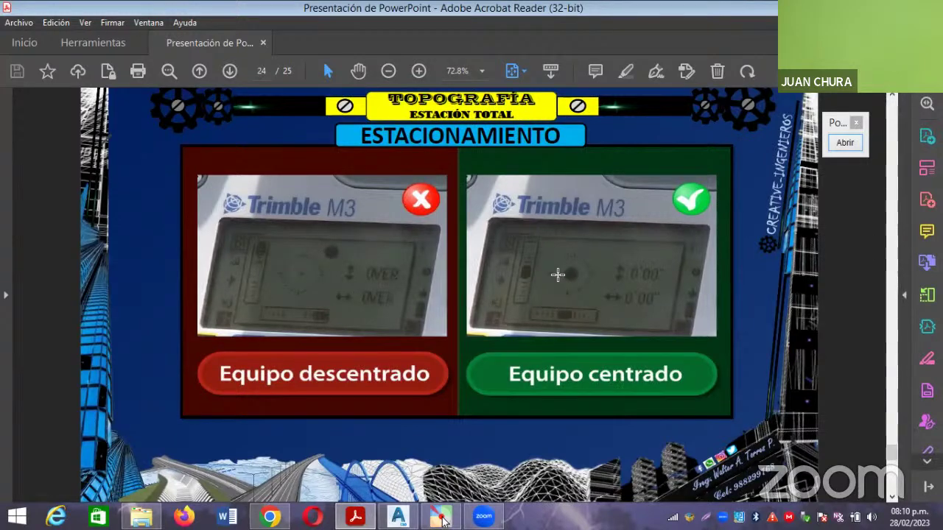
# Page through the Estacionamiento PDF slides to page 22 of 25, then switch to File Explorer.
pyautogui.scroll(-3, 553, 273)
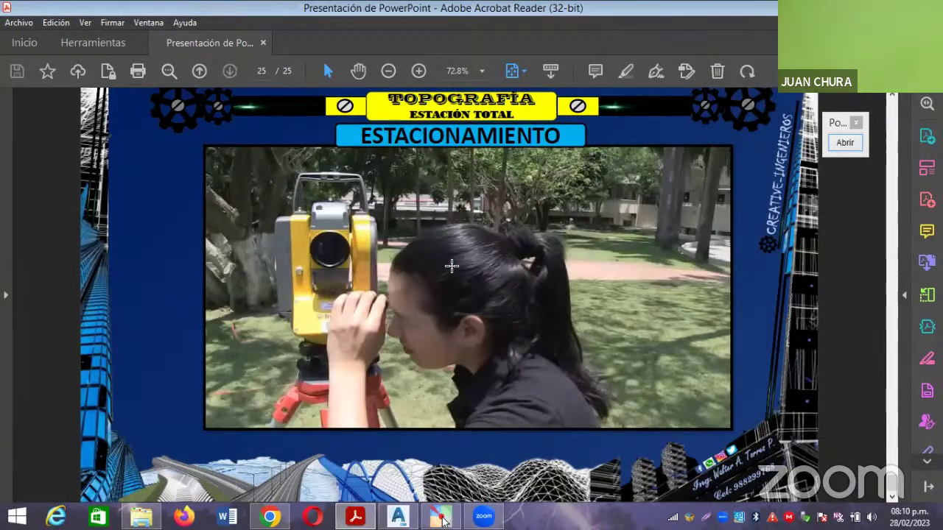
pyautogui.scroll(5, 456, 267)
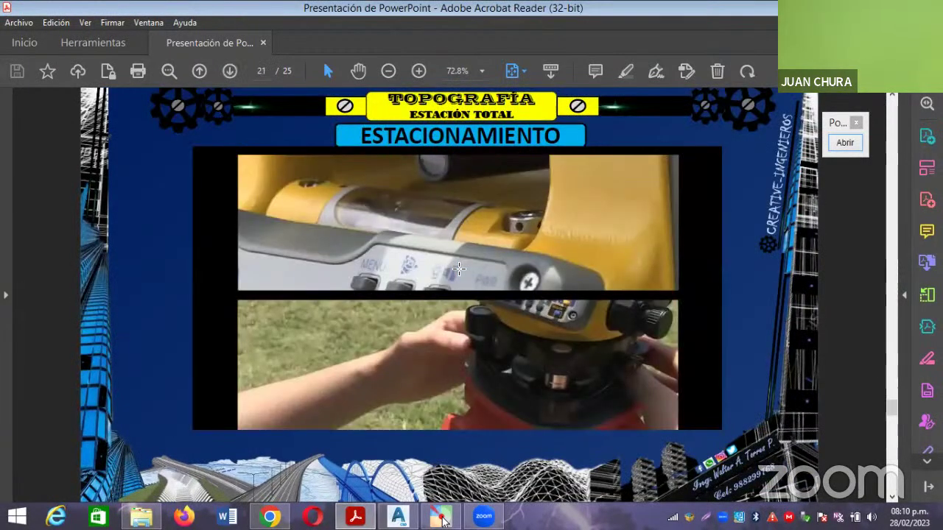
pyautogui.scroll(2, 458, 269)
pyautogui.scroll(1, 458, 268)
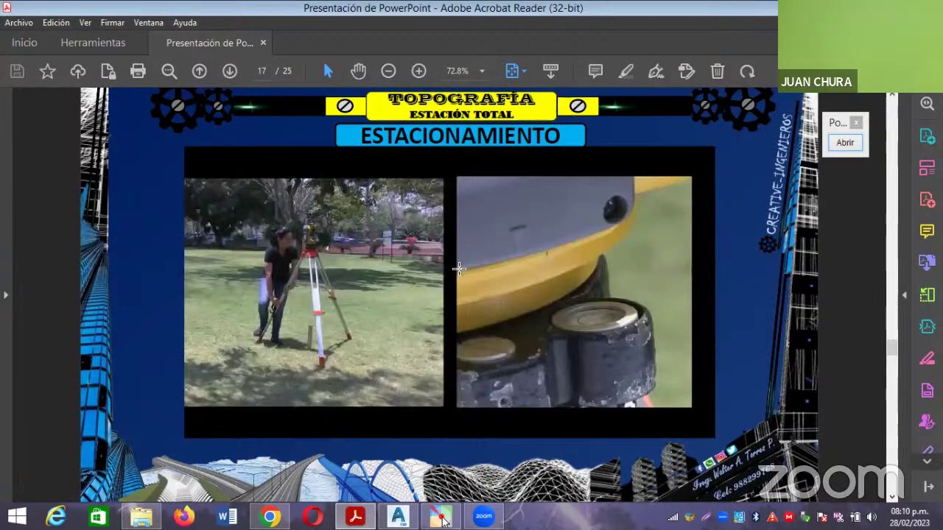
pyautogui.scroll(1, 458, 268)
pyautogui.scroll(1, 458, 269)
pyautogui.scroll(-1, 460, 270)
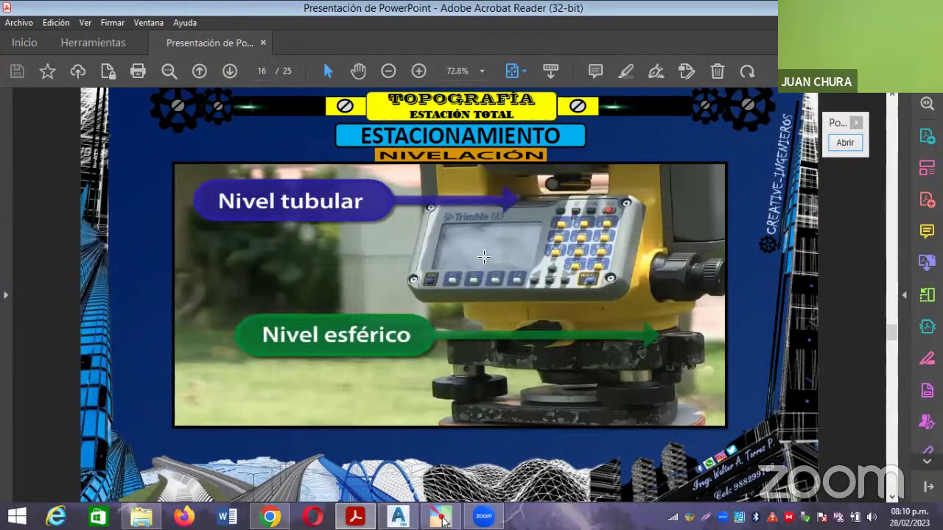
pyautogui.scroll(-1, 484, 256)
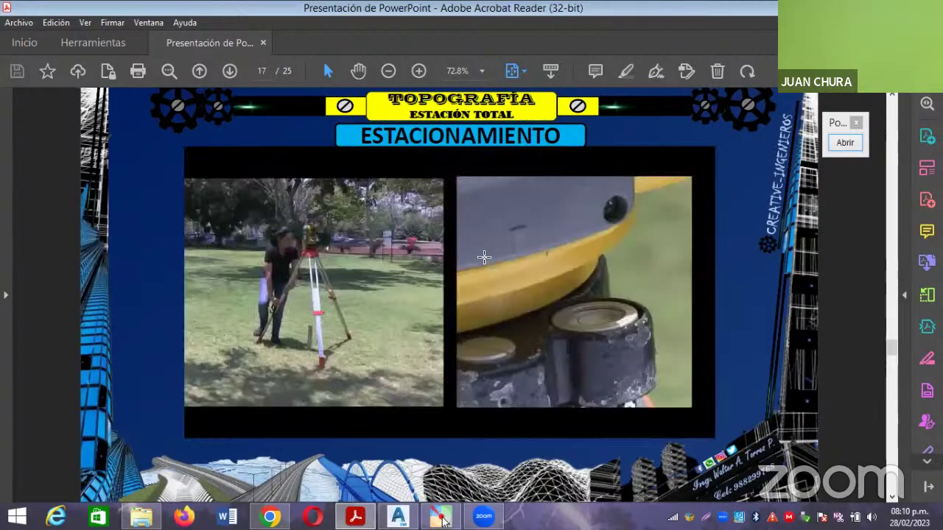
pyautogui.scroll(-4, 484, 256)
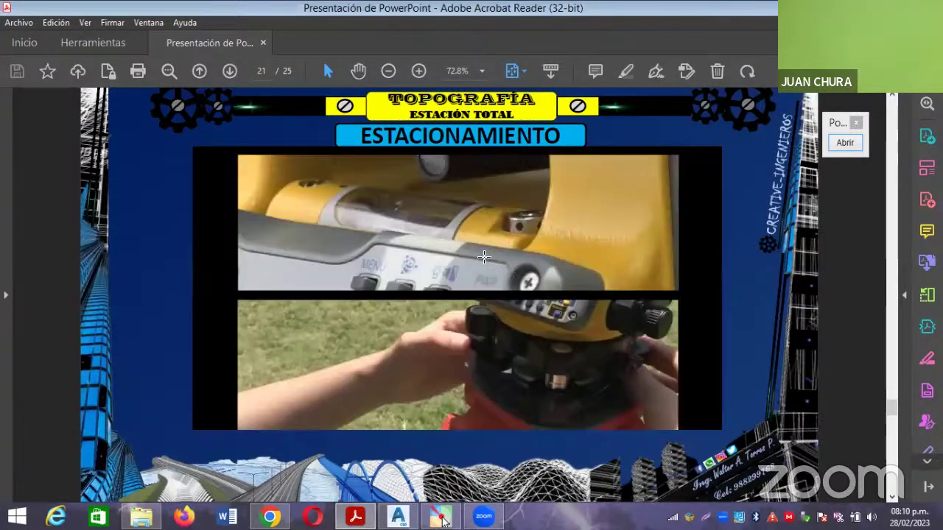
pyautogui.scroll(-3, 540, 235)
pyautogui.scroll(2, 640, 257)
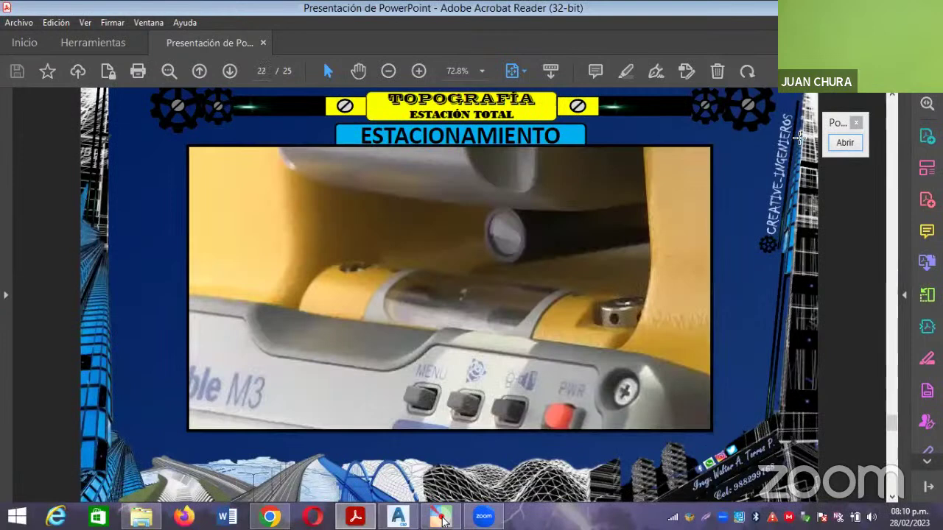
pyautogui.hotkey('alt', 'Tab')
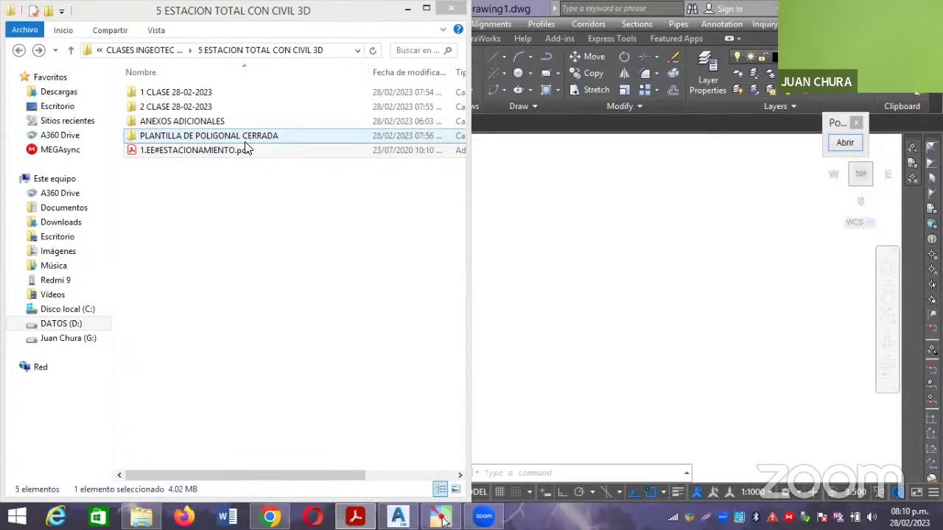
# Open the 1 CLASE 28-02-2023 folder and open LEICA-SimulatorFlexLine-TS02.zip in WinRAR.
pyautogui.doubleClick(210, 95)
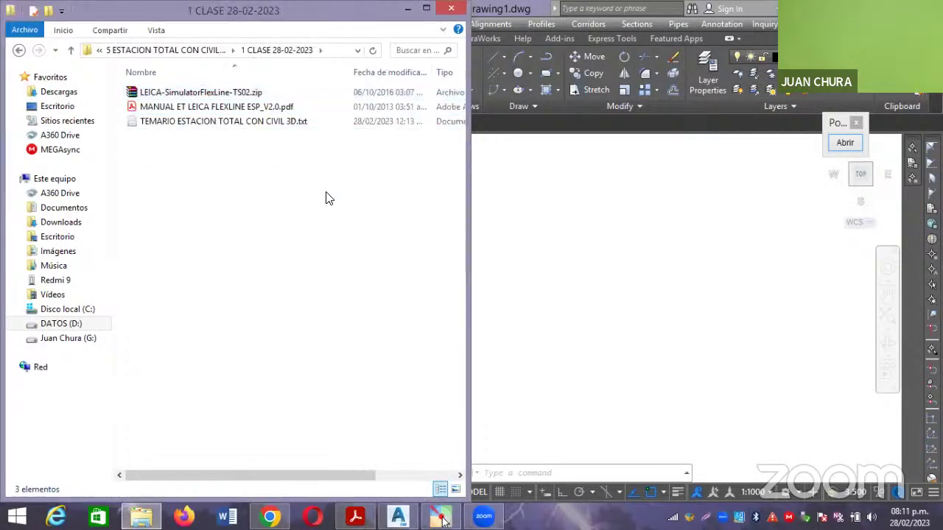
pyautogui.click(181, 109)
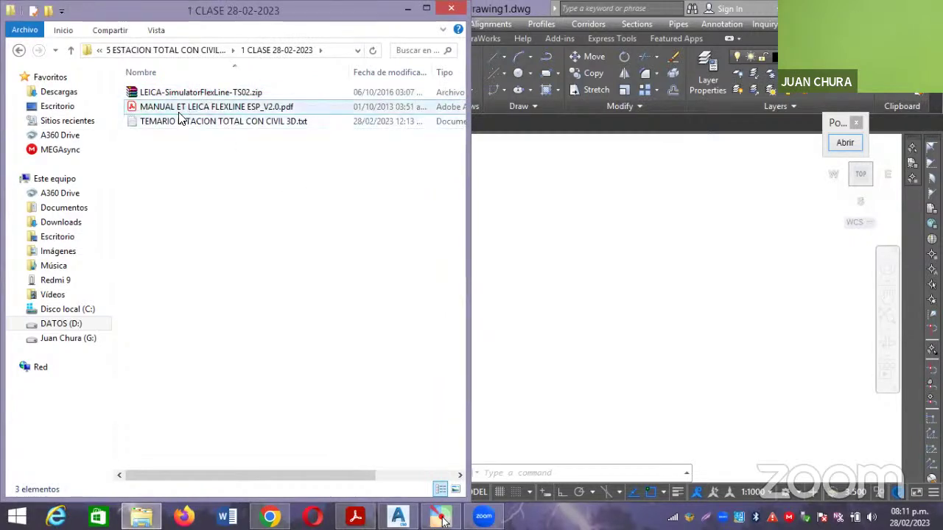
pyautogui.click(177, 93)
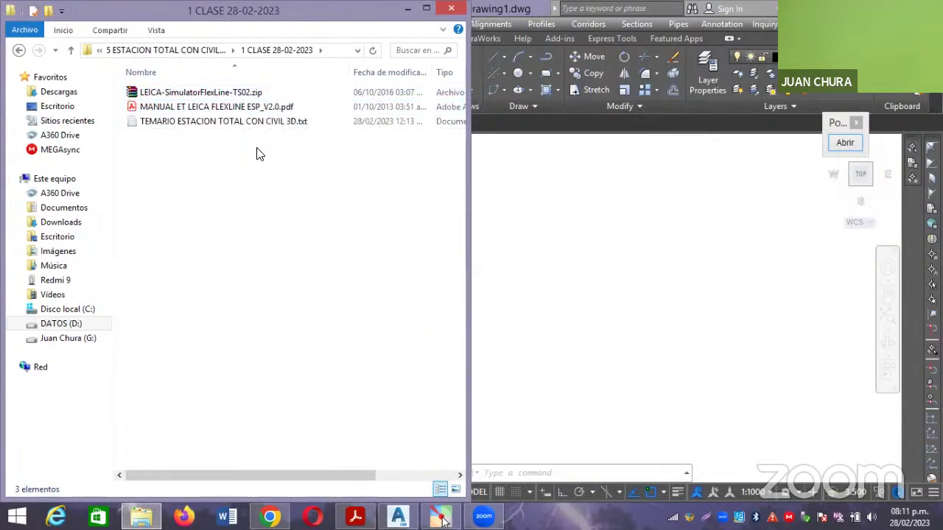
pyautogui.click(243, 93)
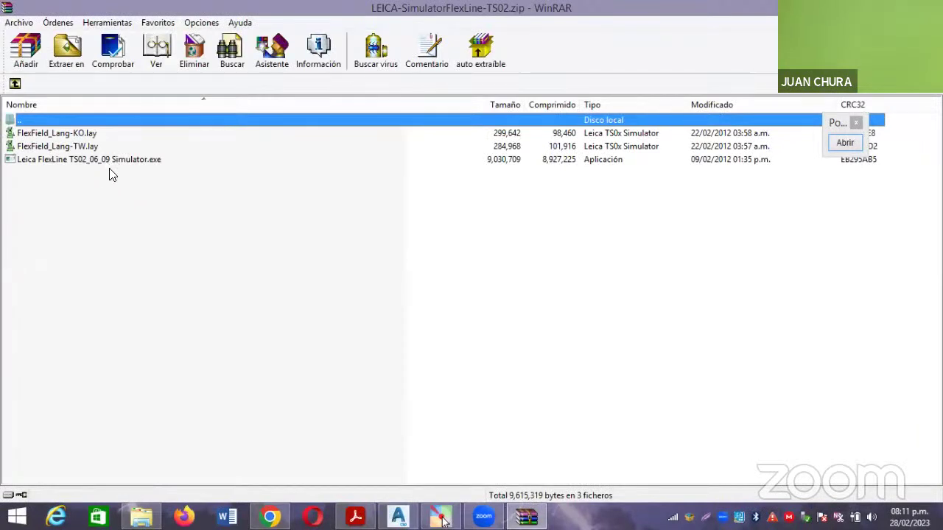
# Select Leica FlexLine TS02_06_09 Simulator.exe in the archive, then close WinRAR.
pyautogui.click(78, 160)
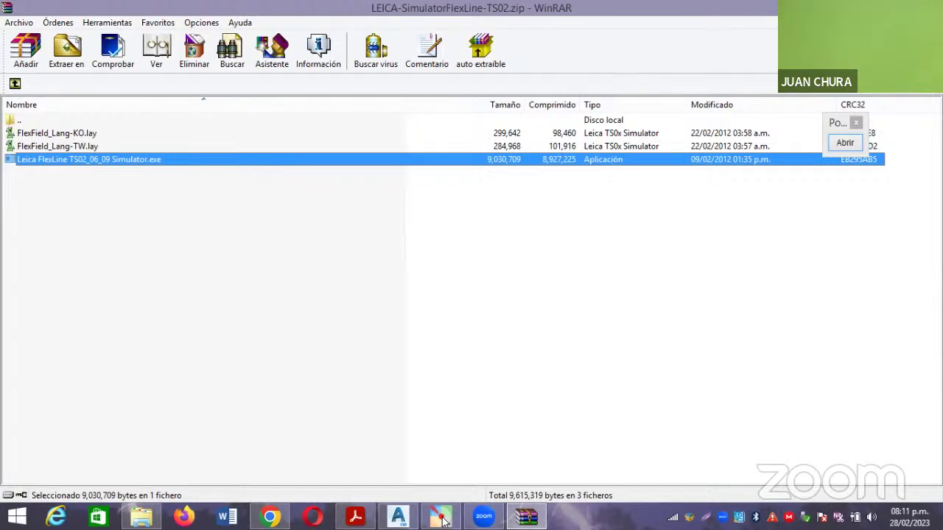
pyautogui.hotkey('alt', 'F4')
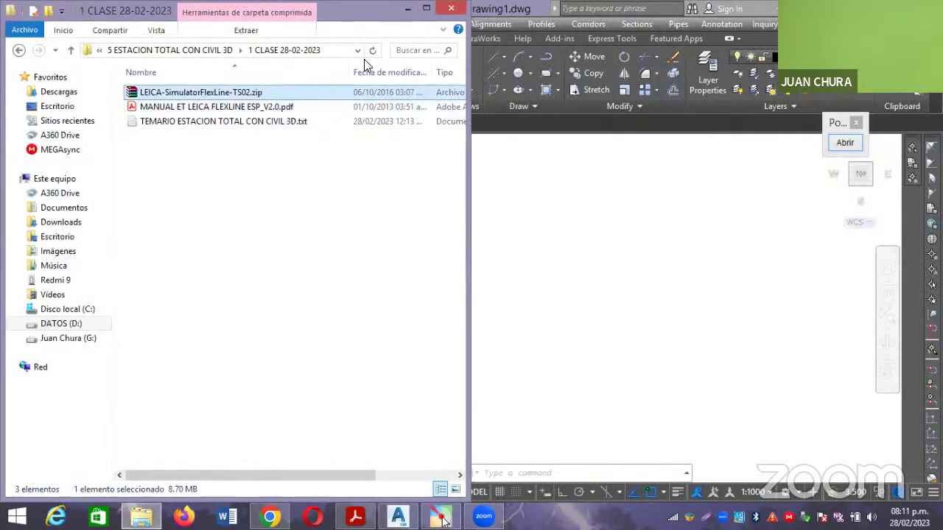
# Maximize File Explorer and go back to the 5 ESTACION TOTAL CON CIVIL 3D folder.
pyautogui.press('super+Up')
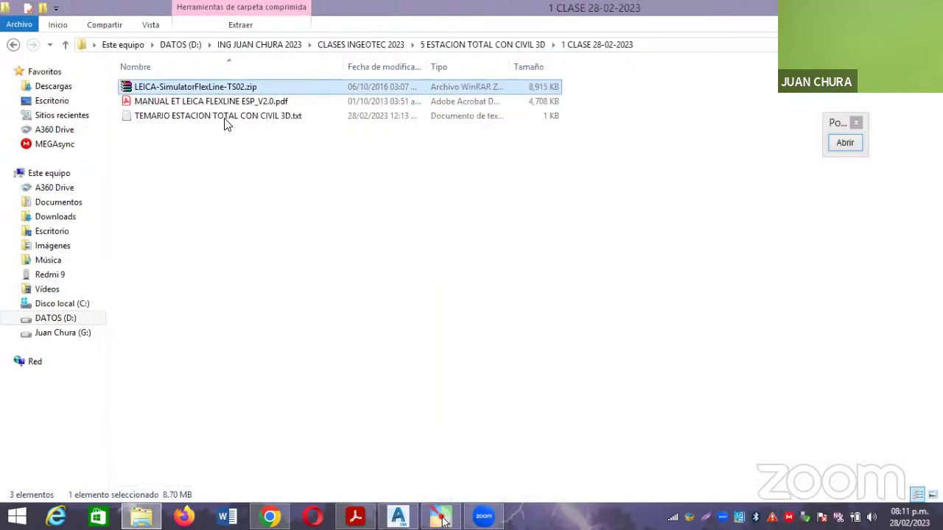
pyautogui.click(181, 100)
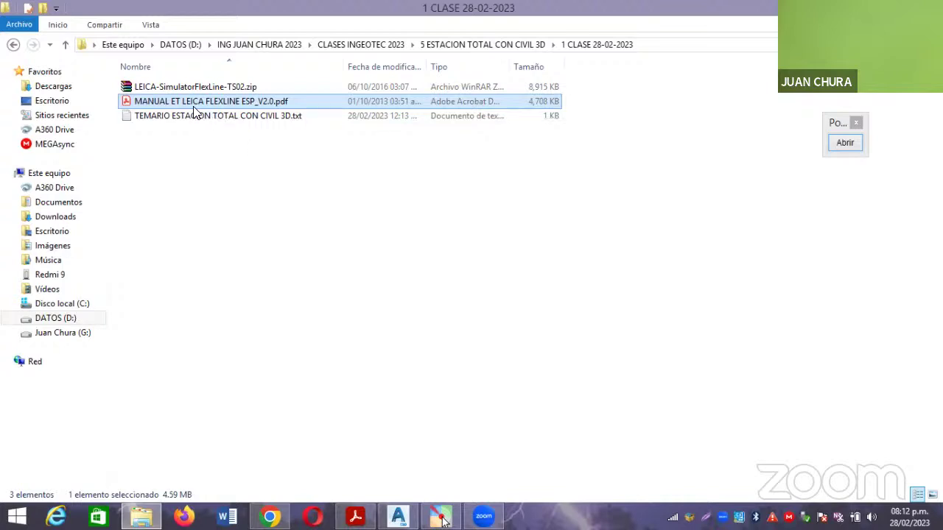
pyautogui.click(170, 88)
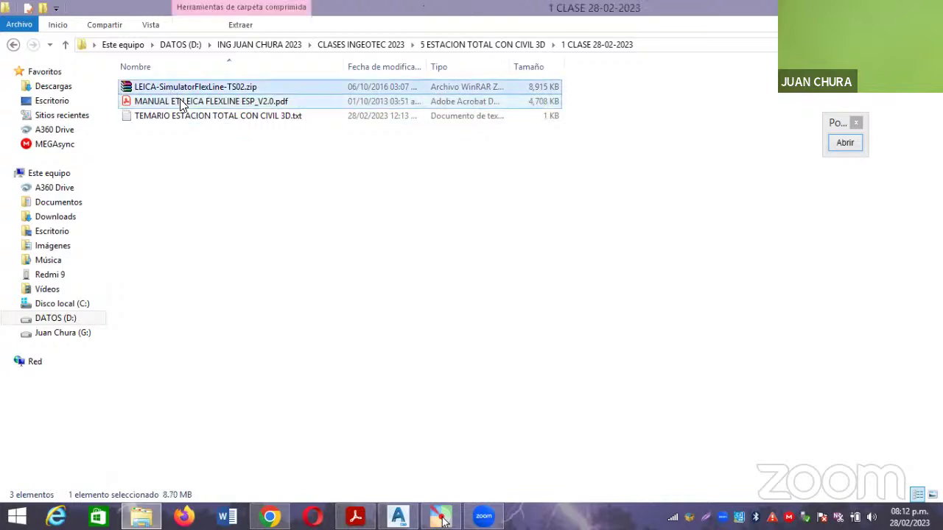
pyautogui.click(179, 100)
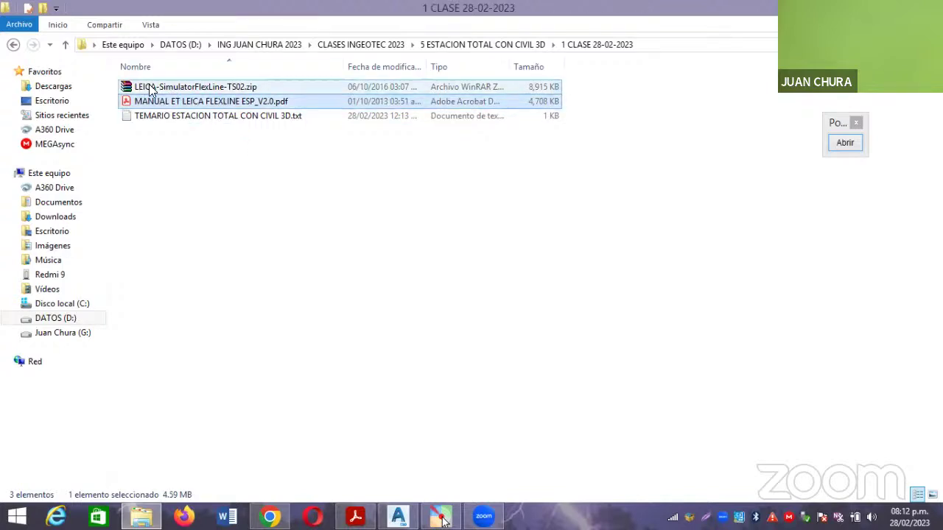
pyautogui.click(13, 46)
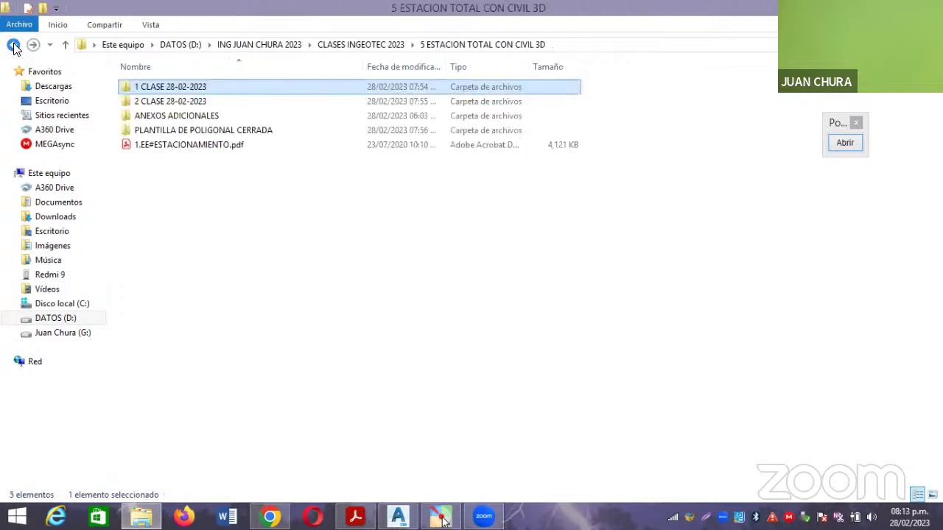
# Open the 2 CLASE 28-02-2023 folder and widen the Nombre column to show full file names.
pyautogui.doubleClick(199, 100)
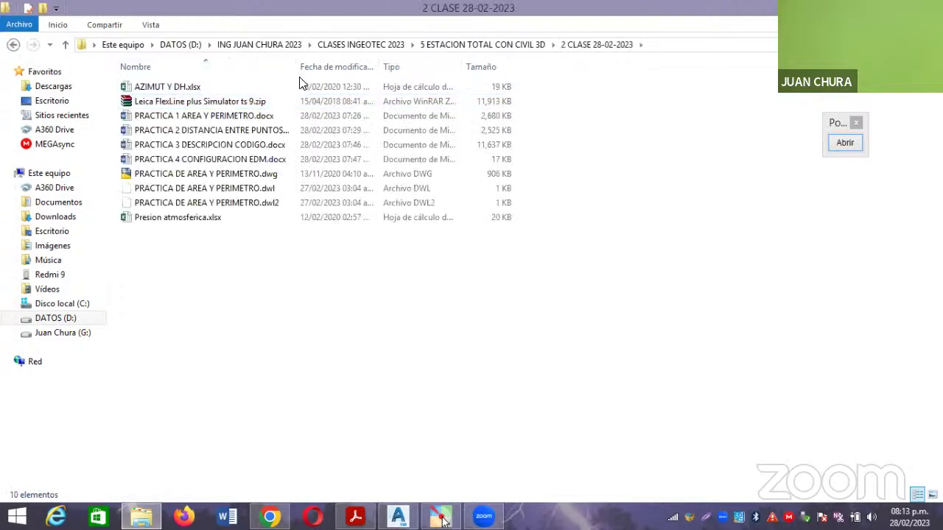
pyautogui.moveTo(303, 65); pyautogui.dragTo(310, 67)
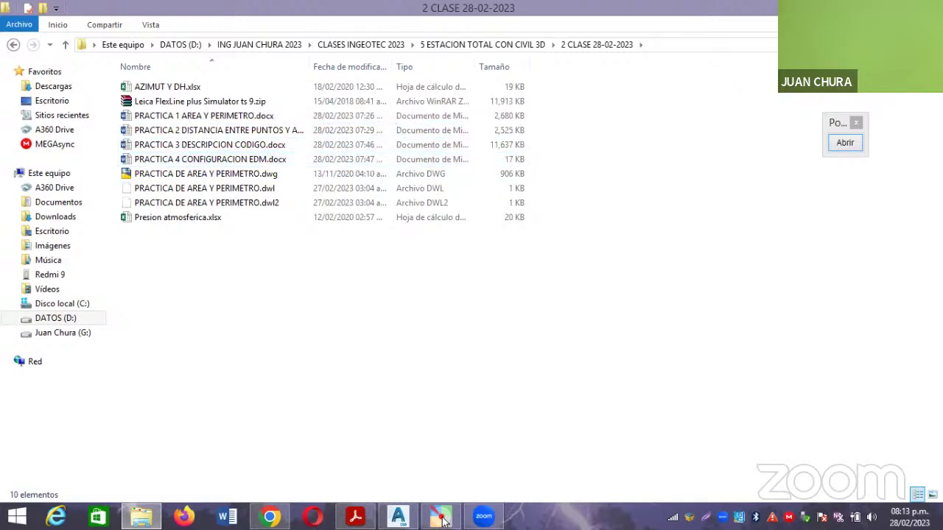
# Show the desktop and draw a red rectangle around the Civil 3D, Leica and TD-UTM icons.
pyautogui.click(441, 518)
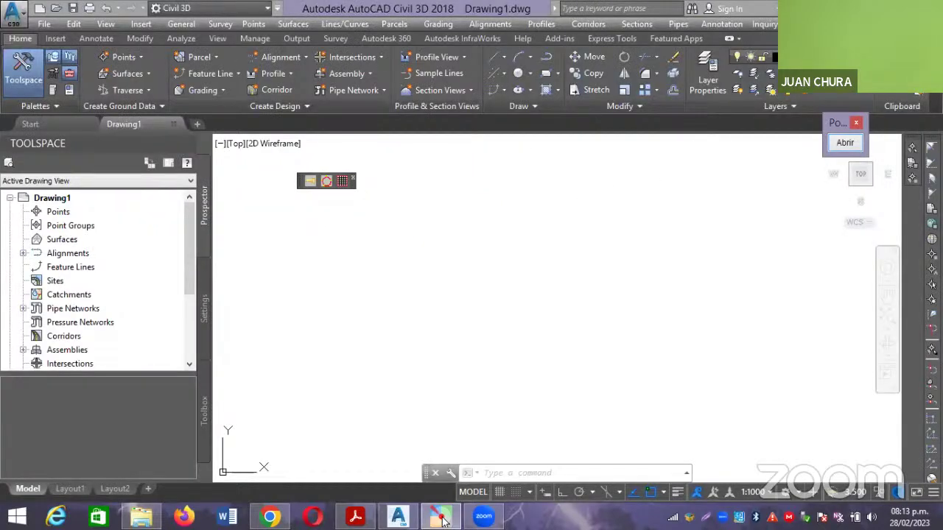
pyautogui.press('super+d')
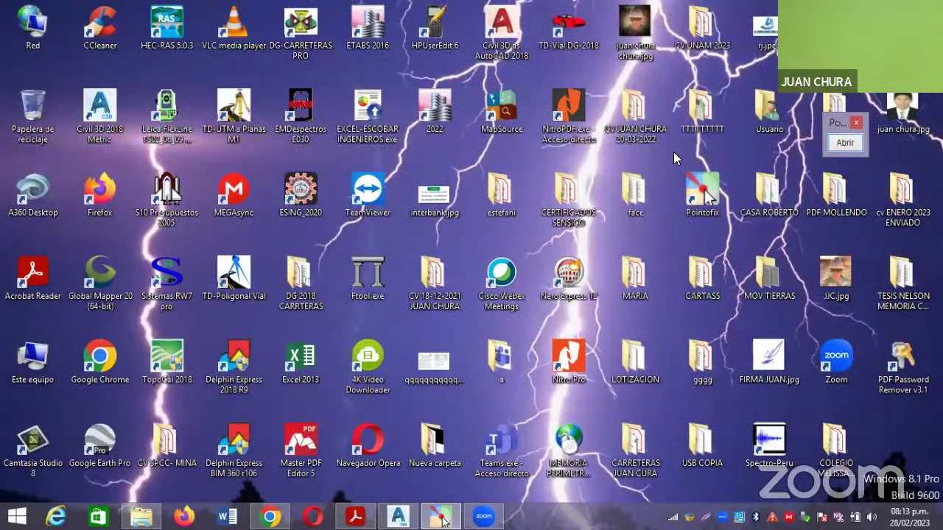
pyautogui.click(844, 143)
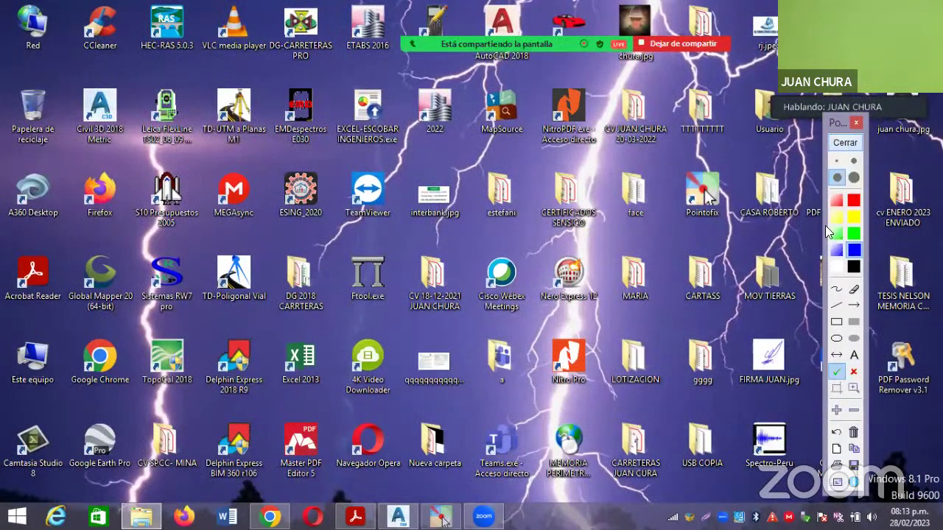
pyautogui.click(836, 322)
pyautogui.click(852, 201)
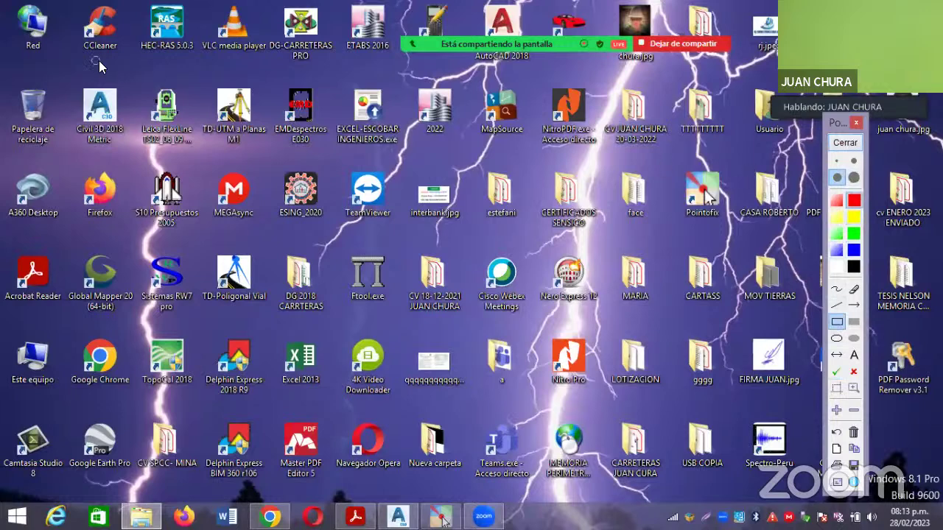
pyautogui.moveTo(93, 59); pyautogui.dragTo(240, 174)
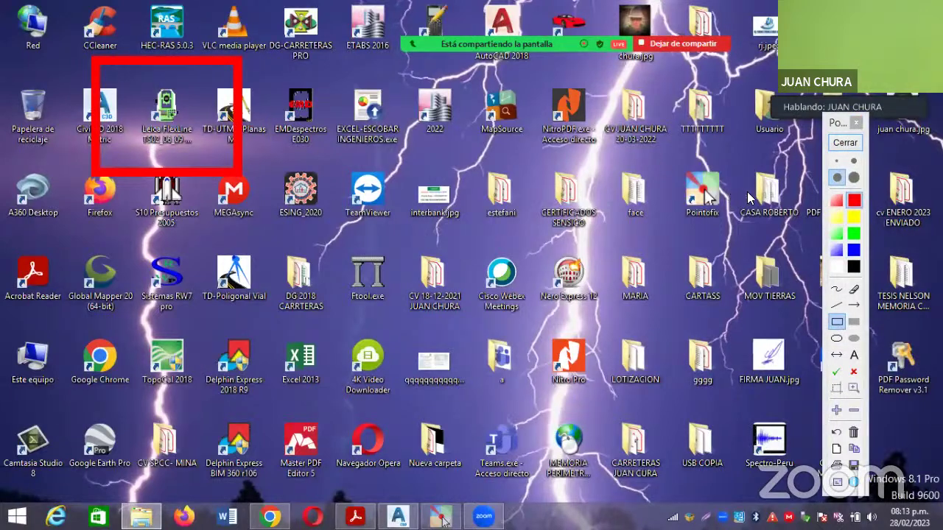
# Draw a thicker blue box around the Leica FlexLine shortcut and close the annotation overlay.
pyautogui.click(852, 250)
pyautogui.click(852, 178)
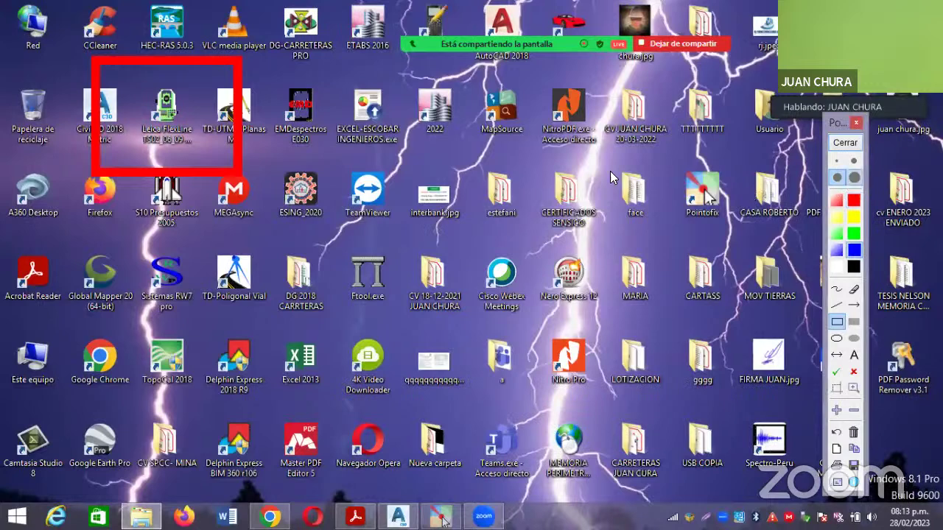
pyautogui.moveTo(109, 66); pyautogui.dragTo(227, 157)
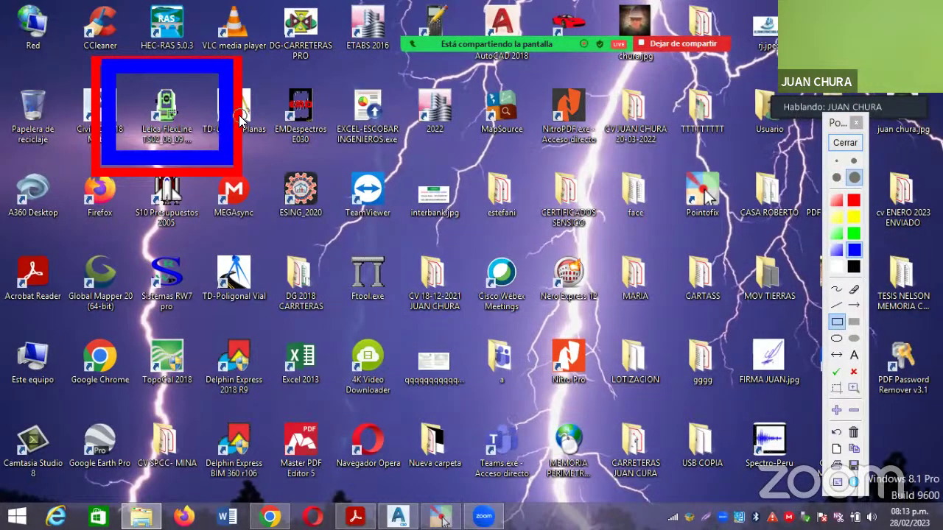
pyautogui.click(845, 143)
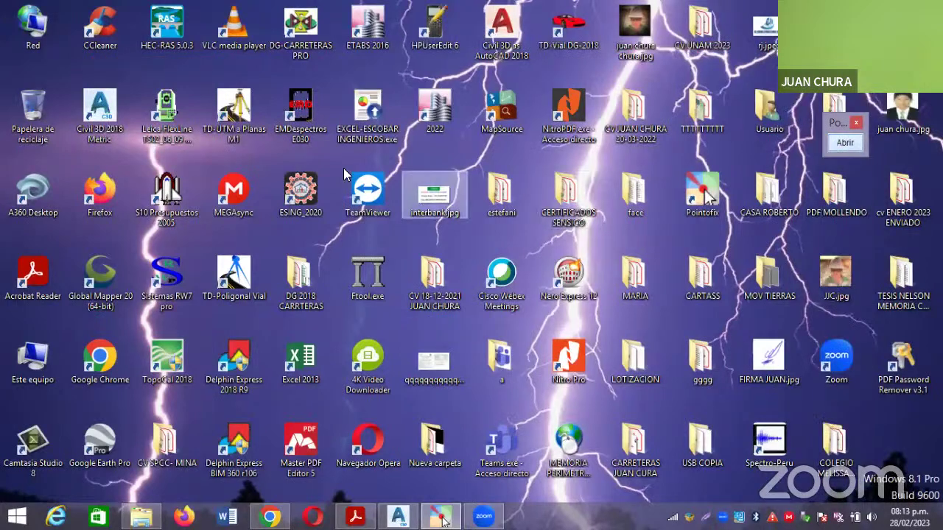
# Launch the Leica FlexLine simulator from its desktop shortcut and maximize its window.
pyautogui.doubleClick(176, 120)
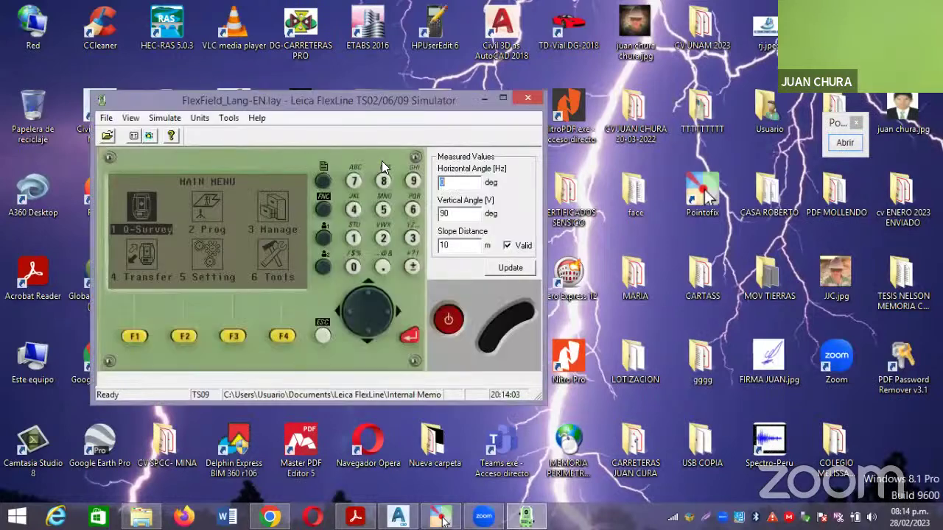
pyautogui.click(502, 98)
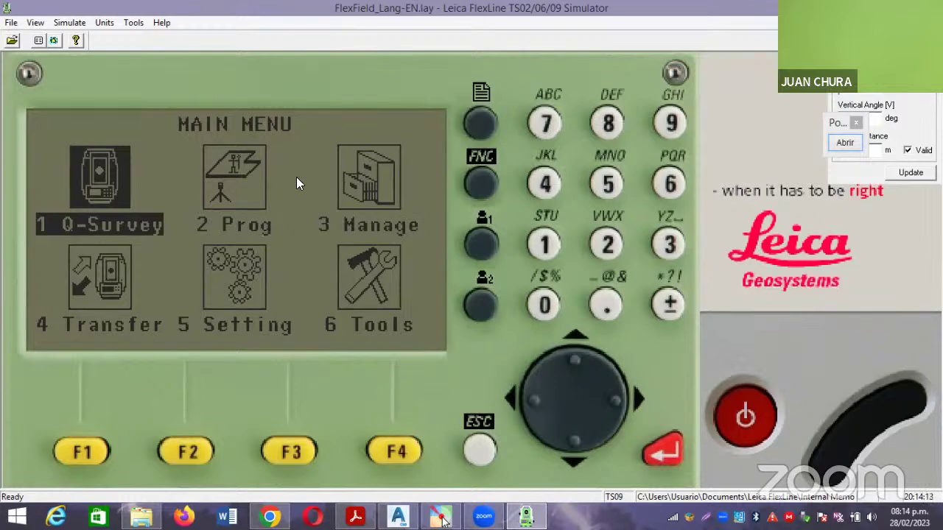
# In the Simulate menu's Instrument settings, select the TS02 instrument type.
pyautogui.click(69, 22)
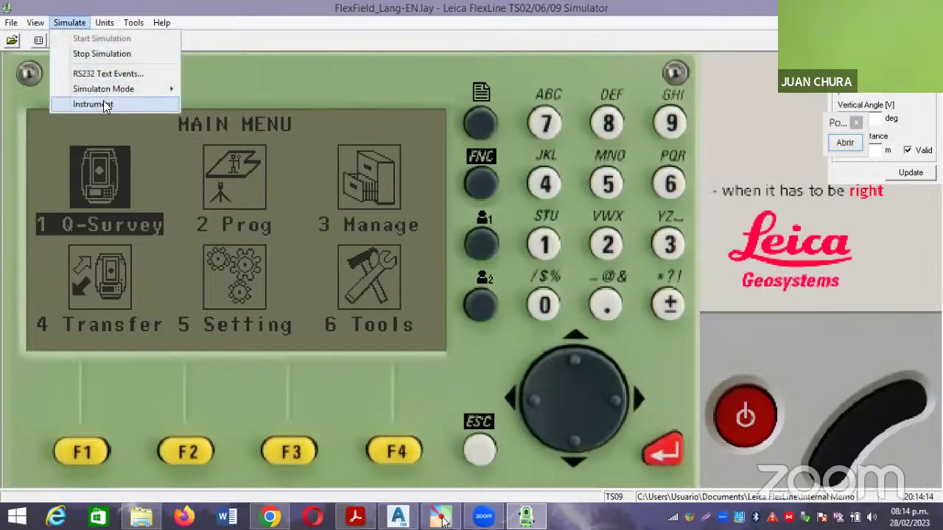
pyautogui.moveTo(112, 94)
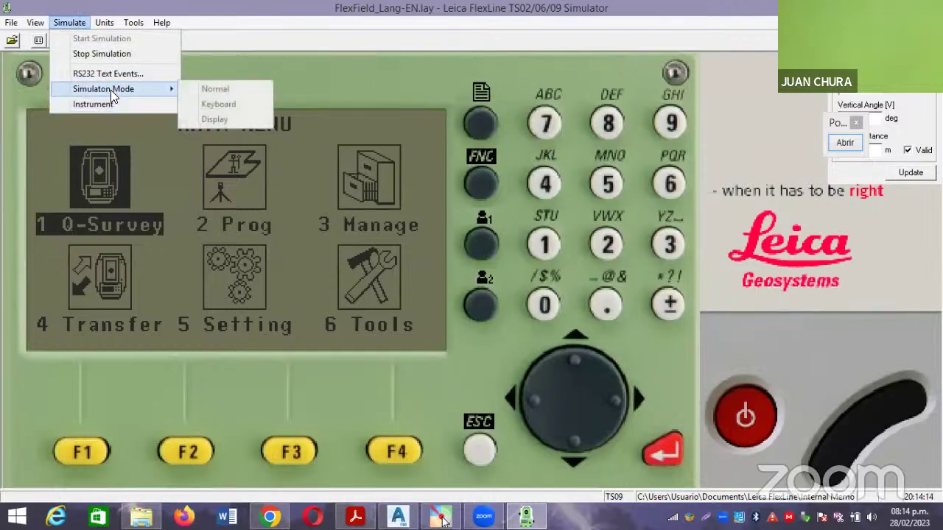
pyautogui.moveTo(38, 26)
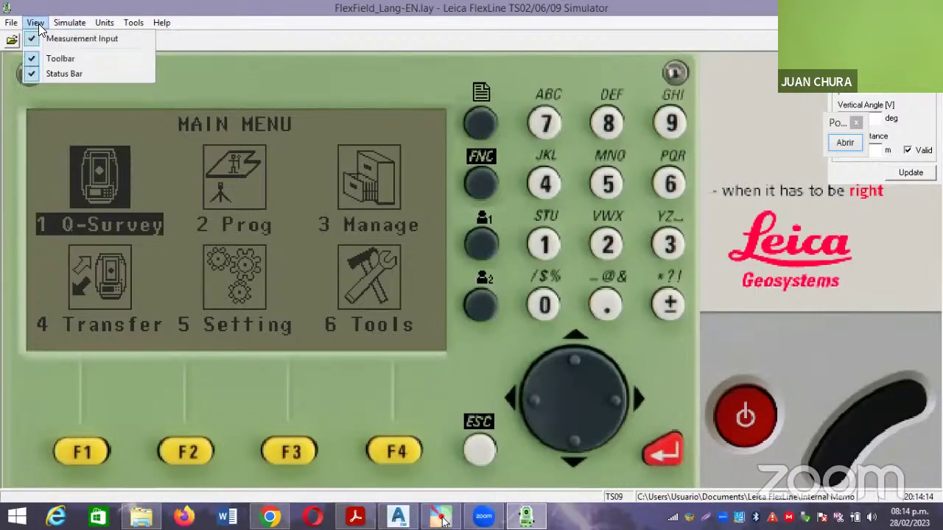
pyautogui.moveTo(108, 25)
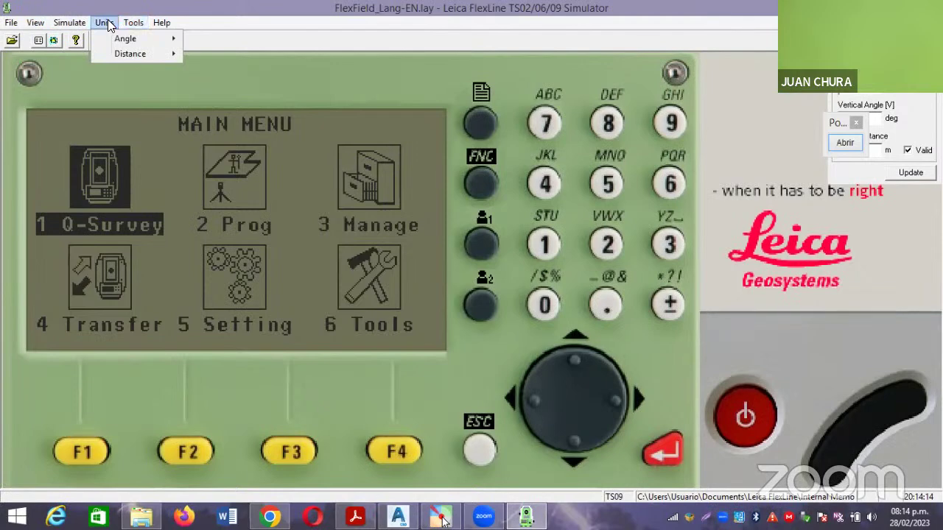
pyautogui.moveTo(69, 23)
pyautogui.click(109, 103)
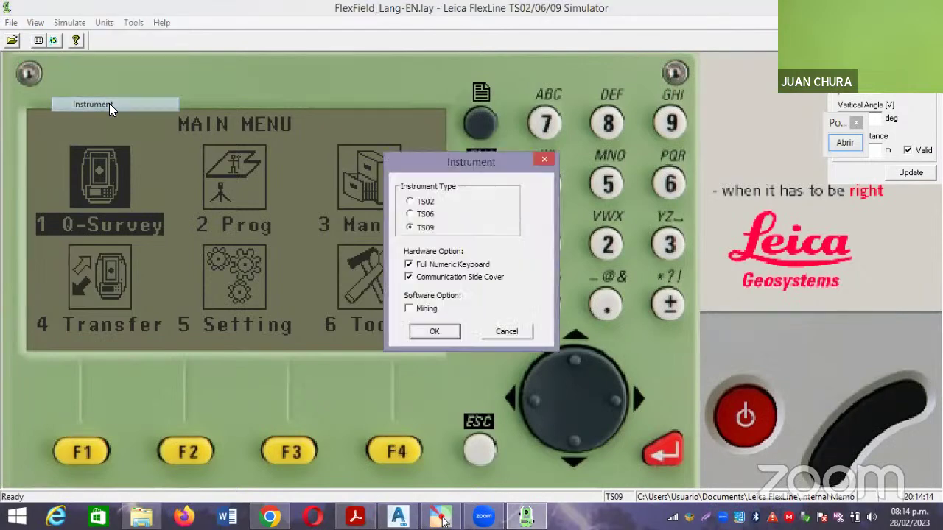
pyautogui.click(410, 201)
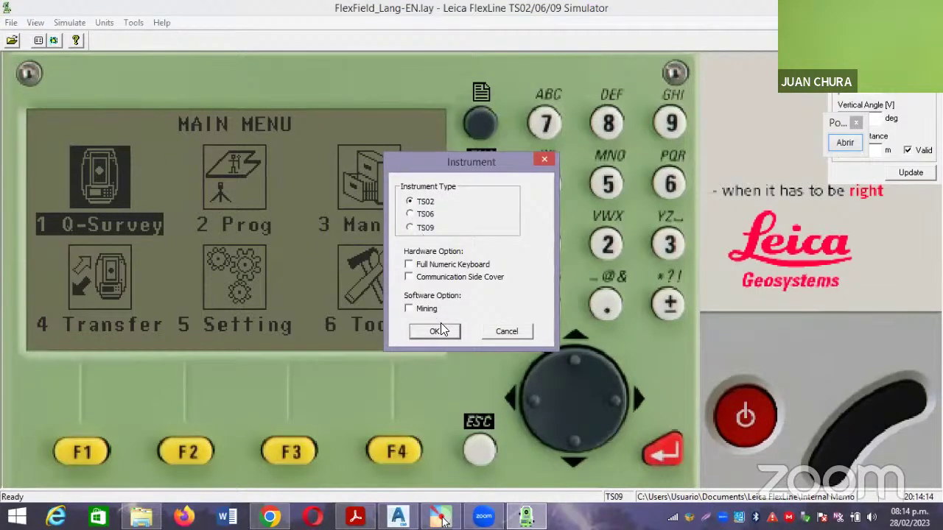
# Confirm the Instrument dialog to run the simulator as the TS02 model.
pyautogui.click(434, 332)
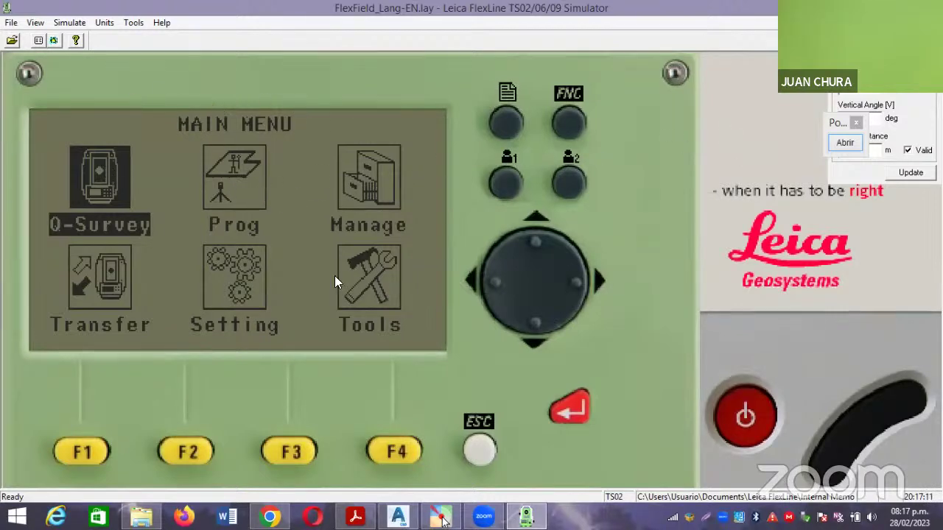
# Switch the simulated instrument to TS06 with both hardware options enabled.
pyautogui.click(70, 23)
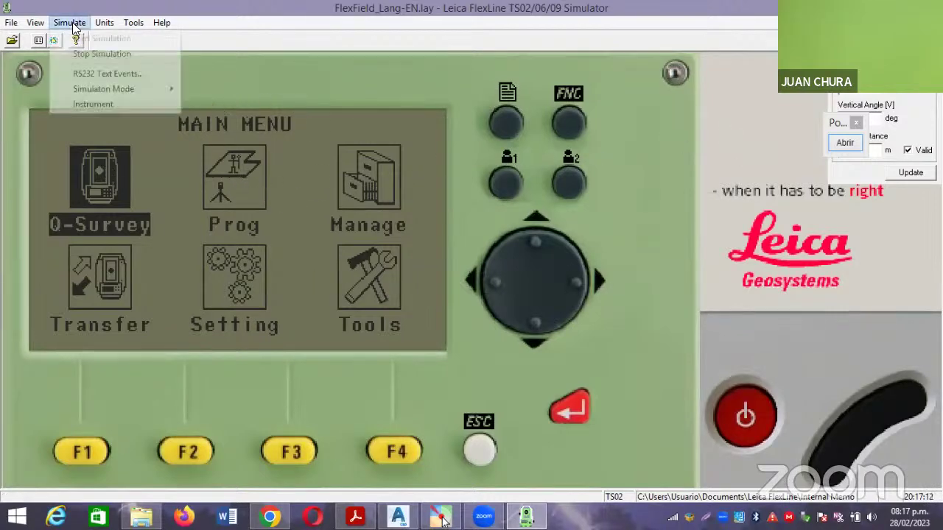
pyautogui.click(106, 103)
pyautogui.click(430, 219)
pyautogui.click(435, 331)
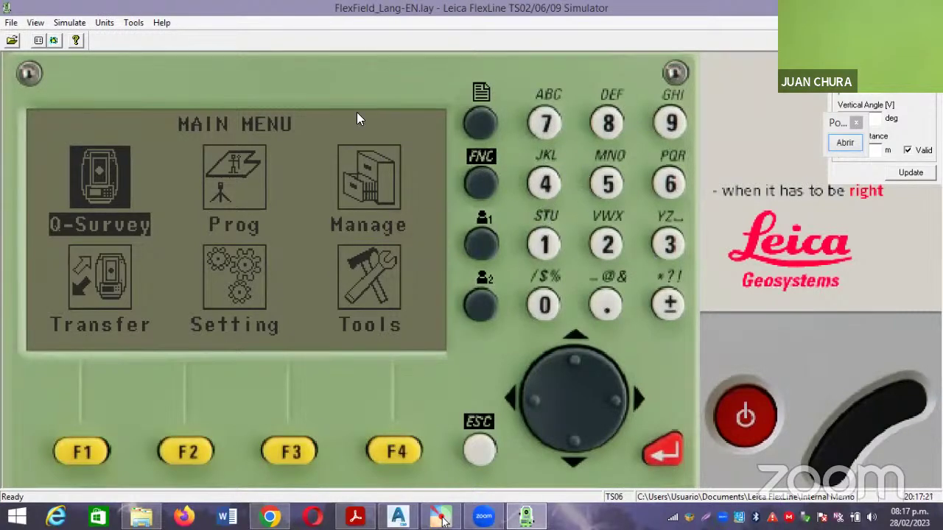
# Switch the instrument back to TS09 with full numeric keyboard and communication side cover.
pyautogui.click(66, 23)
pyautogui.click(95, 103)
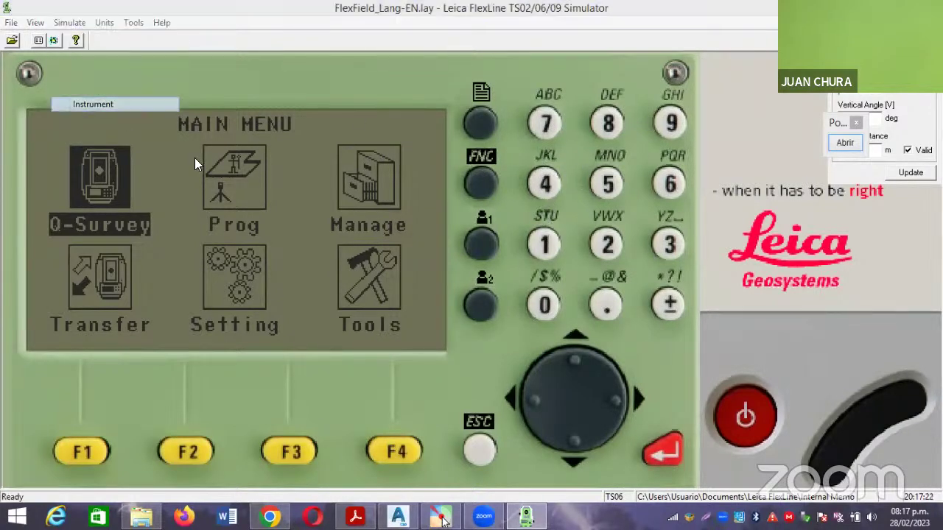
pyautogui.click(425, 227)
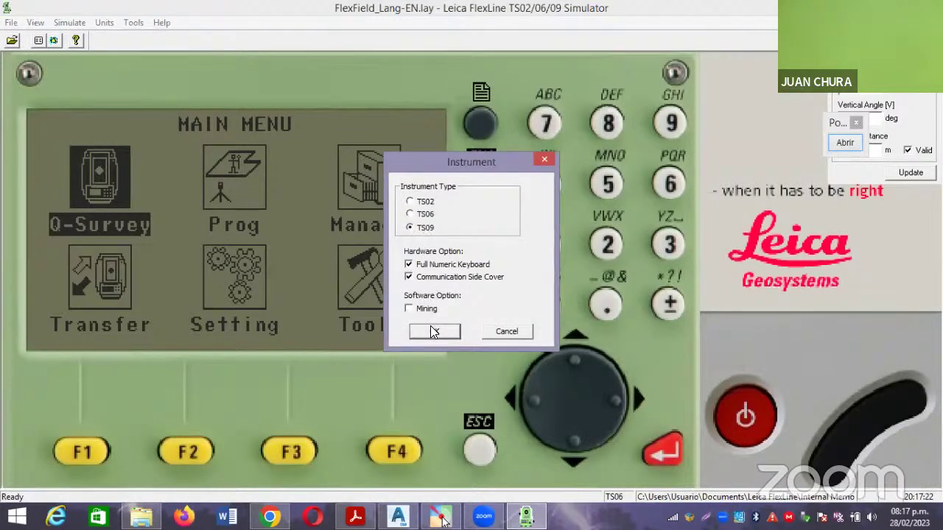
pyautogui.click(435, 331)
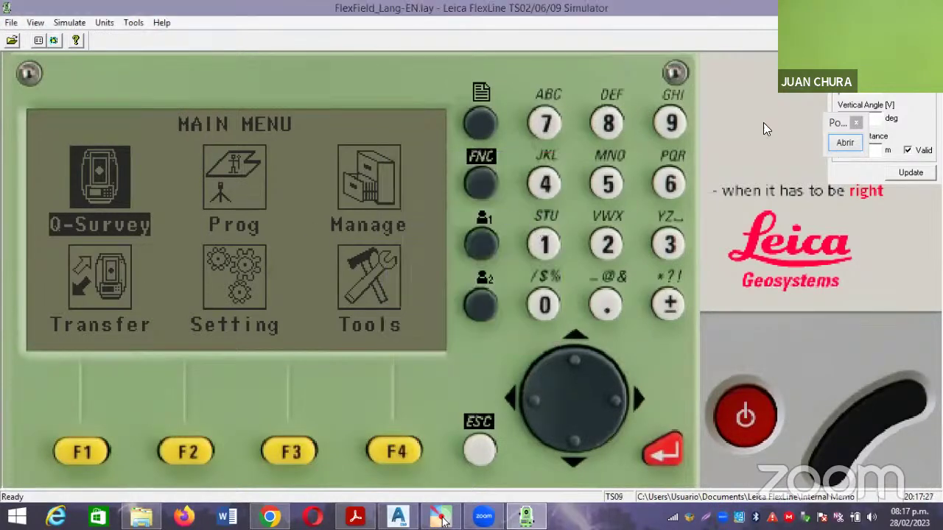
pyautogui.moveTo(833, 119); pyautogui.dragTo(816, 292)
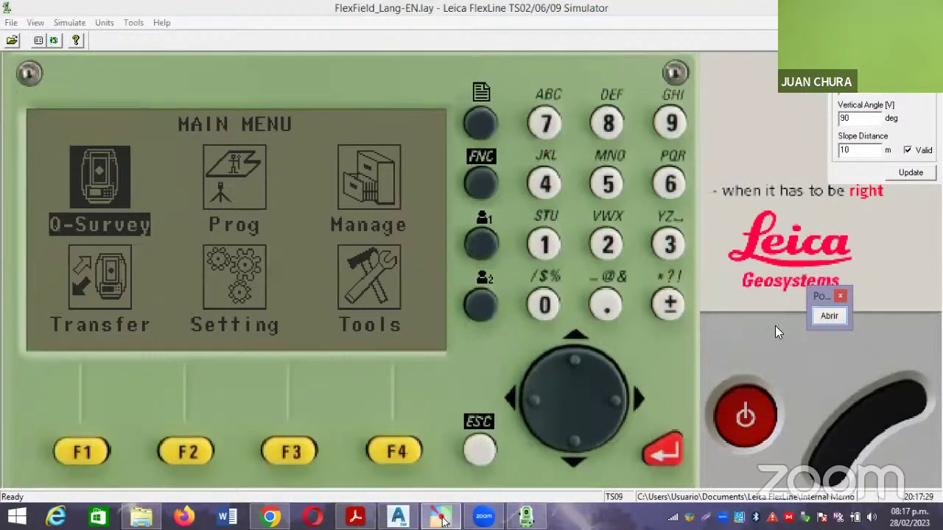
pyautogui.click(745, 408)
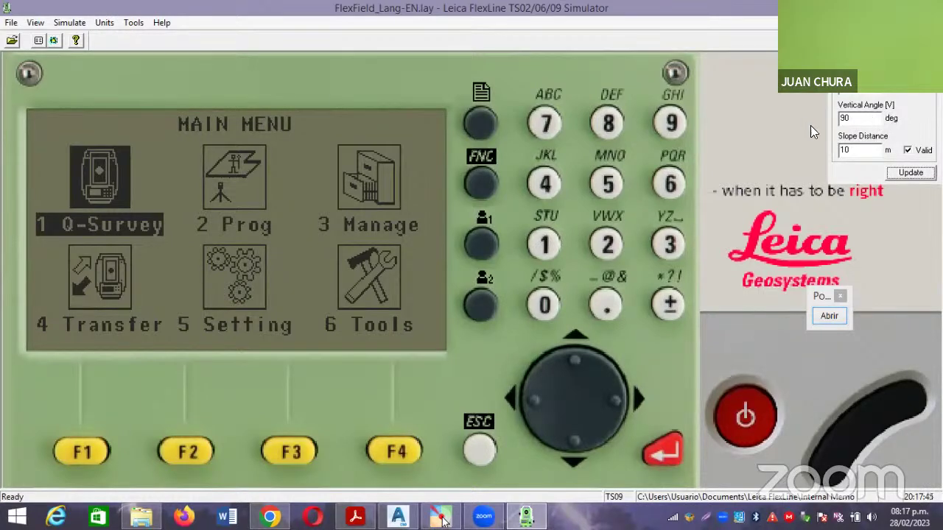
pyautogui.click(127, 26)
pyautogui.moveTo(107, 24)
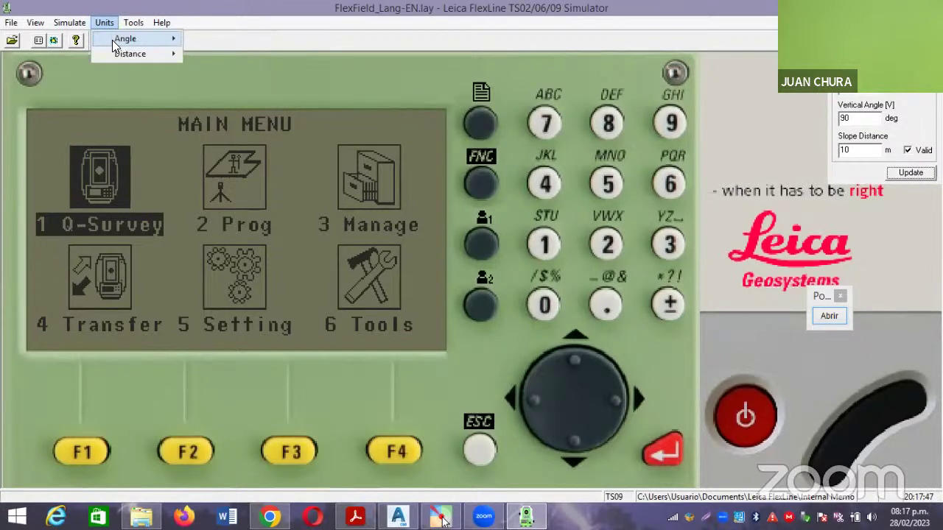
pyautogui.moveTo(112, 40)
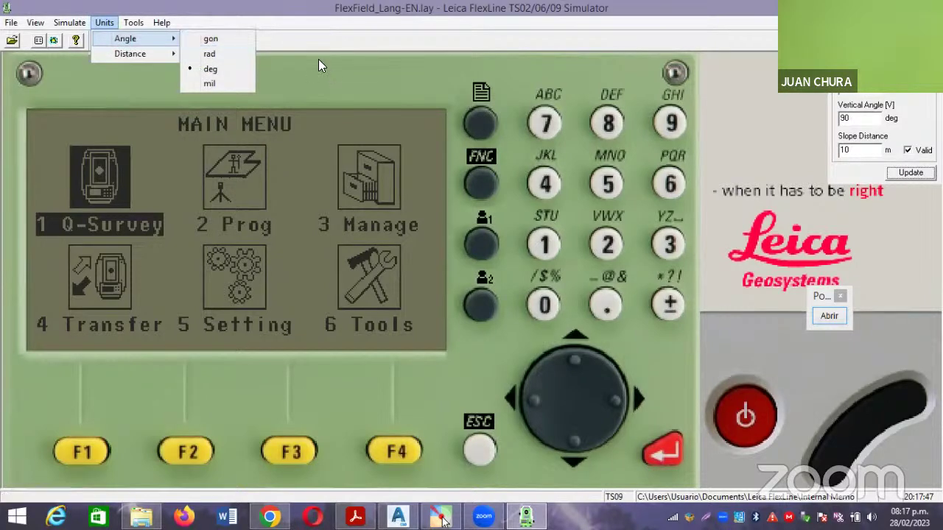
pyautogui.click(236, 196)
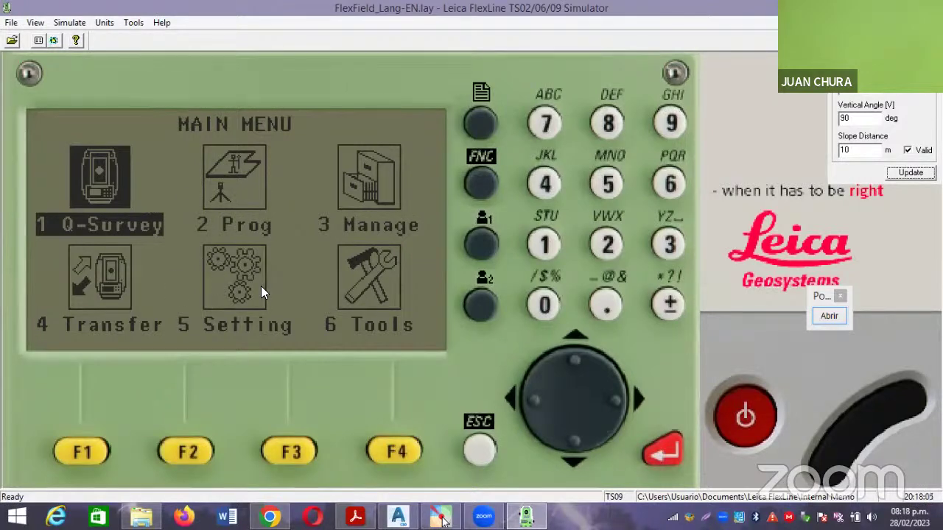
# Glance at the unit settings, then briefly outline the vertical angle and slope distance panel.
pyautogui.click(102, 23)
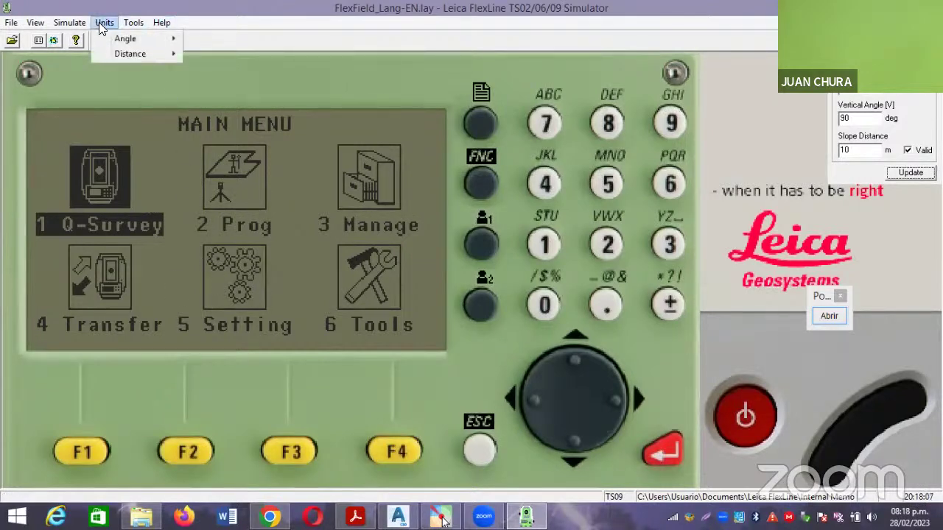
pyautogui.click(194, 88)
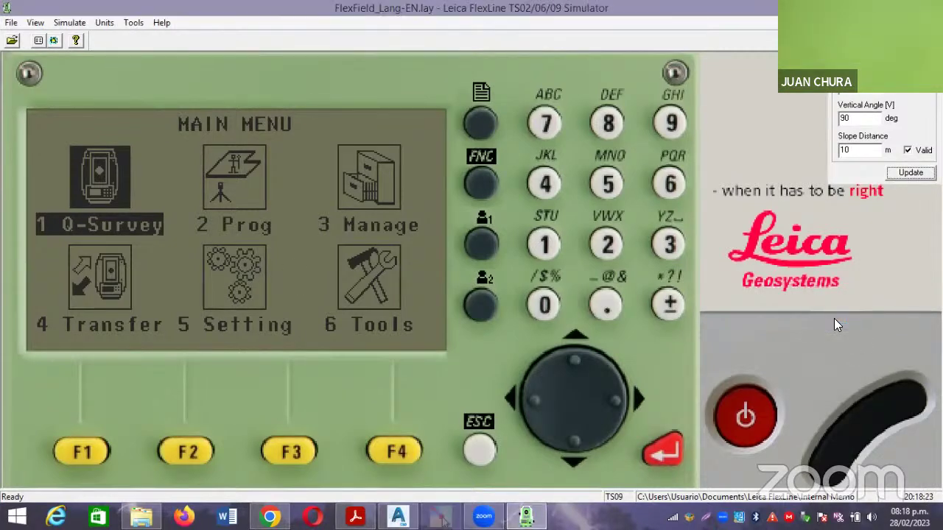
pyautogui.click(829, 316)
pyautogui.moveTo(808, 94); pyautogui.dragTo(941, 216)
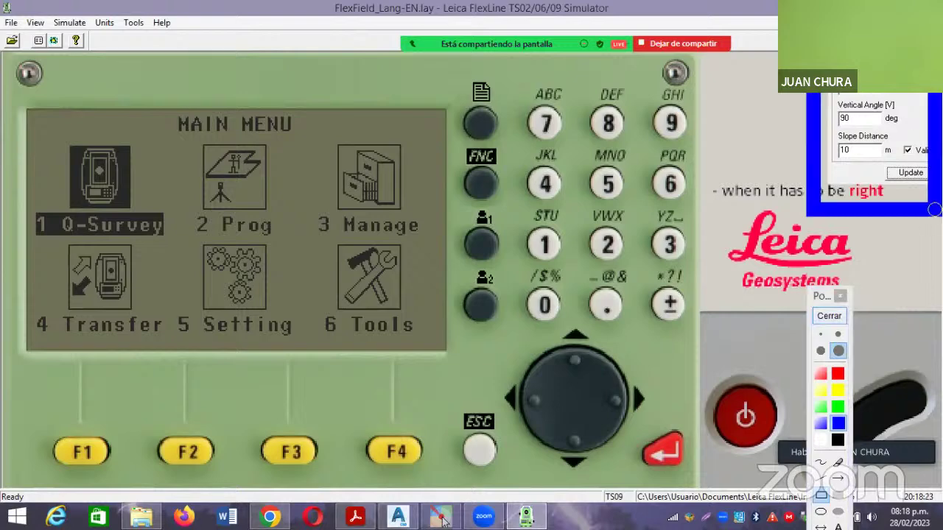
pyautogui.click(828, 317)
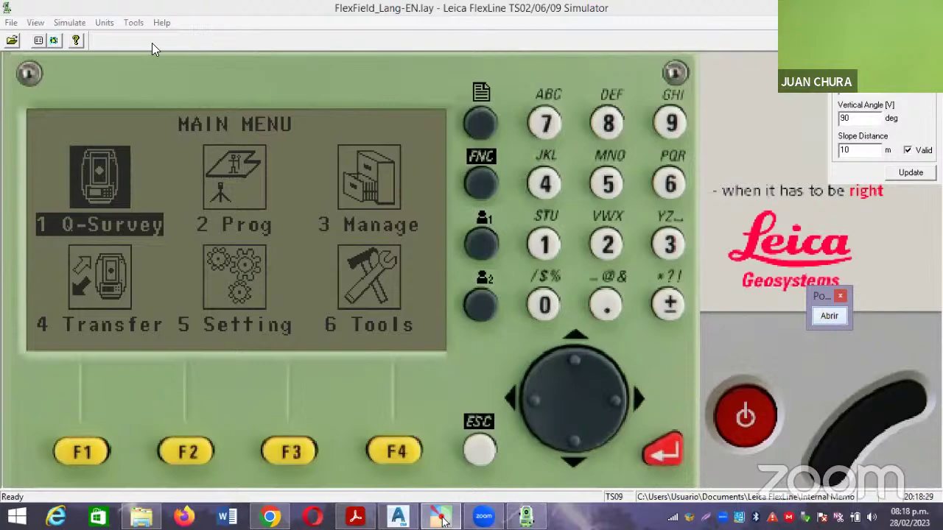
# Show the angle unit choices, then the distance units m, us-ft and int-ft.
pyautogui.click(130, 22)
pyautogui.click(116, 22)
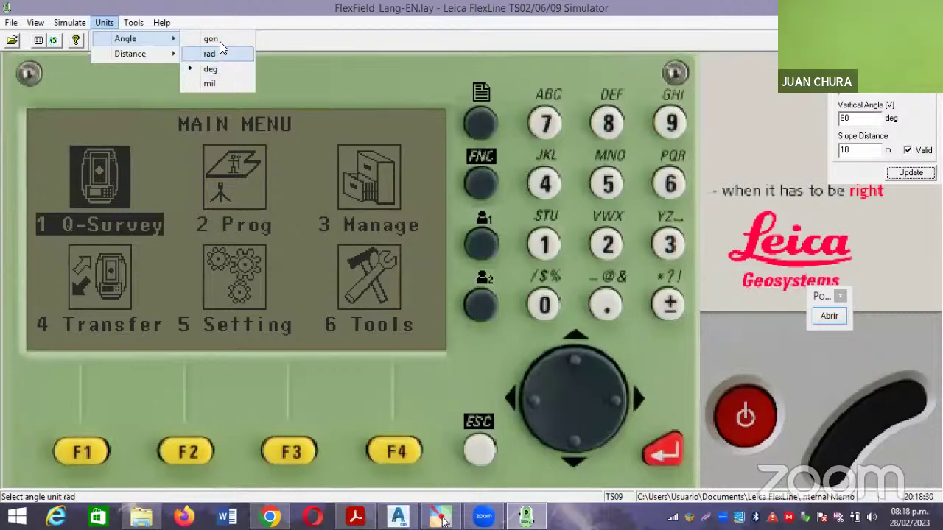
pyautogui.moveTo(158, 56)
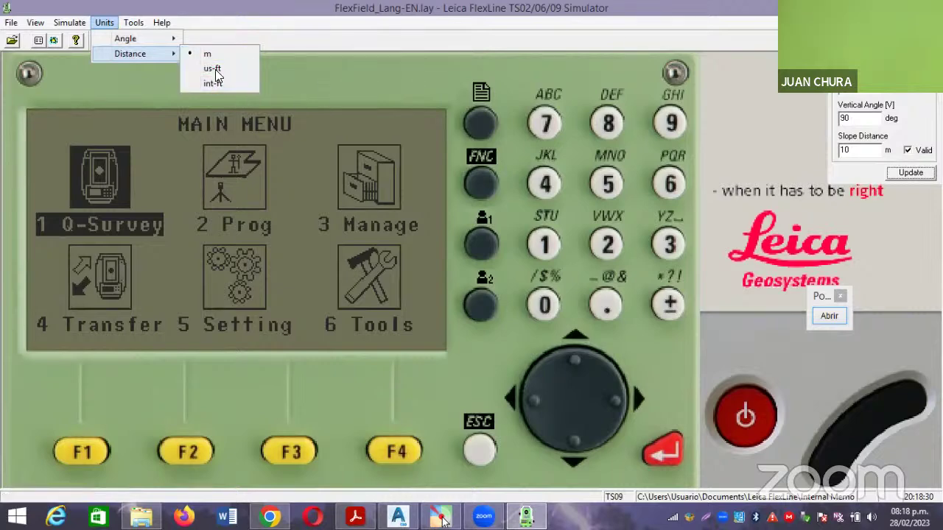
pyautogui.click(214, 69)
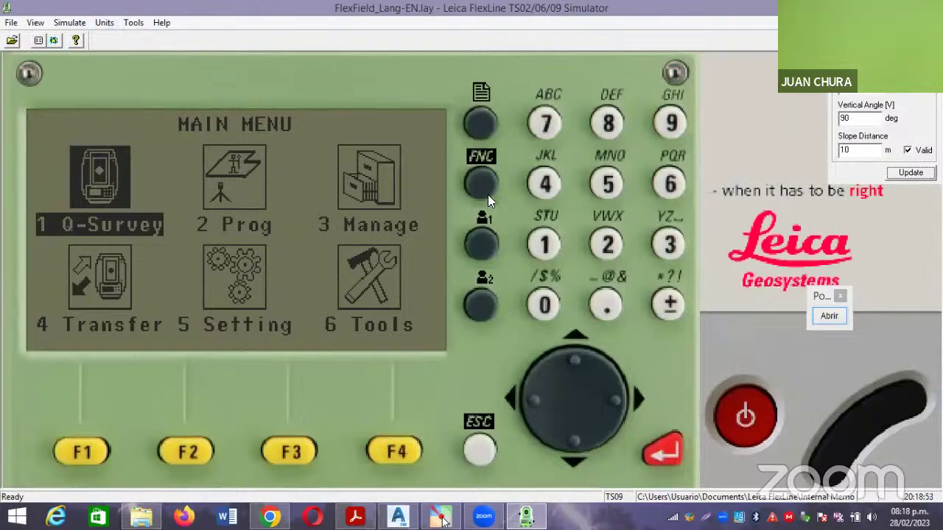
# Confirm the simulated instrument as TS09 with Full Numeric Keyboard and Communication Side Cover.
pyautogui.click(67, 22)
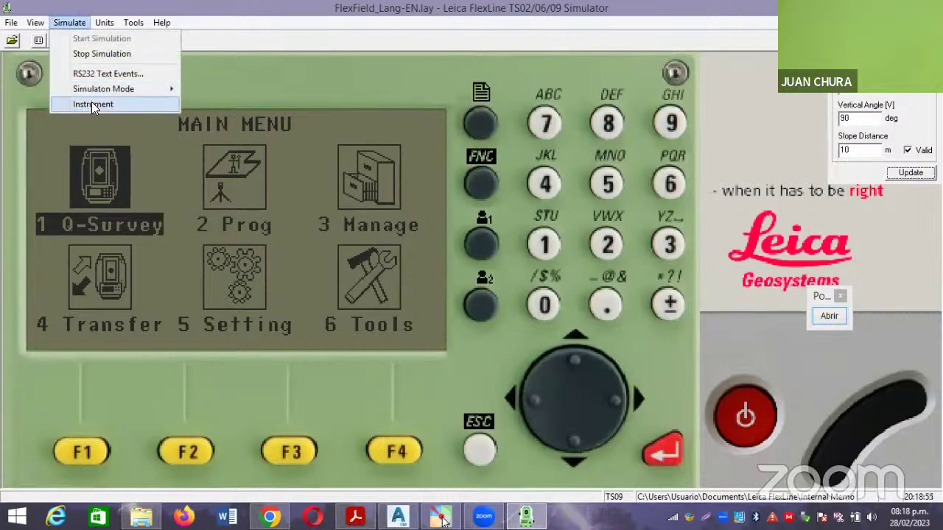
pyautogui.click(92, 103)
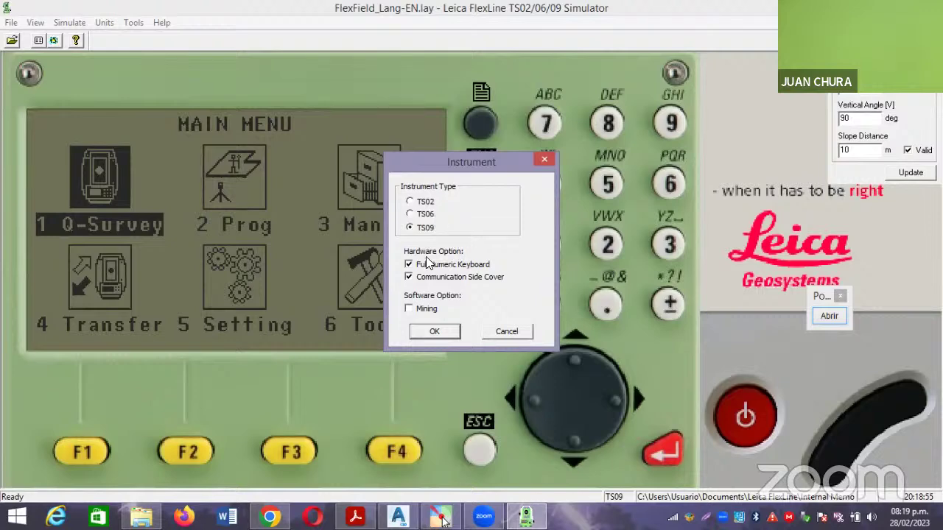
pyautogui.click(436, 331)
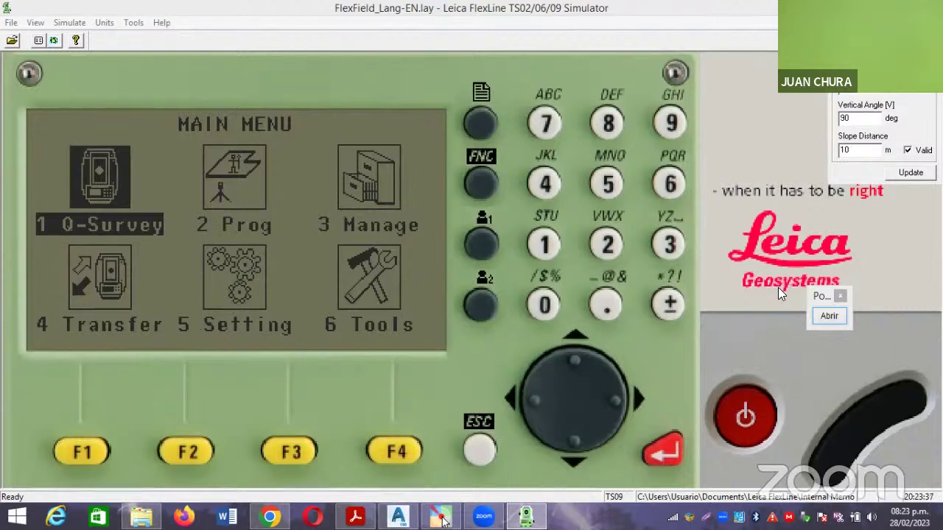
# Cycle the MAIN MENU selection through Prog, Manage and Tools, ending on 5 Setting.
pyautogui.click(830, 318)
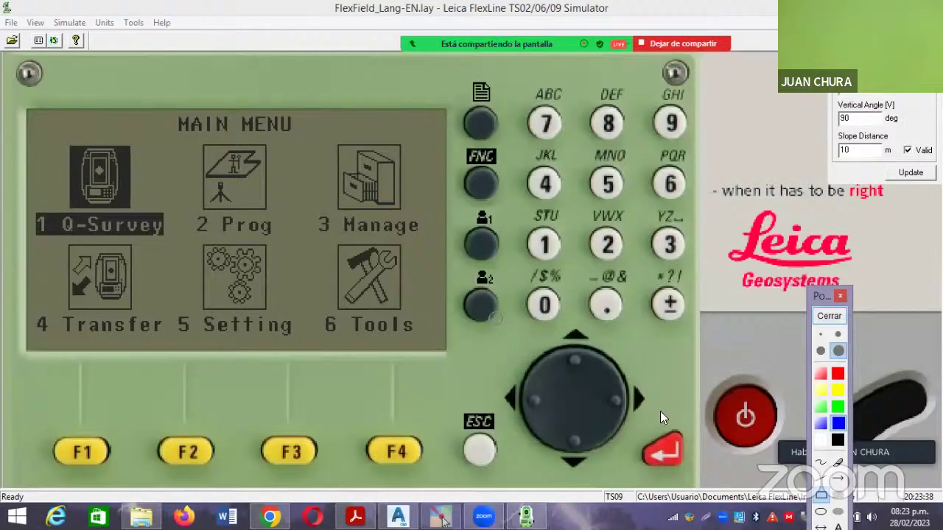
pyautogui.moveTo(651, 458); pyautogui.dragTo(652, 485)
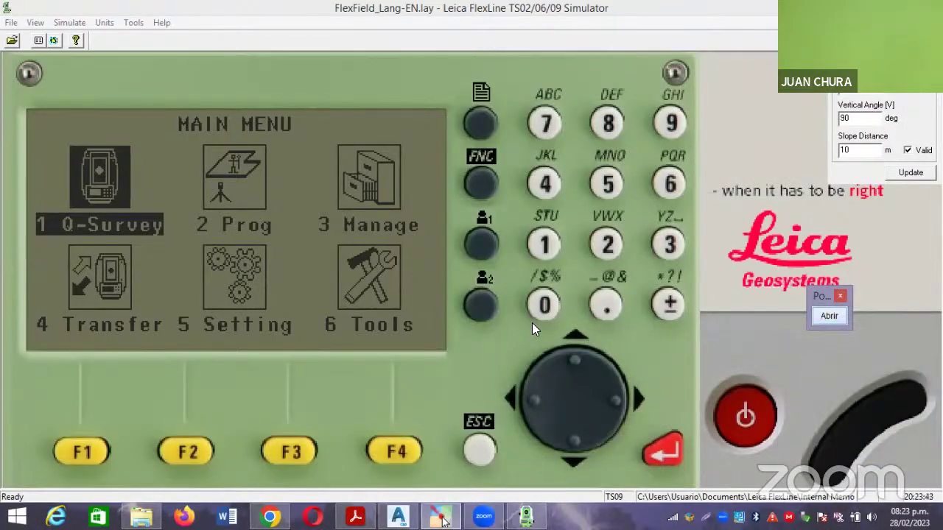
pyautogui.click(617, 402)
pyautogui.click(617, 402)
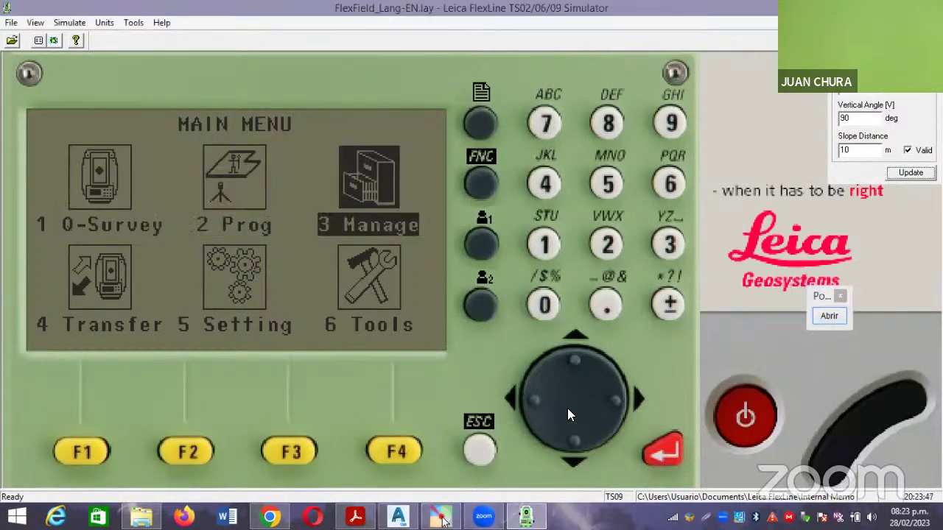
pyautogui.click(554, 432)
pyautogui.click(514, 398)
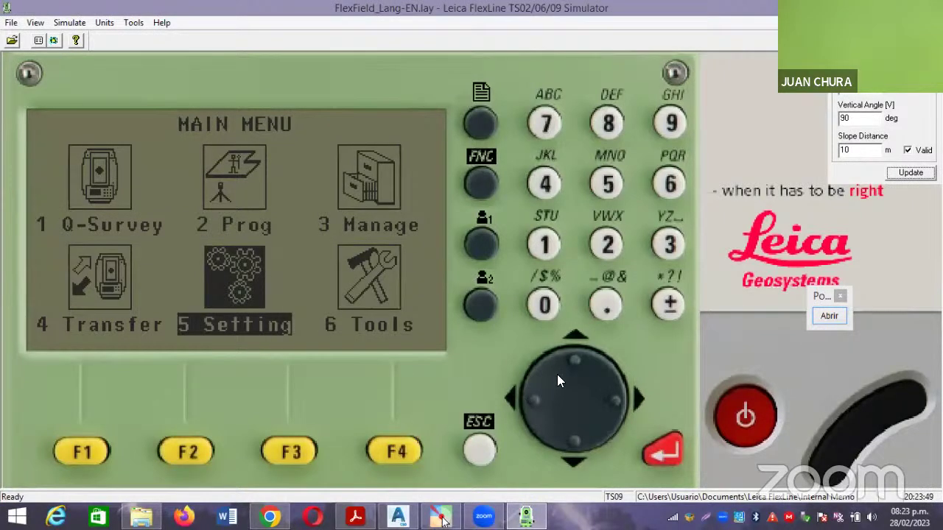
pyautogui.click(575, 356)
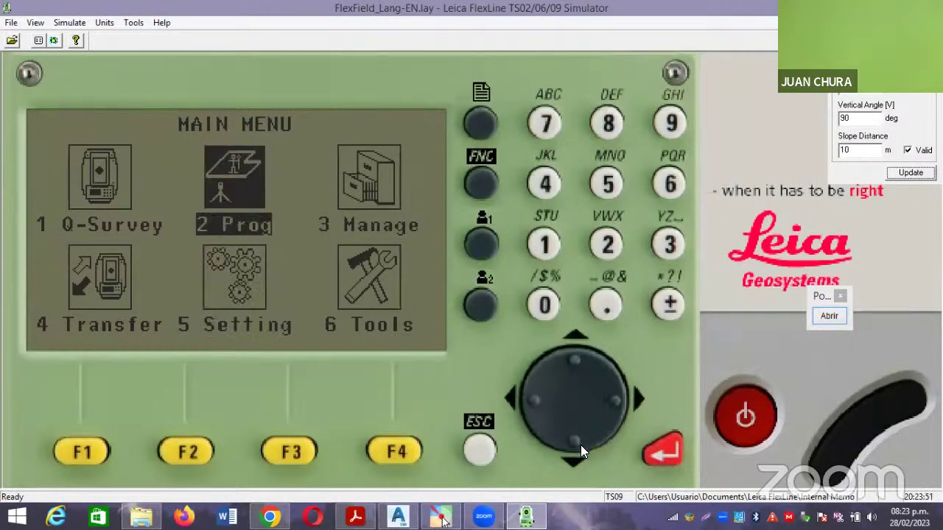
pyautogui.click(576, 442)
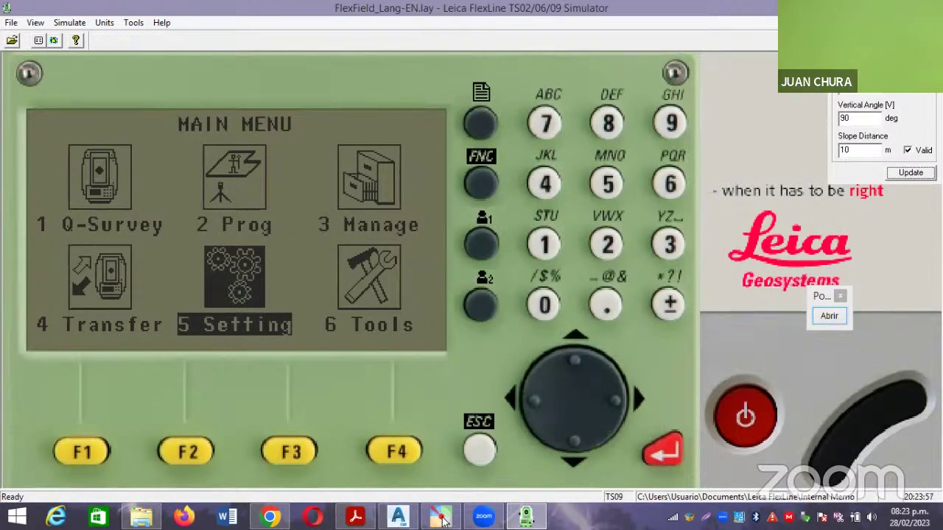
# Enter 5 Setting from the MAIN MENU to list General, EDM and Comm.
pyautogui.moveTo(608, 384); pyautogui.dragTo(695, 474)
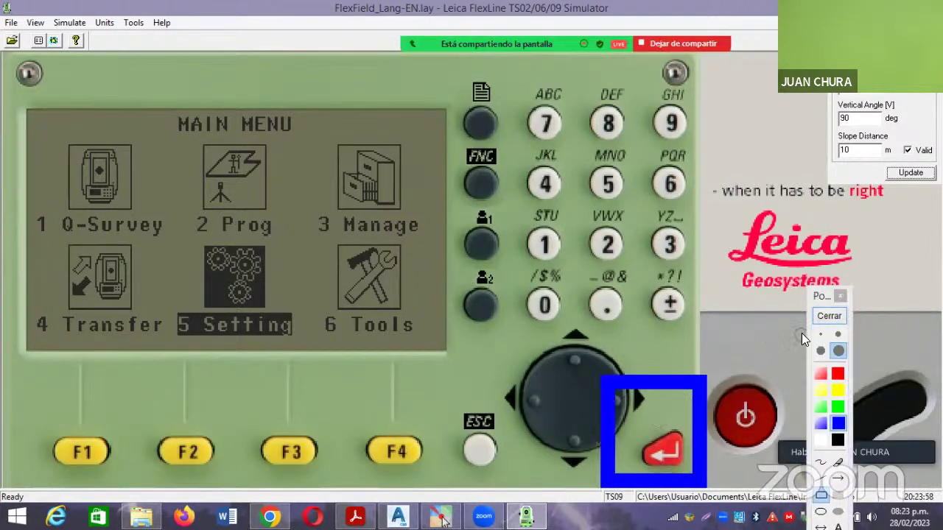
pyautogui.click(829, 317)
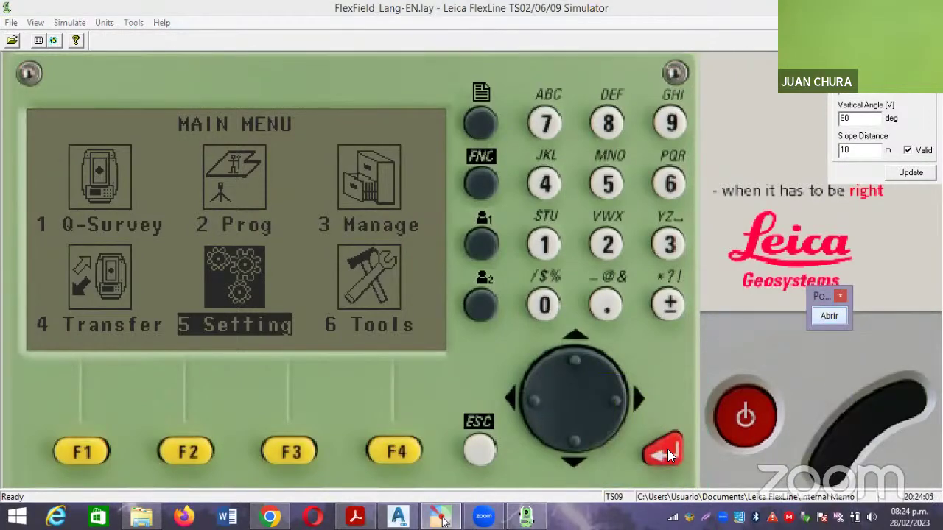
pyautogui.click(667, 452)
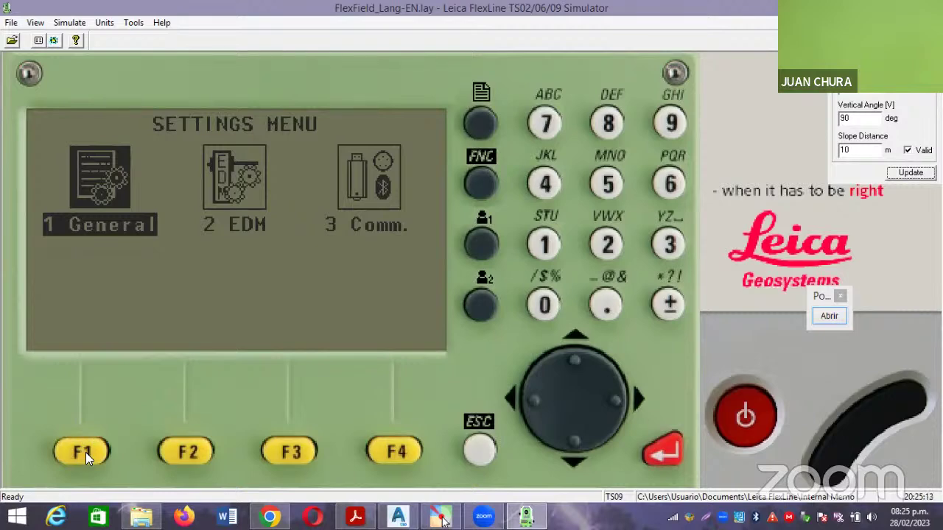
# Enter 1 General to reach SETTINGS 1/6 with Contrast, trigger keys and tilt correction.
pyautogui.click(664, 453)
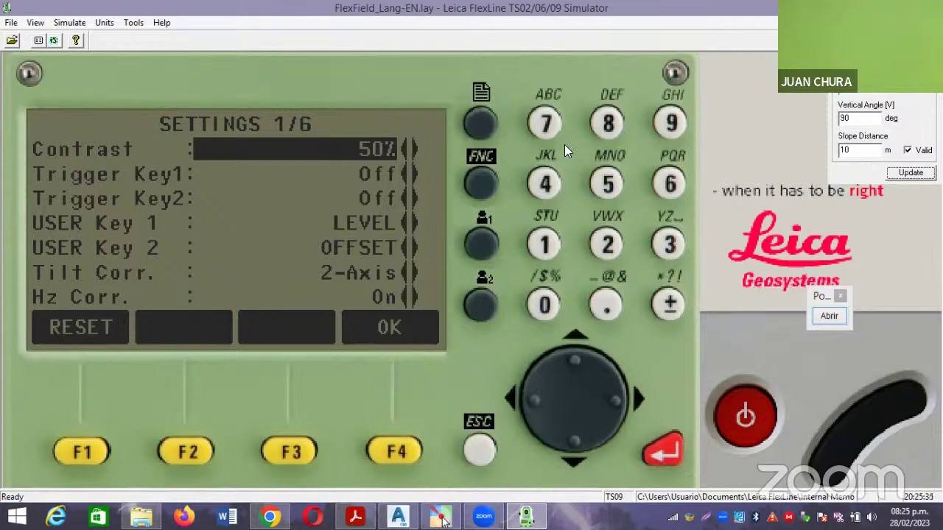
pyautogui.click(829, 315)
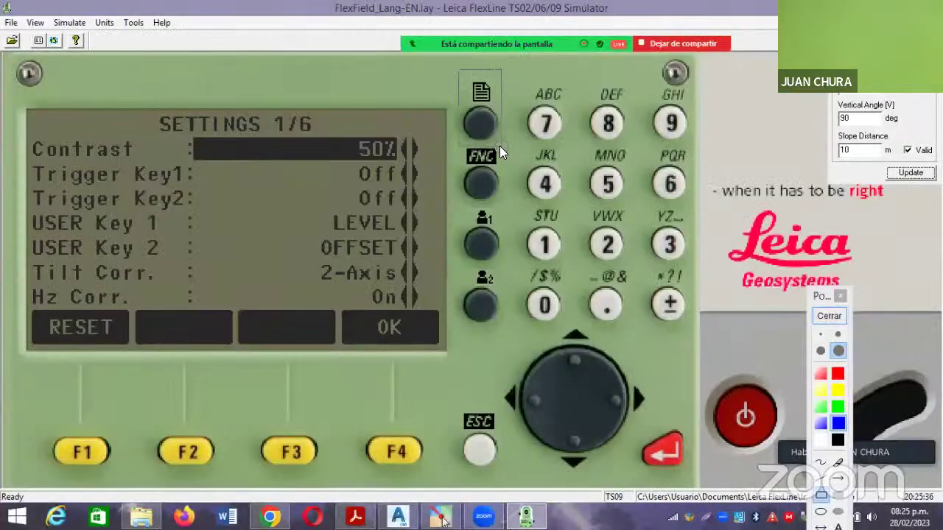
pyautogui.moveTo(499, 145); pyautogui.dragTo(452, 63)
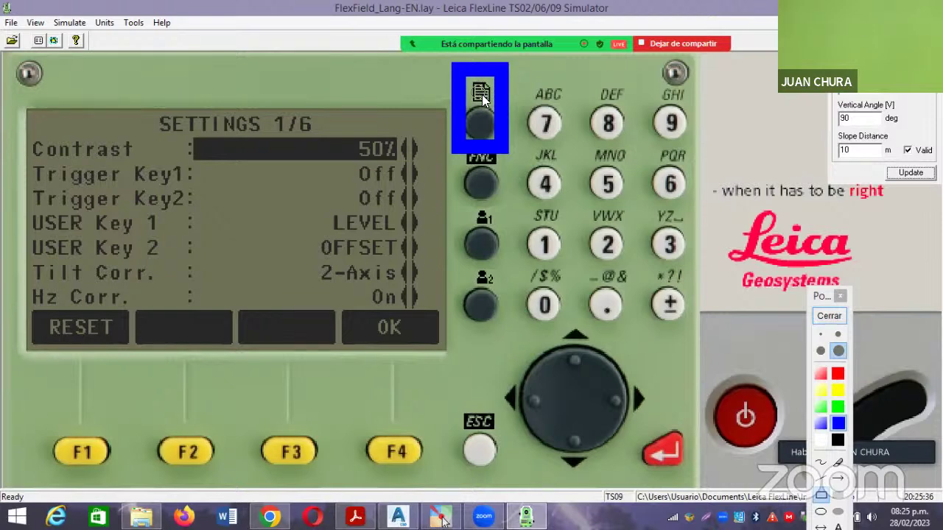
pyautogui.click(827, 317)
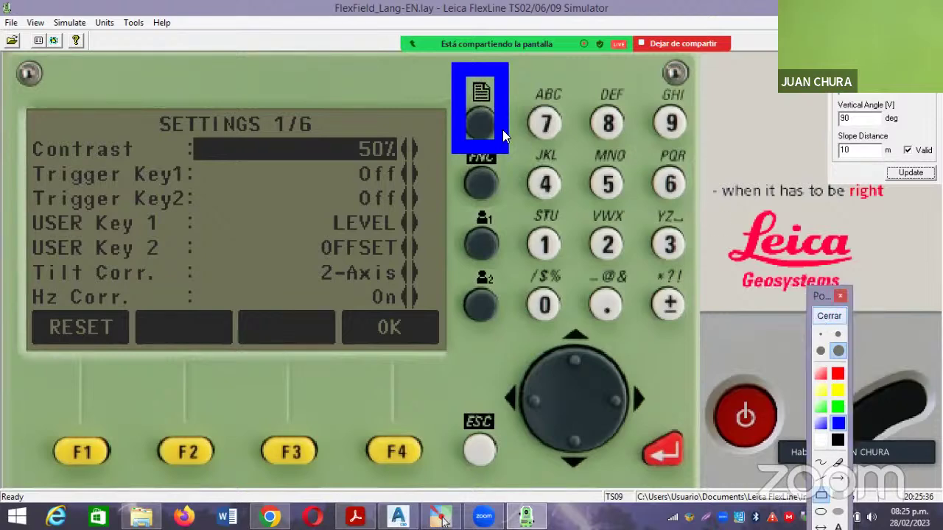
pyautogui.click(488, 123)
pyautogui.click(487, 123)
pyautogui.click(488, 124)
pyautogui.click(487, 124)
pyautogui.click(487, 124)
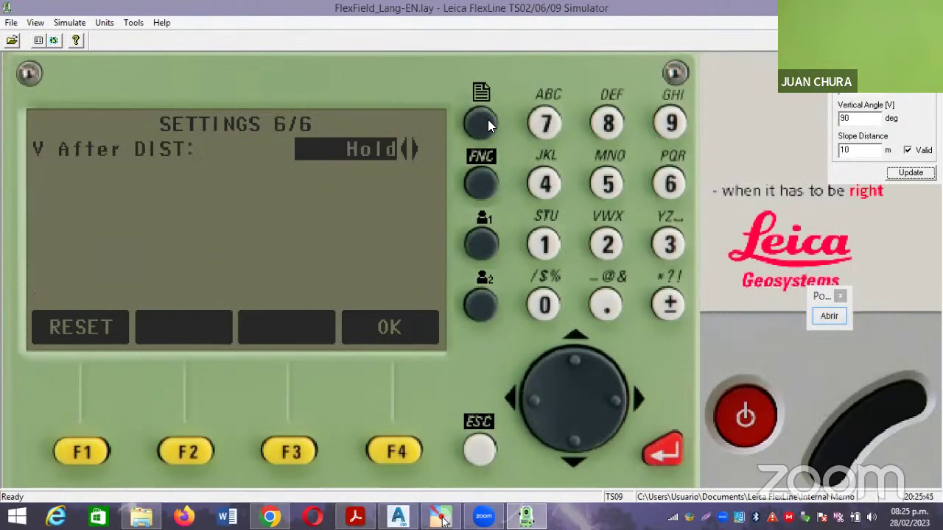
pyautogui.click(487, 124)
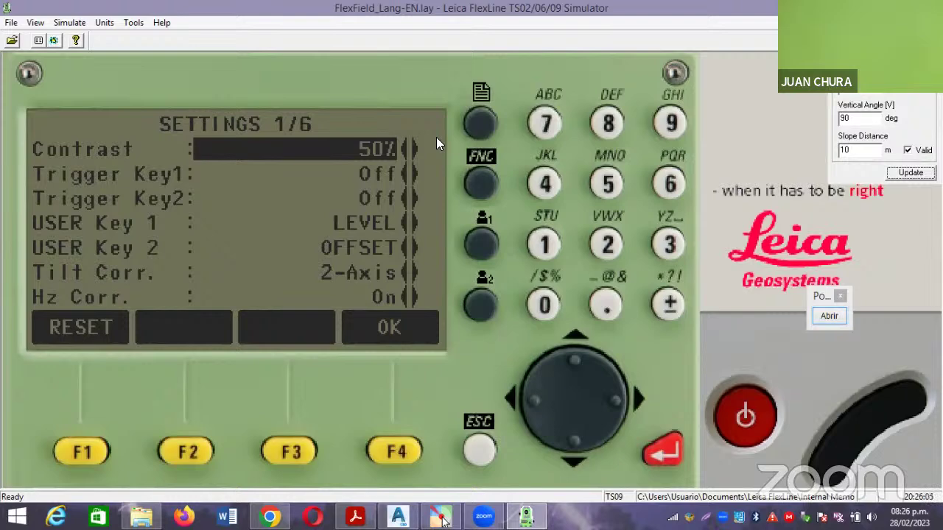
# Go to SETTINGS 2/6 and move down to the Language row.
pyautogui.click(477, 122)
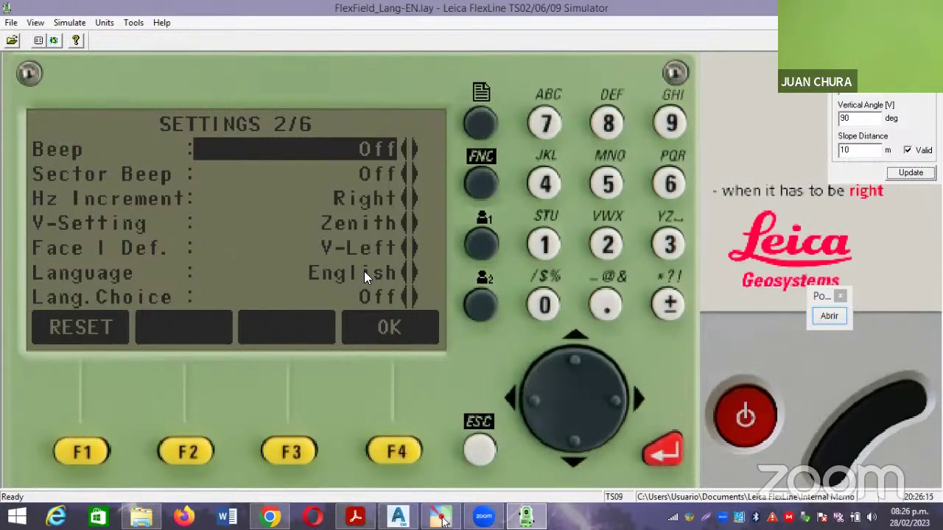
pyautogui.click(571, 442)
pyautogui.click(572, 441)
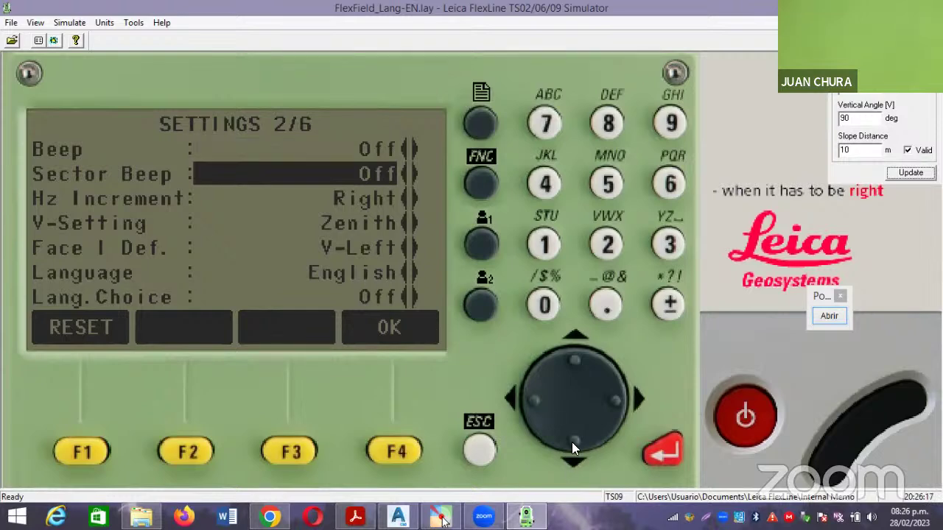
pyautogui.click(571, 441)
pyautogui.click(571, 441)
pyautogui.click(572, 441)
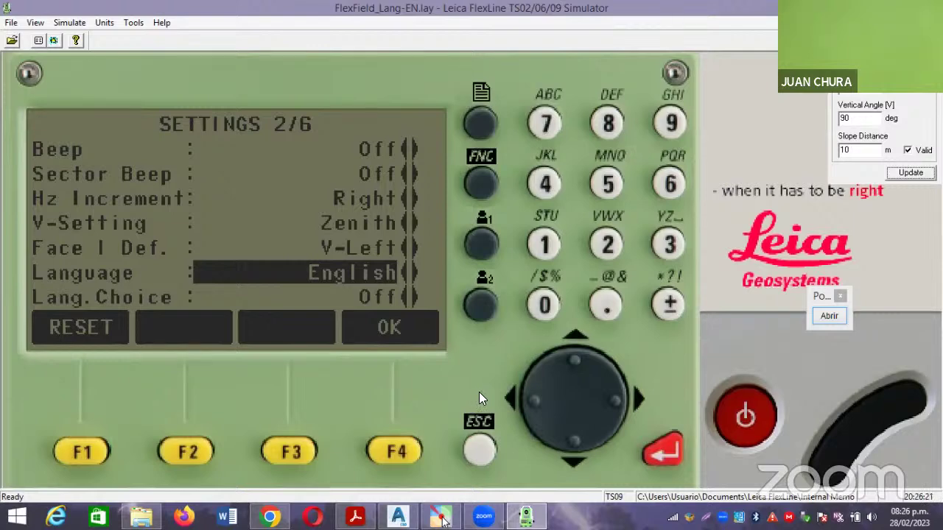
# Cycle the Language option past Swedish and back to Spanish.
pyautogui.click(632, 397)
pyautogui.click(632, 396)
pyautogui.click(632, 396)
pyautogui.click(632, 396)
pyautogui.click(632, 396)
pyautogui.click(632, 396)
pyautogui.click(632, 396)
pyautogui.click(632, 397)
pyautogui.click(632, 396)
pyautogui.click(632, 396)
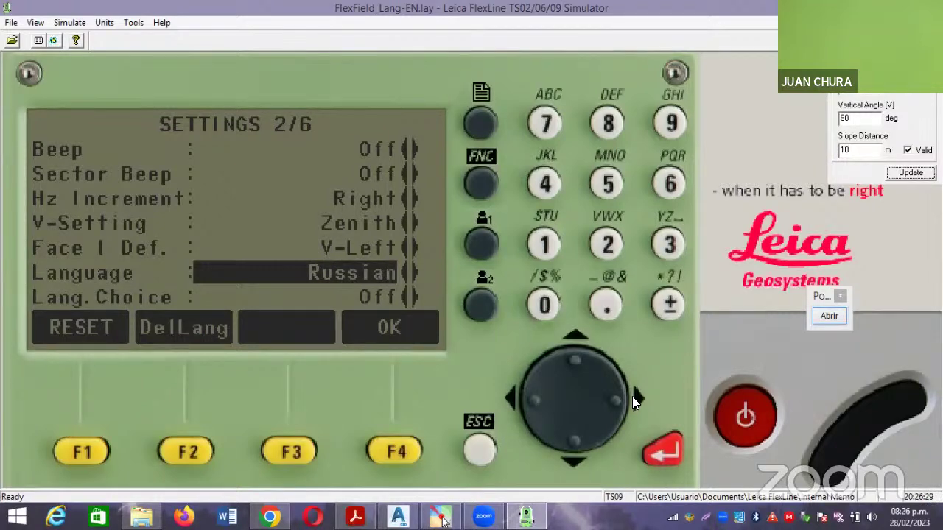
pyautogui.click(626, 395)
pyautogui.click(627, 396)
pyautogui.click(627, 396)
pyautogui.click(627, 396)
pyautogui.click(515, 396)
# Page forward to SETTINGS 3/6, showing Angle Unit gon and distances in meter.
pyautogui.click(478, 120)
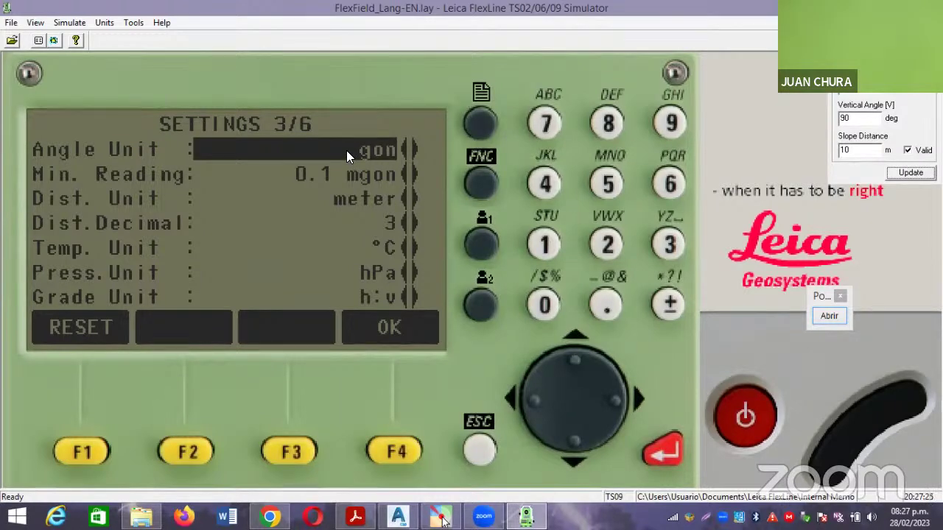
# Annotate the SETTINGS 3/6 screen by marking the unit values and writing 360°.
pyautogui.click(829, 316)
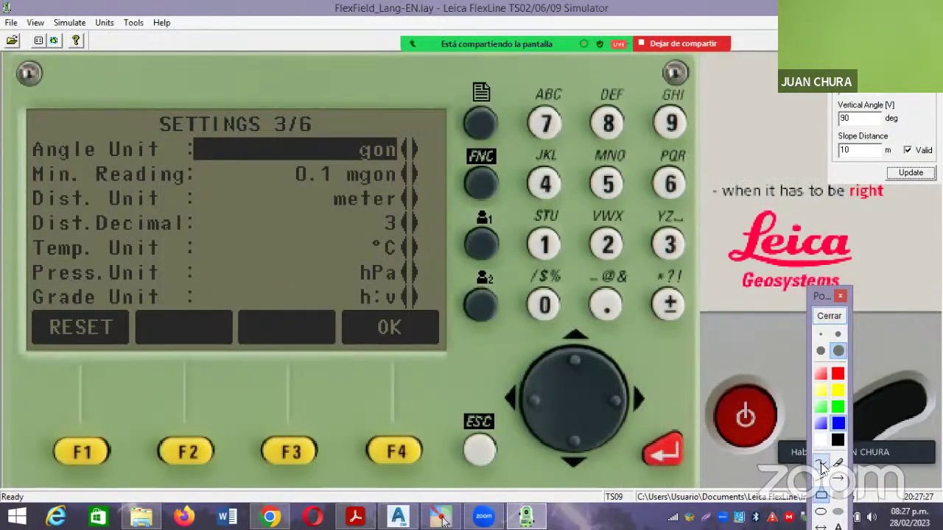
pyautogui.moveTo(340, 167)
pyautogui.mouseDown()
pyautogui.moveTo(490, 318)
pyautogui.moveTo(426, 144)
pyautogui.moveTo(343, 166)
pyautogui.mouseUp()
pyautogui.moveTo(574, 120)
pyautogui.mouseDown()
pyautogui.moveTo(604, 137)
pyautogui.moveTo(621, 164)
pyautogui.moveTo(578, 186)
pyautogui.mouseUp()
pyautogui.moveTo(672, 118)
pyautogui.mouseDown()
pyautogui.moveTo(645, 175)
pyautogui.moveTo(663, 158)
pyautogui.mouseUp()
pyautogui.moveTo(708, 131); pyautogui.dragTo(718, 121)
pyautogui.click(784, 96)
pyautogui.moveTo(801, 96)
pyautogui.mouseDown()
pyautogui.moveTo(778, 79)
pyautogui.moveTo(785, 103)
pyautogui.mouseUp()
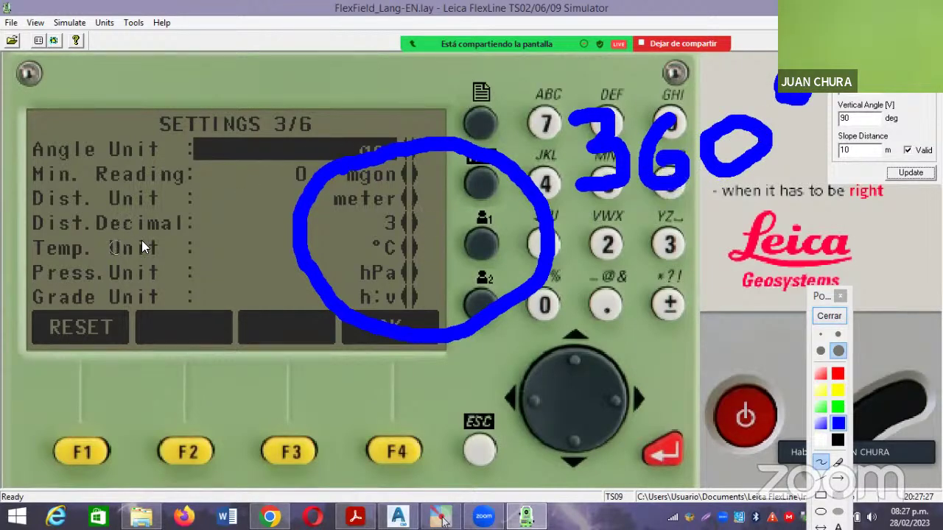
# Write 400 beside the angle units, then close the annotation tools, erasing all notes.
pyautogui.moveTo(87, 190)
pyautogui.mouseDown()
pyautogui.moveTo(110, 214)
pyautogui.moveTo(99, 298)
pyautogui.mouseUp()
pyautogui.moveTo(152, 265); pyautogui.dragTo(191, 243)
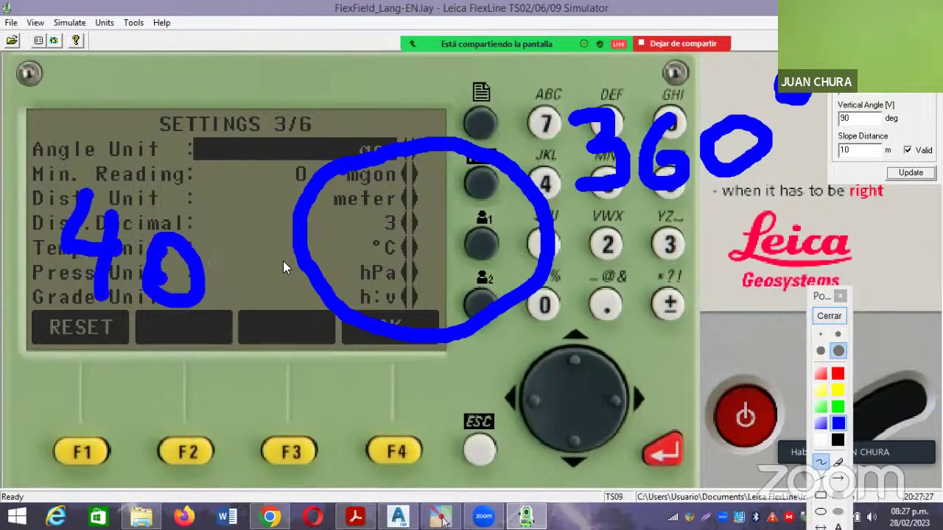
pyautogui.moveTo(221, 280); pyautogui.dragTo(294, 221)
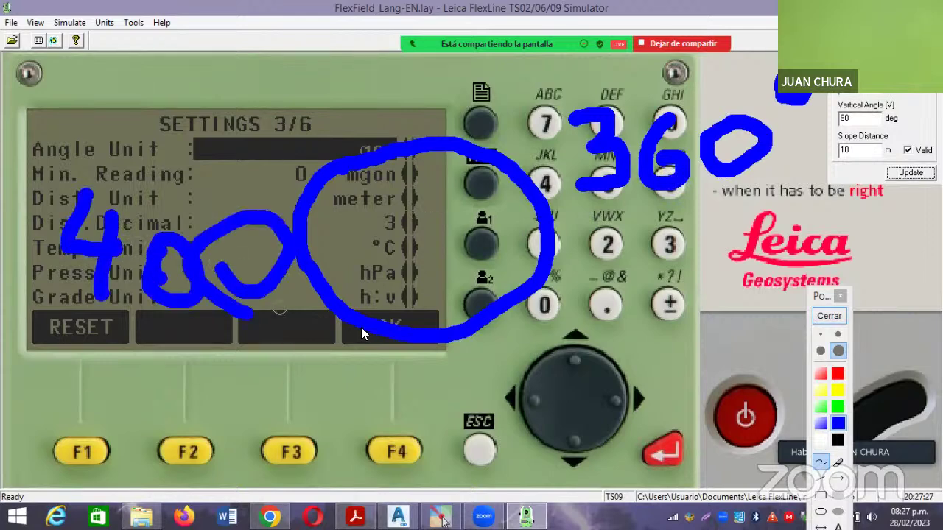
pyautogui.click(828, 319)
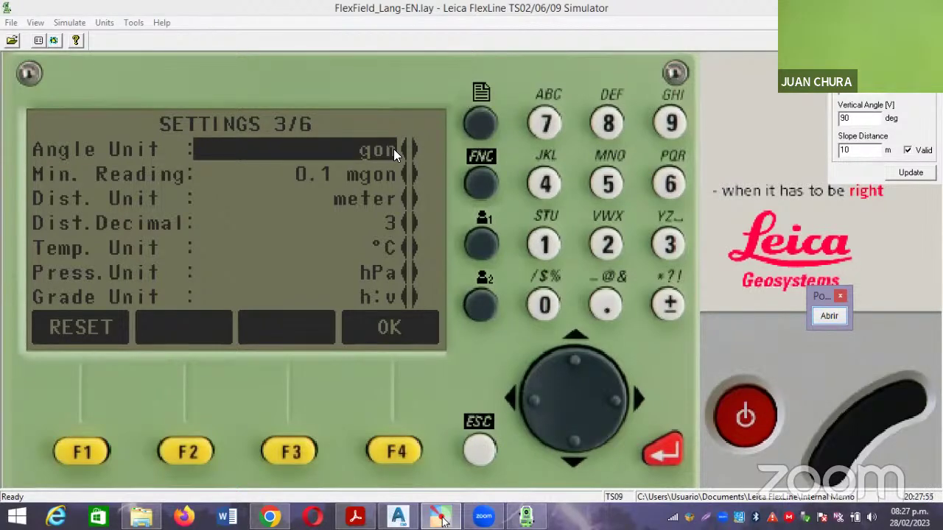
# Cycle Angle Unit through decimal degrees and mil to °'", then move down to Dist. Unit.
pyautogui.click(627, 405)
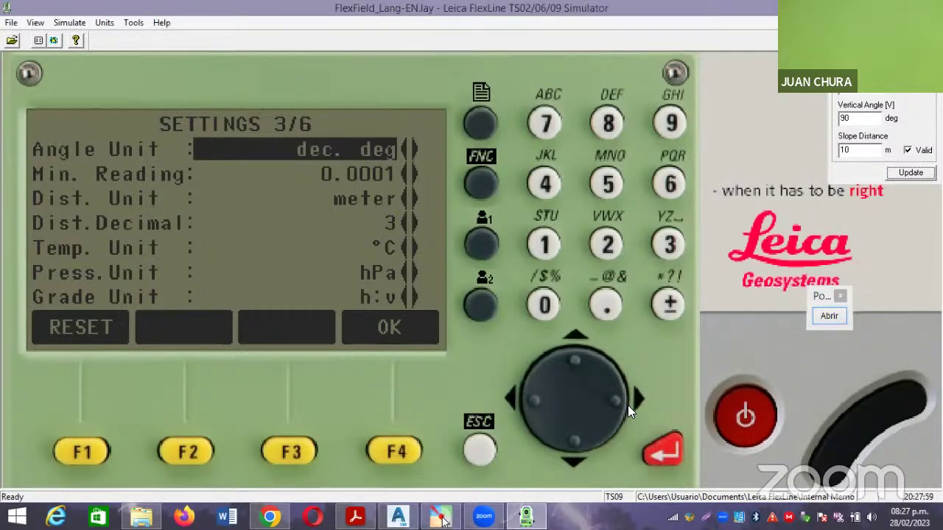
pyautogui.click(627, 405)
pyautogui.click(628, 406)
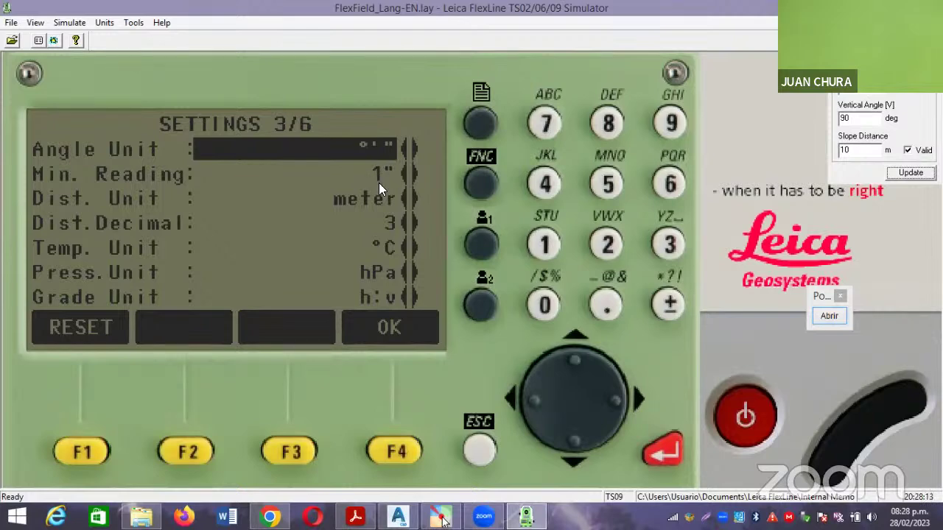
pyautogui.click(572, 438)
pyautogui.click(571, 437)
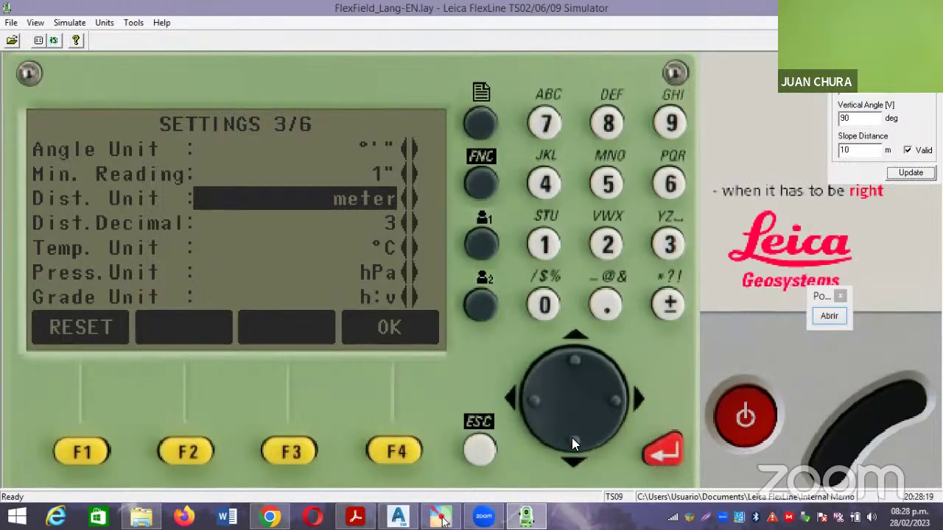
# Set Dist. Decimal to 4 and Press. Unit to mmHg.
pyautogui.click(572, 438)
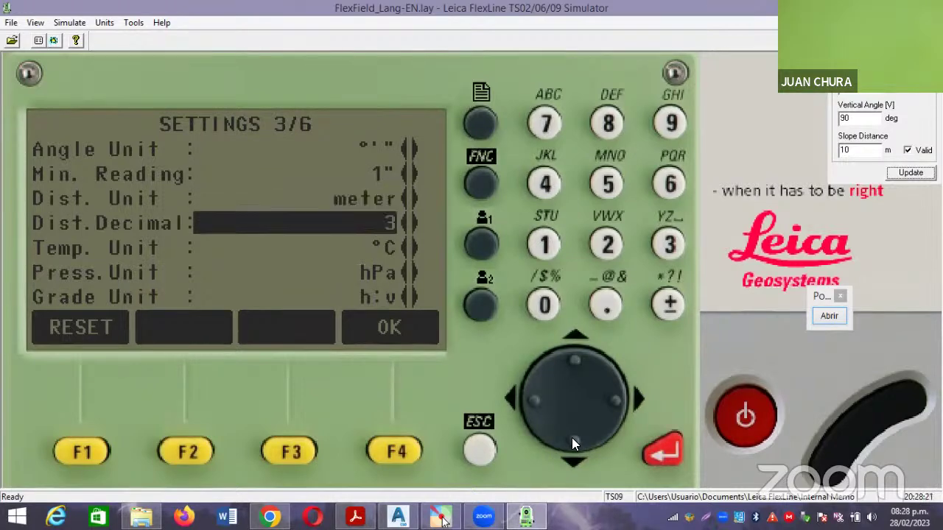
pyautogui.click(619, 405)
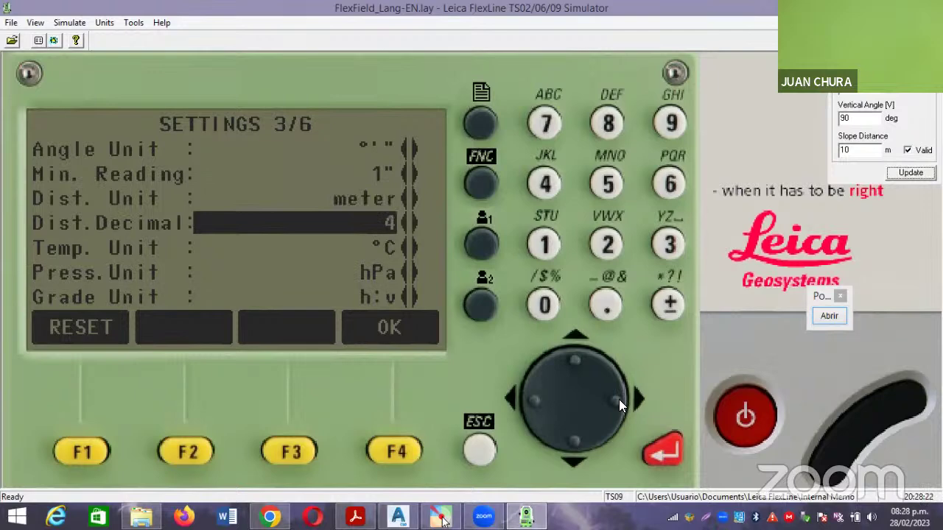
pyautogui.click(574, 441)
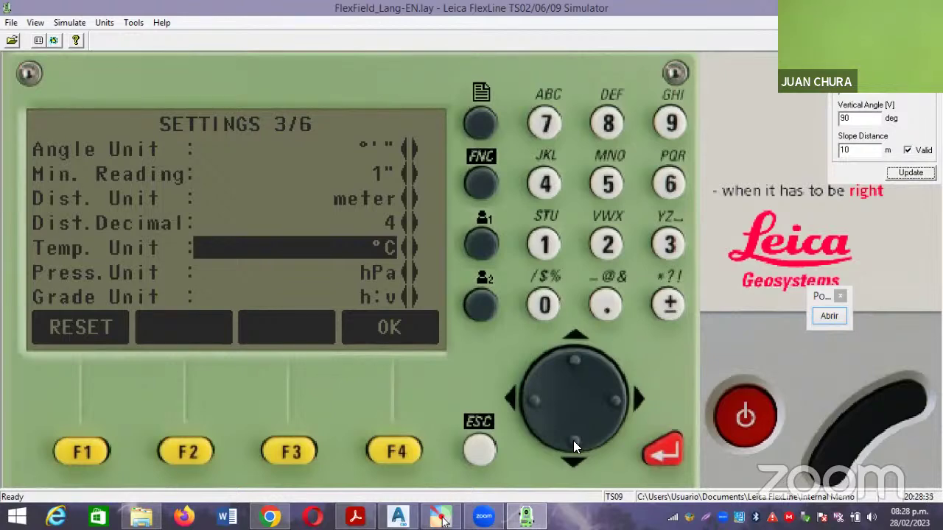
pyautogui.click(573, 441)
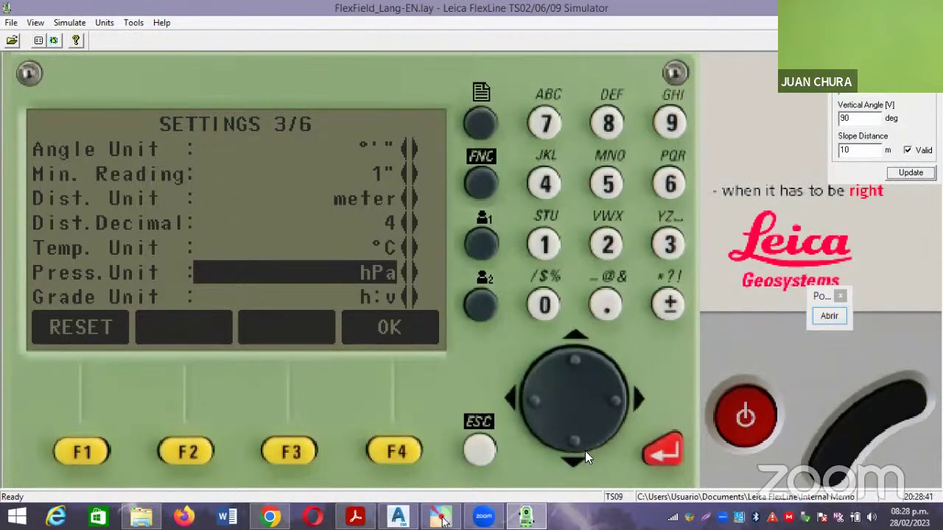
pyautogui.click(619, 400)
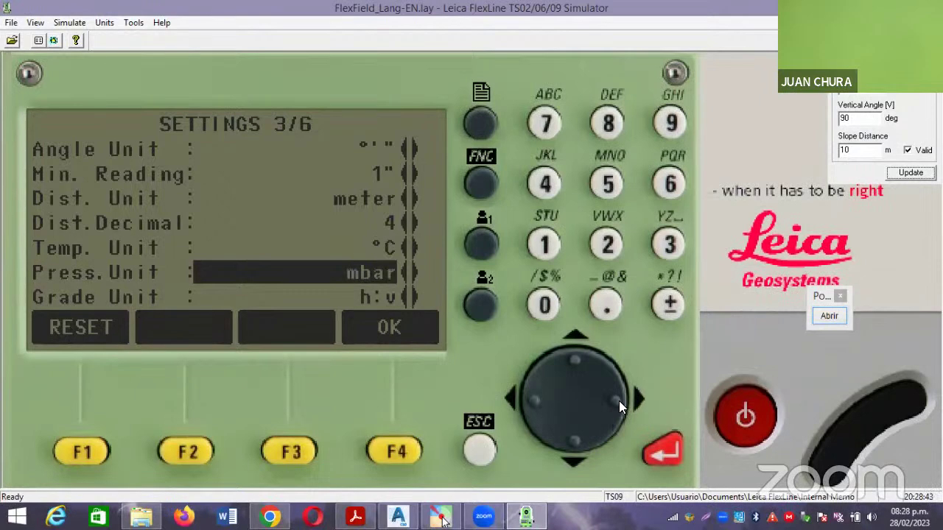
pyautogui.click(619, 400)
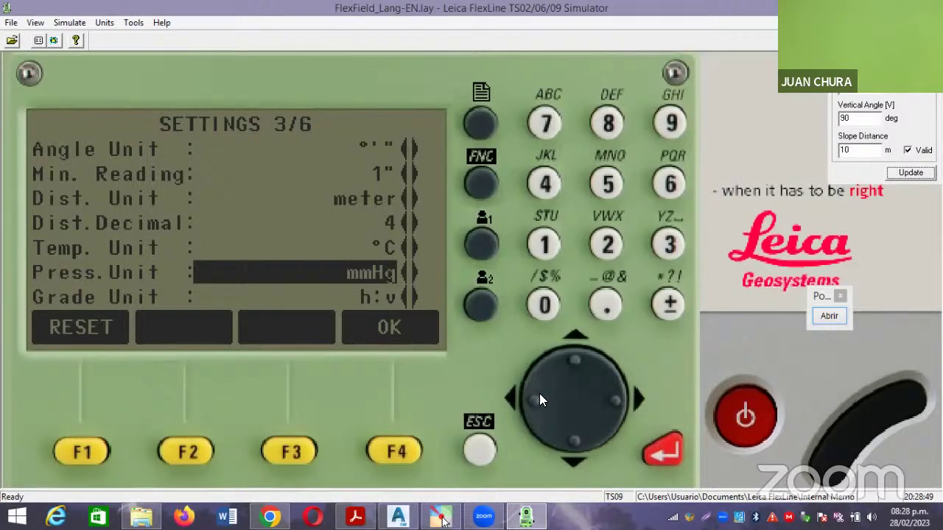
# Set Grade Unit to %, then return to the Angle Unit row at the top.
pyautogui.click(566, 450)
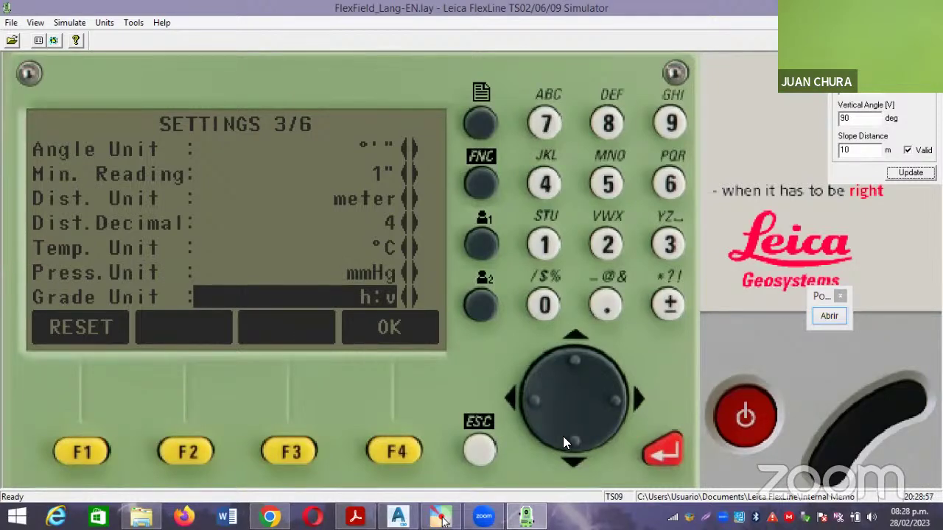
pyautogui.click(616, 402)
pyautogui.click(617, 403)
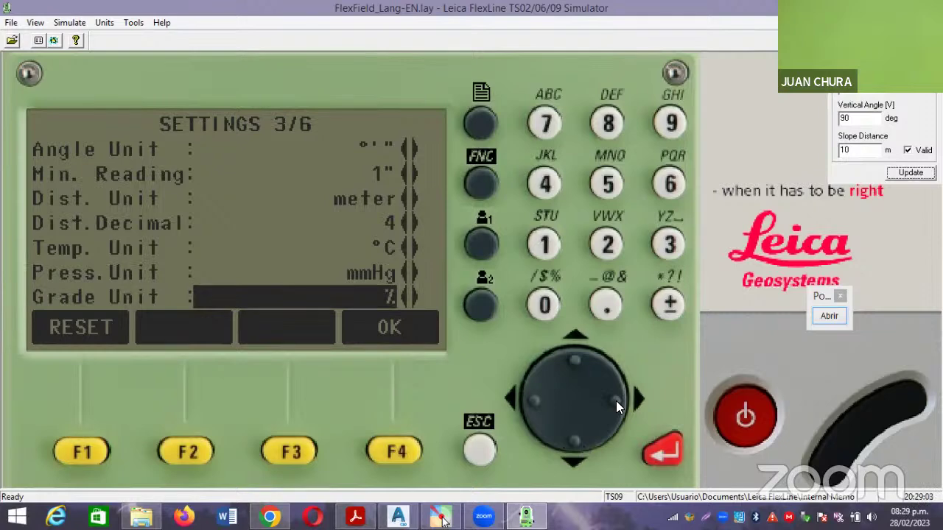
pyautogui.click(520, 399)
pyautogui.click(617, 399)
pyautogui.click(661, 451)
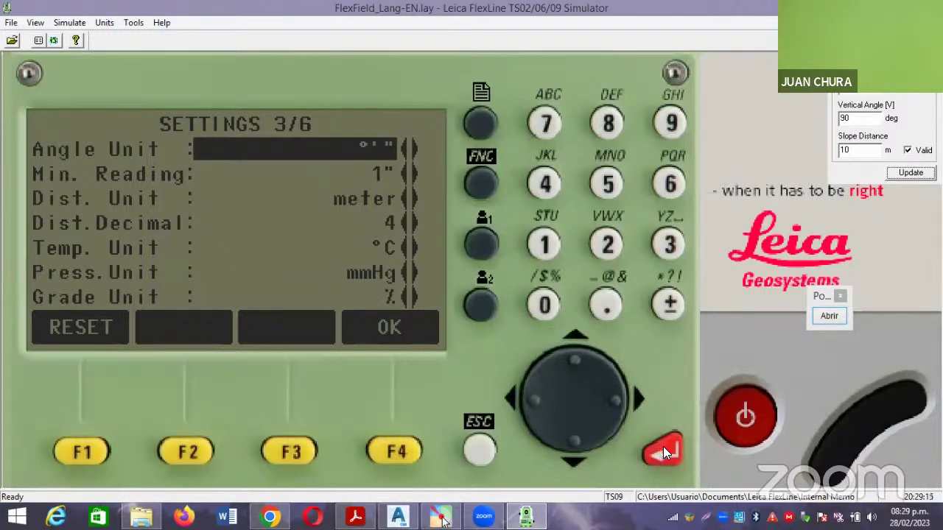
# Confirm the changed unit settings with OK and back out of MENU CONFIGURACION to the main MENU.
pyautogui.click(663, 446)
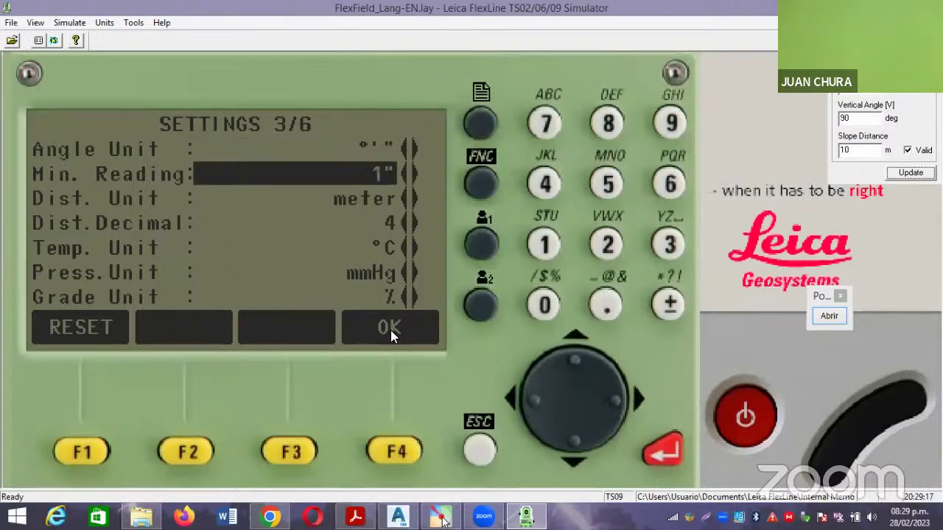
pyautogui.click(399, 453)
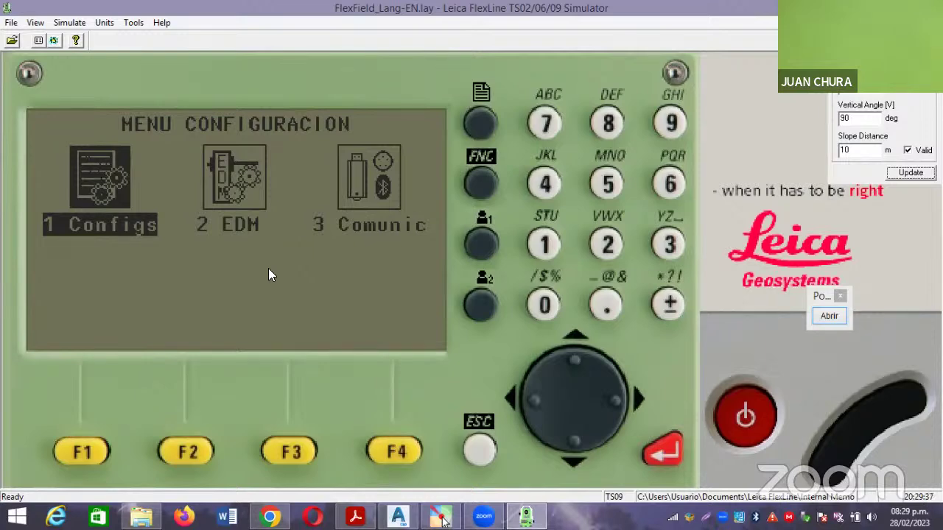
pyautogui.click(480, 451)
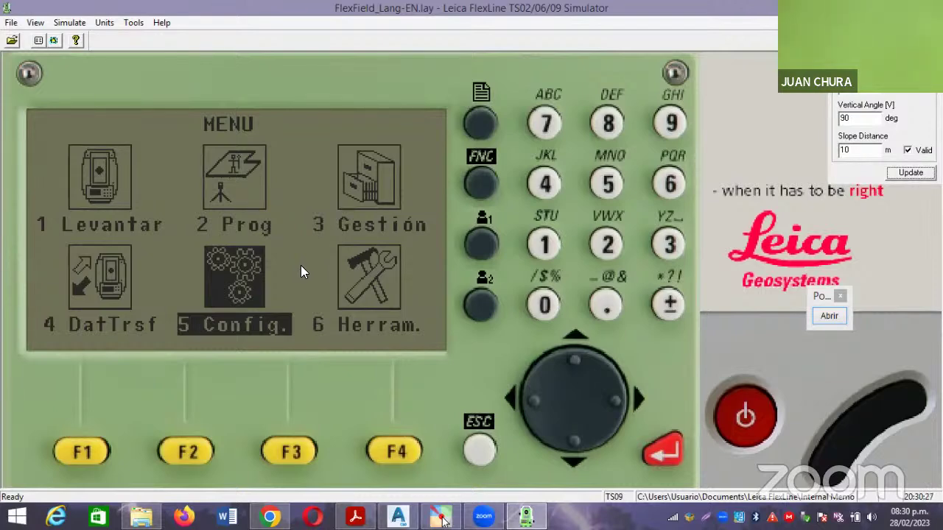
# In File Explorer, go up to the PLANTILLA DE POLIGONAL CERRADA folder and open COORDENADAS DE POLIGONAL.xlsx.
pyautogui.click(141, 516)
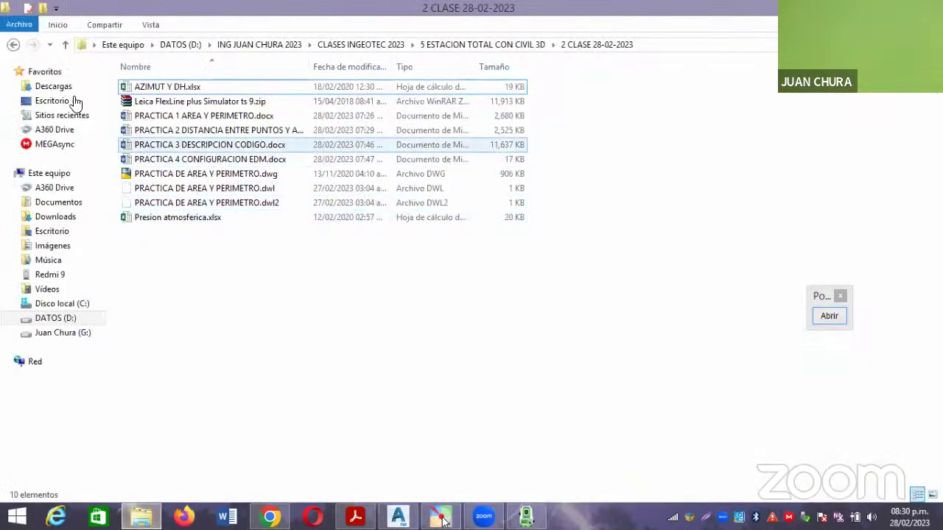
pyautogui.click(13, 44)
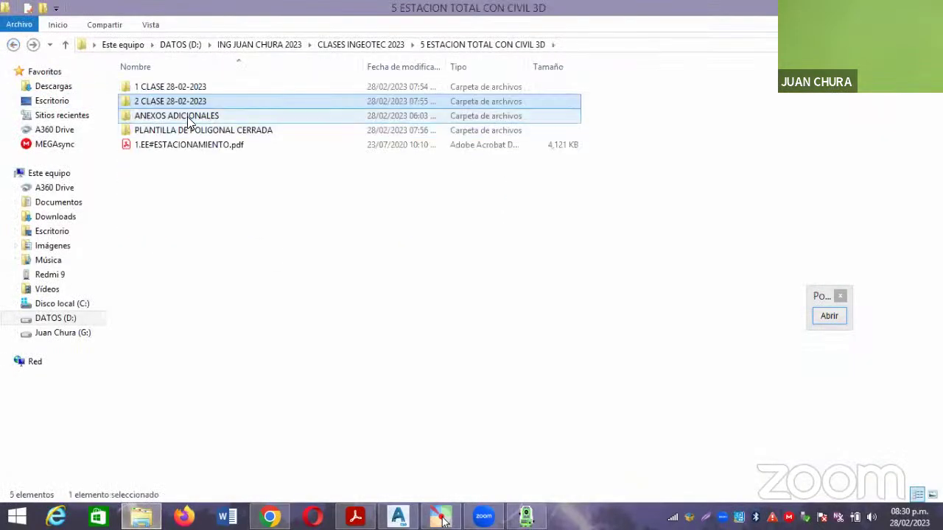
pyautogui.doubleClick(198, 133)
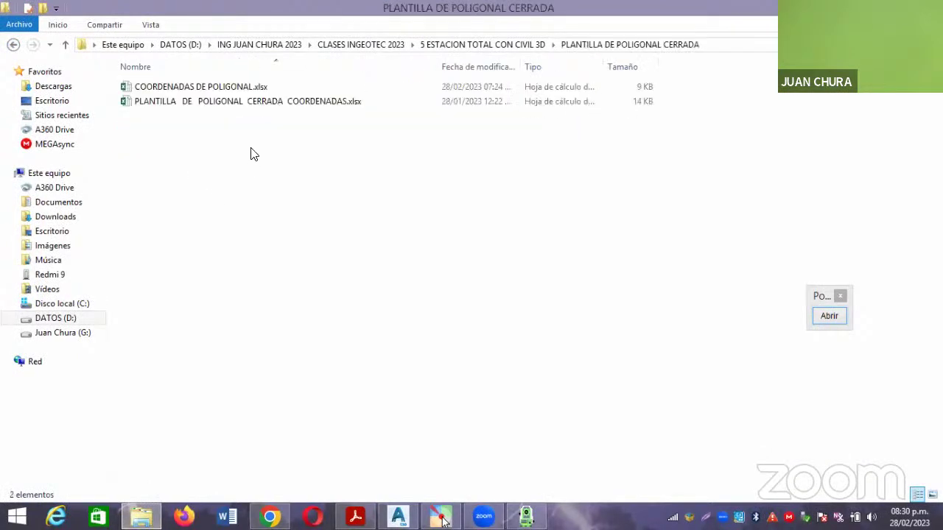
pyautogui.doubleClick(220, 89)
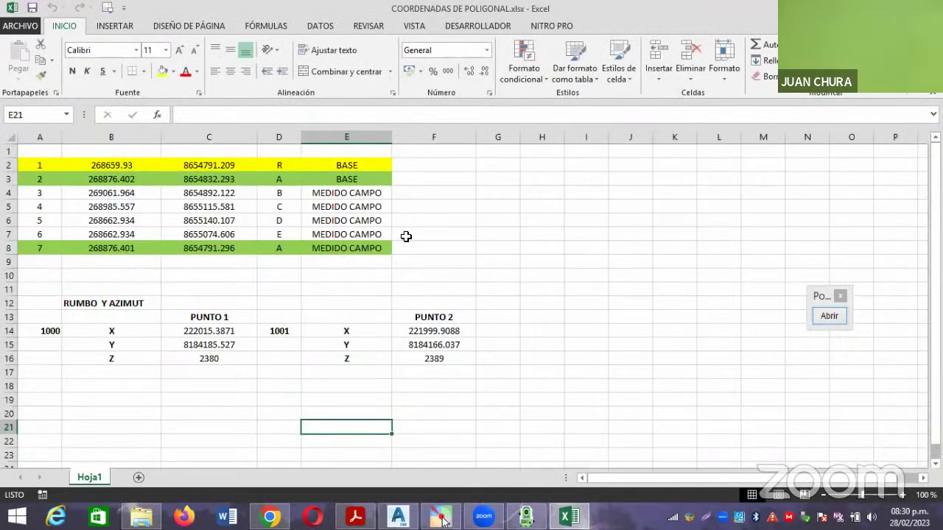
pyautogui.click(452, 265)
pyautogui.click(156, 211)
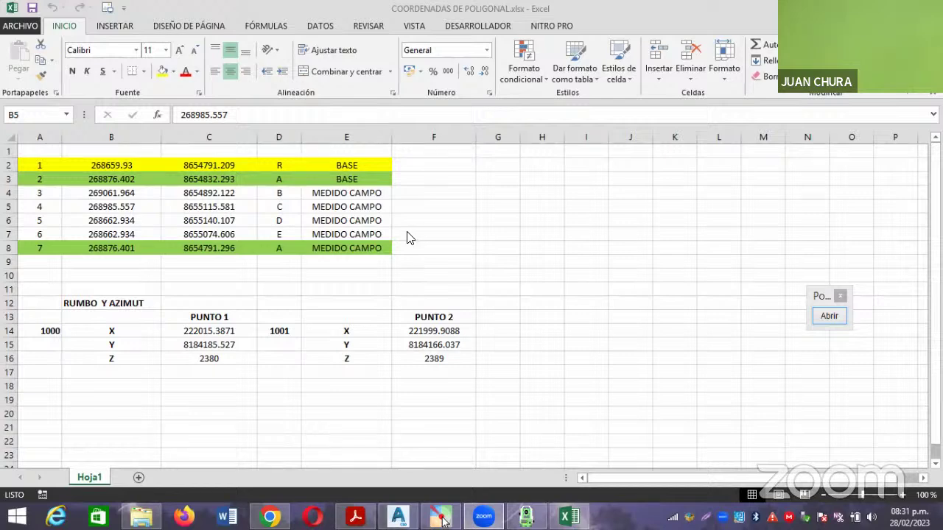
pyautogui.press('super+e')
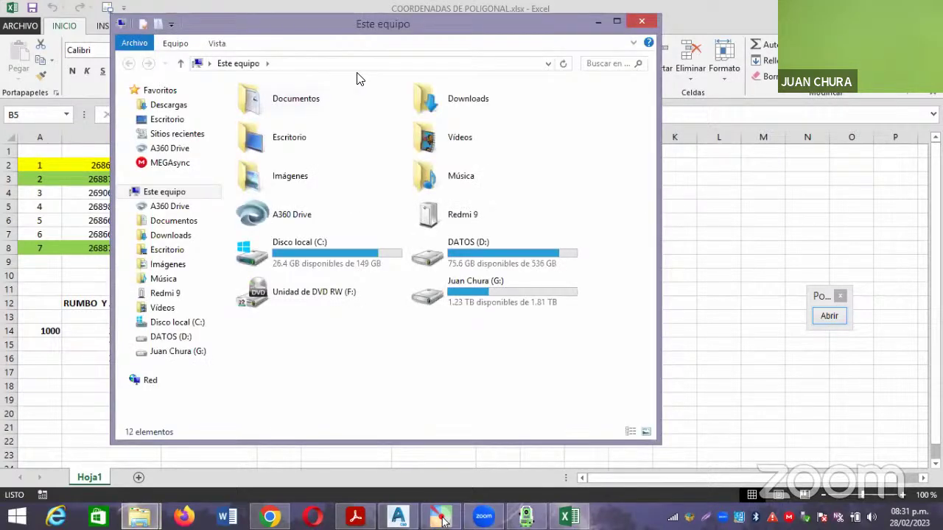
# Maximize Explorer and open UTM.png via DATOS (D:) > 2023 > CLASES INGEOTEC 2023 > 1 CLASE TOPOGRAFIA GENERAL.
pyautogui.press('super+Up')
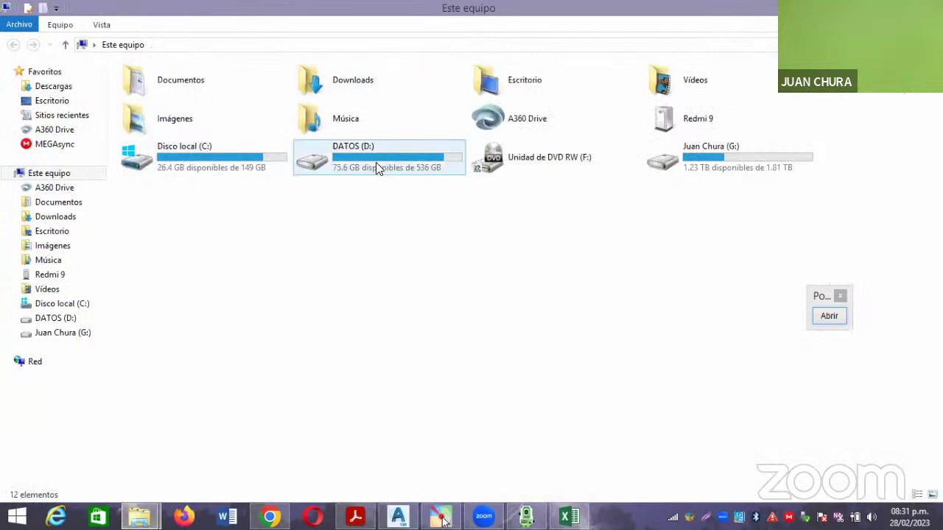
pyautogui.doubleClick(376, 162)
pyautogui.doubleClick(213, 305)
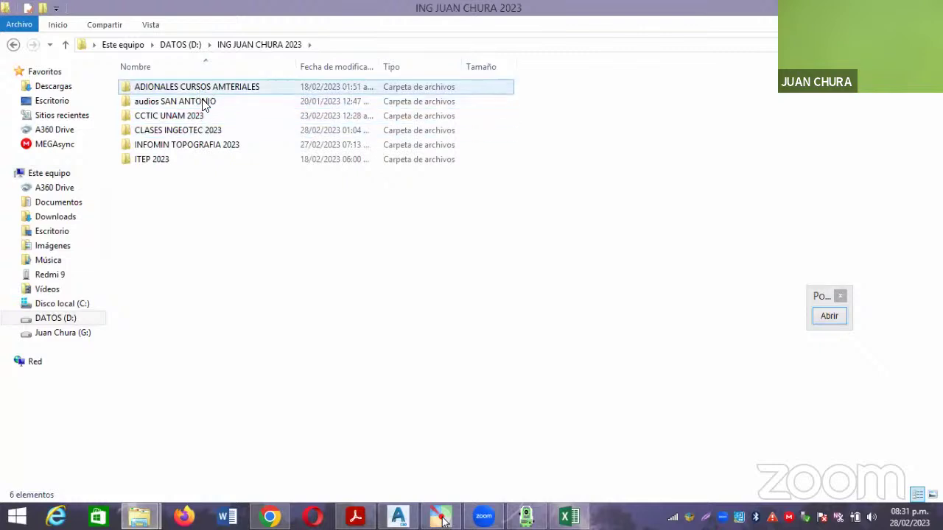
pyautogui.doubleClick(184, 133)
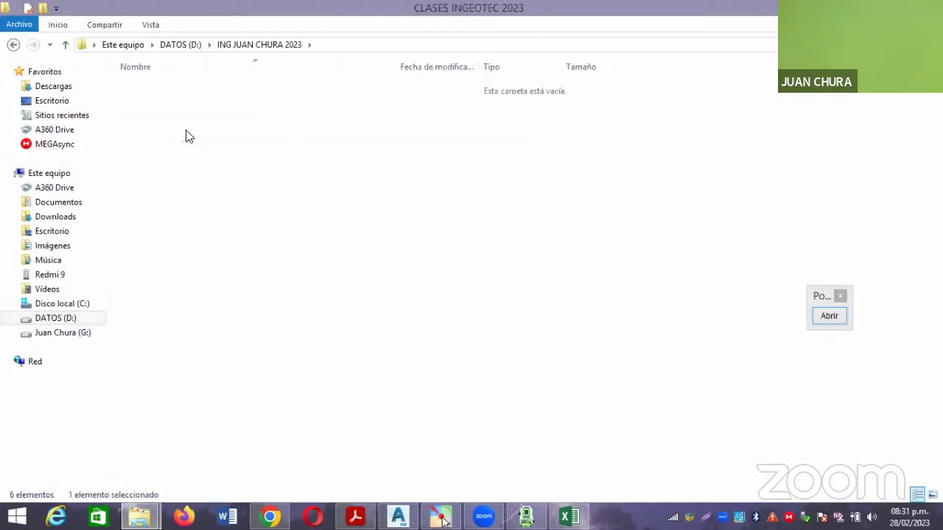
pyautogui.doubleClick(206, 94)
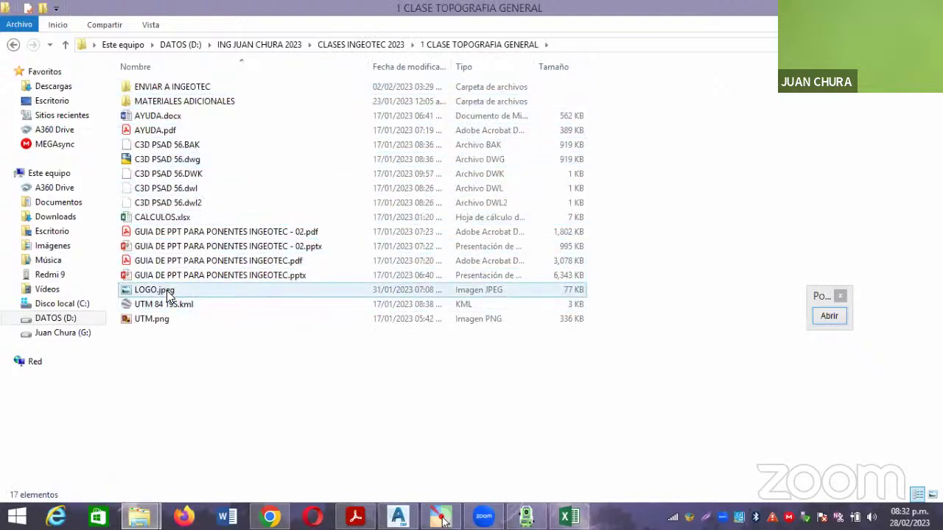
pyautogui.doubleClick(165, 317)
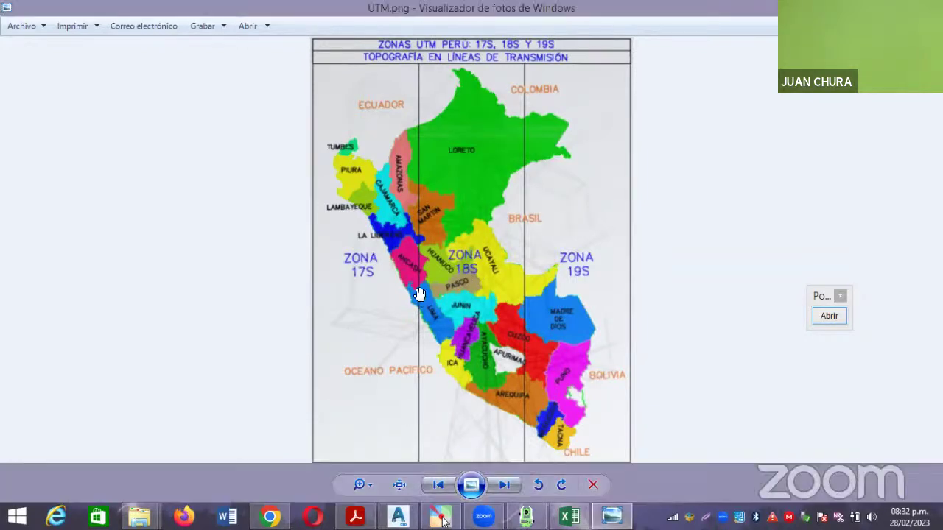
pyautogui.scroll(2, 423, 293)
pyautogui.scroll(-2, 400, 285)
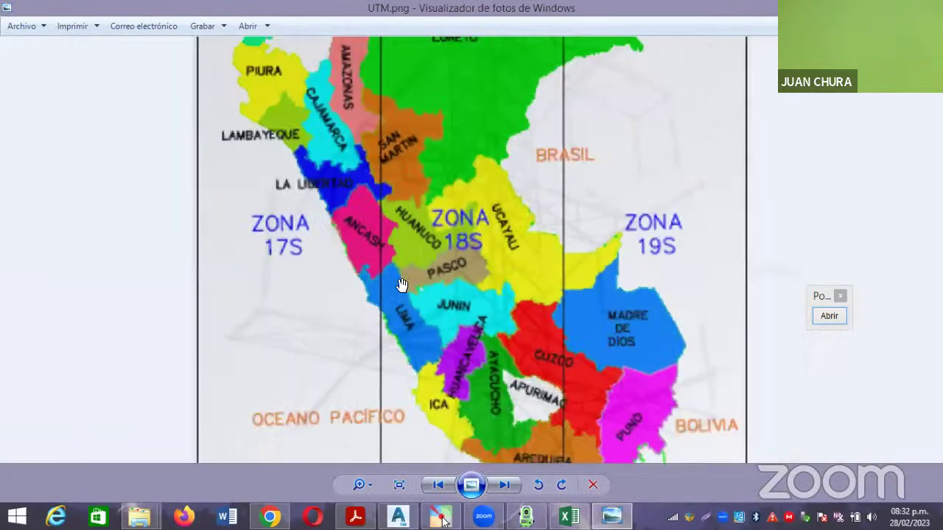
pyautogui.scroll(2, 384, 284)
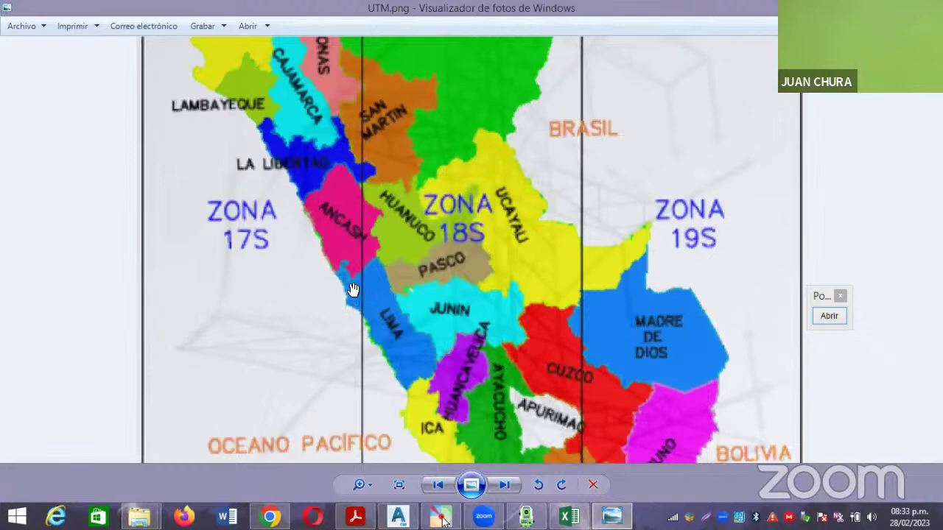
pyautogui.scroll(-1, 439, 273)
pyautogui.scroll(-1, 451, 265)
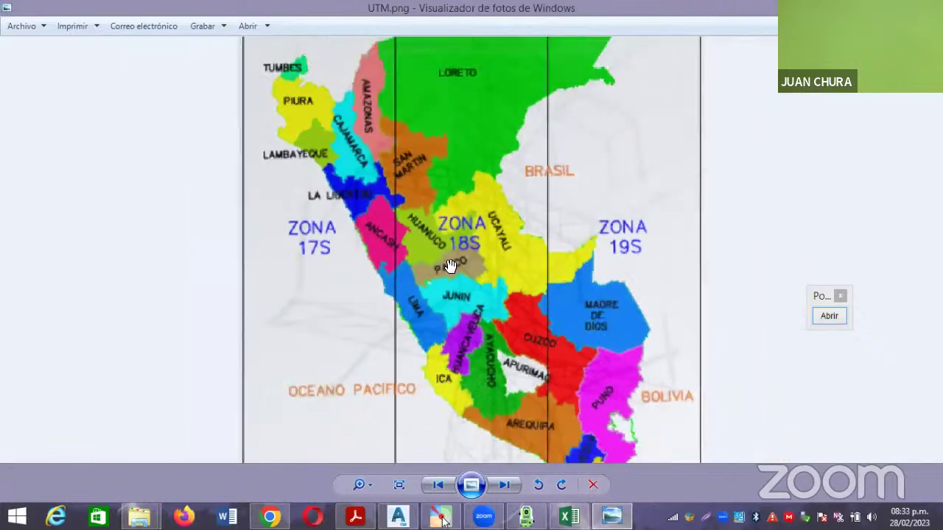
pyautogui.scroll(-1, 474, 254)
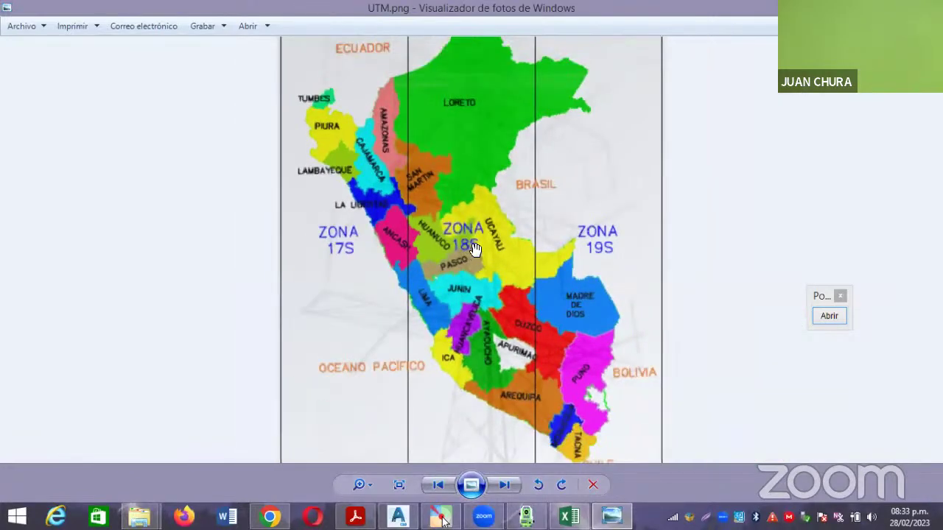
pyautogui.scroll(-1, 478, 247)
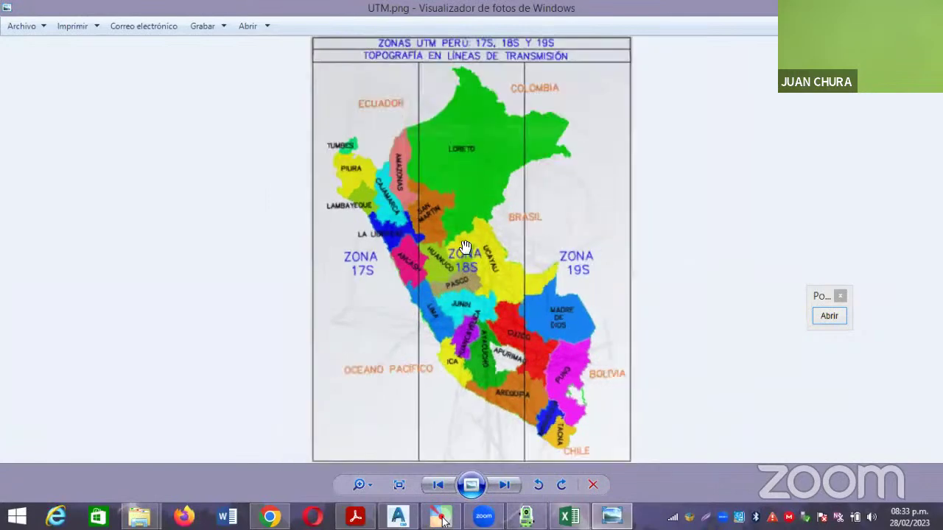
pyautogui.scroll(1, 542, 442)
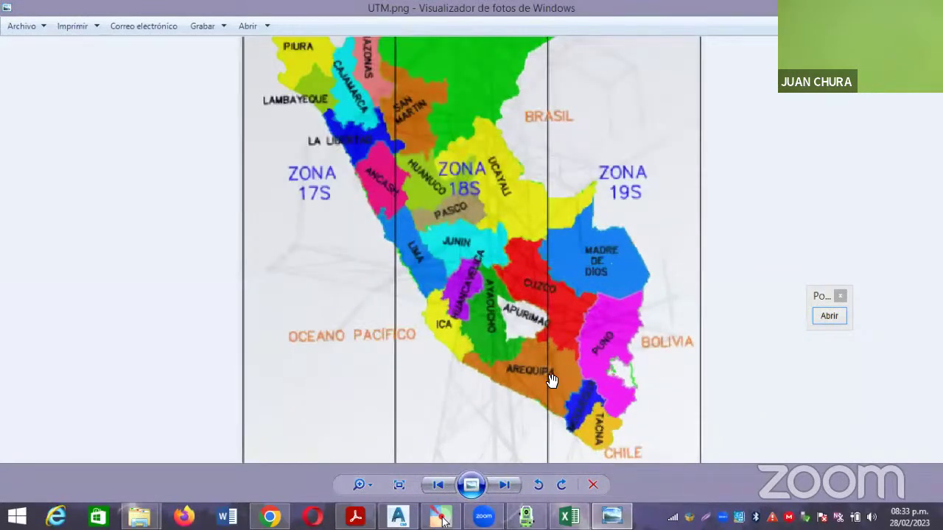
pyautogui.scroll(1, 550, 396)
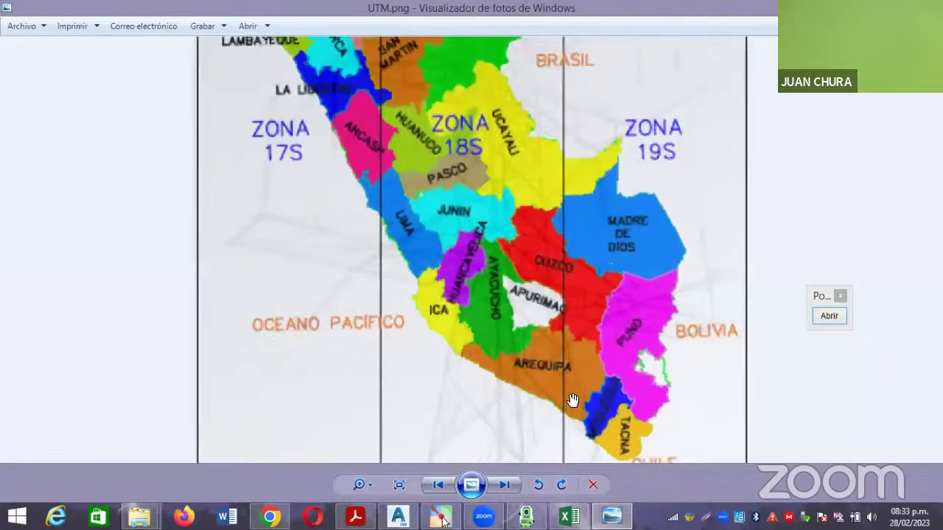
pyautogui.moveTo(564, 382); pyautogui.dragTo(560, 364)
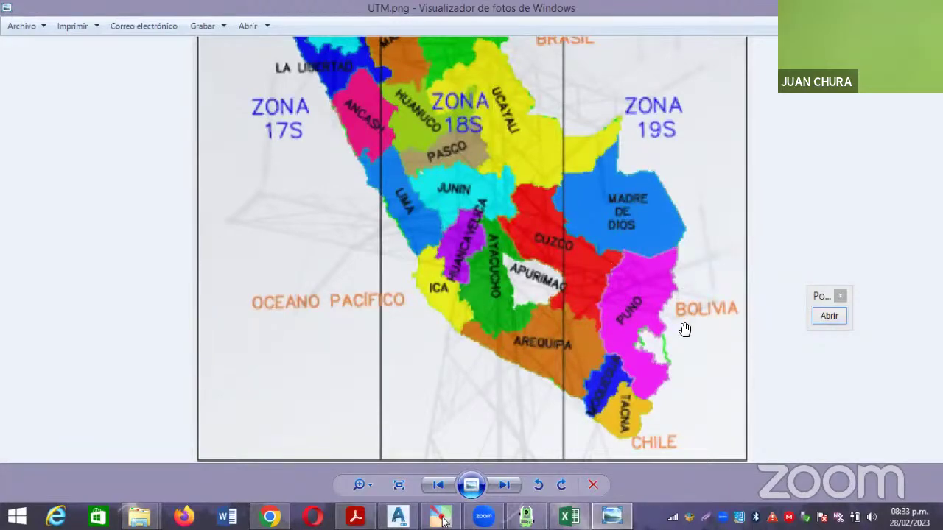
pyautogui.scroll(-2, 678, 320)
pyautogui.scroll(-2, 532, 291)
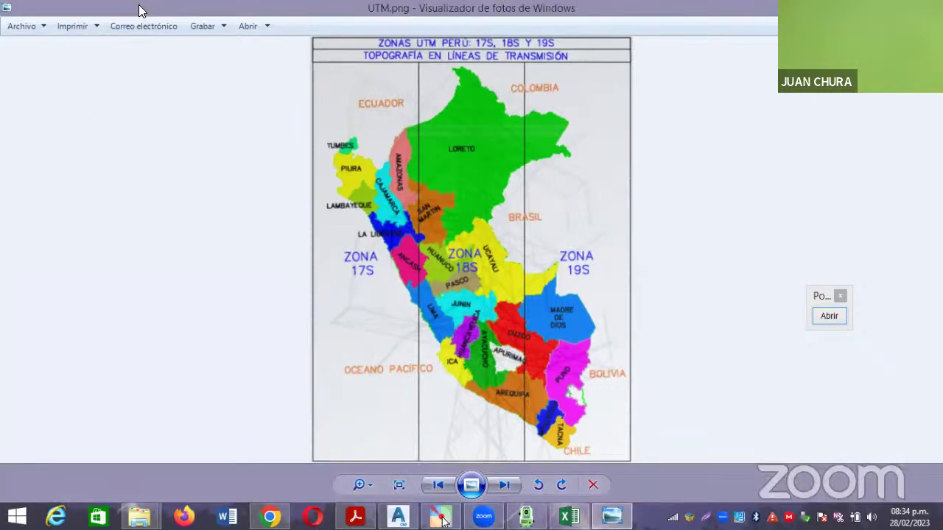
# Restore and minimize Windows Photo Viewer to uncover the 1 CLASE TOPOGRAFIA GENERAL folder.
pyautogui.press('super+Down')
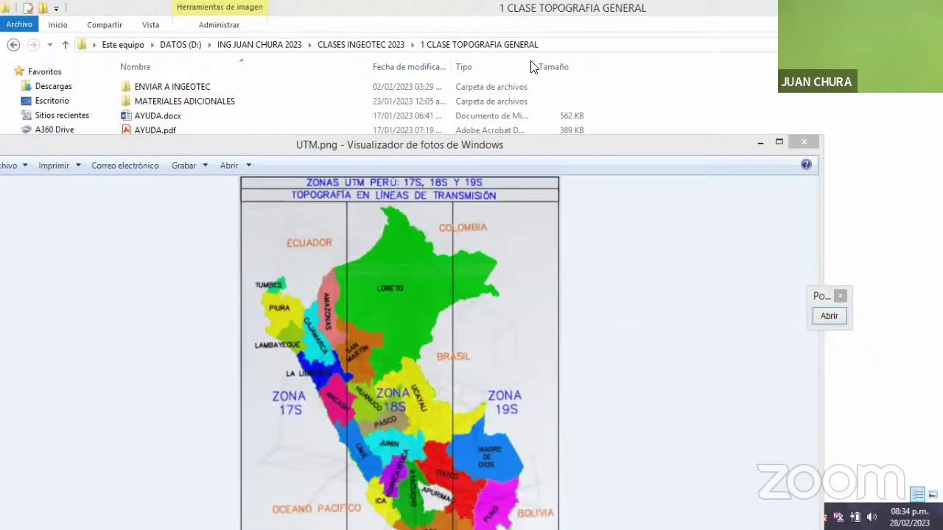
pyautogui.click(761, 143)
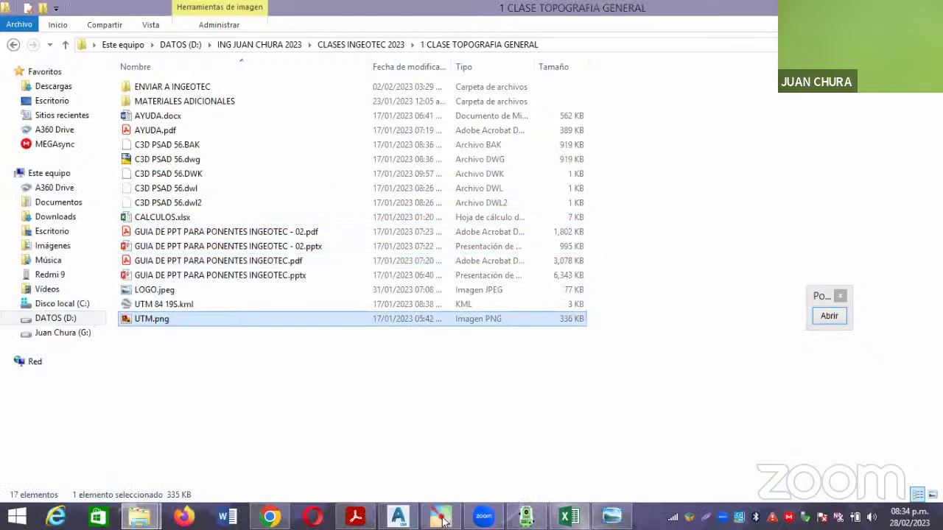
# Switch back to COORDENADAS DE POLIGONAL.xlsx in Excel and select the empty cell I9.
pyautogui.hotkey('alt', 'Tab')
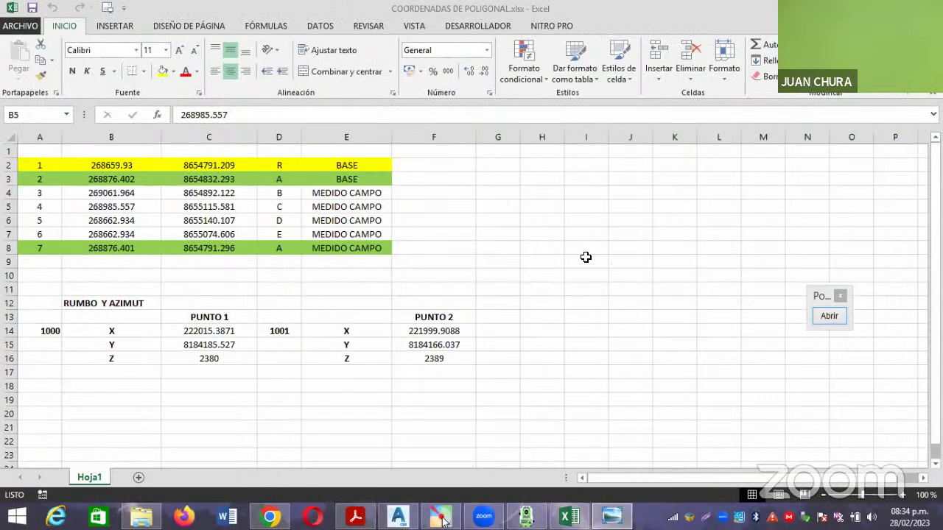
pyautogui.click(575, 261)
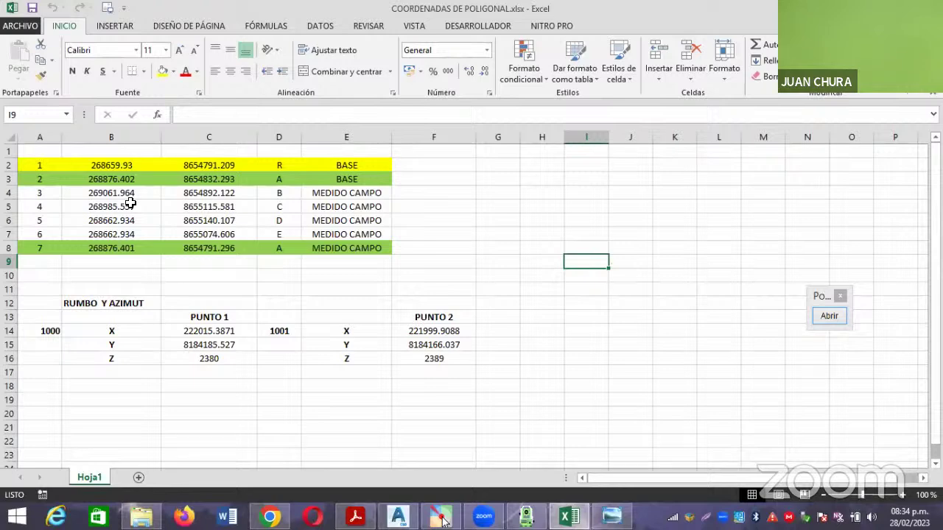
# Open PLANTILLA DE POLIGONAL CERRADA COORDENADAS.xlsx from Explorer and enable editing.
pyautogui.moveTo(132, 516)
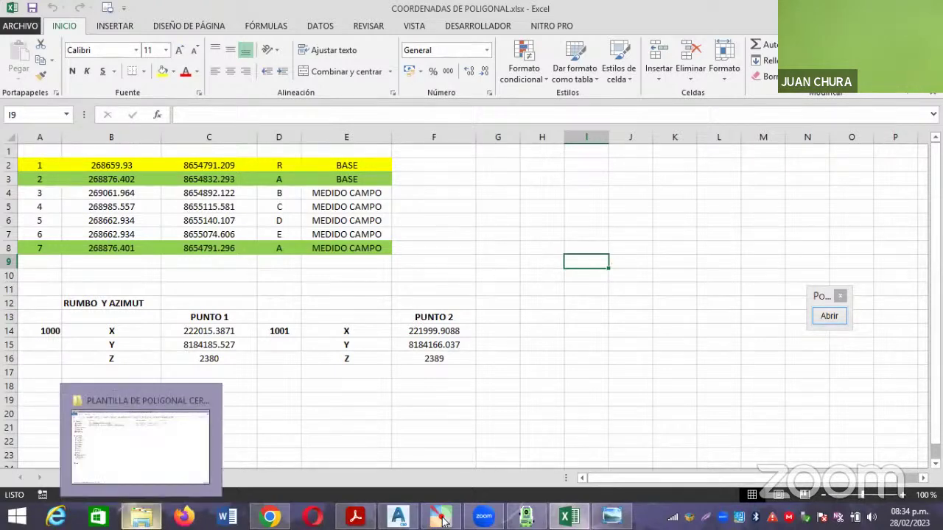
pyautogui.click(139, 453)
pyautogui.doubleClick(225, 102)
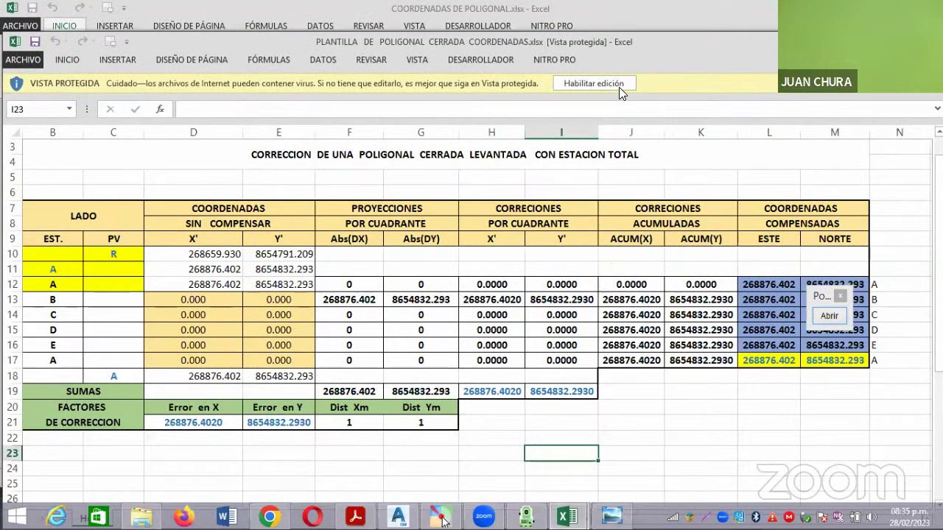
pyautogui.click(615, 84)
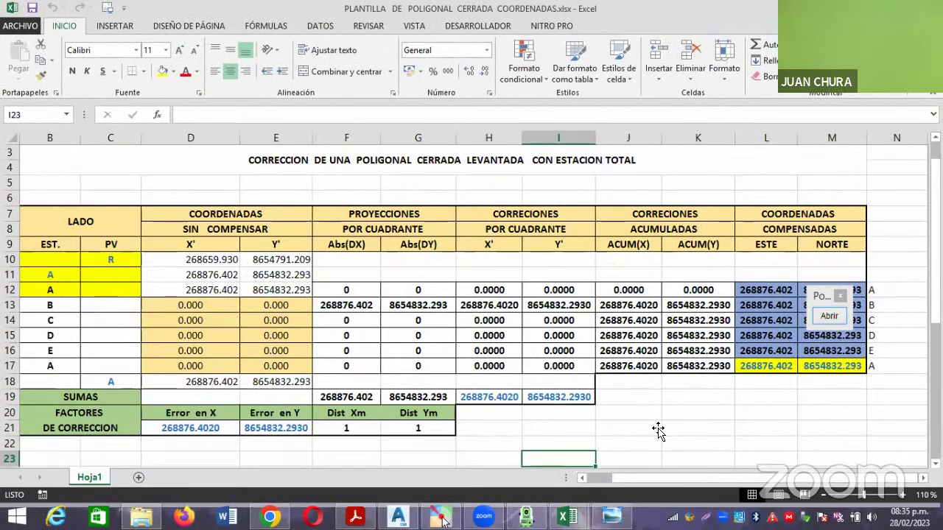
pyautogui.click(658, 429)
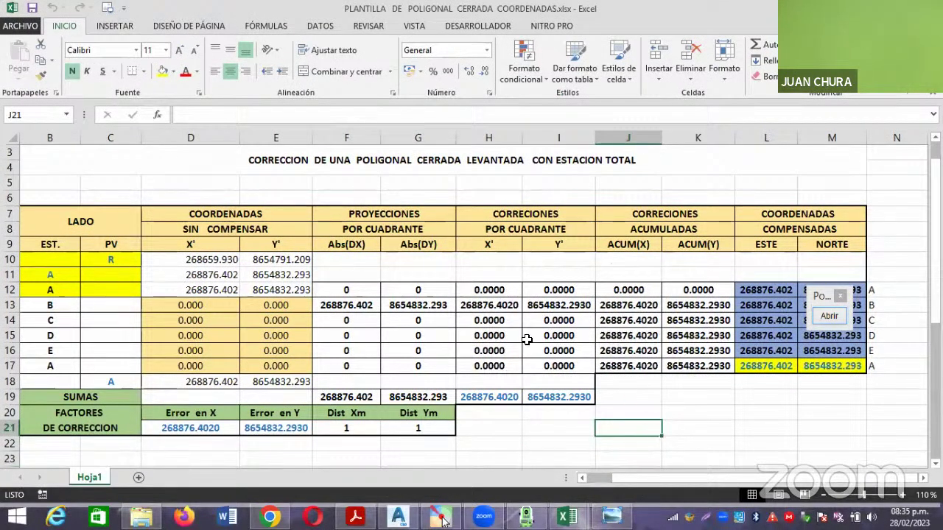
# Clear the coordinates in D10:E12 and enter 0 in D10, D11 and D12.
pyautogui.moveTo(212, 258); pyautogui.dragTo(273, 282)
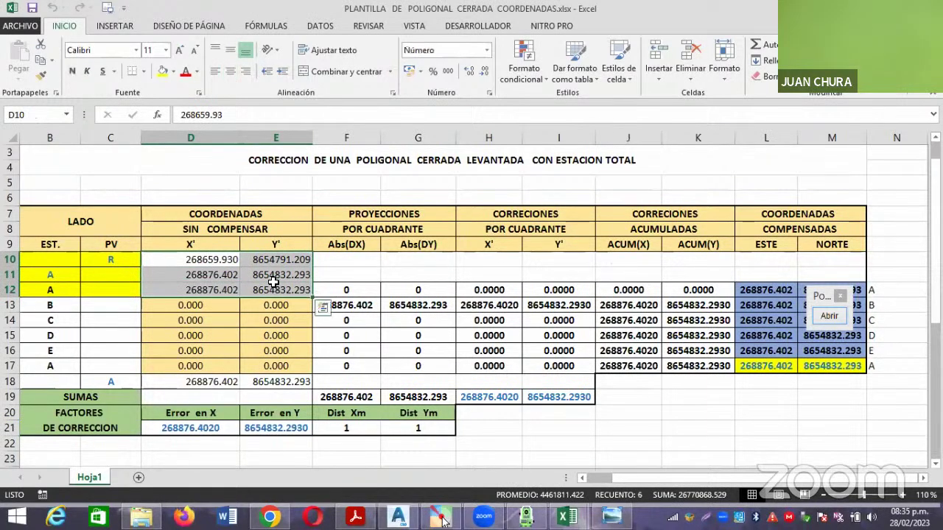
pyautogui.press('Delete')
pyautogui.click(221, 259)
pyautogui.write('0')
pyautogui.press('Return')
pyautogui.write('0')
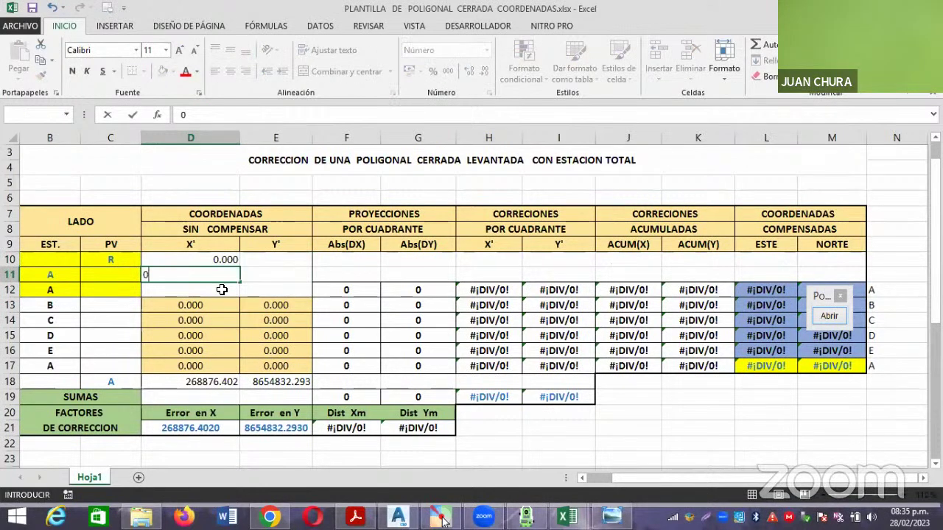
pyautogui.press('Return')
pyautogui.write('0')
# Enter 0 in the Y' cells E10, E11 and E12.
pyautogui.click(265, 263)
pyautogui.write('0')
pyautogui.press('Return')
pyautogui.write('0')
pyautogui.press('Return')
pyautogui.write('0')
pyautogui.press('Return')
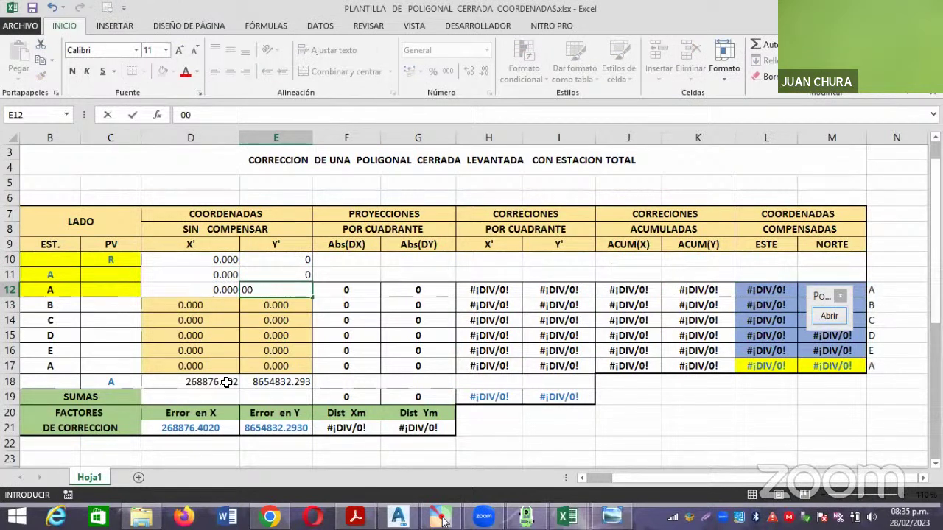
# Set the closing coordinates D18 and E18 to 0, then select station C's PV cell.
pyautogui.click(225, 382)
pyautogui.write('0')
pyautogui.click(277, 381)
pyautogui.write('0')
pyautogui.click(346, 366)
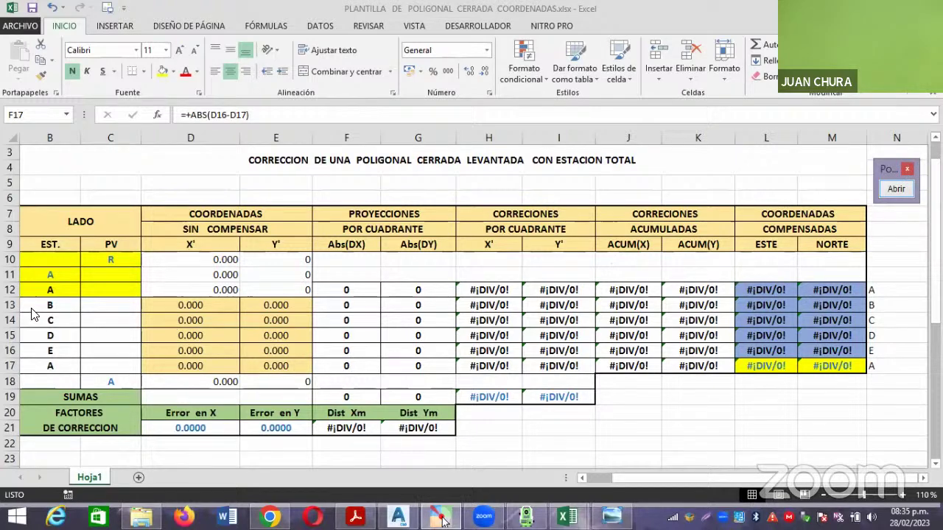
pyautogui.click(82, 322)
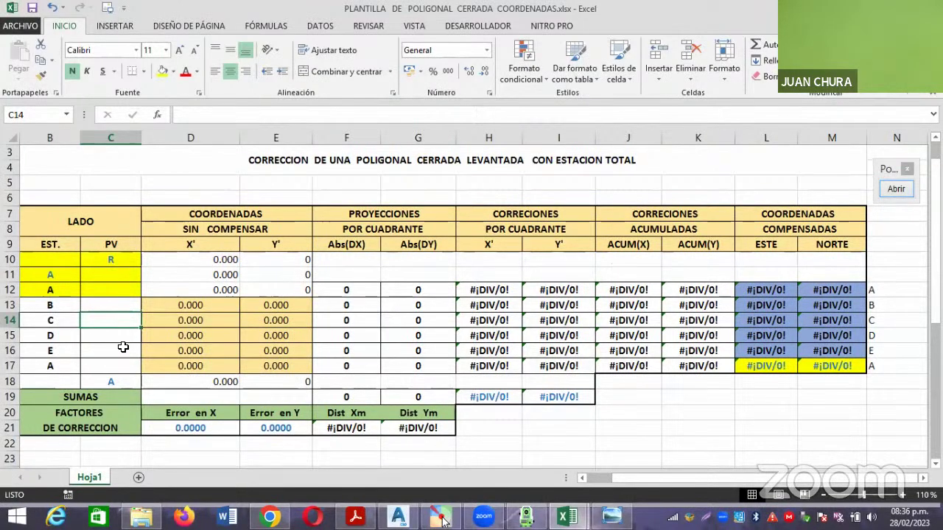
# Review the R and A sight labels in C10:C11 and the row 11 station labels.
pyautogui.click(118, 261)
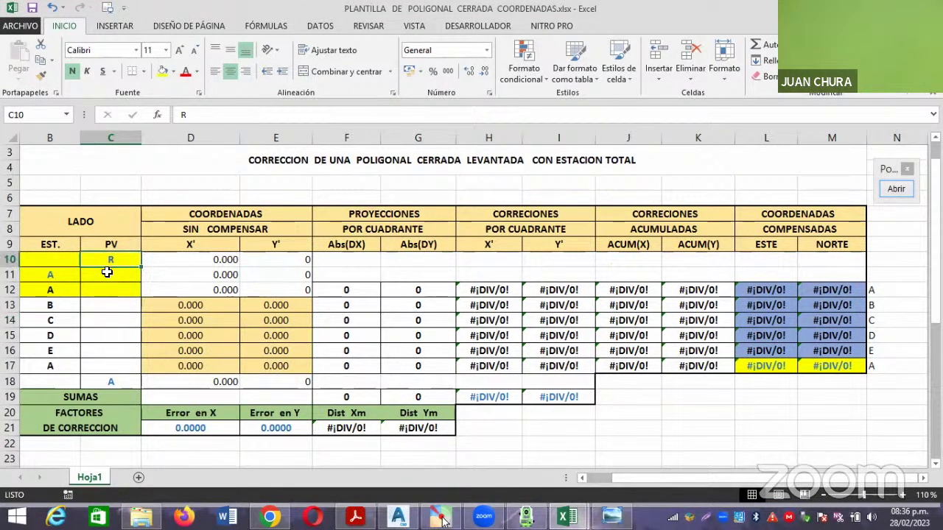
pyautogui.click(107, 272)
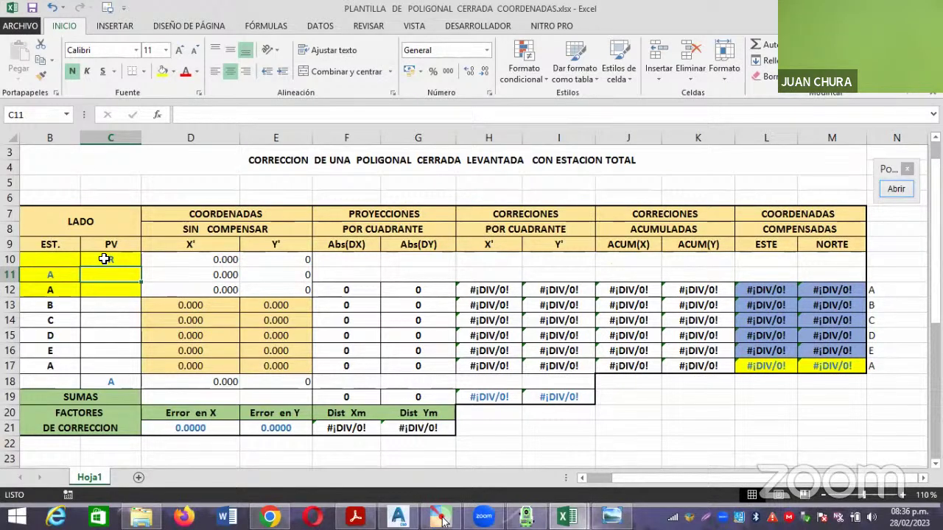
pyautogui.click(104, 259)
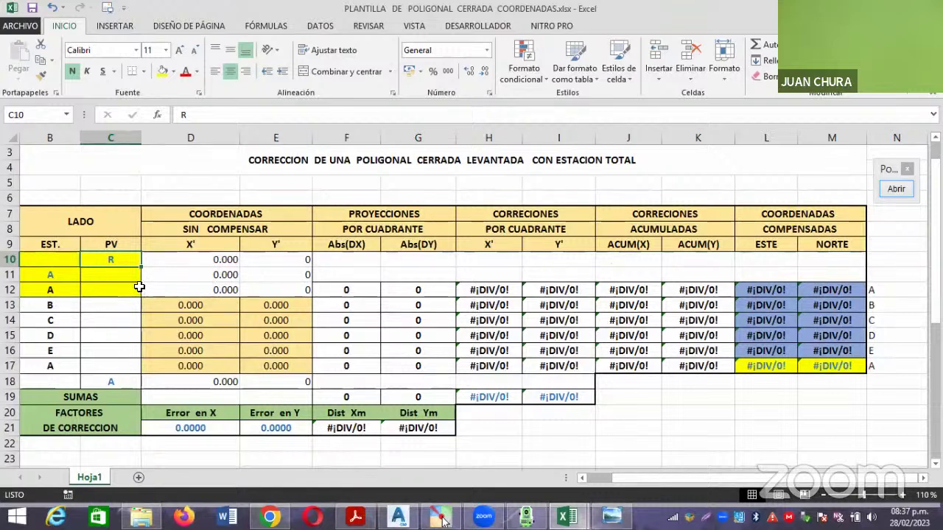
pyautogui.moveTo(115, 259); pyautogui.dragTo(93, 270)
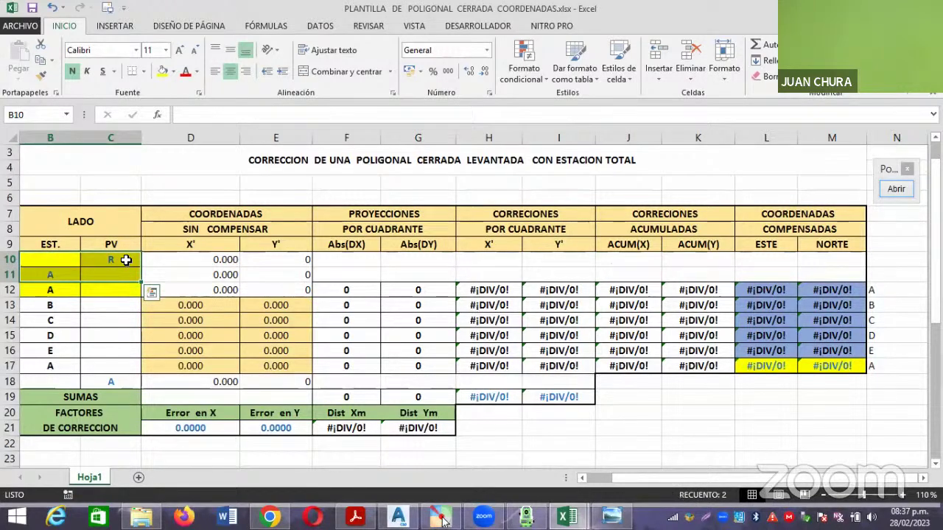
pyautogui.click(126, 259)
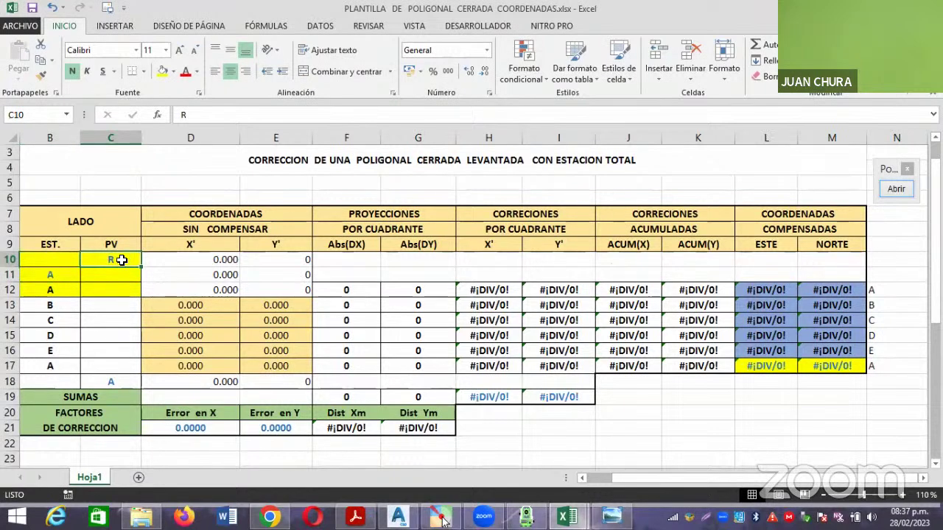
pyautogui.click(61, 275)
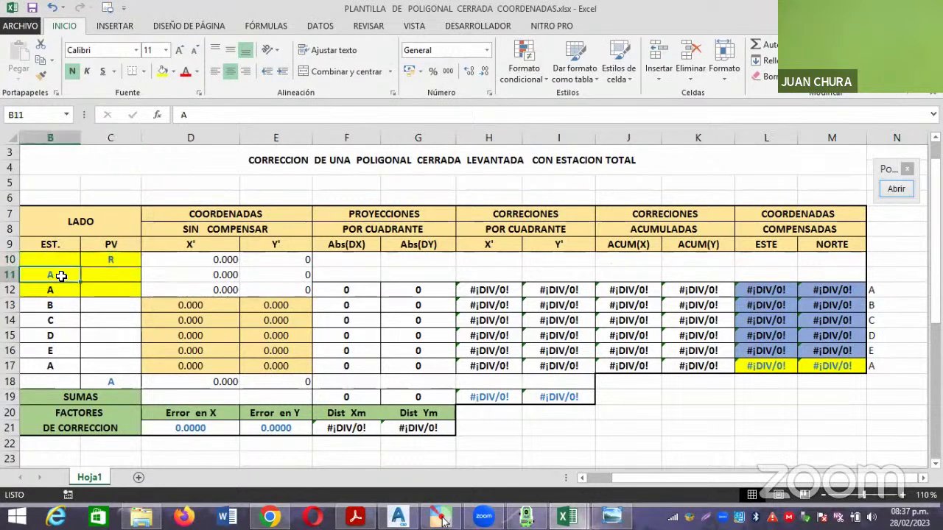
pyautogui.moveTo(70, 274); pyautogui.dragTo(107, 274)
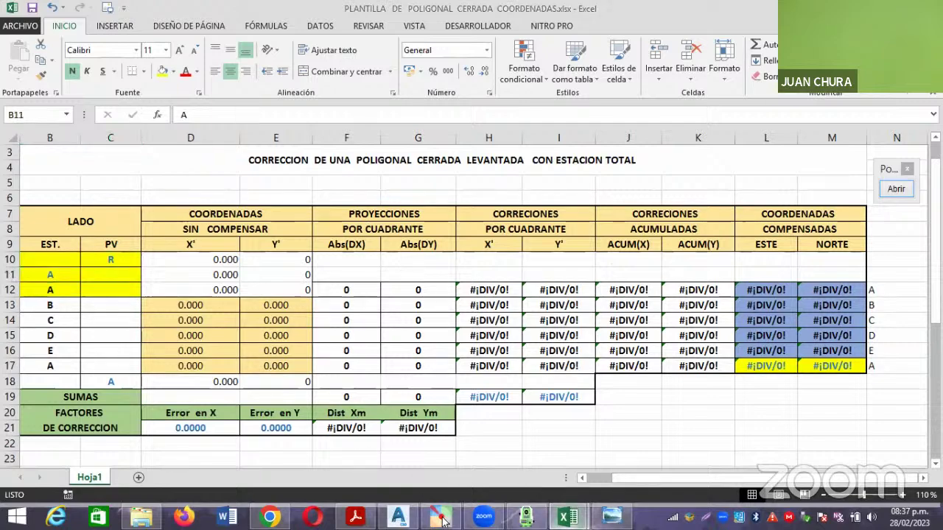
# Copy the point coordinates table A2:E8 in COORDENADAS DE POLIGONAL to G2.
pyautogui.click(567, 516)
pyautogui.click(513, 446)
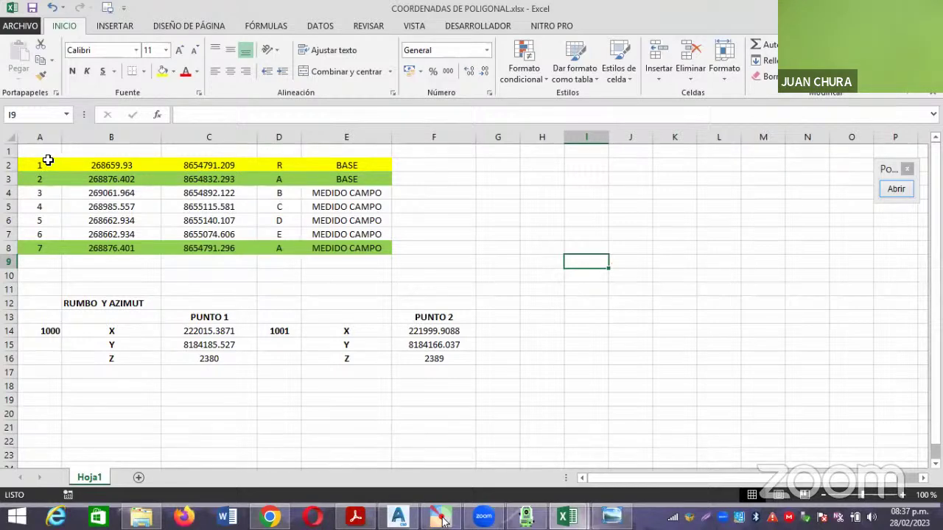
pyautogui.moveTo(39, 165); pyautogui.dragTo(344, 246)
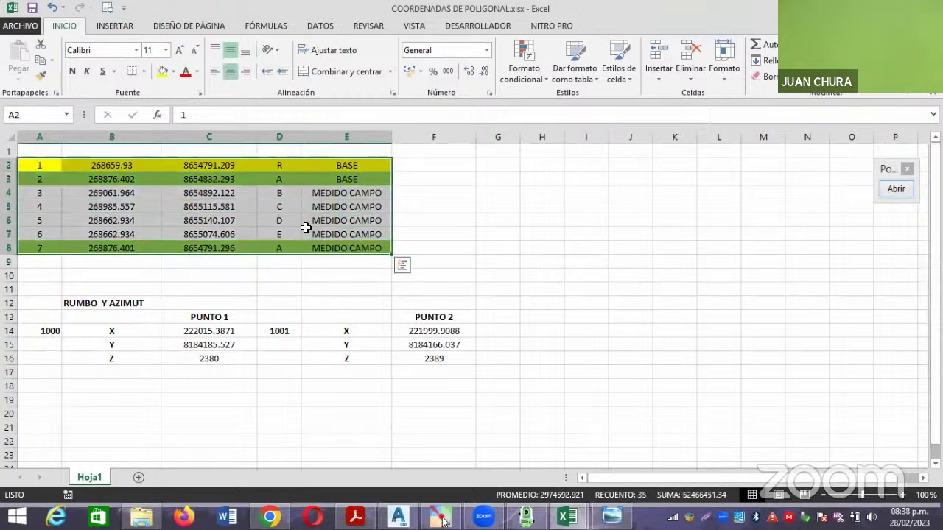
pyautogui.hotkey('ctrl', 'c')
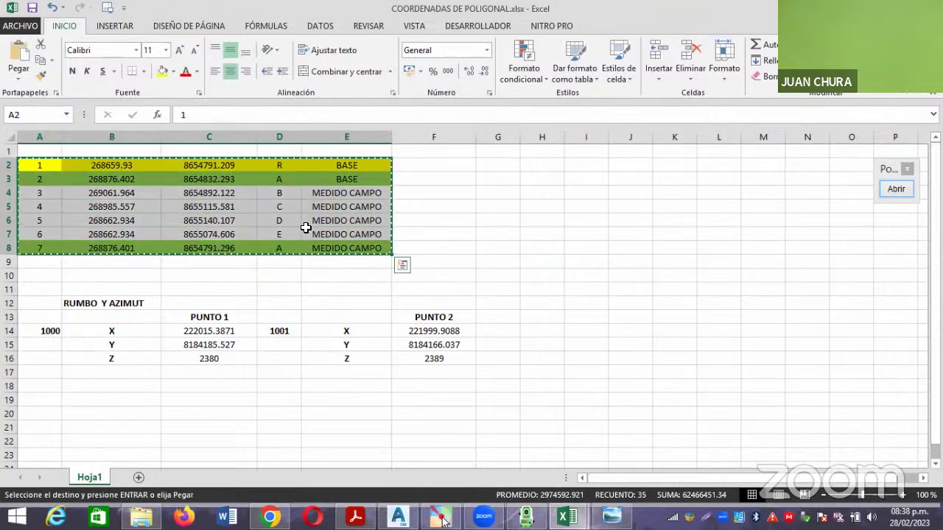
pyautogui.click(501, 168)
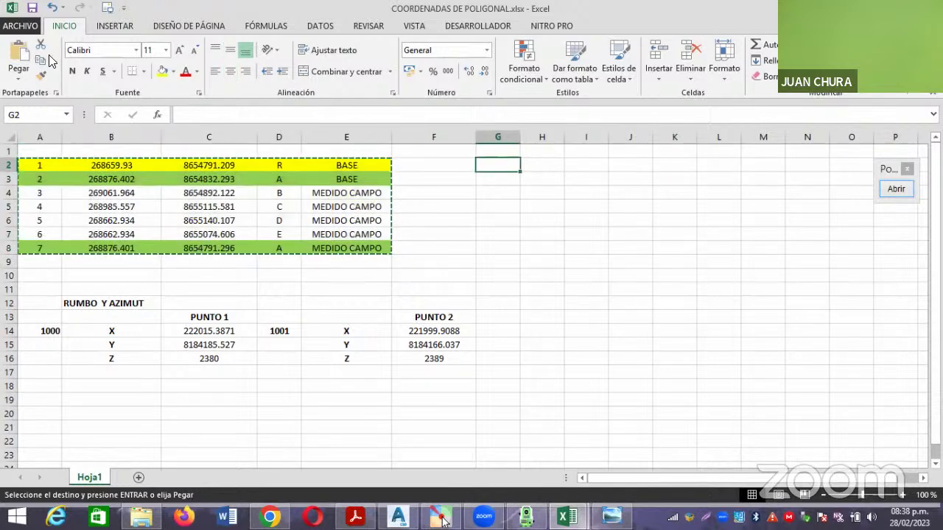
pyautogui.hotkey('ctrl', 'v')
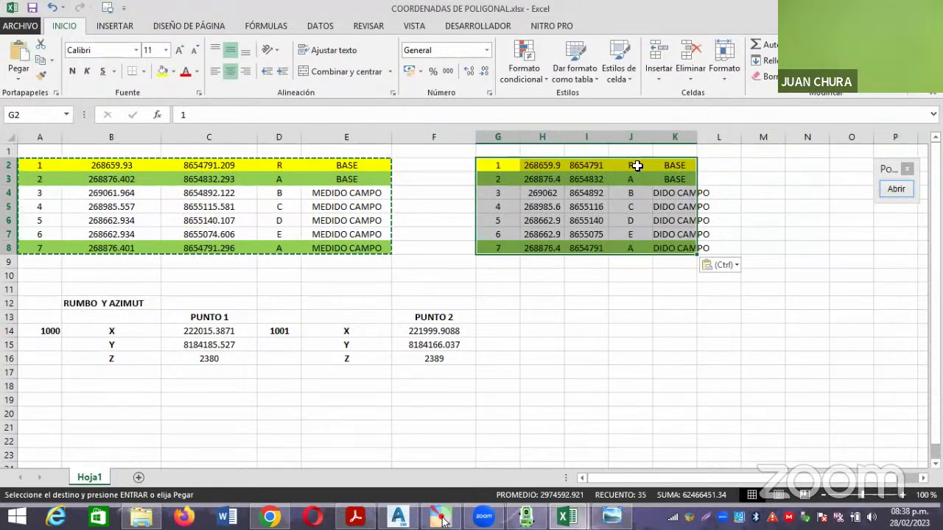
# Resize columns G, H and I so the copied values show in full.
pyautogui.moveTo(519, 138); pyautogui.dragTo(768, 139)
pyautogui.moveTo(631, 141); pyautogui.dragTo(650, 141)
pyautogui.moveTo(574, 140); pyautogui.dragTo(587, 141)
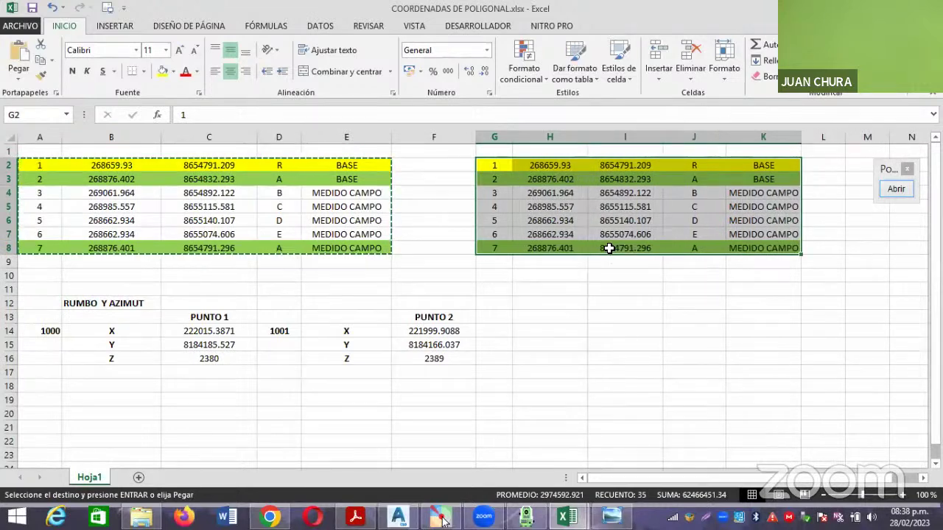
pyautogui.click(599, 288)
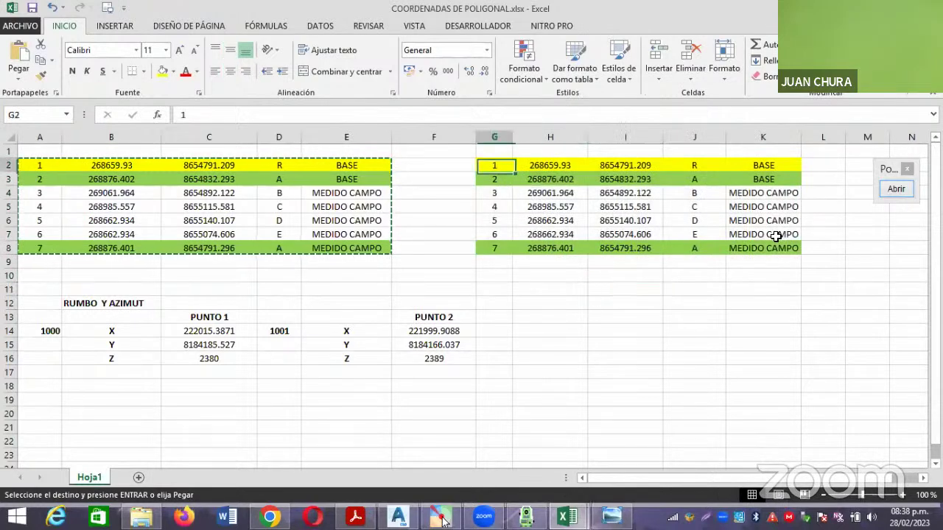
# Set the copied table G2:K8 to No Fill.
pyautogui.moveTo(494, 165); pyautogui.dragTo(778, 248)
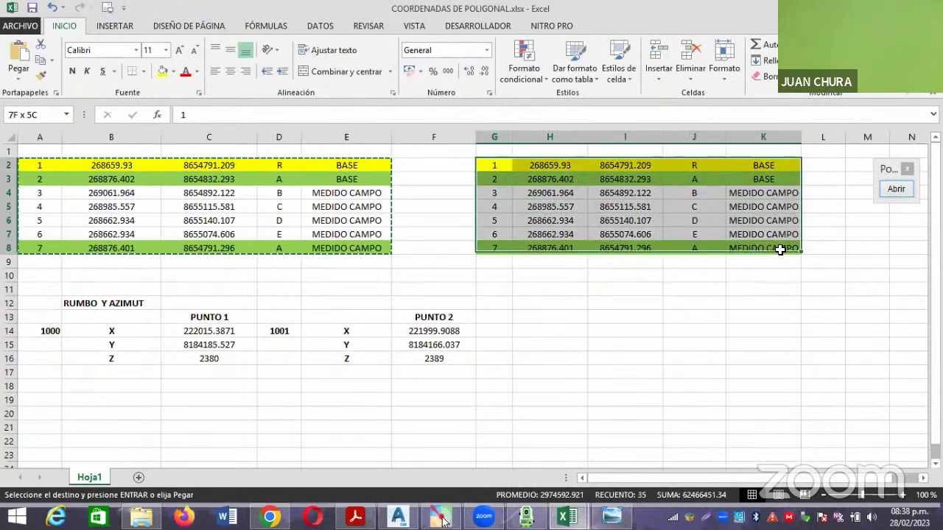
pyautogui.click(174, 71)
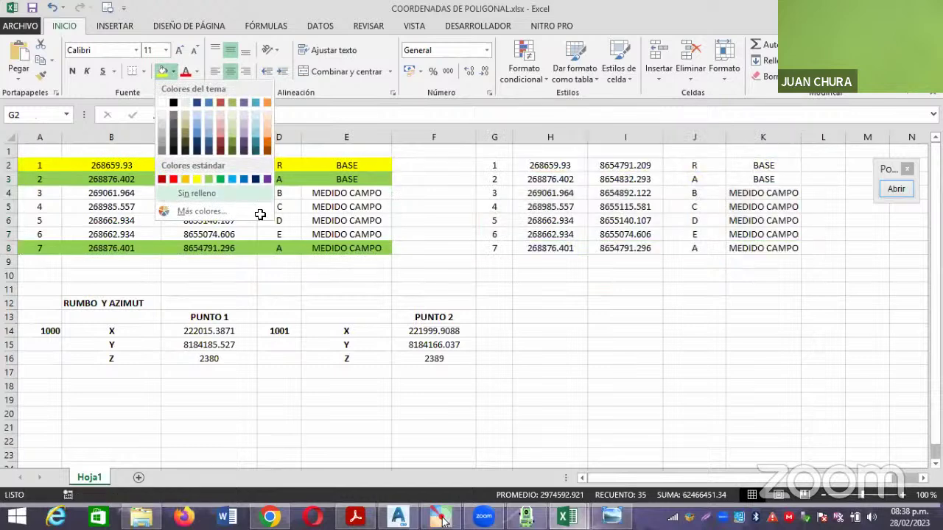
pyautogui.click(191, 193)
pyautogui.click(593, 302)
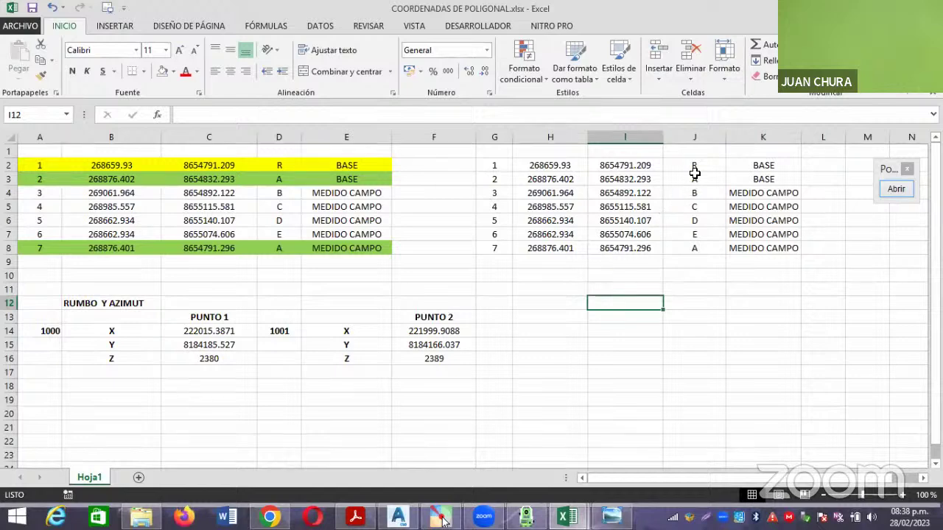
# Move the R and A coordinates from H2:I3 to I14:J15, clearing the originals.
pyautogui.moveTo(539, 167); pyautogui.dragTo(615, 178)
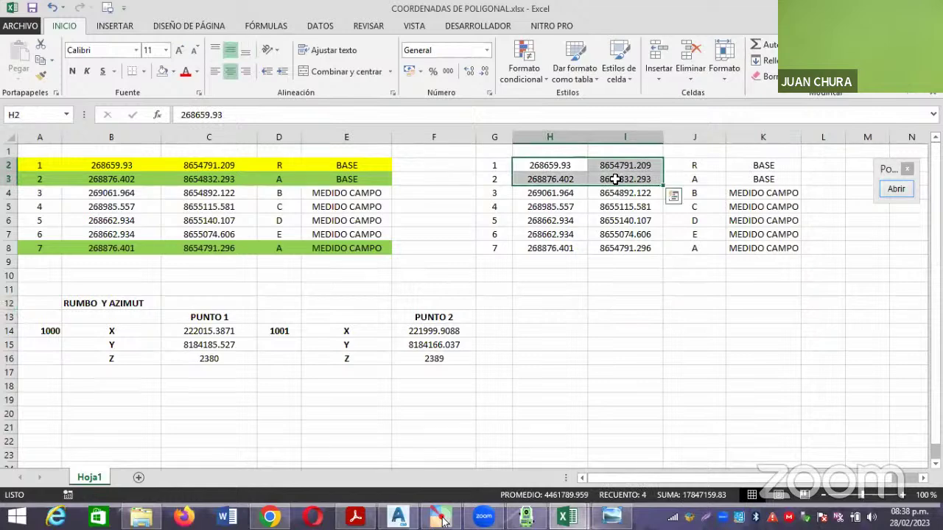
pyautogui.hotkey('ctrl', 'c')
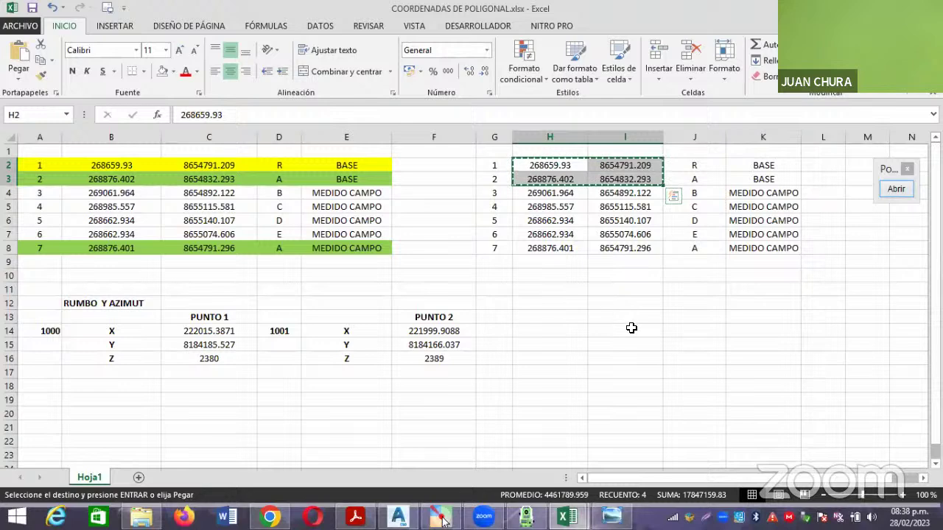
pyautogui.click(631, 327)
pyautogui.hotkey('ctrl', 'v')
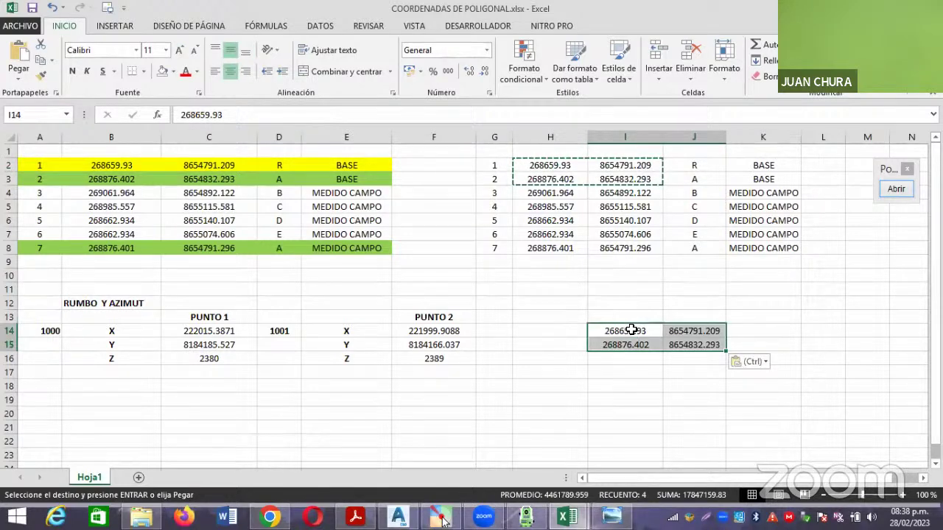
pyautogui.click(659, 383)
pyautogui.moveTo(577, 170); pyautogui.dragTo(604, 178)
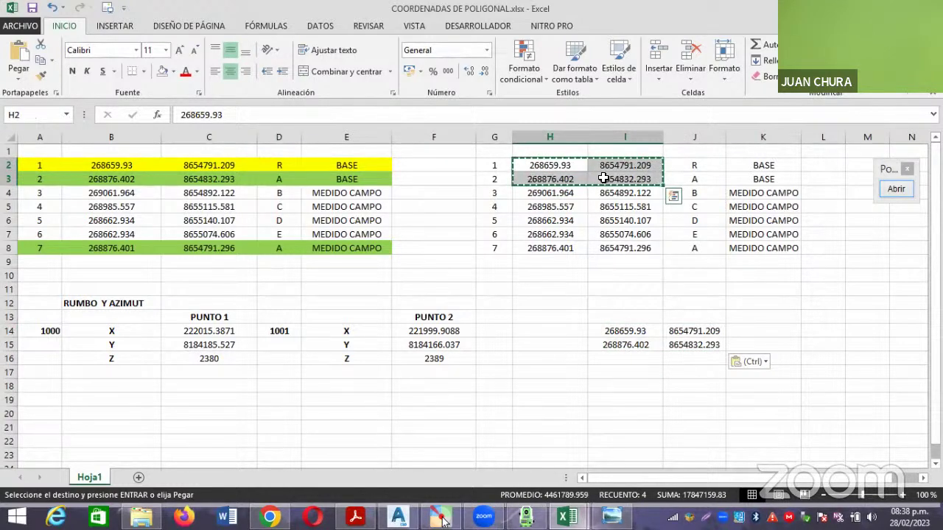
pyautogui.press('Delete')
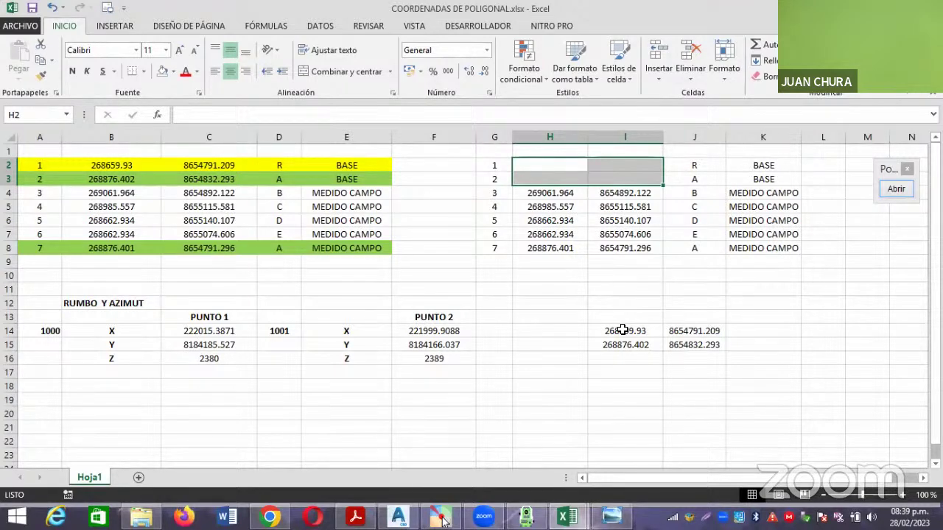
# Copy I14:J15 and return to the PLANTILLA correction template workbook.
pyautogui.moveTo(622, 330); pyautogui.dragTo(689, 336)
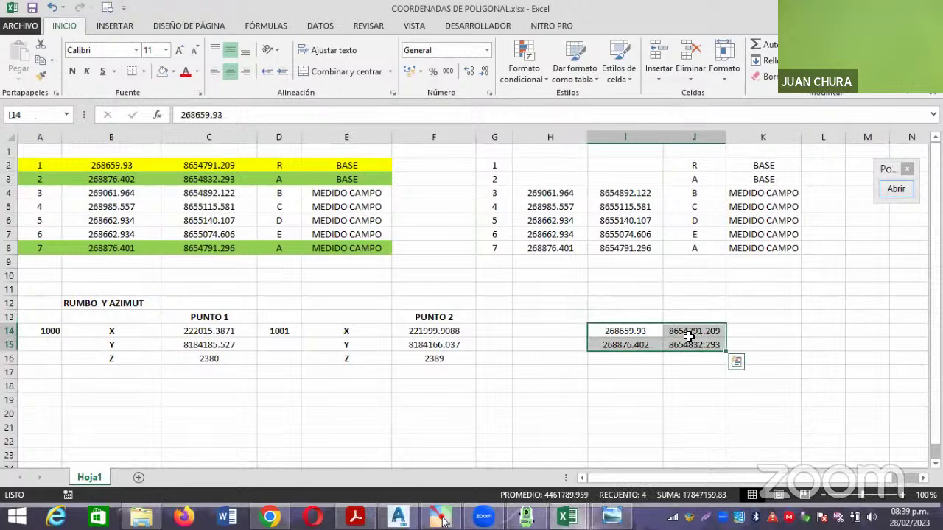
pyautogui.hotkey('ctrl', 'c')
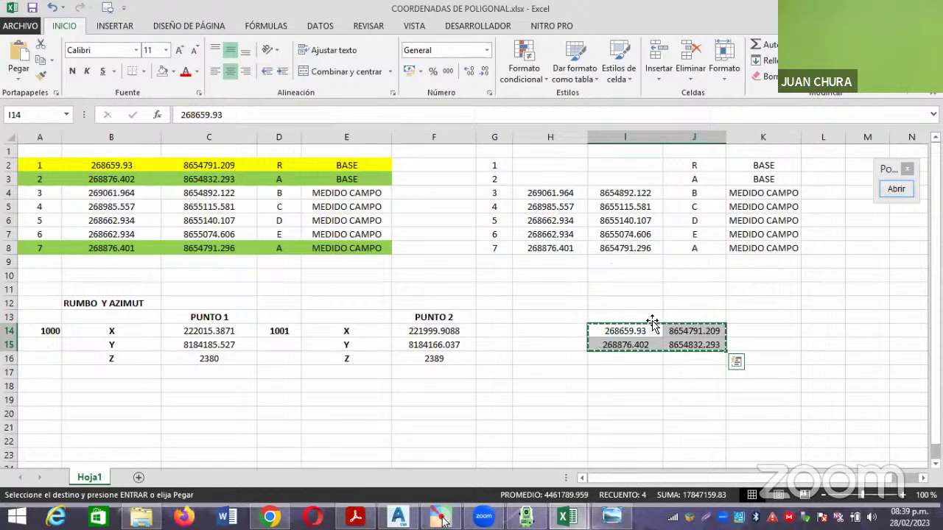
pyautogui.click(567, 518)
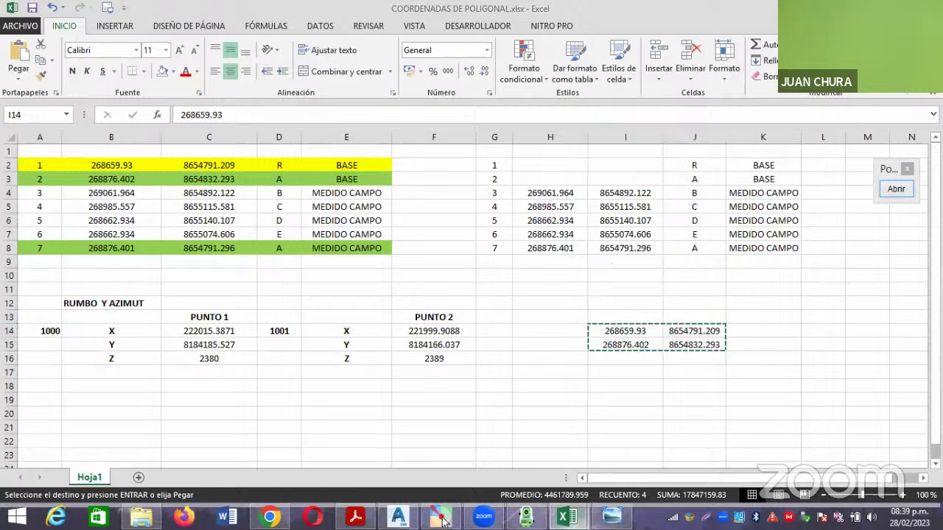
pyautogui.click(527, 458)
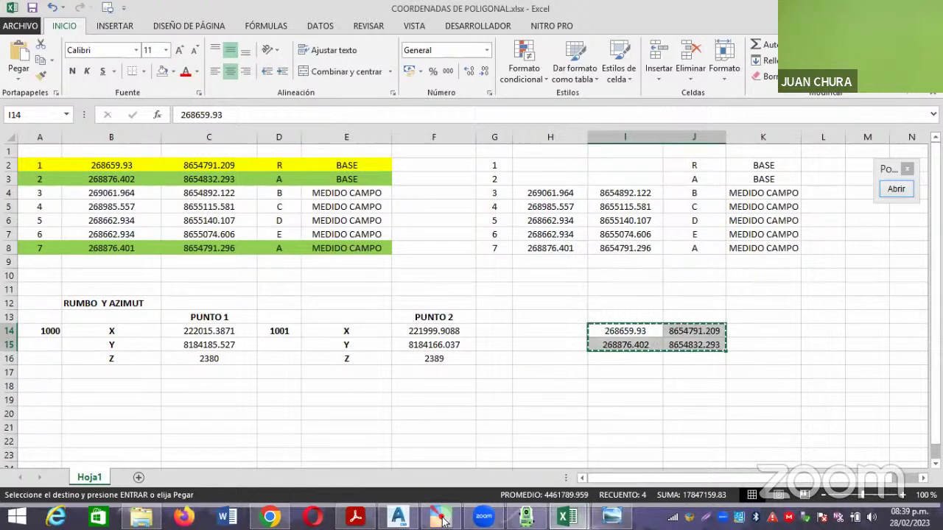
pyautogui.click(567, 518)
pyautogui.click(622, 464)
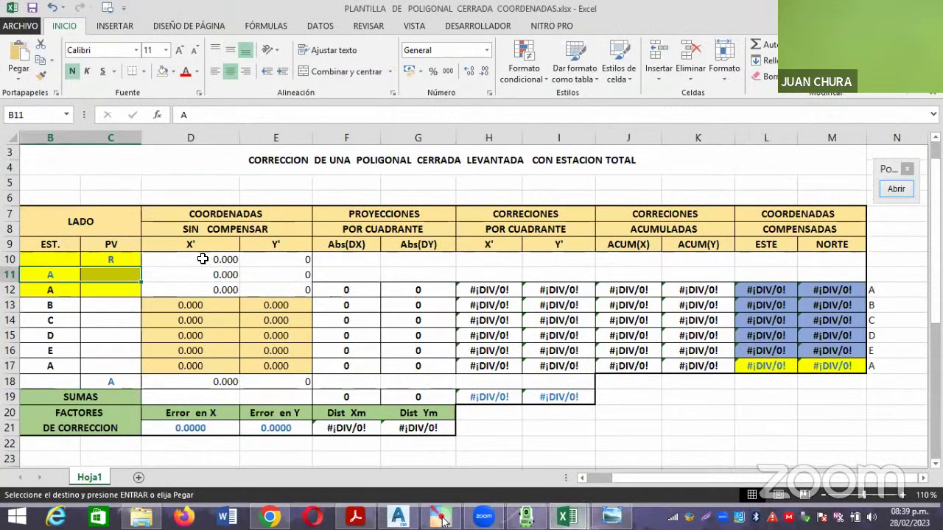
# Paste the R and A base coordinates as values into the template's D10:E11.
pyautogui.click(203, 259)
pyautogui.keyDown('shift'); pyautogui.click(257, 271); pyautogui.keyUp('shift')
pyautogui.click(19, 74)
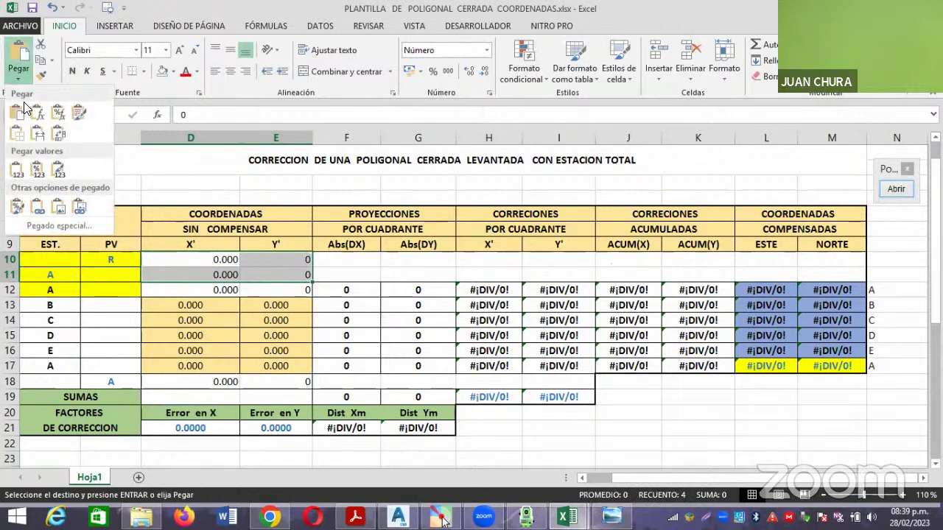
pyautogui.click(15, 168)
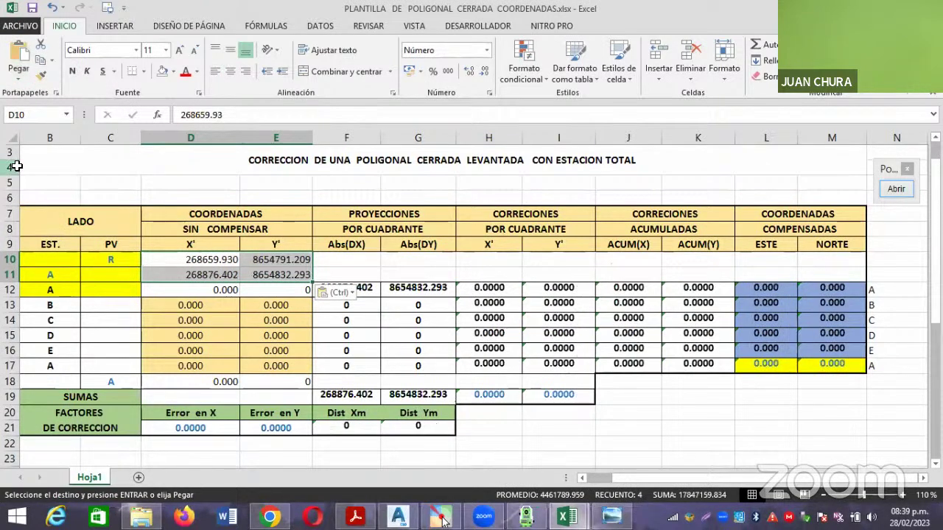
pyautogui.click(607, 426)
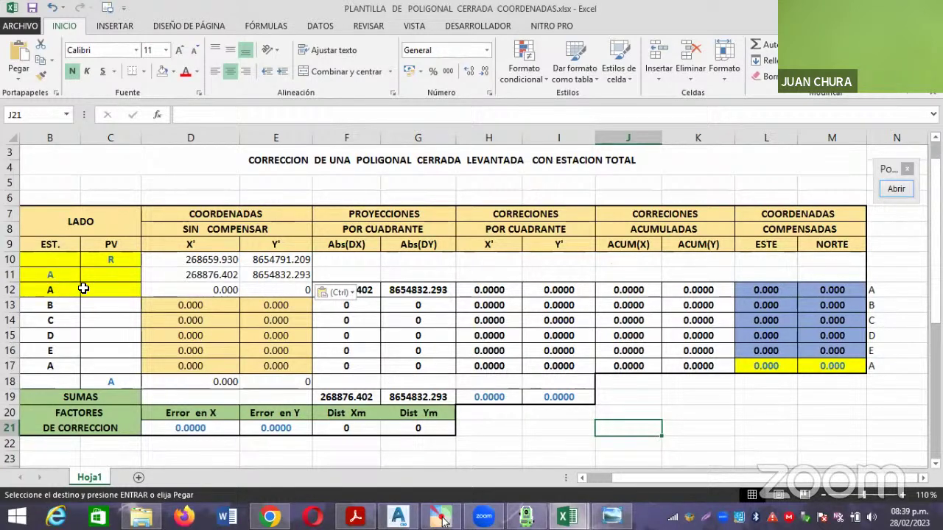
# Copy station A's X' and Y' from D11:E11 as values into row 12 (268876.402, 8654832.293).
pyautogui.moveTo(193, 274); pyautogui.dragTo(263, 275)
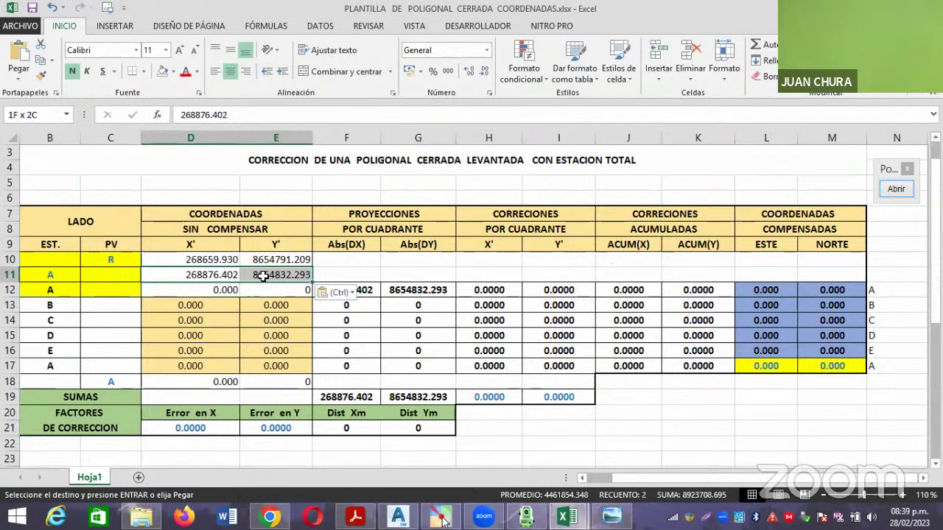
pyautogui.rightClick(225, 274)
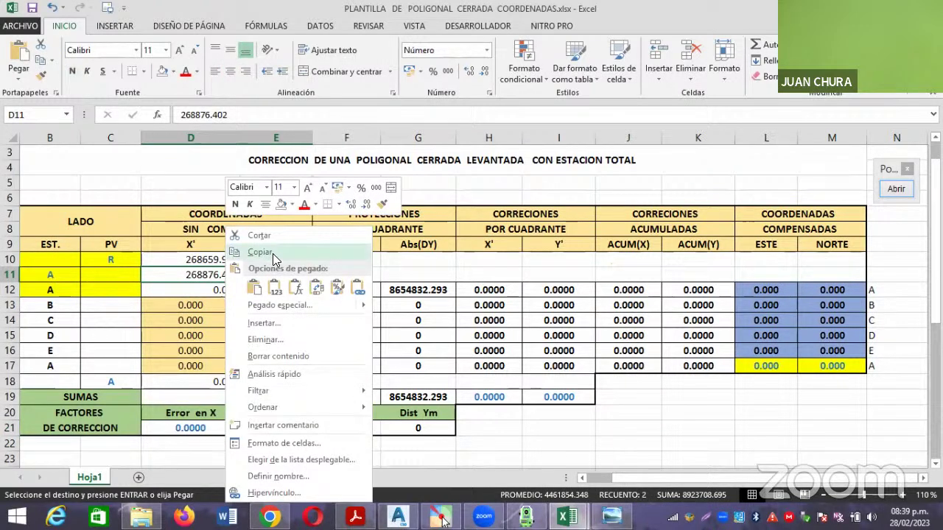
pyautogui.click(273, 252)
pyautogui.click(217, 290)
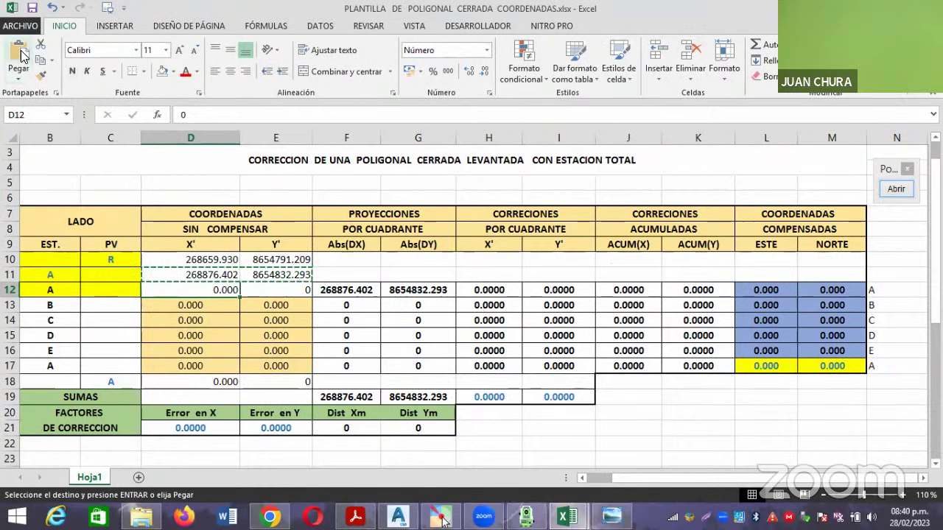
pyautogui.click(18, 75)
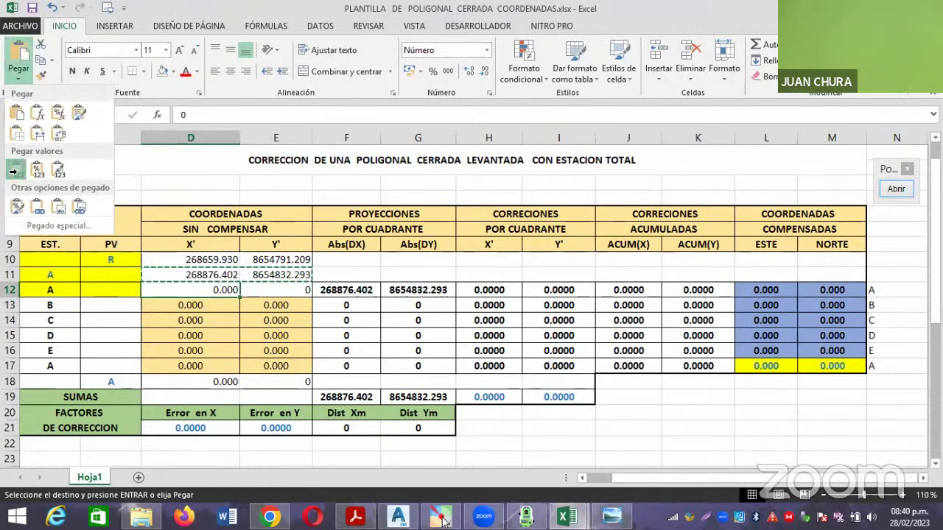
pyautogui.click(16, 170)
pyautogui.click(530, 426)
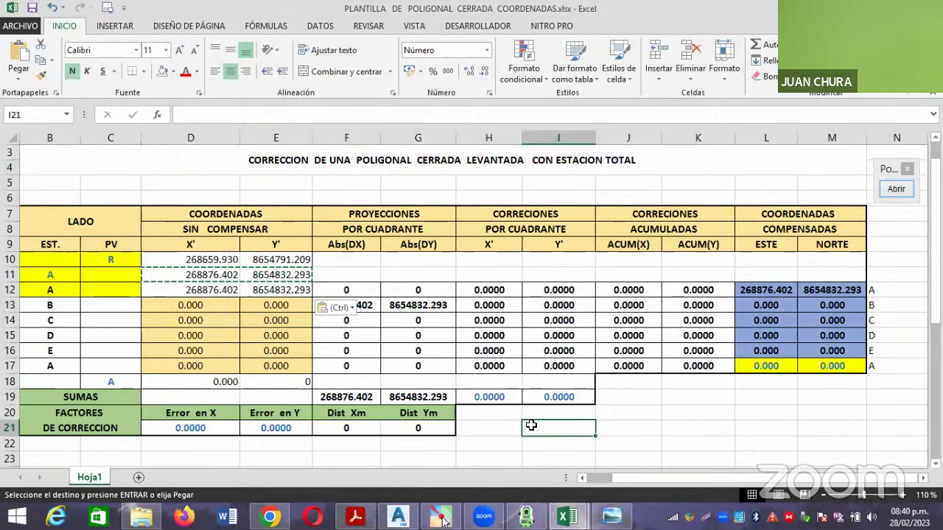
pyautogui.press('Escape')
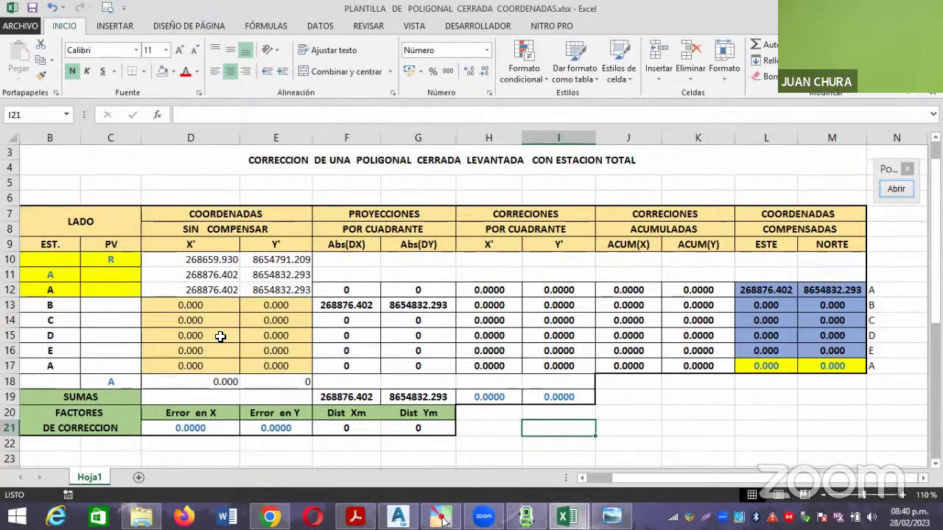
# Copy the measured coordinates for points 3–7 (H4:I8) from COORDENADAS DE POLIGONAL.
pyautogui.moveTo(566, 517)
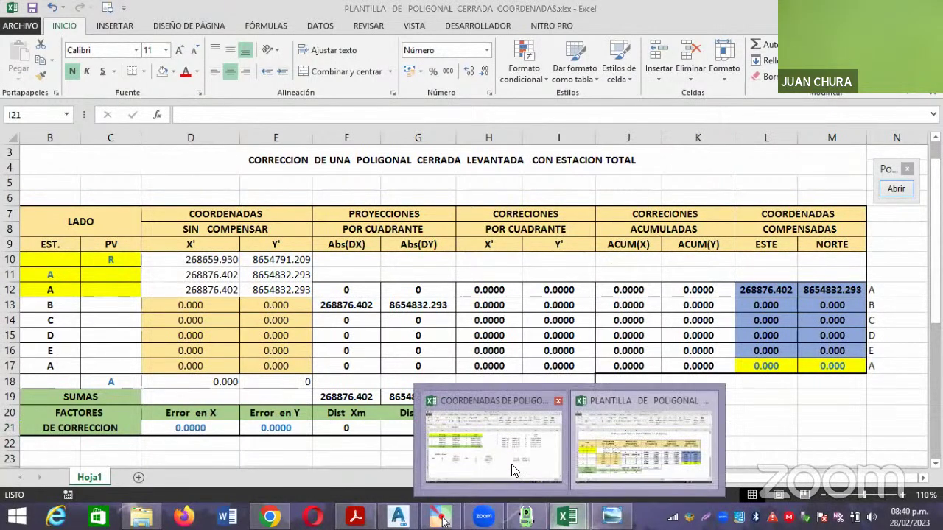
pyautogui.click(513, 472)
pyautogui.moveTo(549, 193); pyautogui.dragTo(626, 224)
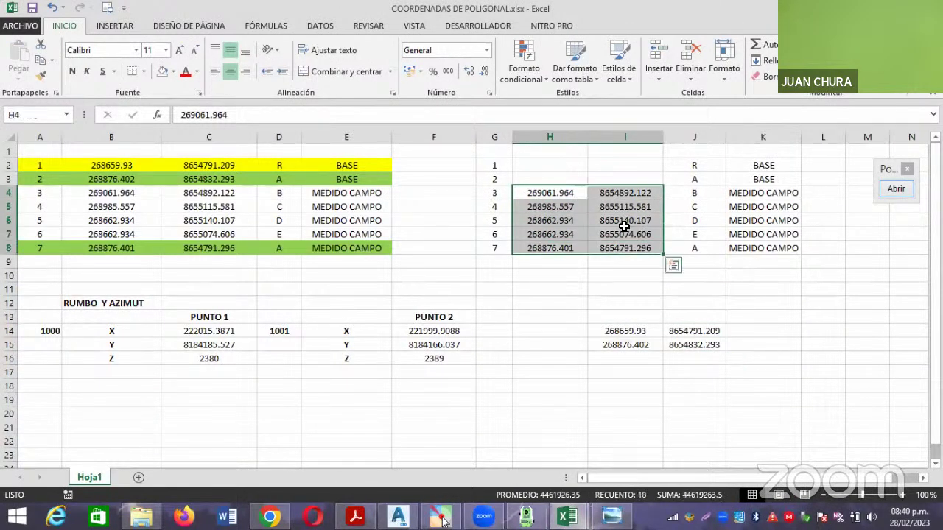
pyautogui.rightClick(627, 223)
pyautogui.click(683, 251)
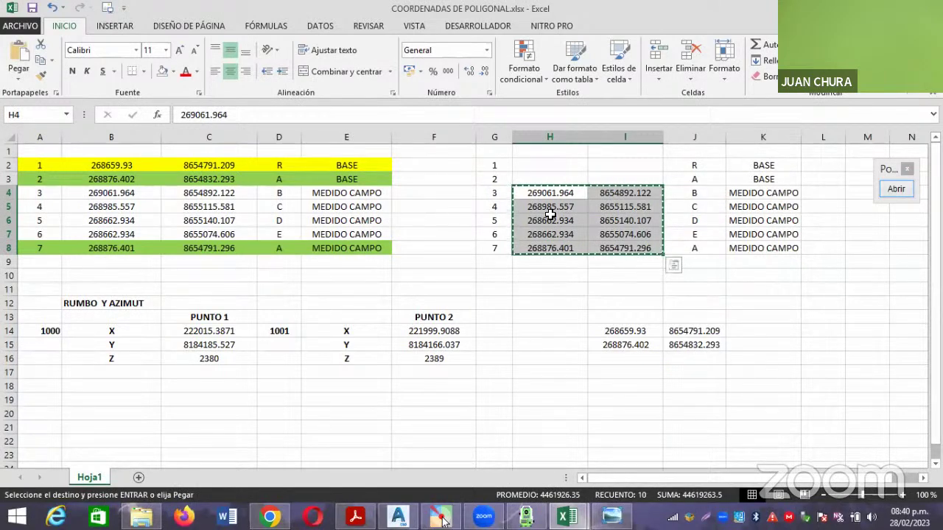
pyautogui.moveTo(567, 515)
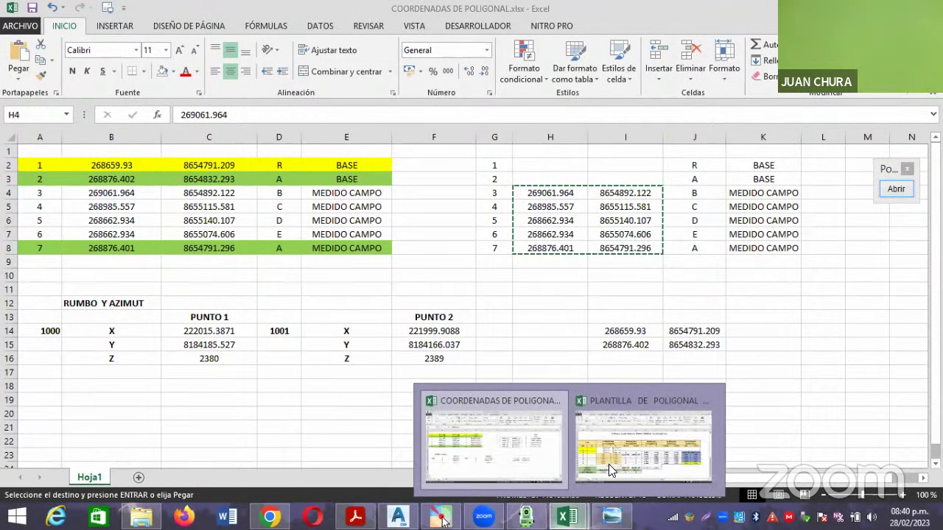
pyautogui.click(608, 464)
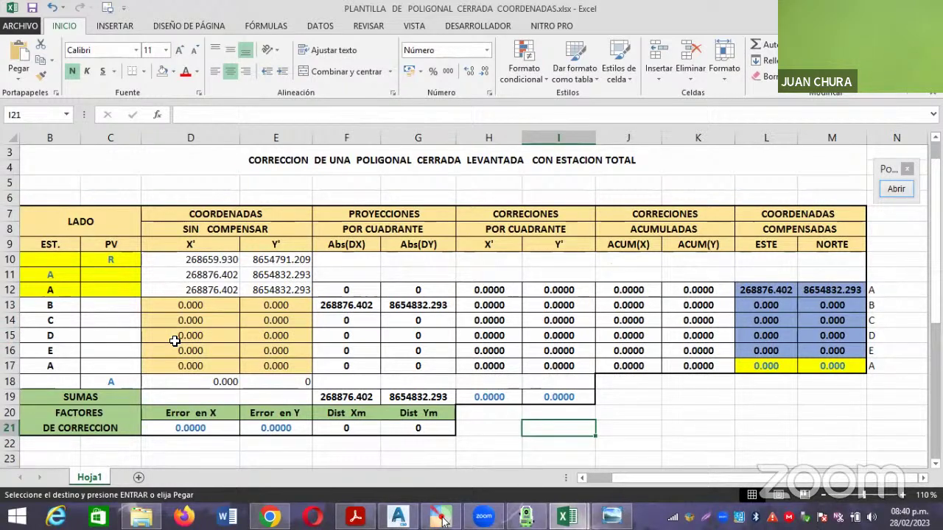
# Paste the five measured coordinate pairs as values into D13:E17 for stations B through A.
pyautogui.moveTo(218, 305); pyautogui.dragTo(280, 365)
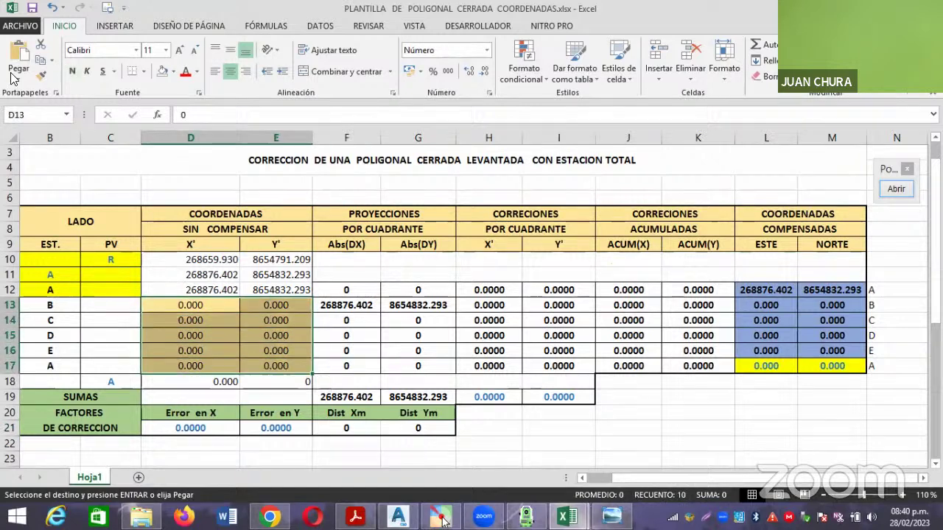
pyautogui.click(18, 78)
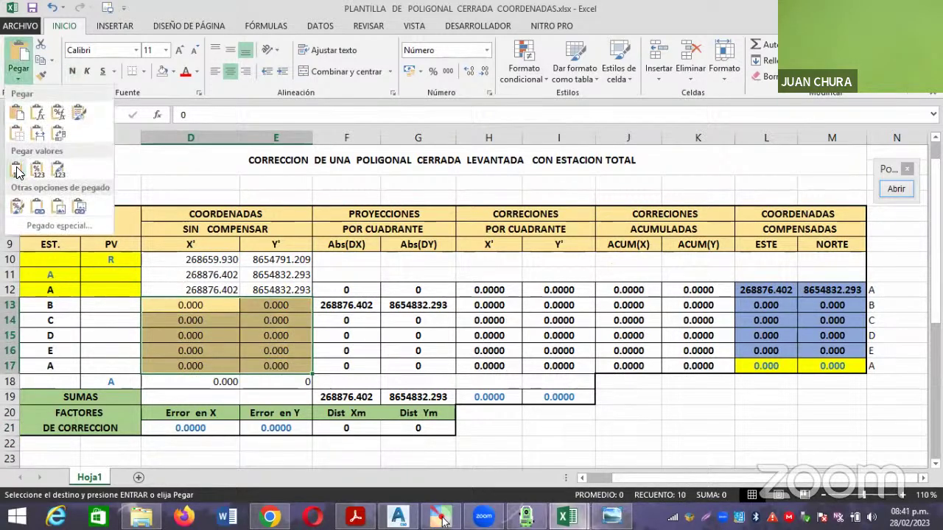
pyautogui.click(18, 172)
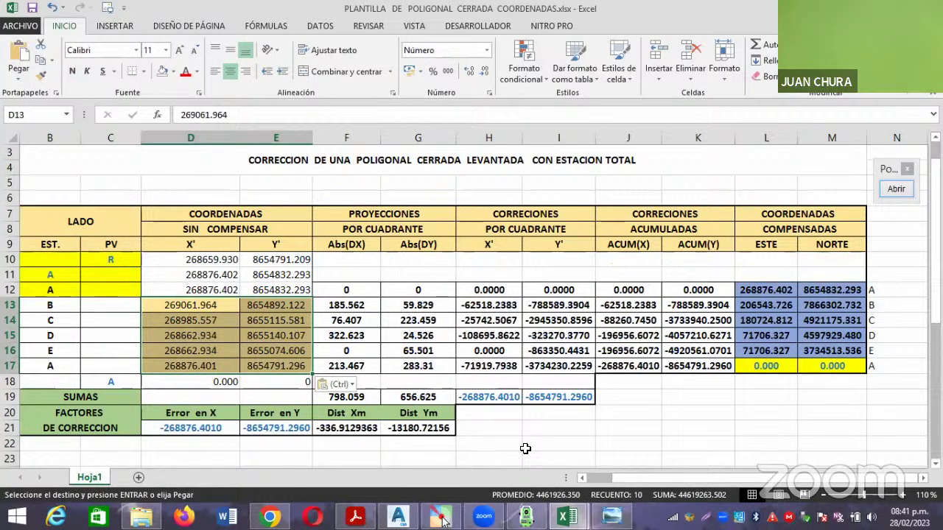
pyautogui.click(525, 448)
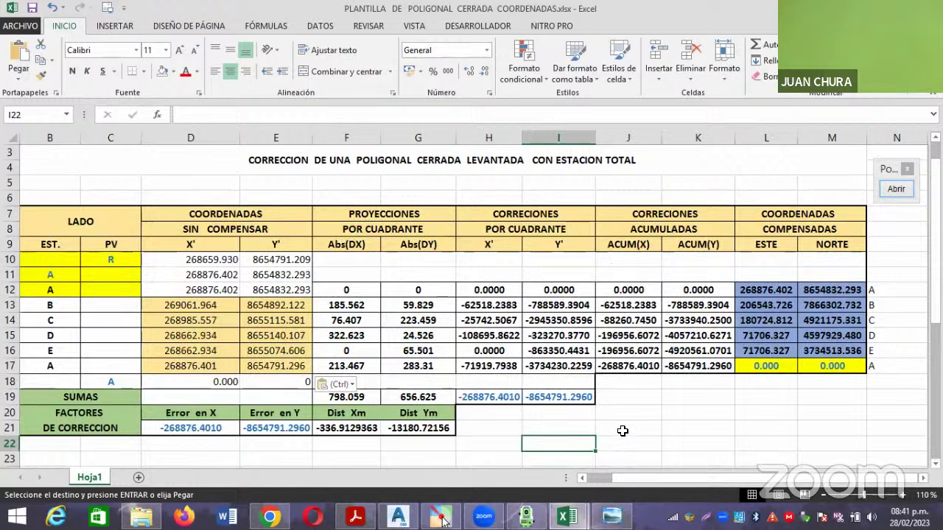
# Paste point A's coordinates from row 11 as values into closing row 18.
pyautogui.click(623, 431)
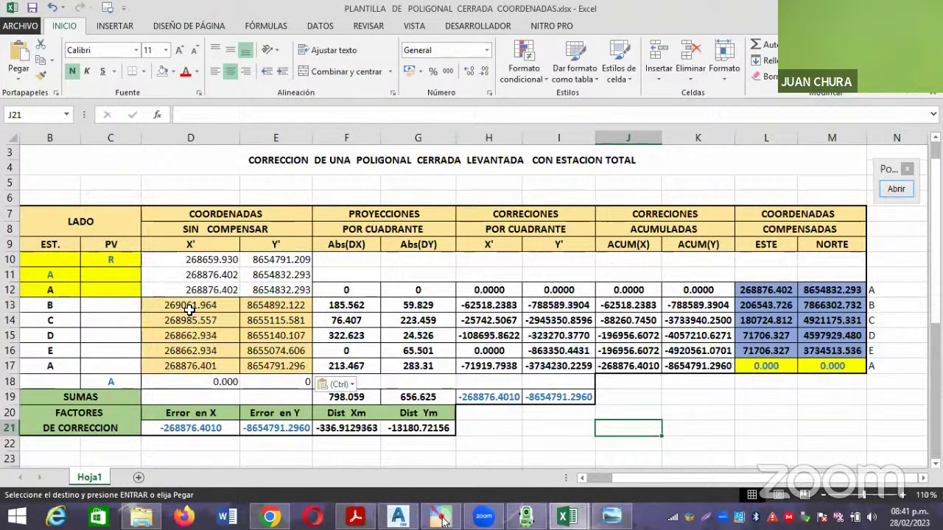
pyautogui.moveTo(200, 275); pyautogui.dragTo(266, 280)
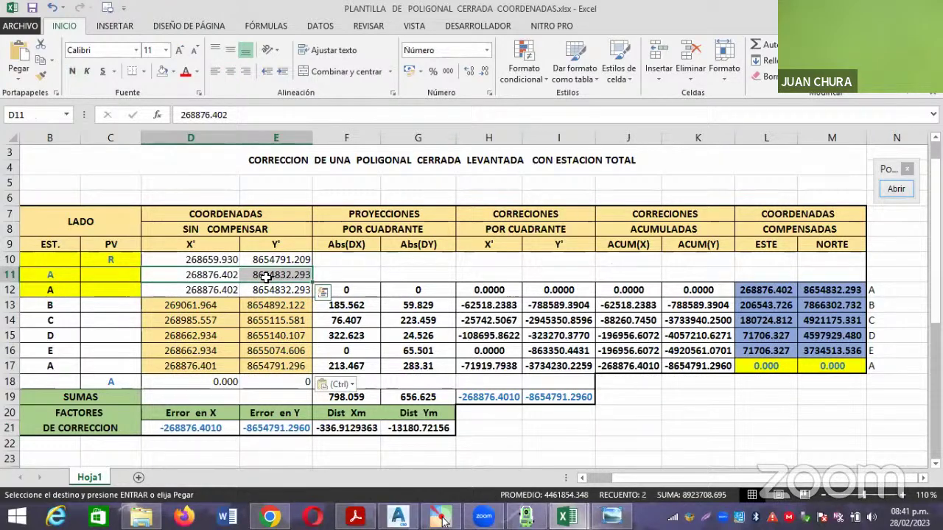
pyautogui.rightClick(265, 281)
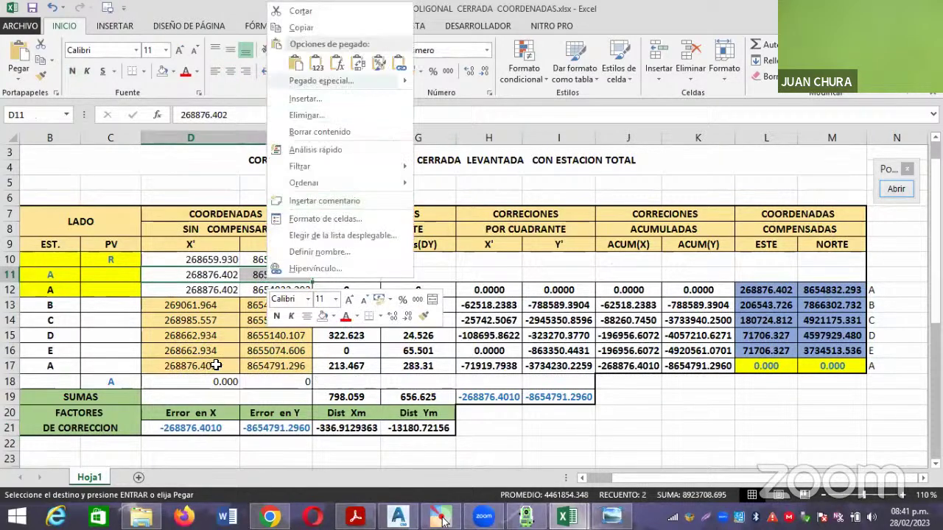
pyautogui.click(308, 23)
pyautogui.moveTo(228, 382); pyautogui.dragTo(273, 382)
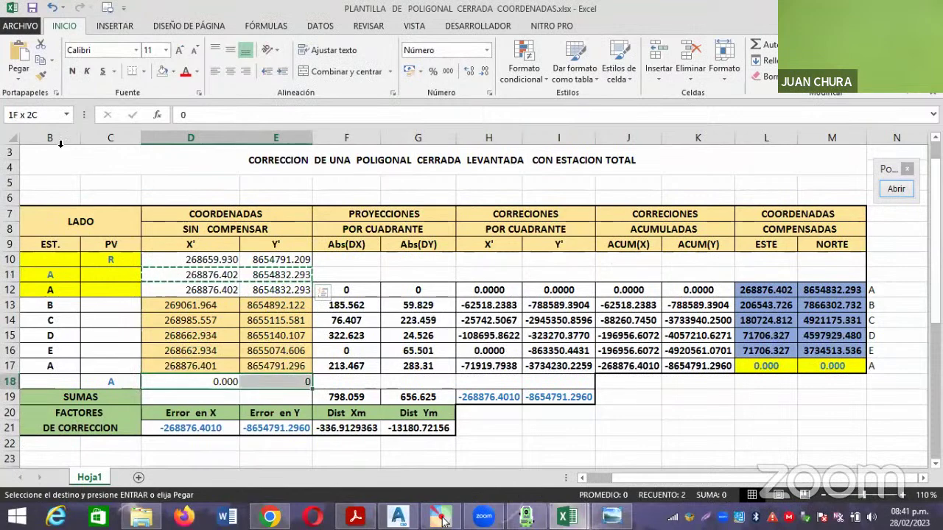
pyautogui.click(18, 74)
pyautogui.click(17, 171)
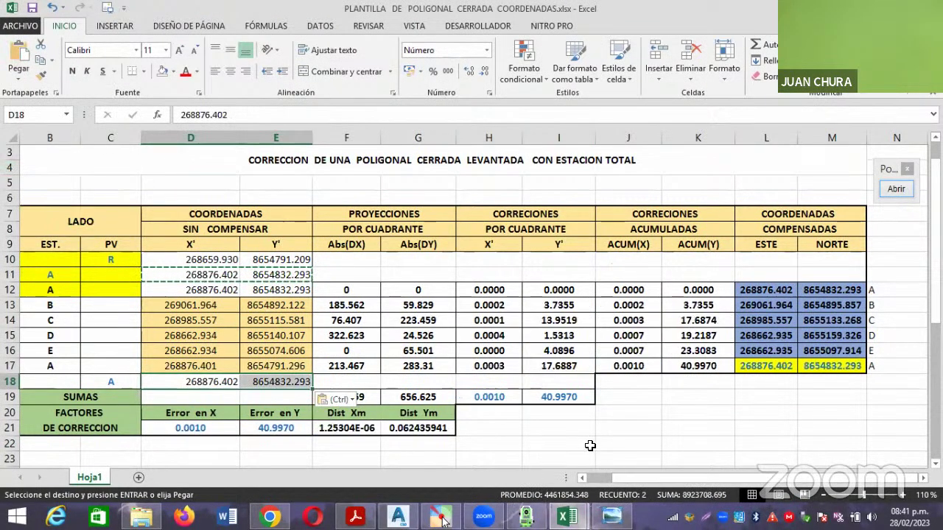
pyautogui.click(525, 440)
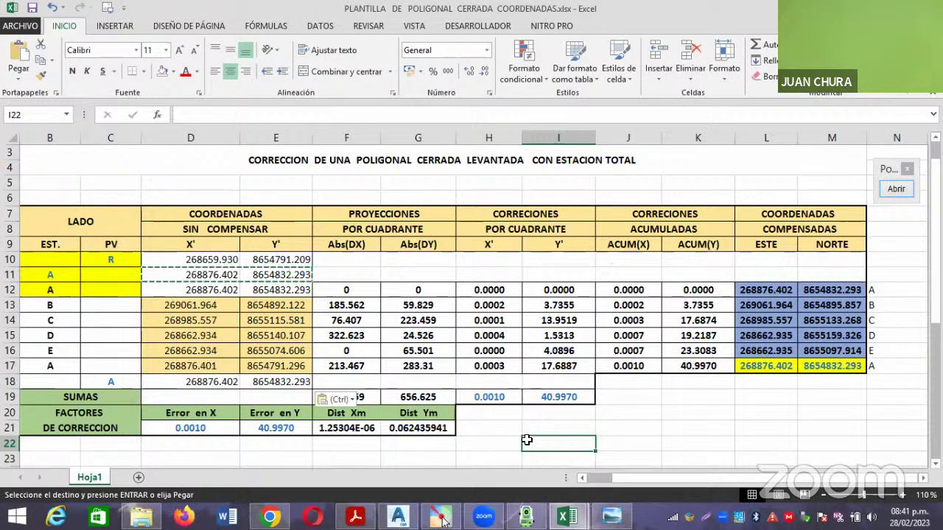
# Fill the uncompensated coordinates D10:E18 with Oro Énfasis 4 Claro 60%.
pyautogui.press('Escape')
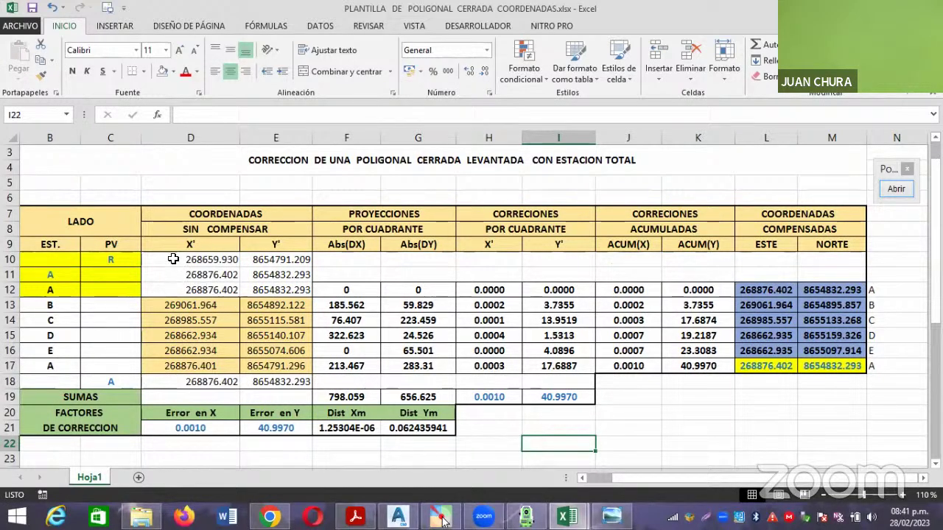
pyautogui.moveTo(173, 260); pyautogui.dragTo(294, 383)
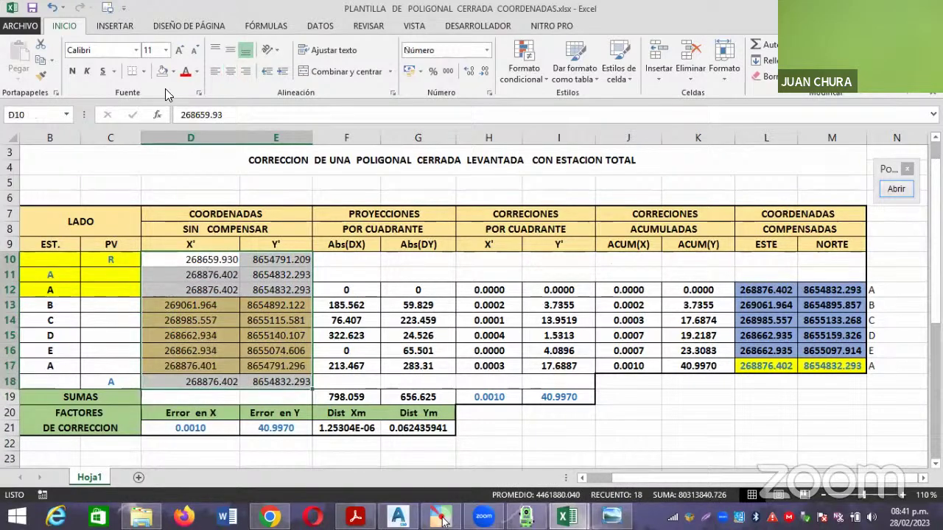
pyautogui.click(173, 71)
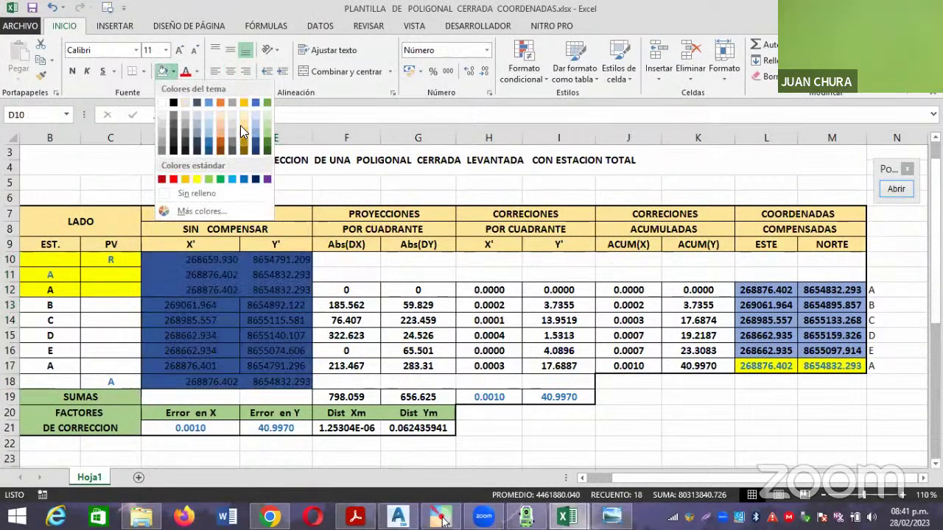
pyautogui.click(245, 123)
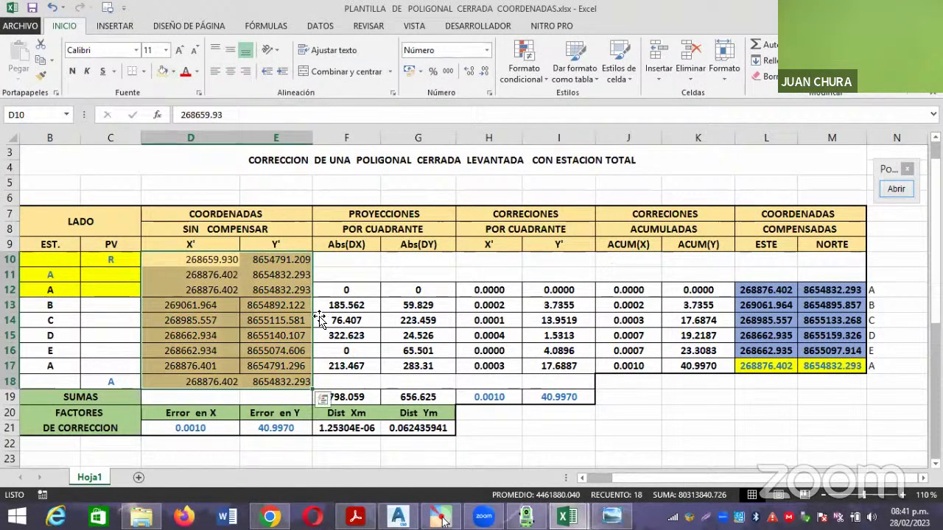
pyautogui.moveTo(213, 259); pyautogui.dragTo(273, 289)
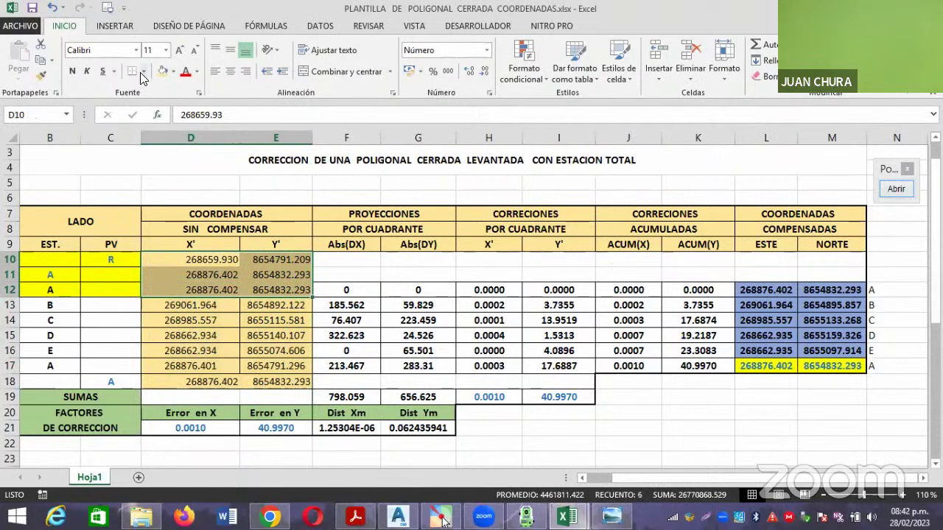
pyautogui.click(142, 71)
pyautogui.click(158, 189)
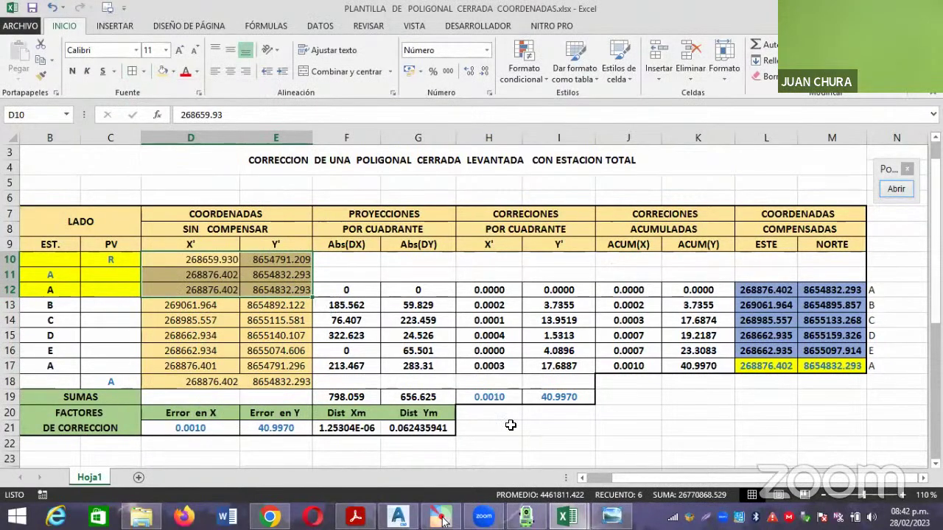
pyautogui.click(537, 439)
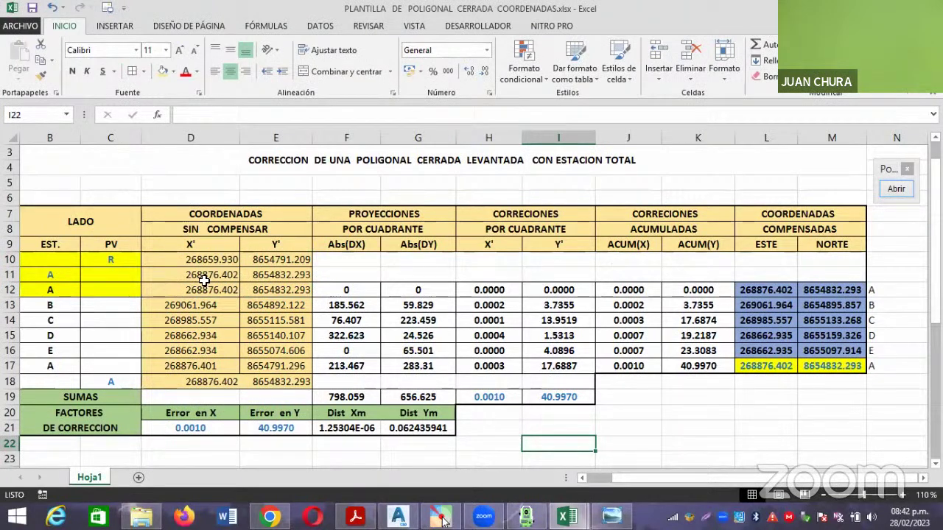
# Highlight point A's coordinates in rows 11 and 17 with yellow fill.
pyautogui.moveTo(159, 281); pyautogui.dragTo(269, 280)
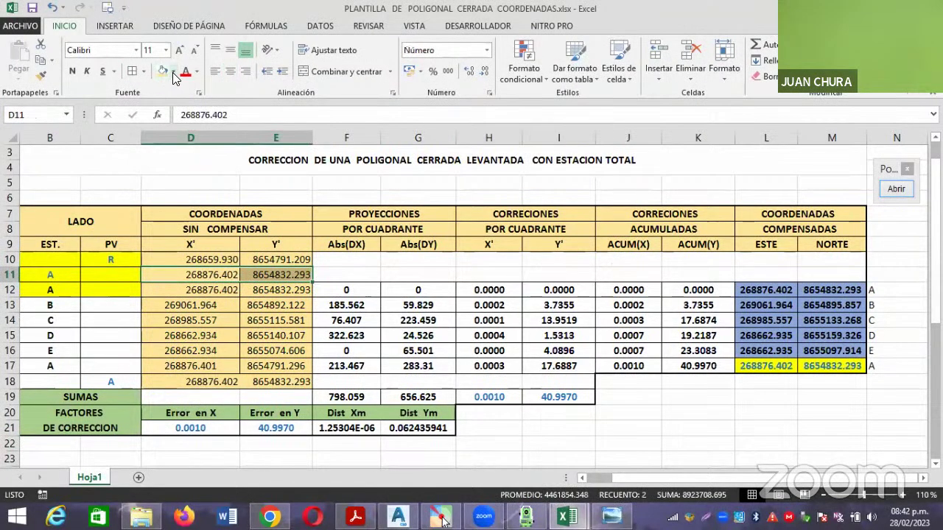
pyautogui.click(172, 72)
pyautogui.click(197, 180)
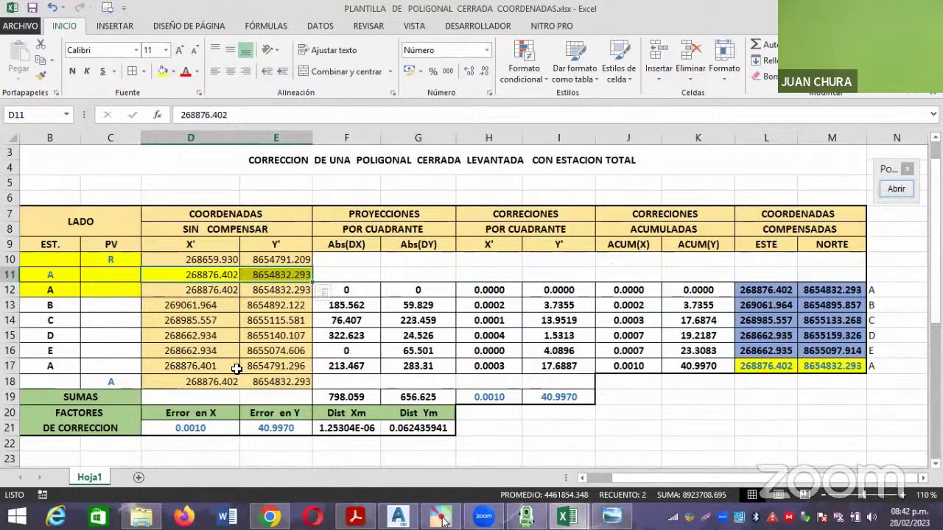
pyautogui.moveTo(193, 366); pyautogui.dragTo(265, 366)
pyautogui.press('F4')
pyautogui.click(517, 442)
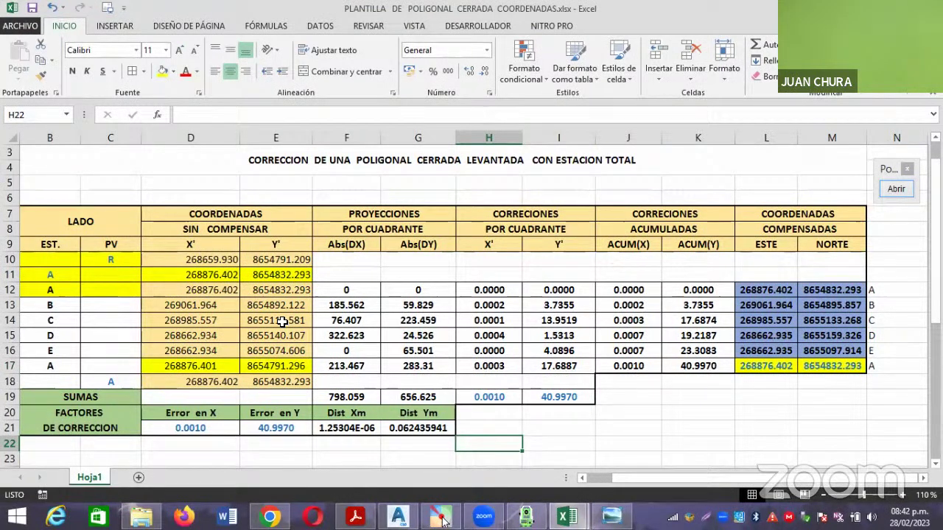
pyautogui.moveTo(190, 260); pyautogui.dragTo(287, 382)
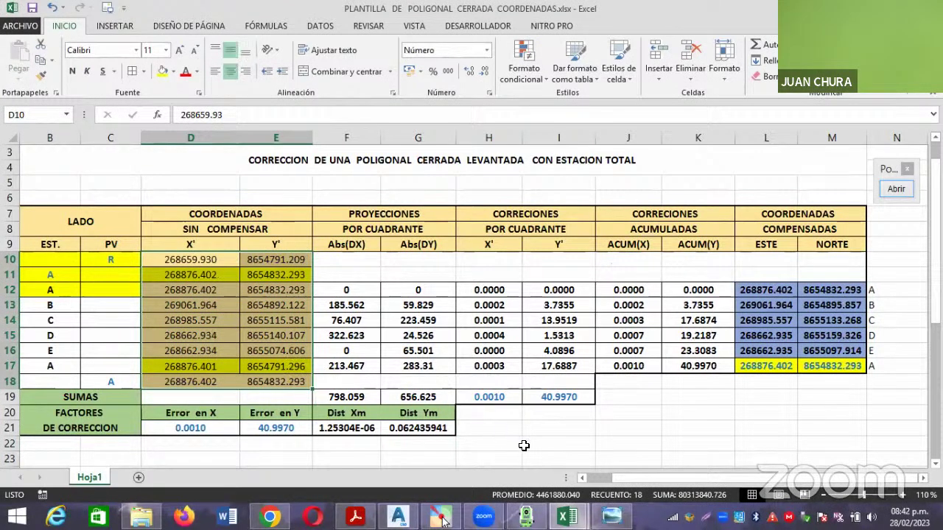
pyautogui.click(523, 445)
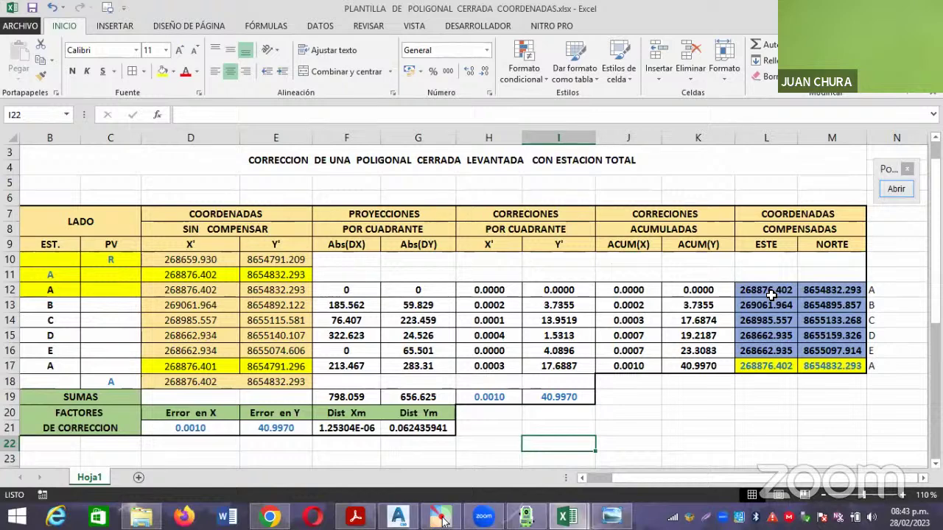
pyautogui.click(895, 189)
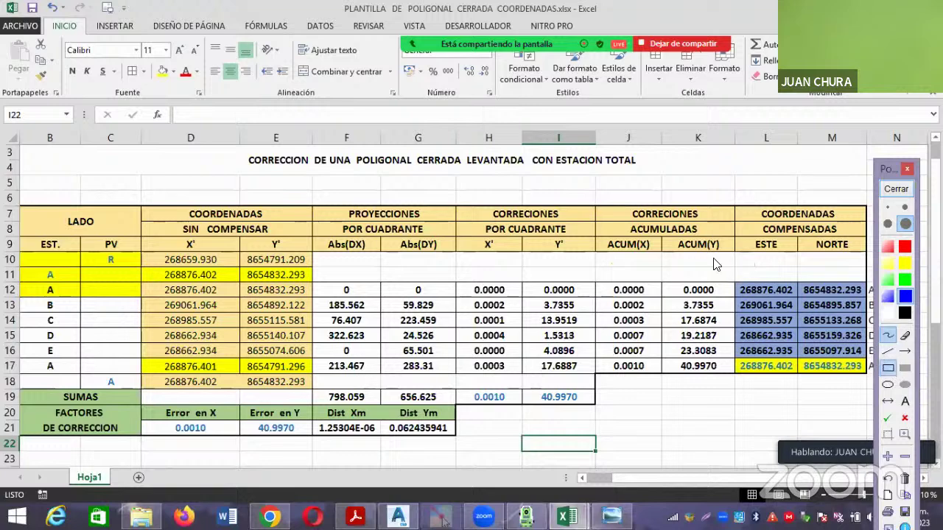
pyautogui.moveTo(699, 252); pyautogui.dragTo(873, 400)
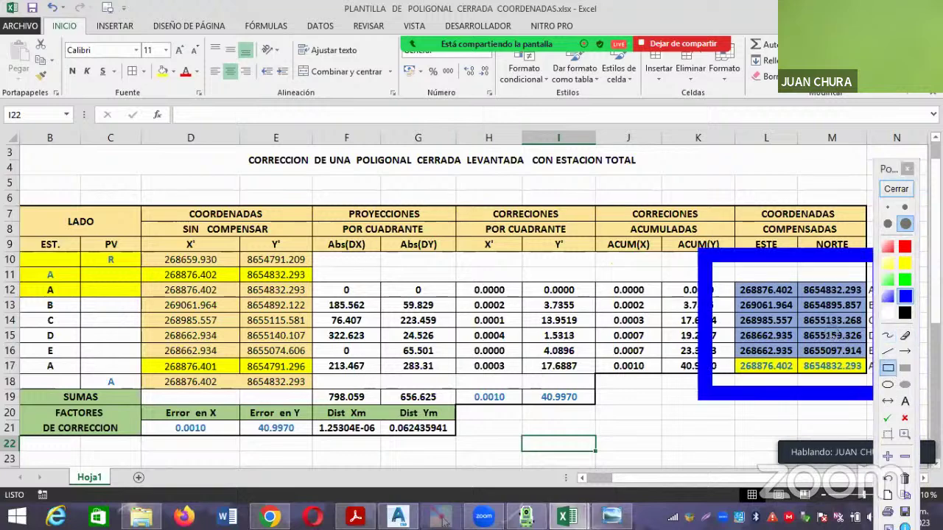
pyautogui.click(900, 190)
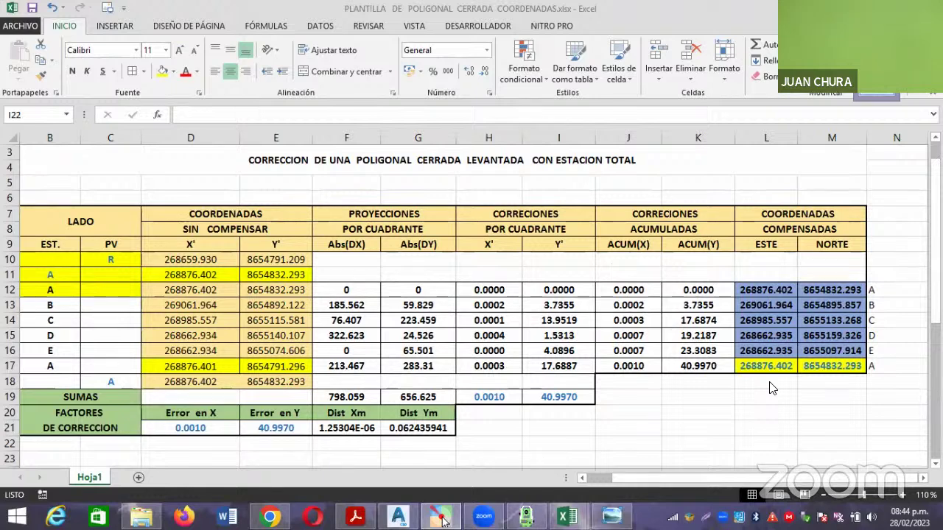
# Copy the compensated Este and Norte coordinates for A–E from L12:M16.
pyautogui.click(769, 291)
pyautogui.moveTo(810, 296); pyautogui.dragTo(833, 350)
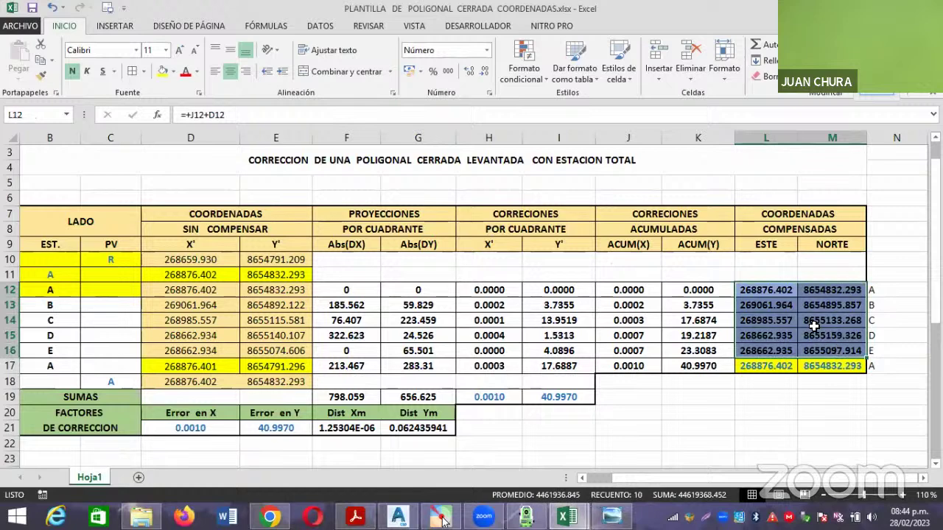
pyautogui.hotkey('ctrl', 'c')
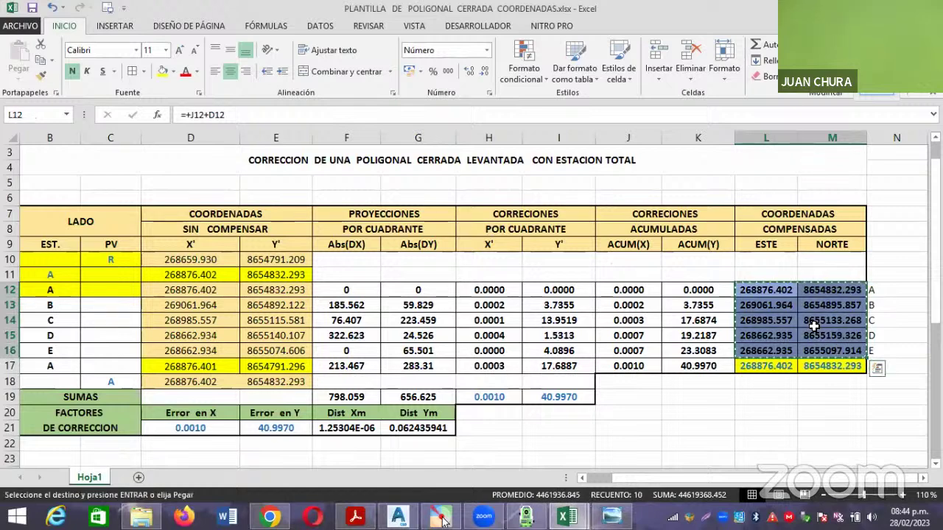
pyautogui.moveTo(581, 518)
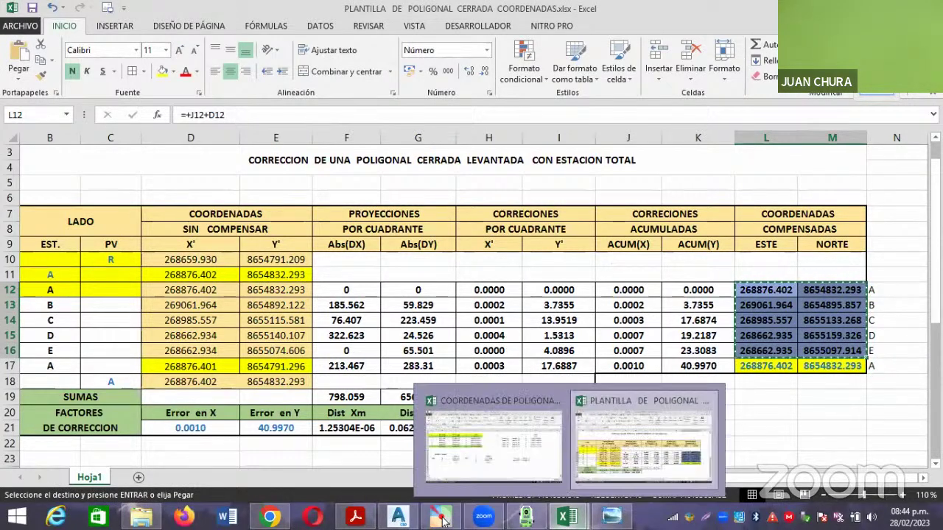
pyautogui.click(541, 458)
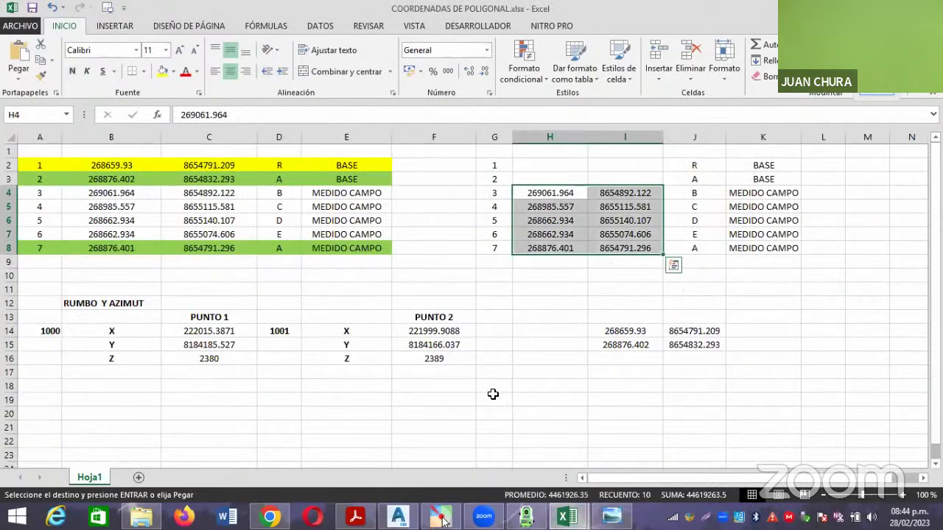
# Paste them as values at B20 of COORDENADAS DE POLIGONAL, then return to the template.
pyautogui.scroll(-2, 176, 351)
pyautogui.click(109, 343)
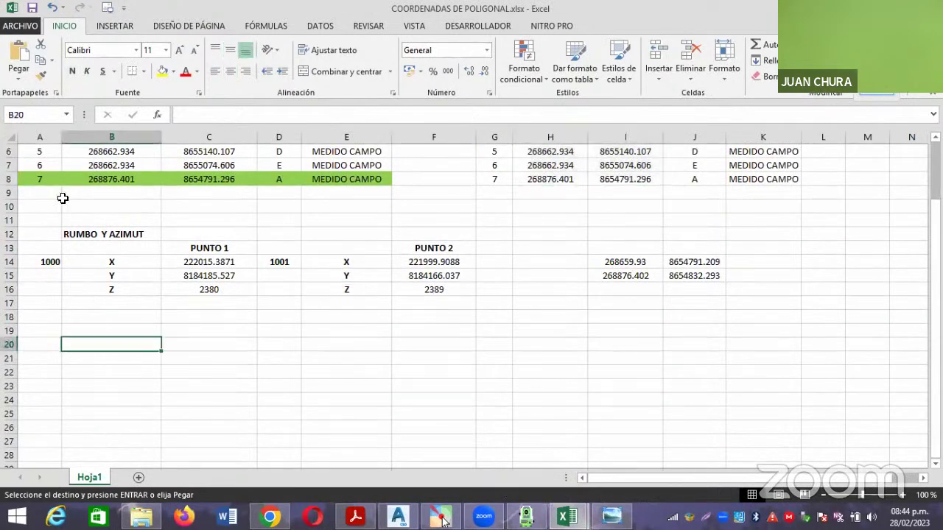
pyautogui.click(20, 80)
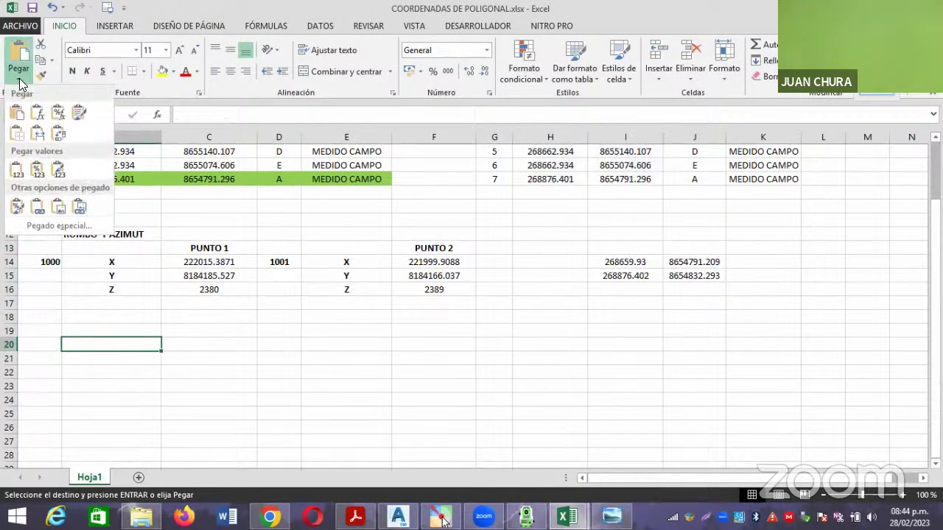
pyautogui.click(16, 171)
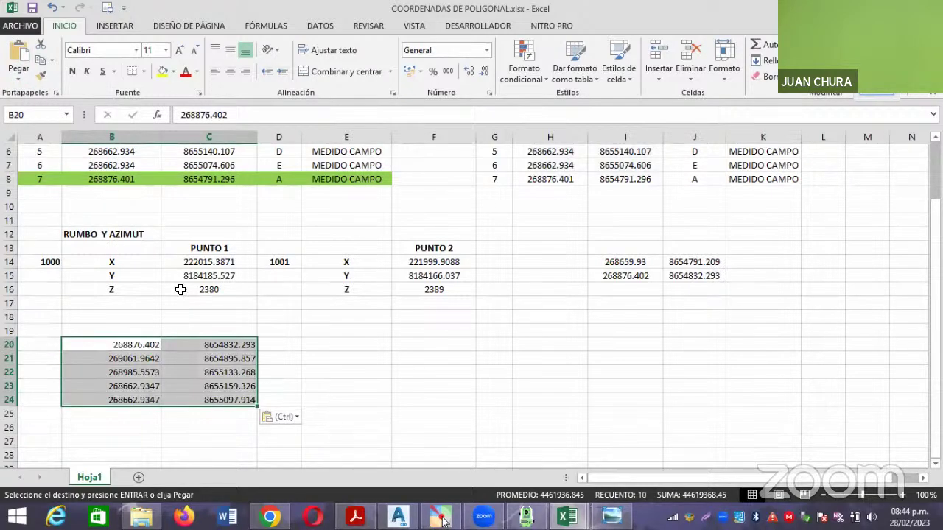
pyautogui.click(312, 366)
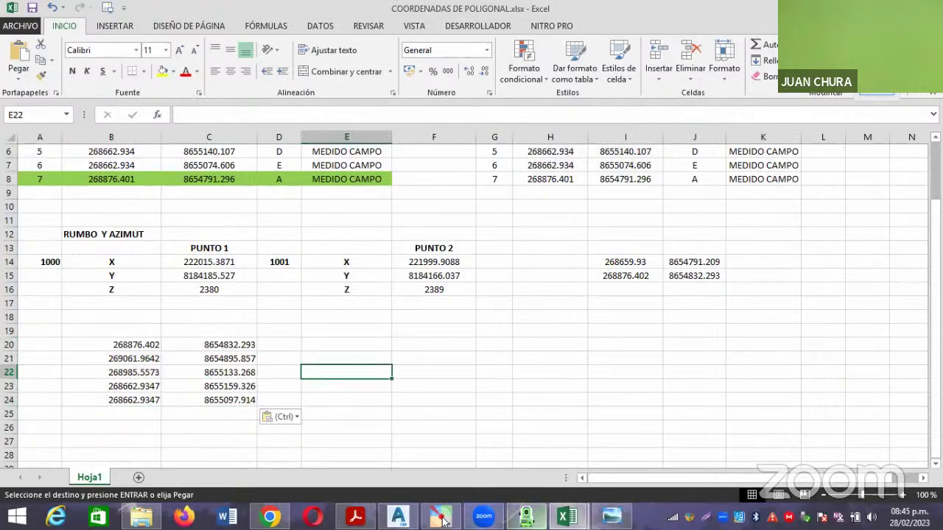
pyautogui.click(567, 516)
pyautogui.click(655, 458)
pyautogui.click(792, 396)
pyautogui.press('Print')
# Paste a screenshot of the compensated coordinates table beside B20:C24 in COORDENADAS DE POLIGONAL.
pyautogui.moveTo(725, 271); pyautogui.dragTo(885, 385)
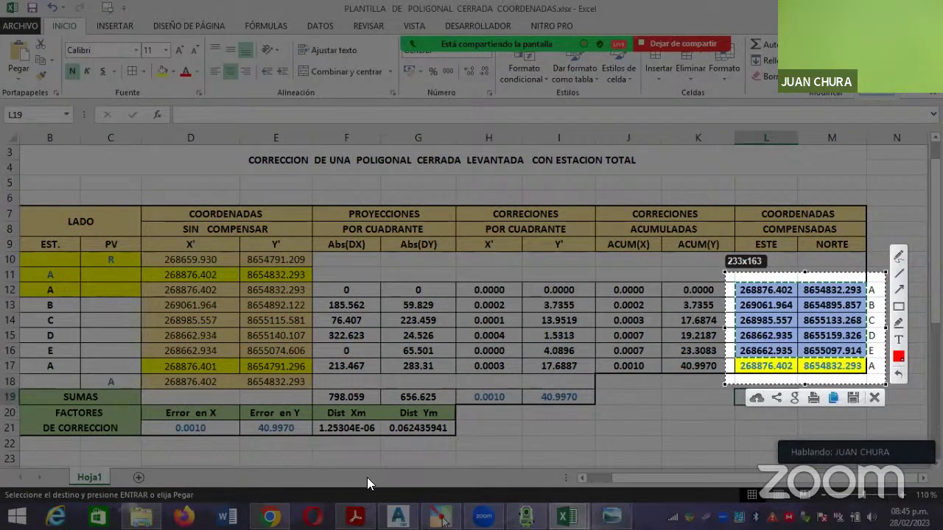
pyautogui.hotkey('ctrl', 'c')
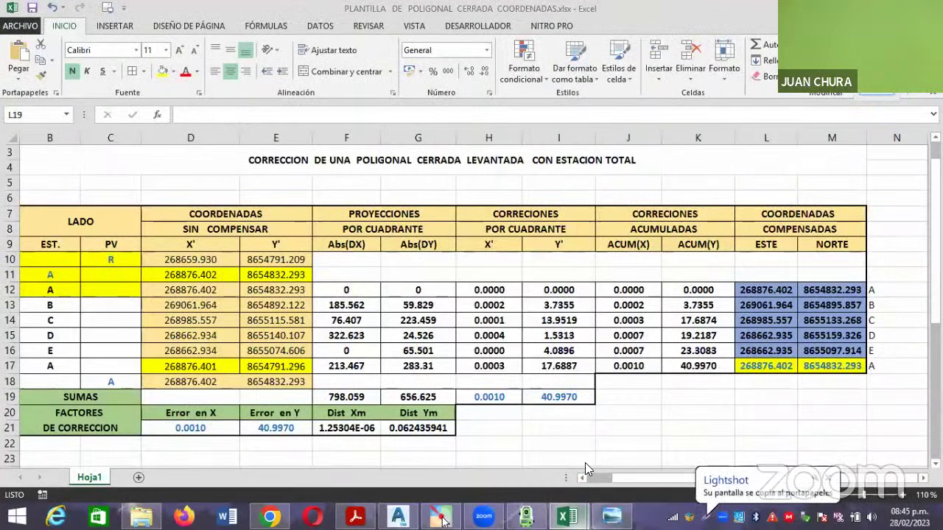
pyautogui.moveTo(567, 515)
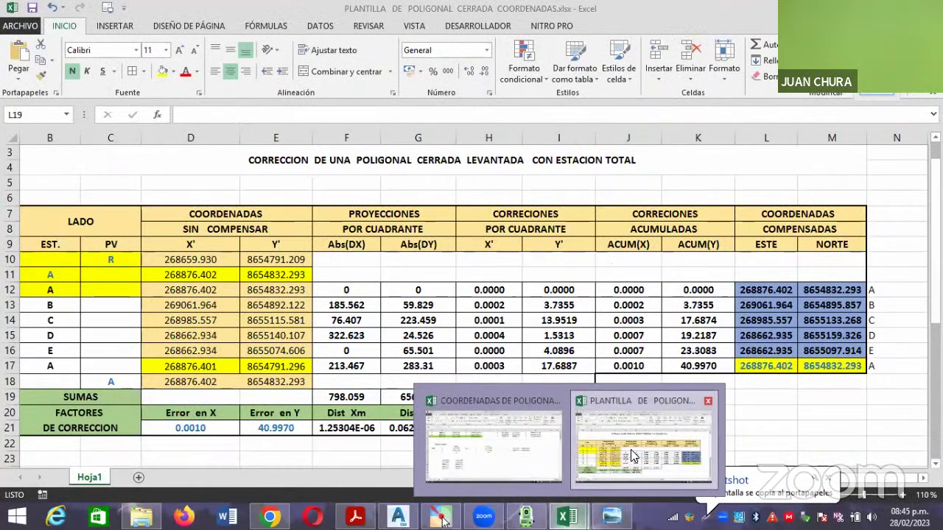
pyautogui.click(500, 446)
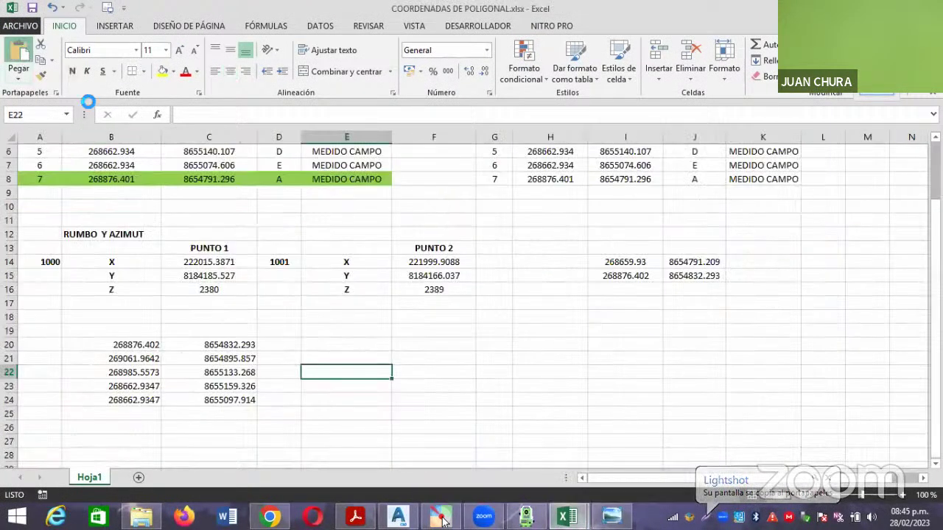
pyautogui.hotkey('ctrl', 'v')
pyautogui.moveTo(458, 457); pyautogui.dragTo(502, 433)
pyautogui.click(600, 385)
# Centre the pasted coordinate values in B20:C24.
pyautogui.moveTo(136, 344); pyautogui.dragTo(231, 399)
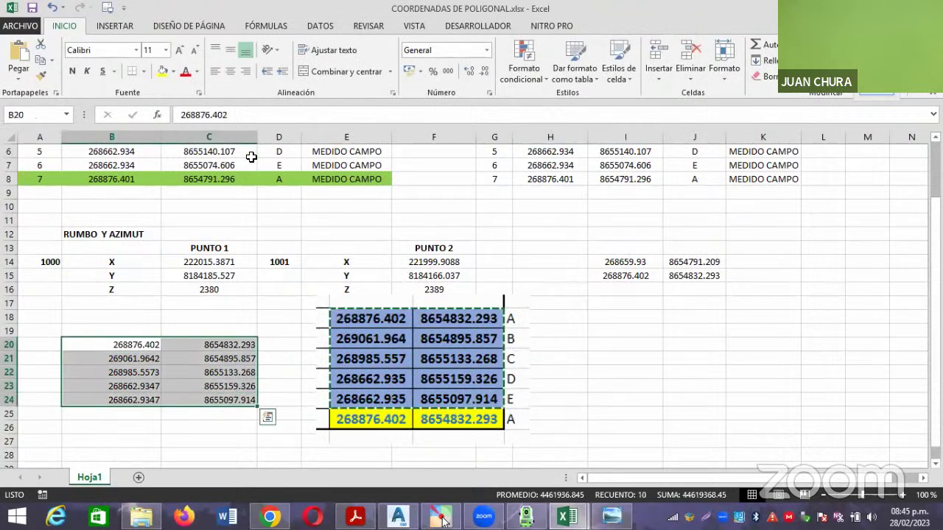
pyautogui.click(231, 69)
pyautogui.click(52, 344)
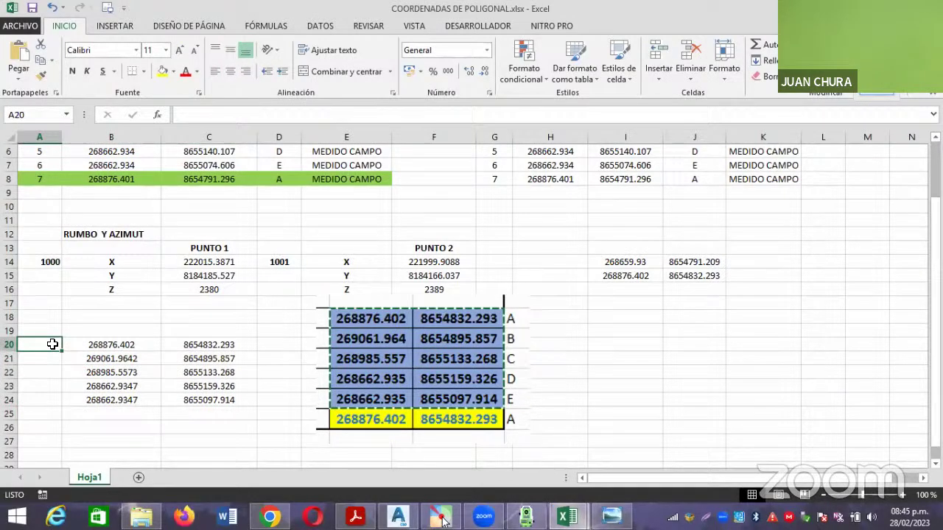
# Enter the point labels A, B, C, D and E into cells A20 to A24.
pyautogui.write('a')
pyautogui.press('BackSpace')
pyautogui.write('A')
pyautogui.click(49, 359)
pyautogui.write('B')
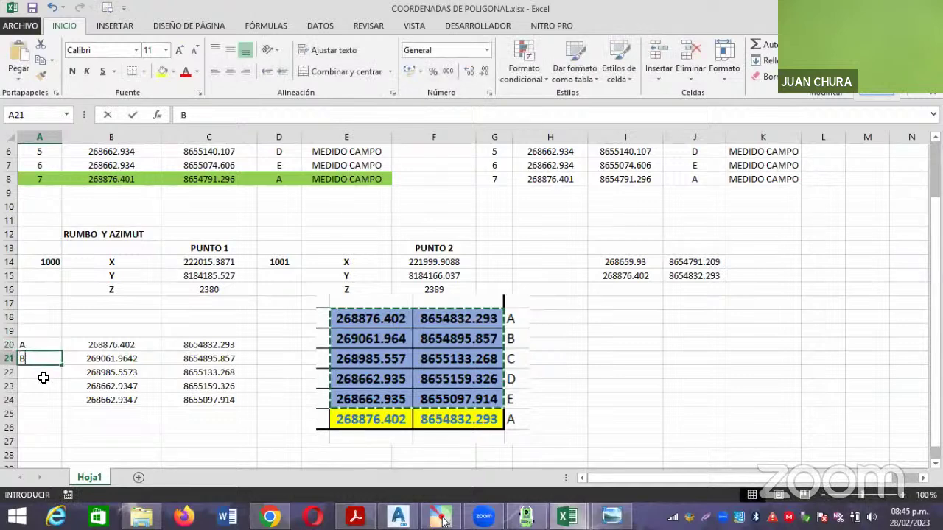
pyautogui.click(41, 372)
pyautogui.write('C')
pyautogui.click(41, 386)
pyautogui.write('D')
pyautogui.click(44, 401)
pyautogui.write('E')
pyautogui.click(170, 454)
# Centre the range A20:C24 so the labels align with the coordinates.
pyautogui.moveTo(52, 345); pyautogui.dragTo(221, 400)
pyautogui.click(231, 71)
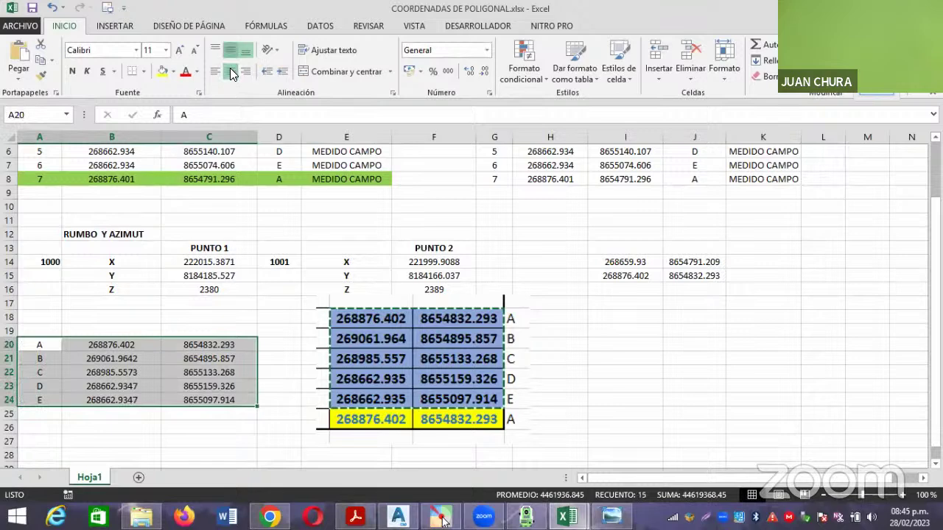
pyautogui.click(278, 315)
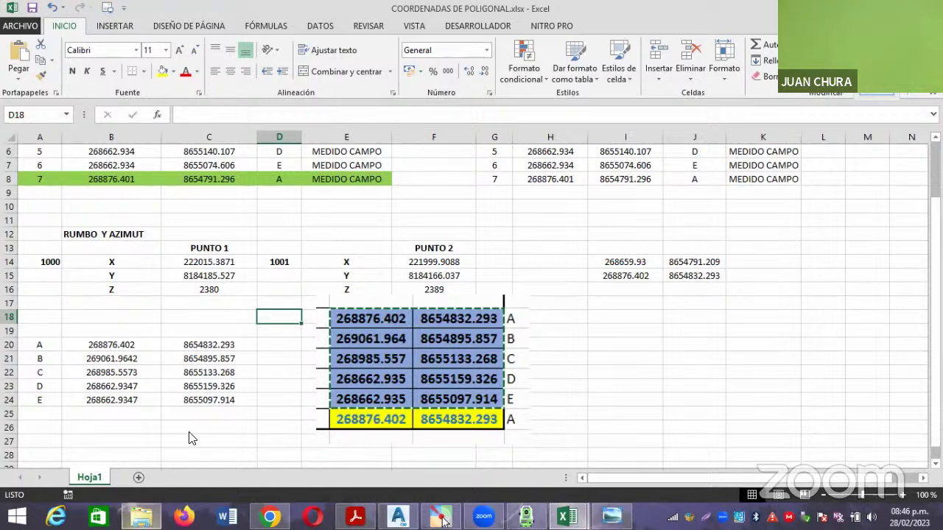
# Go up a folder into 2 CLASE 28-02-2023 and open PRACTICA 1 AREA Y PERIMETRO.docx.
pyautogui.click(141, 516)
pyautogui.click(14, 45)
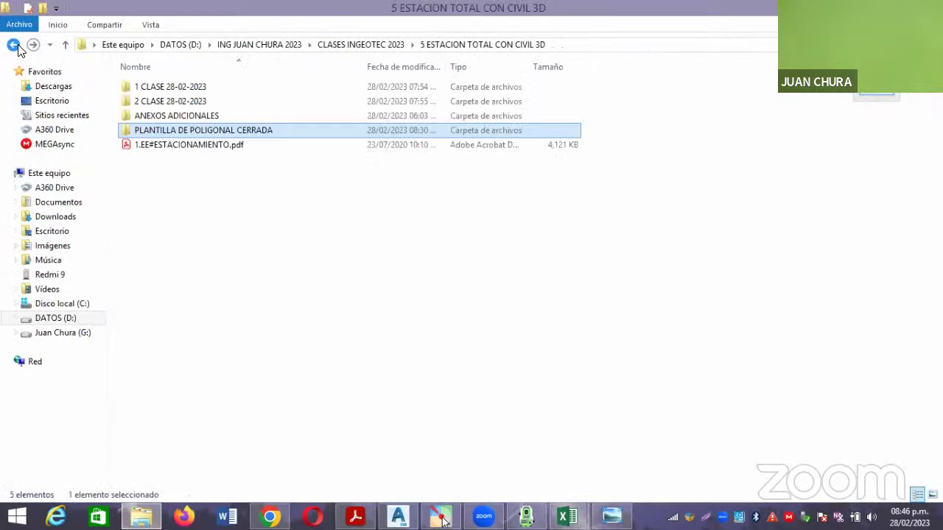
pyautogui.click(183, 105)
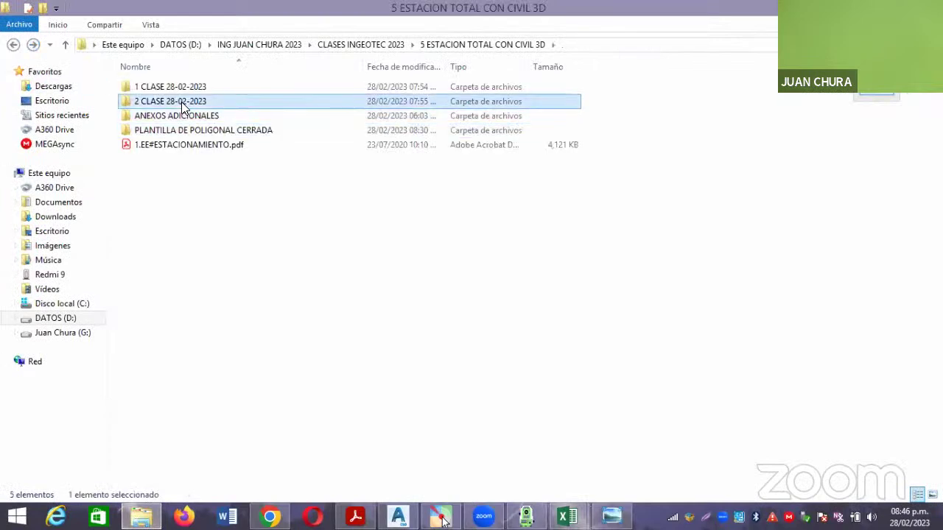
pyautogui.doubleClick(183, 105)
pyautogui.click(201, 116)
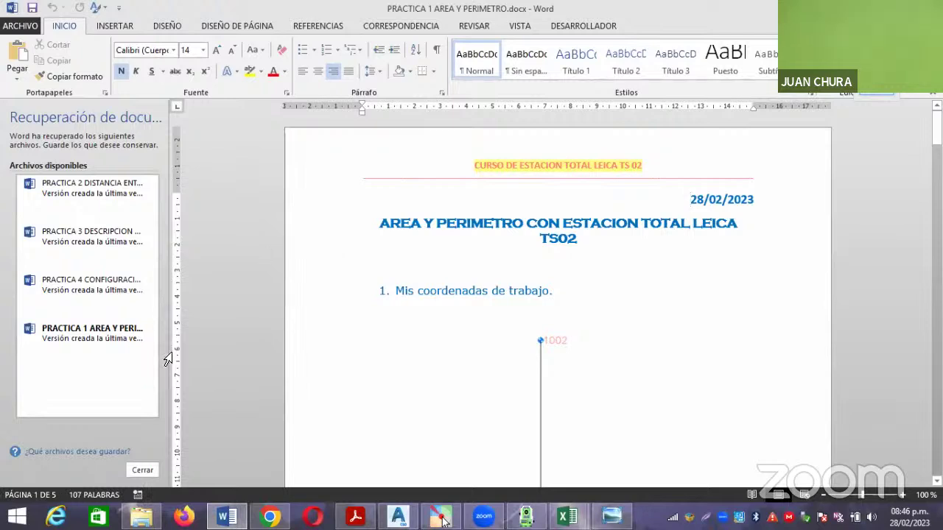
# Close Document Recovery and scroll down to select the points 1–7 coordinate table image.
pyautogui.click(143, 470)
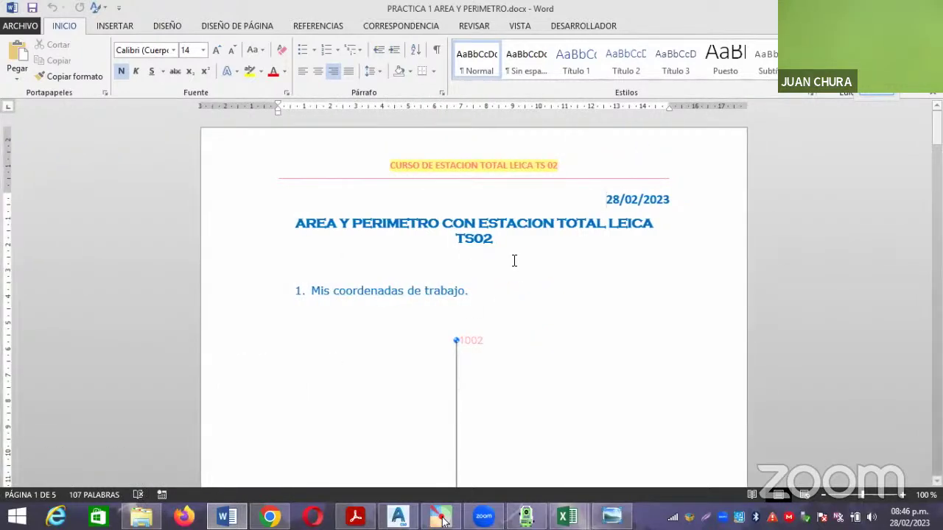
pyautogui.scroll(-8, 517, 257)
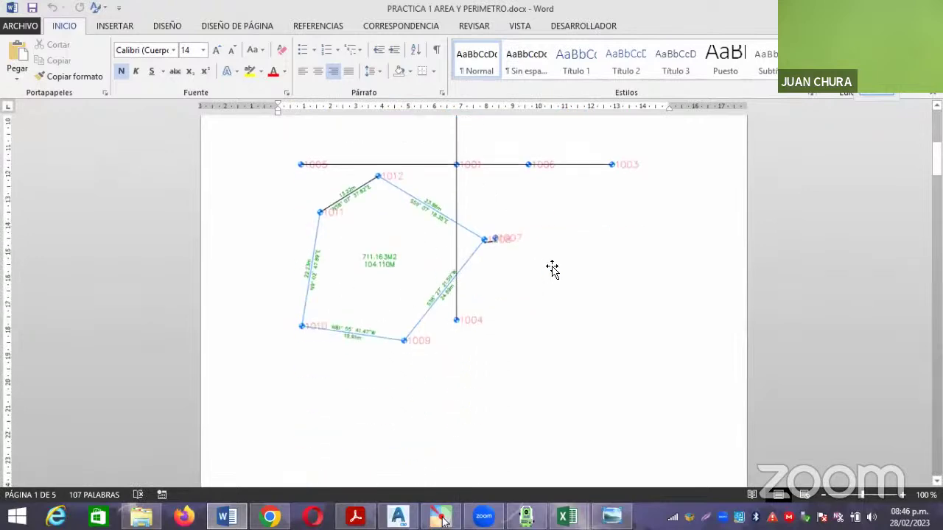
pyautogui.scroll(-4, 552, 263)
pyautogui.scroll(-9, 490, 222)
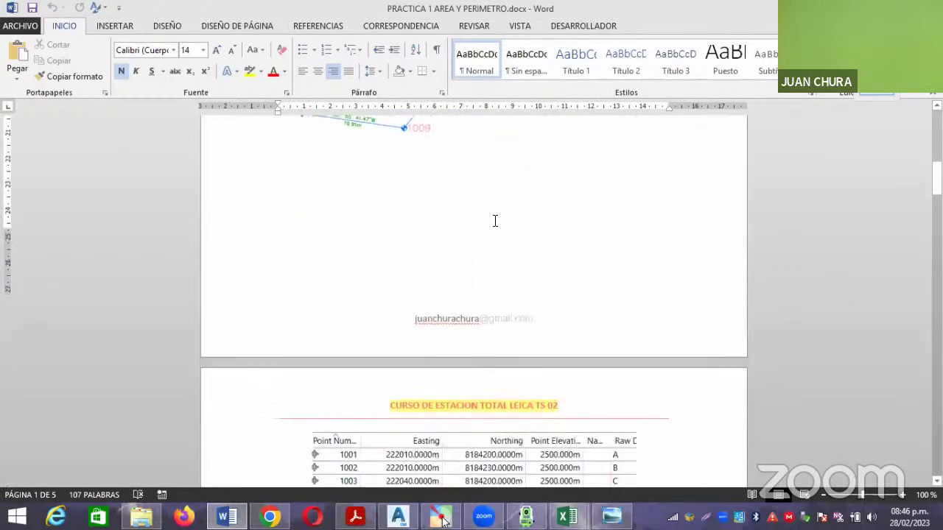
pyautogui.scroll(-6, 495, 221)
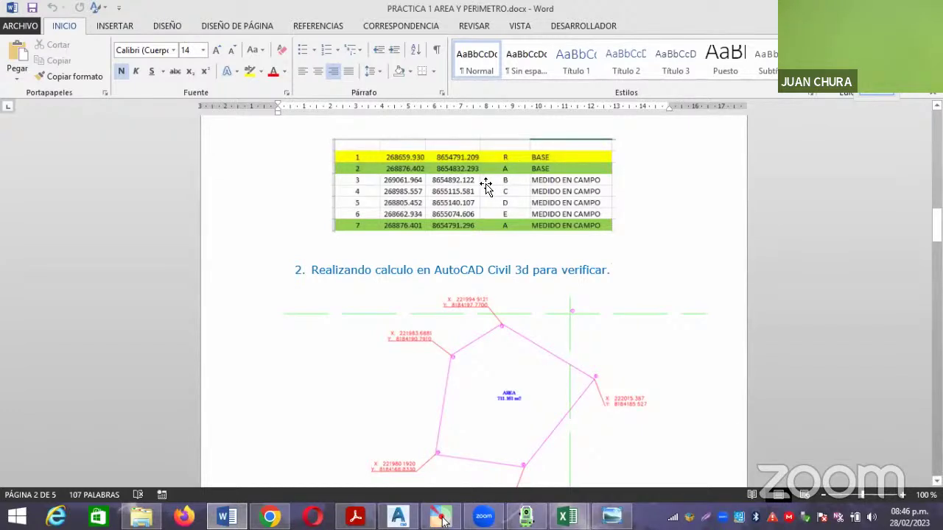
pyautogui.click(468, 207)
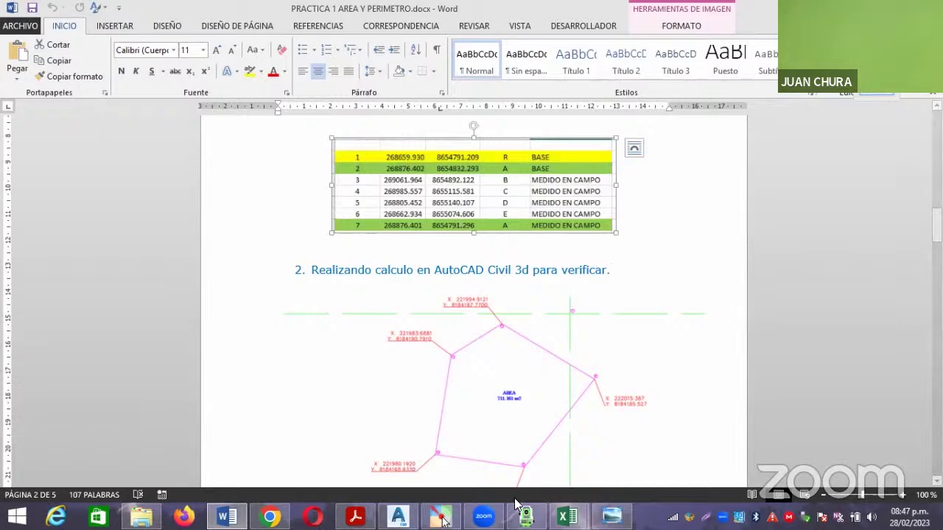
pyautogui.moveTo(567, 516)
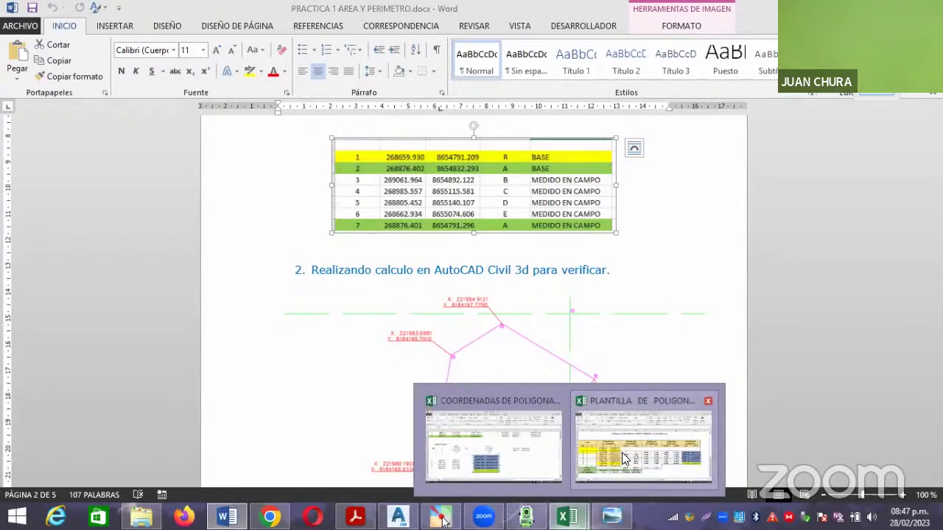
# Copy the compensated coordinates picture from the COORDENADAS workbook, then return to the Word report.
pyautogui.click(516, 451)
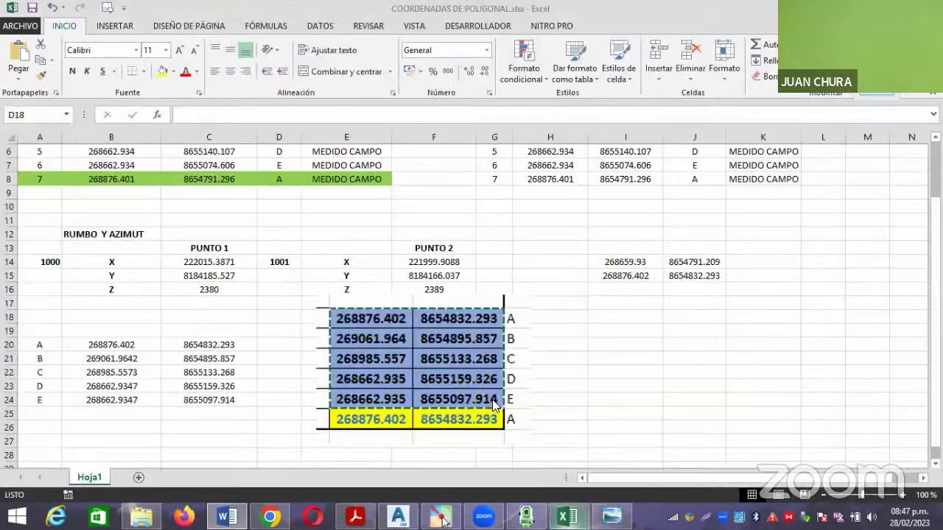
pyautogui.click(457, 360)
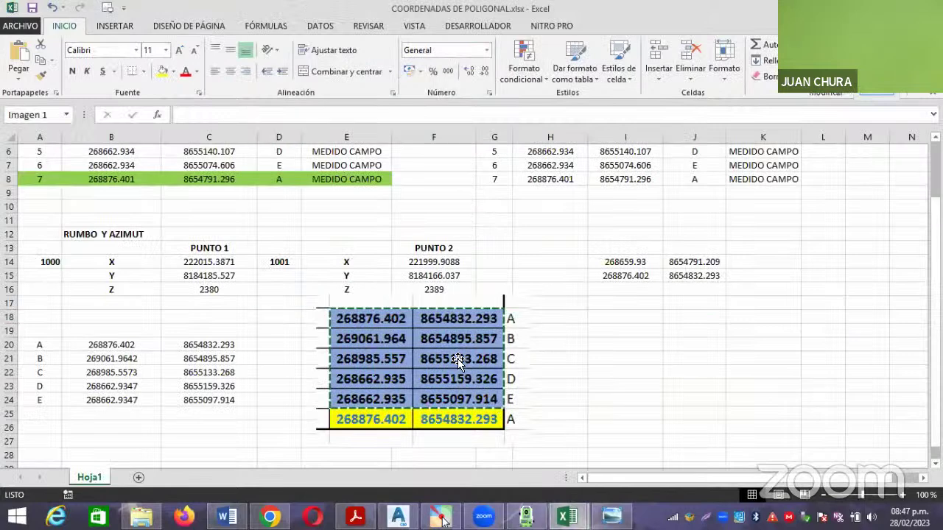
pyautogui.rightClick(457, 360)
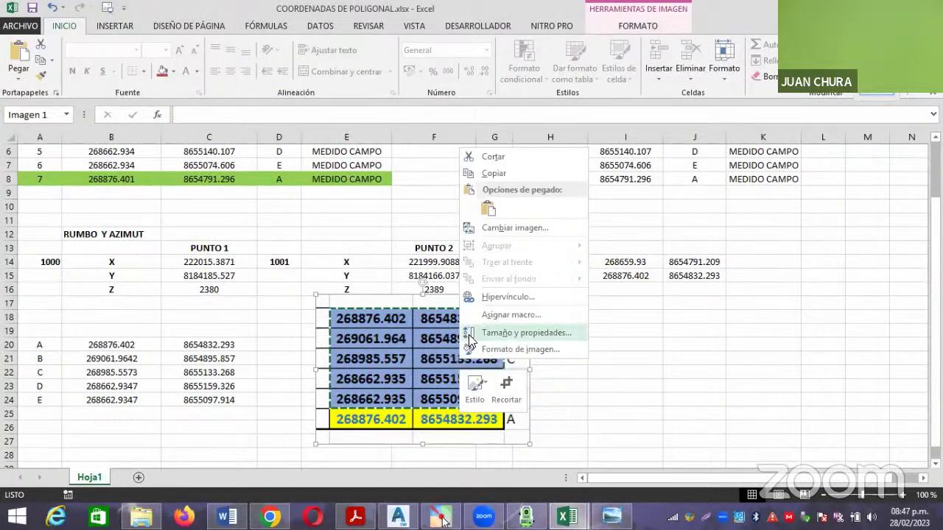
pyautogui.click(494, 173)
pyautogui.moveTo(567, 516)
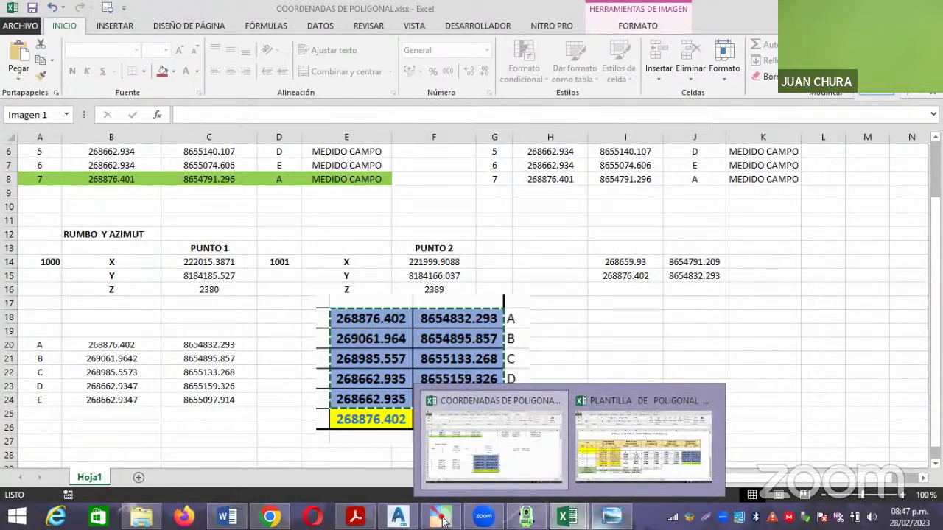
pyautogui.click(227, 516)
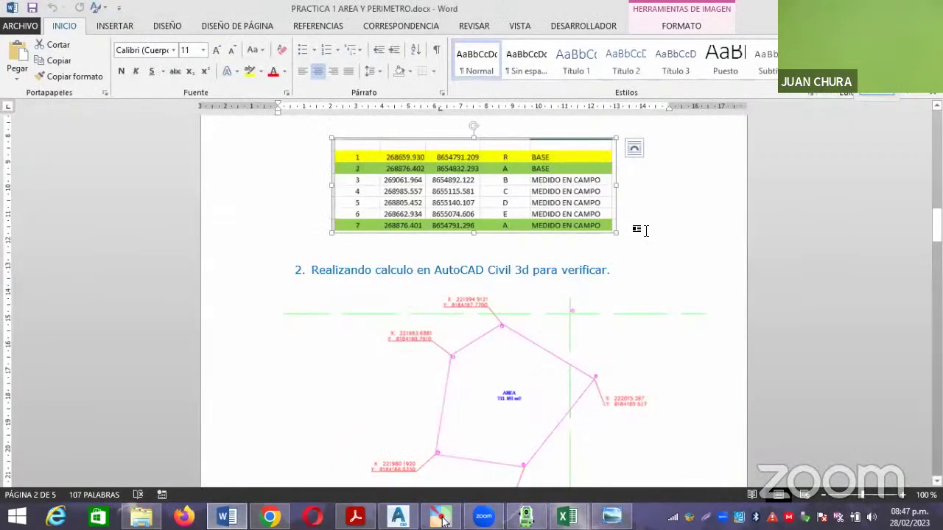
# Add two blank lines below the point table and paste the coordinates picture there.
pyautogui.click(645, 231)
pyautogui.press('Return')
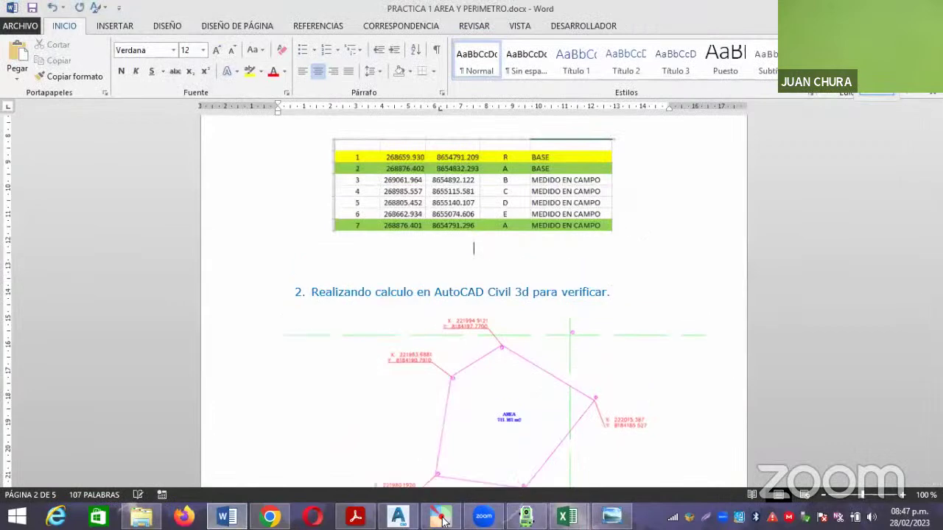
pyautogui.press('Return')
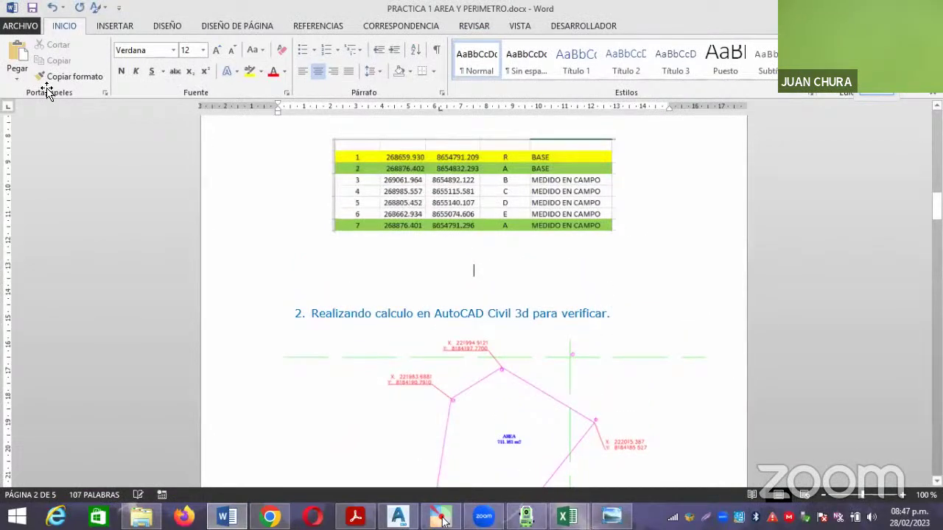
pyautogui.click(17, 59)
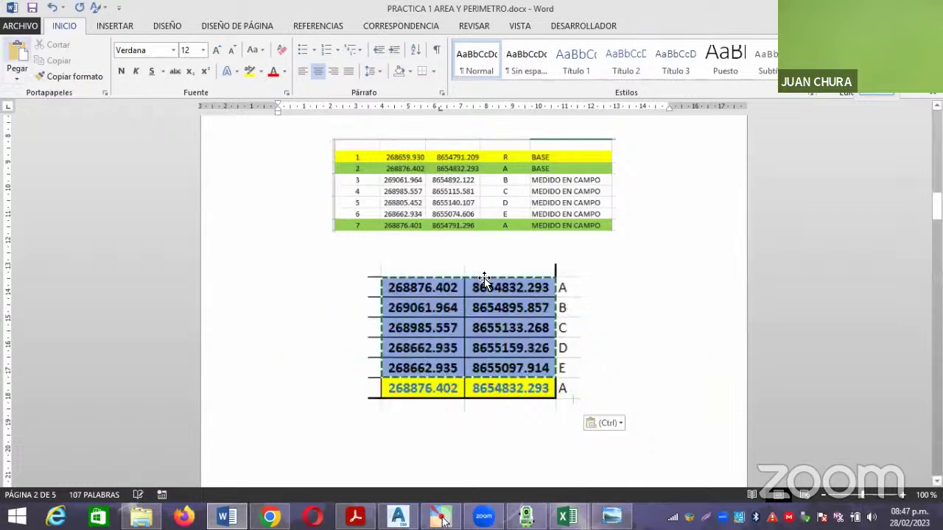
# Shrink the pasted coordinates picture slightly by dragging its corner handle.
pyautogui.click(559, 394)
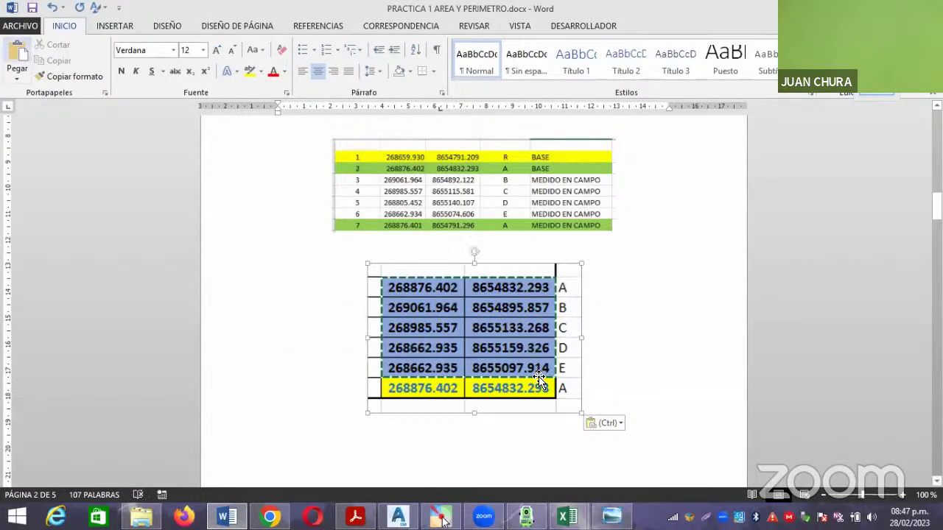
pyautogui.moveTo(581, 414); pyautogui.dragTo(549, 380)
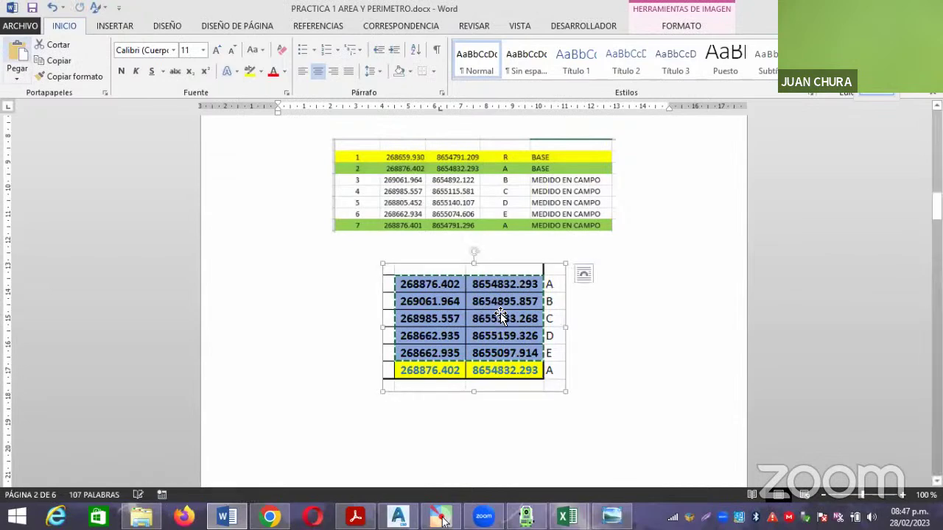
pyautogui.scroll(-3, 502, 318)
pyautogui.scroll(3, 530, 324)
pyautogui.scroll(1, 618, 306)
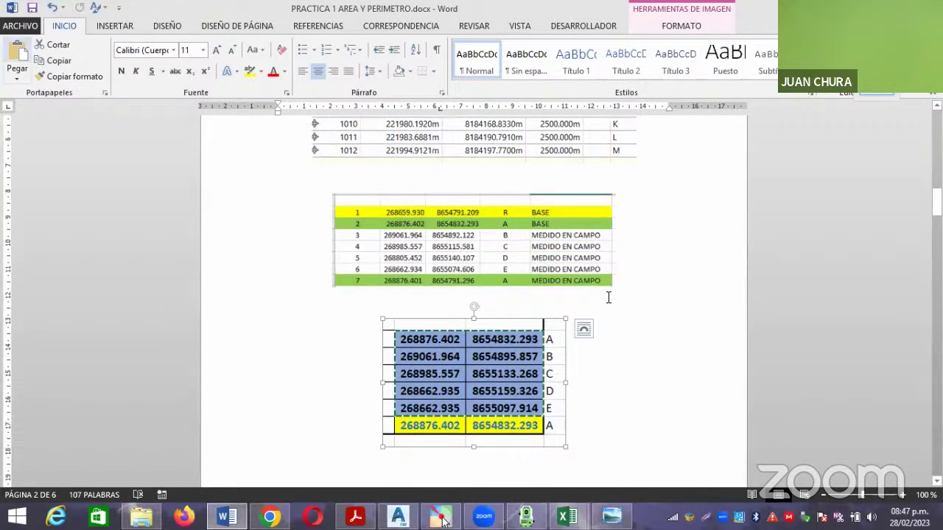
pyautogui.scroll(-1, 608, 297)
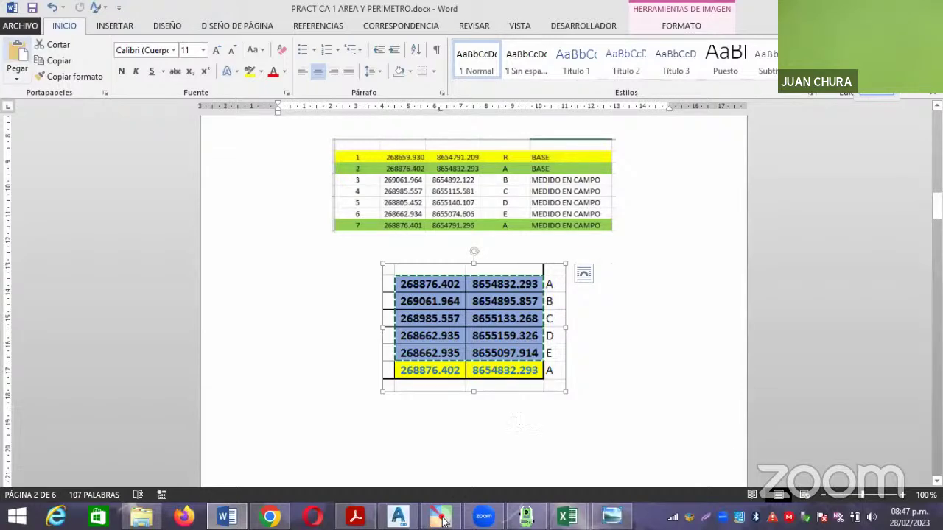
# In the COORDENADAS workbook, number points A–E as 1 to 5 in D20:D24.
pyautogui.moveTo(567, 515)
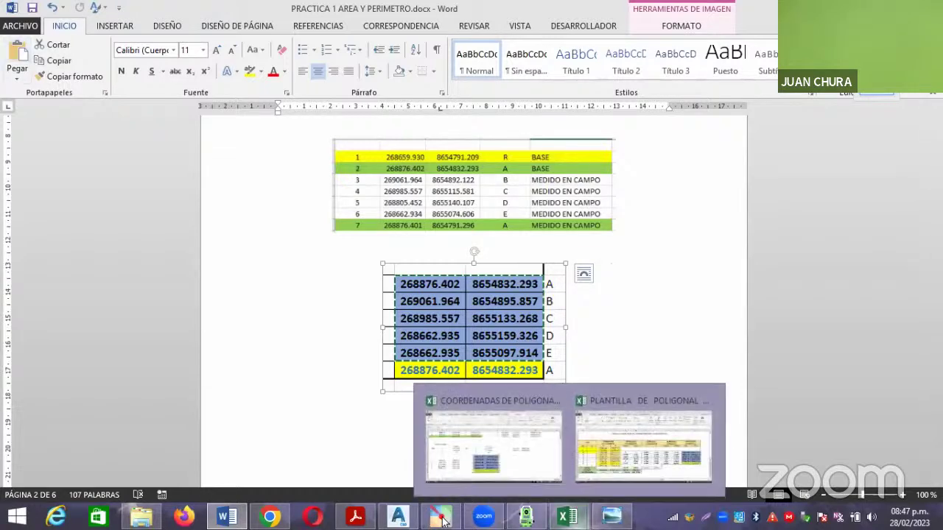
pyautogui.click(475, 430)
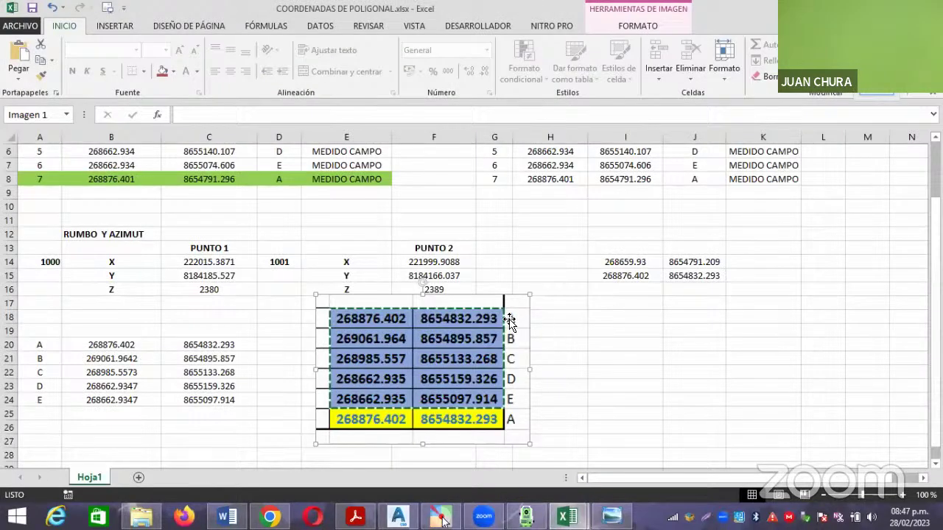
pyautogui.click(277, 343)
pyautogui.write('1')
pyautogui.press('Return')
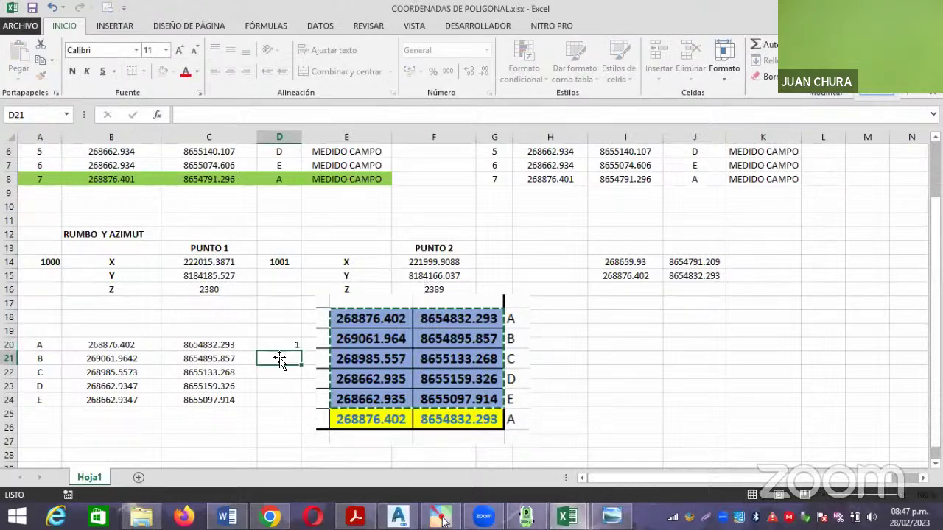
pyautogui.write('2')
pyautogui.press('Return')
pyautogui.write('3')
pyautogui.press('Return')
pyautogui.write('4')
pyautogui.press('Return')
pyautogui.write('5')
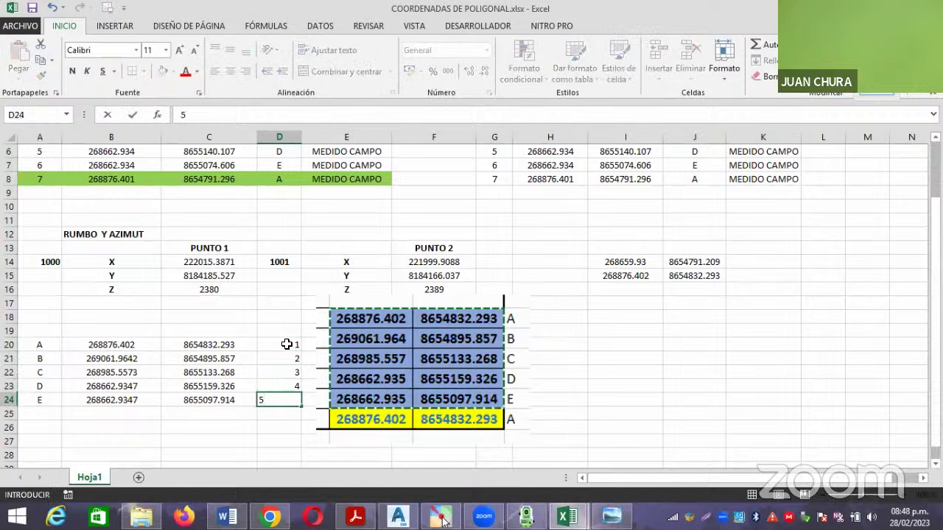
pyautogui.press('Return')
# Centre the point numbers 1–5 in D20:D24.
pyautogui.moveTo(287, 344); pyautogui.dragTo(288, 397)
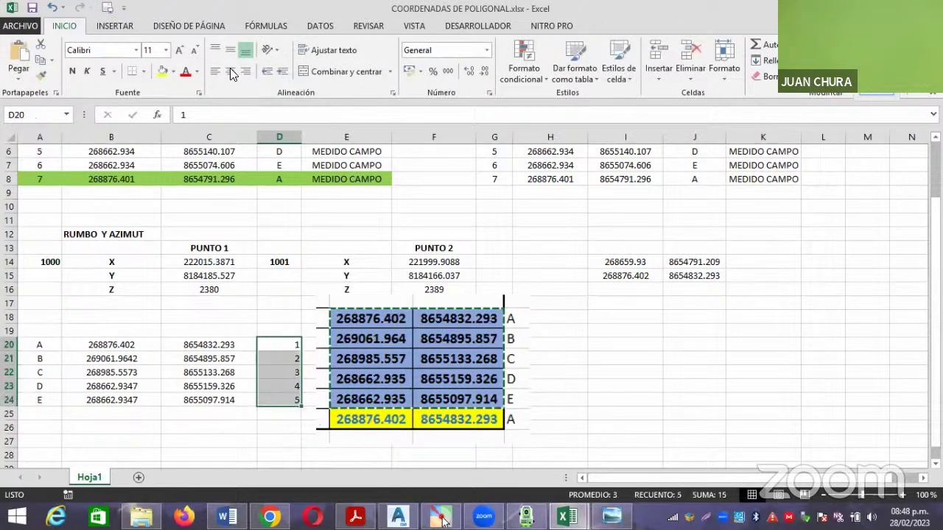
pyautogui.click(230, 72)
pyautogui.click(604, 384)
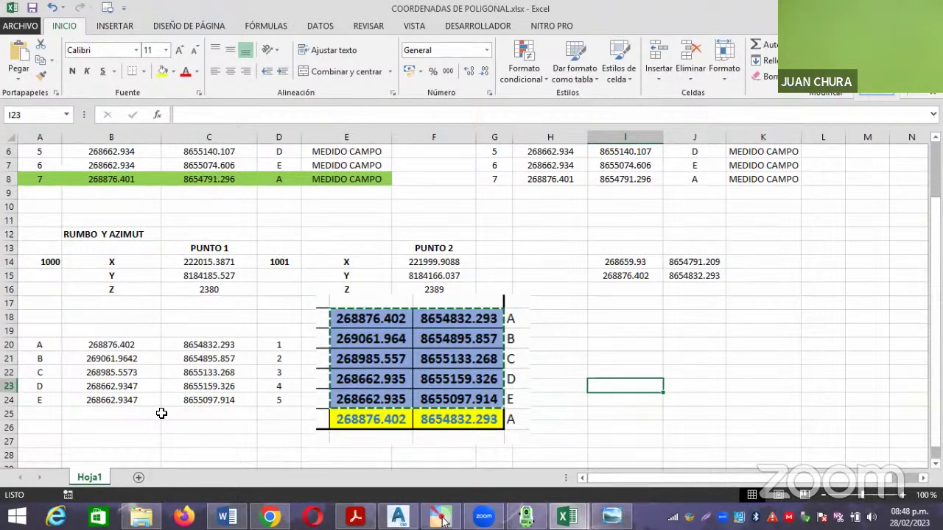
# Nudge the compensated coordinates picture slightly right beside the values.
pyautogui.click(222, 416)
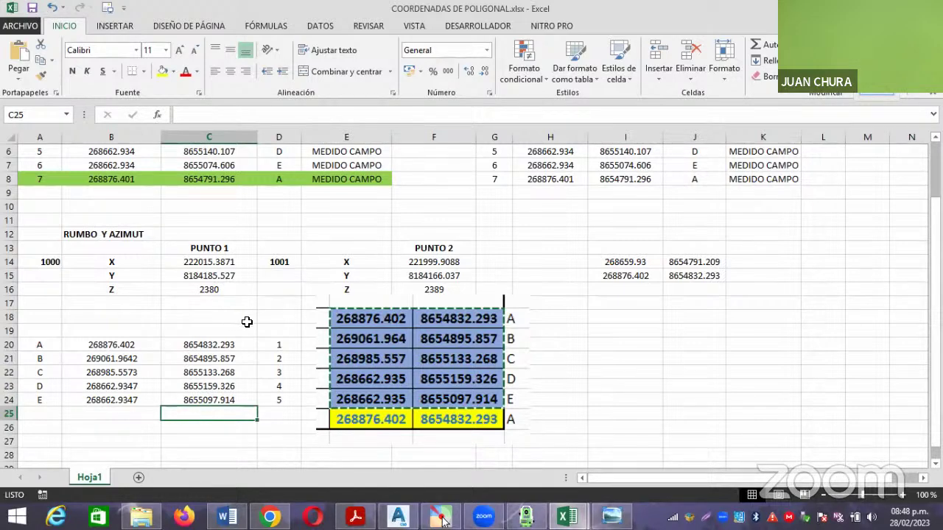
pyautogui.click(268, 332)
pyautogui.click(610, 343)
pyautogui.moveTo(440, 344); pyautogui.dragTo(449, 343)
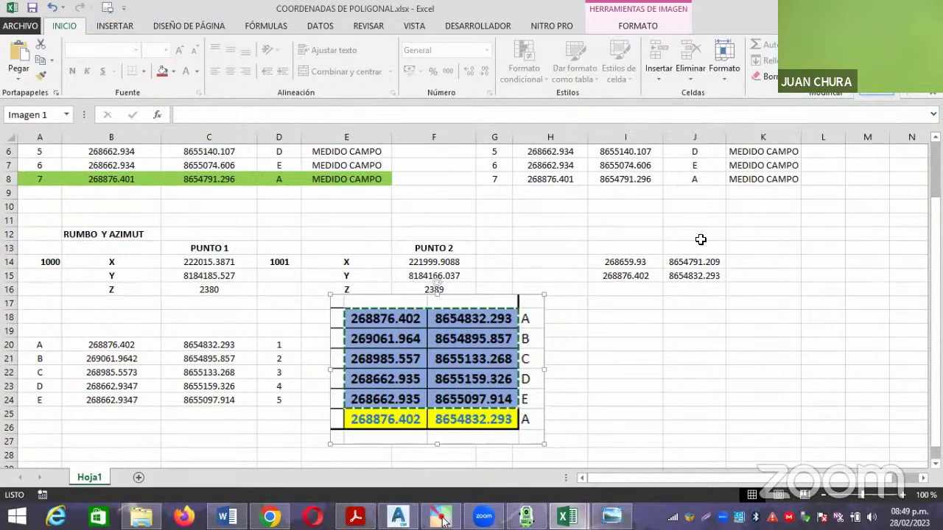
# Save the Word report with Ctrl+S, then switch to the Leica FlexLine simulator.
pyautogui.hotkey('alt', 'Tab')
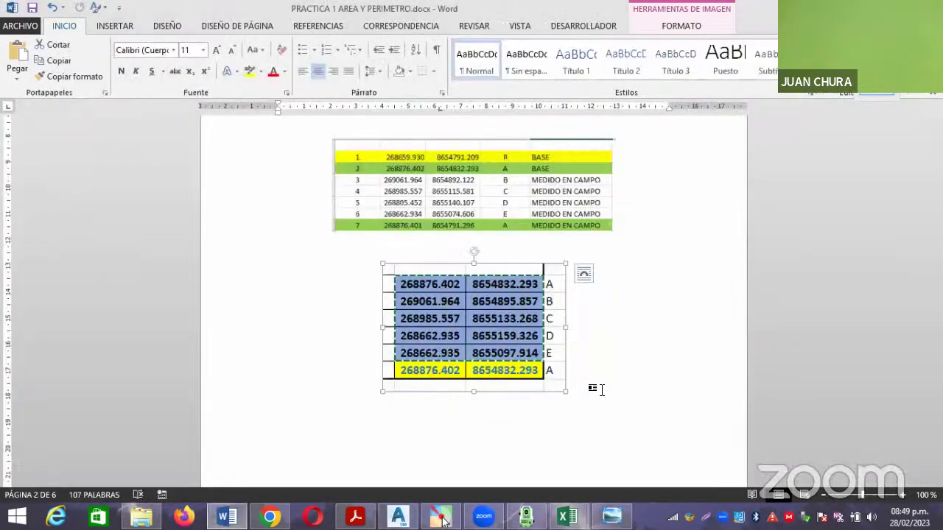
pyautogui.click(595, 387)
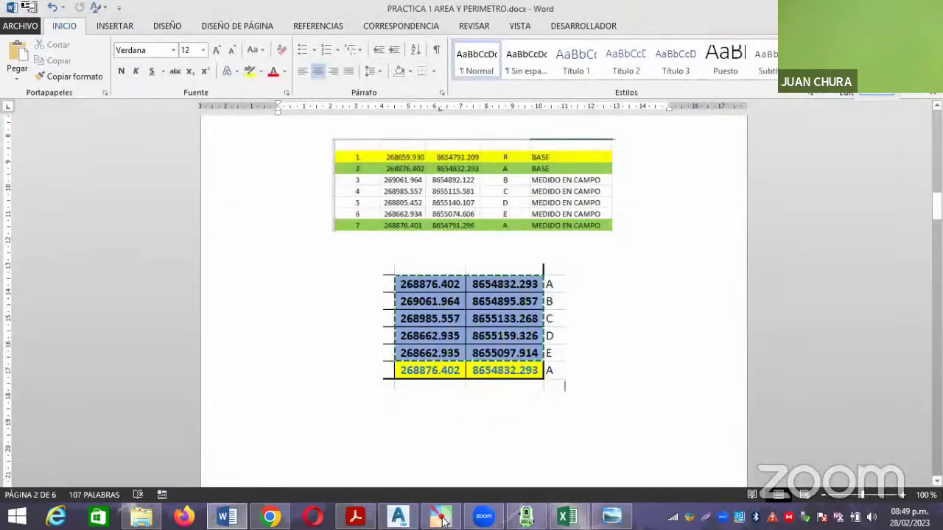
pyautogui.hotkey('ctrl', 's')
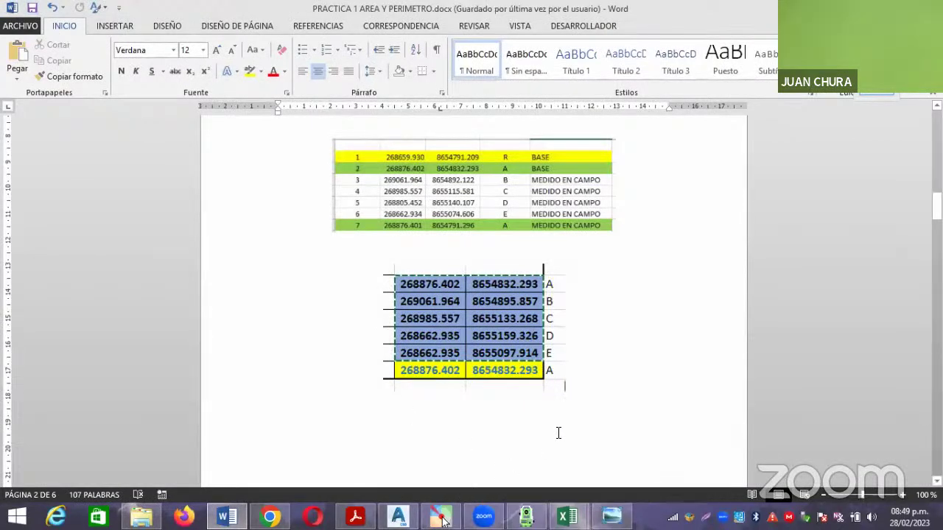
pyautogui.hotkey('alt', 'Tab')
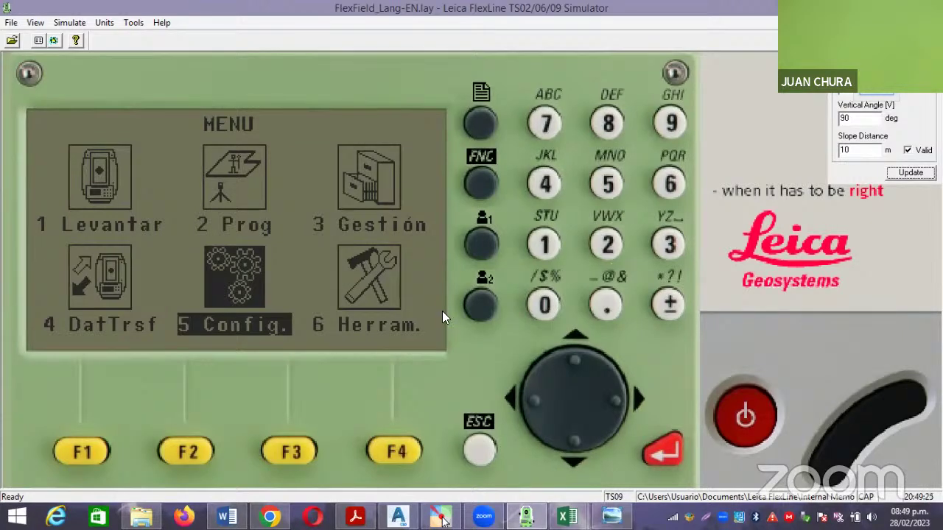
# Open 3 Gestión from the main menu and show the Base fixed-point list.
pyautogui.click(576, 357)
pyautogui.click(627, 399)
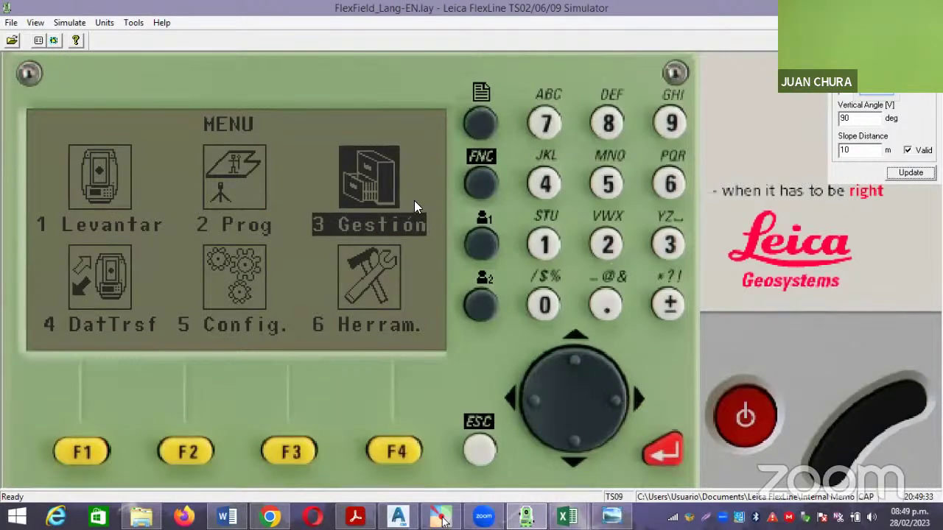
pyautogui.click(667, 453)
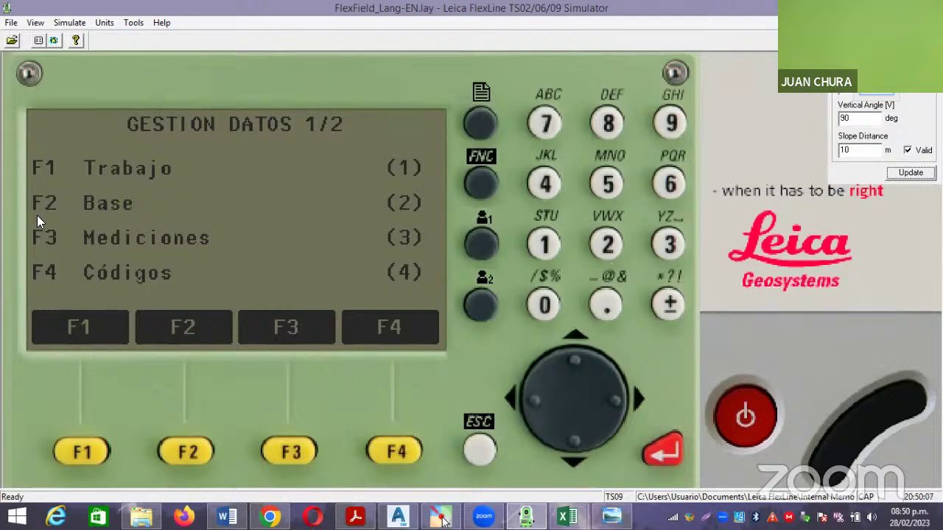
pyautogui.click(186, 452)
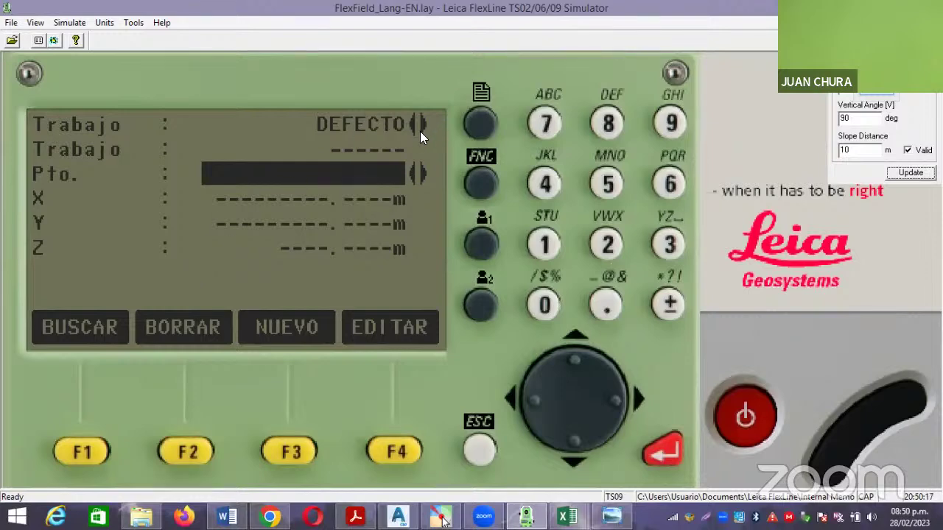
# Cycle the job back to DEFECTO and start a NUEVA BASE point entry.
pyautogui.click(578, 352)
pyautogui.click(623, 402)
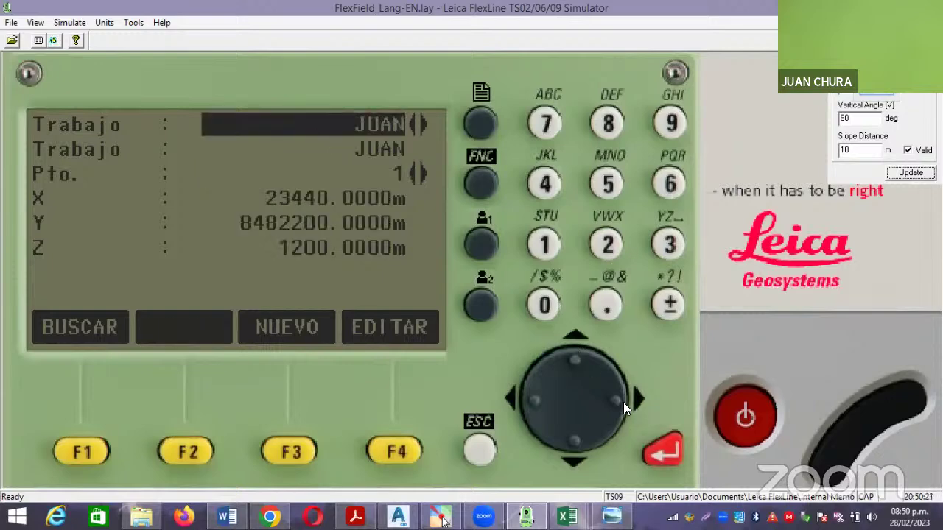
pyautogui.click(622, 402)
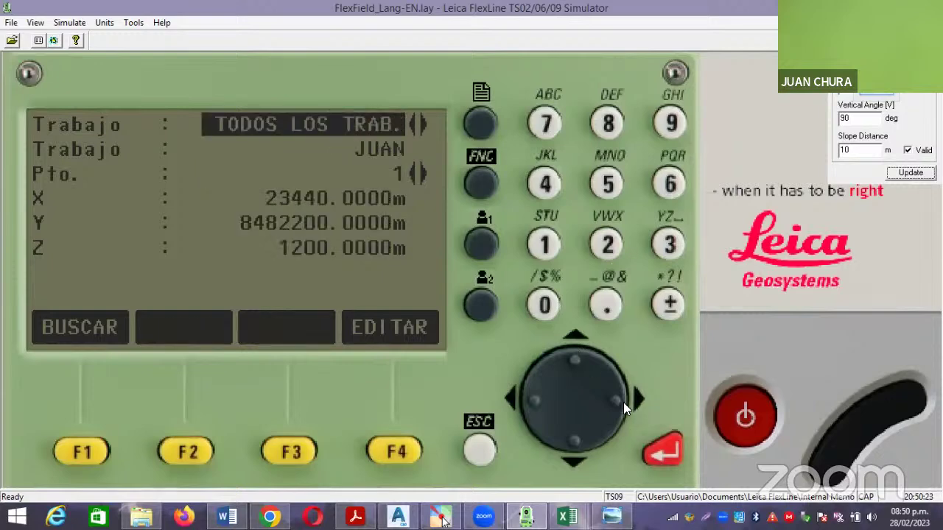
pyautogui.click(623, 402)
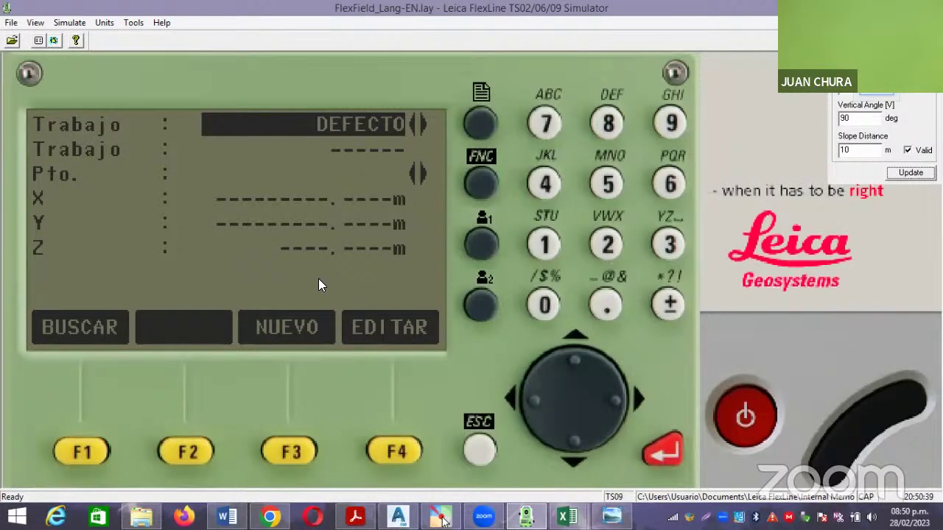
pyautogui.click(576, 441)
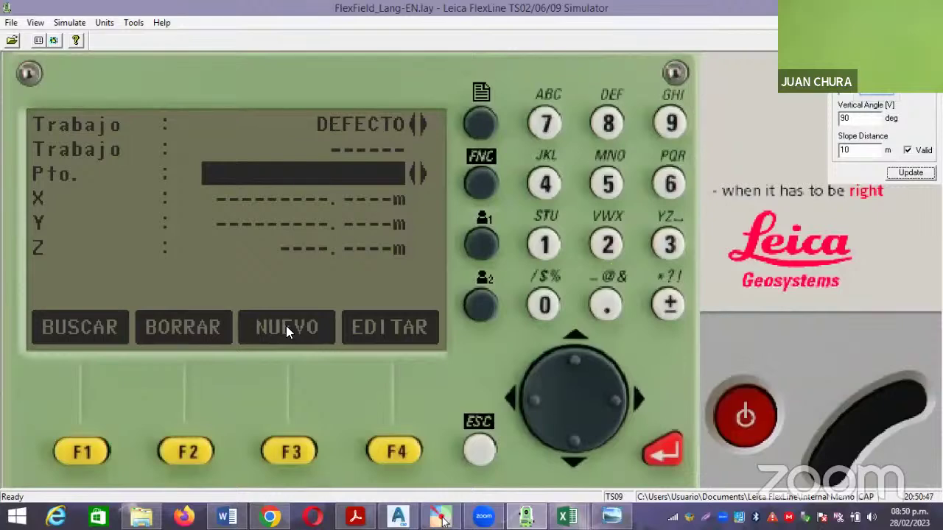
pyautogui.click(290, 452)
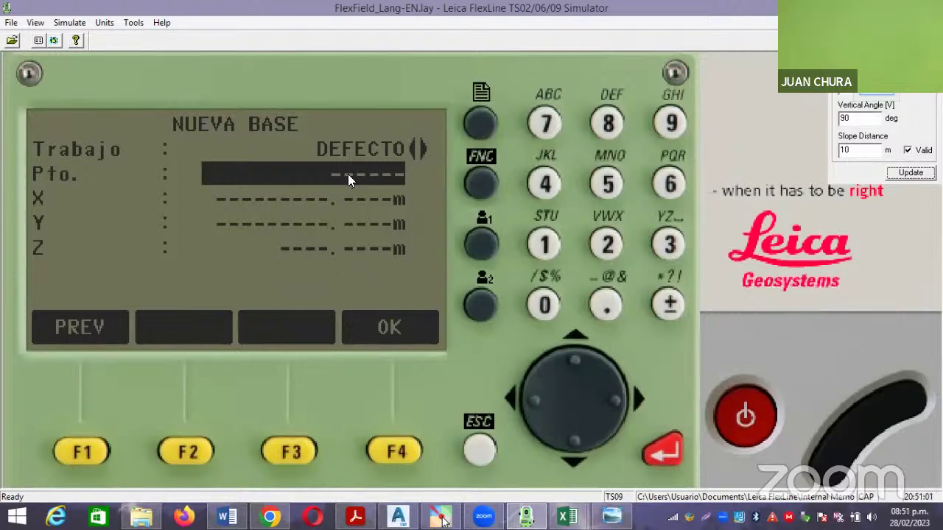
# Enter 1 as the new base point number, then bring up the COORDENADAS workbook.
pyautogui.click(544, 243)
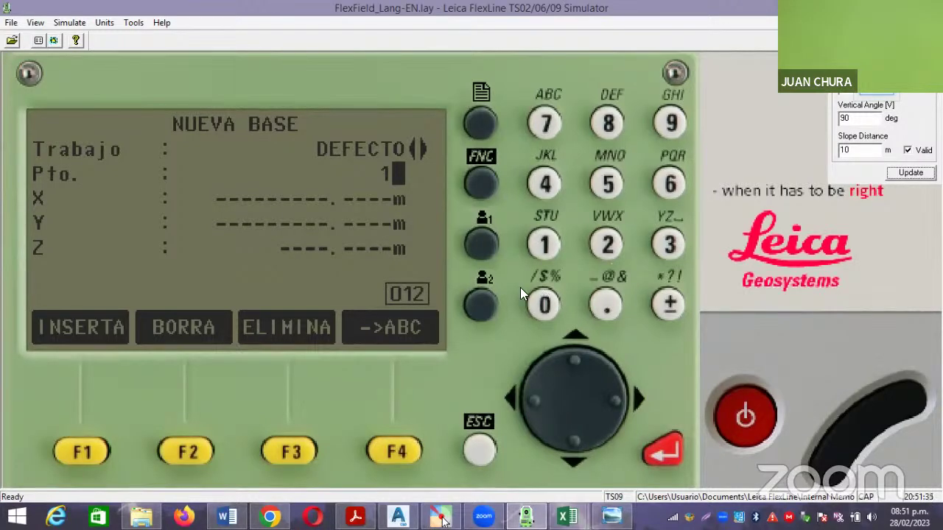
pyautogui.click(663, 455)
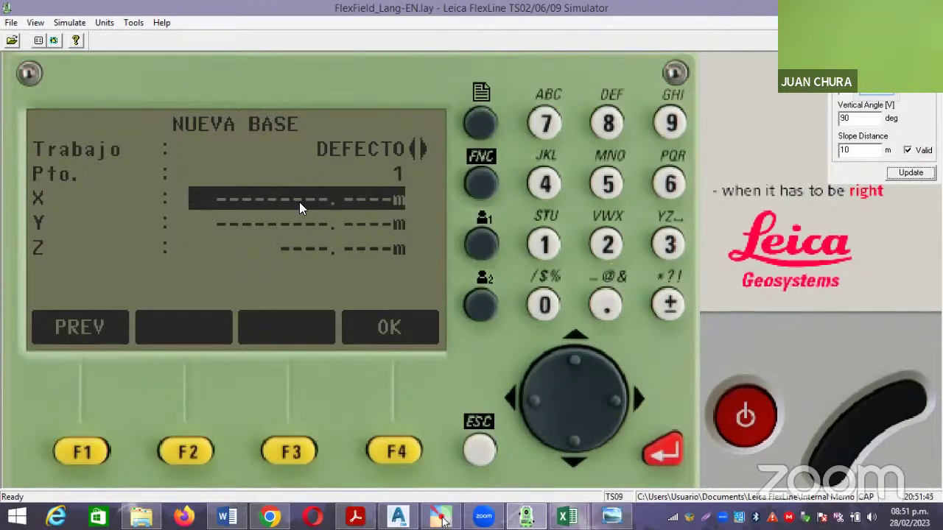
pyautogui.moveTo(567, 515)
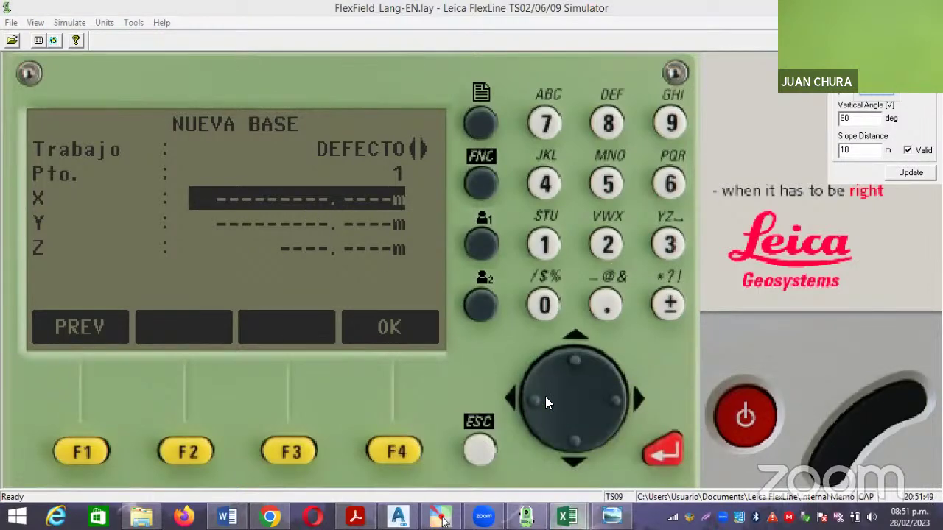
pyautogui.hotkey('alt', 'Tab')
pyautogui.click(589, 350)
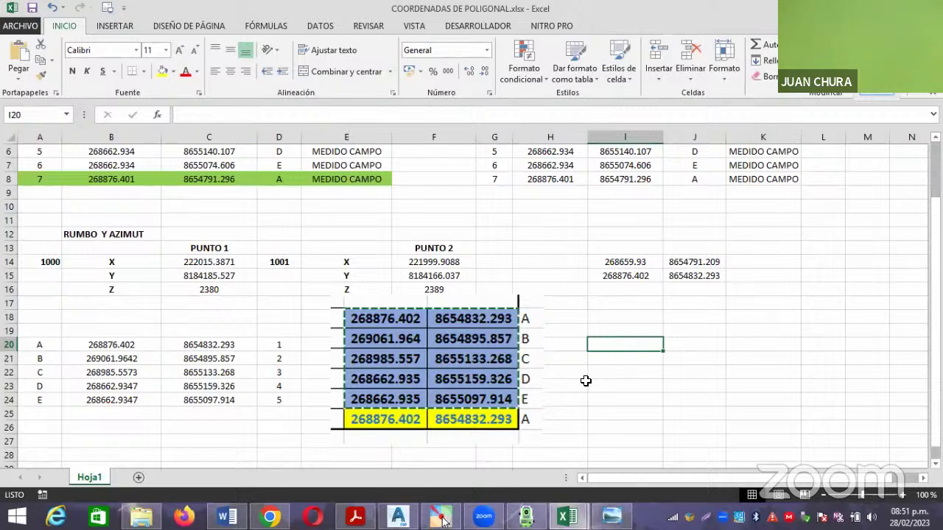
# Nudge the coordinate table picture up over row 16 in Excel, then go back to the simulator.
pyautogui.click(406, 360)
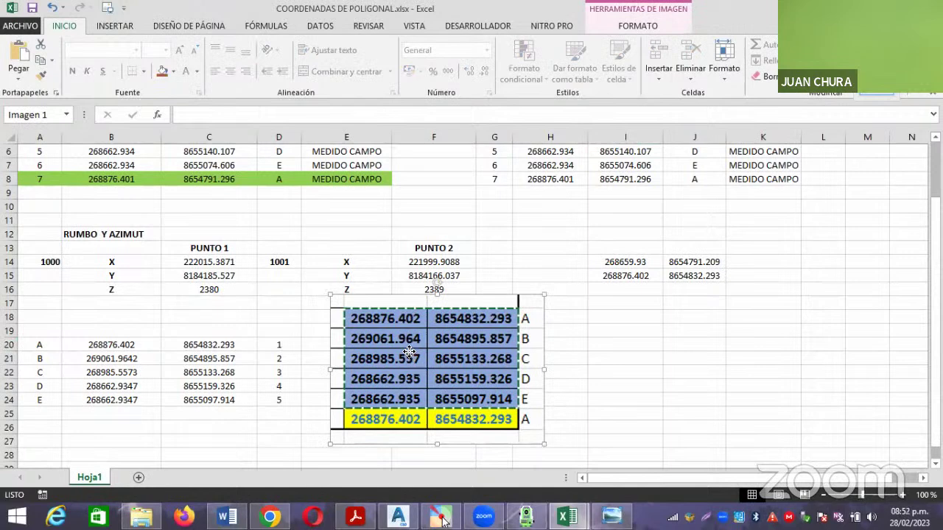
pyautogui.moveTo(408, 361); pyautogui.dragTo(409, 354)
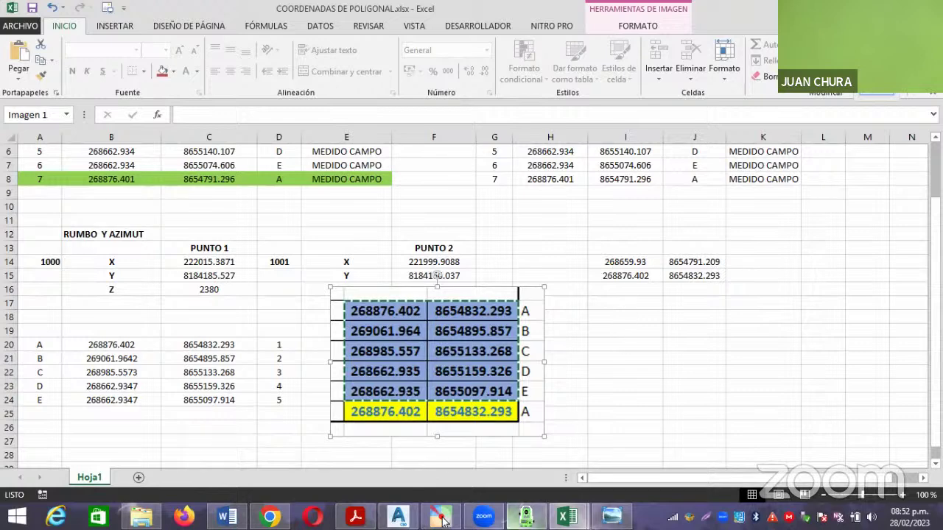
pyautogui.click(526, 517)
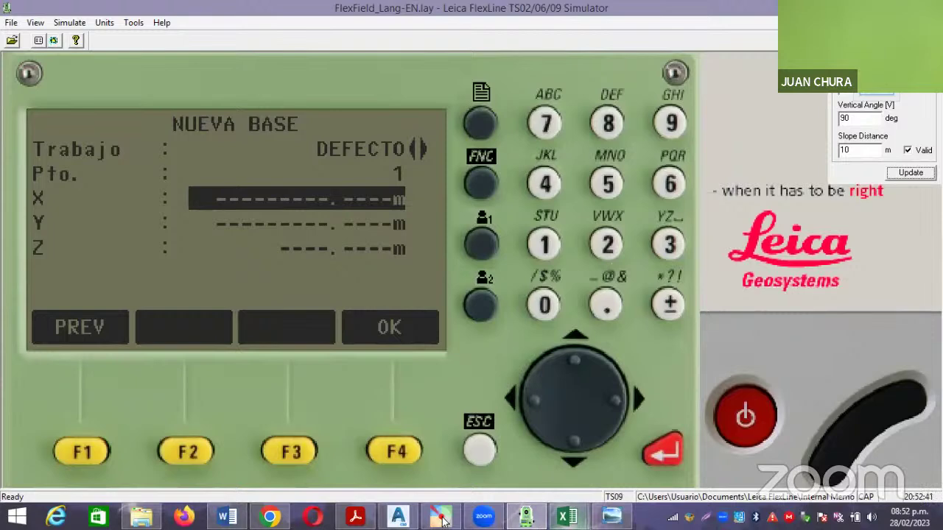
# Shift the Excel coordinate table picture slightly left and up, then return to the simulator.
pyautogui.moveTo(567, 518)
pyautogui.click(532, 471)
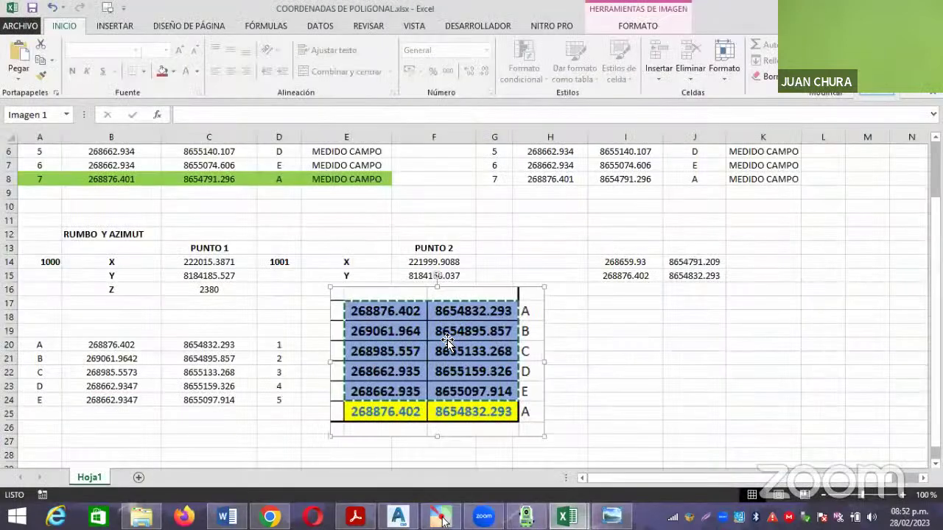
pyautogui.click(587, 372)
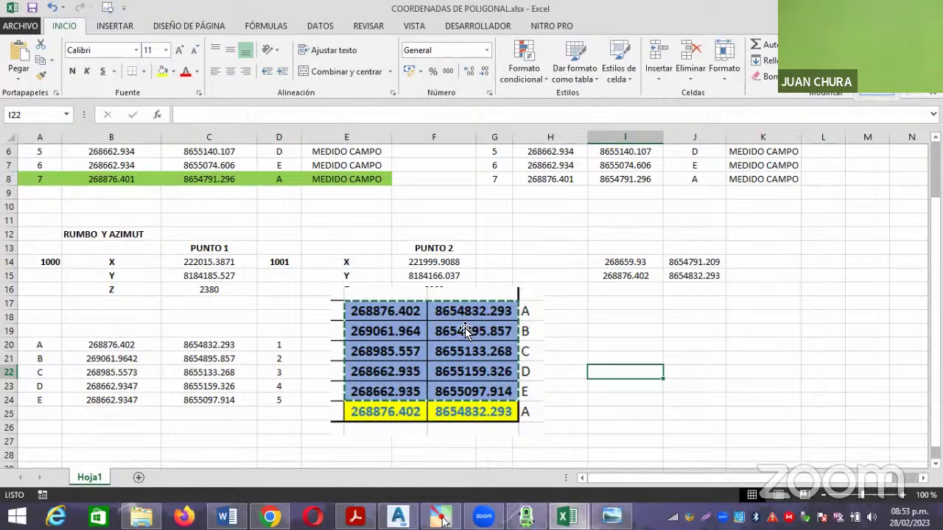
pyautogui.moveTo(465, 331); pyautogui.dragTo(459, 329)
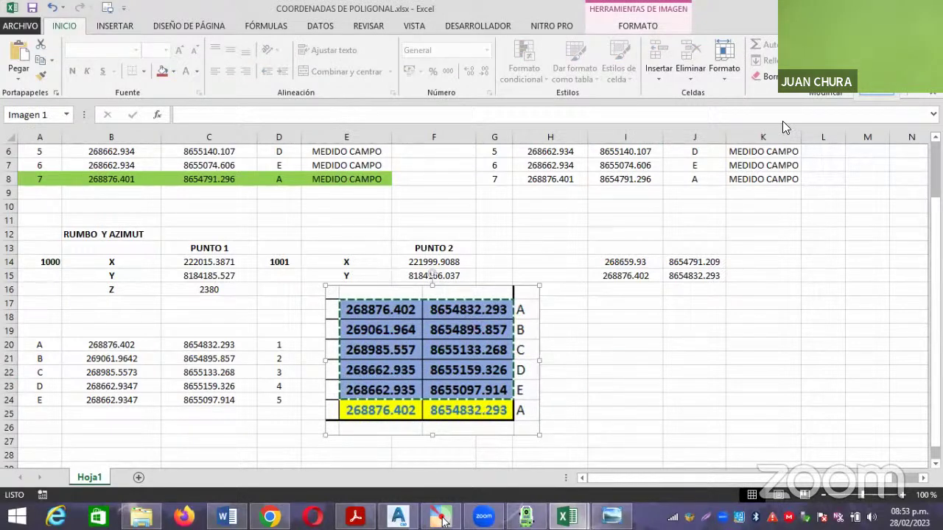
pyautogui.click(509, 464)
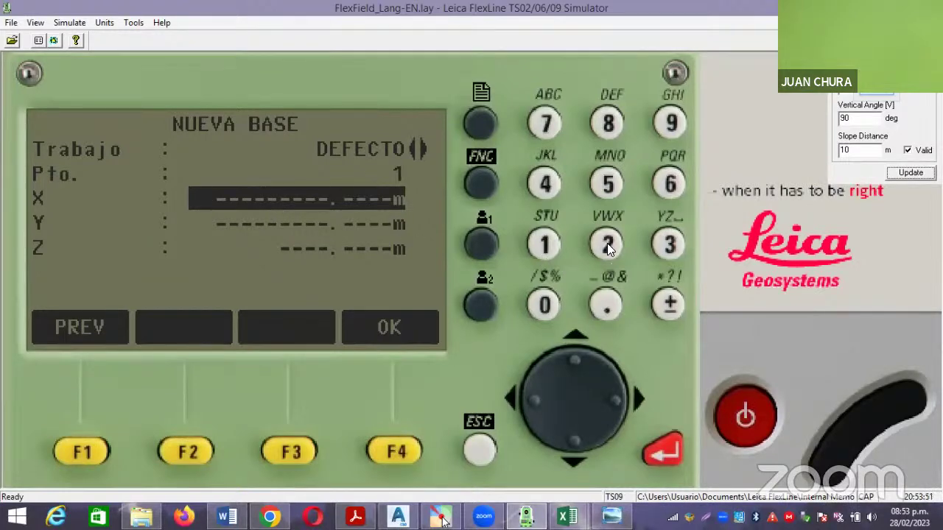
pyautogui.click(567, 515)
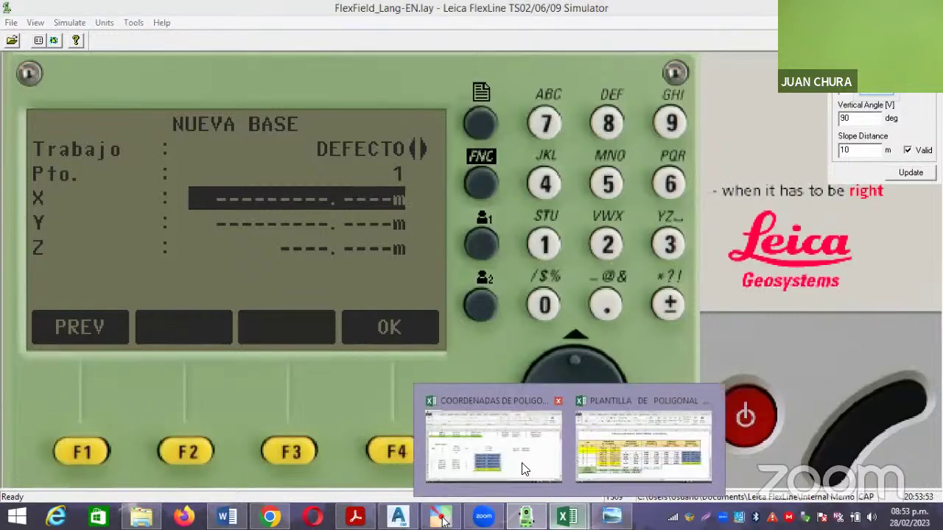
pyautogui.click(517, 462)
pyautogui.click(626, 389)
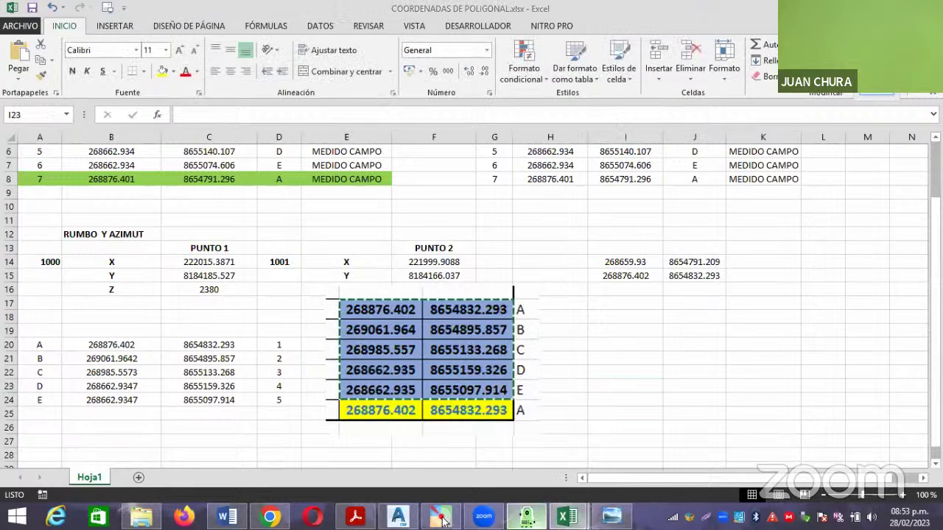
pyautogui.click(525, 515)
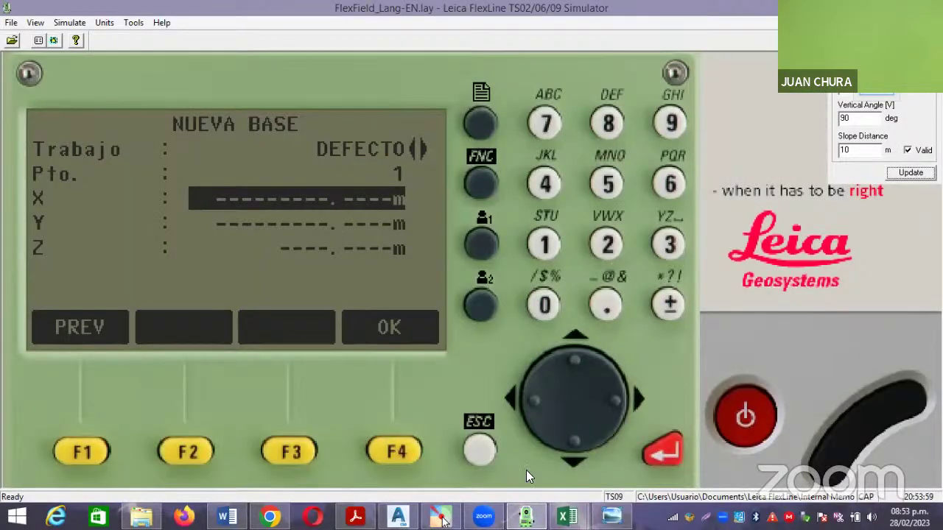
pyautogui.moveTo(567, 515)
pyautogui.click(519, 445)
pyautogui.click(568, 414)
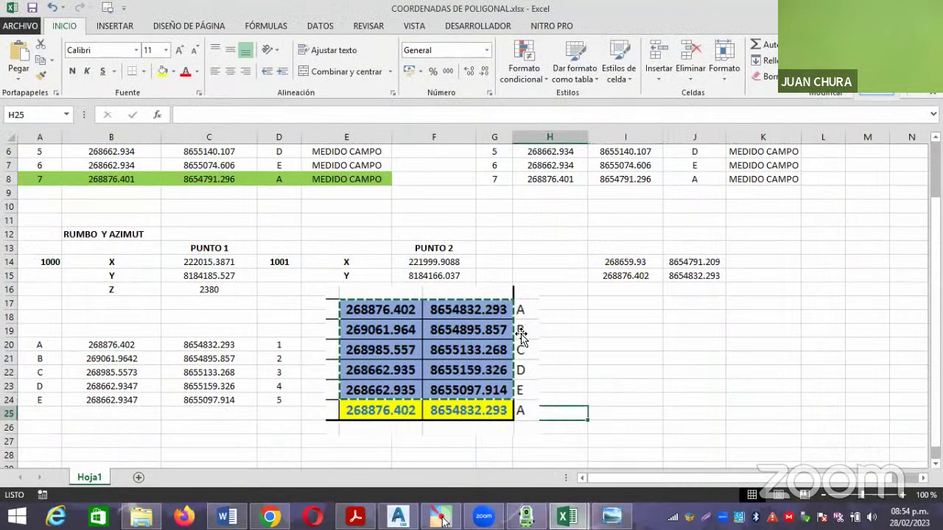
pyautogui.moveTo(441, 519)
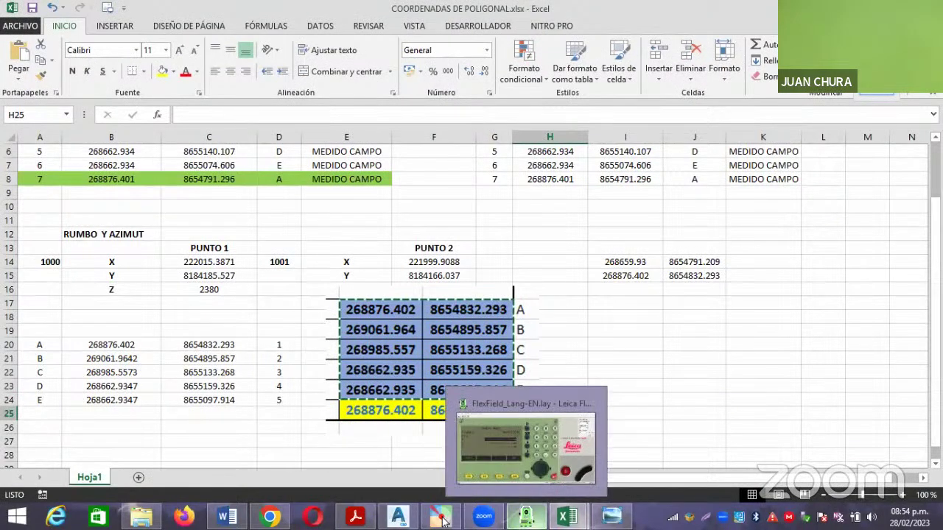
pyautogui.click(518, 390)
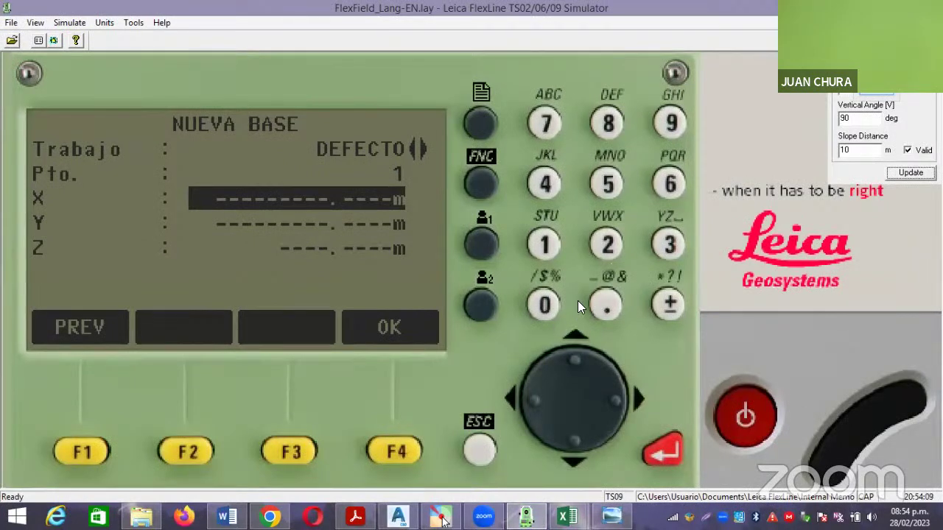
# Enter X = 268876.402 for base point 1 on the keypad.
pyautogui.click(608, 247)
pyautogui.click(671, 184)
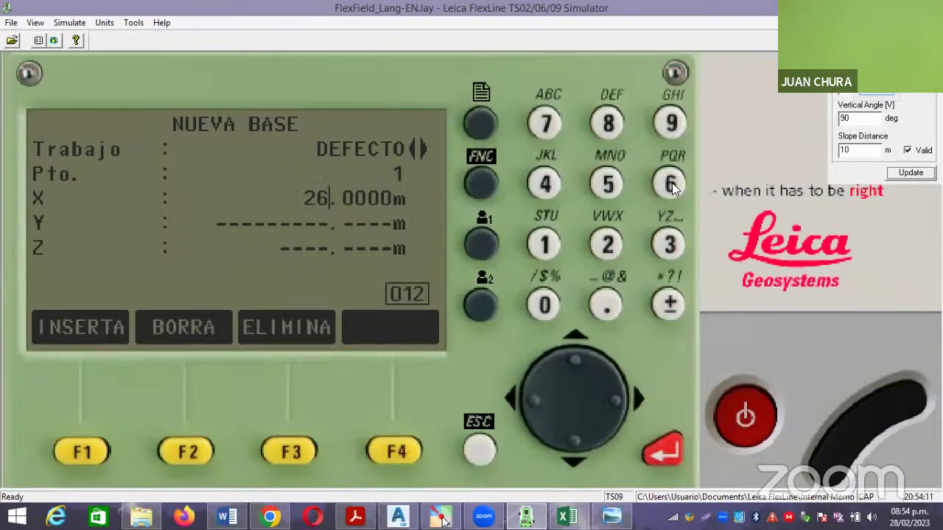
pyautogui.click(608, 124)
pyautogui.click(609, 124)
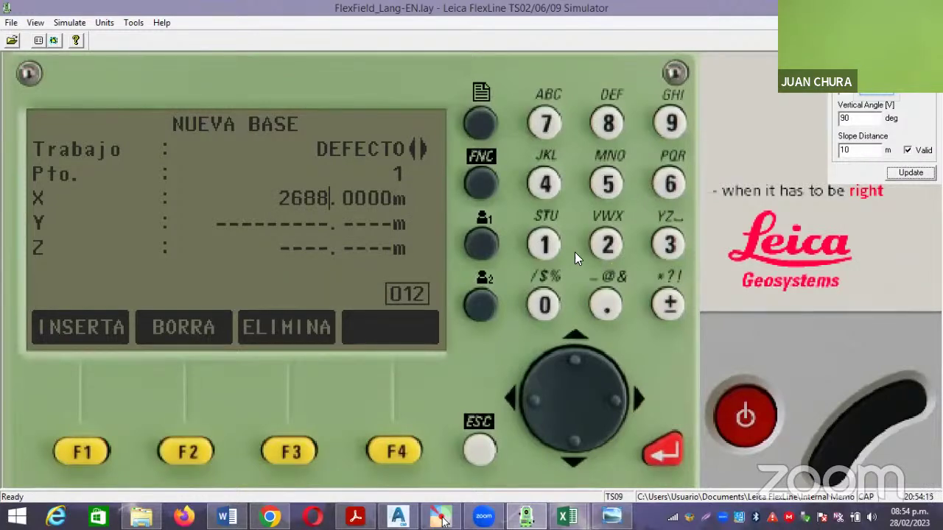
pyautogui.click(545, 124)
pyautogui.click(669, 184)
pyautogui.click(605, 305)
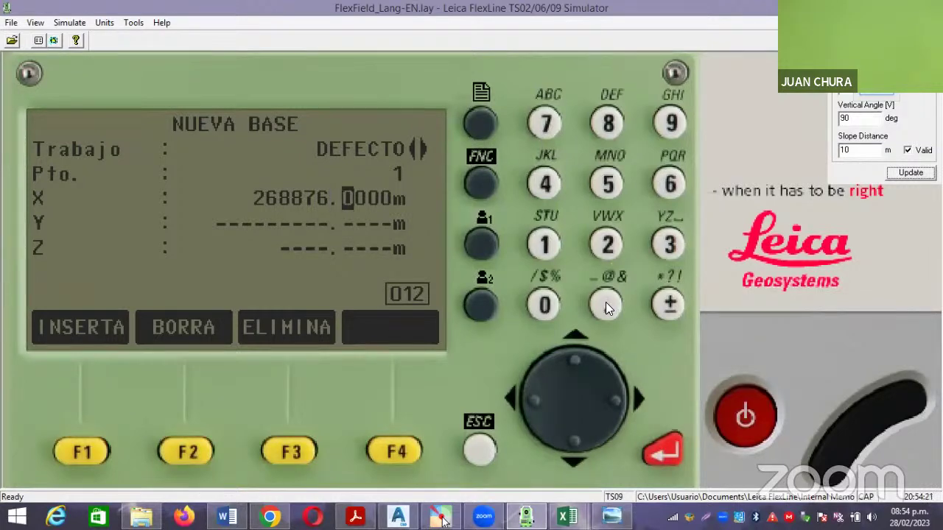
pyautogui.click(542, 181)
pyautogui.click(551, 297)
pyautogui.click(601, 243)
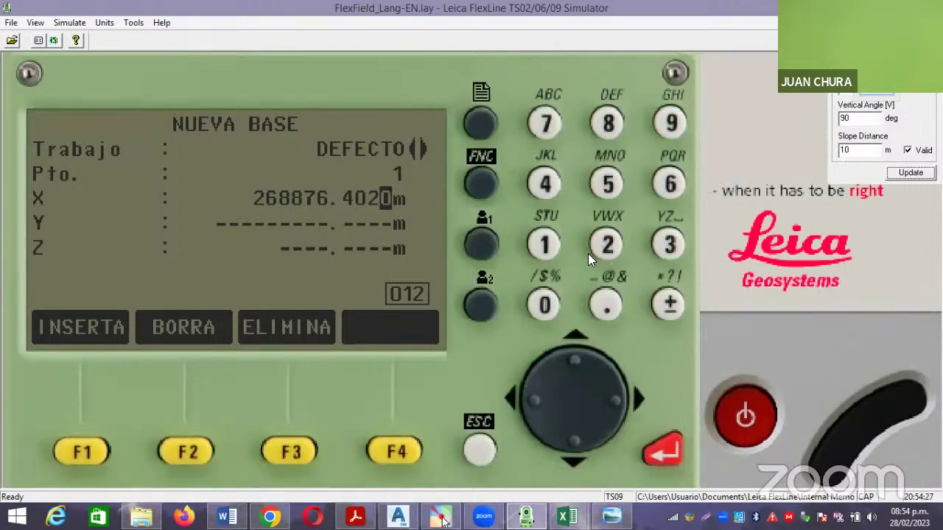
pyautogui.click(661, 450)
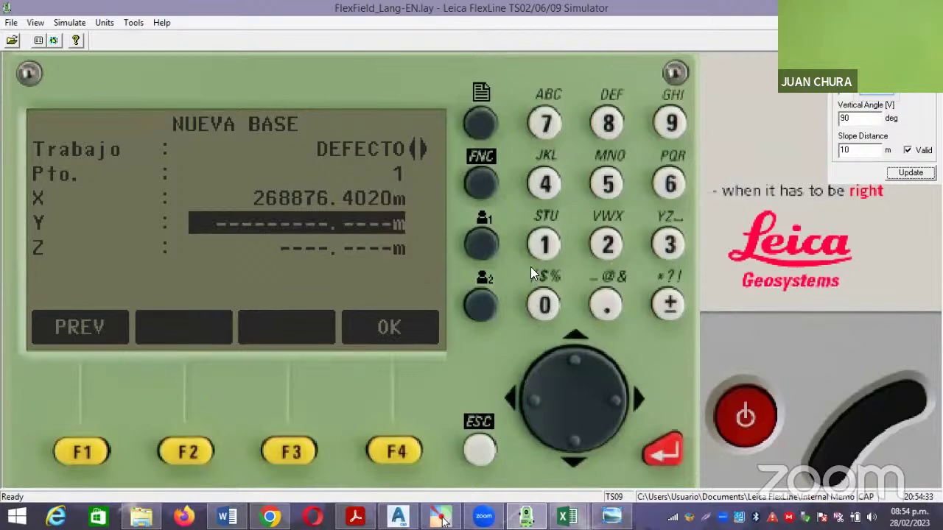
# Enter Y = 8654832.293 for base point 1 on the keypad.
pyautogui.click(609, 126)
pyautogui.click(667, 187)
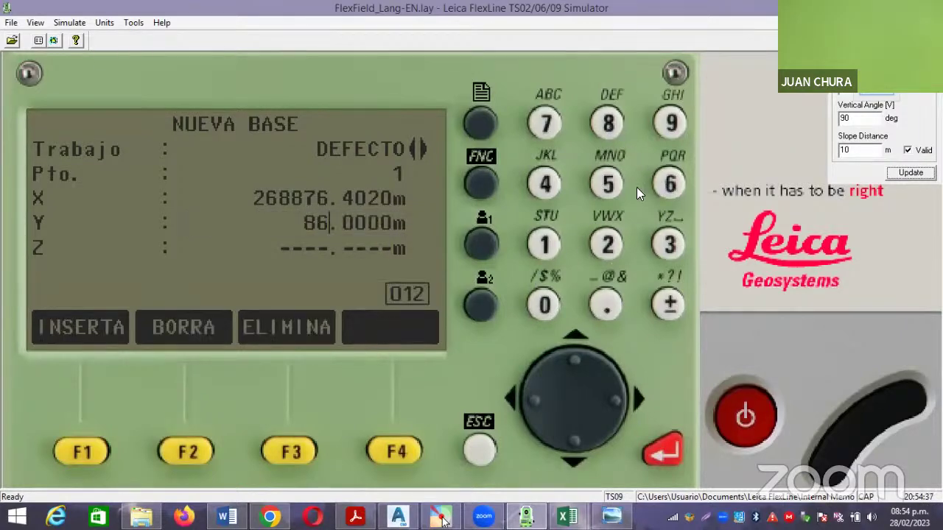
pyautogui.click(604, 184)
pyautogui.click(543, 183)
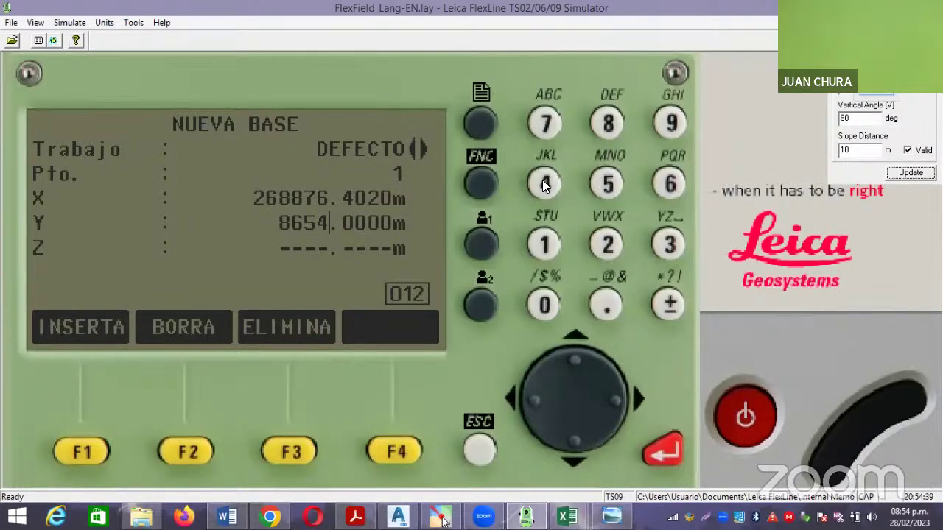
pyautogui.click(614, 147)
pyautogui.click(662, 245)
pyautogui.click(609, 244)
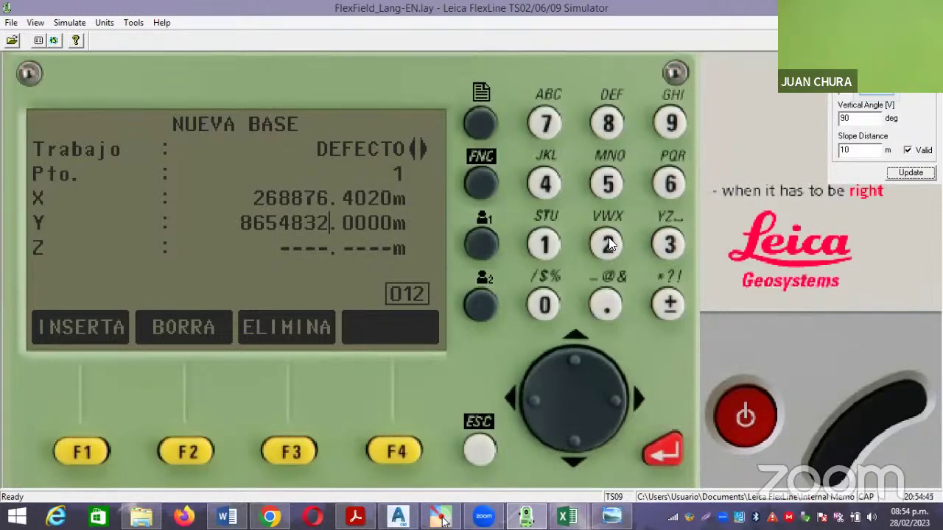
pyautogui.click(610, 306)
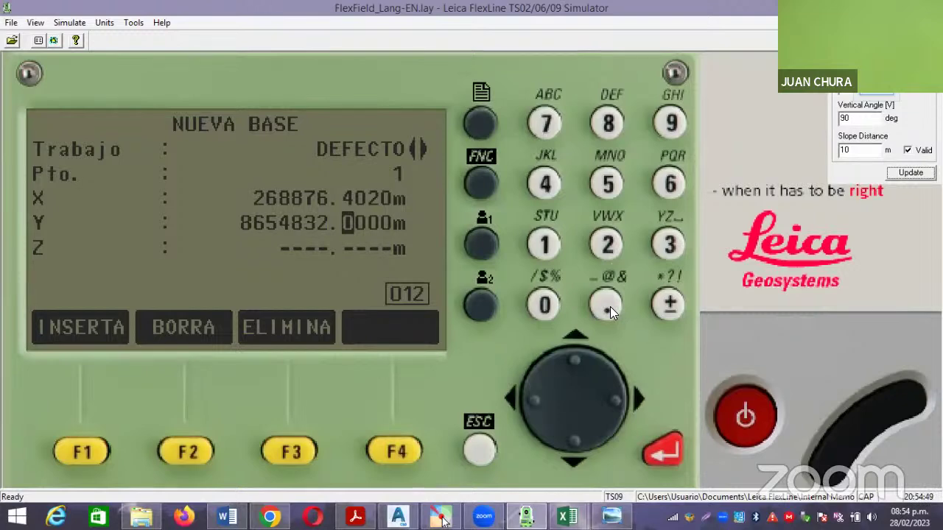
pyautogui.click(604, 245)
pyautogui.click(667, 126)
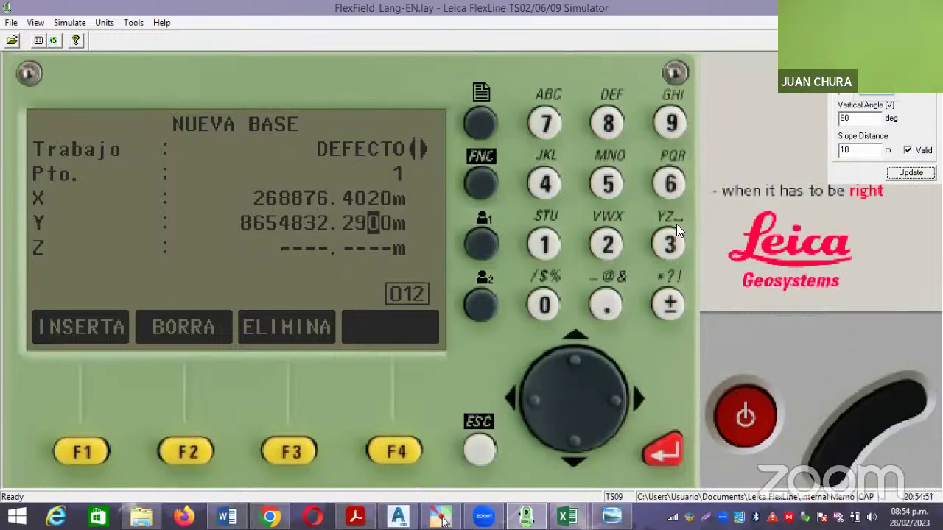
pyautogui.click(669, 245)
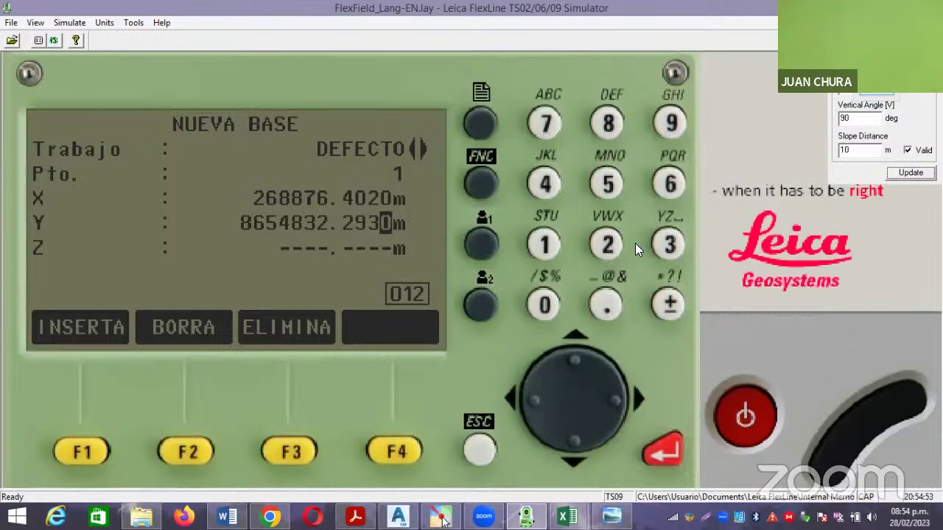
pyautogui.click(665, 452)
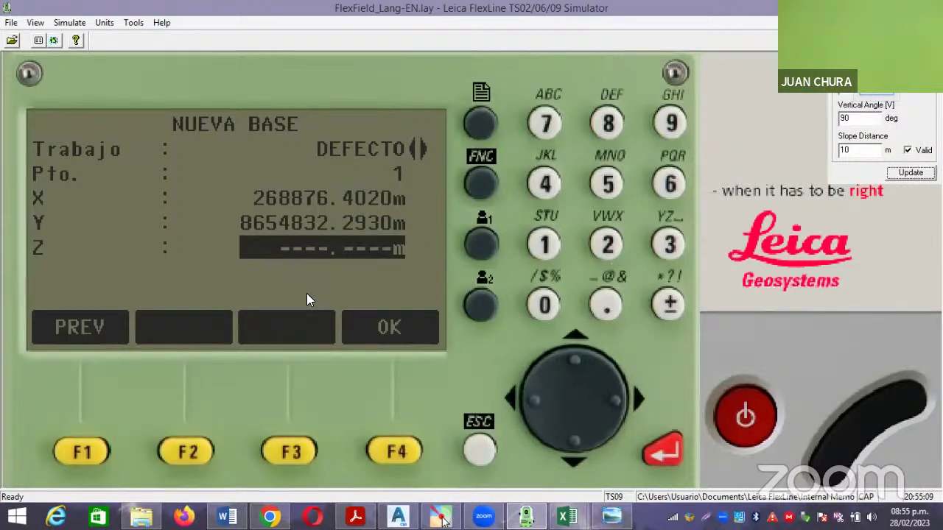
# Enter and confirm Z = 2500 m for base point 1 on the NUEVA BASE form.
pyautogui.click(607, 243)
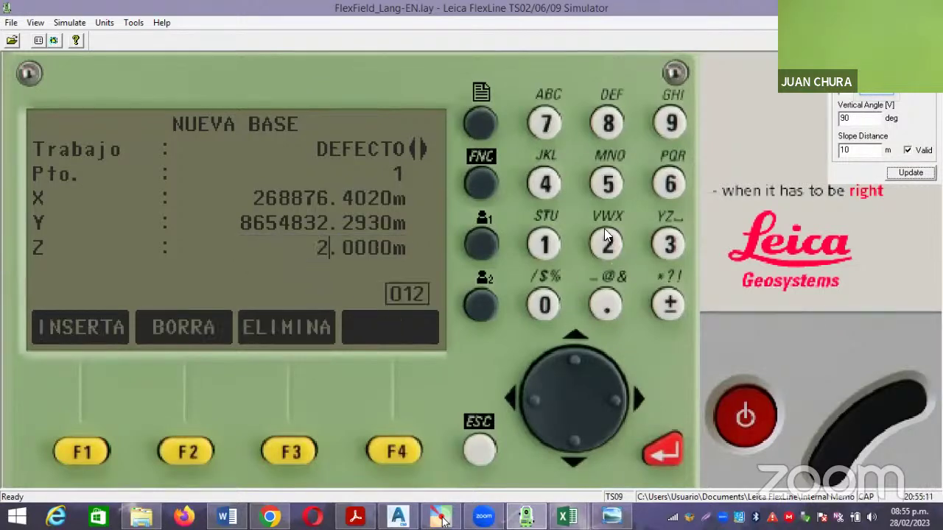
pyautogui.click(609, 186)
pyautogui.click(540, 304)
pyautogui.click(540, 303)
pyautogui.click(667, 454)
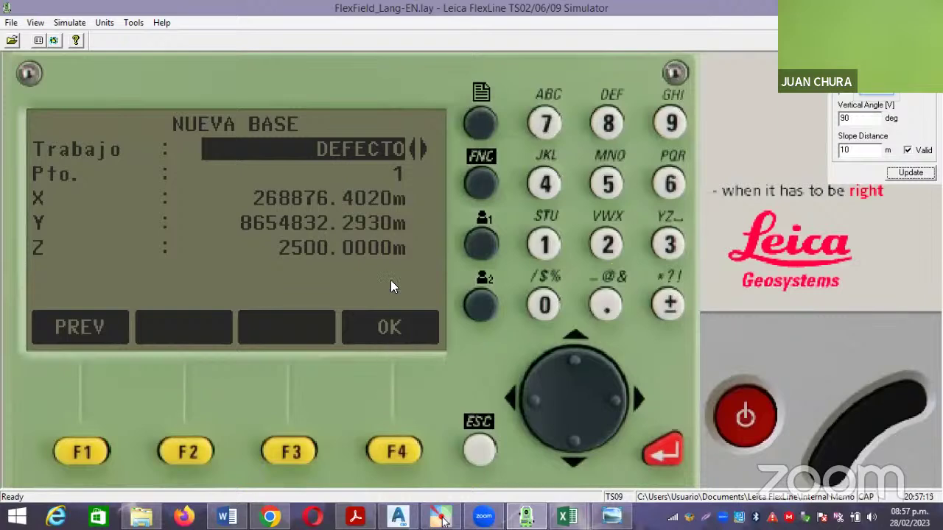
pyautogui.click(391, 174)
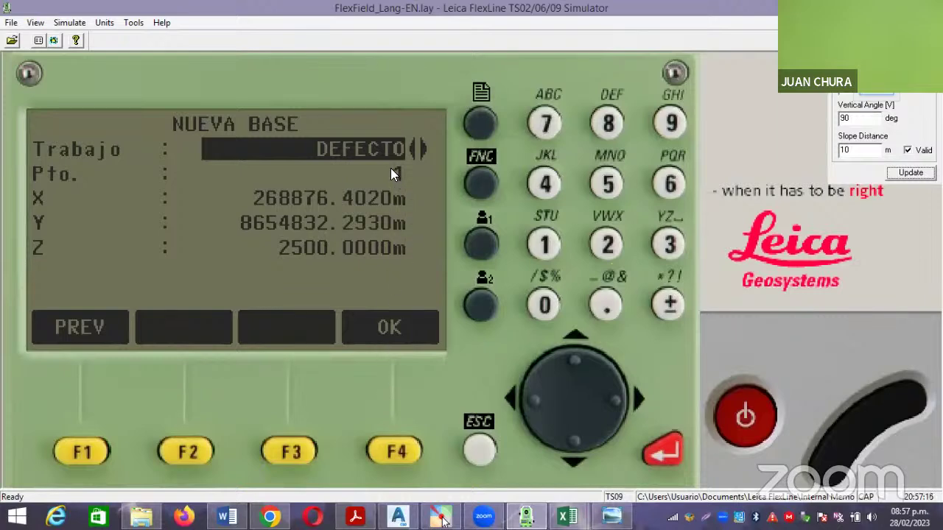
# Store base point 1, then change the point number to 2 and confirm it.
pyautogui.click(395, 453)
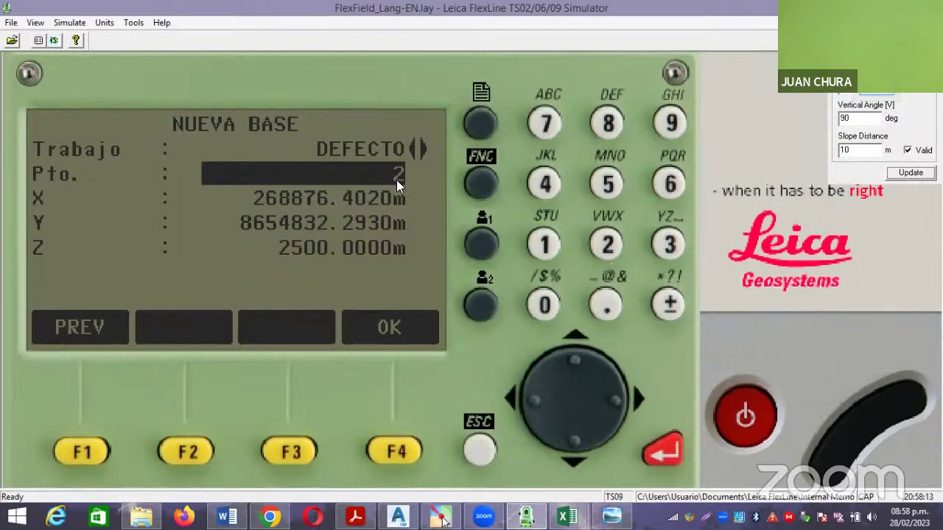
pyautogui.click(666, 454)
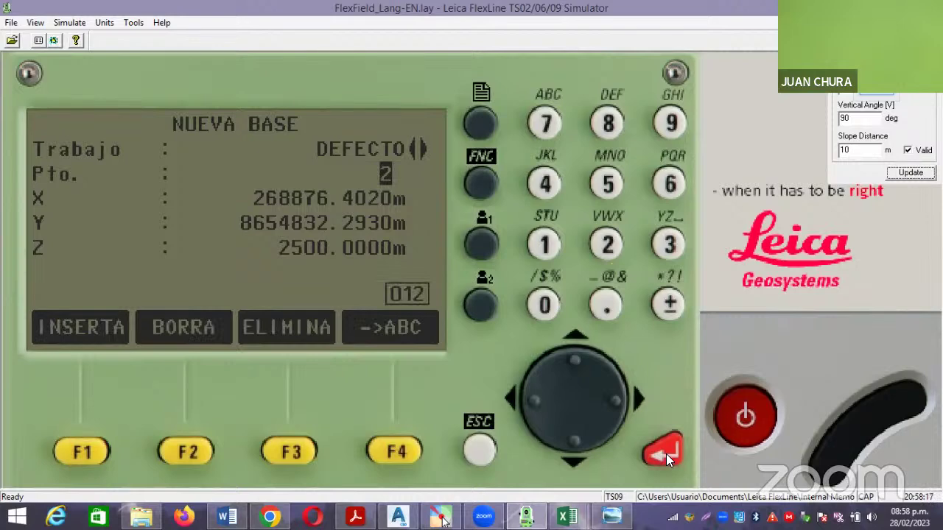
pyautogui.click(576, 442)
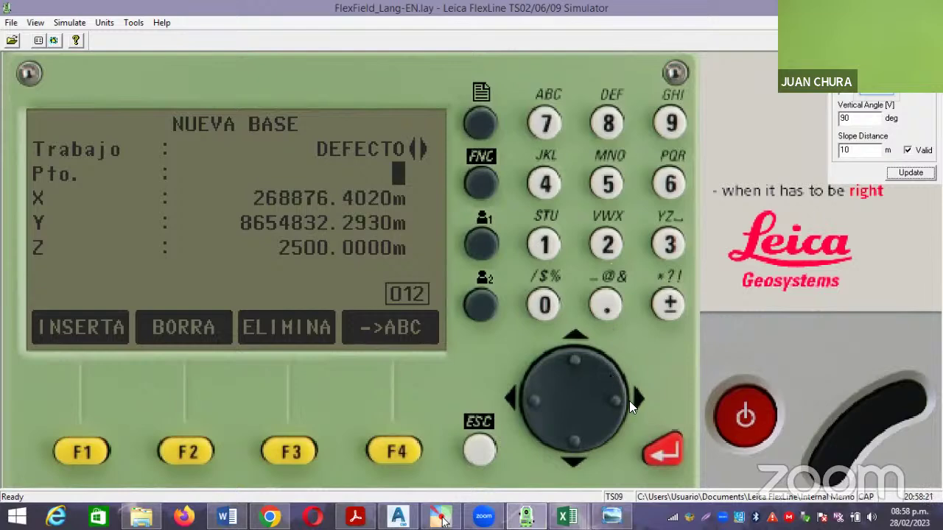
pyautogui.click(603, 240)
pyautogui.click(661, 455)
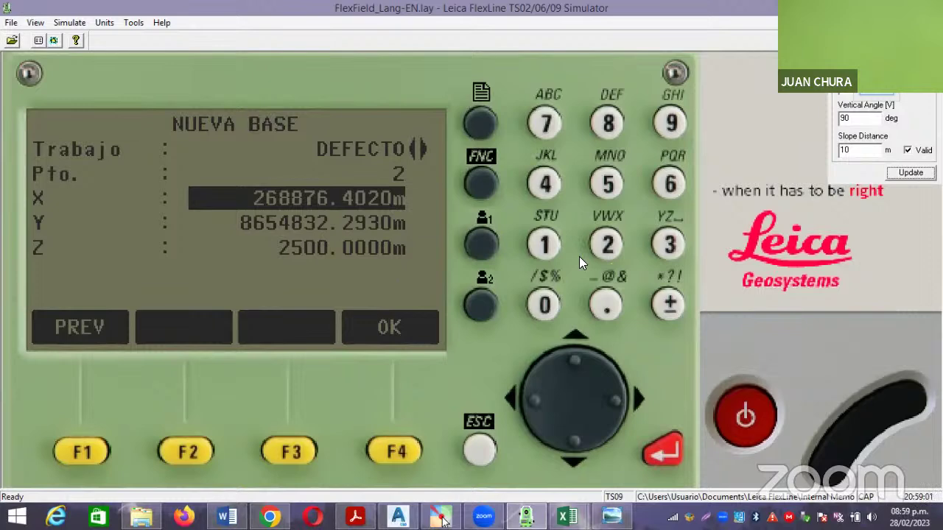
# Enter X = 269061.964 m for base point 2.
pyautogui.click(607, 244)
pyautogui.click(670, 186)
pyautogui.click(668, 127)
pyautogui.click(544, 303)
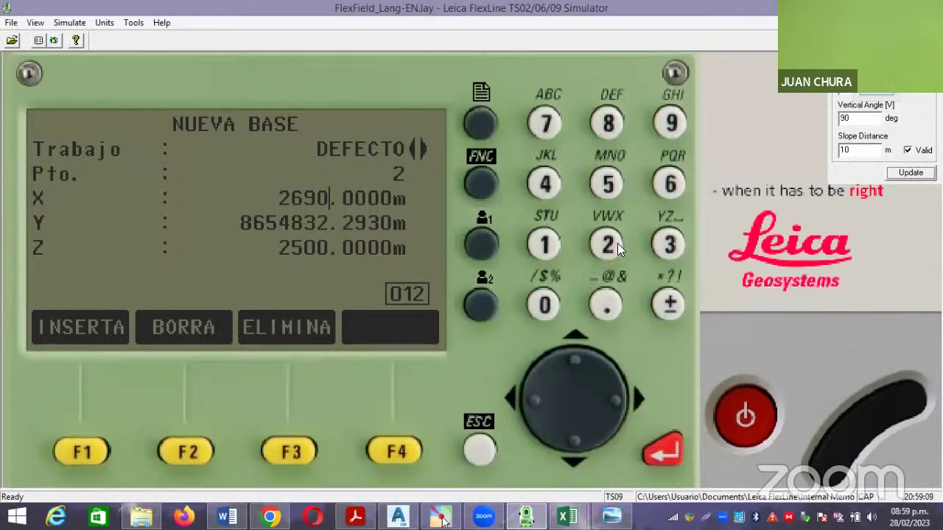
pyautogui.click(671, 185)
pyautogui.click(551, 245)
pyautogui.click(604, 305)
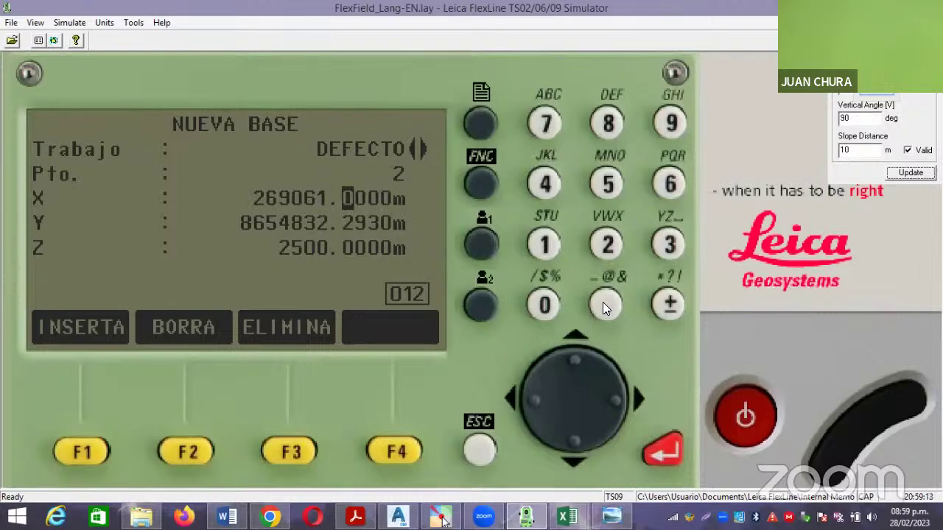
pyautogui.click(667, 137)
pyautogui.click(671, 187)
pyautogui.click(545, 186)
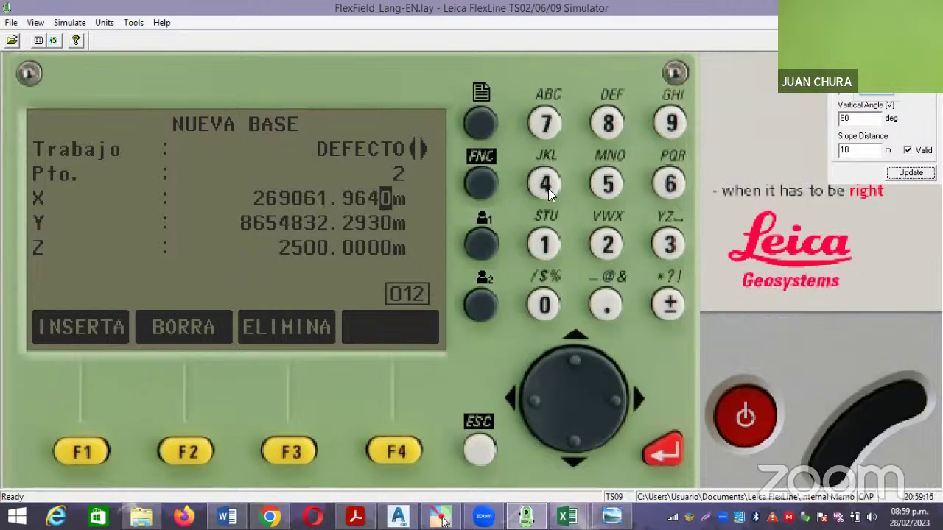
pyautogui.click(665, 453)
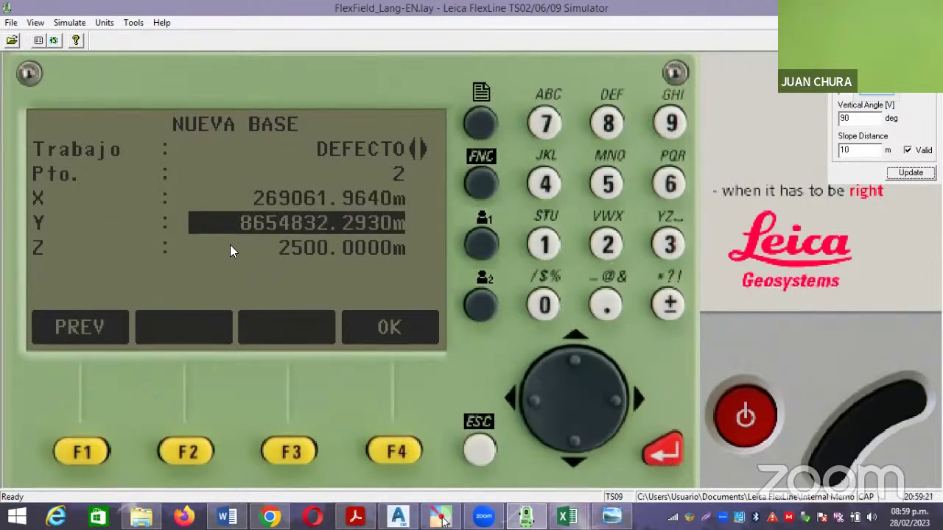
# Enter Y = 8654895.857 m for base point 2.
pyautogui.click(608, 123)
pyautogui.click(670, 184)
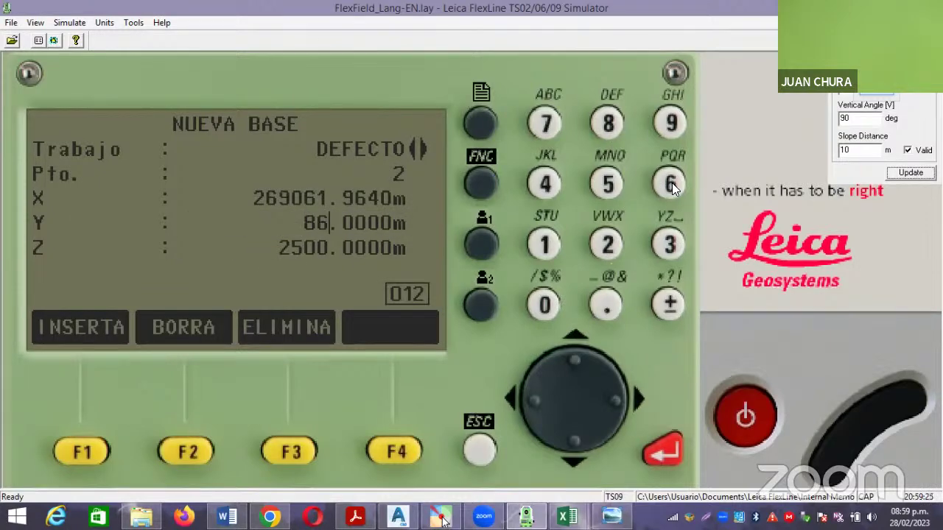
pyautogui.click(608, 183)
pyautogui.click(542, 183)
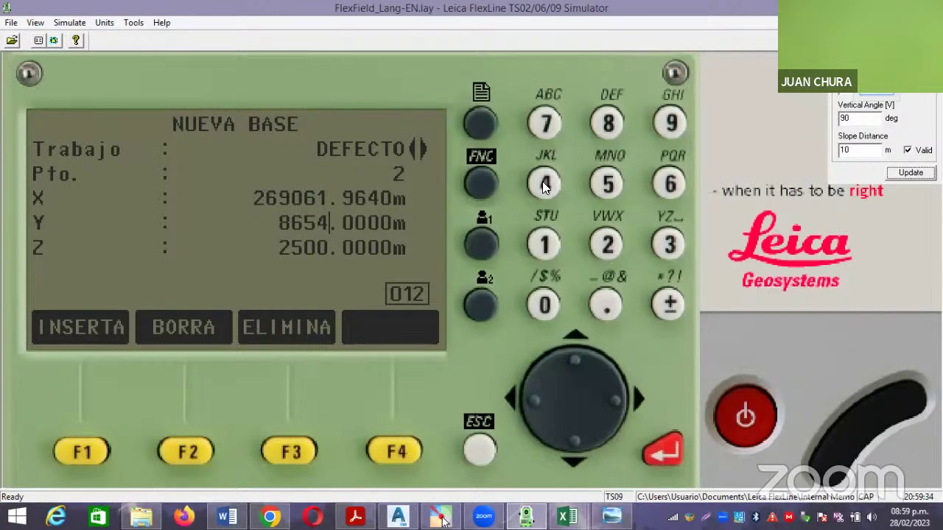
pyautogui.click(608, 124)
pyautogui.click(670, 123)
pyautogui.click(610, 184)
pyautogui.click(609, 304)
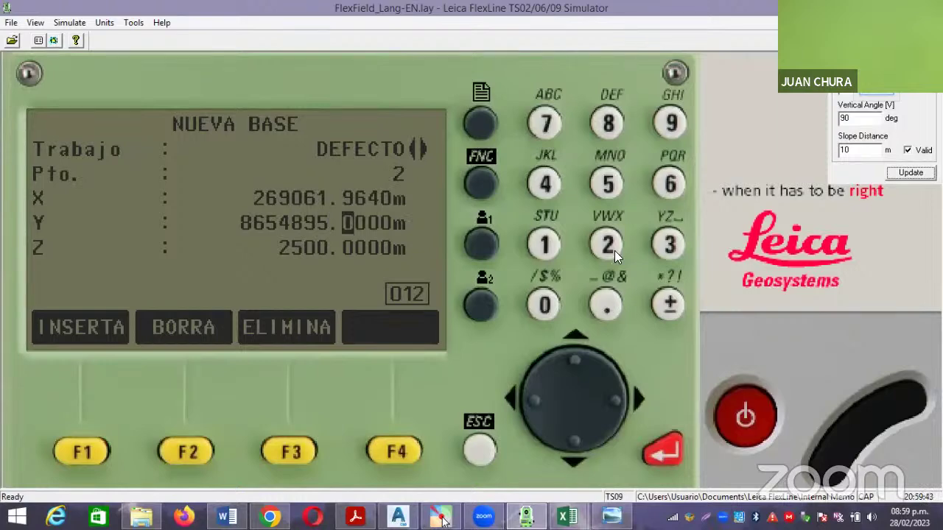
pyautogui.click(604, 134)
pyautogui.write('57')
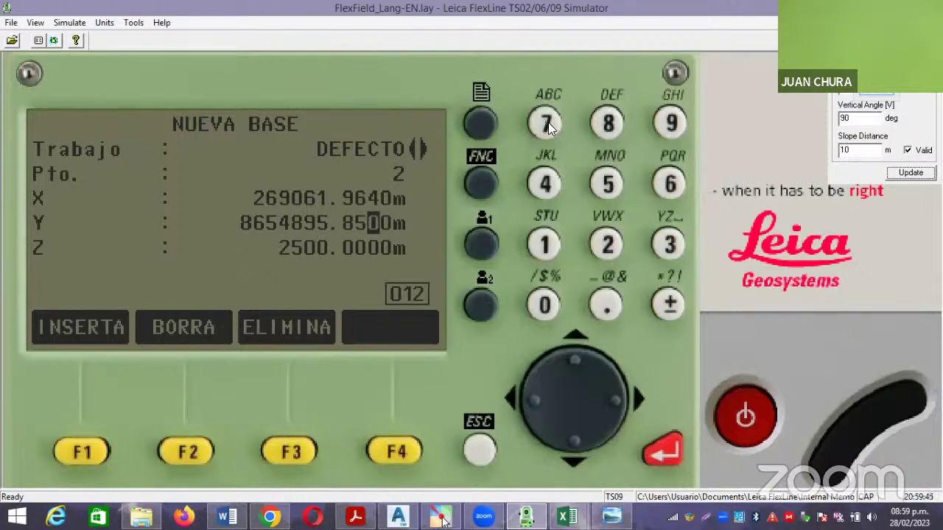
pyautogui.click(663, 452)
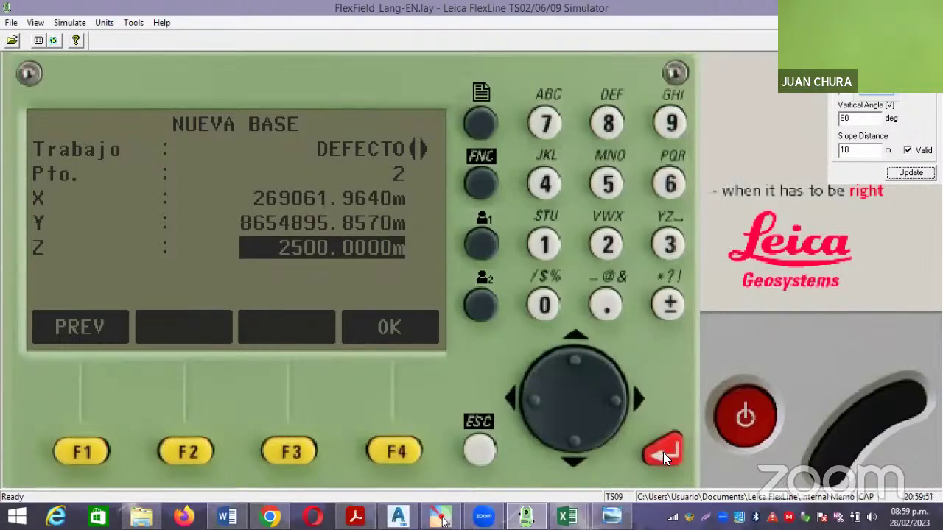
# Keep Z at 2500 m, store base point 2, and confirm point number 3.
pyautogui.click(663, 452)
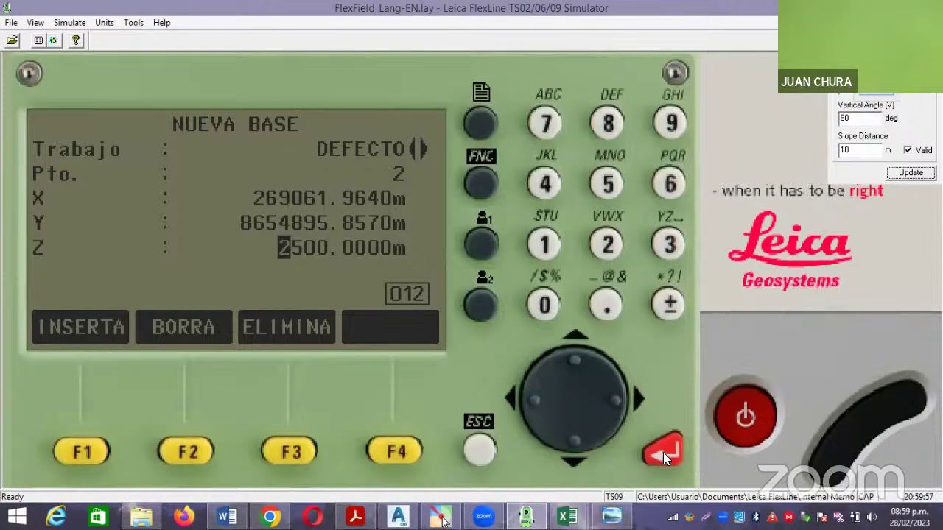
pyautogui.click(663, 452)
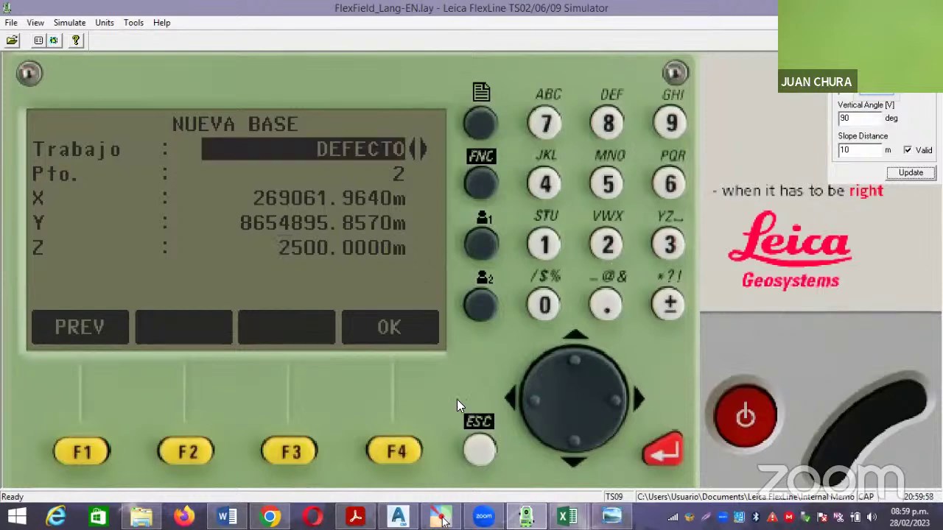
pyautogui.click(401, 450)
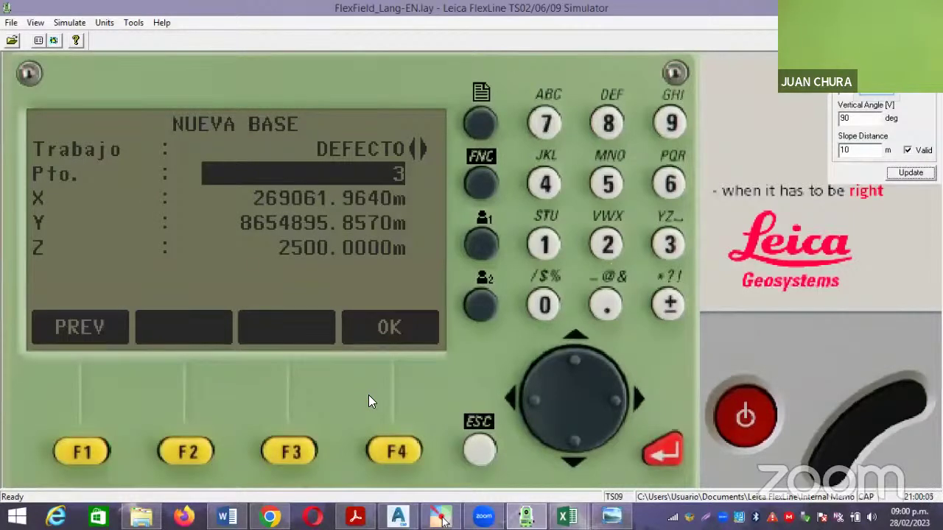
pyautogui.click(664, 449)
pyautogui.click(664, 449)
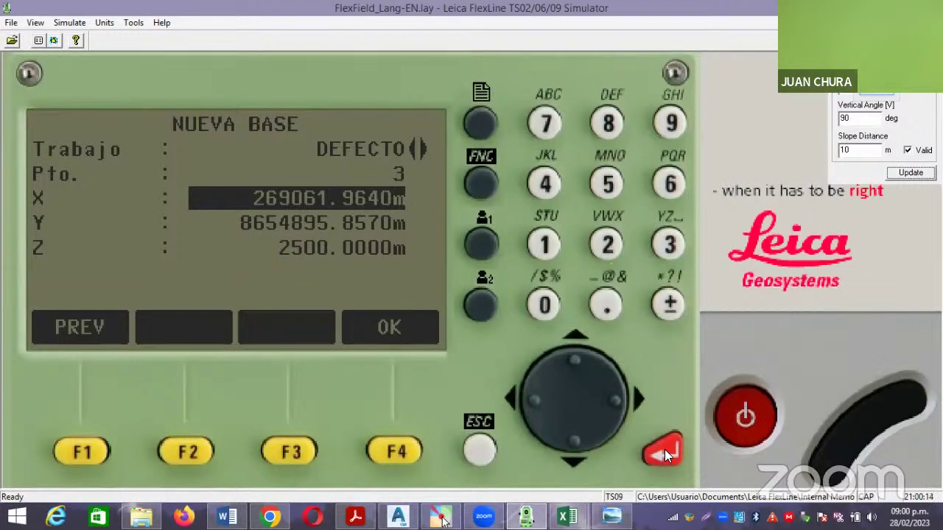
# Enter X = 268985.557 m for base point 3.
pyautogui.click(607, 249)
pyautogui.click(667, 184)
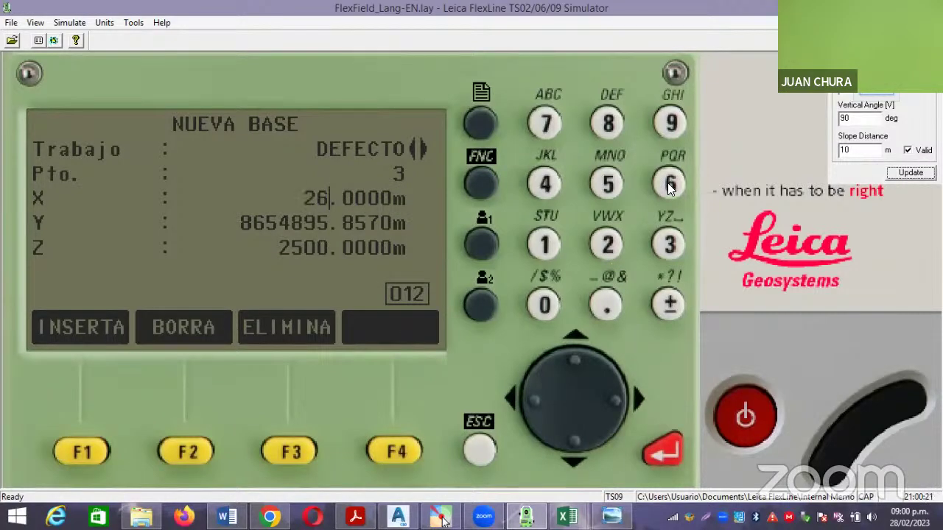
pyautogui.click(669, 125)
pyautogui.click(606, 125)
pyautogui.click(609, 181)
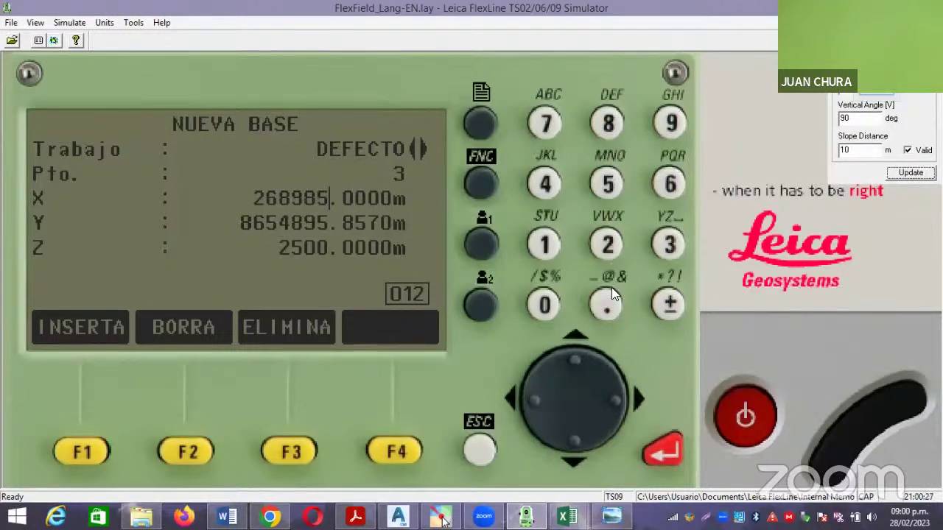
pyautogui.click(607, 306)
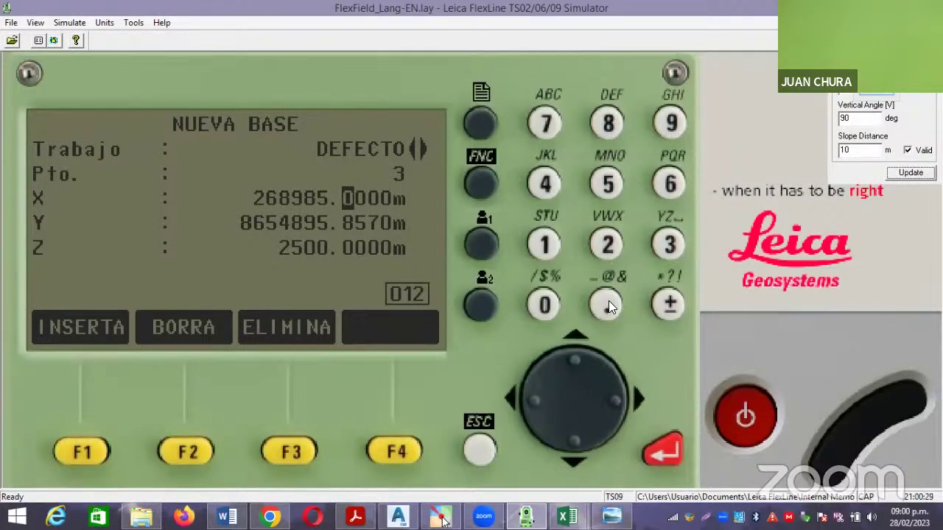
pyautogui.click(608, 184)
pyautogui.click(607, 184)
pyautogui.click(545, 125)
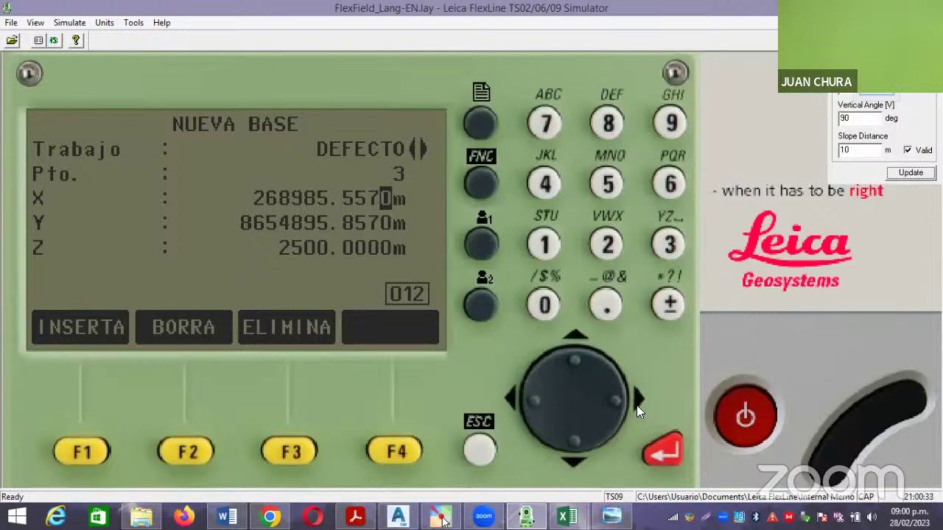
pyautogui.click(667, 455)
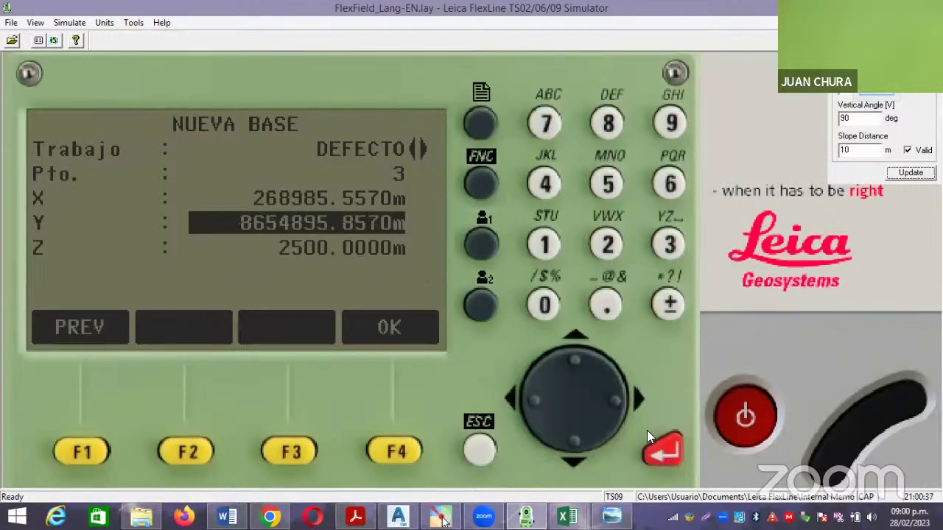
# Enter Y = 8655133.268 m for base point 3 and store the point.
pyautogui.click(605, 125)
pyautogui.click(672, 186)
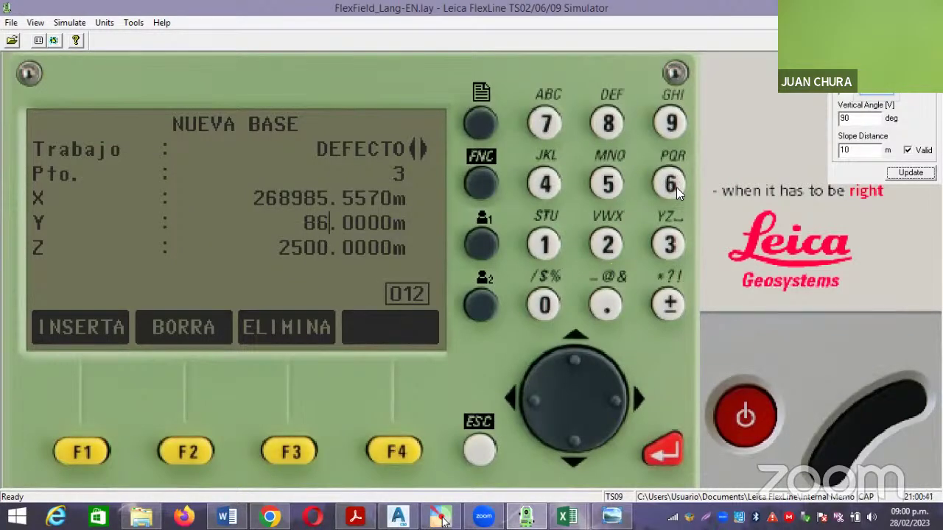
pyautogui.click(606, 185)
pyautogui.click(605, 184)
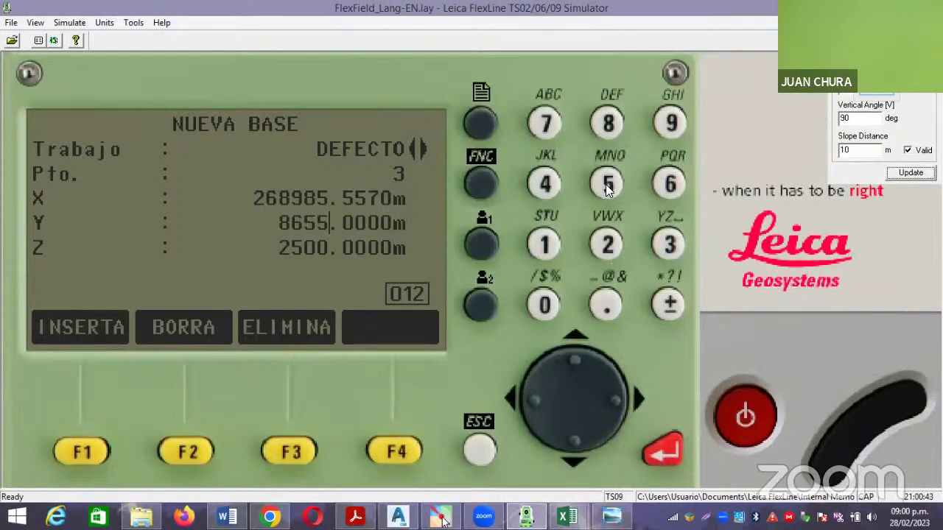
pyautogui.click(542, 244)
pyautogui.click(676, 241)
pyautogui.click(676, 241)
pyautogui.click(606, 305)
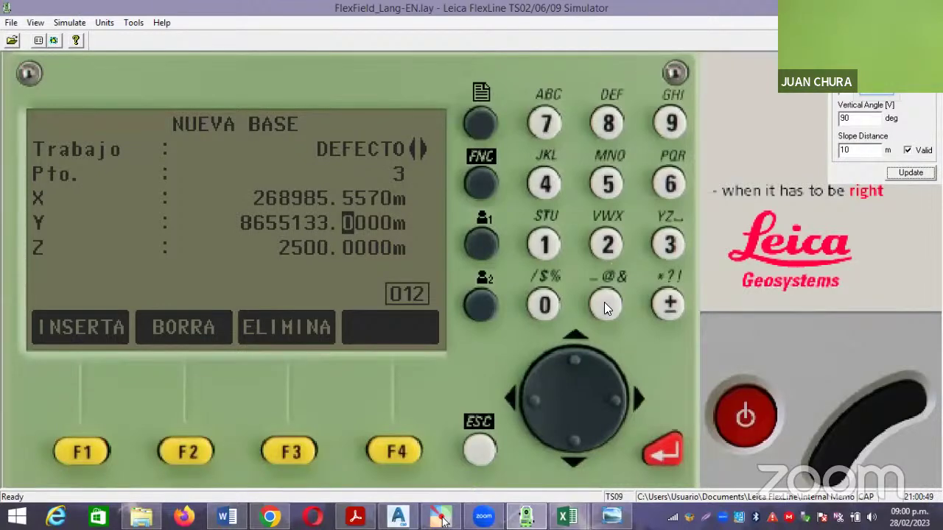
pyautogui.click(608, 243)
pyautogui.click(666, 186)
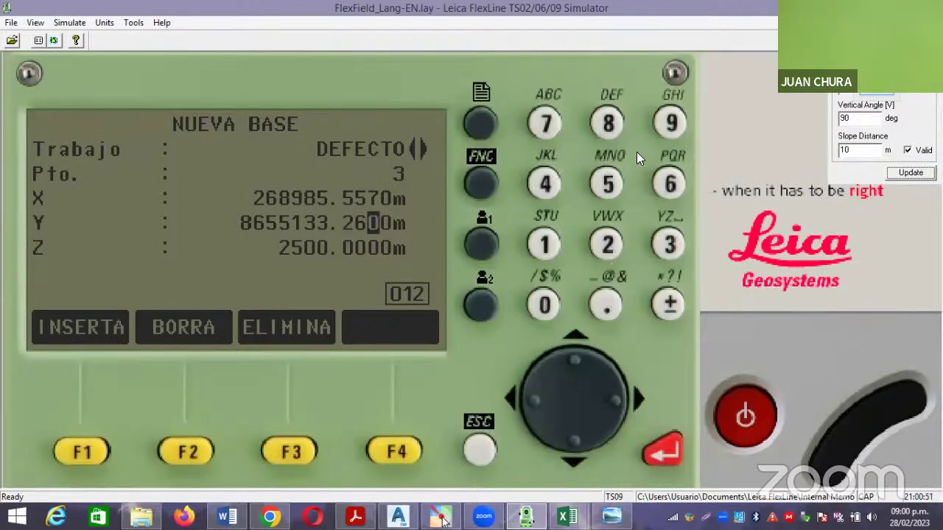
pyautogui.click(607, 124)
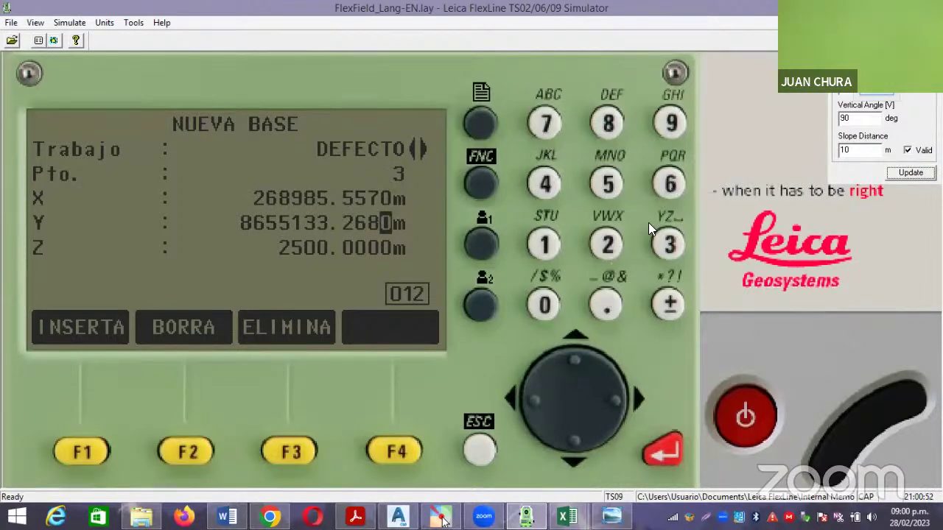
pyautogui.click(666, 451)
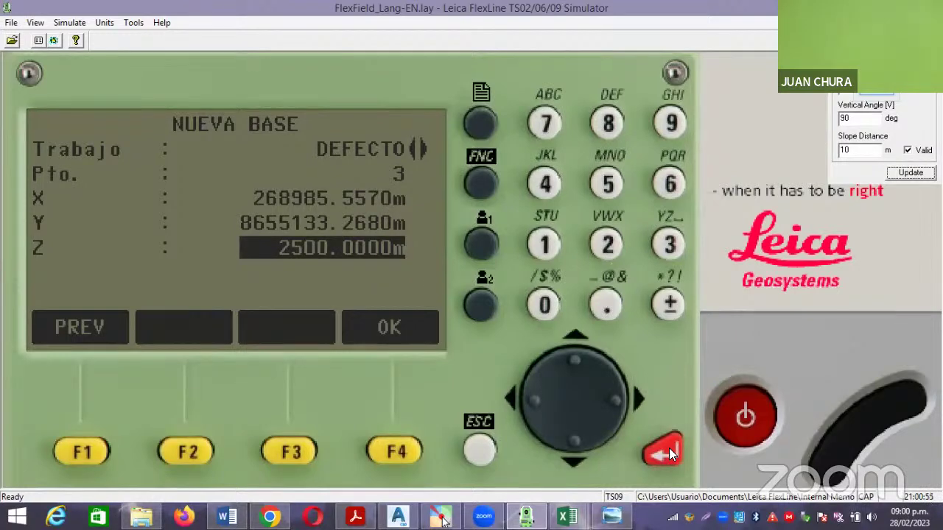
pyautogui.click(398, 454)
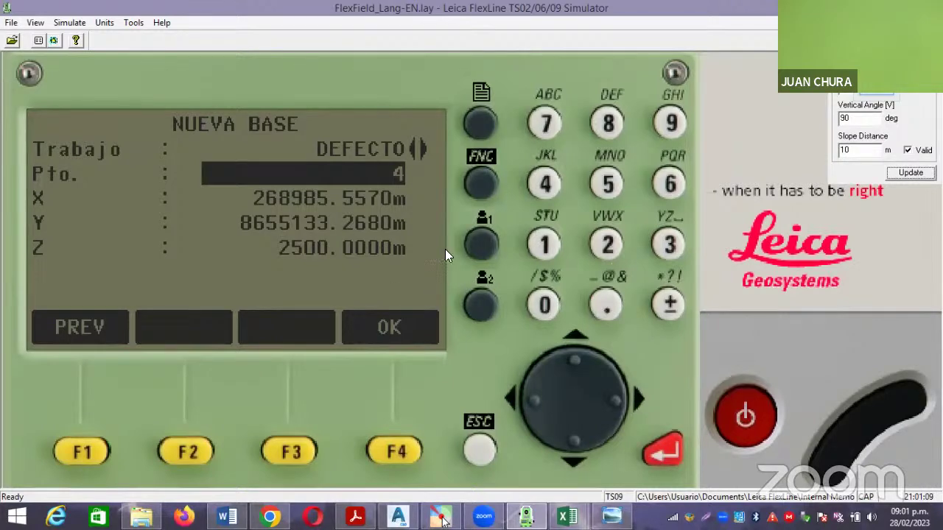
# Confirm point number 4 and enter X = 268662.935 m.
pyautogui.click(665, 451)
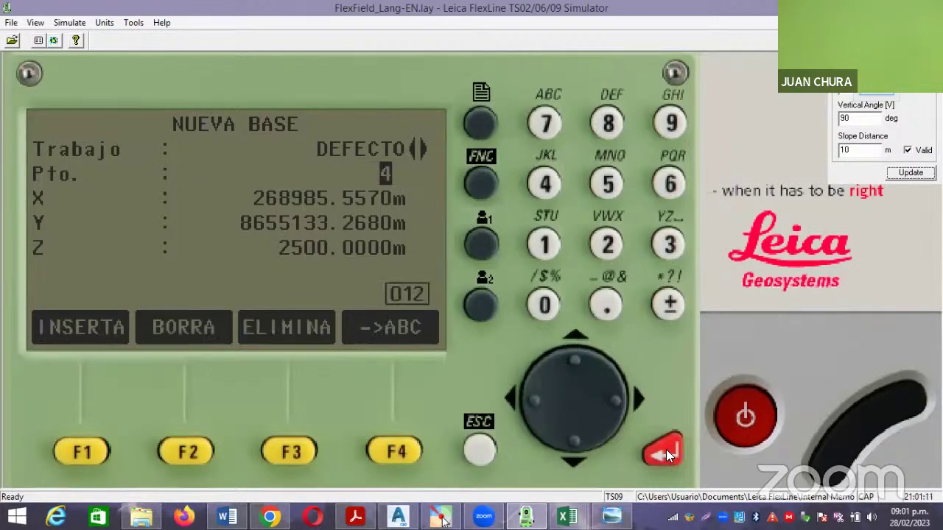
pyautogui.click(666, 451)
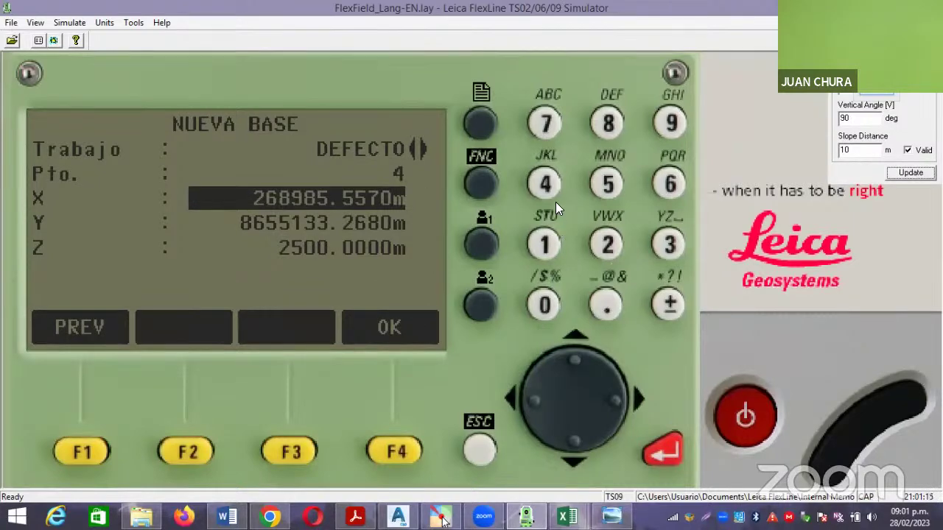
pyautogui.click(609, 246)
pyautogui.click(669, 184)
pyautogui.click(608, 123)
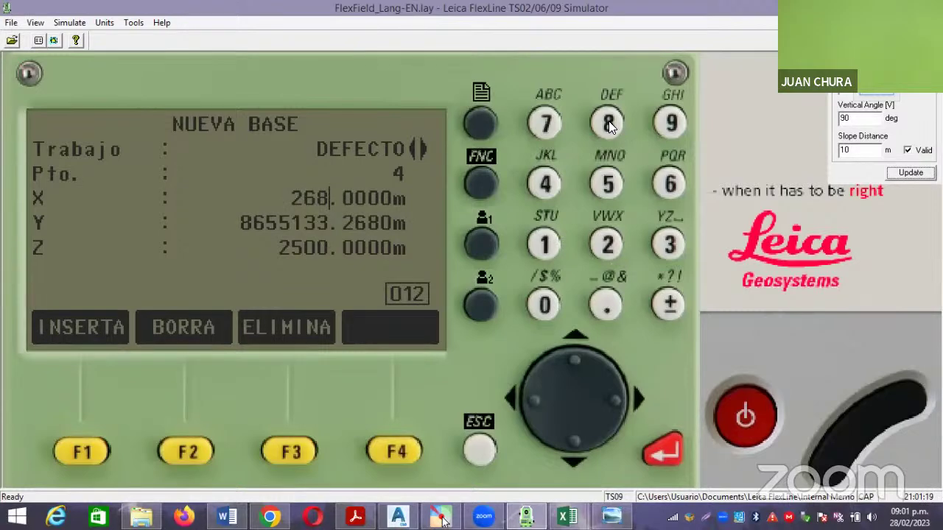
pyautogui.click(668, 184)
pyautogui.click(668, 184)
pyautogui.click(612, 243)
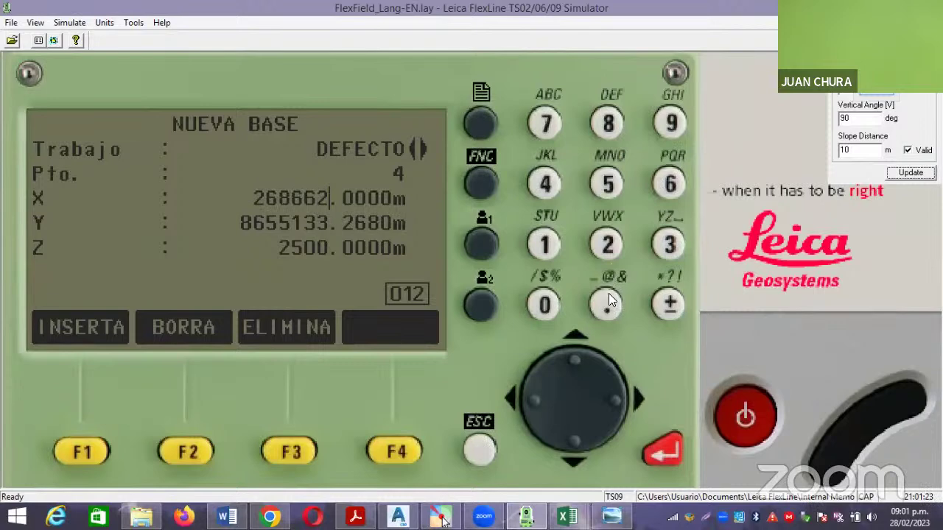
pyautogui.click(606, 304)
pyautogui.click(670, 124)
pyautogui.click(663, 247)
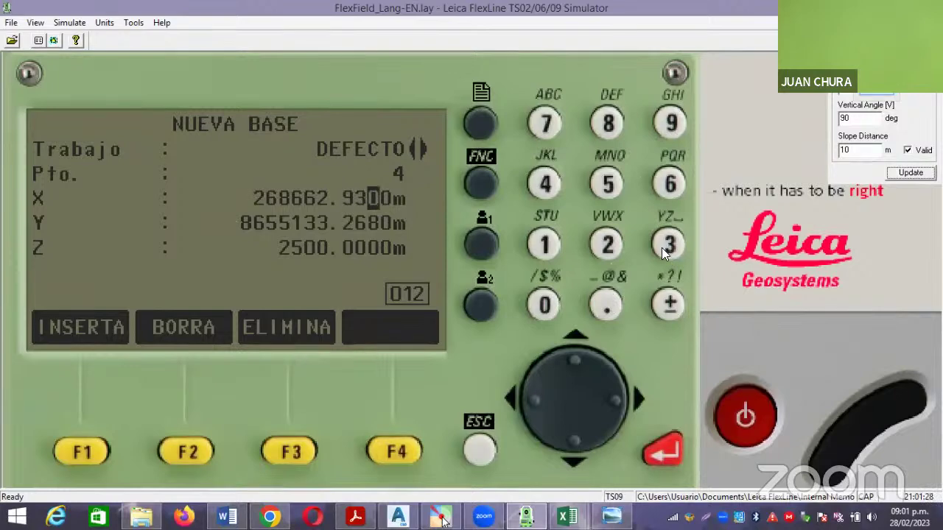
pyautogui.click(605, 184)
pyautogui.click(665, 451)
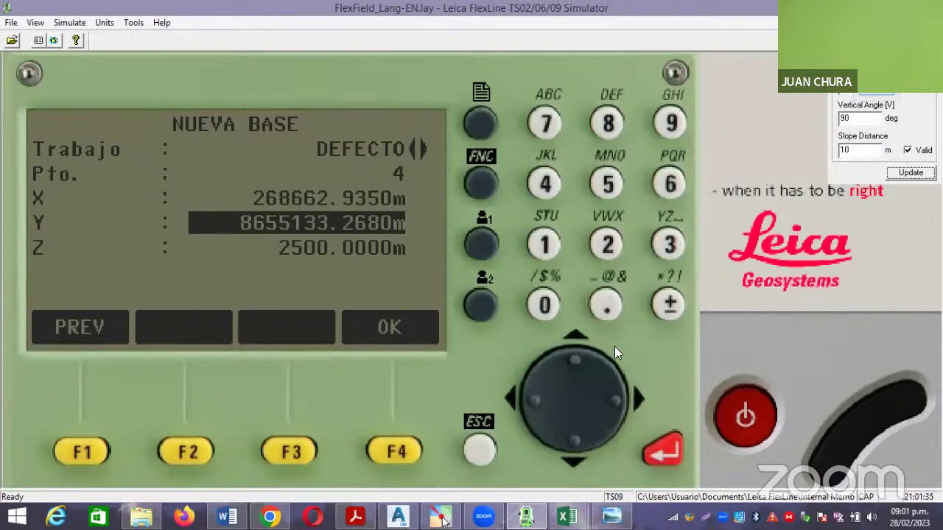
# Enter Y = 8655159.326 m for point 4 and store the point.
pyautogui.click(608, 123)
pyautogui.click(668, 184)
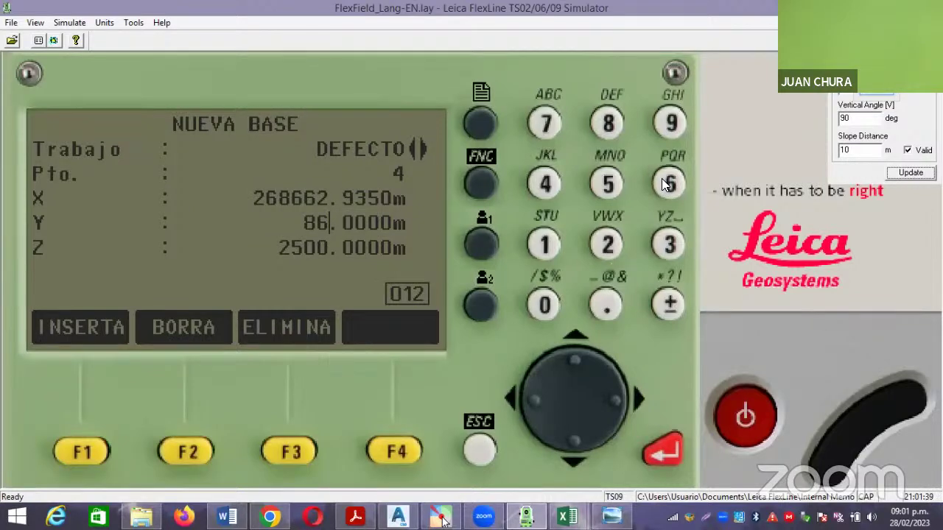
pyautogui.click(607, 182)
pyautogui.click(607, 182)
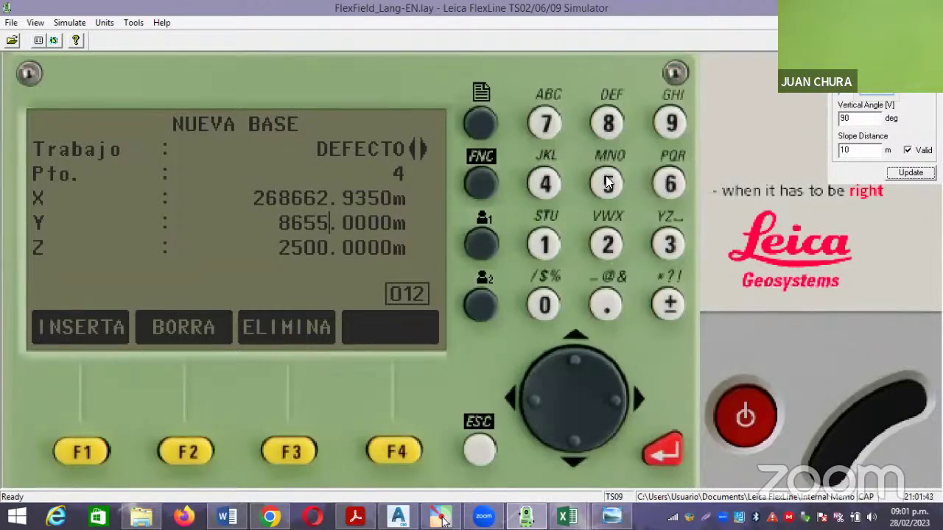
pyautogui.click(543, 245)
pyautogui.click(608, 186)
pyautogui.click(671, 126)
pyautogui.click(603, 306)
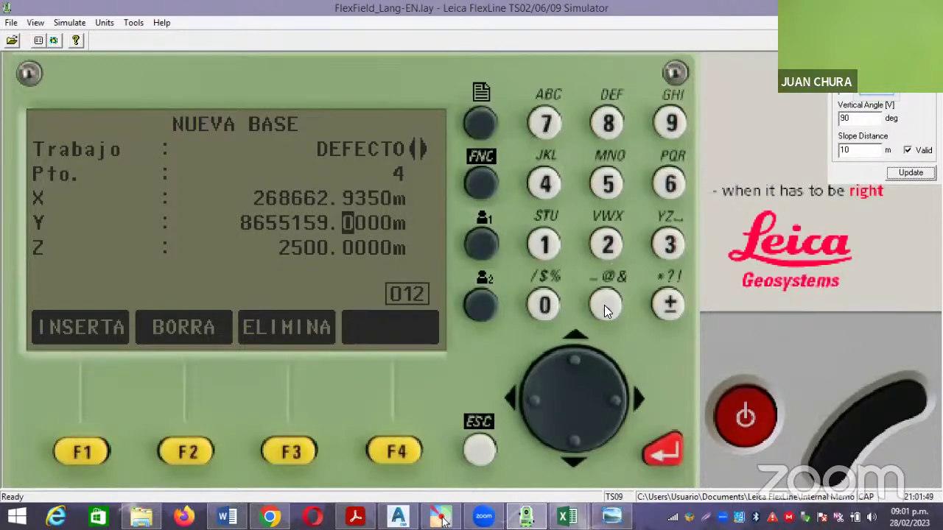
pyautogui.click(663, 247)
pyautogui.click(613, 237)
pyautogui.click(667, 184)
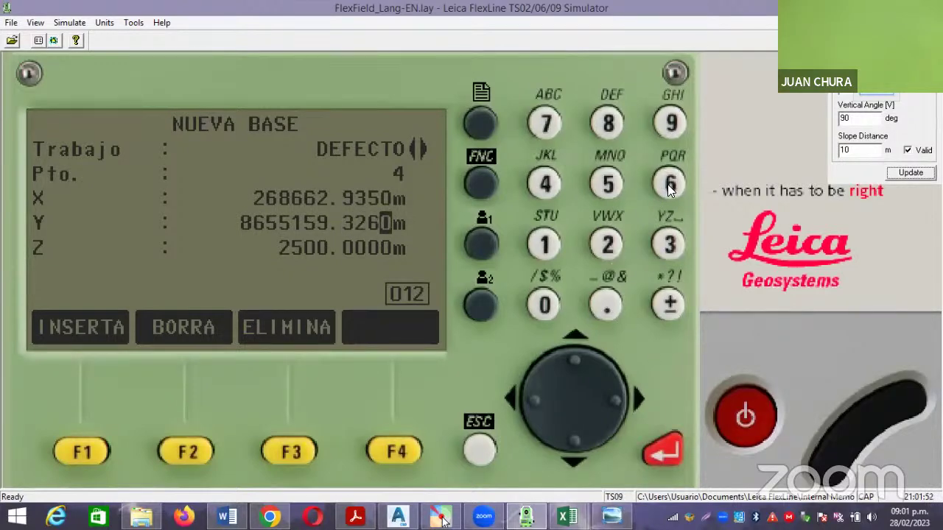
pyautogui.click(665, 450)
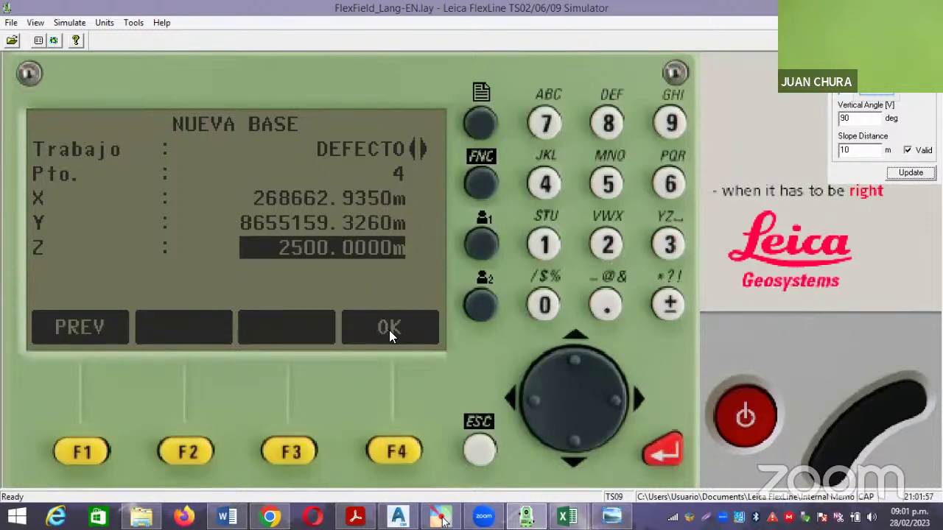
pyautogui.click(392, 450)
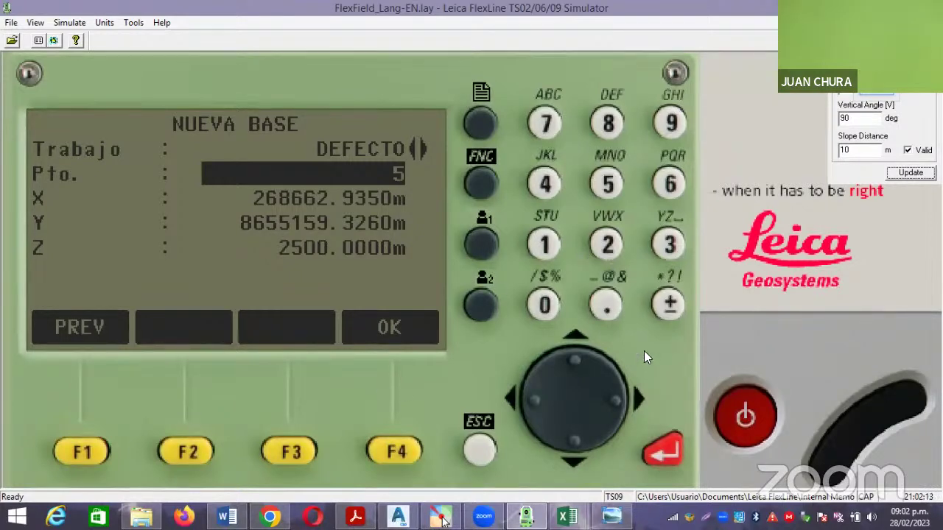
# Confirm point number 5 and key in X = 268662.935 m.
pyautogui.click(665, 452)
pyautogui.click(665, 450)
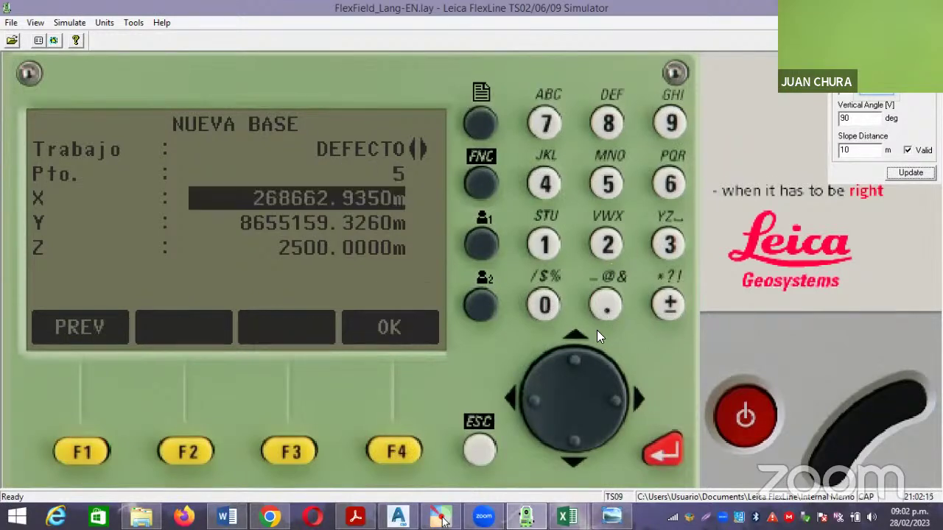
pyautogui.click(600, 240)
pyautogui.click(670, 184)
pyautogui.click(610, 123)
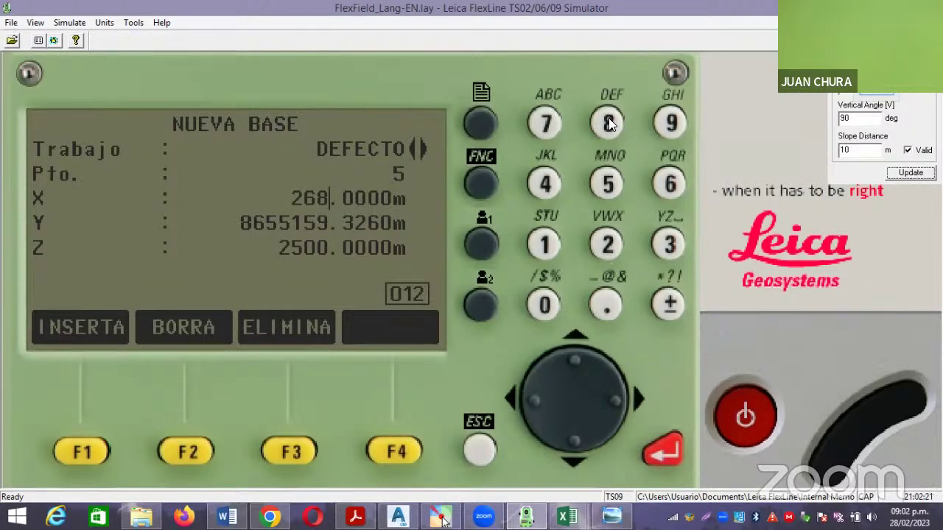
pyautogui.click(671, 184)
pyautogui.click(670, 184)
pyautogui.click(607, 244)
pyautogui.click(604, 296)
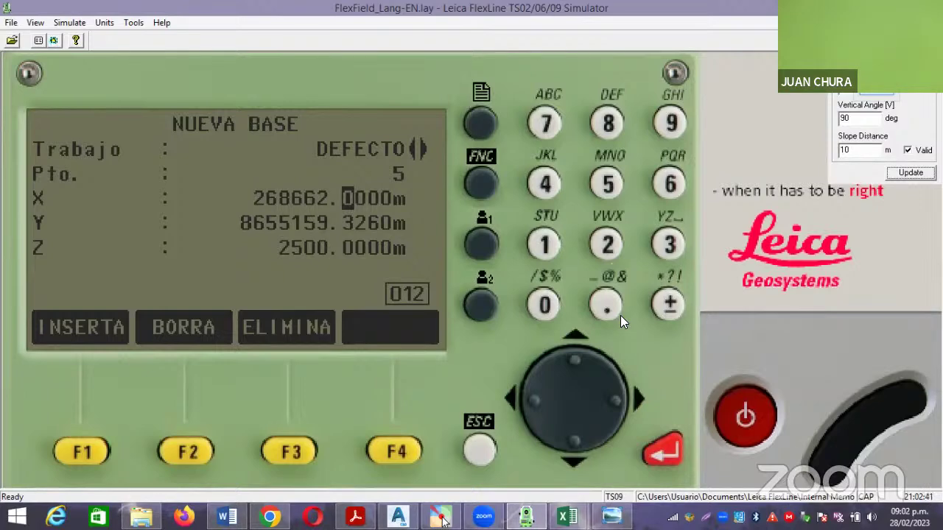
pyautogui.click(673, 124)
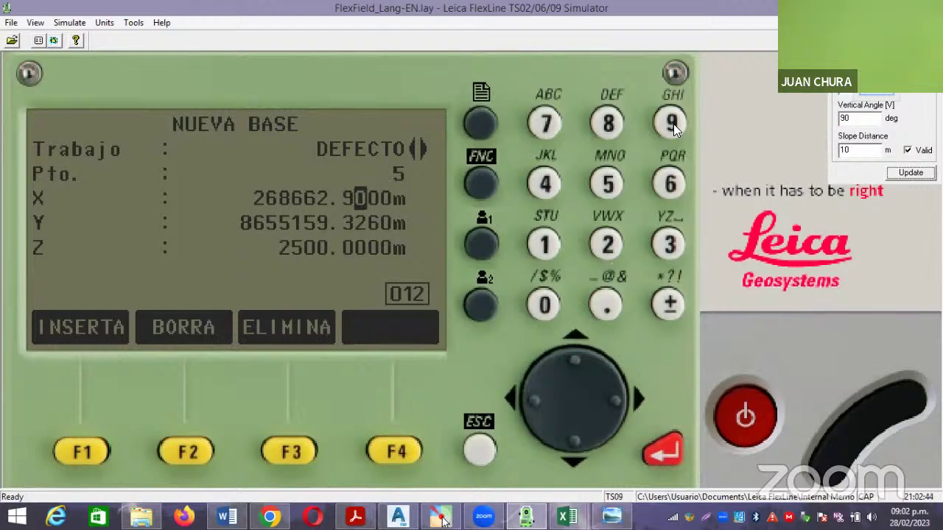
pyautogui.click(662, 243)
pyautogui.click(610, 184)
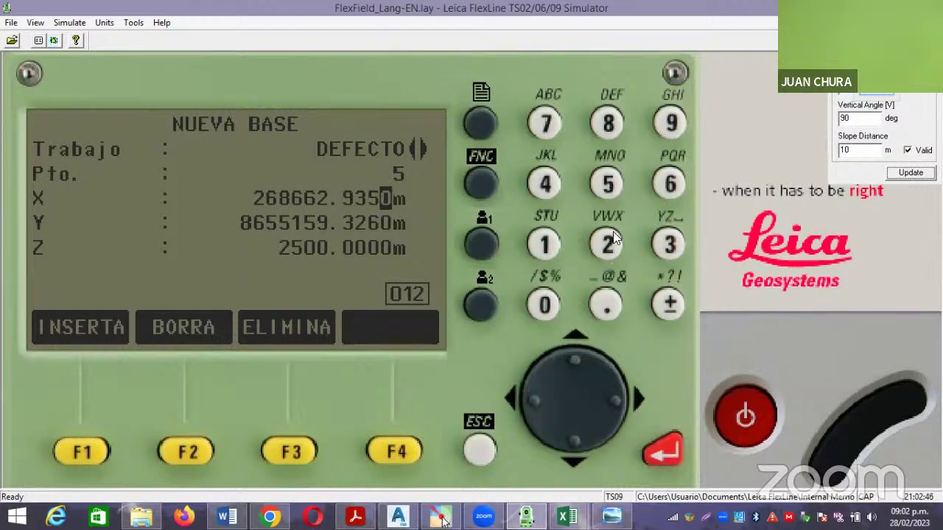
pyautogui.click(666, 447)
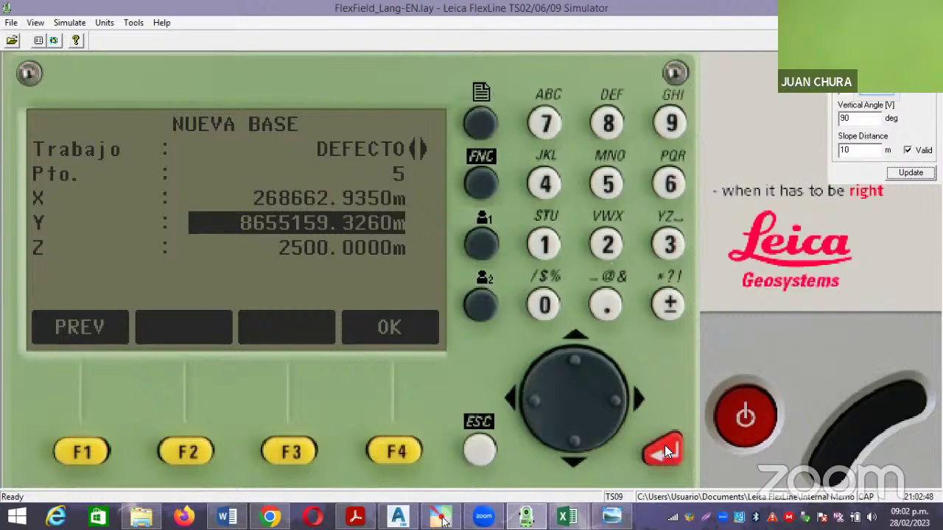
# Key in 8655097 as the whole-number part of base point 5's Y coordinate.
pyautogui.click(609, 127)
pyautogui.click(671, 188)
pyautogui.click(607, 184)
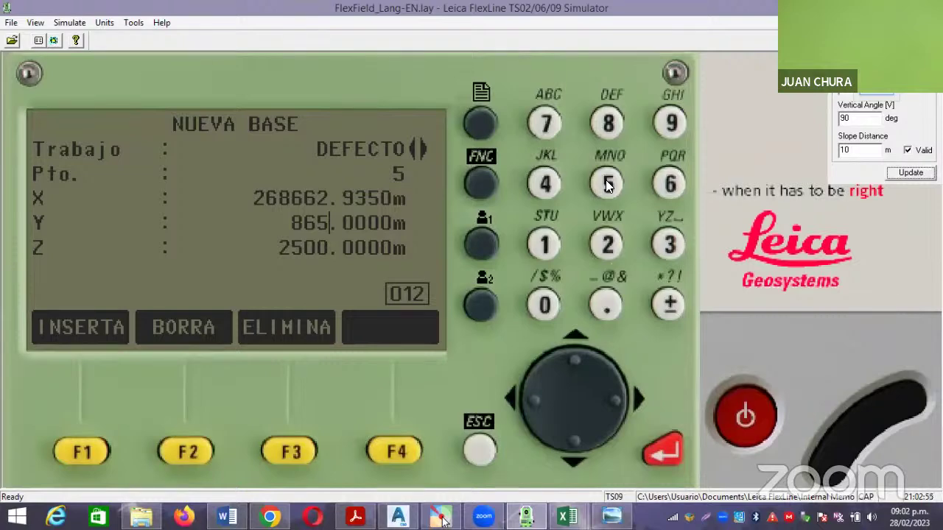
pyautogui.click(608, 184)
pyautogui.click(544, 305)
pyautogui.click(670, 123)
pyautogui.click(544, 124)
# Complete Y as 8655097.914 and store base point 5 with Z 2500 m.
pyautogui.click(600, 308)
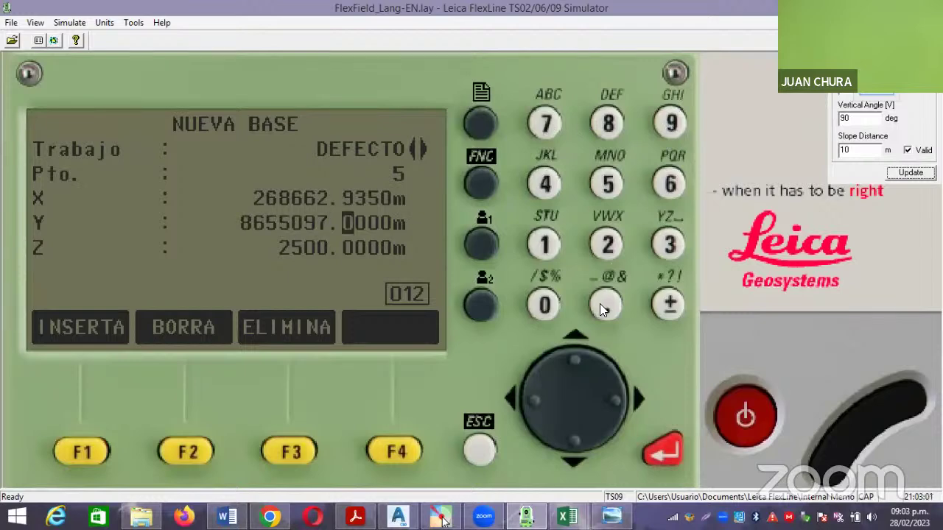
pyautogui.click(668, 122)
pyautogui.click(543, 245)
pyautogui.click(546, 190)
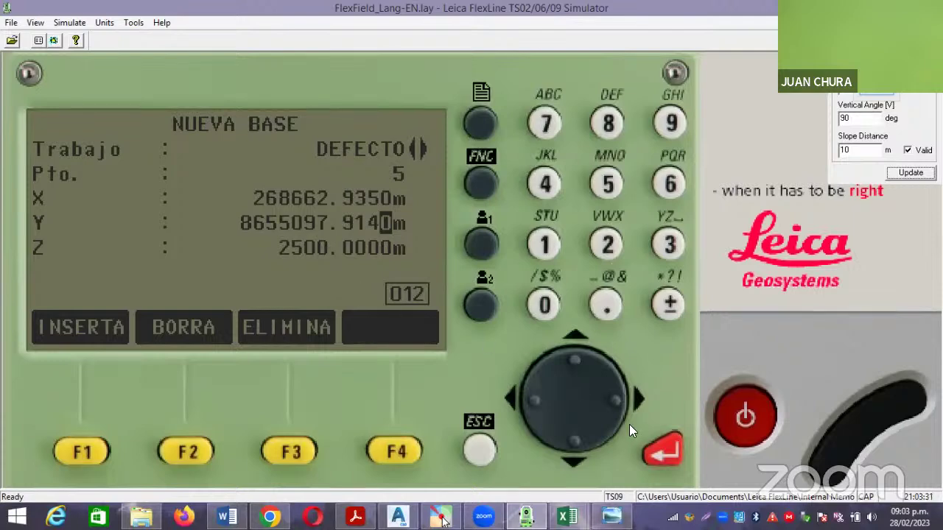
pyautogui.click(663, 453)
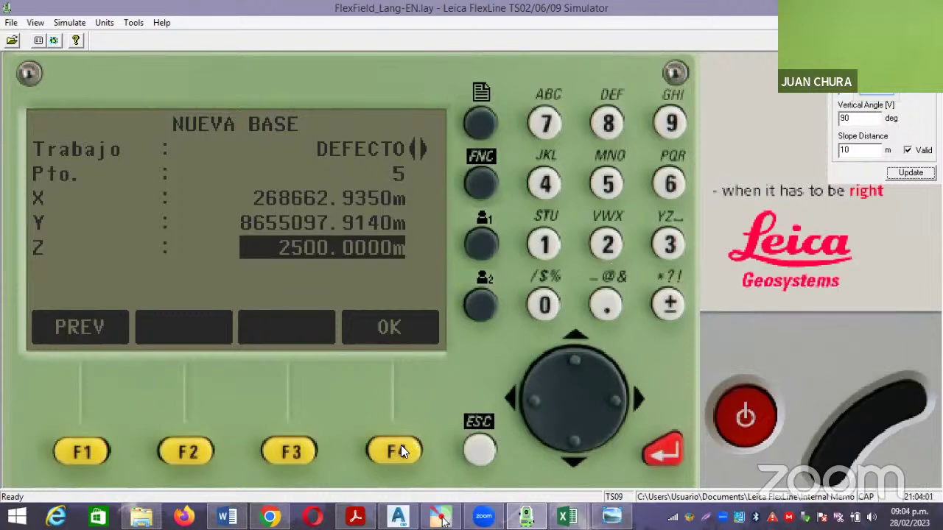
pyautogui.click(400, 445)
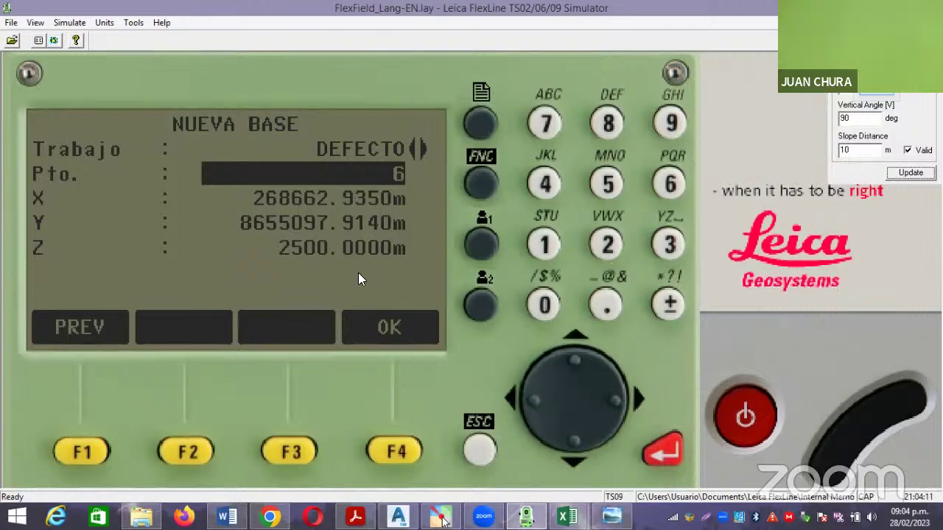
# Return to the main menu and show page 2/4 of the programs list.
pyautogui.click(480, 451)
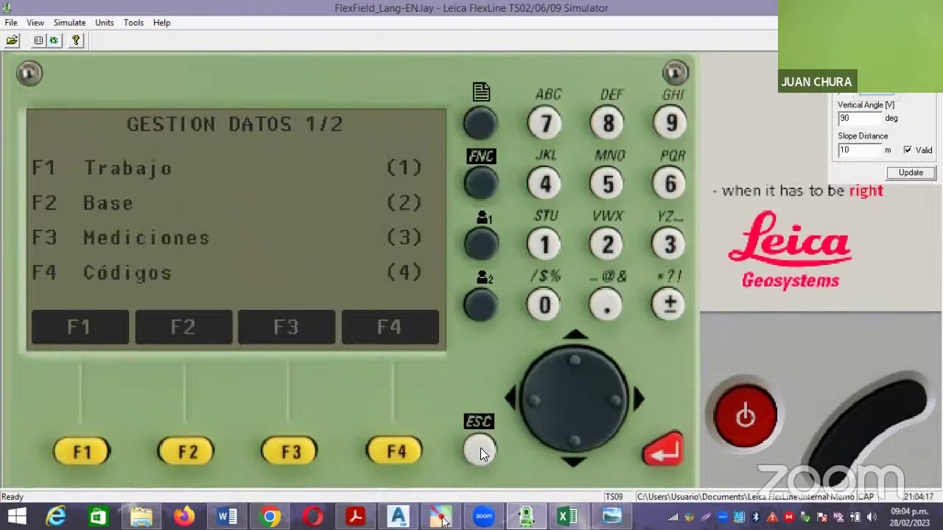
pyautogui.click(480, 451)
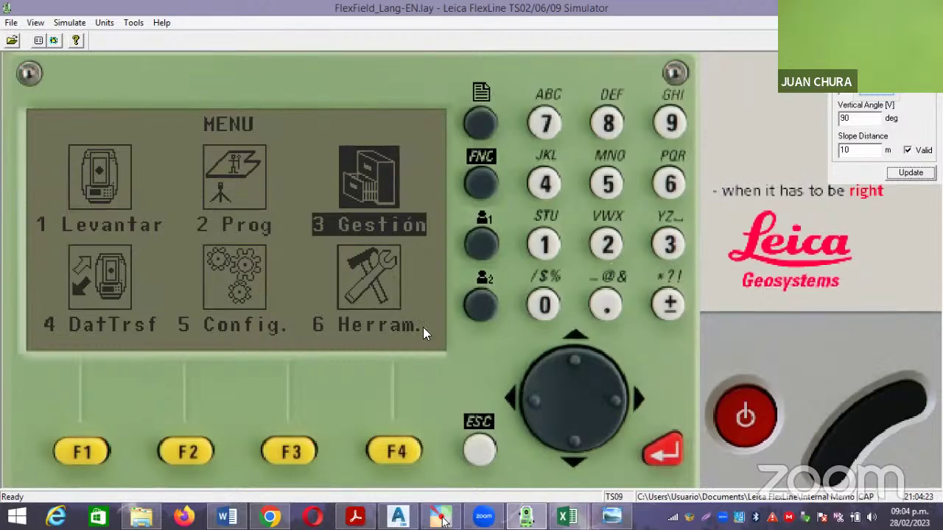
pyautogui.click(522, 397)
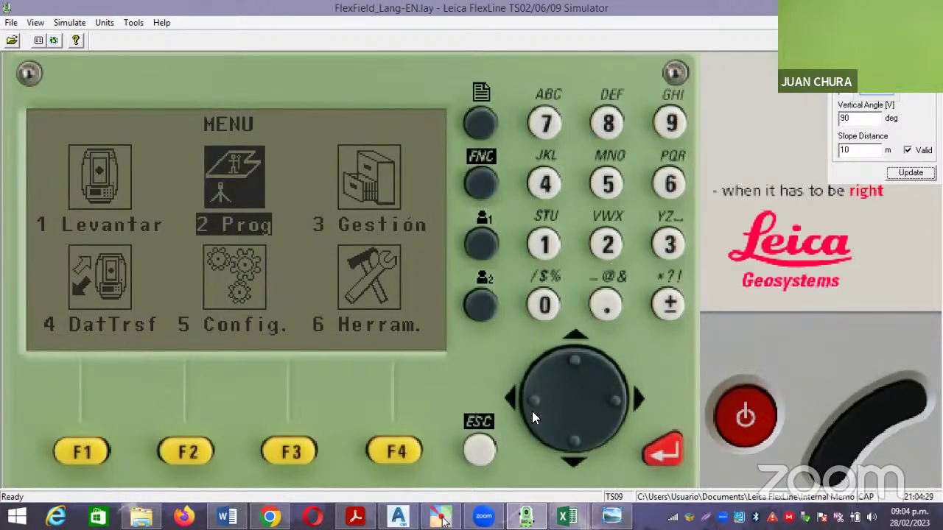
pyautogui.click(668, 453)
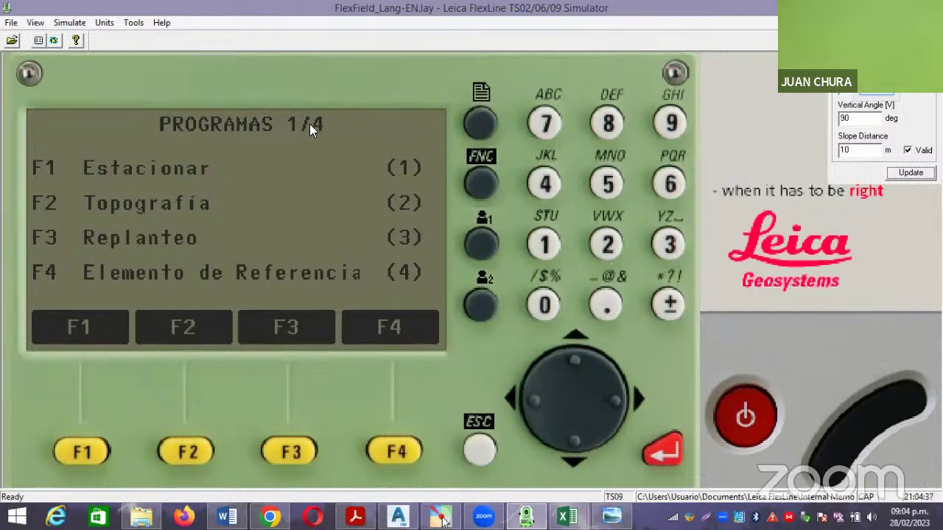
pyautogui.click(477, 120)
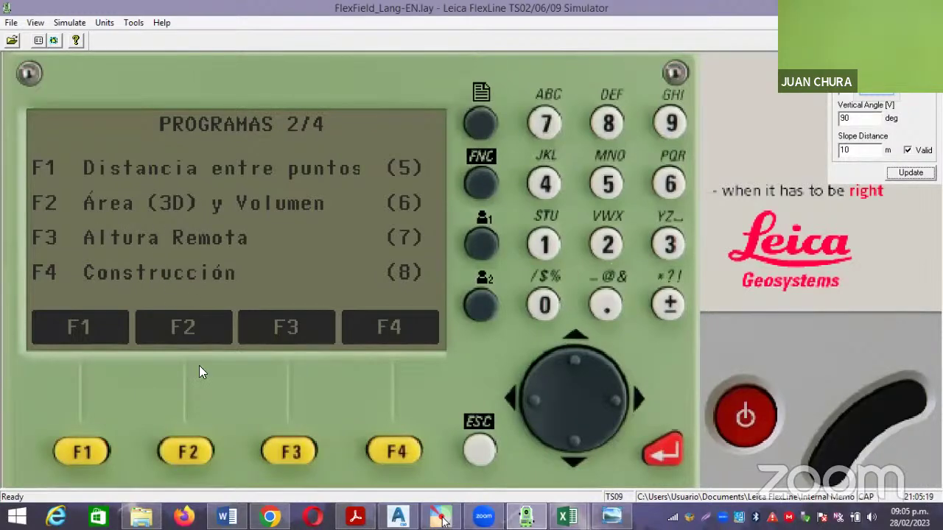
# Launch the Área (3D) y Volumen program and start a new area measurement.
pyautogui.click(188, 451)
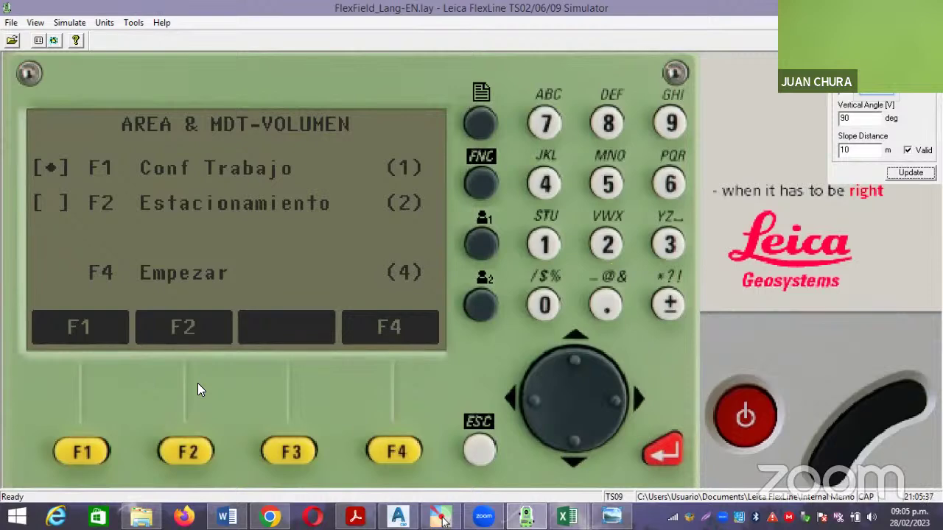
pyautogui.click(399, 450)
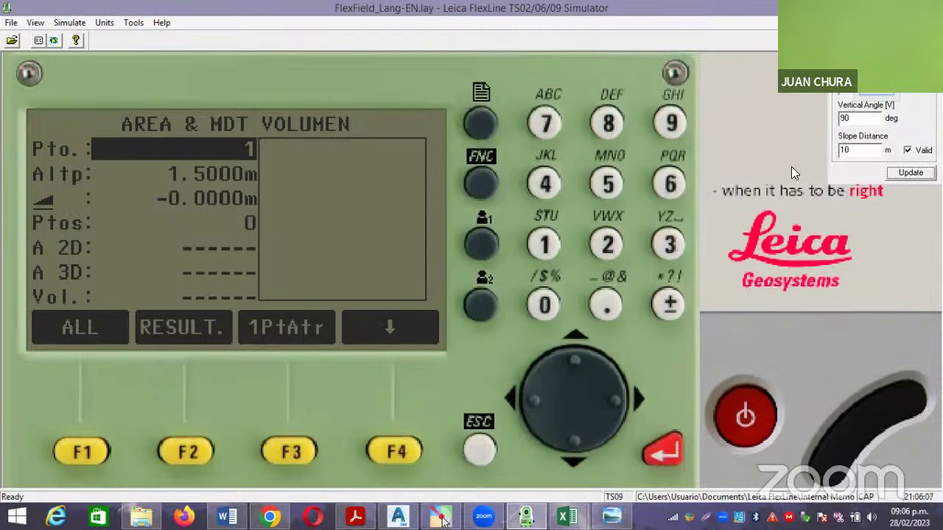
# Pick point 1 from the stored-point LISTA and accept it as the first area vertex.
pyautogui.click(497, 43)
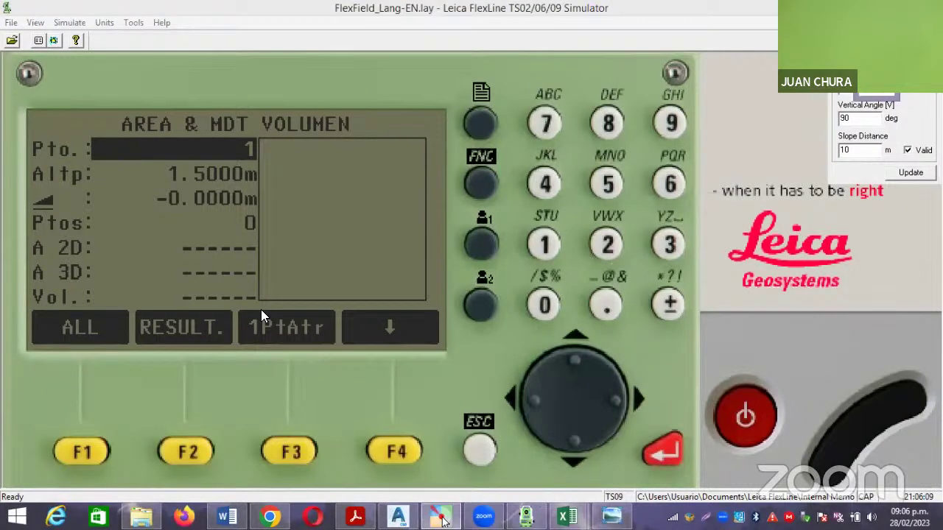
pyautogui.moveTo(17, 293)
pyautogui.mouseDown()
pyautogui.moveTo(280, 320)
pyautogui.moveTo(465, 367)
pyautogui.mouseUp()
pyautogui.click(397, 451)
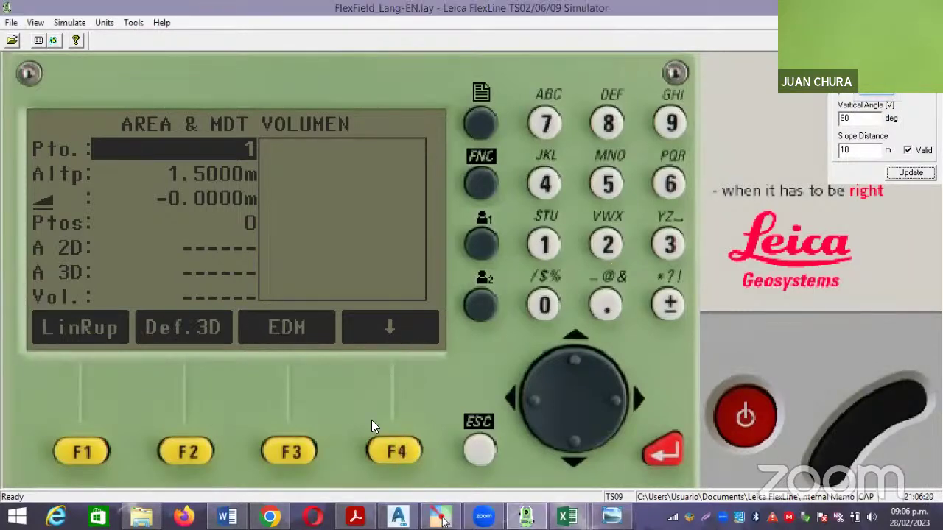
pyautogui.click(393, 450)
pyautogui.click(393, 451)
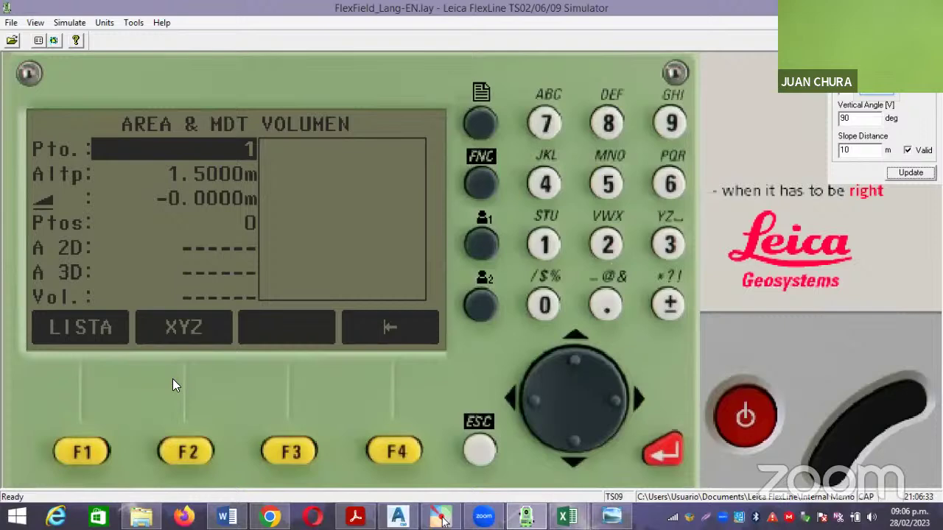
pyautogui.click(87, 446)
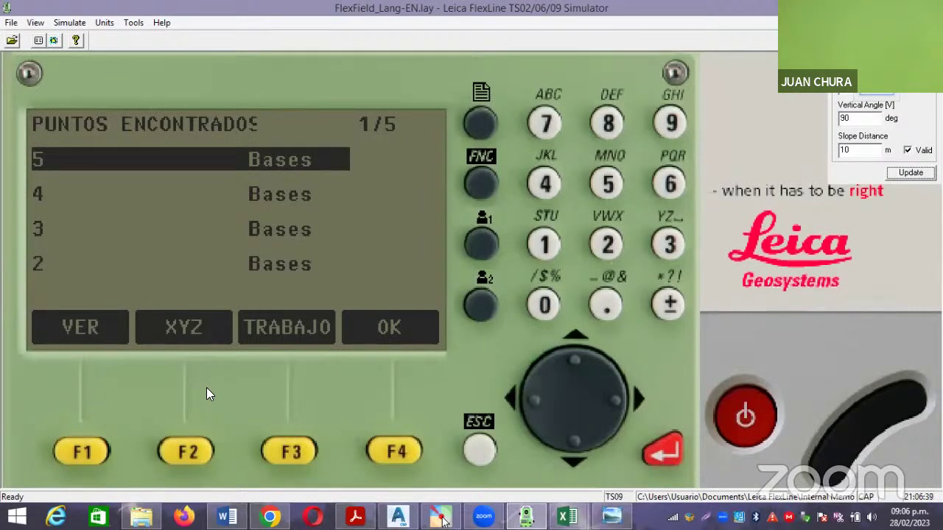
pyautogui.click(572, 455)
pyautogui.click(572, 455)
pyautogui.click(573, 455)
pyautogui.click(573, 455)
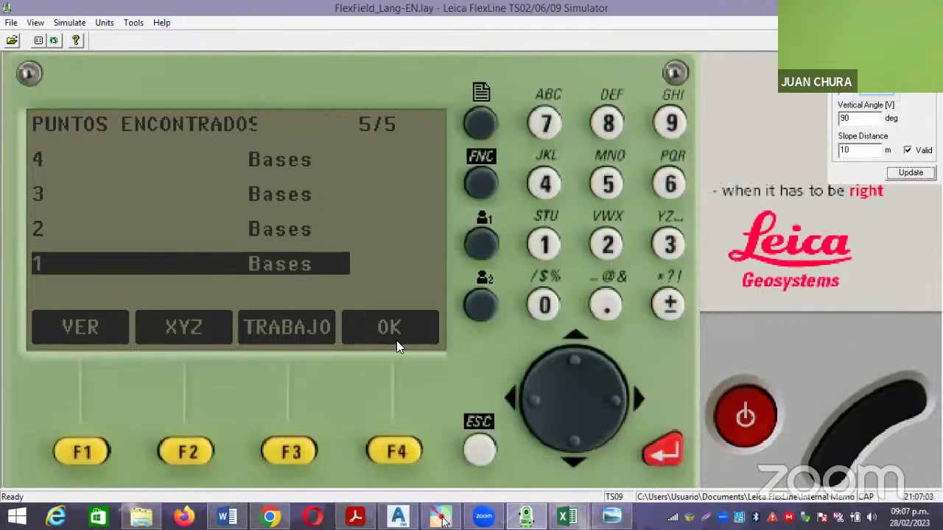
pyautogui.click(398, 450)
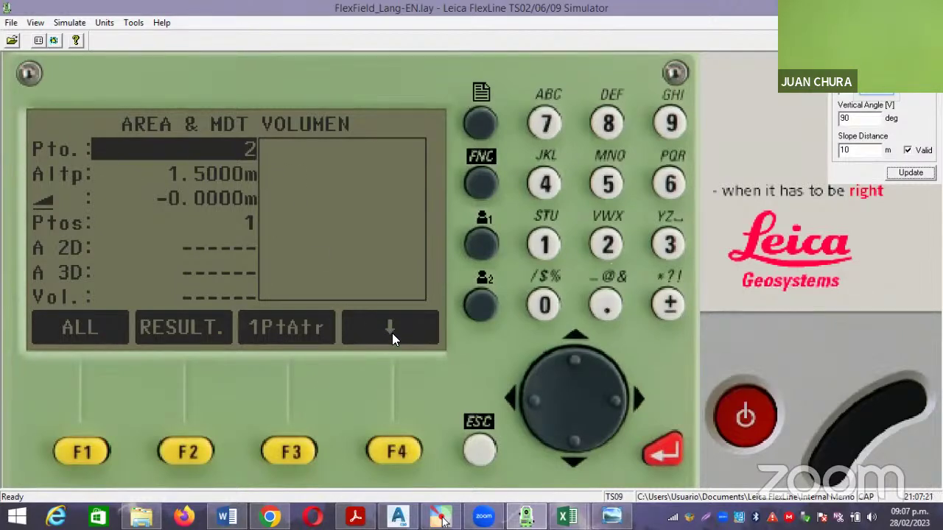
# Add stored point 2 from the point list as the second area vertex.
pyautogui.click(391, 446)
pyautogui.click(390, 446)
pyautogui.click(391, 447)
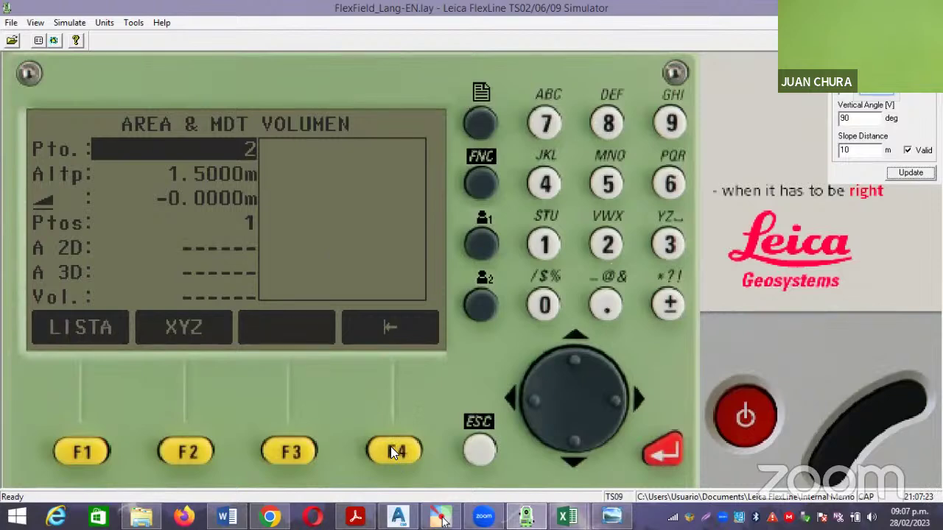
pyautogui.click(78, 446)
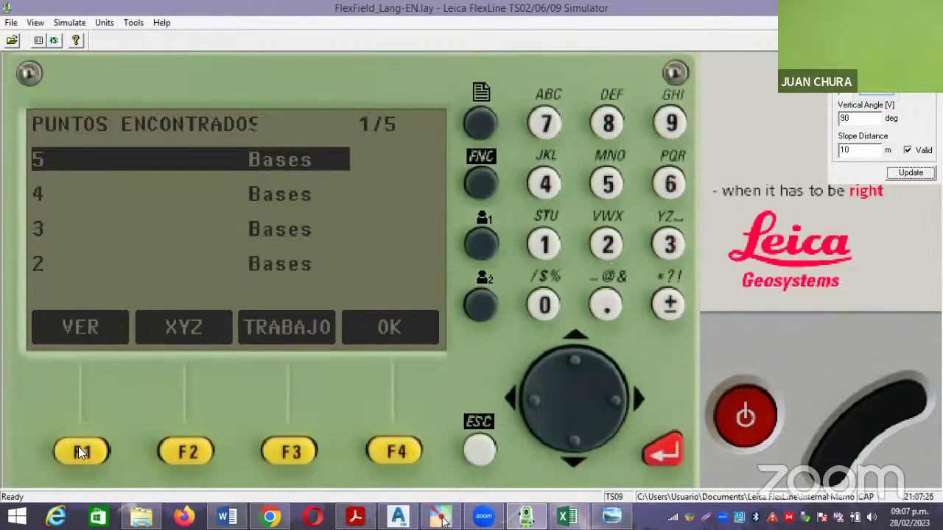
pyautogui.click(571, 441)
pyautogui.click(571, 442)
pyautogui.click(571, 442)
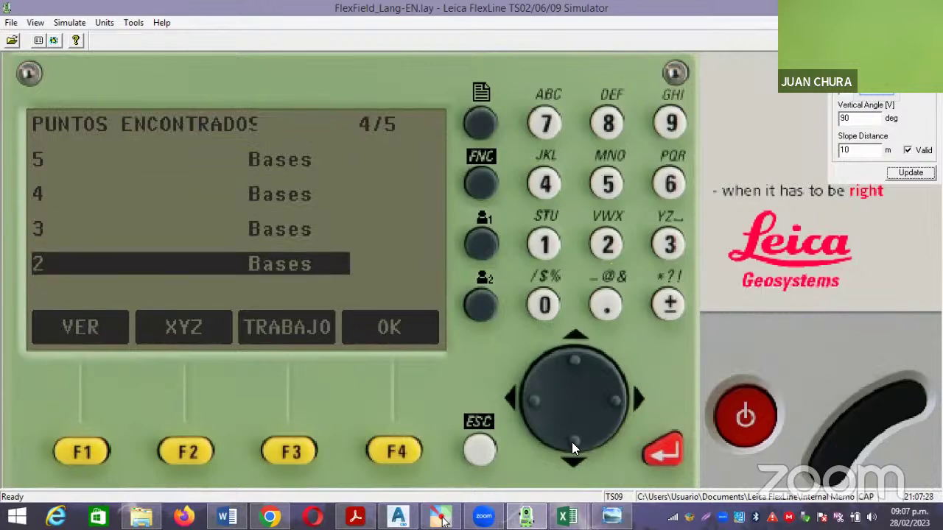
pyautogui.click(395, 451)
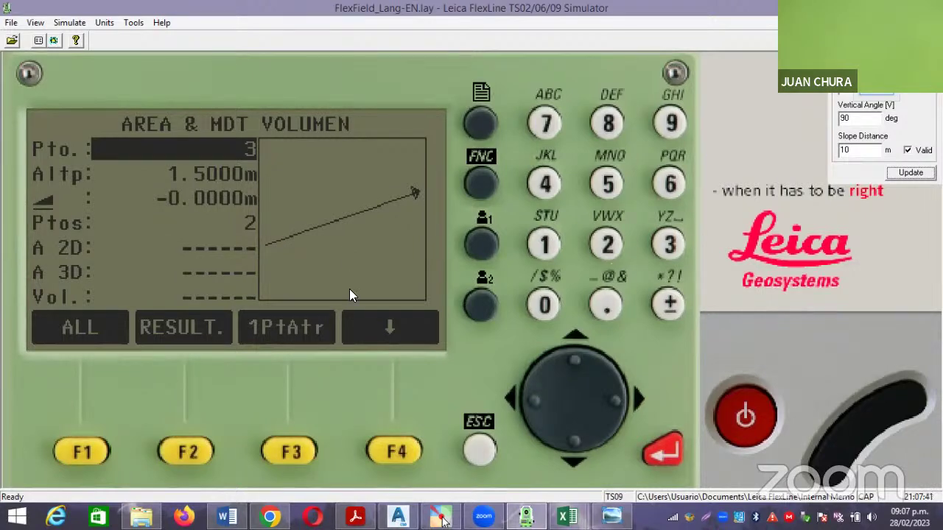
# Add stored point 3 as the third vertex, giving an area of 24455.597 m2.
pyautogui.click(392, 451)
pyautogui.click(392, 450)
pyautogui.click(392, 450)
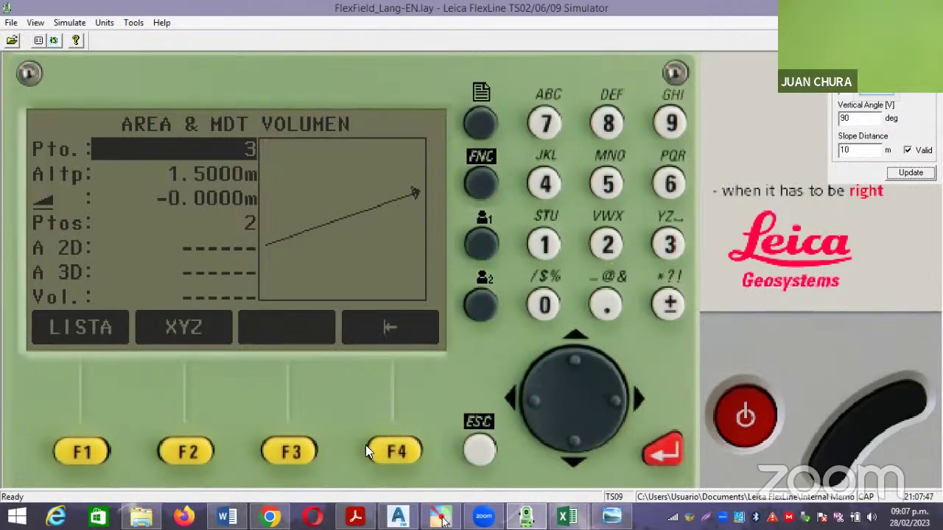
pyautogui.click(91, 445)
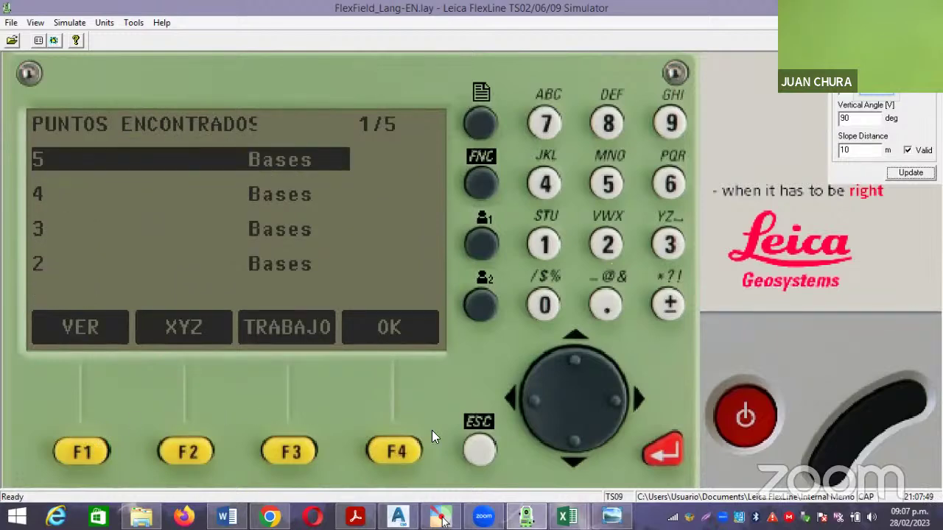
pyautogui.click(572, 452)
pyautogui.click(571, 452)
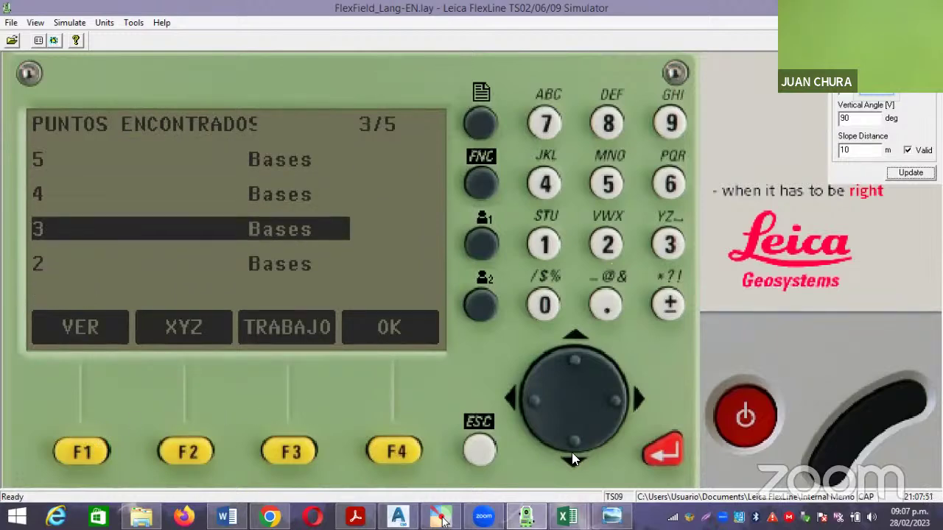
pyautogui.click(397, 450)
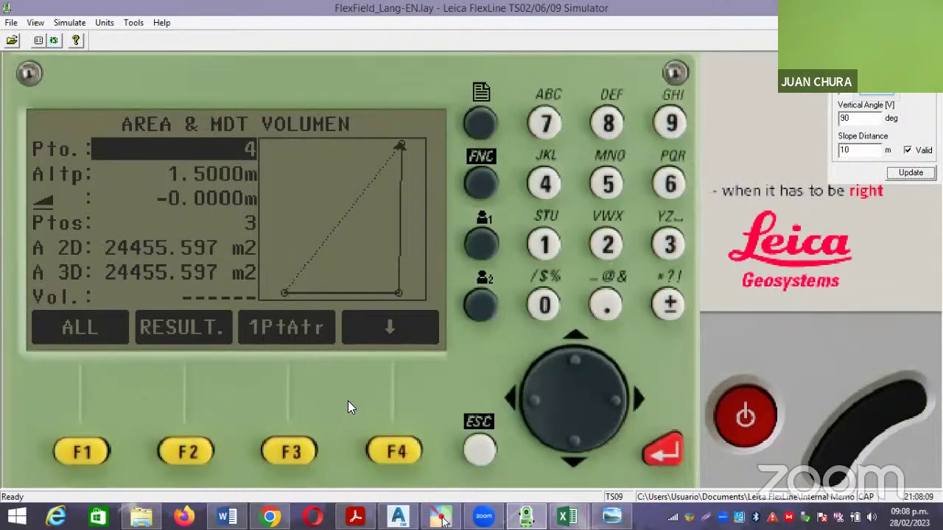
# Add stored point 4 from the point list as the fourth area vertex.
pyautogui.click(399, 449)
pyautogui.click(400, 449)
pyautogui.click(399, 452)
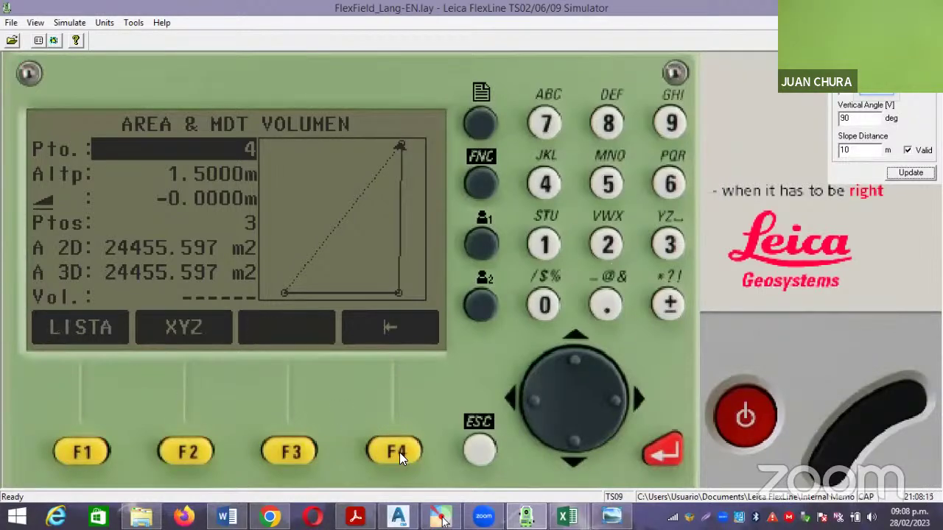
pyautogui.click(87, 455)
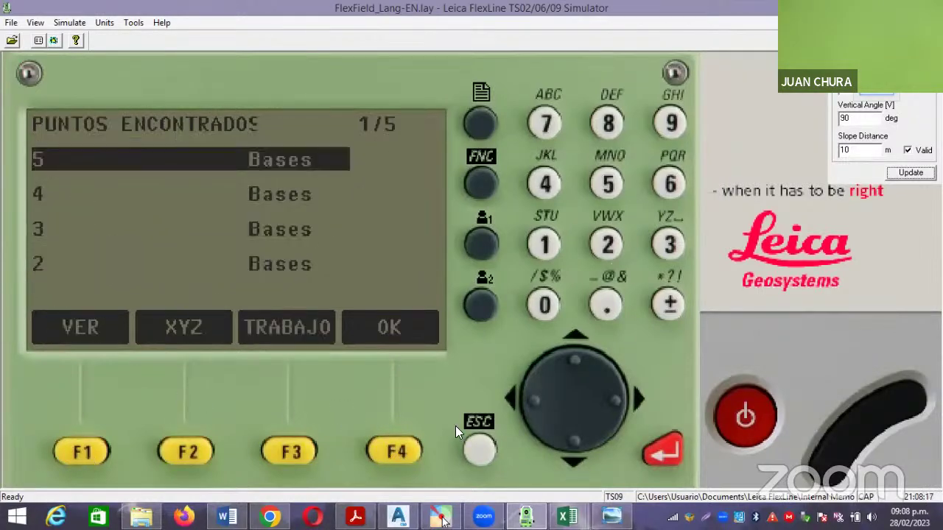
pyautogui.click(564, 442)
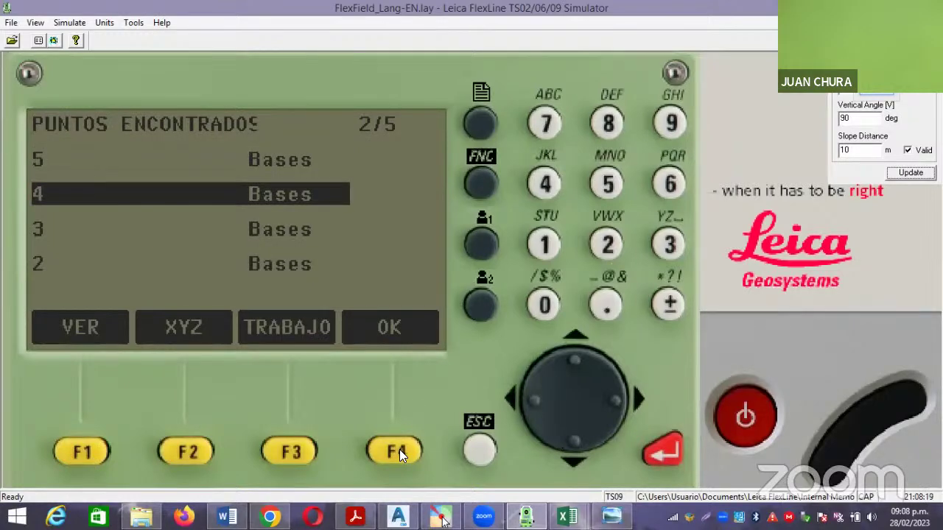
pyautogui.click(399, 450)
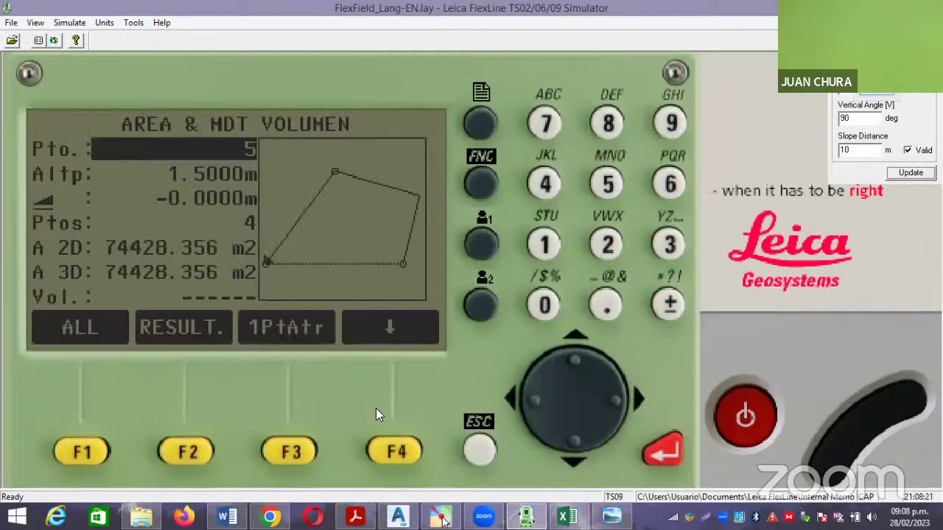
# Add stored point 5 as the fifth vertex, giving an area of 80983.074 m2.
pyautogui.click(395, 451)
pyautogui.click(395, 450)
pyautogui.click(394, 451)
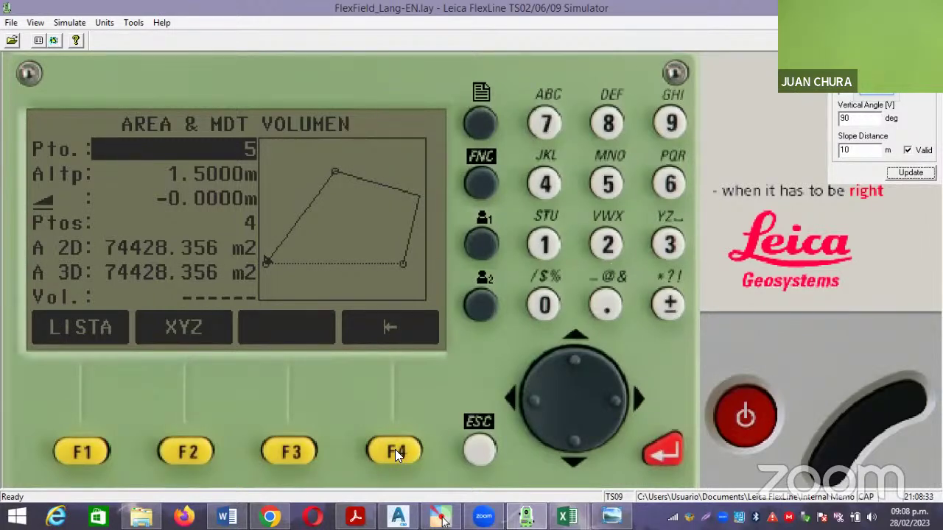
pyautogui.click(84, 448)
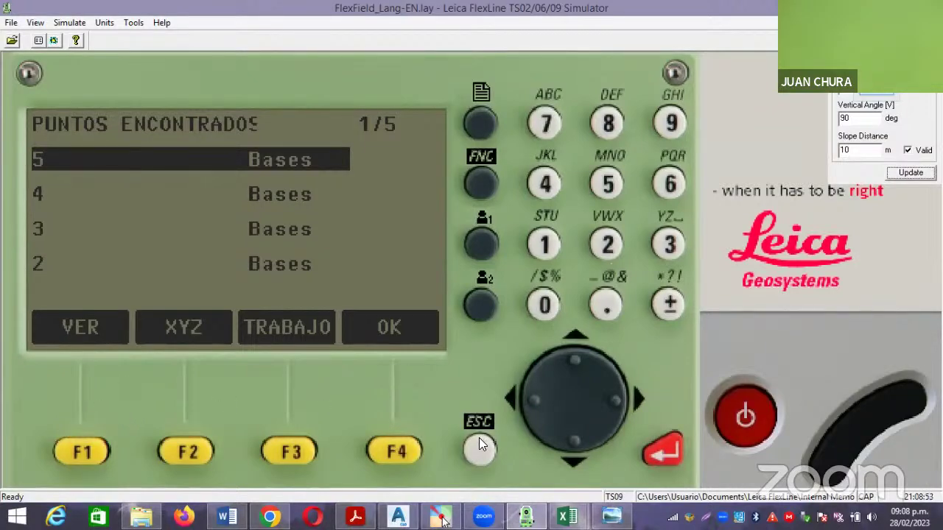
pyautogui.click(393, 452)
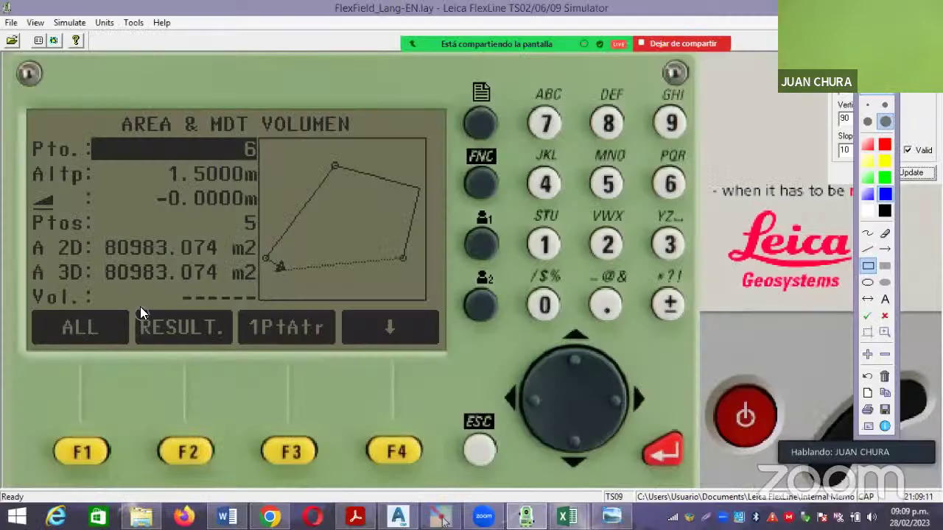
pyautogui.moveTo(122, 299); pyautogui.dragTo(238, 353)
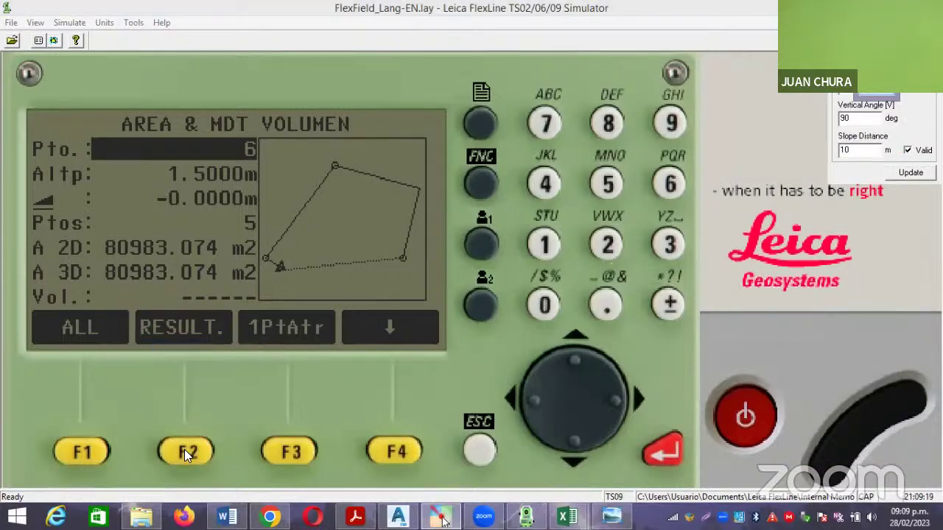
# Display the area results (80983.074 m2, perimeter 1171.403 m) and copy a screenshot of the display.
pyautogui.click(185, 452)
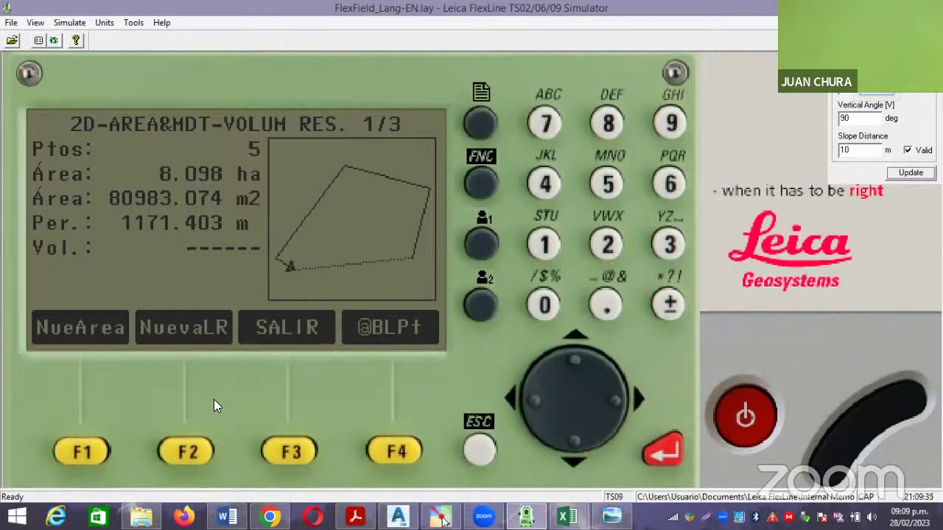
pyautogui.press('Print')
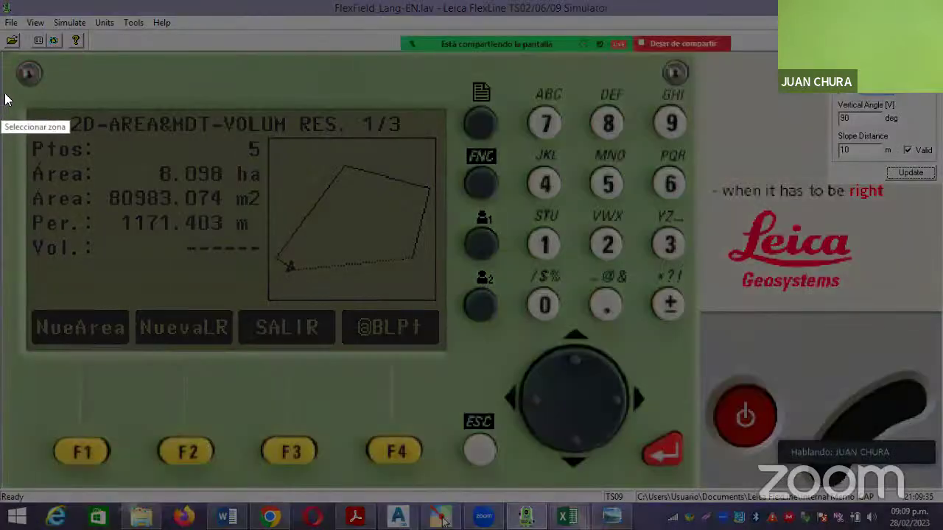
pyautogui.moveTo(5, 93); pyautogui.dragTo(326, 230)
pyautogui.moveTo(452, 351); pyautogui.dragTo(455, 364)
pyautogui.click(403, 379)
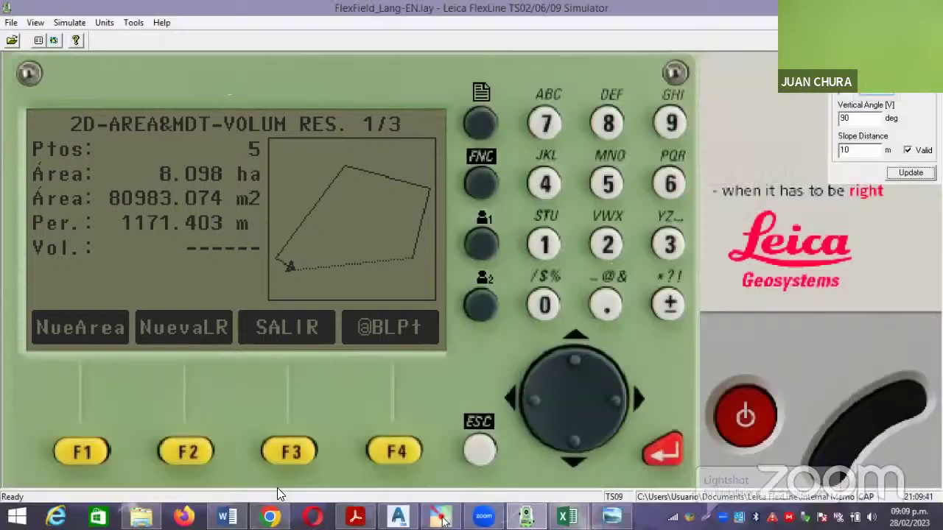
pyautogui.hotkey('alt', 'Tab')
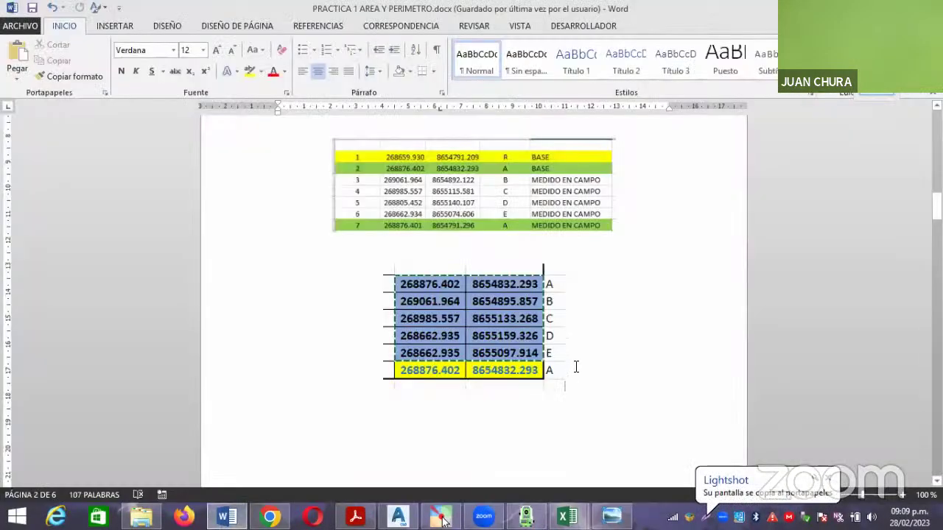
# Insert an empty, un-numbered paragraph below the step heading to hold the image.
pyautogui.scroll(-5, 577, 366)
pyautogui.scroll(-15, 576, 368)
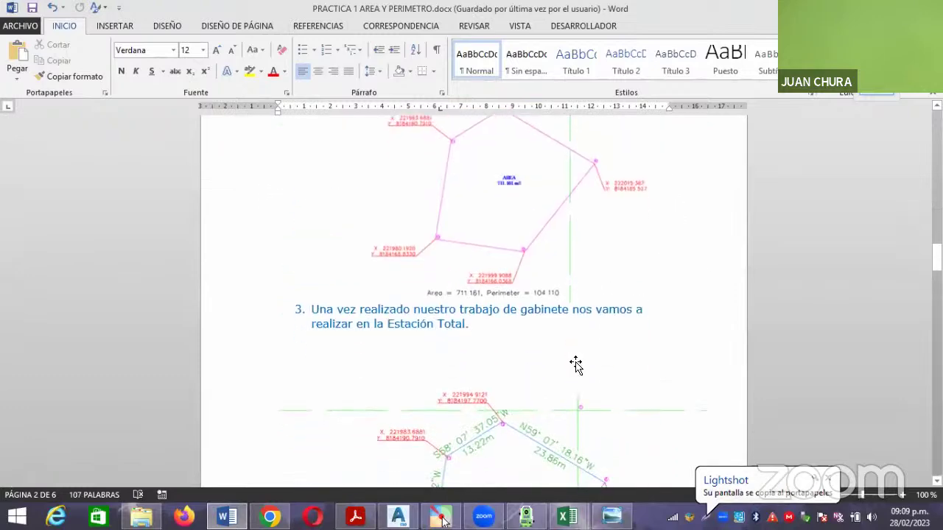
pyautogui.scroll(5, 577, 366)
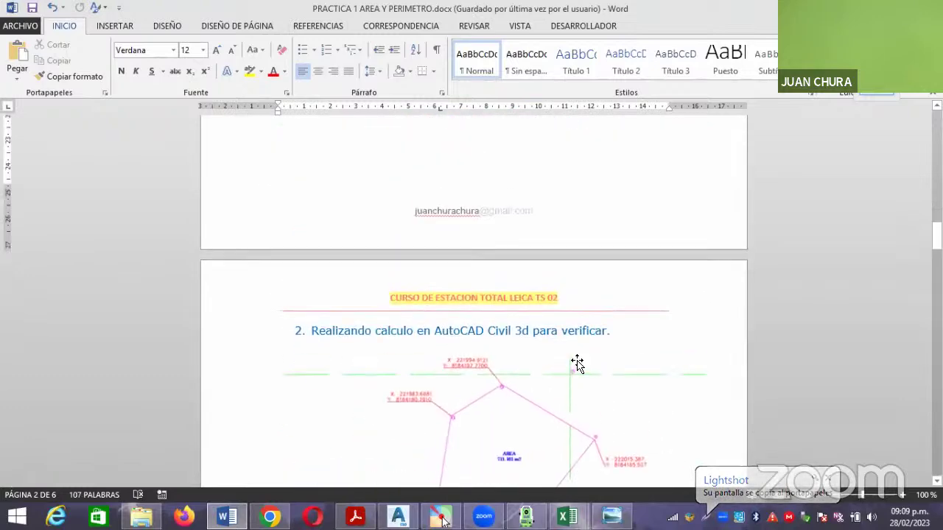
pyautogui.scroll(-3, 606, 331)
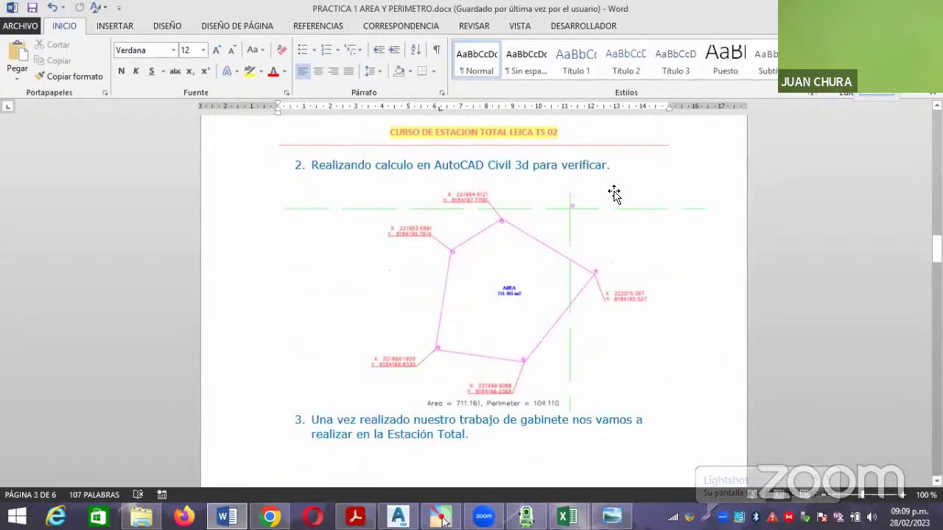
pyautogui.click(544, 267)
pyautogui.scroll(-2, 545, 271)
pyautogui.scroll(-17, 544, 272)
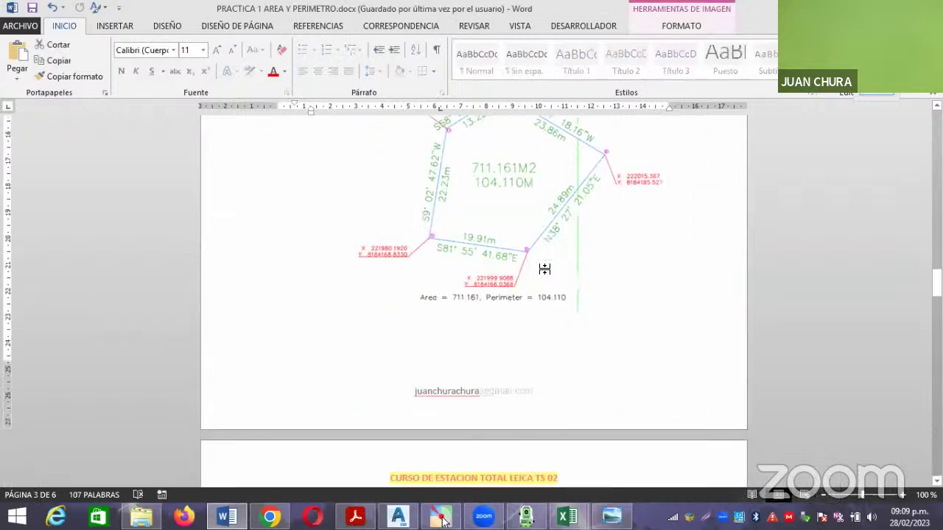
pyautogui.scroll(-3, 546, 270)
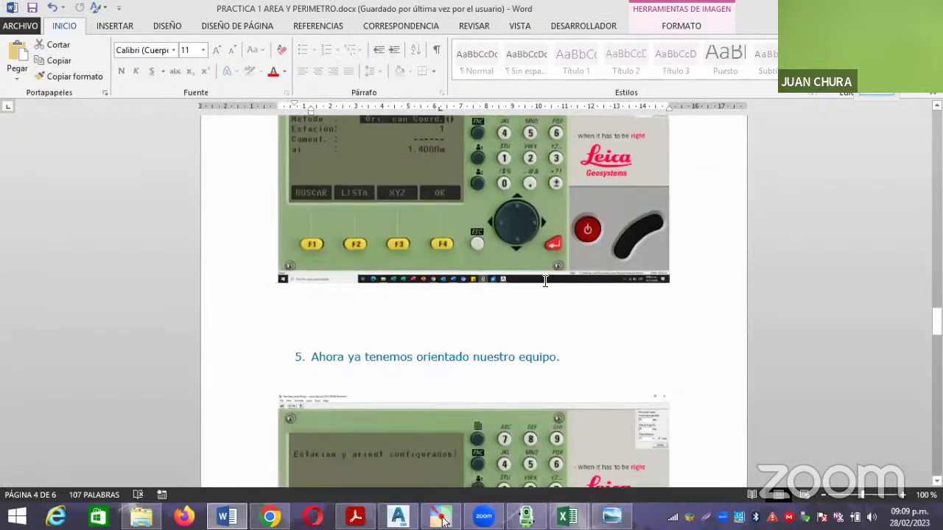
pyautogui.scroll(8, 567, 324)
pyautogui.scroll(14, 568, 323)
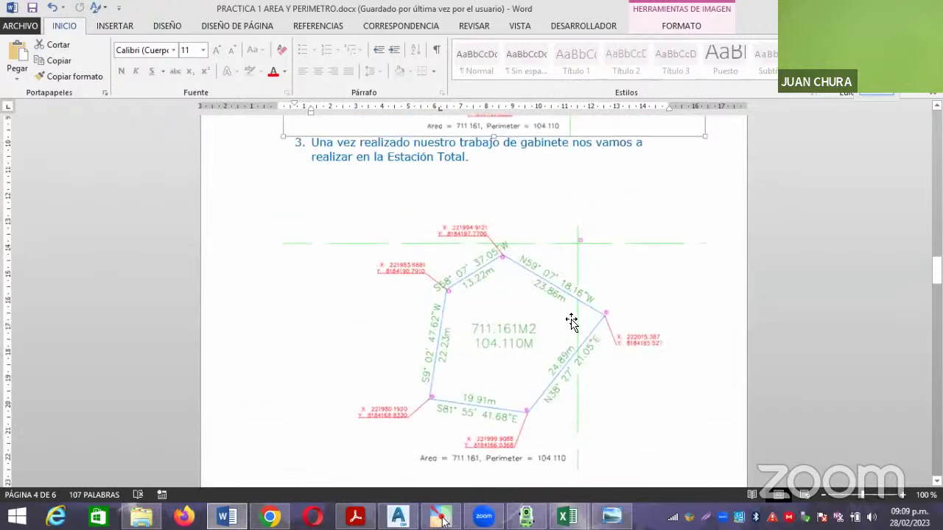
pyautogui.scroll(3, 712, 317)
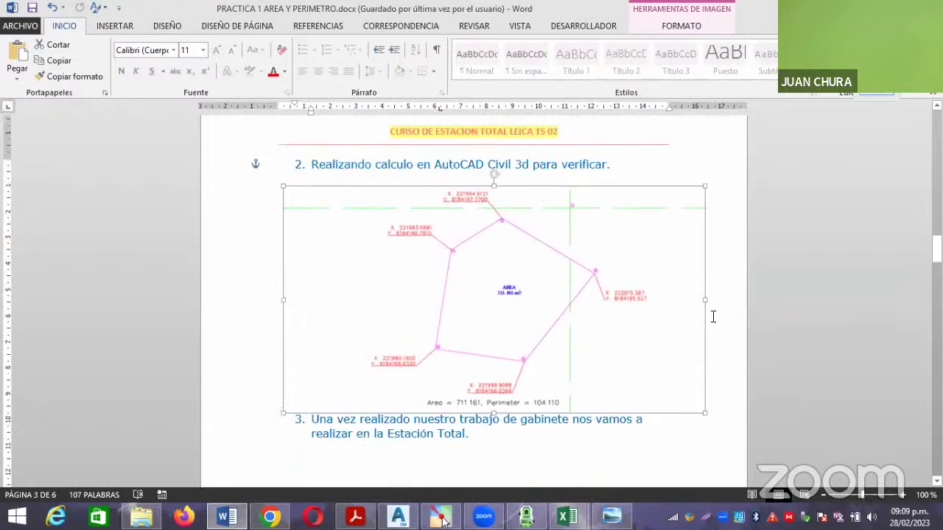
pyautogui.click(625, 166)
pyautogui.press('Return')
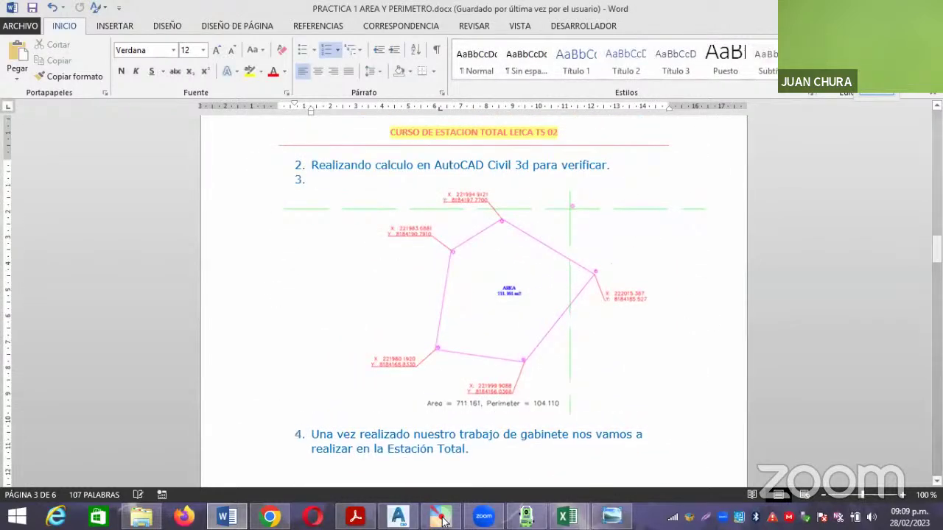
pyautogui.press('BackSpace')
pyautogui.press('Return')
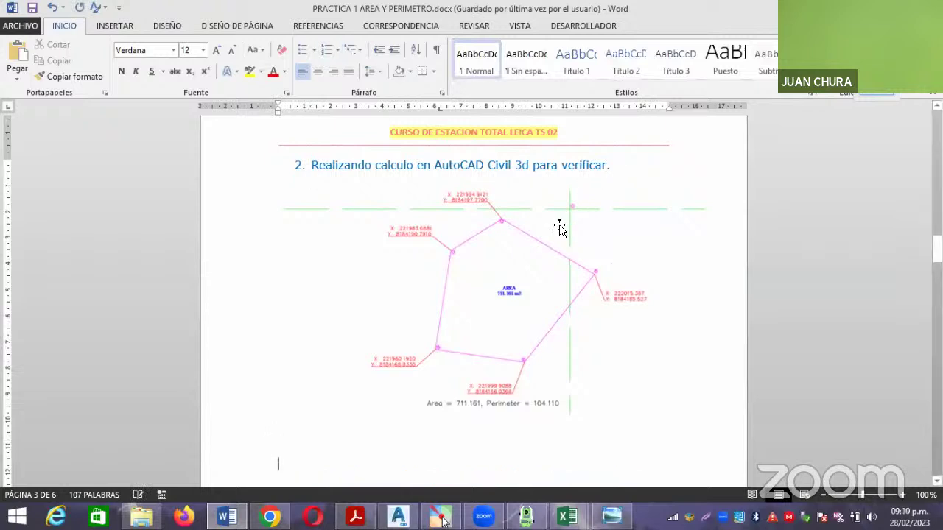
# Paste the total-station area-result screenshot into the new paragraph.
pyautogui.scroll(-10, 581, 375)
pyautogui.scroll(5, 564, 362)
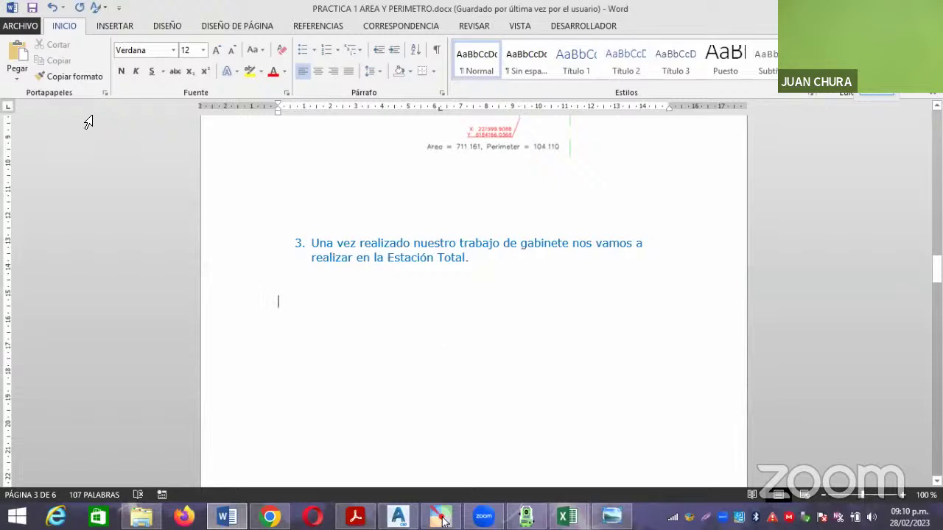
pyautogui.click(17, 57)
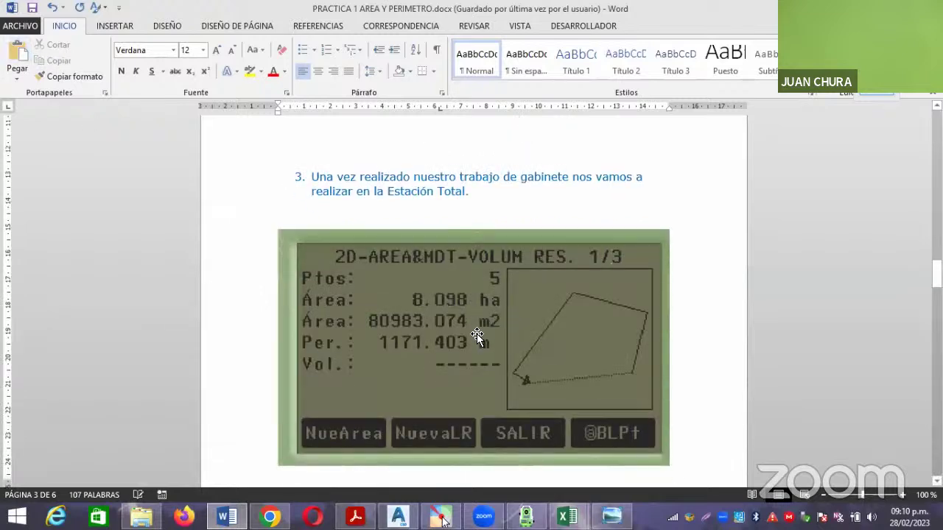
pyautogui.click(478, 334)
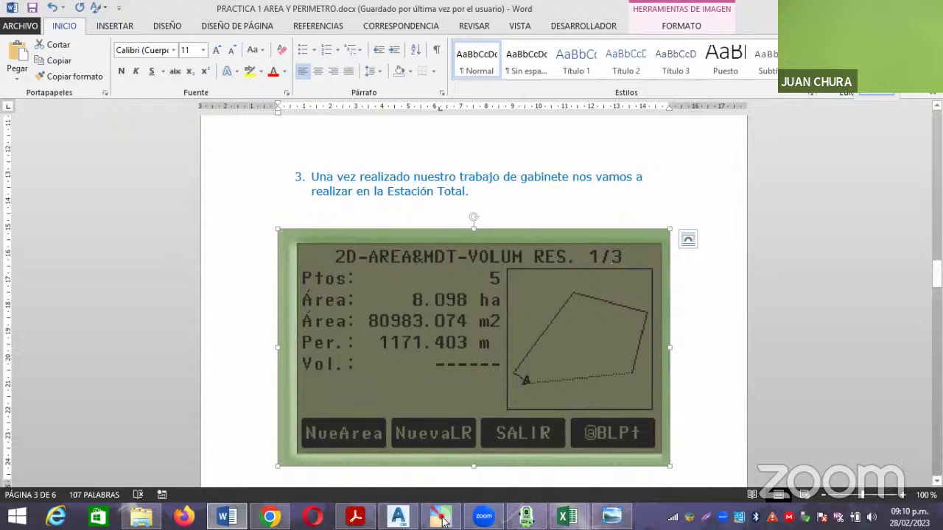
pyautogui.click(440, 518)
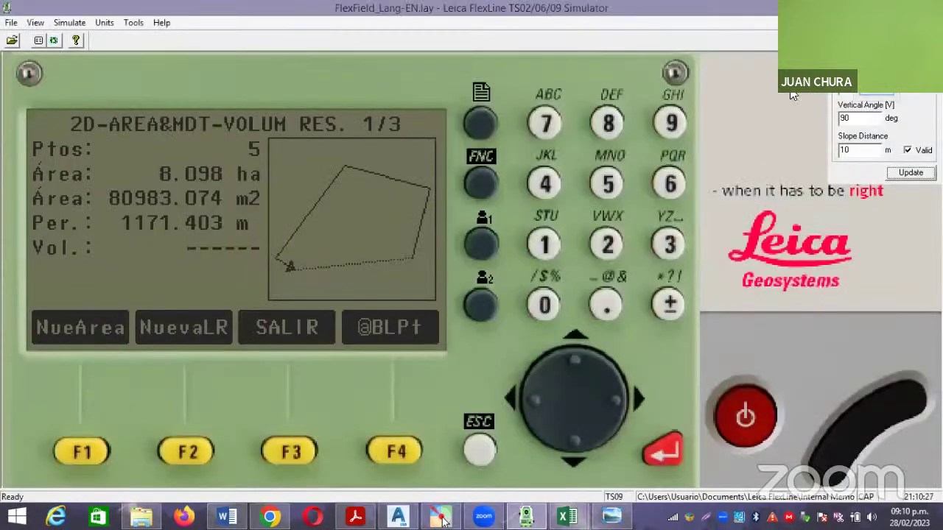
pyautogui.hotkey('alt', 'Tab')
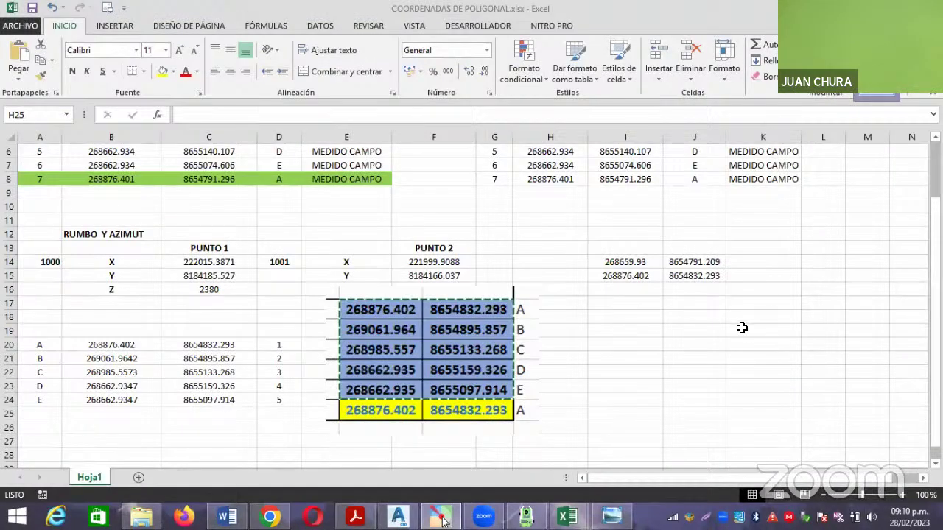
pyautogui.click(719, 331)
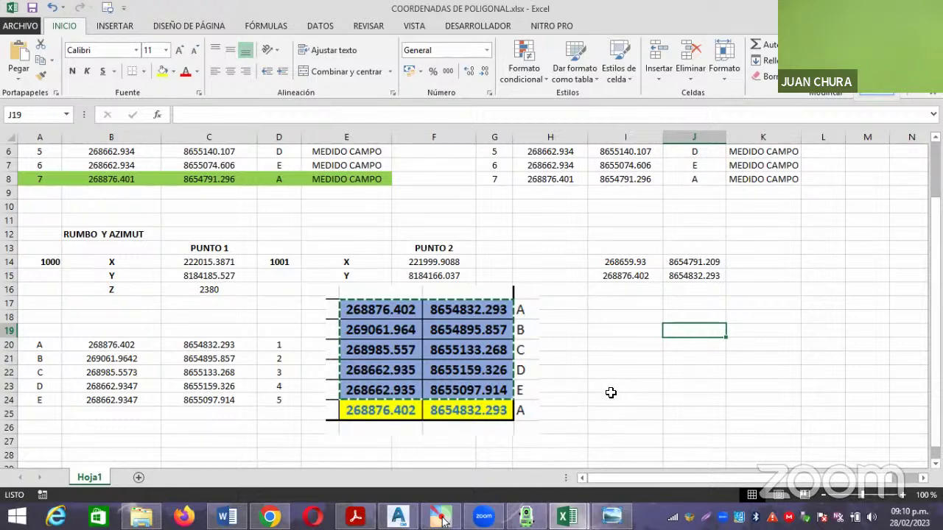
pyautogui.click(525, 517)
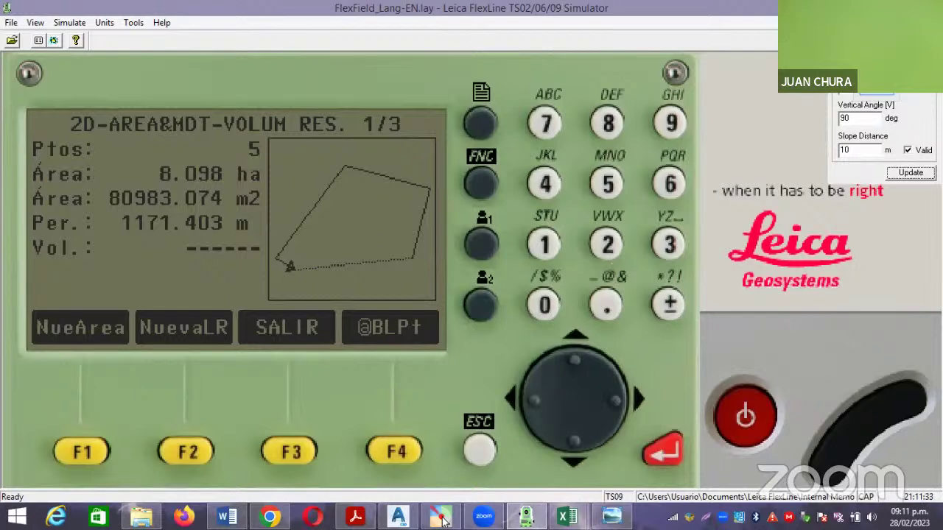
# Leave the 2D-area result screen and switch to the COORDENADAS DE POLIGONAL workbook.
pyautogui.hotkey('alt', 'Tab')
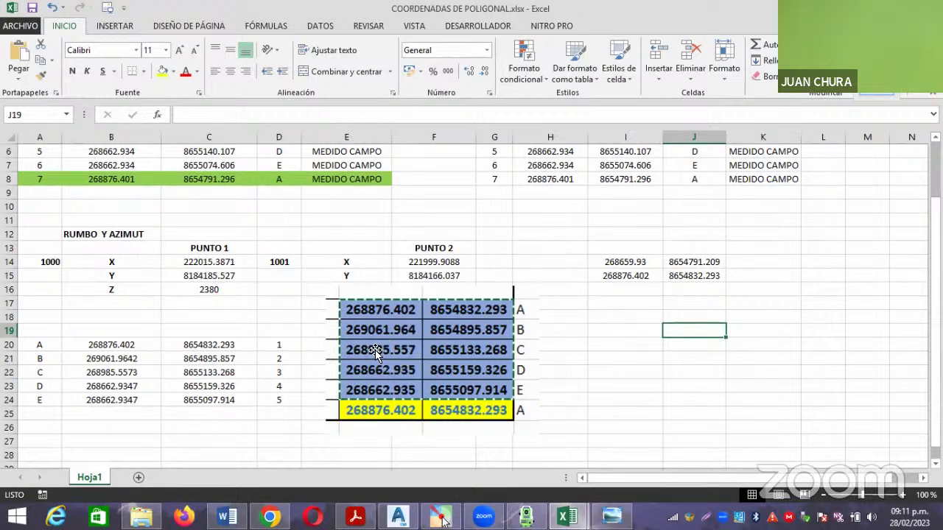
# Bring the 2 CLASE 28-02-2023 folder window up from the taskbar.
pyautogui.click(141, 515)
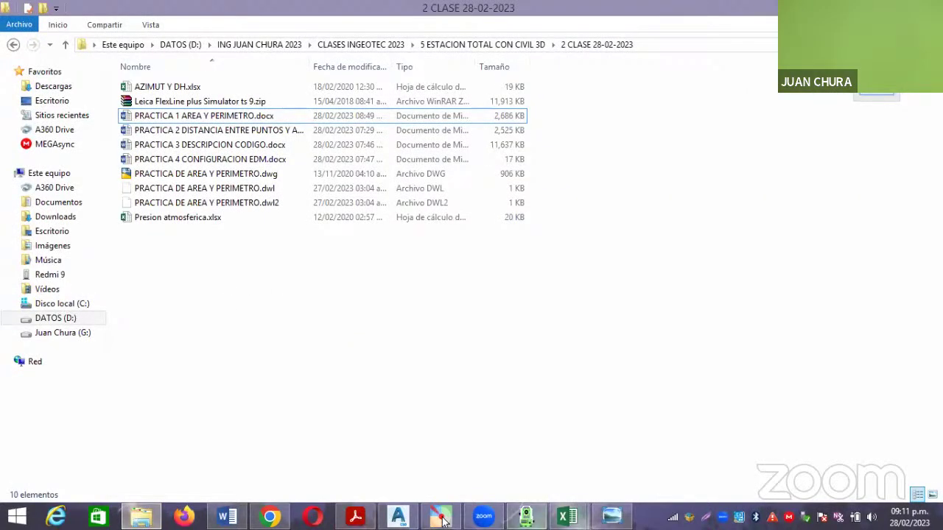
# Create a blank workbook via Archivo > Nuevo, then go back to COORDENADAS DE POLIGONAL.
pyautogui.click(567, 515)
pyautogui.click(535, 462)
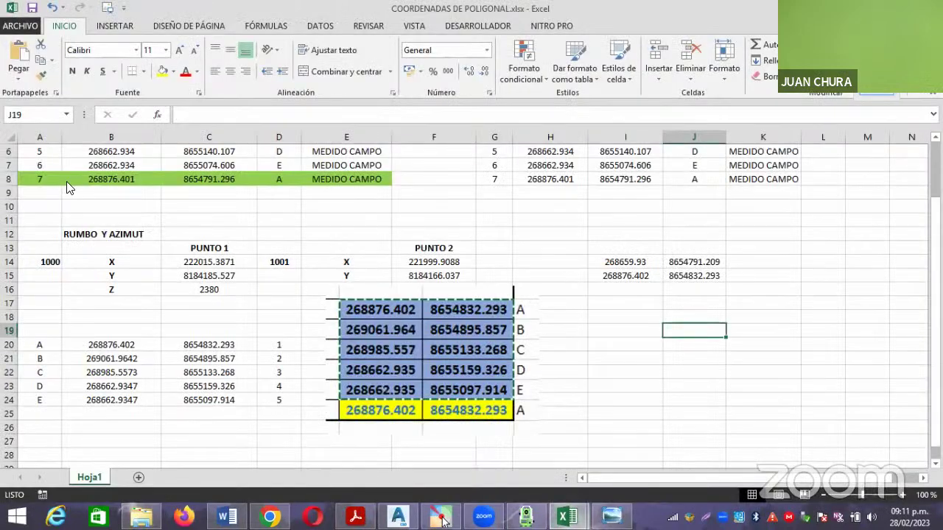
pyautogui.click(20, 28)
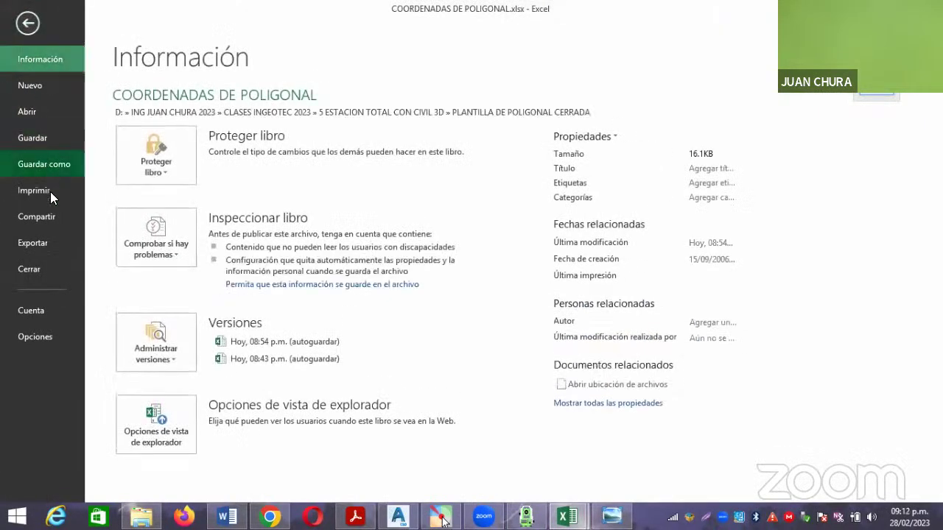
pyautogui.click(40, 85)
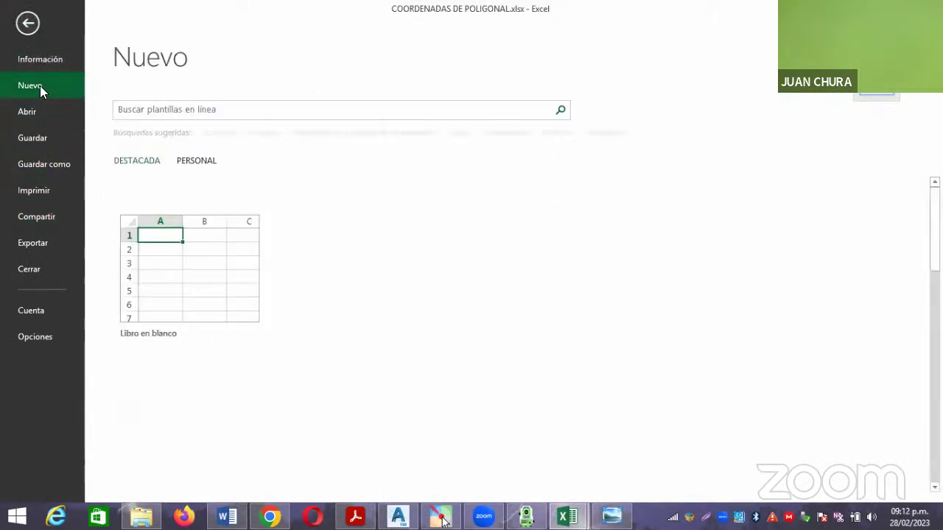
pyautogui.click(193, 257)
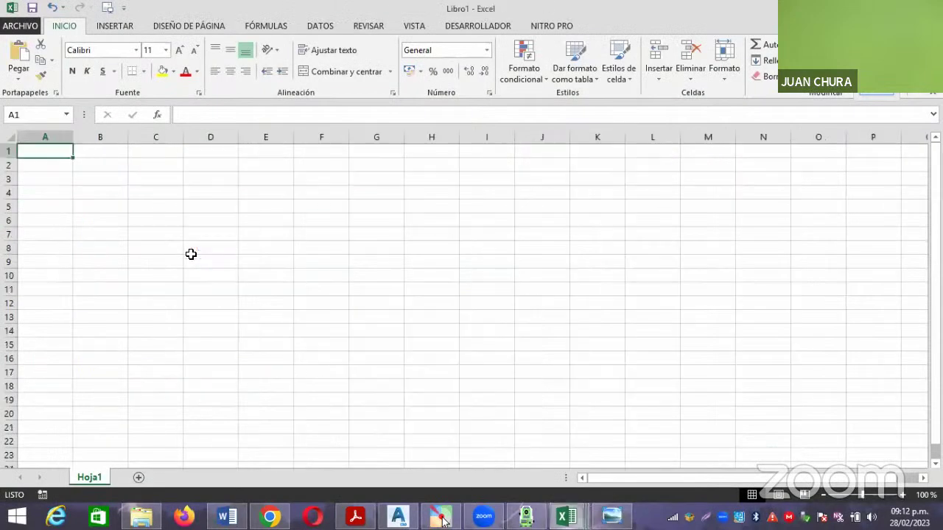
pyautogui.moveTo(567, 515)
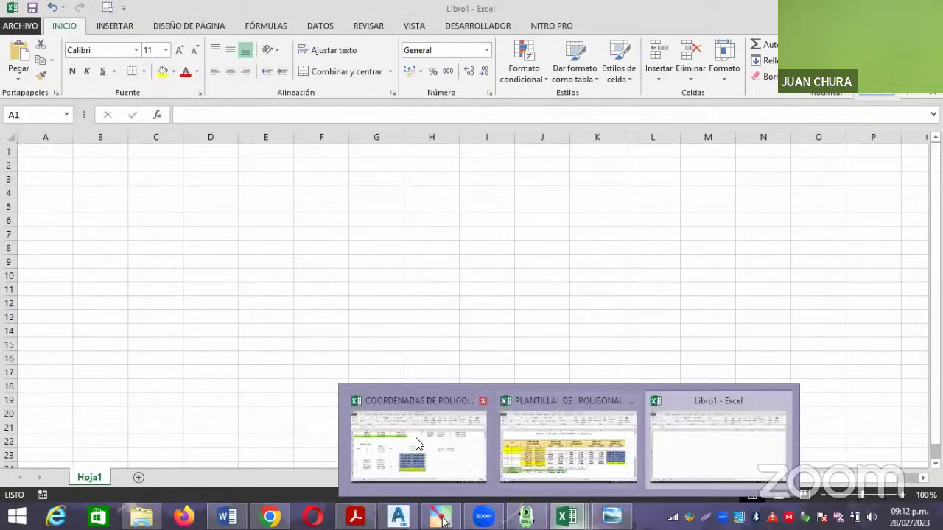
pyautogui.click(416, 441)
# Copy coordinates B20:C24 and paste them as values into cell B1 of Libro1.
pyautogui.moveTo(112, 345); pyautogui.dragTo(182, 379)
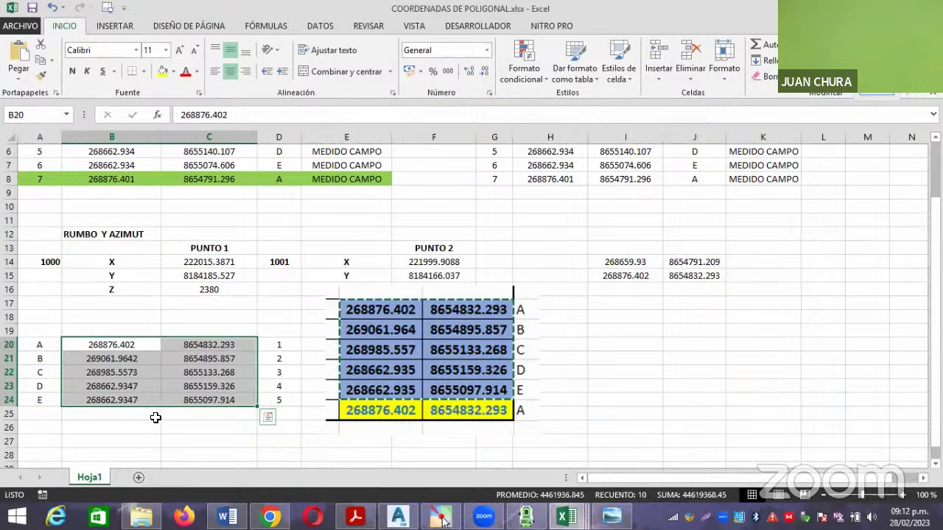
pyautogui.hotkey('ctrl', 'c')
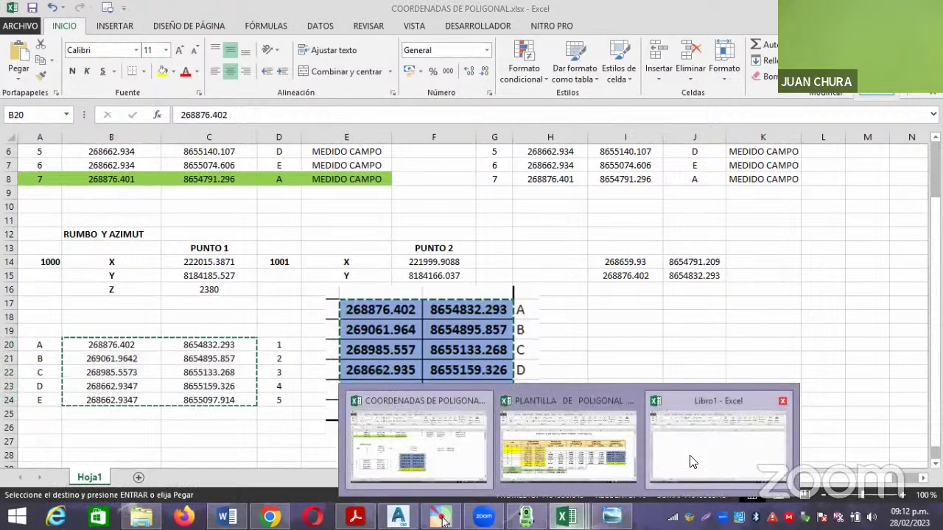
pyautogui.click(733, 438)
pyautogui.click(103, 150)
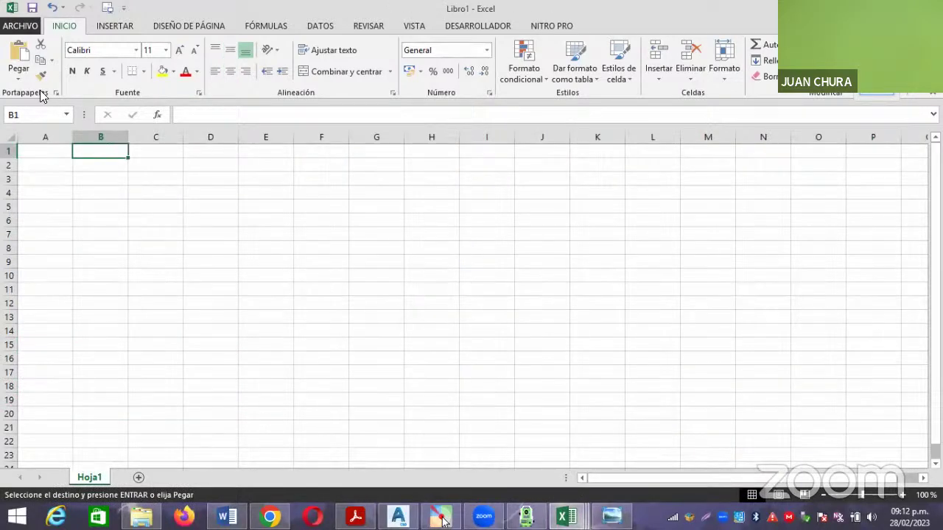
pyautogui.click(18, 74)
pyautogui.click(16, 169)
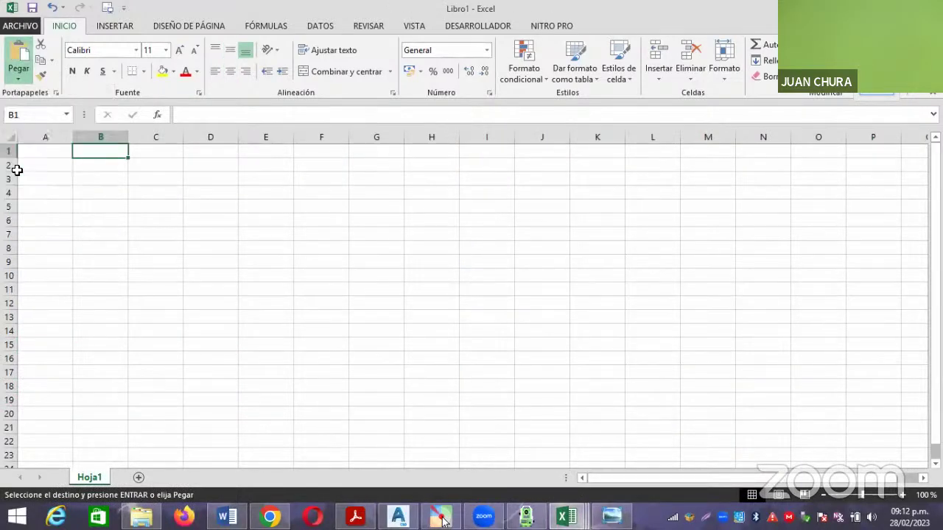
pyautogui.click(170, 283)
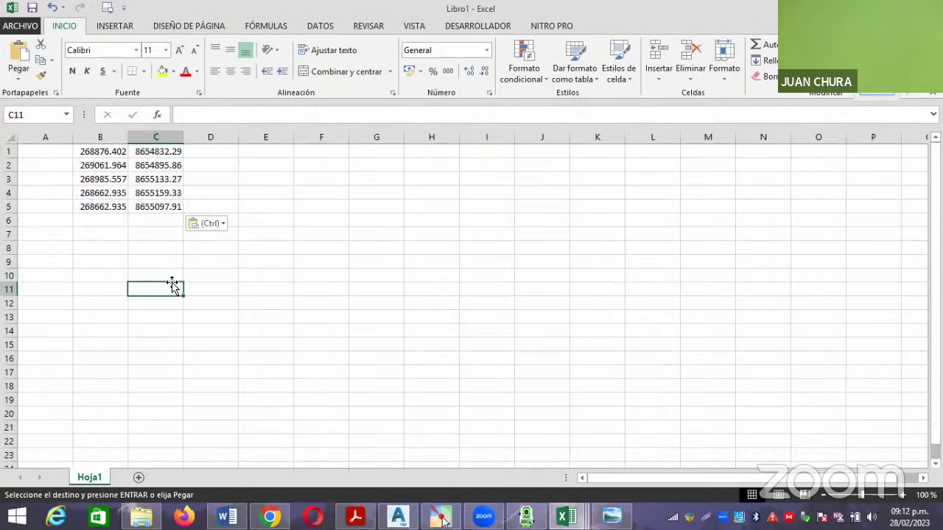
# Enter point numbers 1 to 5 down column A.
pyautogui.click(57, 151)
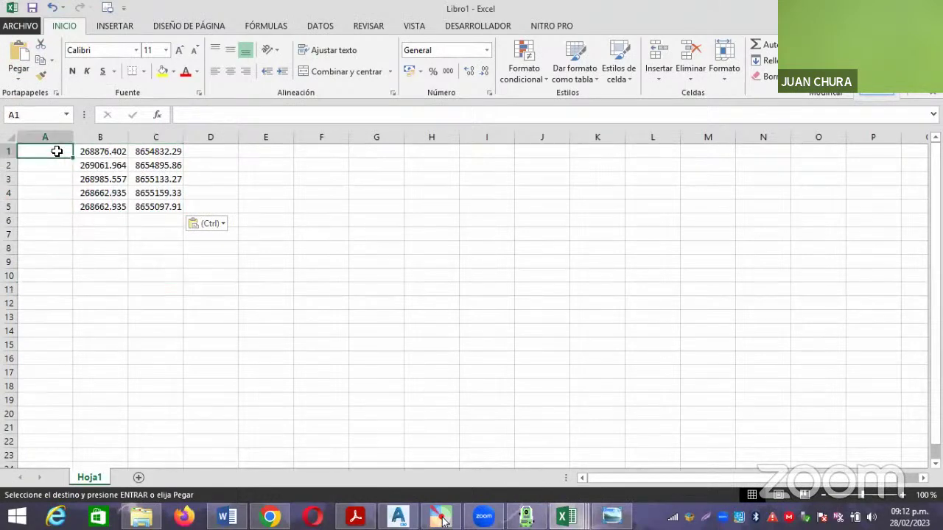
pyautogui.write('1')
pyautogui.press('Return')
pyautogui.write('2')
pyautogui.press('Return')
pyautogui.write('3')
pyautogui.press('Return')
pyautogui.write('4')
pyautogui.press('Return')
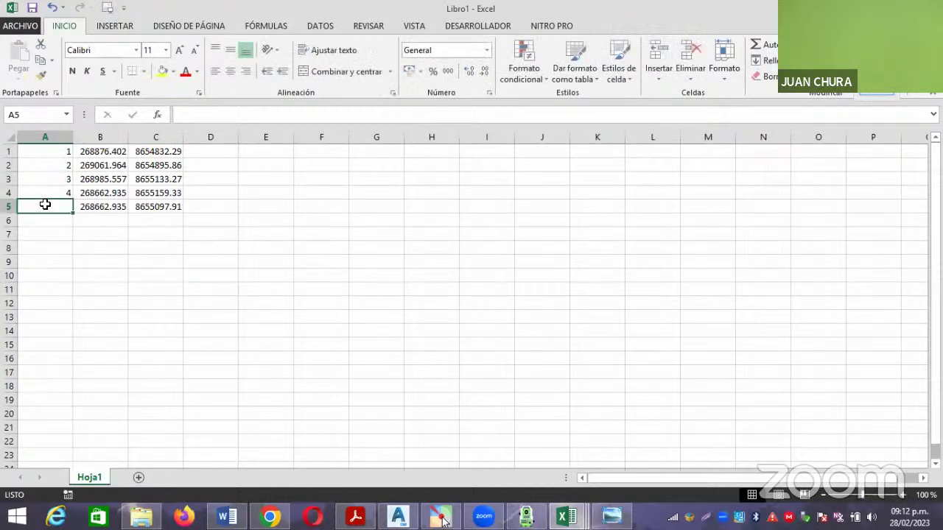
pyautogui.write('5')
pyautogui.press('Return')
# Enter elevation 2500 in D1 and fill it down to D5.
pyautogui.click(222, 153)
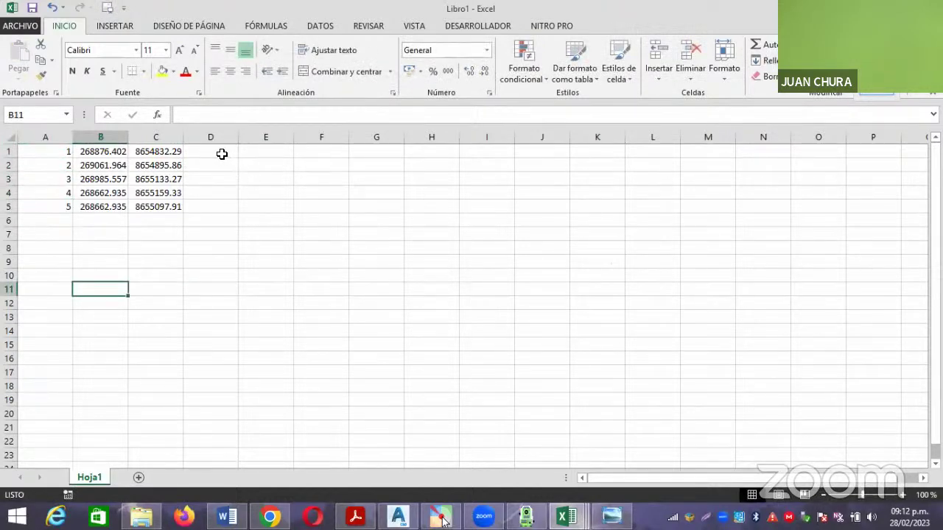
pyautogui.write('2500')
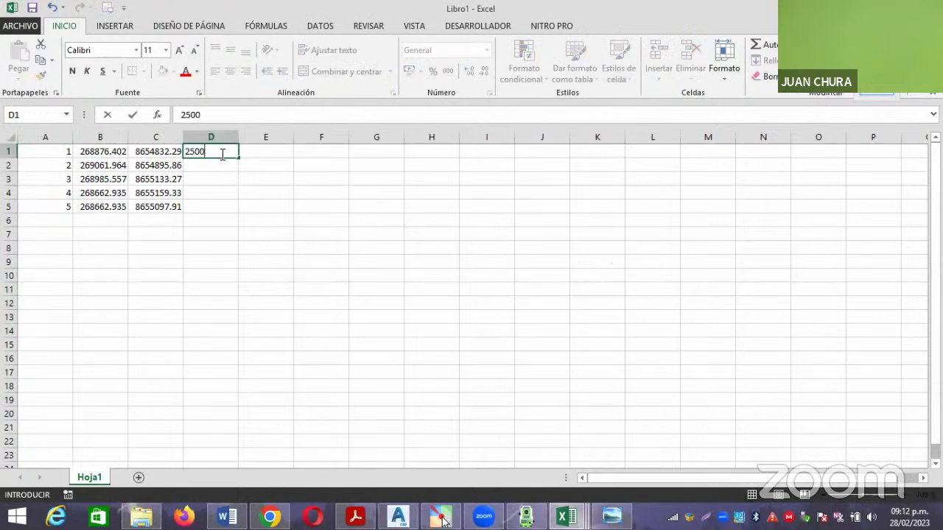
pyautogui.press('Return')
pyautogui.click(222, 153)
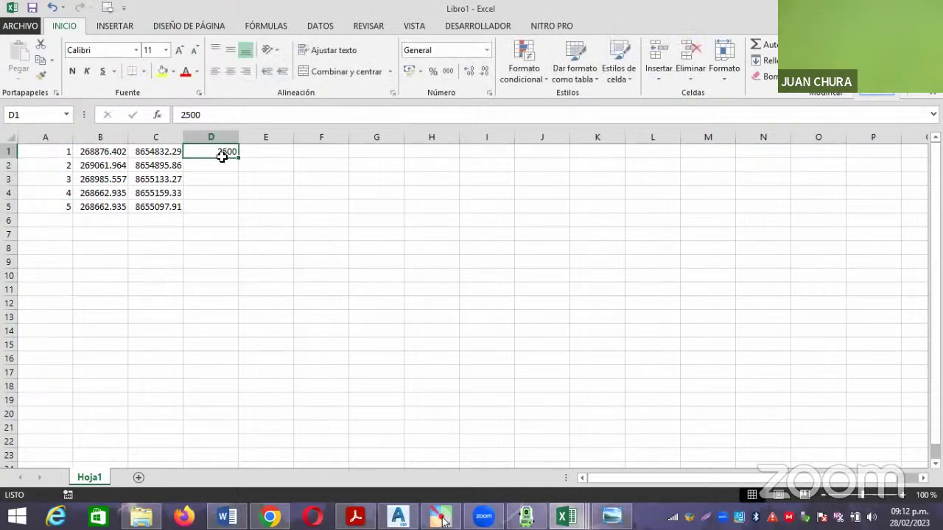
pyautogui.moveTo(238, 159); pyautogui.dragTo(240, 215)
# Enter the point labels A, B, C, D and E in E1:E5.
pyautogui.click(268, 151)
pyautogui.write('A')
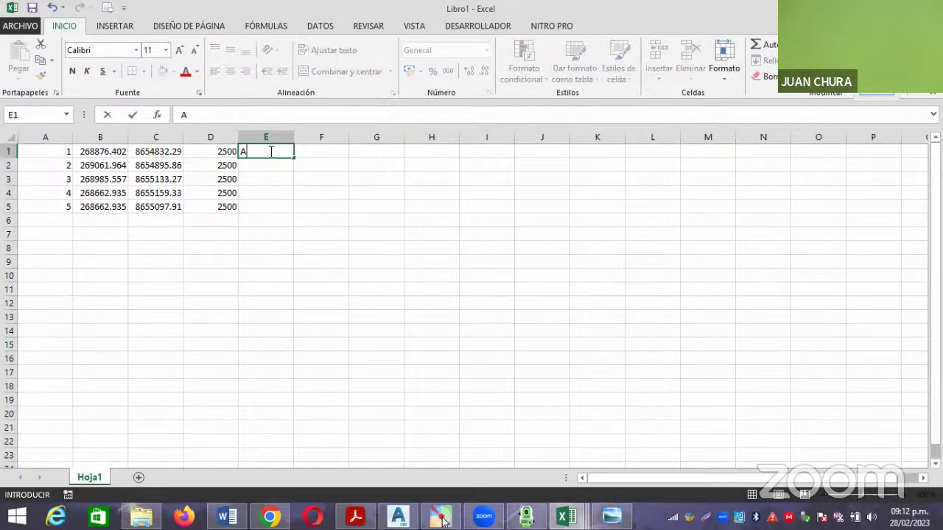
pyautogui.click(270, 166)
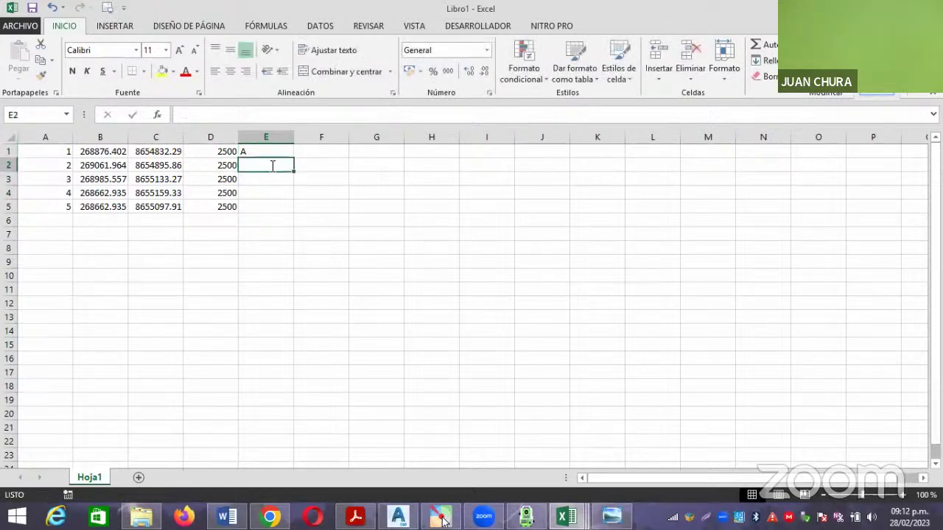
pyautogui.write('B')
pyautogui.click(260, 181)
pyautogui.write('C')
pyautogui.click(259, 193)
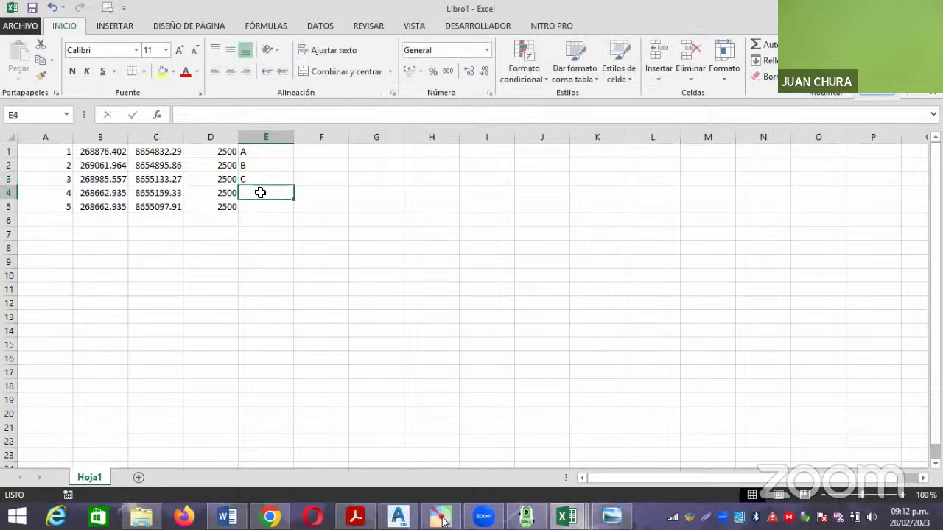
pyautogui.write('D')
pyautogui.click(260, 204)
pyautogui.write('E')
pyautogui.click(290, 273)
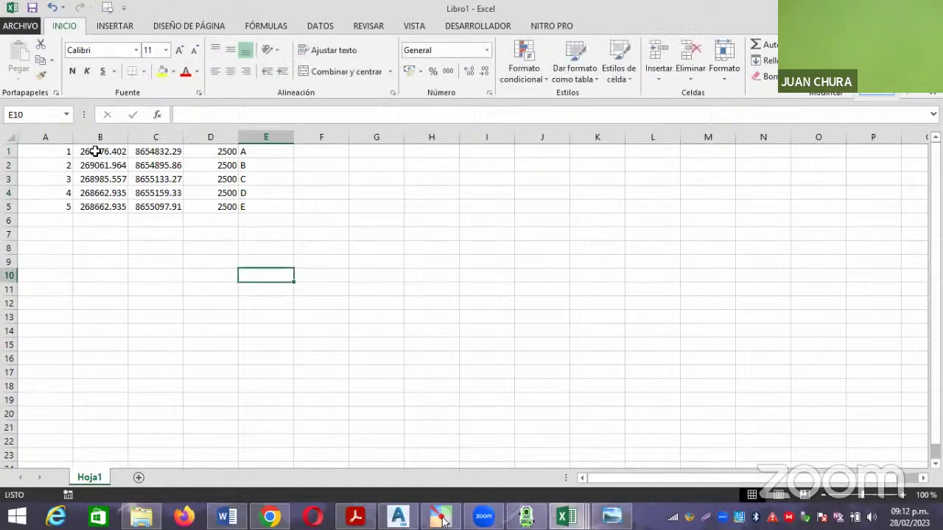
# Centre-align the whole A1:E5 point table.
pyautogui.moveTo(61, 151); pyautogui.dragTo(259, 207)
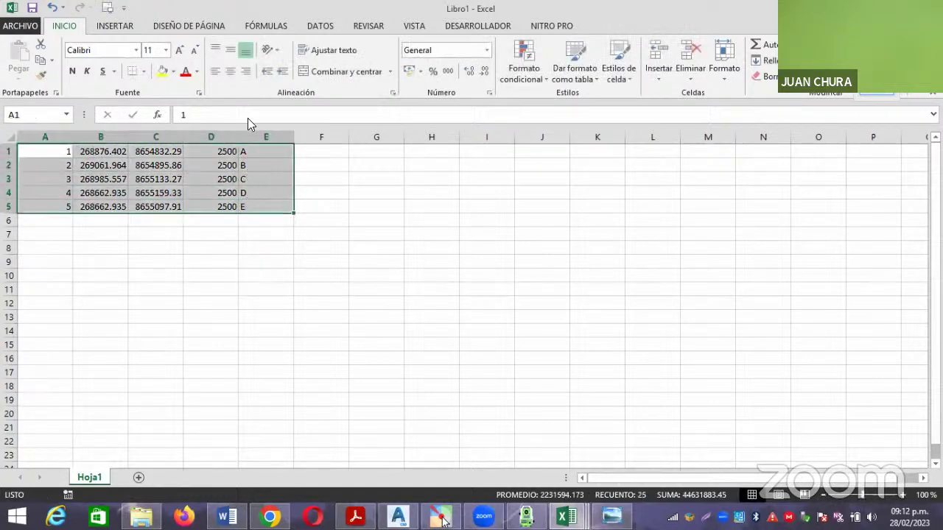
pyautogui.click(230, 73)
pyautogui.click(358, 215)
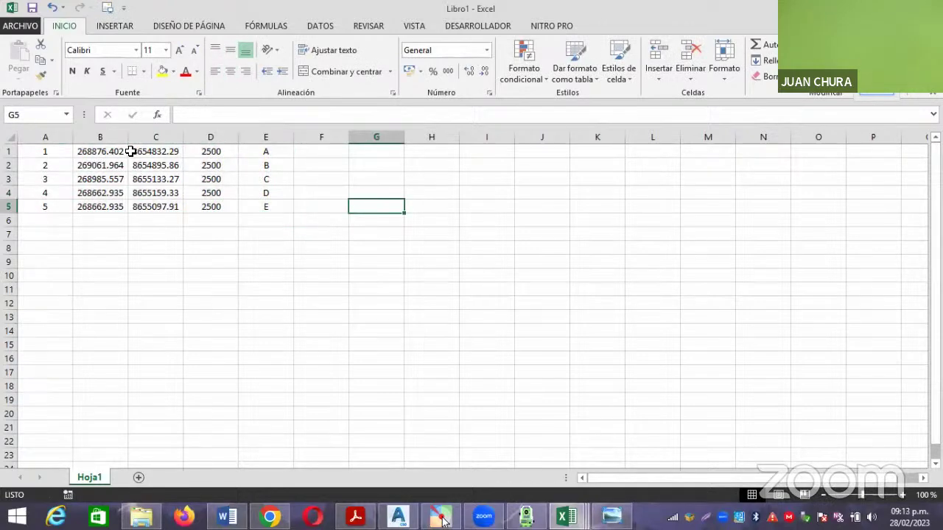
# Save the table as comma-delimited VERTI.csv in the PLANTILLA DE POLIGONAL CERRADA folder.
pyautogui.click(20, 26)
pyautogui.click(35, 164)
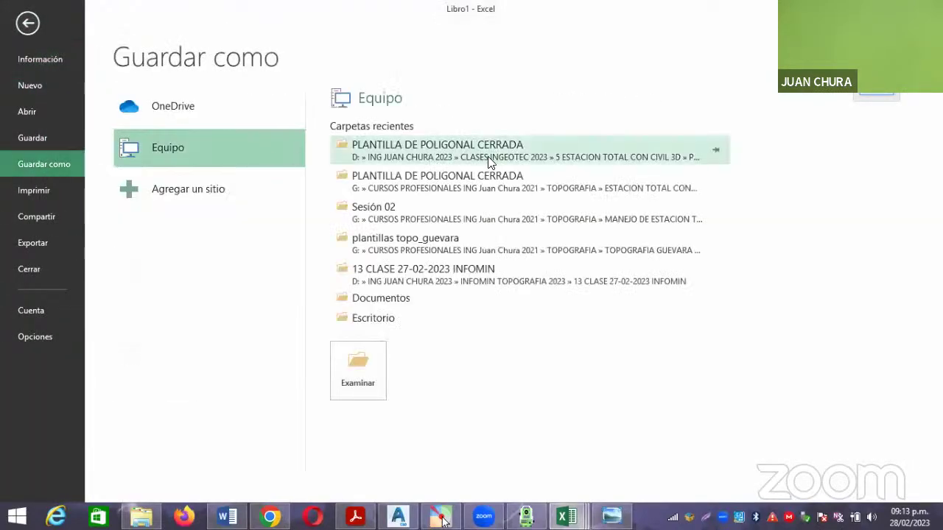
pyautogui.click(460, 145)
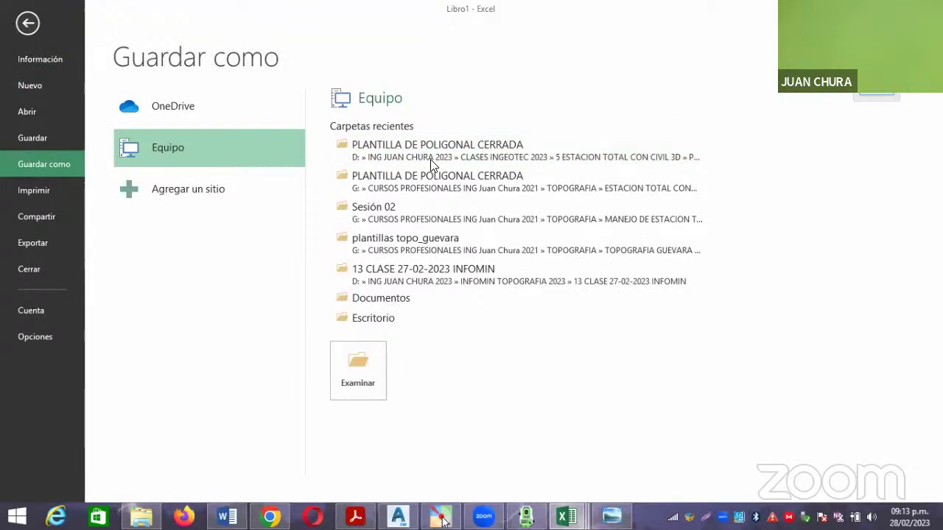
pyautogui.click(222, 253)
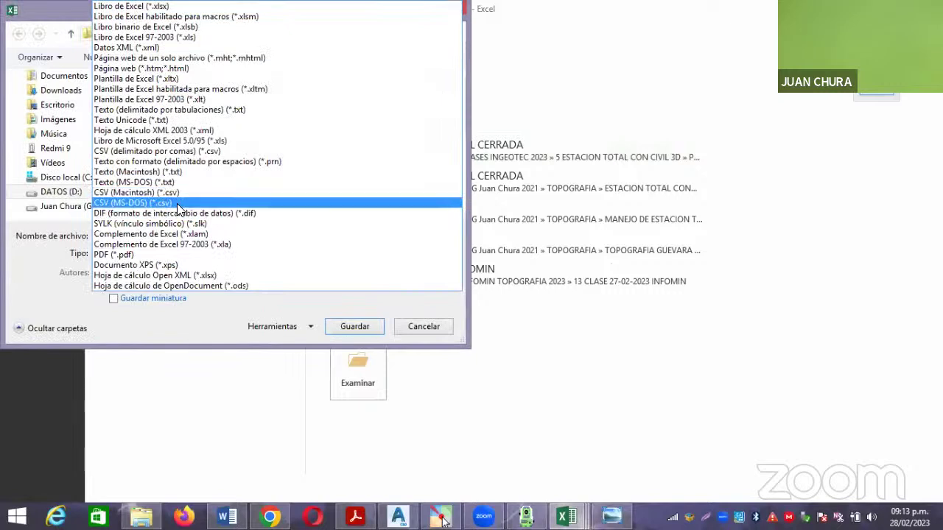
pyautogui.click(164, 151)
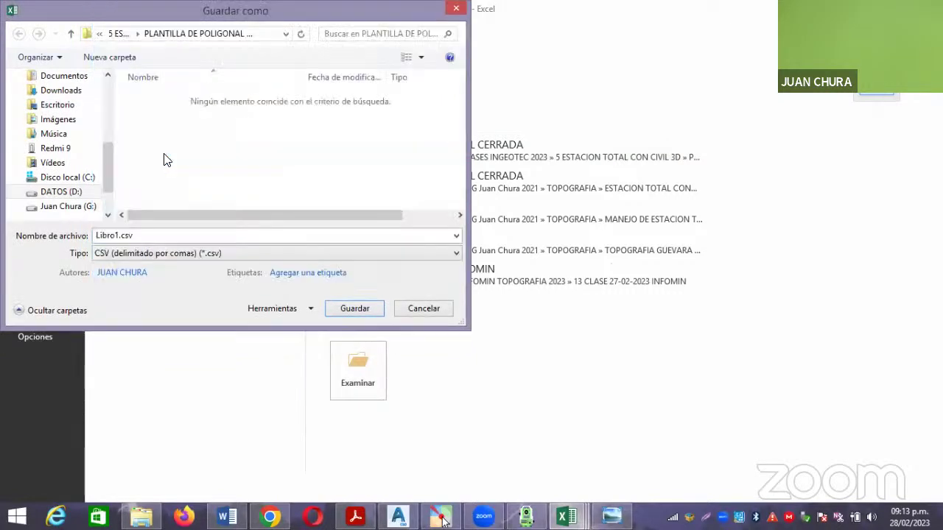
pyautogui.click(151, 236)
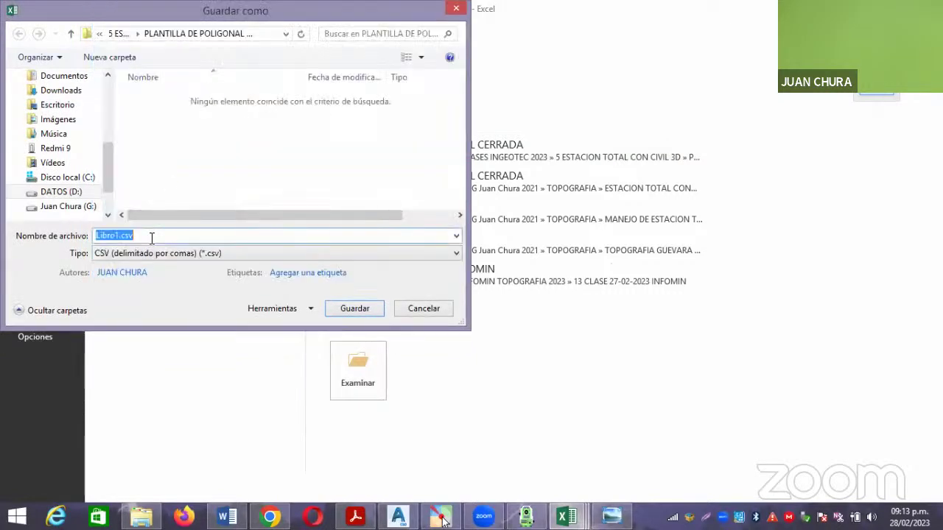
pyautogui.write('VERTI')
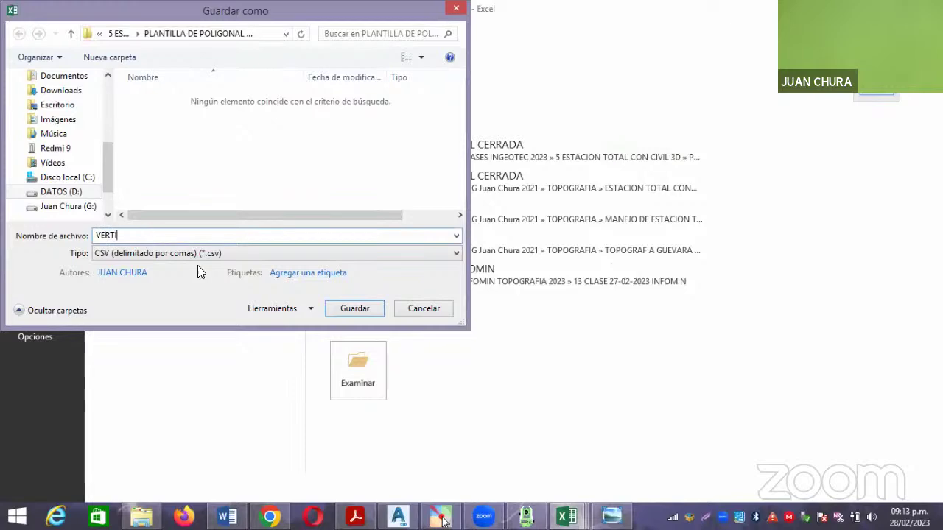
pyautogui.click(354, 309)
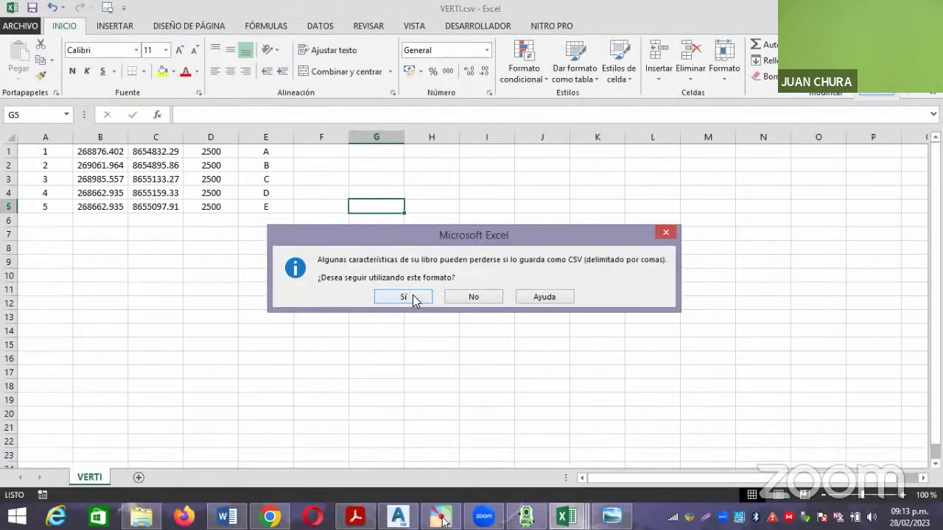
pyautogui.click(412, 301)
# Close VERTI.csv, keeping the CSV format, and return to the file browser.
pyautogui.click(932, 8)
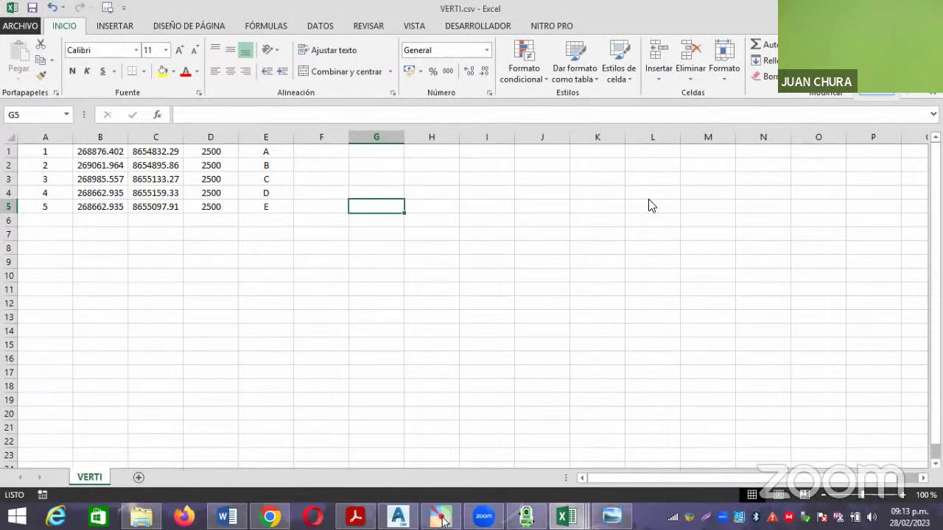
pyautogui.click(407, 273)
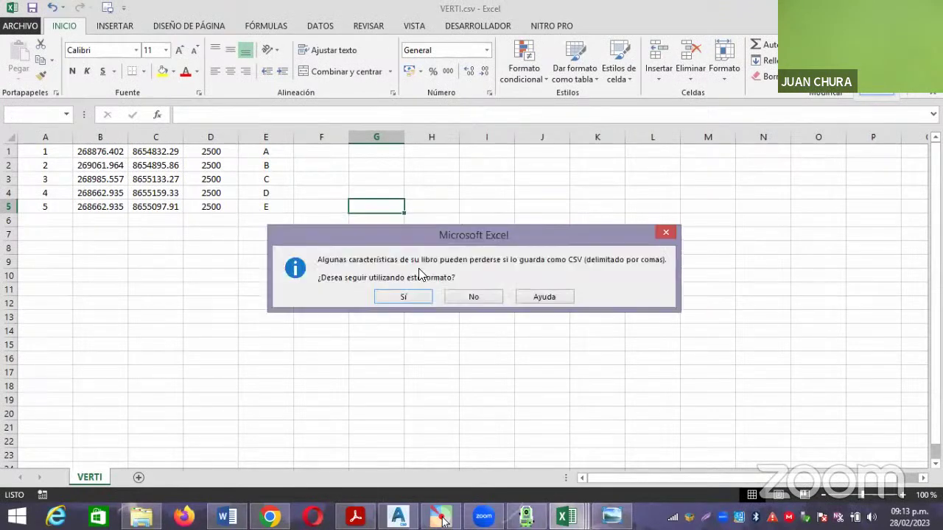
pyautogui.click(411, 296)
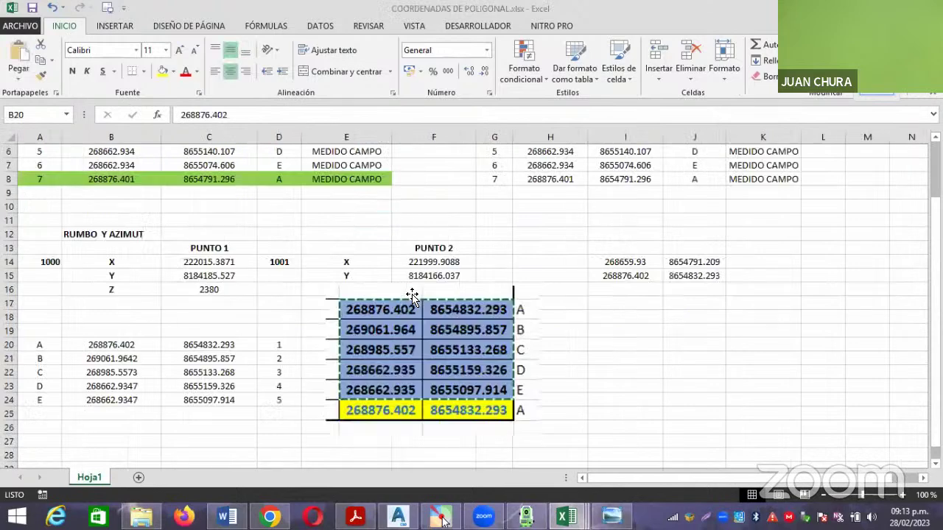
pyautogui.click(604, 344)
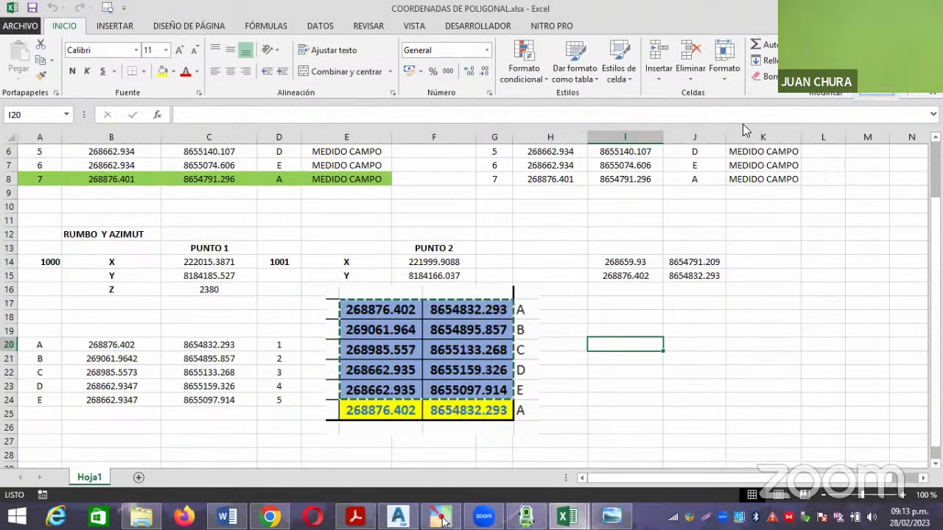
pyautogui.hotkey('alt', 'Tab')
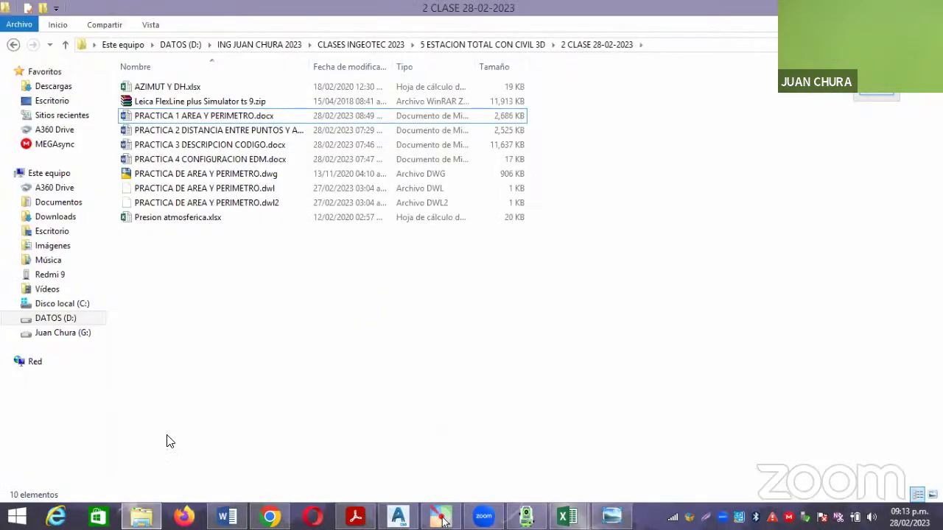
# Check that VERTI.csv is in PLANTILLA DE POLIGONAL CERRADA, then return to Civil 3D.
pyautogui.click(142, 515)
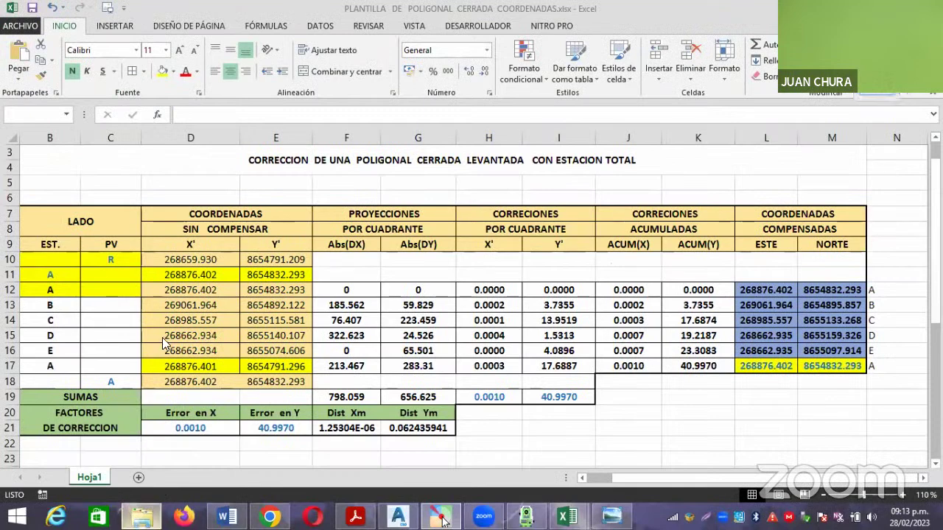
pyautogui.click(141, 516)
pyautogui.click(13, 44)
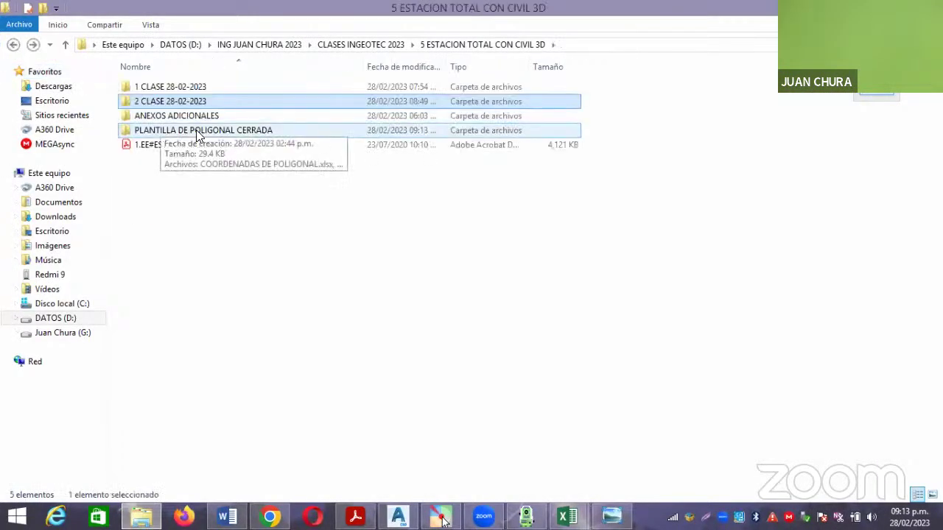
pyautogui.doubleClick(200, 133)
pyautogui.click(174, 117)
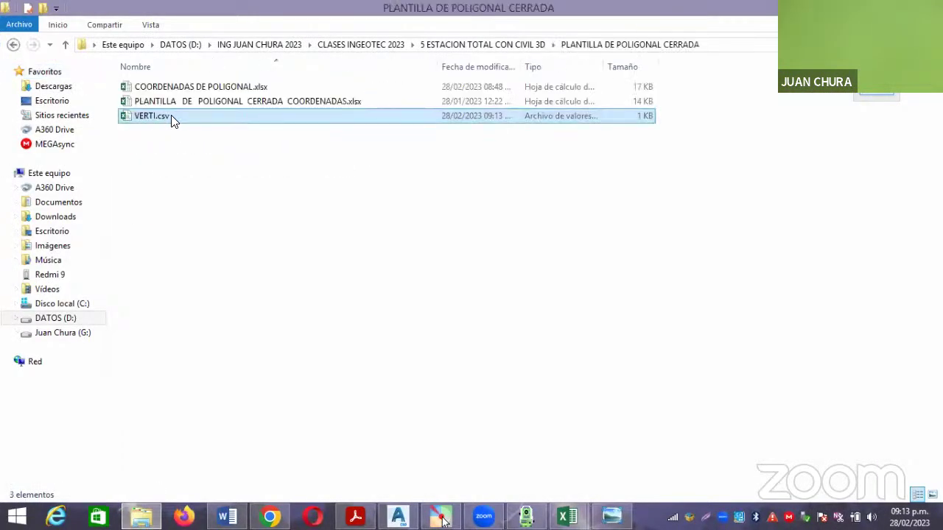
pyautogui.click(441, 518)
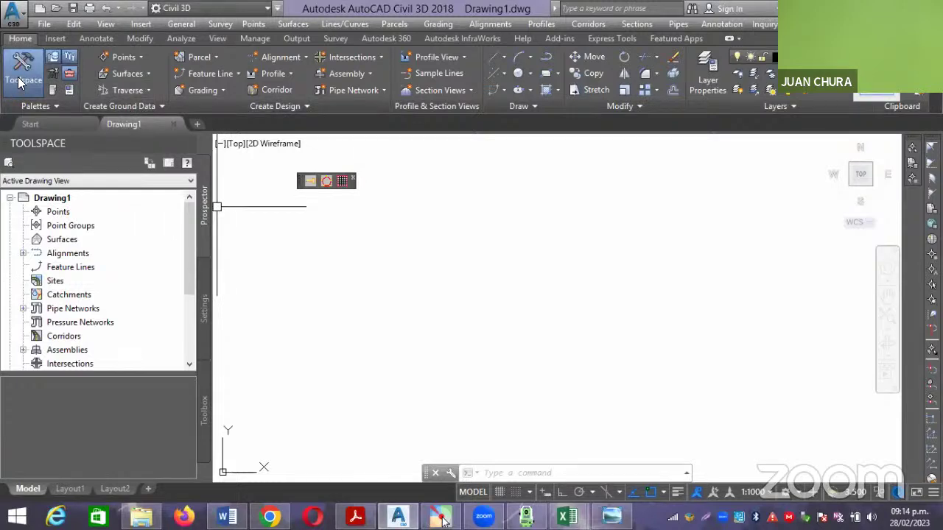
pyautogui.click(66, 212)
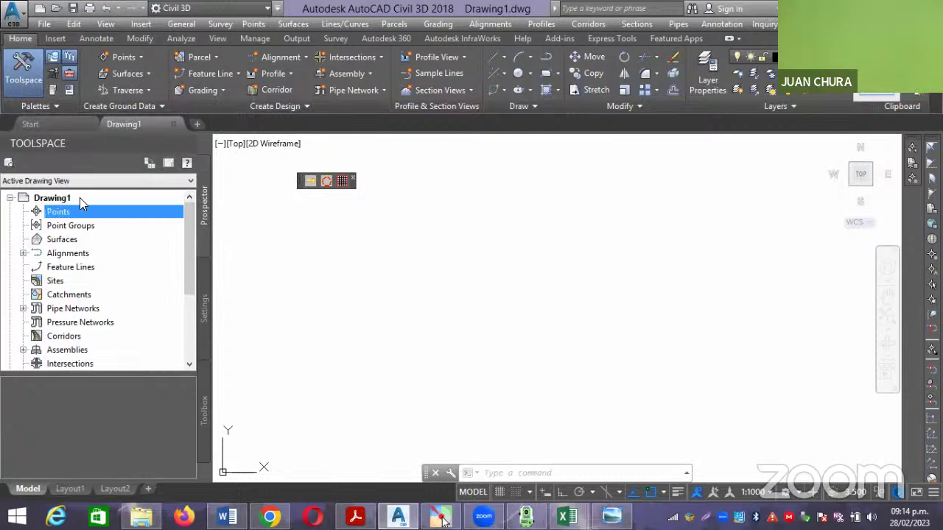
pyautogui.click(124, 57)
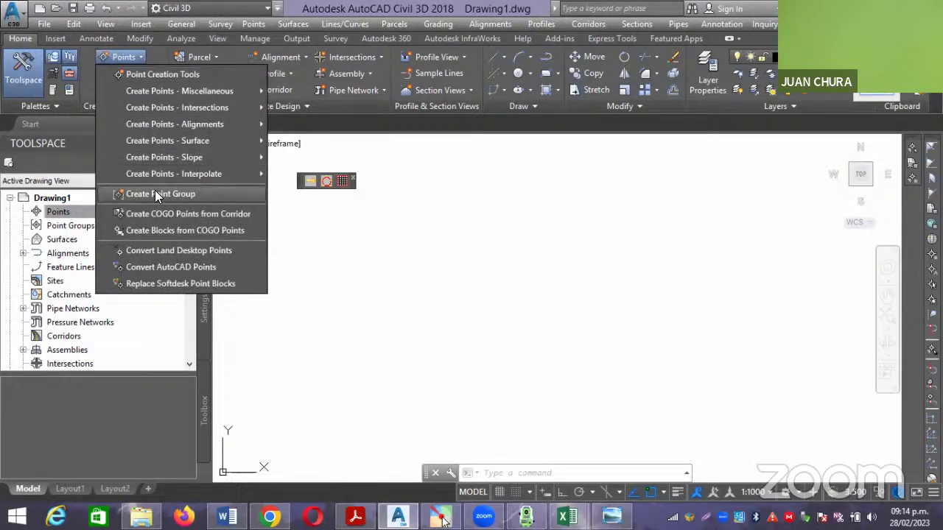
pyautogui.click(390, 239)
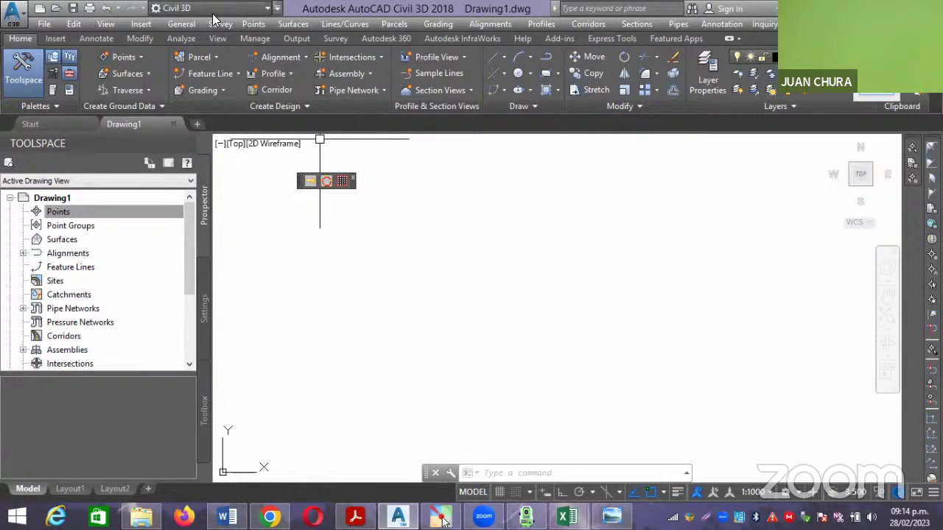
pyautogui.click(277, 8)
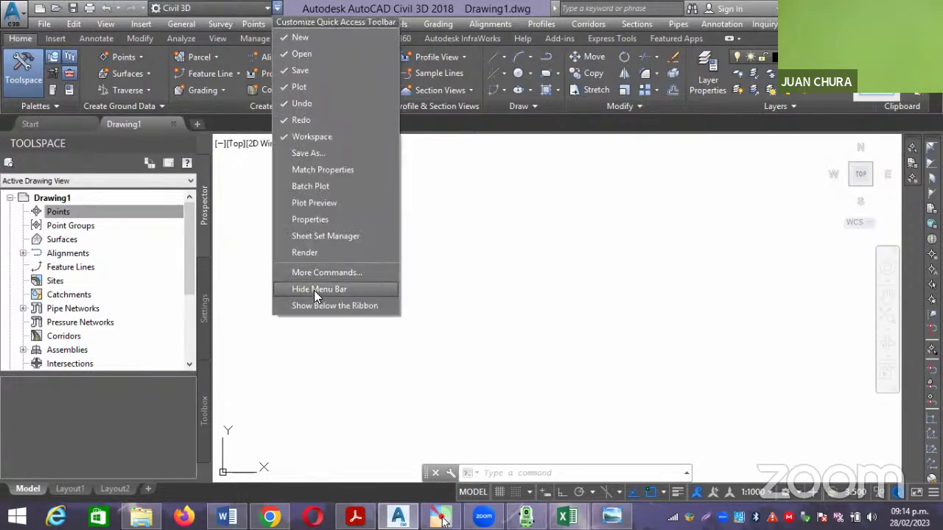
pyautogui.click(316, 289)
pyautogui.click(406, 237)
pyautogui.click(491, 275)
pyautogui.click(432, 231)
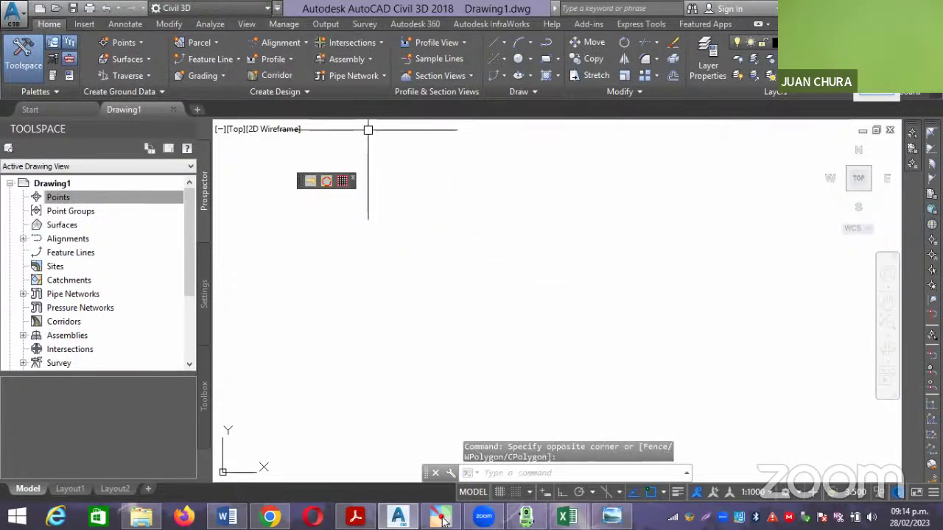
pyautogui.click(277, 9)
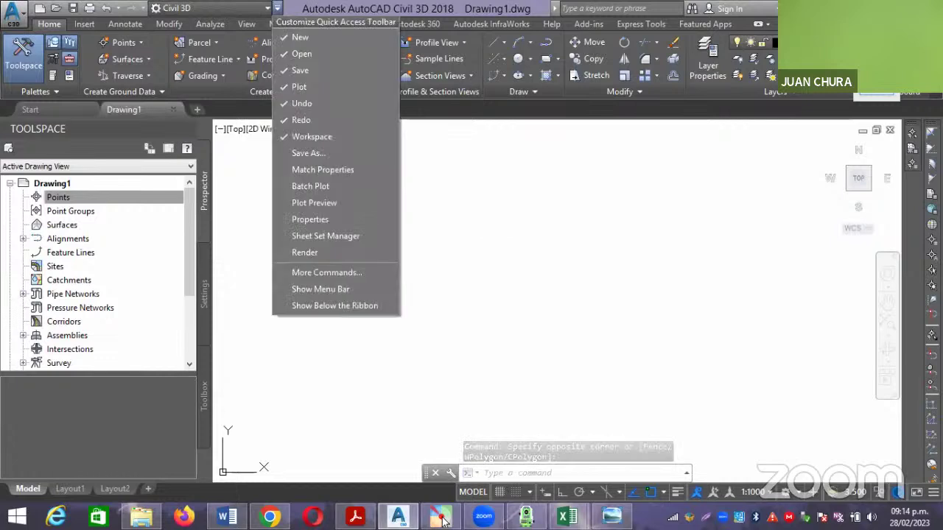
pyautogui.click(313, 289)
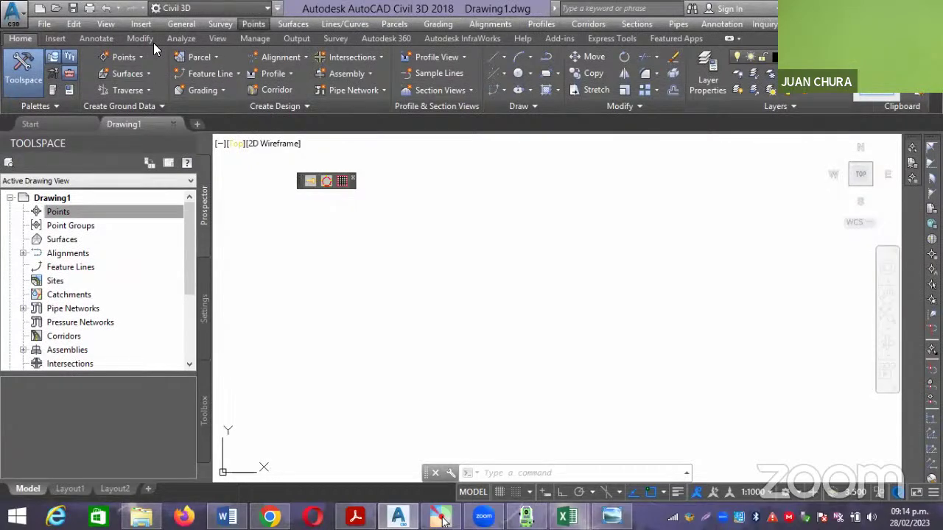
pyautogui.press('Return')
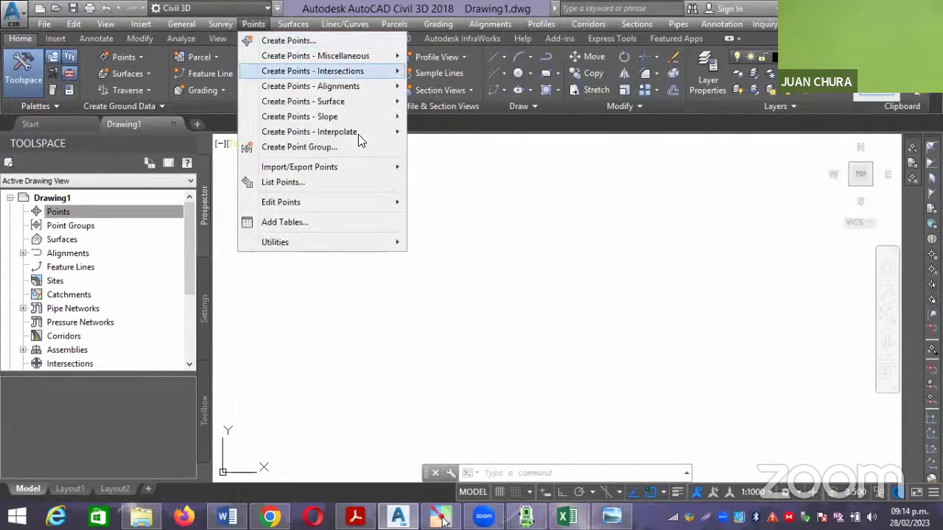
pyautogui.click(516, 267)
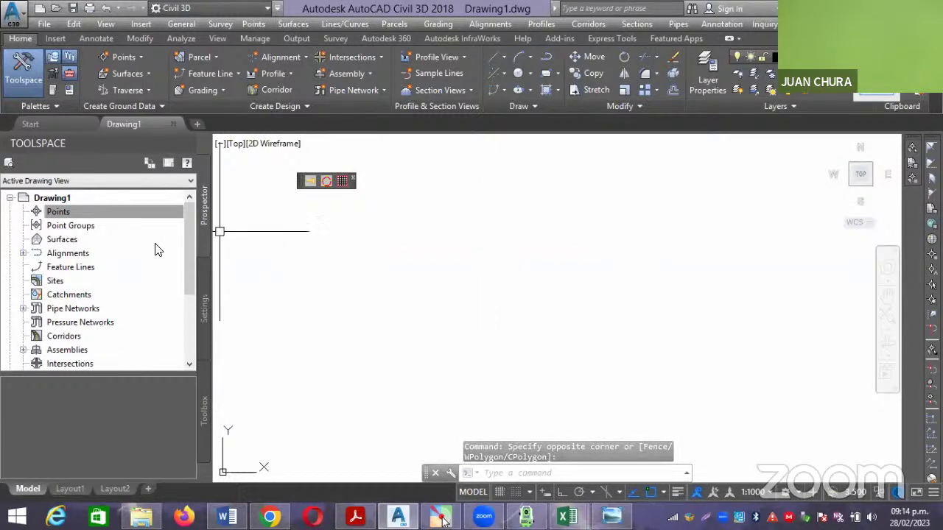
# Start Create Points from the Prospector's Points collection and choose Import Points.
pyautogui.click(88, 212)
pyautogui.rightClick(81, 211)
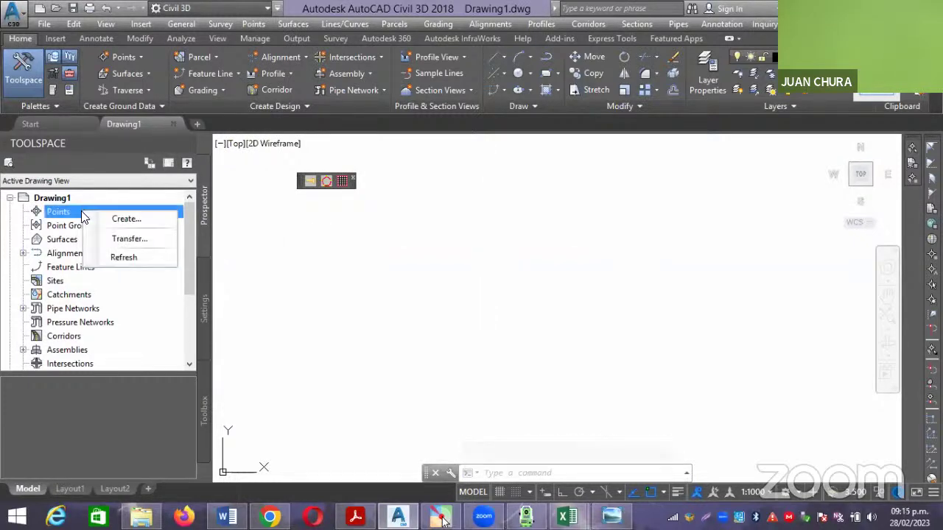
pyautogui.click(145, 227)
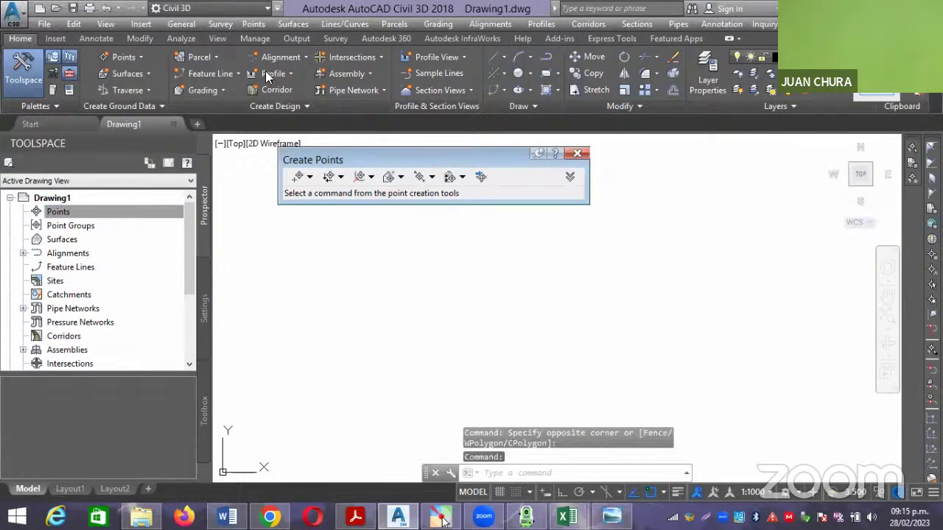
pyautogui.moveTo(431, 155); pyautogui.dragTo(259, 67)
pyautogui.click(309, 89)
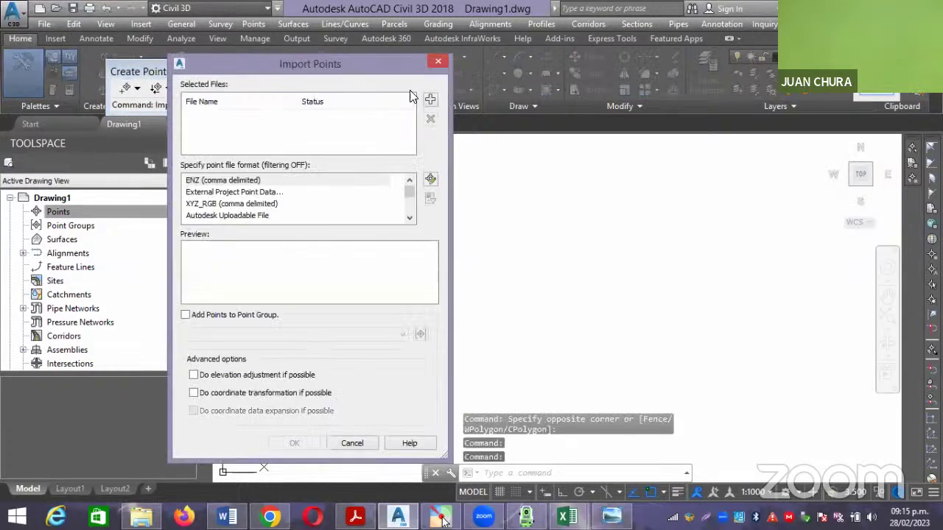
# Select VERTI.csv from the PLANTILLA DE POLIGONAL CERRADA folder as the source file.
pyautogui.click(431, 102)
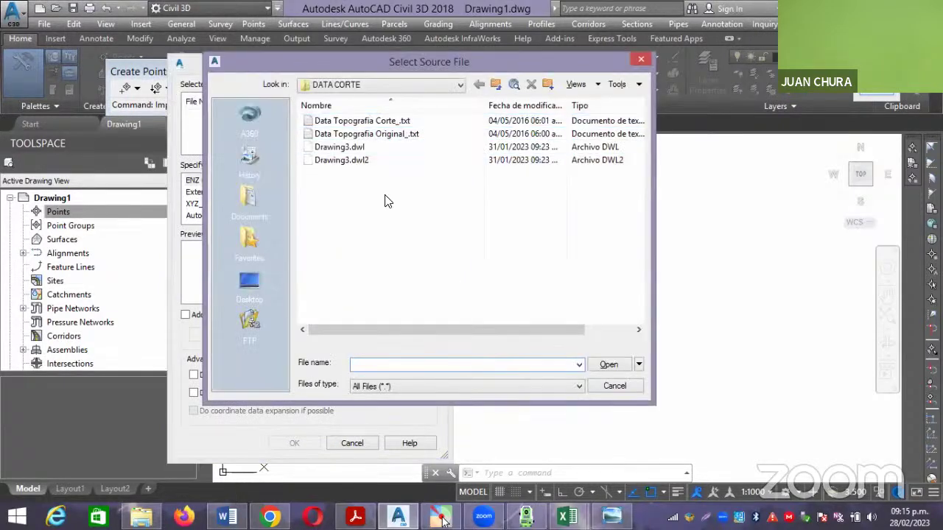
pyautogui.click(459, 84)
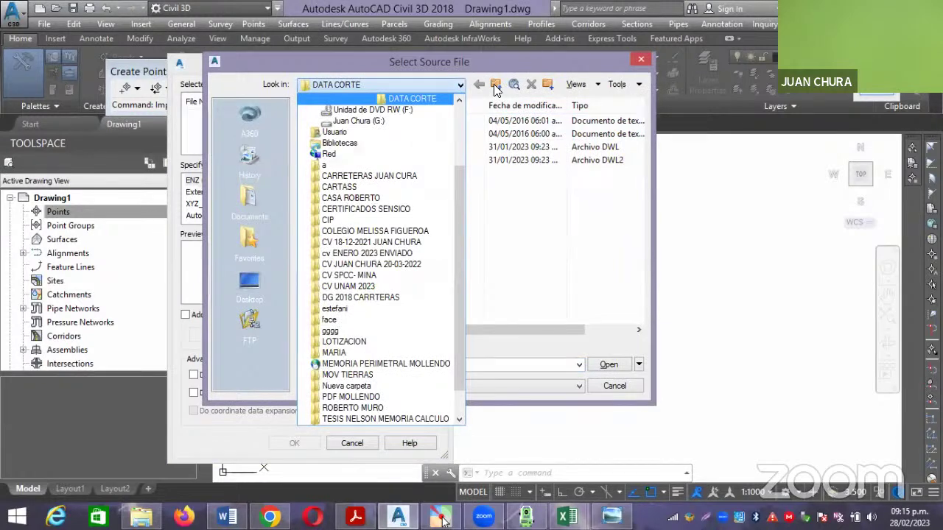
pyautogui.click(495, 88)
pyautogui.click(494, 85)
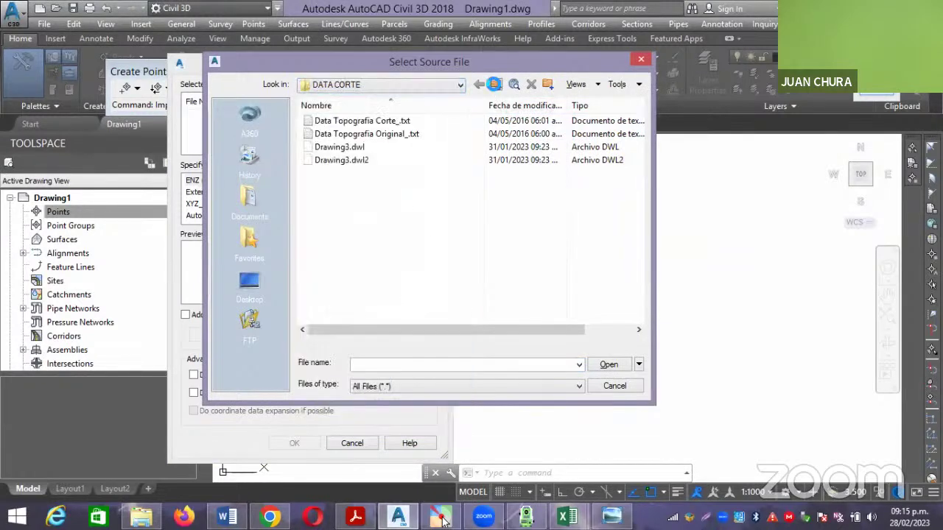
pyautogui.click(495, 85)
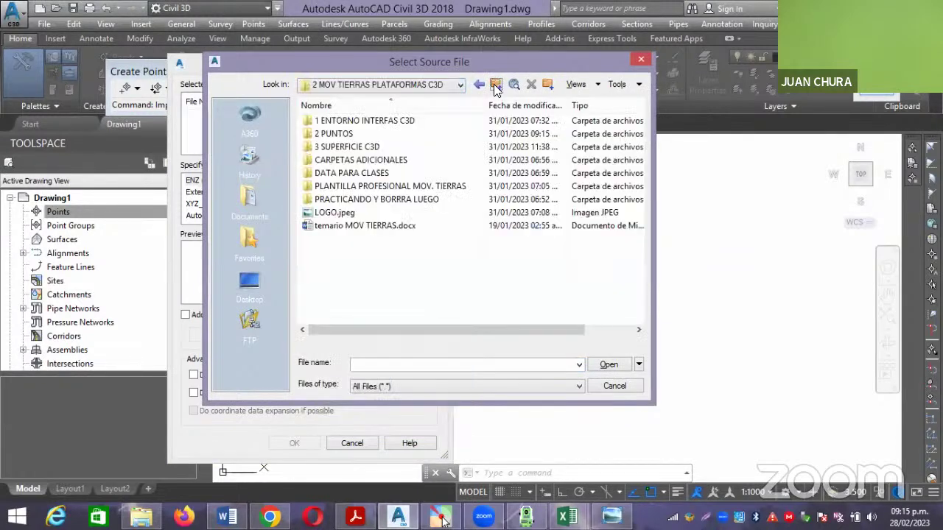
pyautogui.click(495, 85)
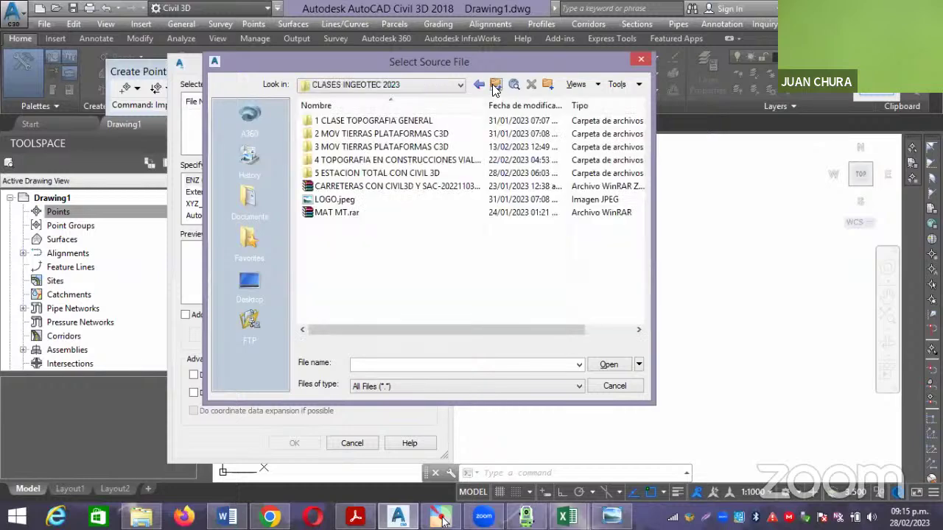
pyautogui.doubleClick(353, 175)
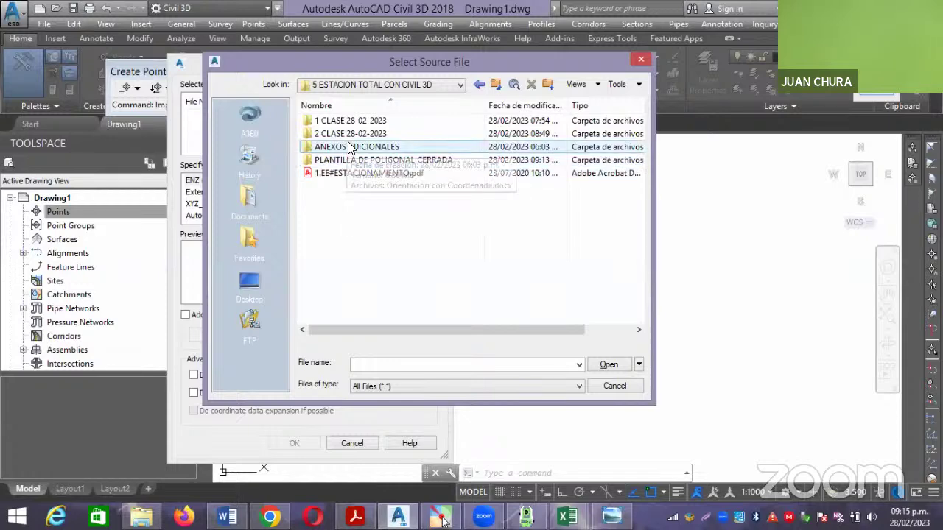
pyautogui.doubleClick(354, 160)
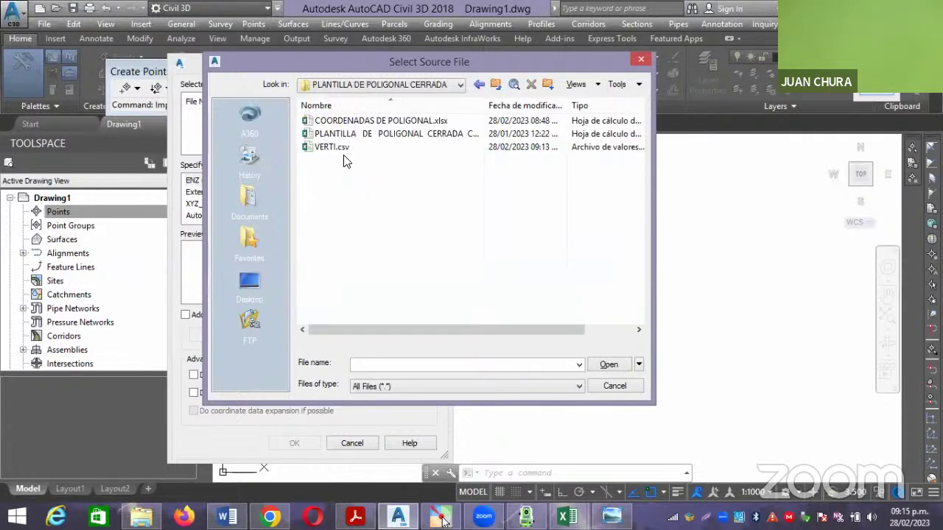
pyautogui.click(335, 147)
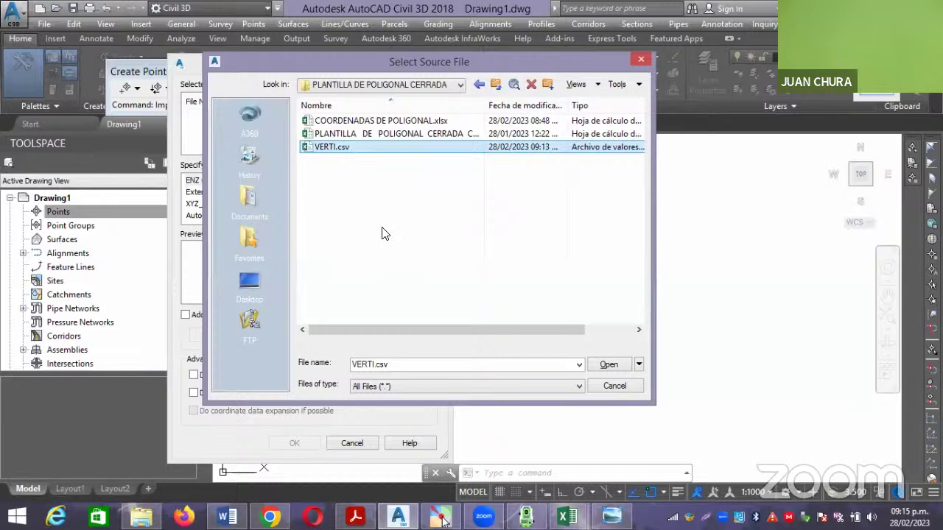
# Open VERTI.csv and set the import format to PENZD (comma delimited).
pyautogui.click(607, 365)
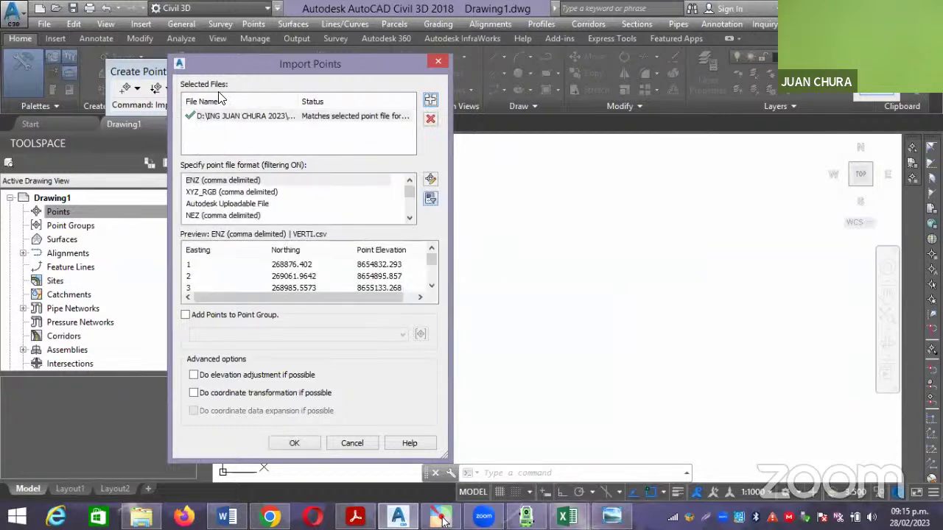
pyautogui.click(409, 219)
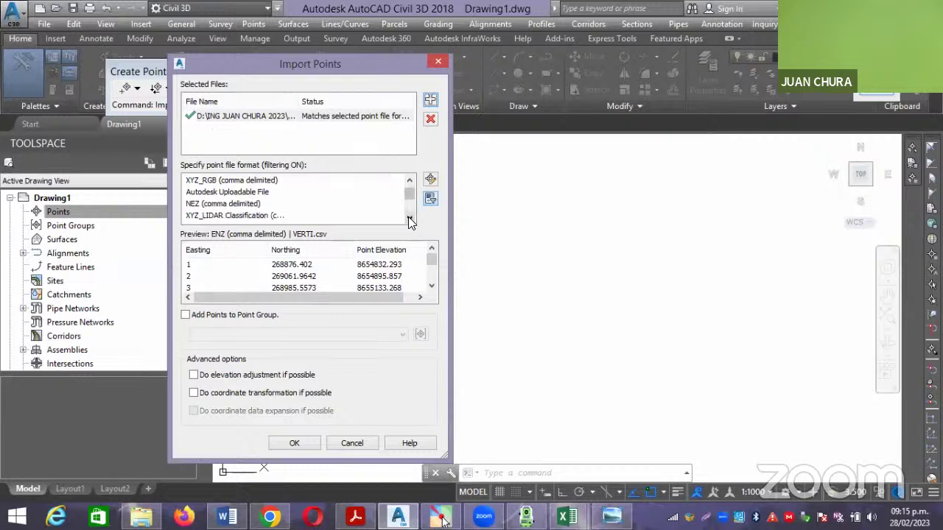
pyautogui.click(410, 220)
pyautogui.click(409, 219)
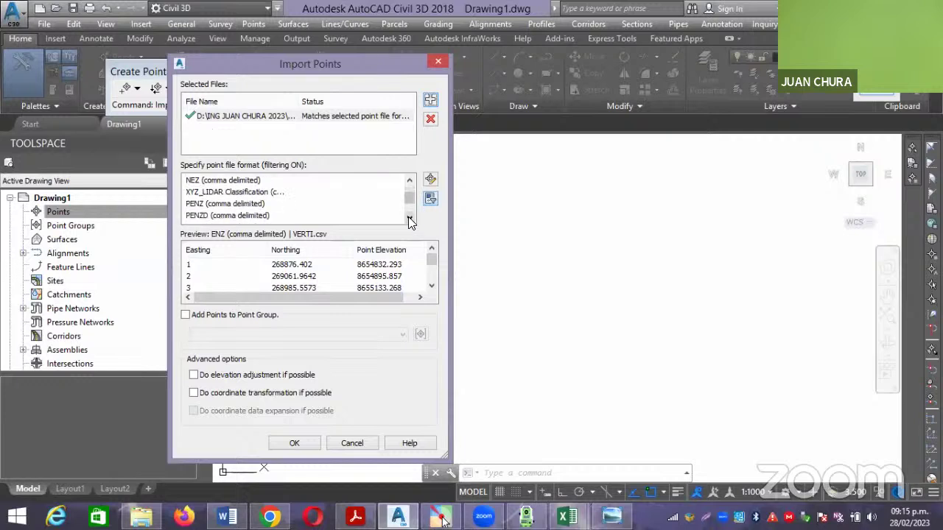
pyautogui.click(204, 216)
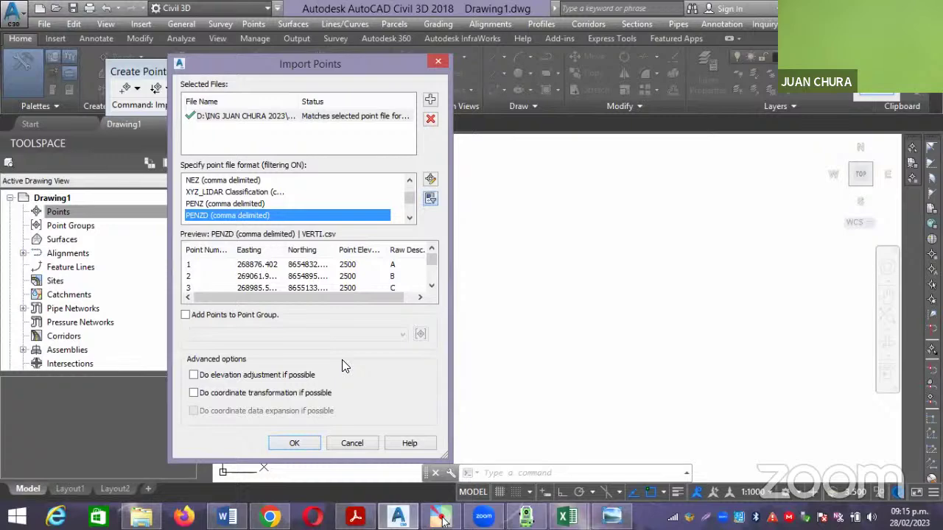
# Add the points to a new point group PTOS IGEO and import them.
pyautogui.click(259, 314)
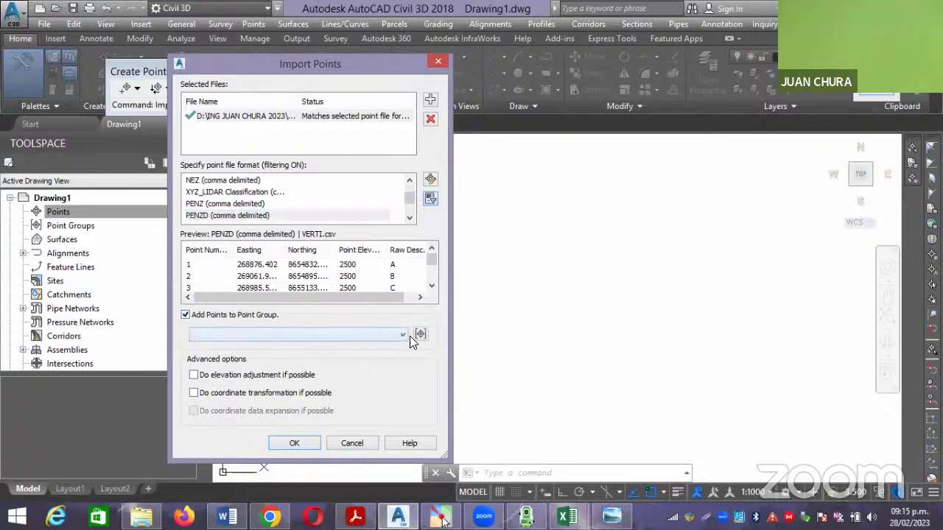
pyautogui.click(420, 333)
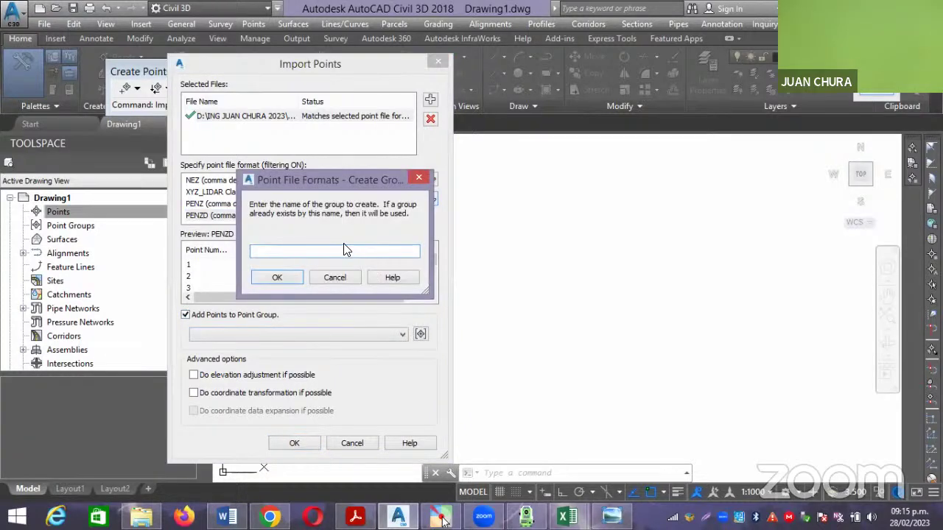
pyautogui.write('PT')
pyautogui.click(276, 277)
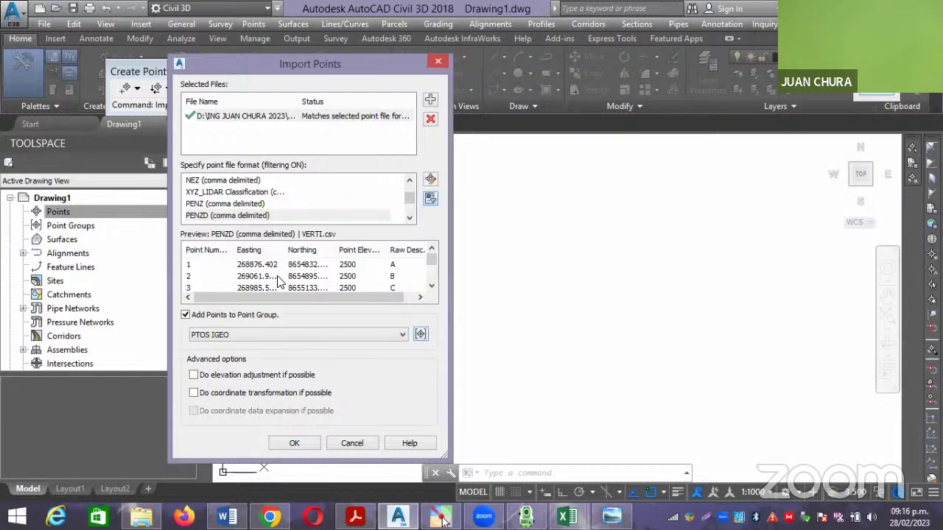
pyautogui.click(295, 442)
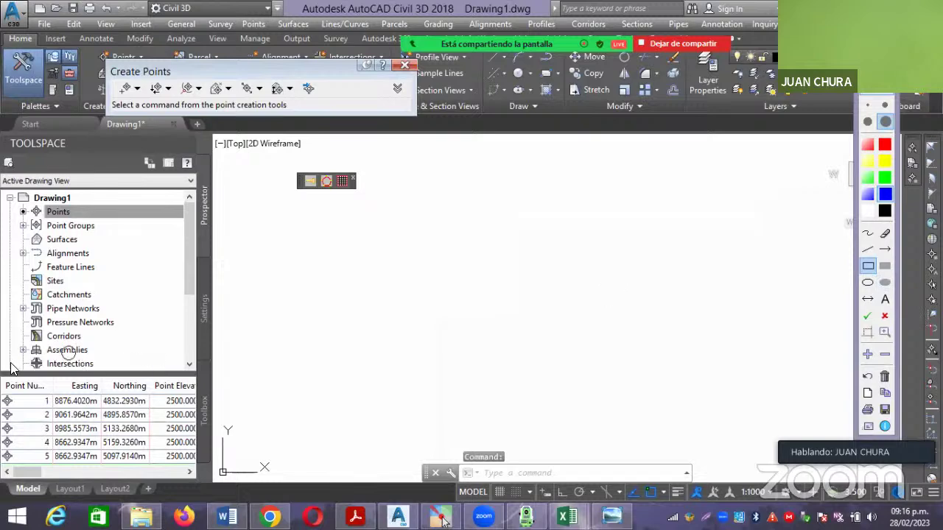
# Zoom the drawing to survey point 3 from the Prospector points list.
pyautogui.moveTo(2, 360)
pyautogui.mouseDown()
pyautogui.moveTo(162, 418)
pyautogui.moveTo(210, 482)
pyautogui.mouseUp()
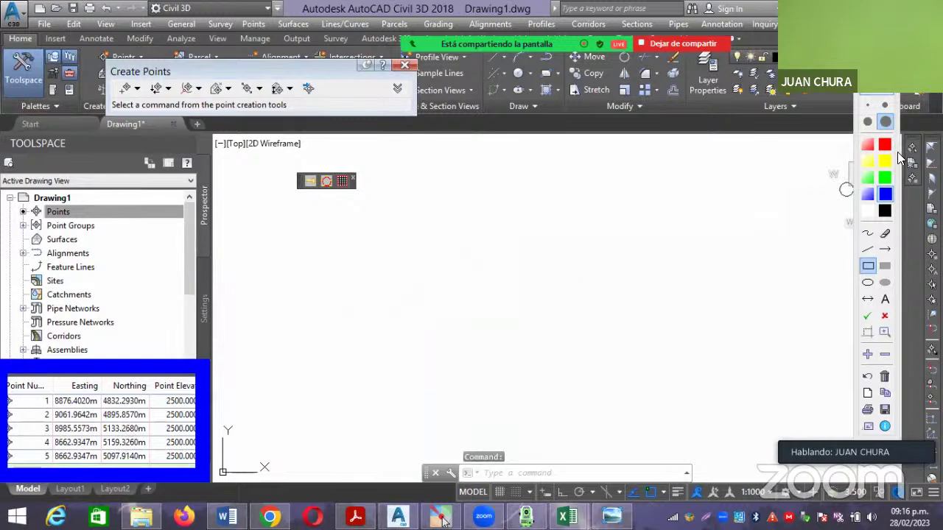
pyautogui.moveTo(305, 191); pyautogui.dragTo(801, 384)
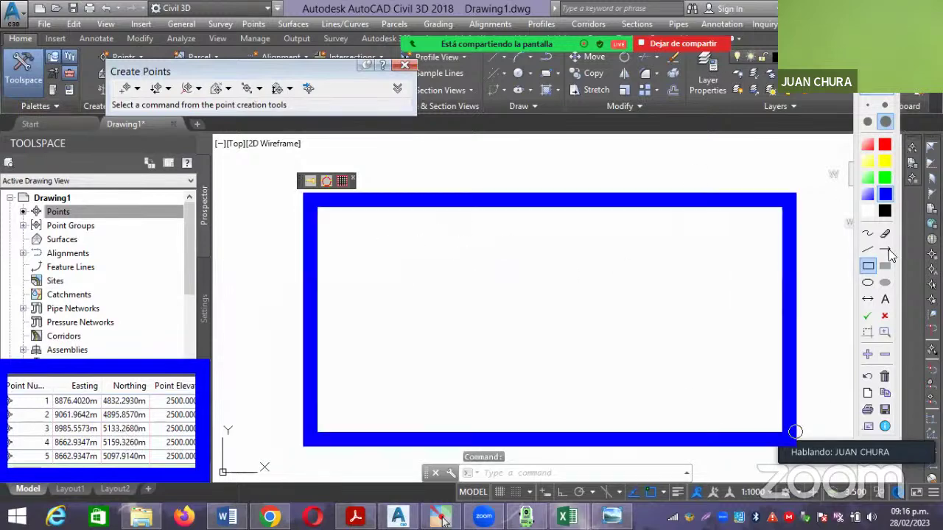
pyautogui.click(874, 104)
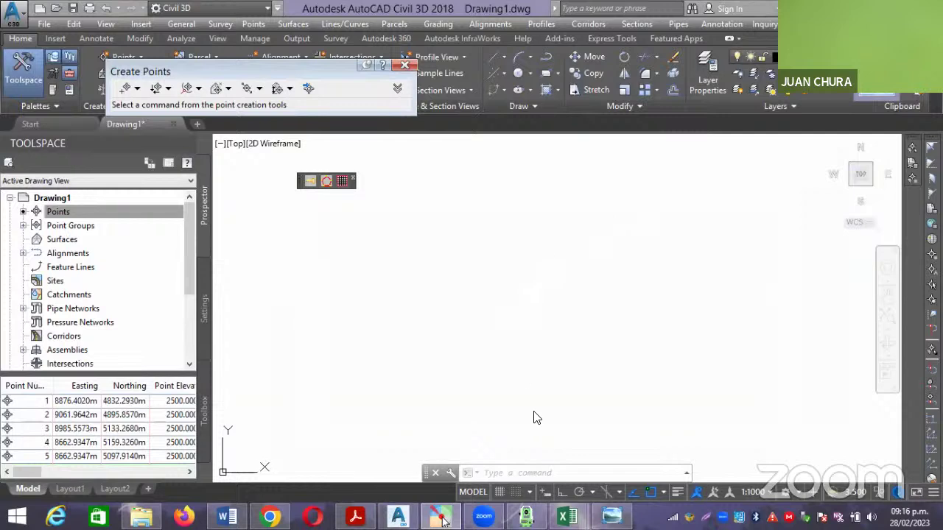
pyautogui.click(527, 472)
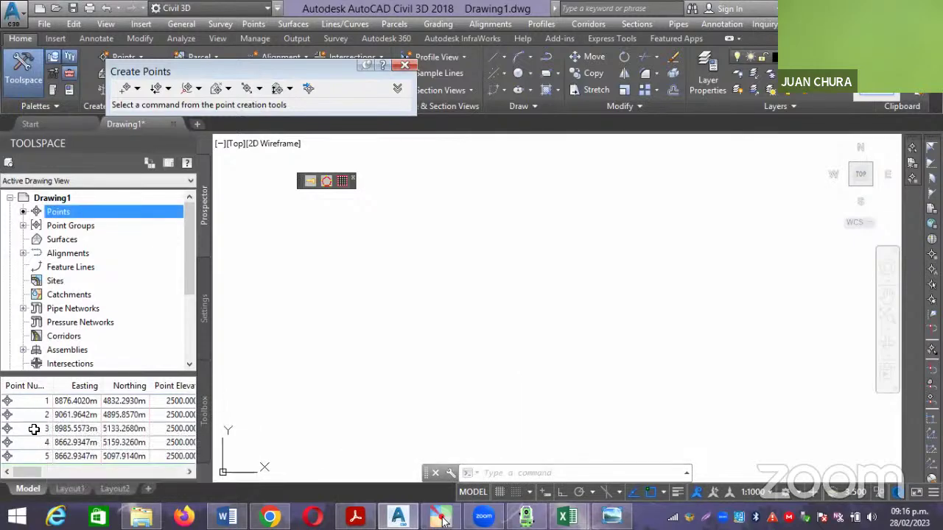
pyautogui.click(34, 428)
pyautogui.rightClick(34, 429)
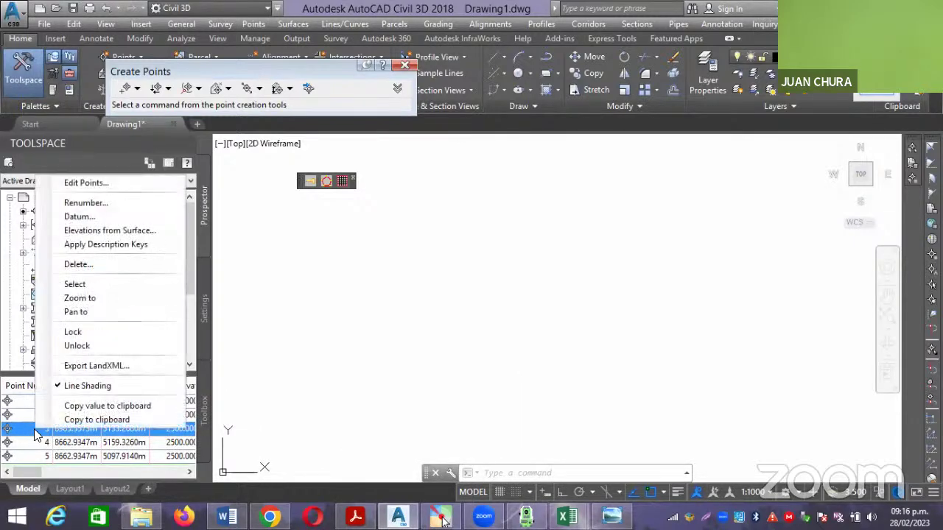
pyautogui.click(100, 299)
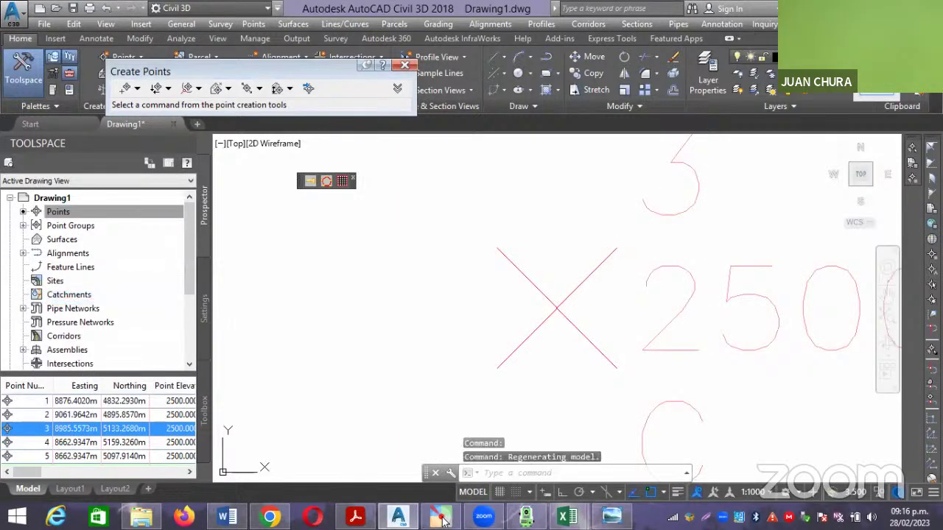
# Zoom in on point 4, select it and bring up its context menu.
pyautogui.scroll(-6, 455, 331)
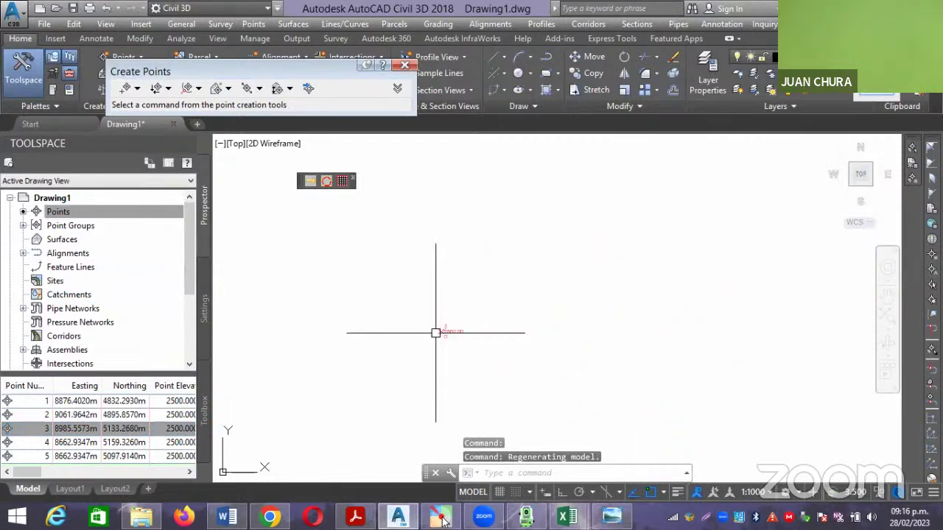
pyautogui.scroll(-3, 436, 332)
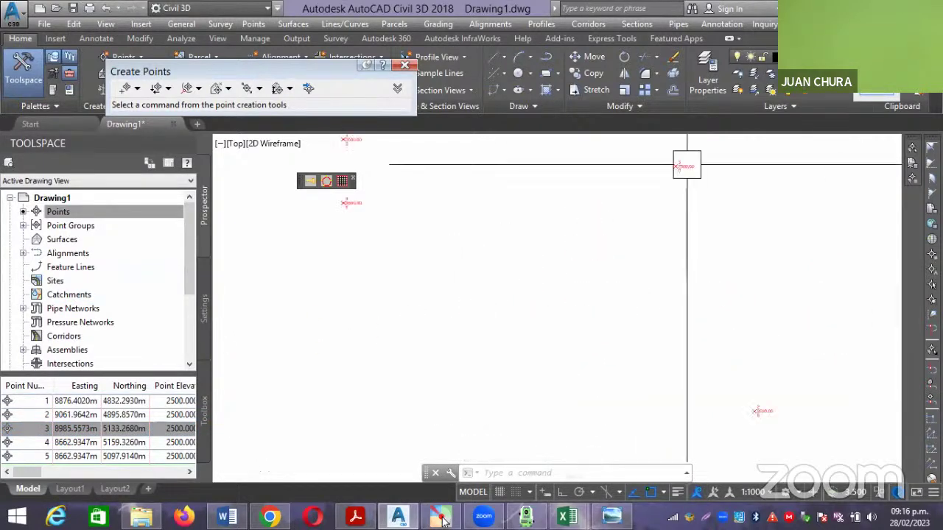
pyautogui.scroll(2, 465, 343)
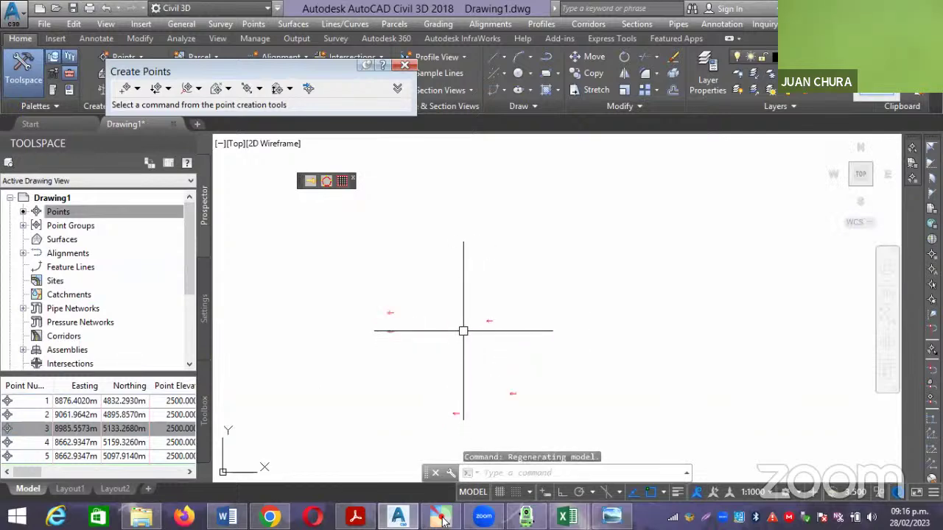
pyautogui.scroll(5, 463, 330)
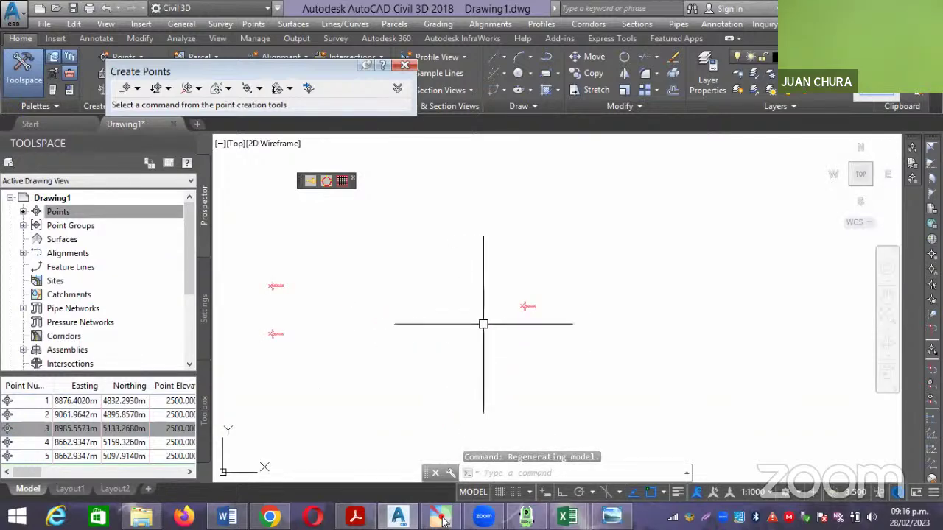
pyautogui.scroll(4, 530, 295)
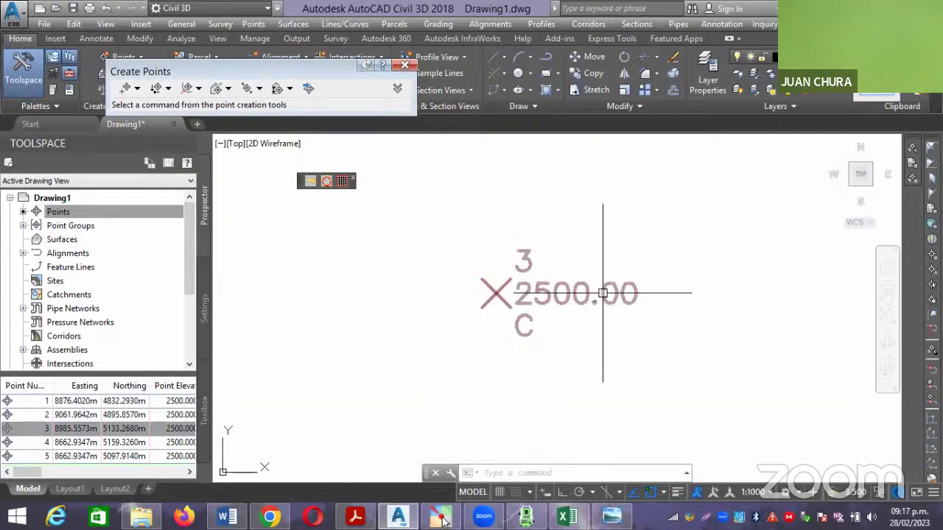
pyautogui.scroll(-6, 632, 294)
pyautogui.scroll(8, 476, 273)
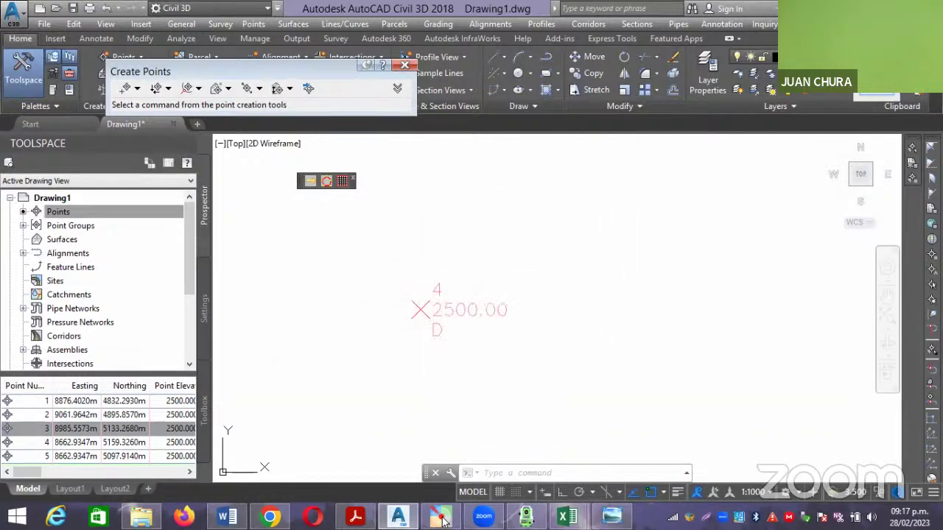
pyautogui.click(438, 310)
pyautogui.rightClick(457, 312)
# Set PTOS IGEO's label style to Point# and Description, keeping and editing point style Basic.
pyautogui.click(524, 272)
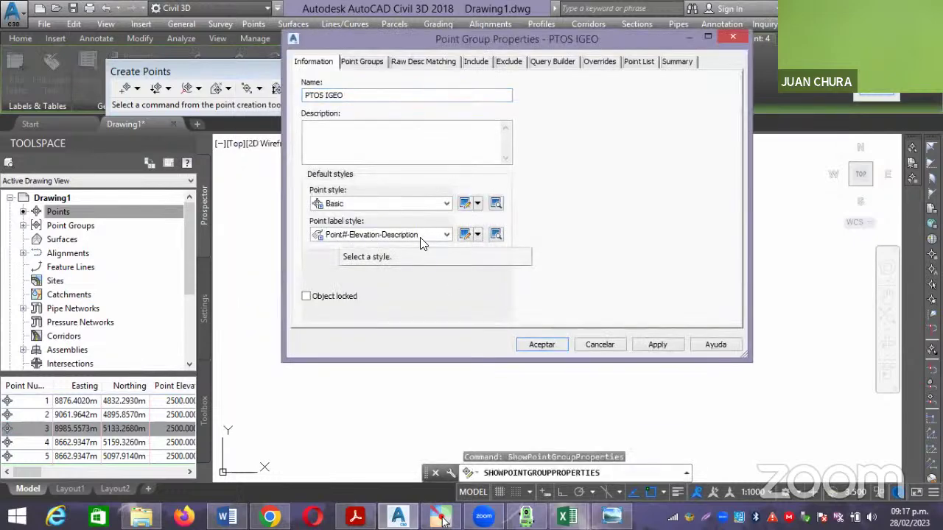
pyautogui.click(446, 236)
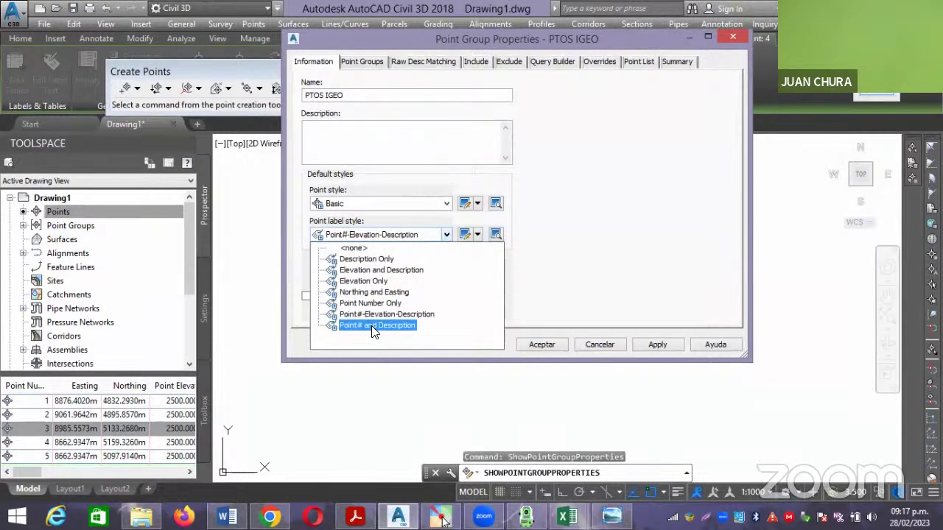
pyautogui.click(374, 325)
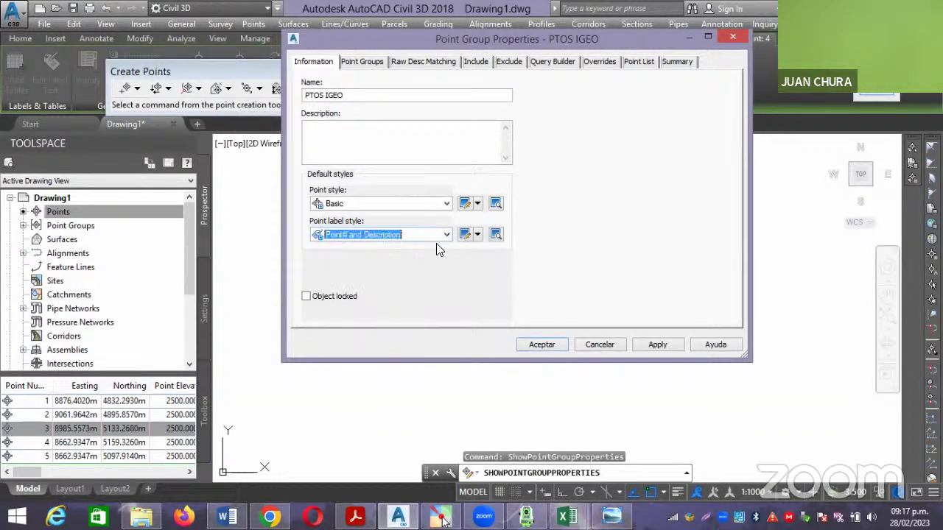
pyautogui.click(446, 205)
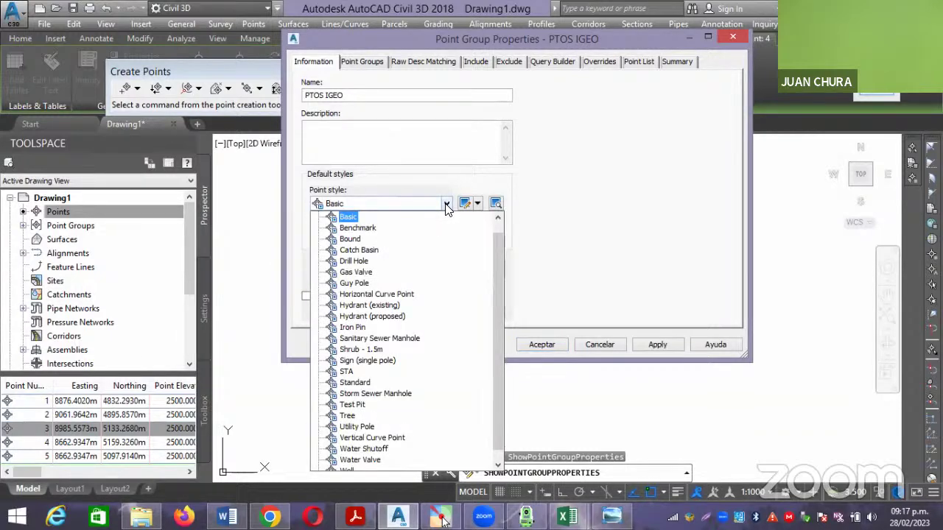
pyautogui.click(446, 205)
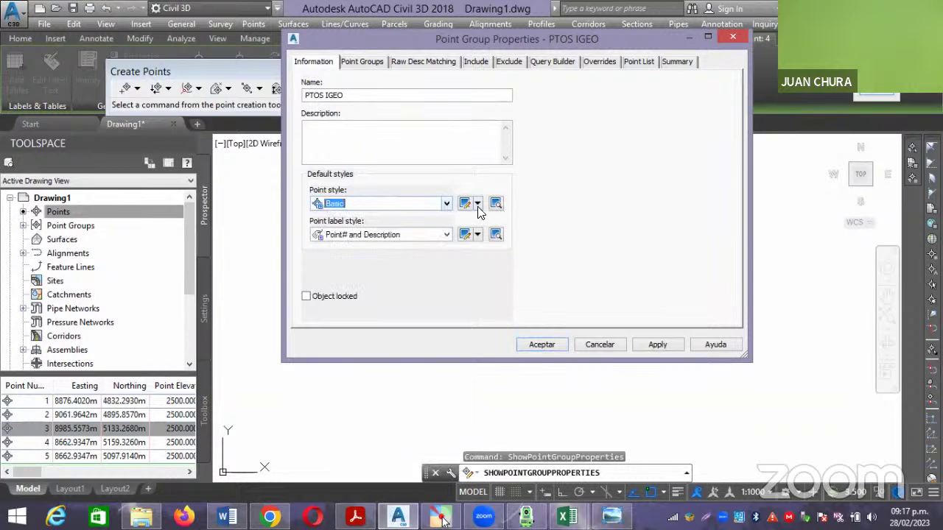
pyautogui.click(467, 206)
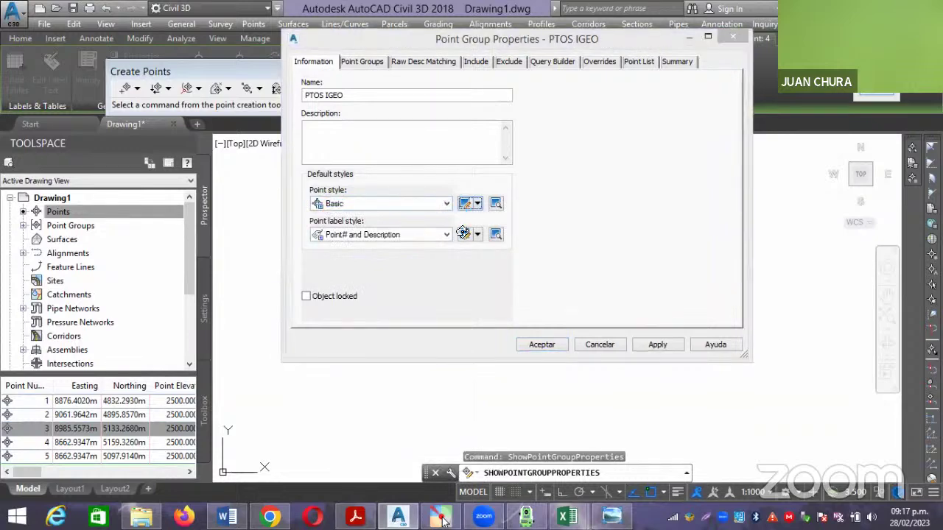
# Make the Basic marker a plus in a circle, coloured blue, with magenta labels.
pyautogui.click(276, 123)
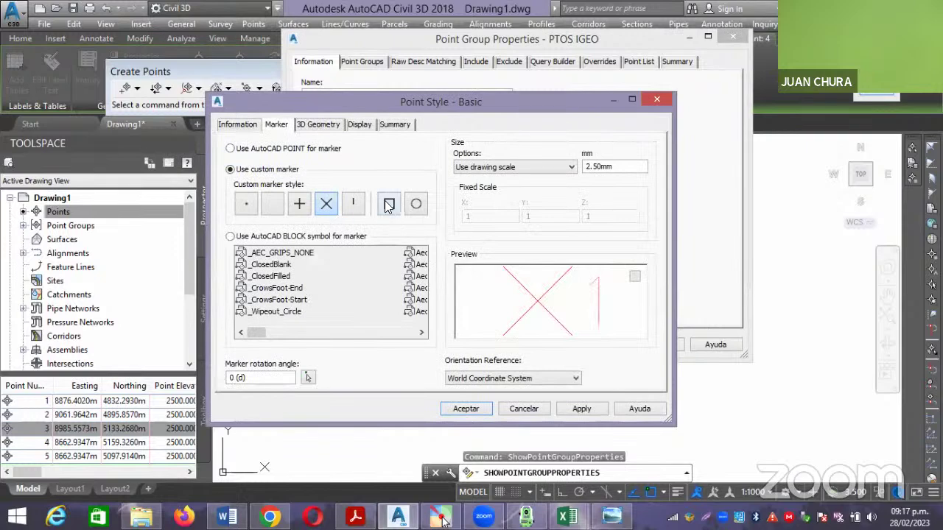
pyautogui.click(416, 205)
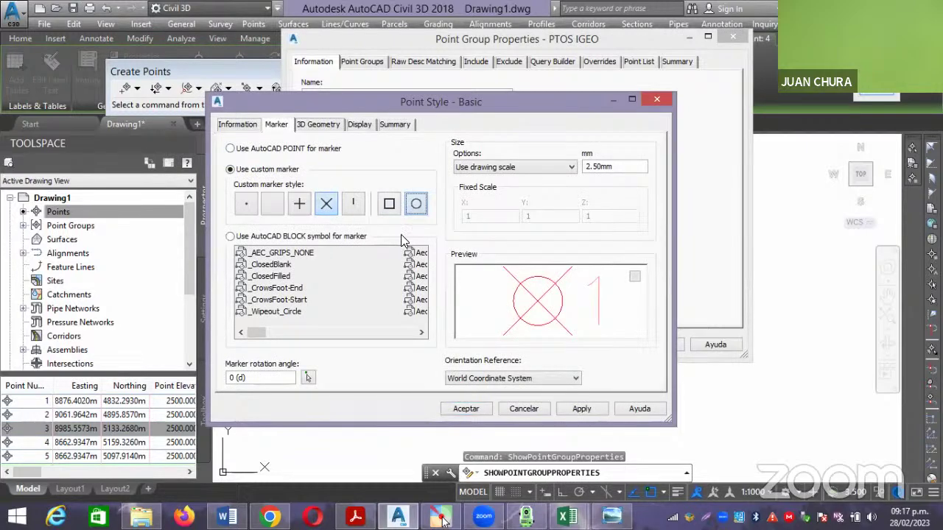
pyautogui.click(300, 204)
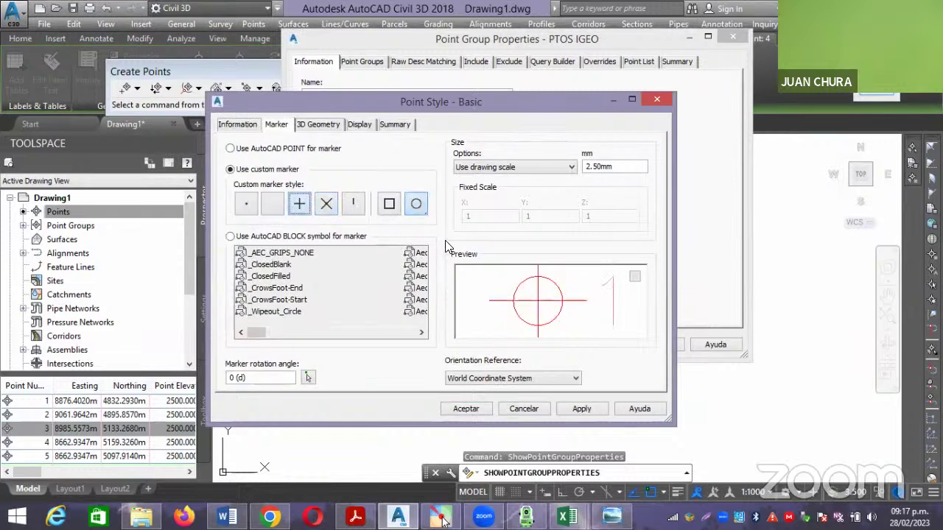
pyautogui.click(367, 126)
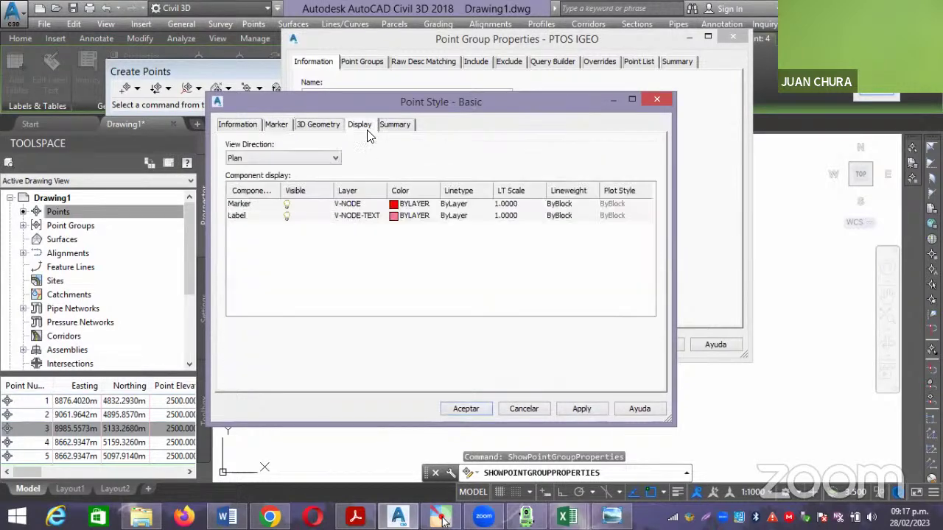
pyautogui.click(395, 204)
pyautogui.click(414, 289)
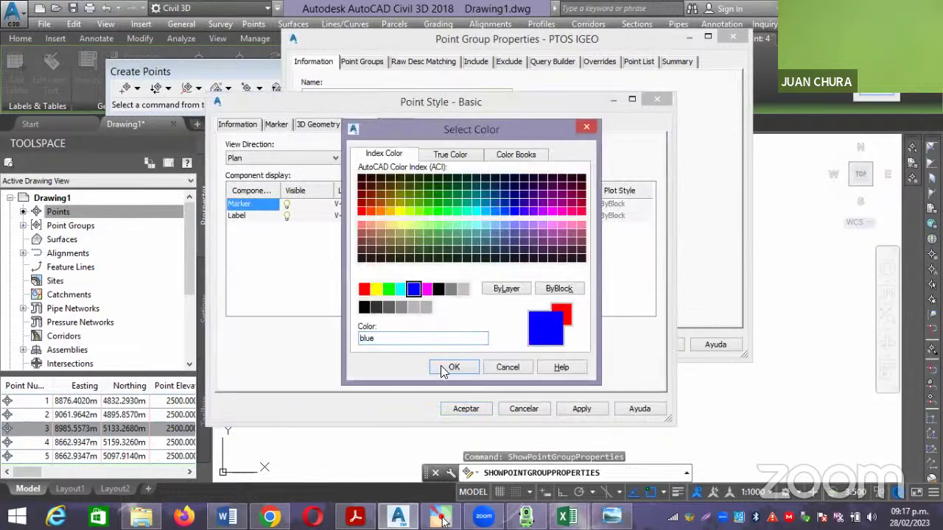
pyautogui.click(447, 367)
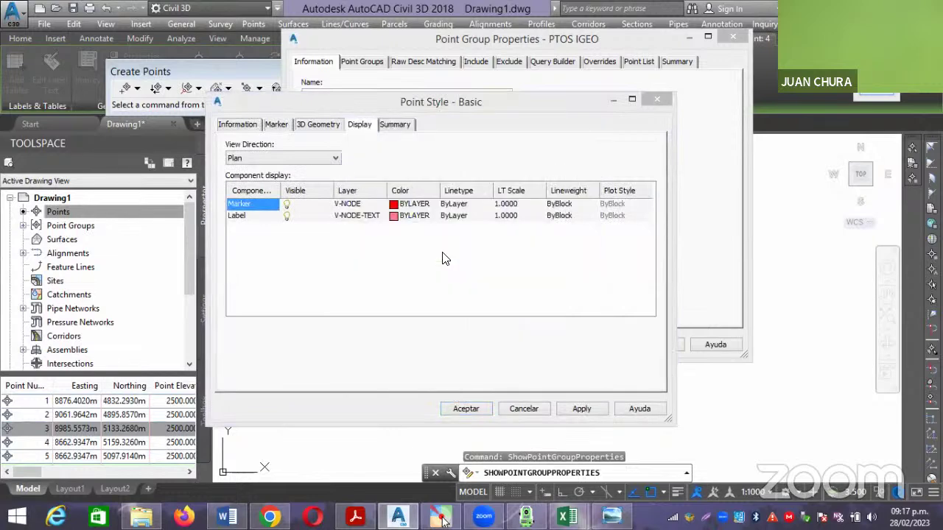
pyautogui.click(407, 216)
pyautogui.click(425, 288)
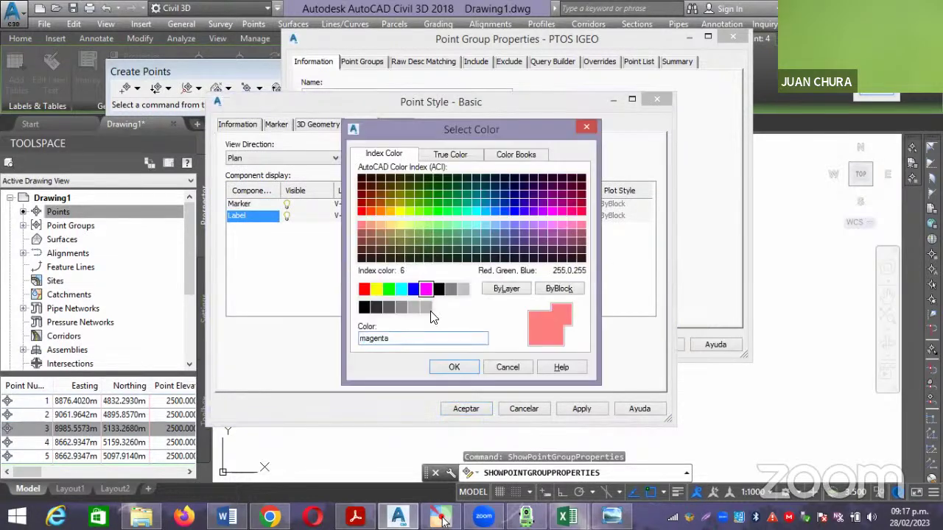
pyautogui.click(453, 367)
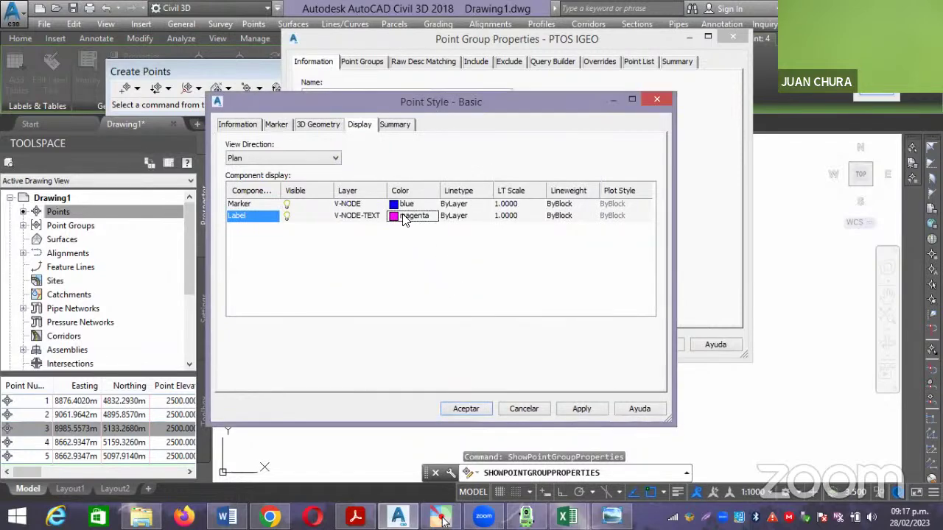
# Save the Basic style, close the group settings, and reopen PTOS IGEO's properties via point 4.
pyautogui.click(239, 125)
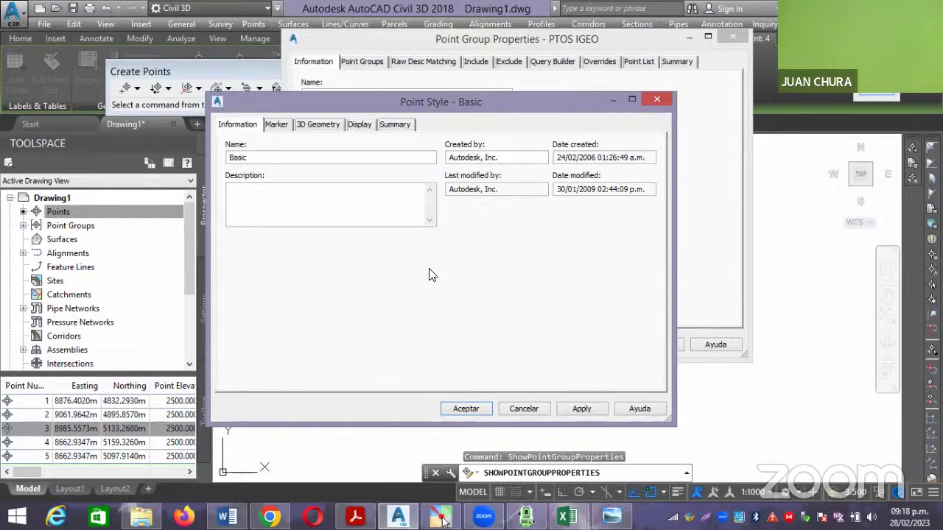
pyautogui.click(458, 411)
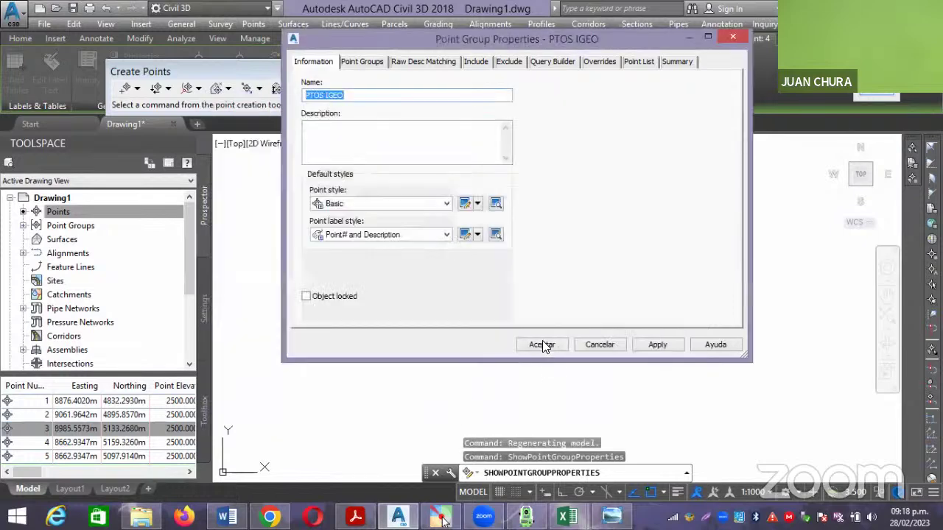
pyautogui.click(543, 343)
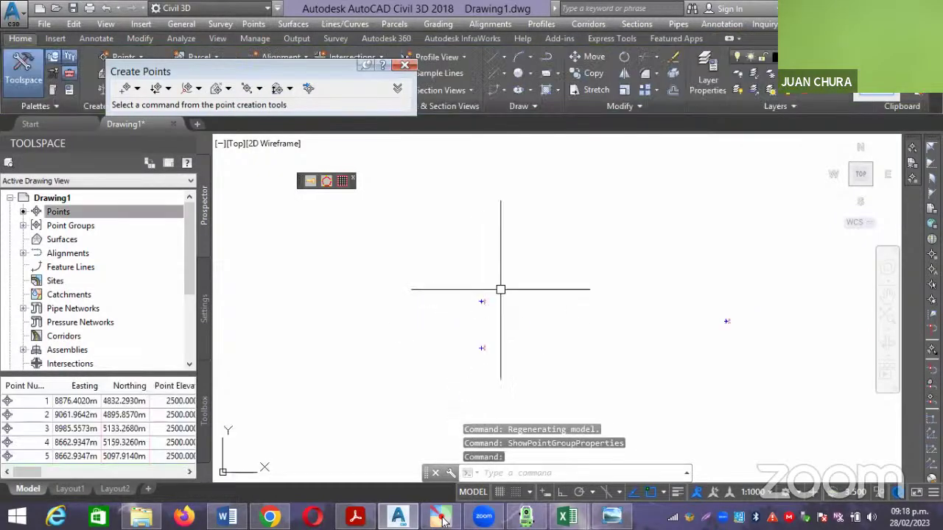
pyautogui.scroll(3, 475, 283)
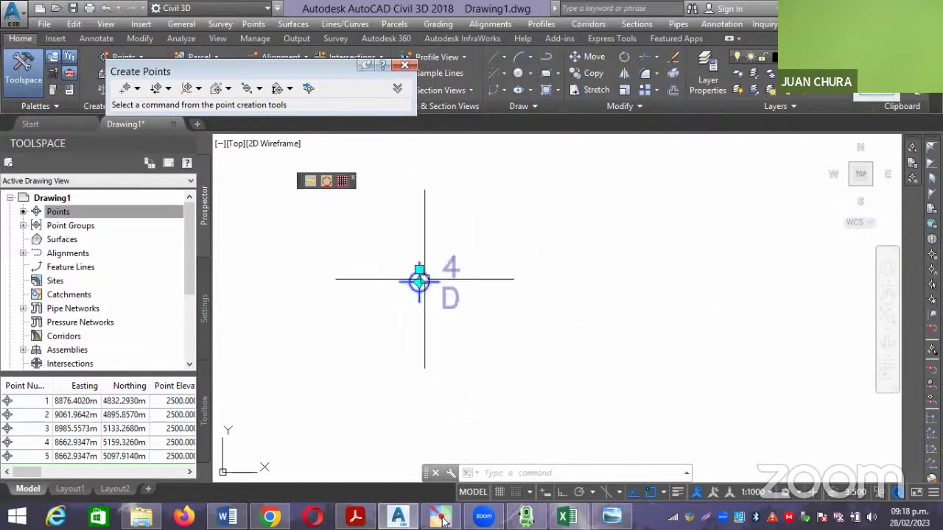
pyautogui.click(420, 279)
pyautogui.rightClick(420, 280)
pyautogui.click(501, 274)
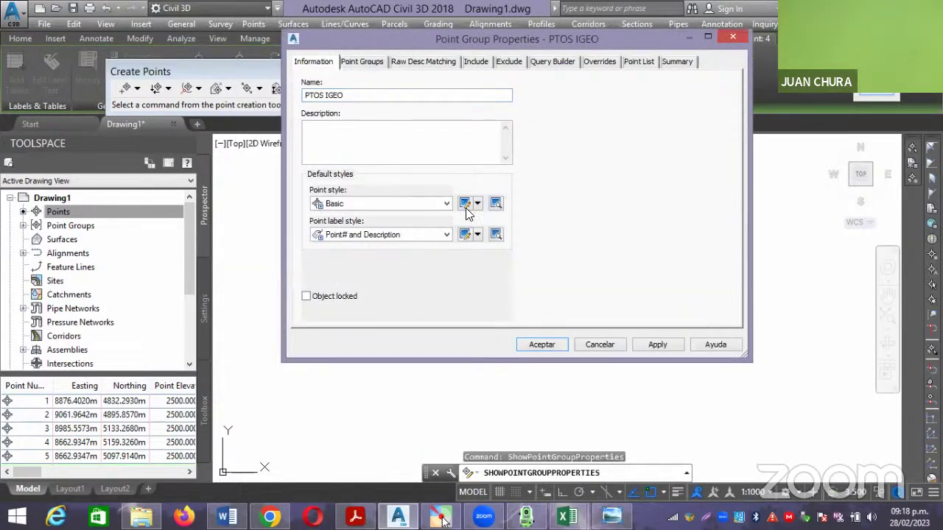
# In the Point# and Description label style, select the Point Description contents text.
pyautogui.click(467, 235)
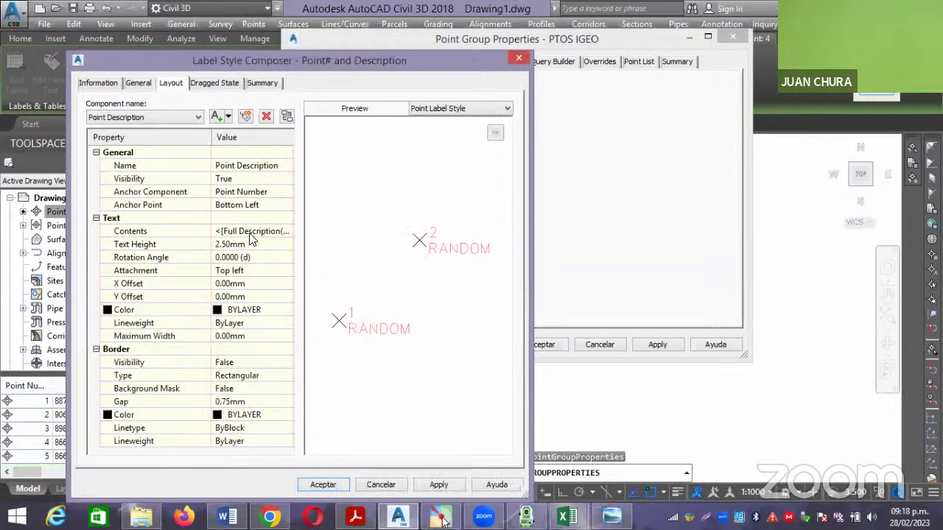
pyautogui.click(250, 235)
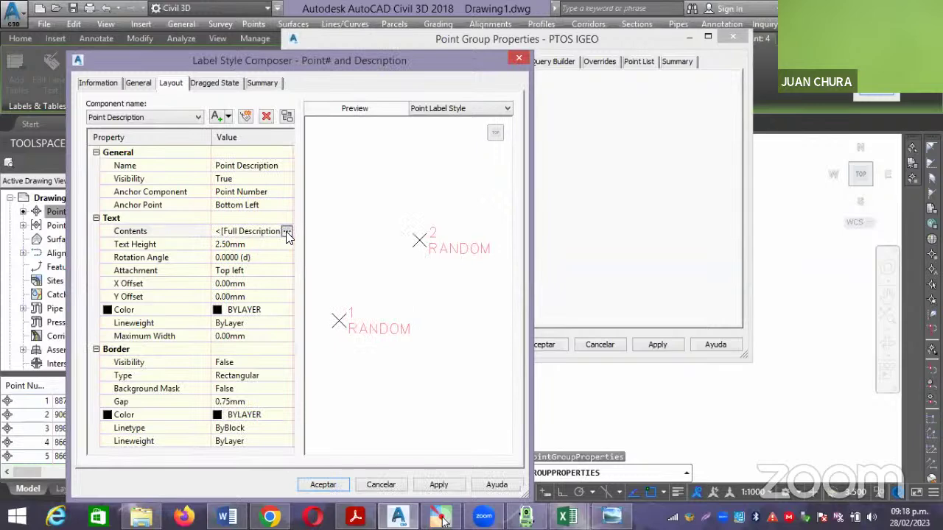
pyautogui.click(197, 117)
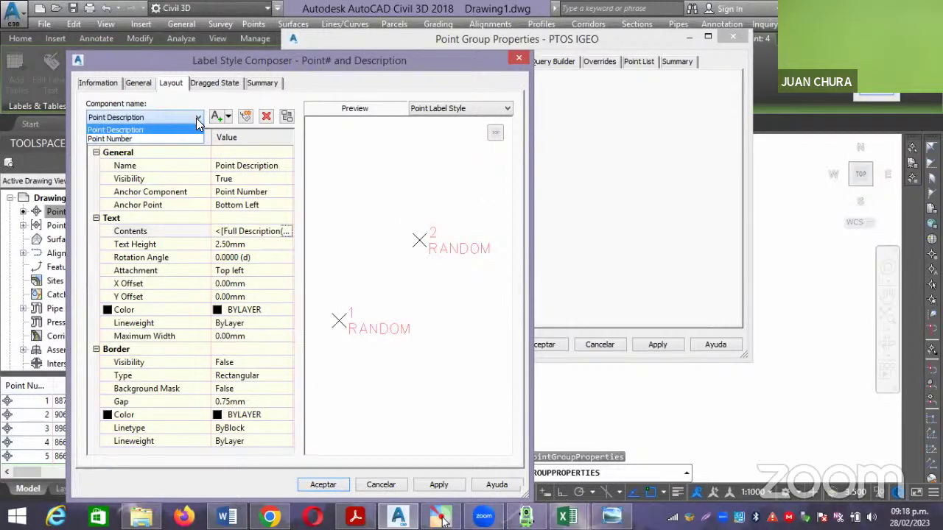
pyautogui.click(284, 234)
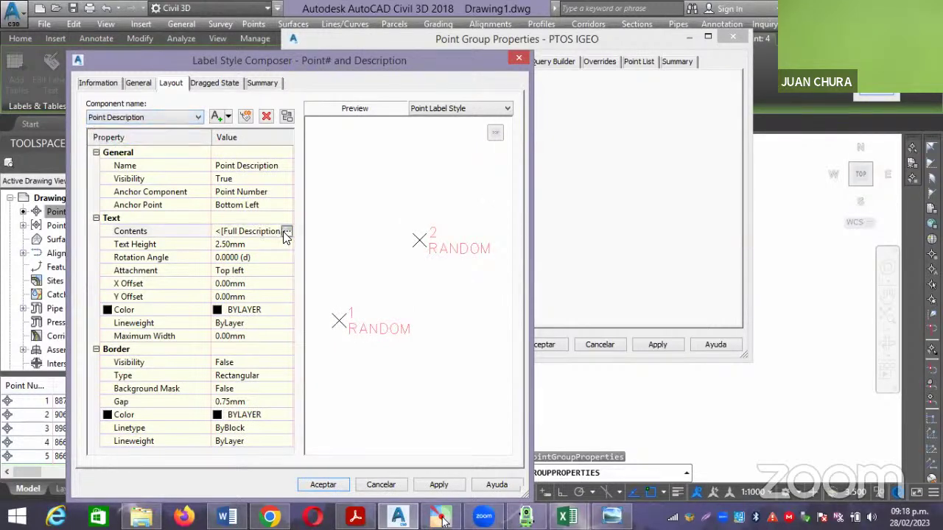
pyautogui.click(284, 234)
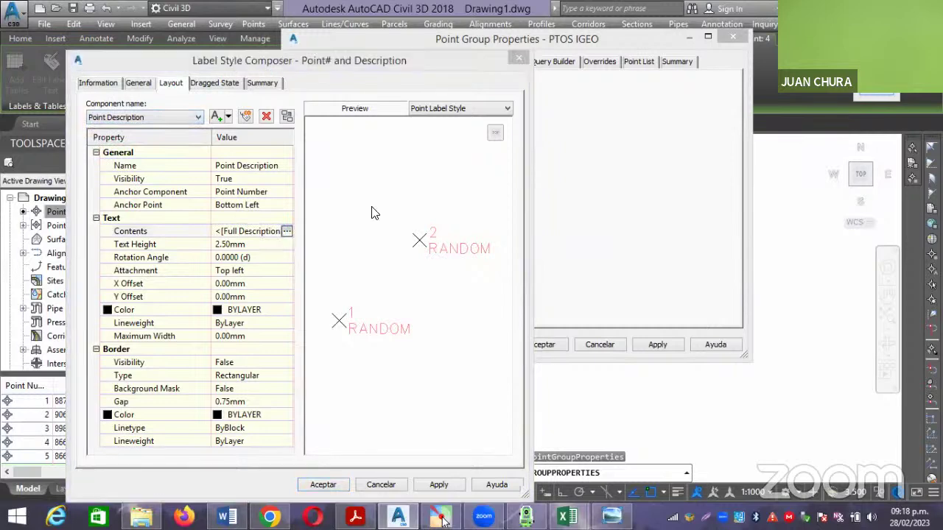
pyautogui.moveTo(669, 128); pyautogui.dragTo(533, 128)
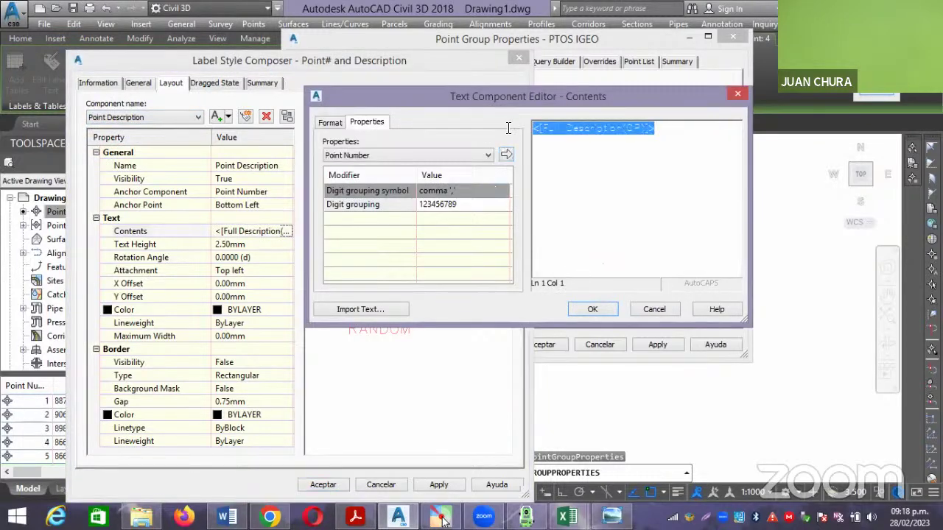
# Format the point description text as bold, blue Arial Narrow.
pyautogui.click(322, 122)
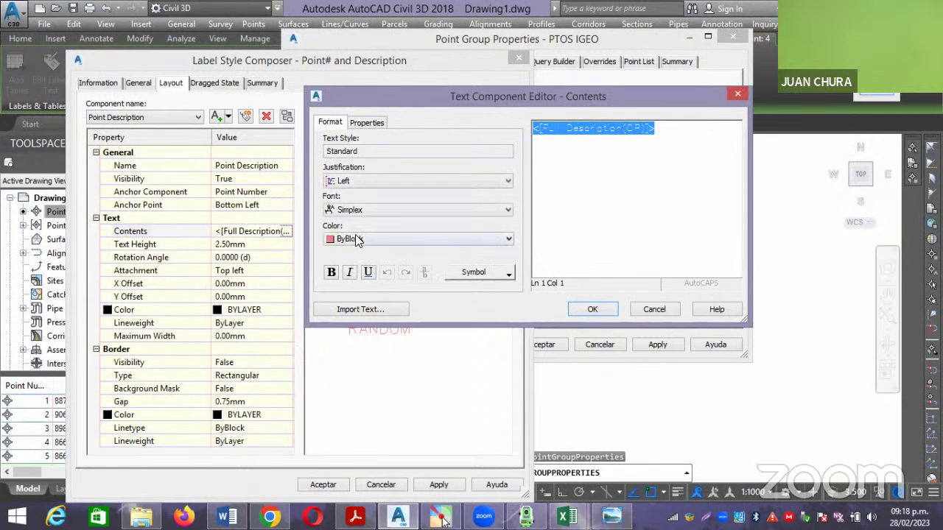
pyautogui.click(355, 238)
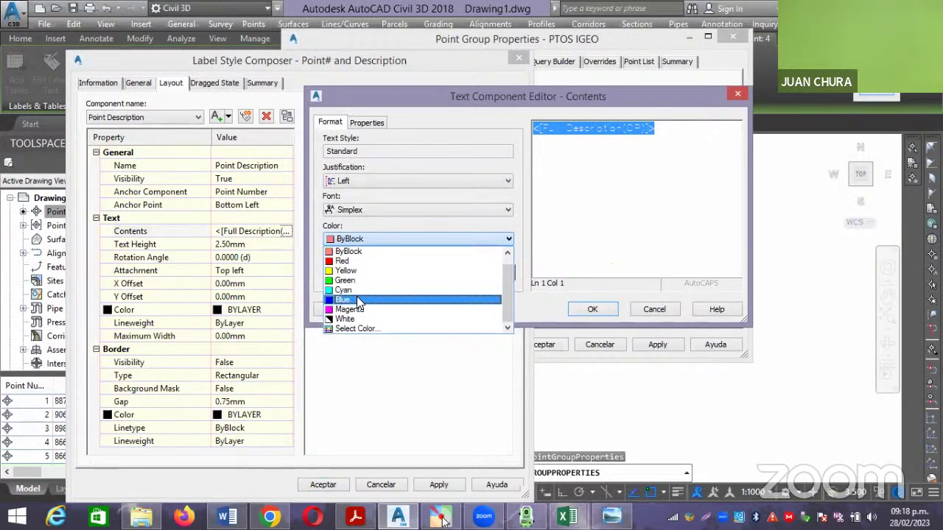
pyautogui.click(359, 300)
pyautogui.click(372, 212)
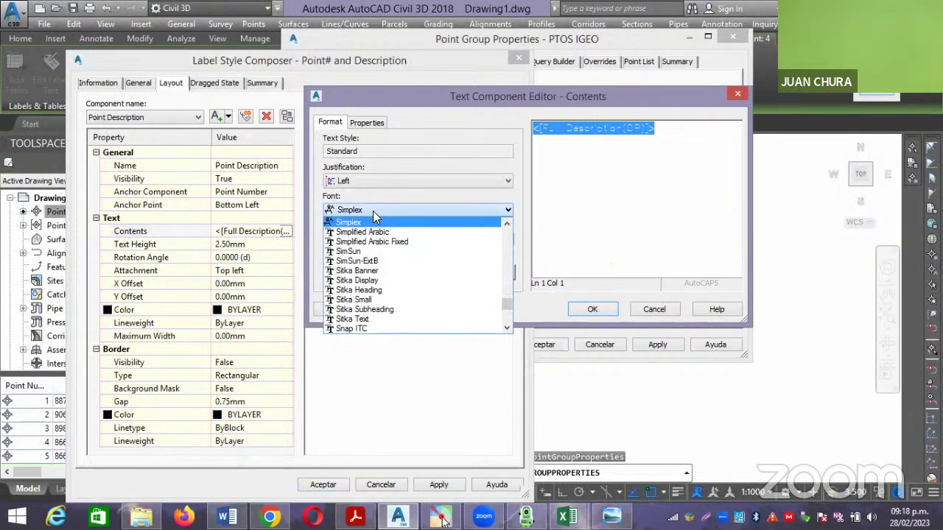
pyautogui.click(372, 210)
pyautogui.click(373, 211)
pyautogui.write('arial')
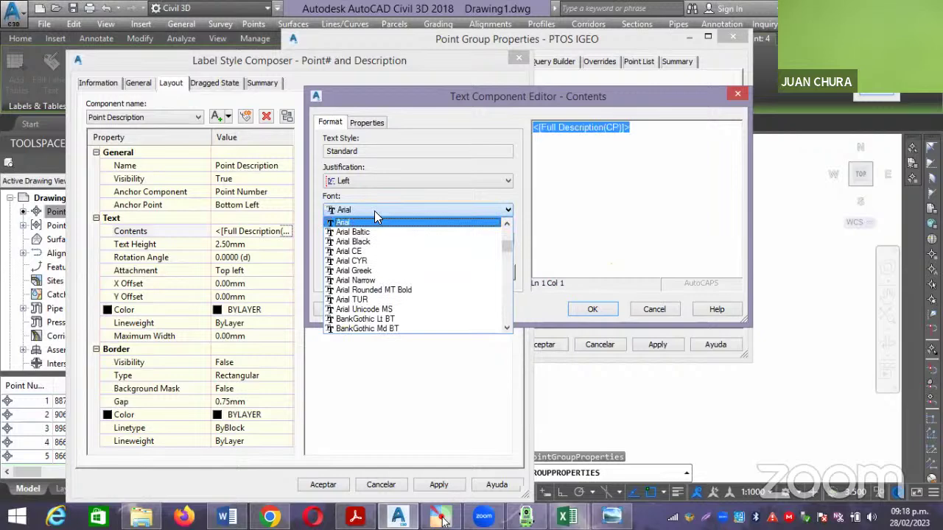
pyautogui.click(382, 279)
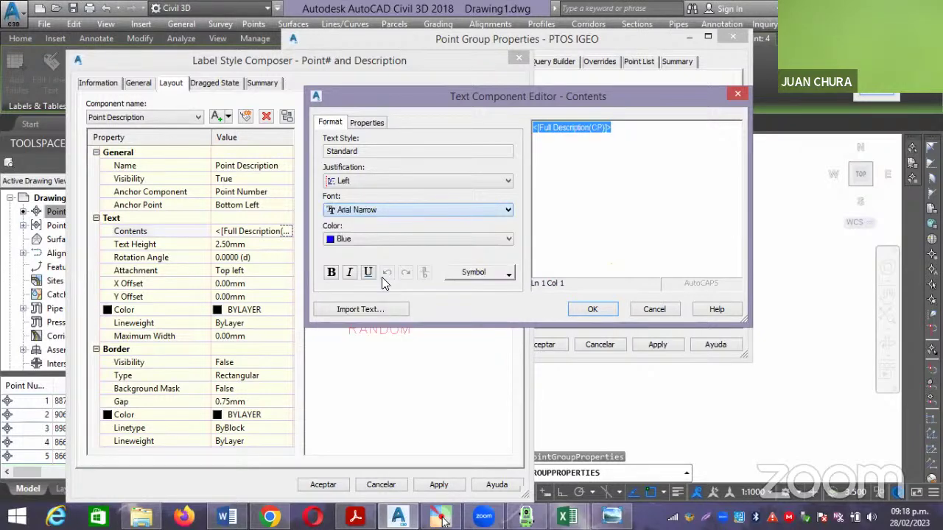
pyautogui.click(332, 272)
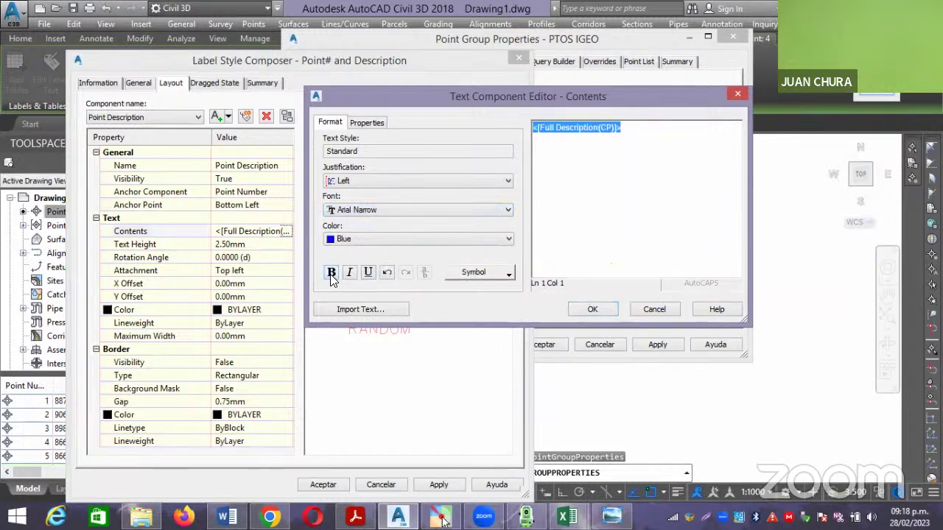
pyautogui.click(592, 310)
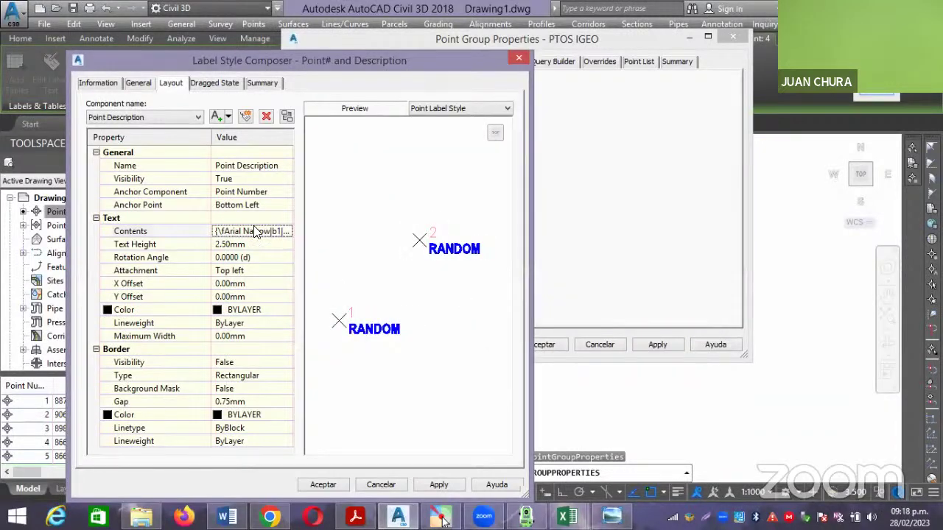
pyautogui.click(178, 116)
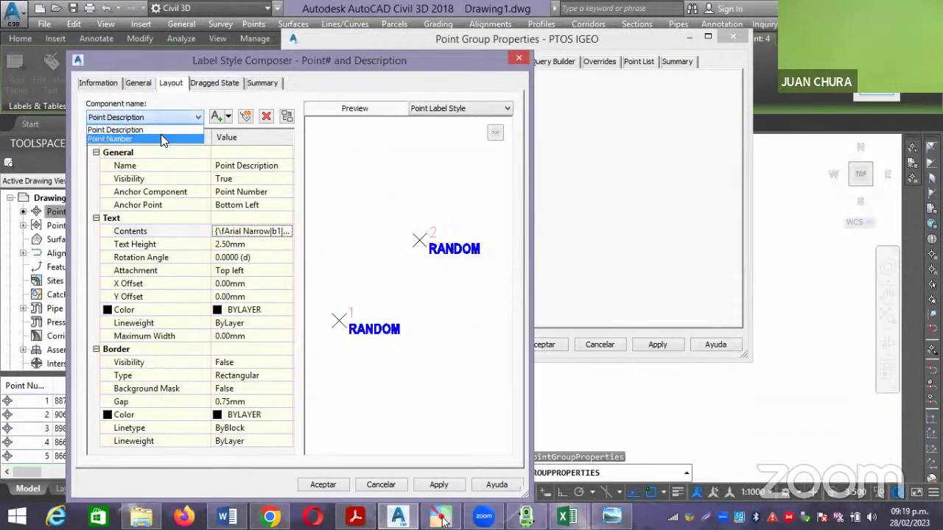
# Select the Point Number component's contents field and set its text colour to red.
pyautogui.click(160, 134)
pyautogui.click(271, 232)
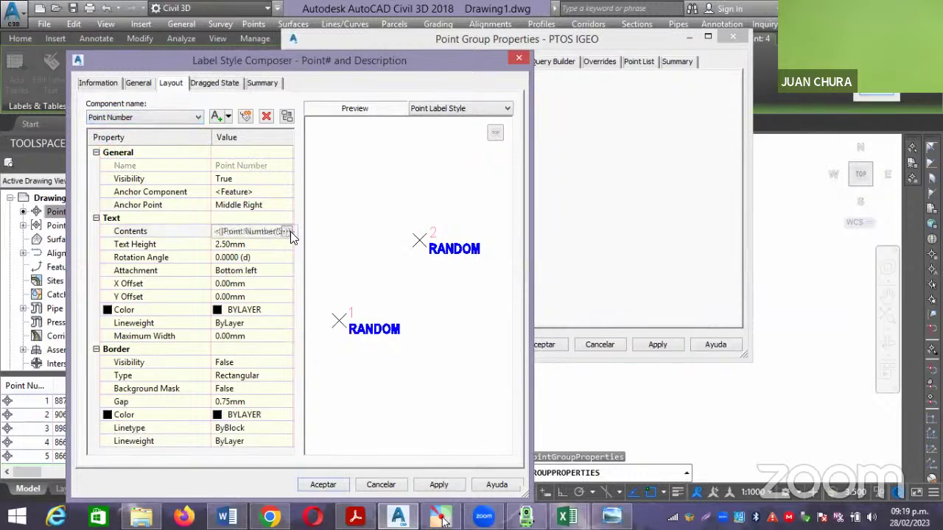
pyautogui.click(287, 232)
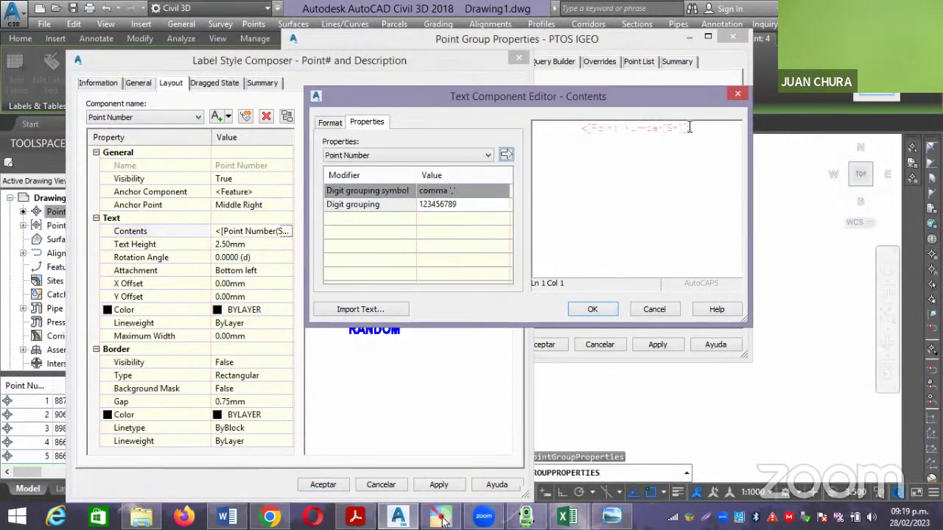
pyautogui.moveTo(612, 133); pyautogui.dragTo(396, 130)
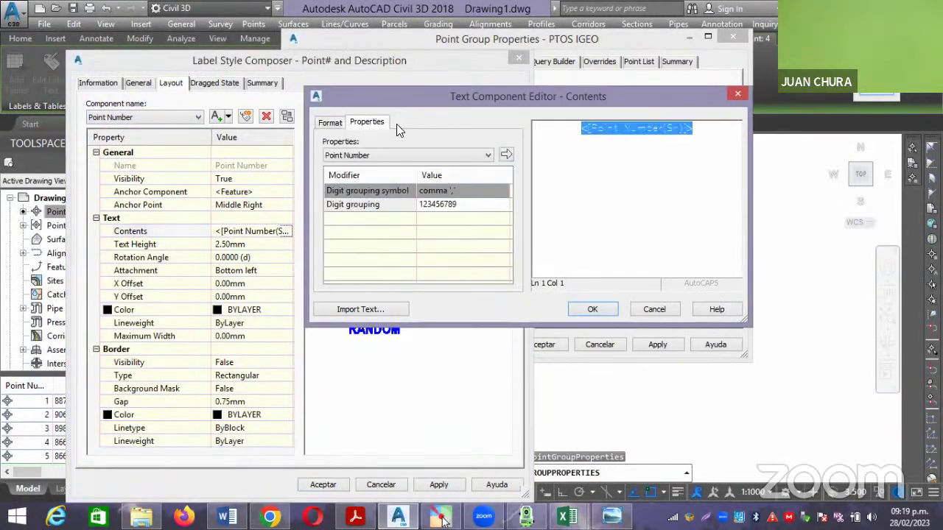
pyautogui.click(328, 122)
pyautogui.click(369, 238)
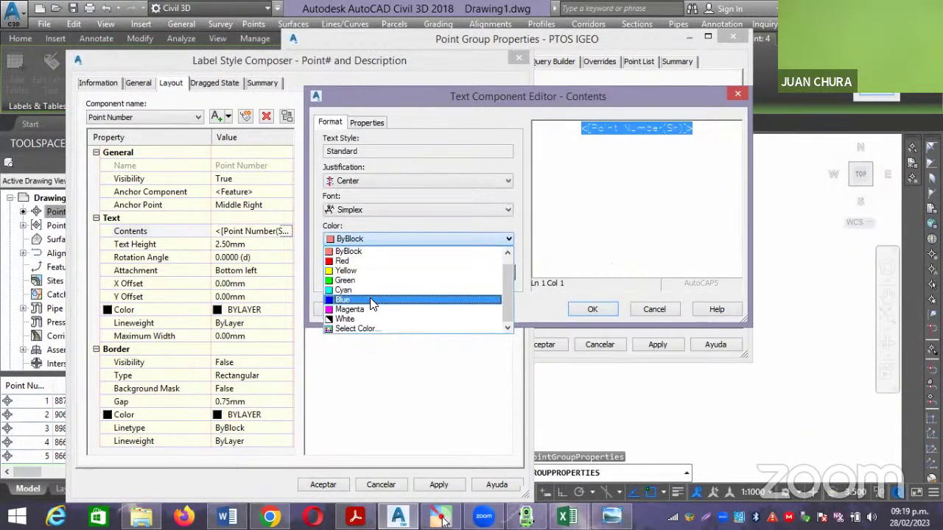
pyautogui.click(367, 261)
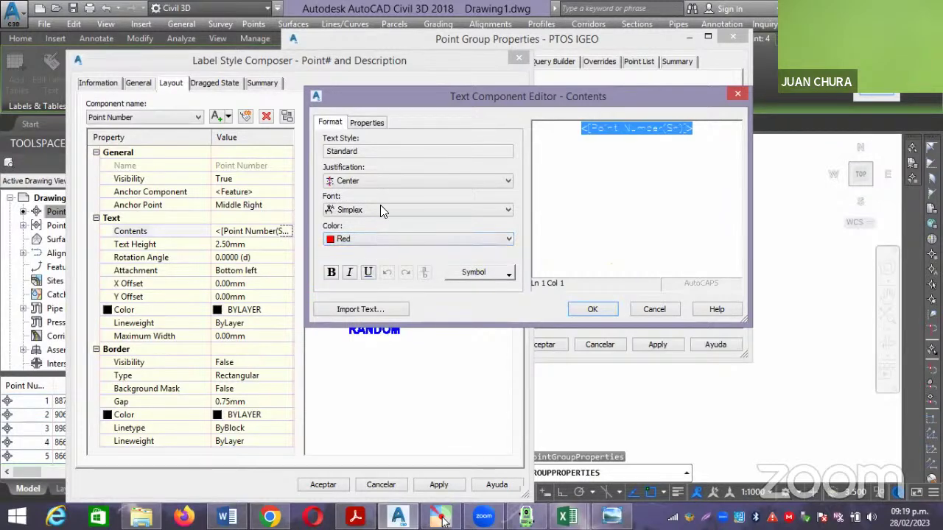
# Make the point number text bold Arial Narrow and save the label style.
pyautogui.click(380, 209)
pyautogui.press('Home')
pyautogui.write('arial')
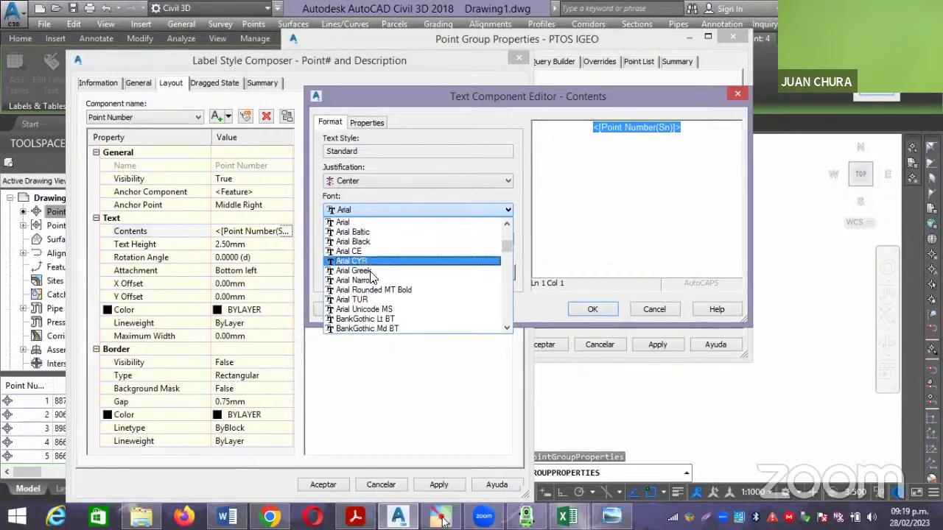
pyautogui.click(371, 279)
pyautogui.click(332, 274)
pyautogui.click(593, 308)
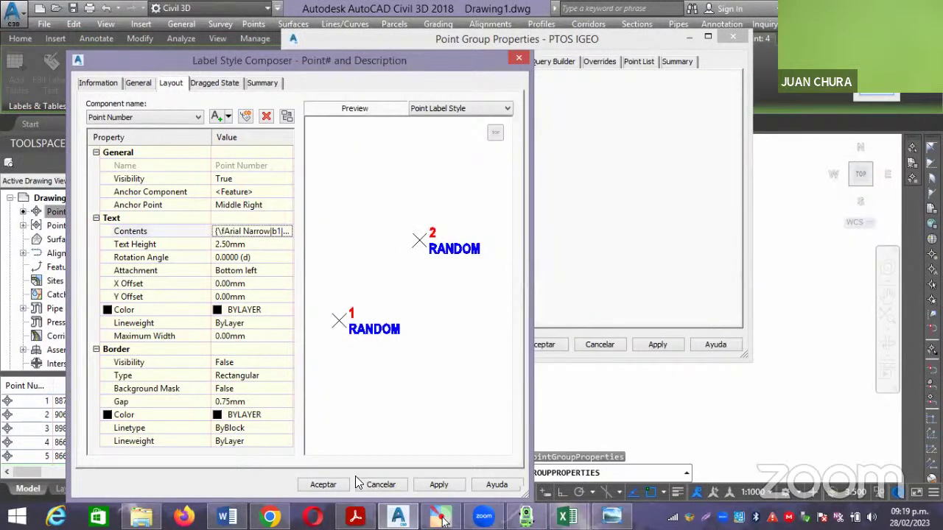
pyautogui.click(323, 485)
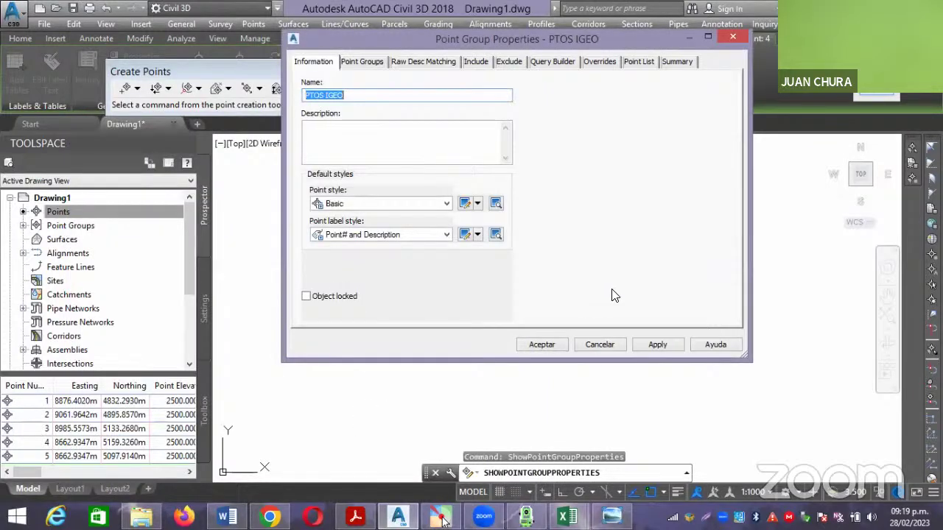
# Apply the updated label style to the PTOS IGEO point group and clear the selection.
pyautogui.click(542, 344)
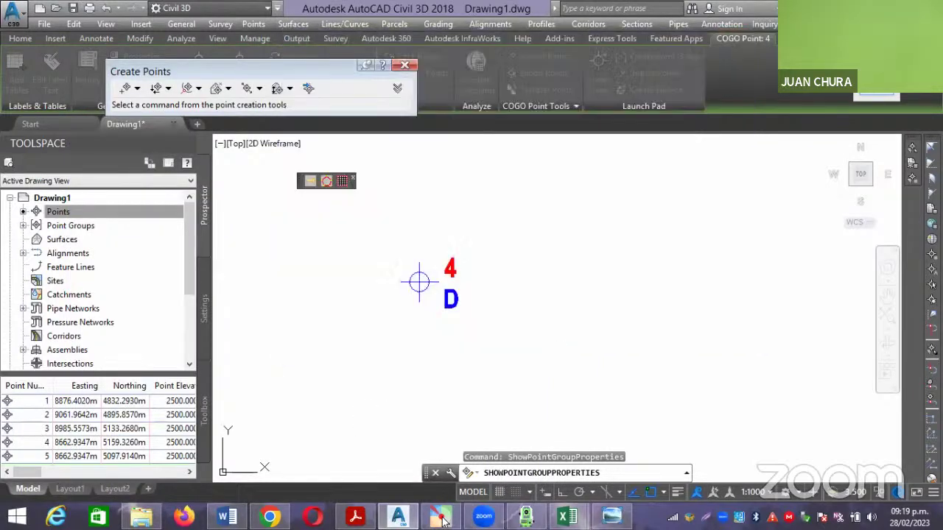
pyautogui.press('Escape')
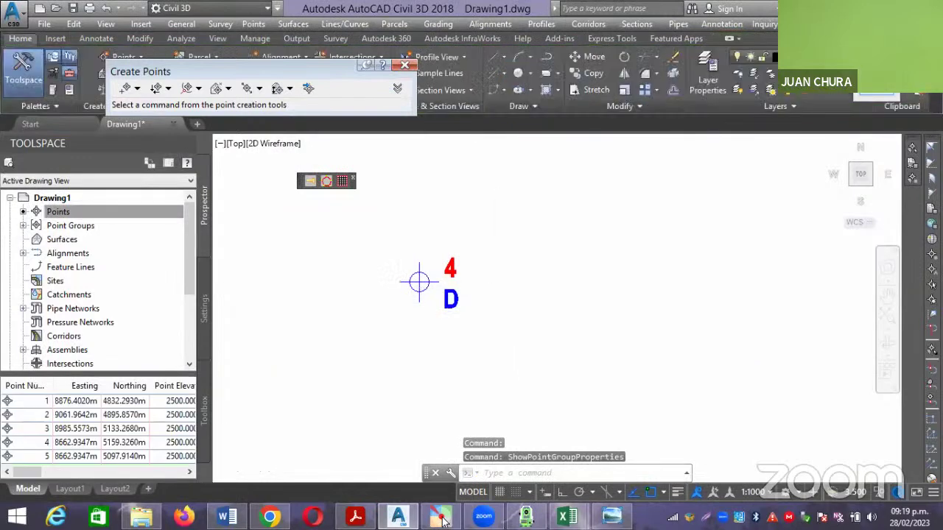
pyautogui.scroll(-5, 492, 257)
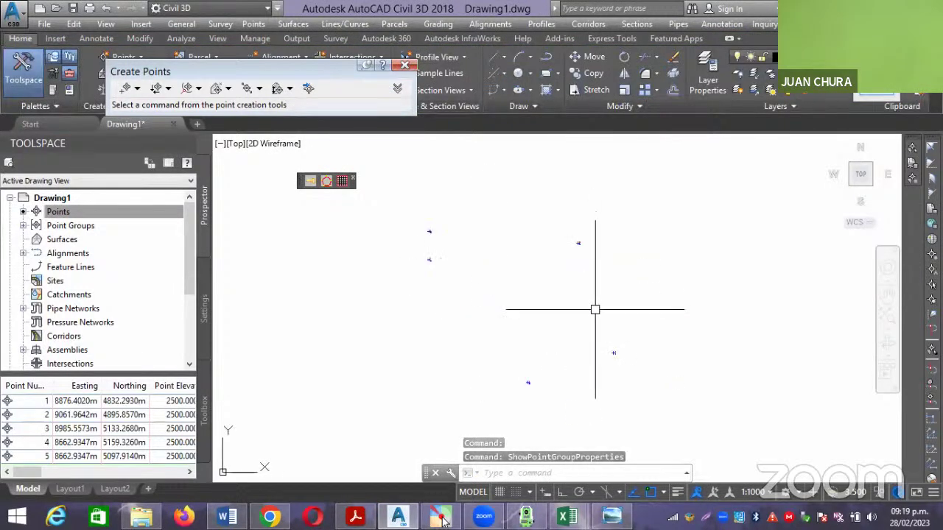
# Change the annotation scale from 1:500 to 1:2000 and centre the five points in view.
pyautogui.click(757, 492)
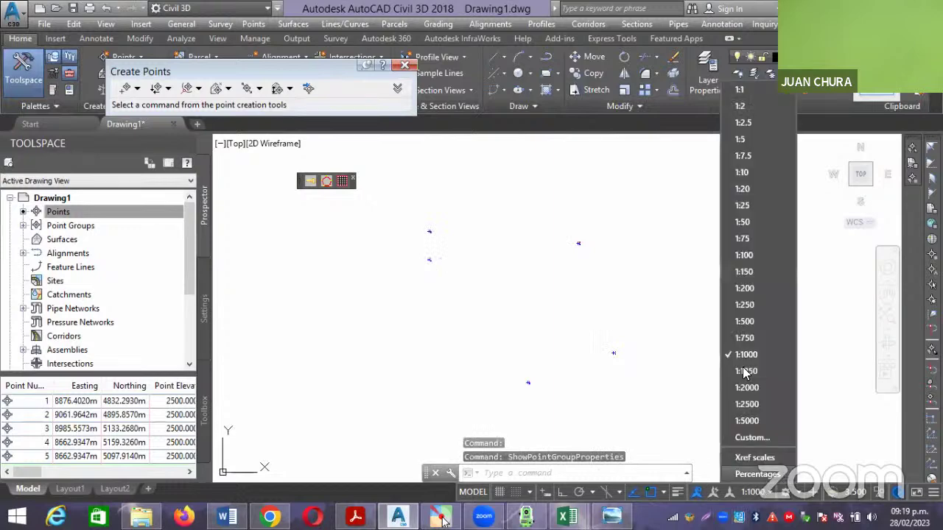
pyautogui.click(744, 322)
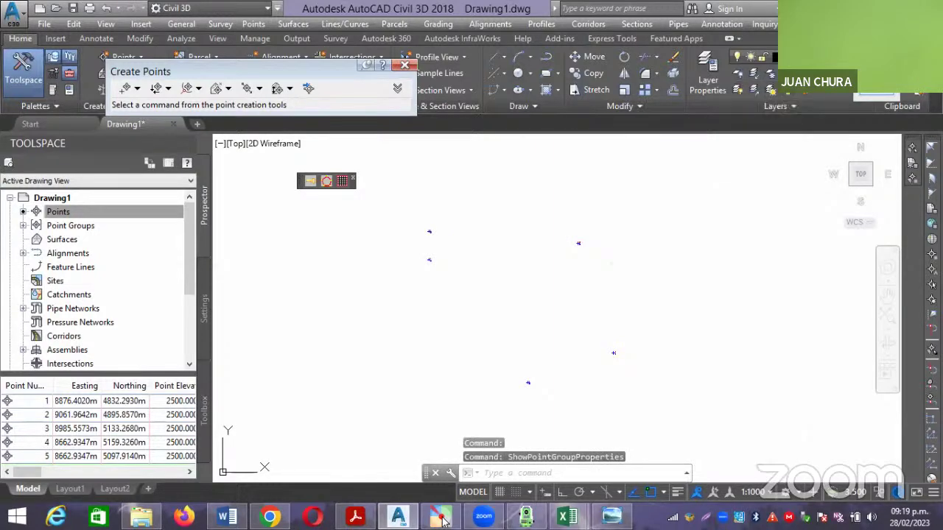
pyautogui.click(758, 493)
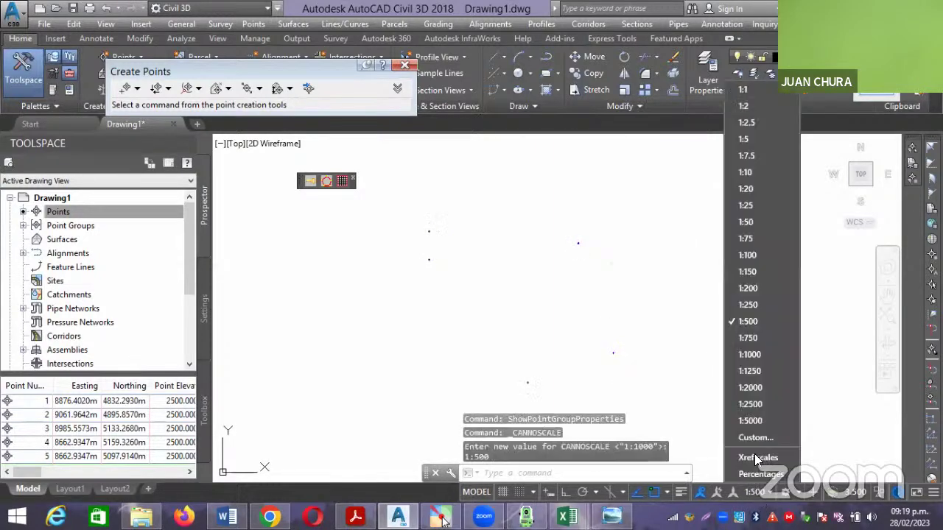
pyautogui.click(760, 387)
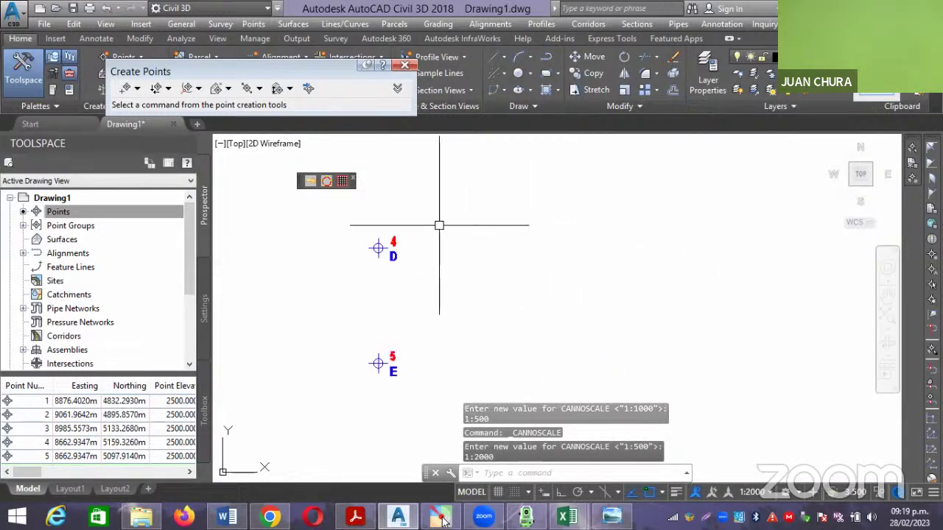
pyautogui.scroll(2, 377, 250)
pyautogui.scroll(-5, 486, 244)
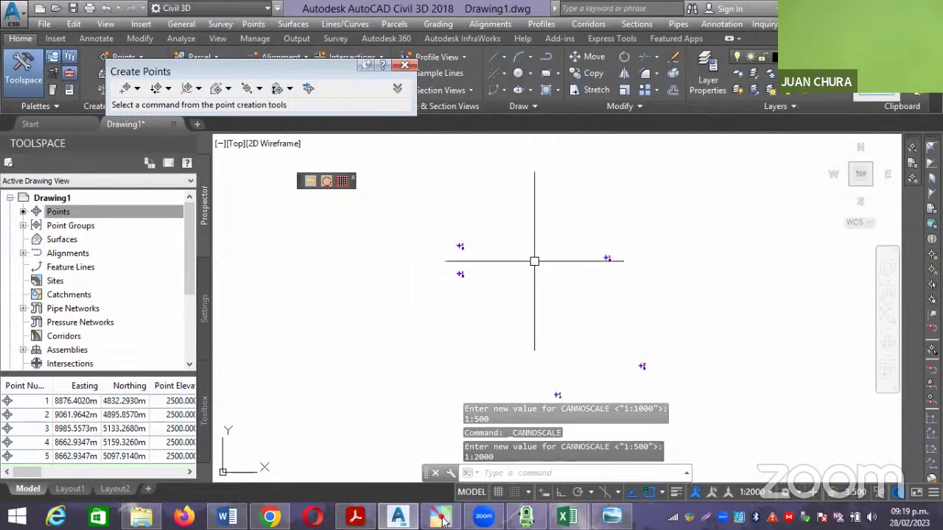
pyautogui.moveTo(534, 261)
pyautogui.mouseDown(button='middle')
pyautogui.moveTo(549, 277)
pyautogui.moveTo(525, 272)
pyautogui.mouseUp(button='middle')
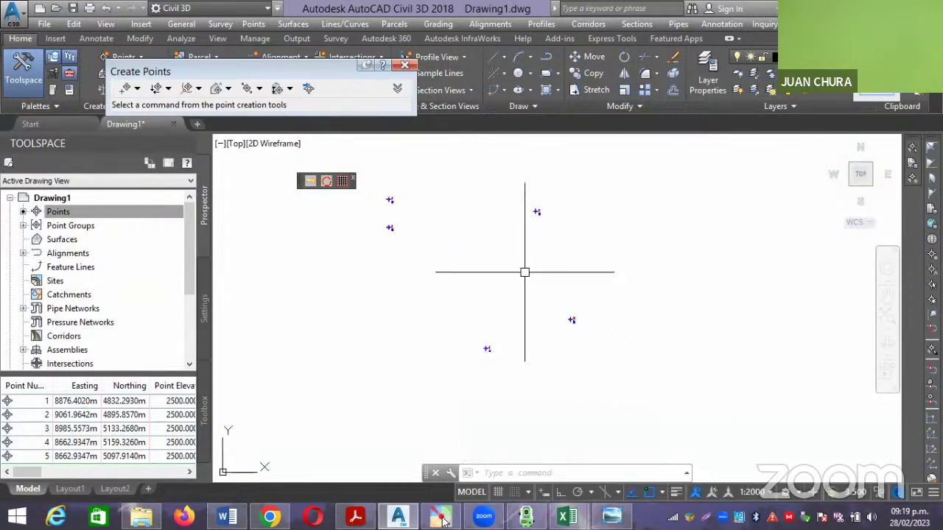
pyautogui.write('P')
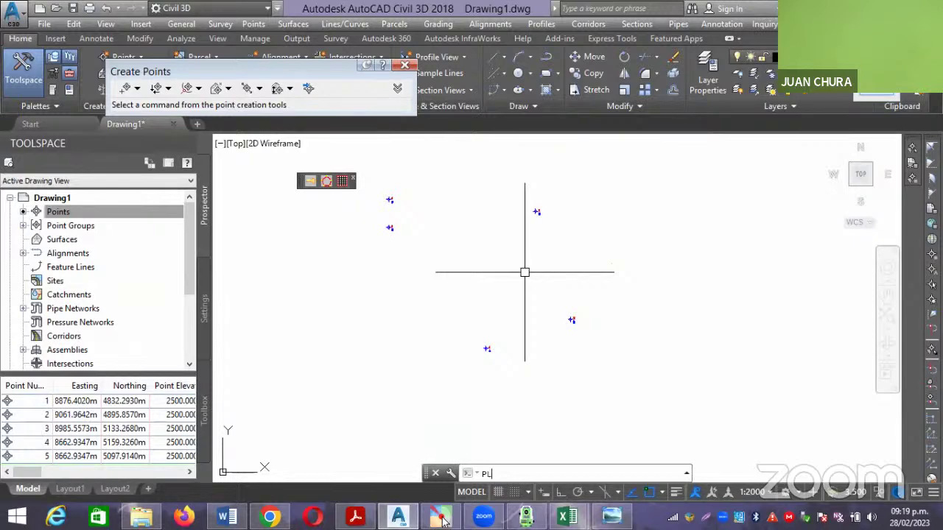
pyautogui.write('L')
pyautogui.press('Return')
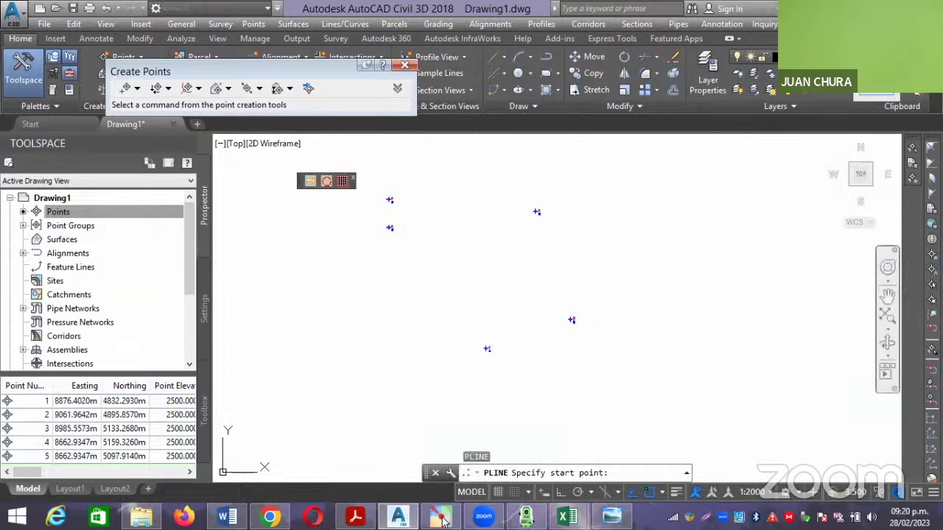
pyautogui.click(931, 269)
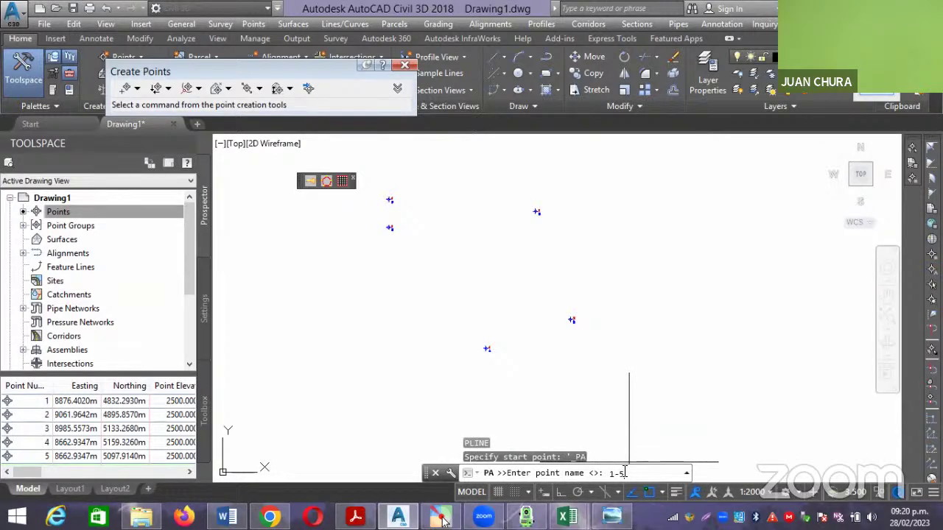
pyautogui.write('1-5')
pyautogui.press('Return')
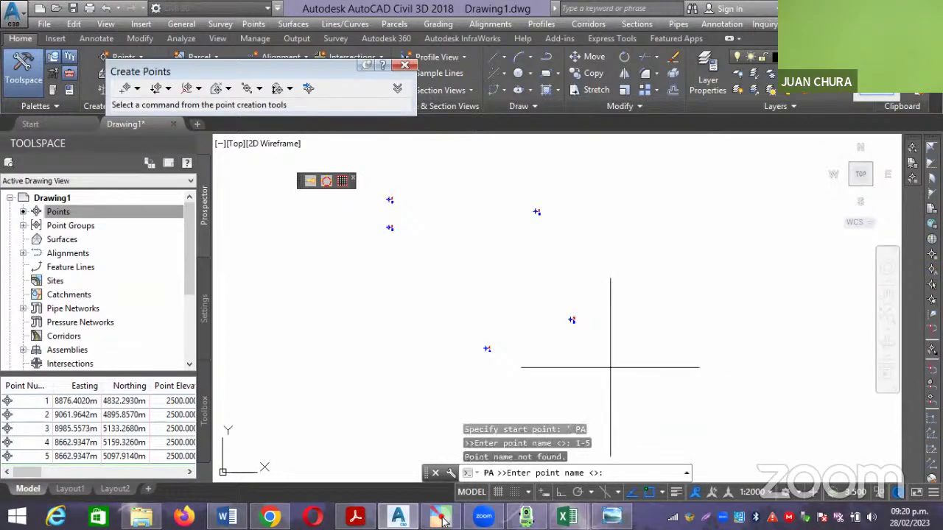
pyautogui.write('5')
pyautogui.press('Return')
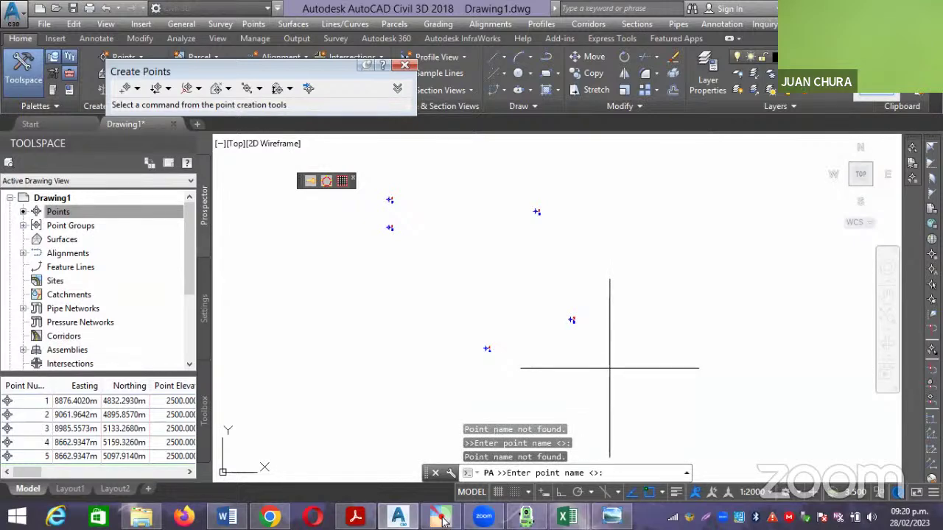
pyautogui.press('Return')
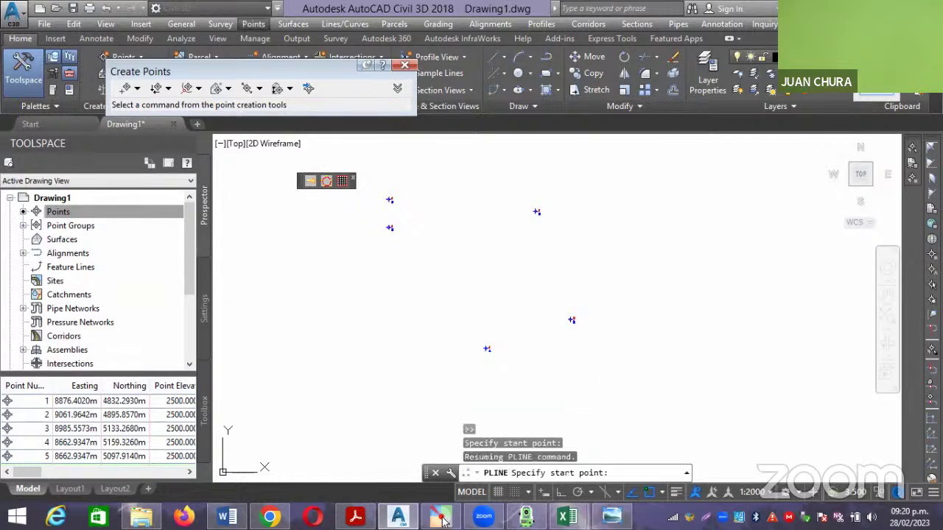
pyautogui.click(650, 352)
pyautogui.press('Escape')
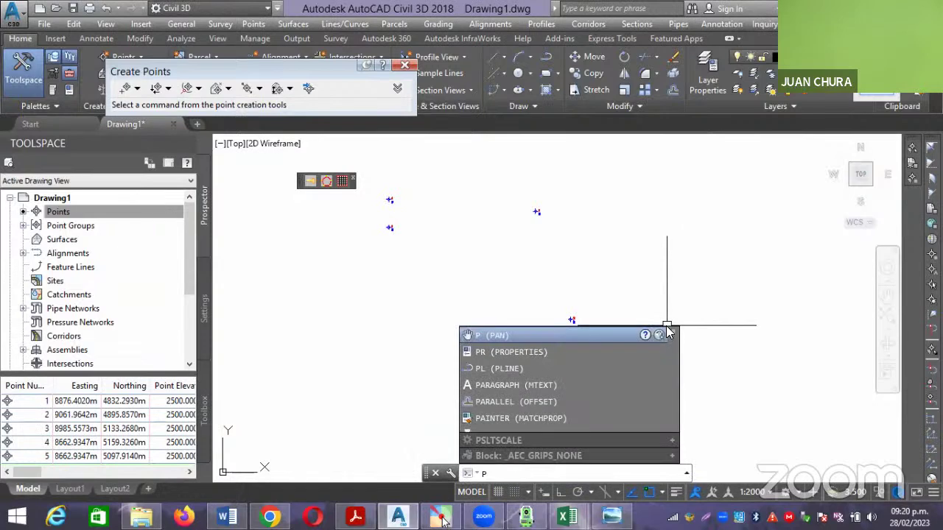
pyautogui.write('L')
pyautogui.press('Return')
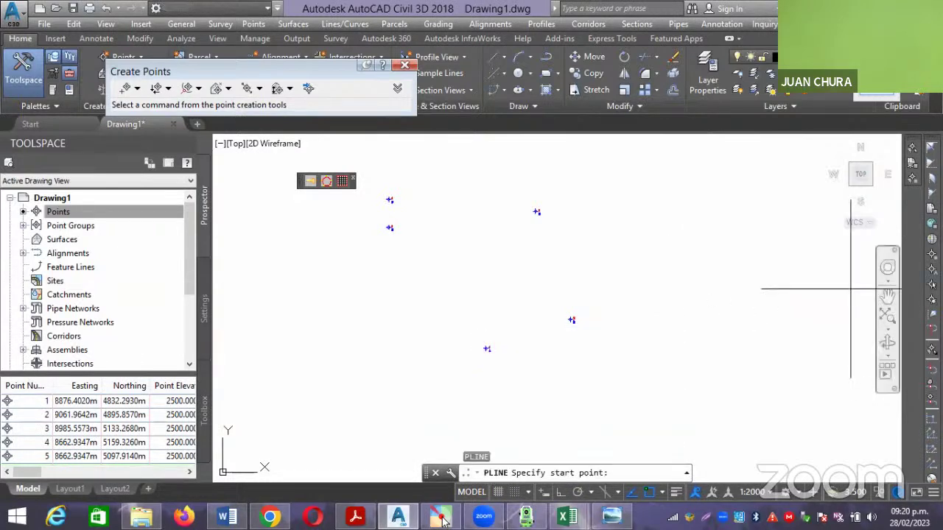
pyautogui.write("'PN")
pyautogui.press('Return')
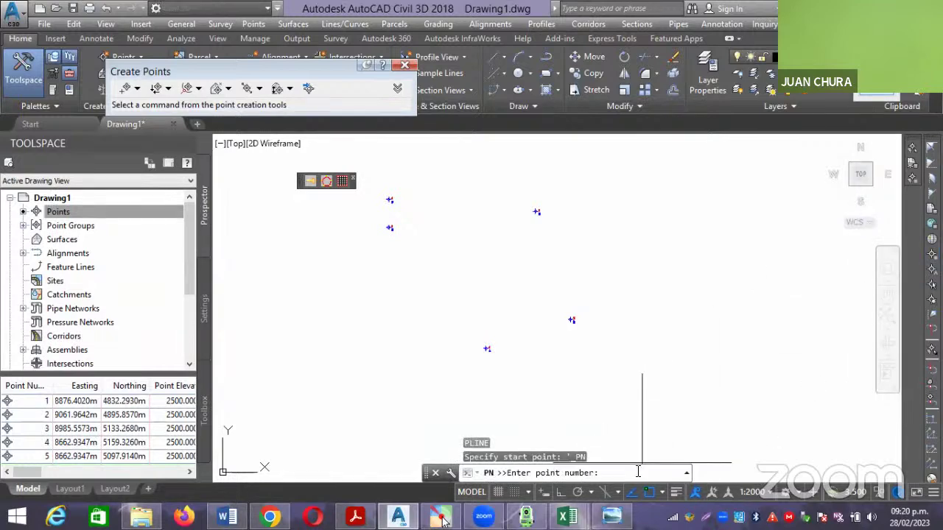
pyautogui.write('1')
pyautogui.press('Return')
pyautogui.write('2')
pyautogui.press('Return')
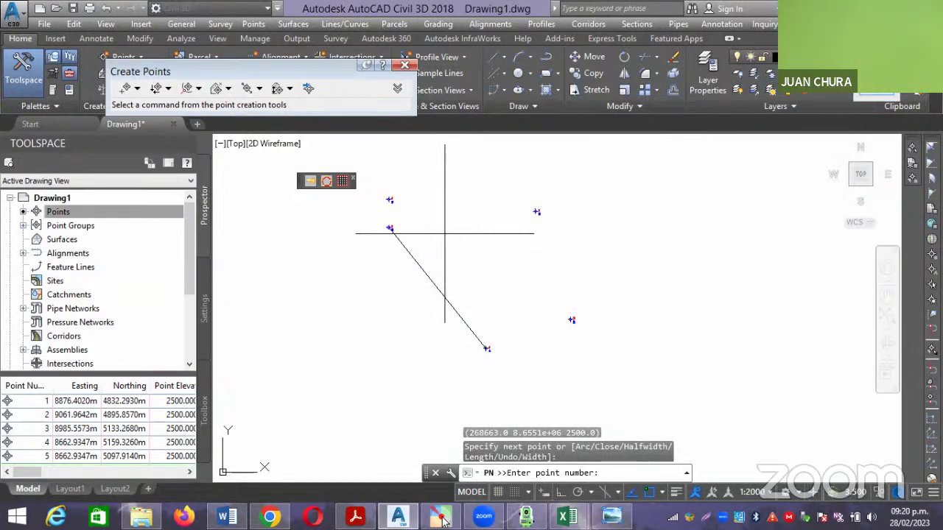
pyautogui.press('Escape')
pyautogui.press('Escape')
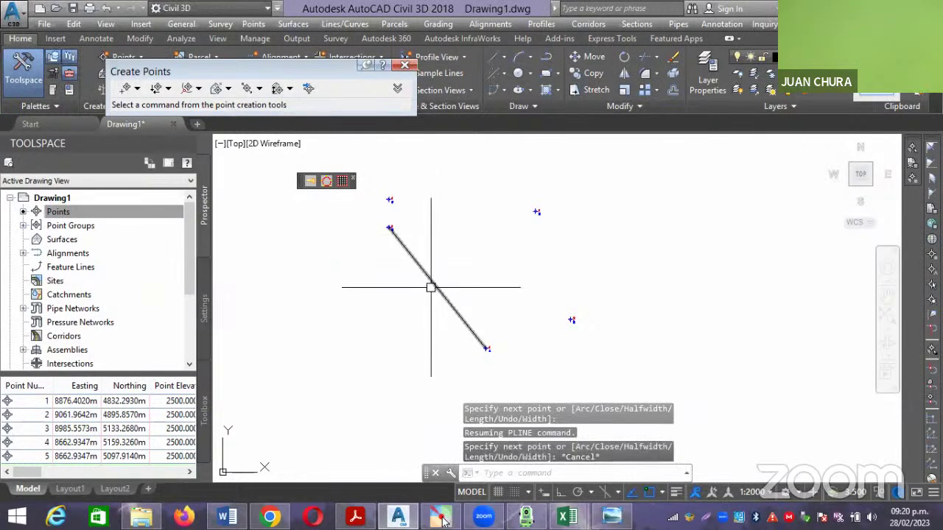
pyautogui.click(431, 287)
pyautogui.press('Delete')
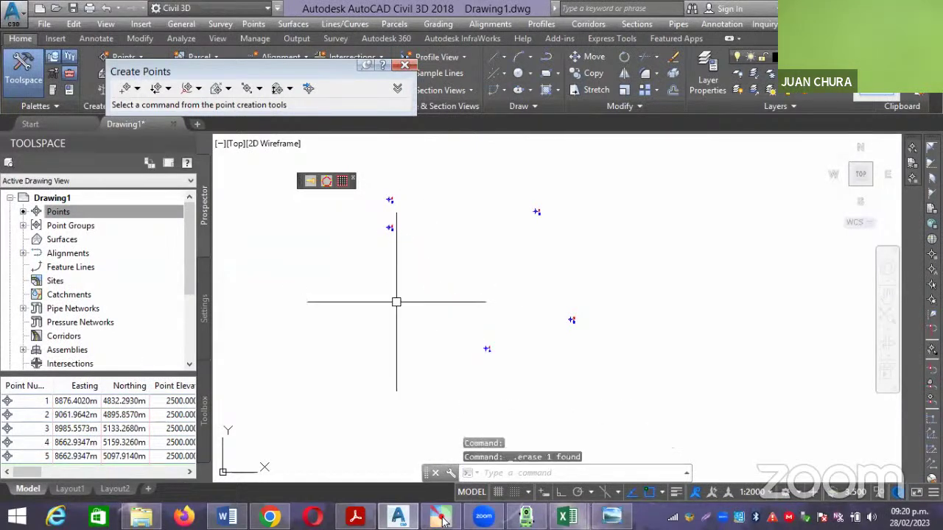
pyautogui.write('PL')
pyautogui.press('Return')
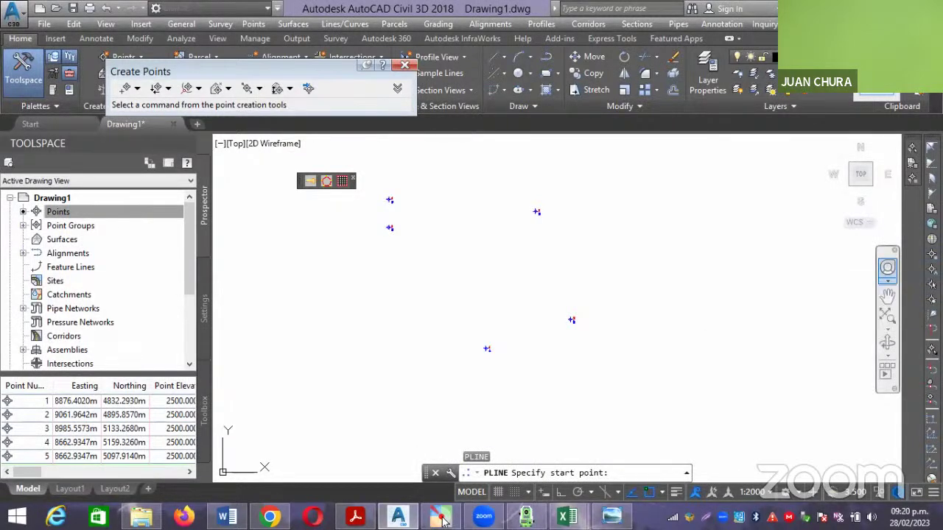
pyautogui.write("'PN")
pyautogui.press('Return')
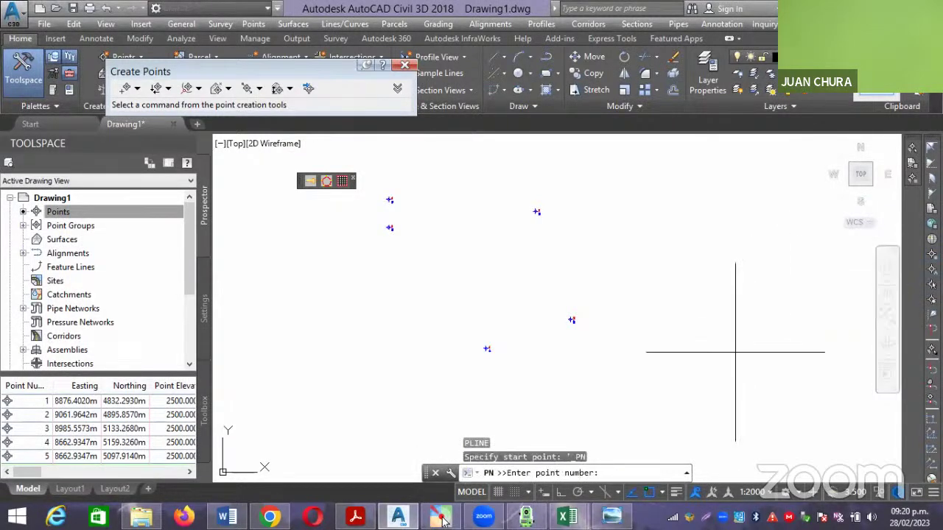
pyautogui.write('1')
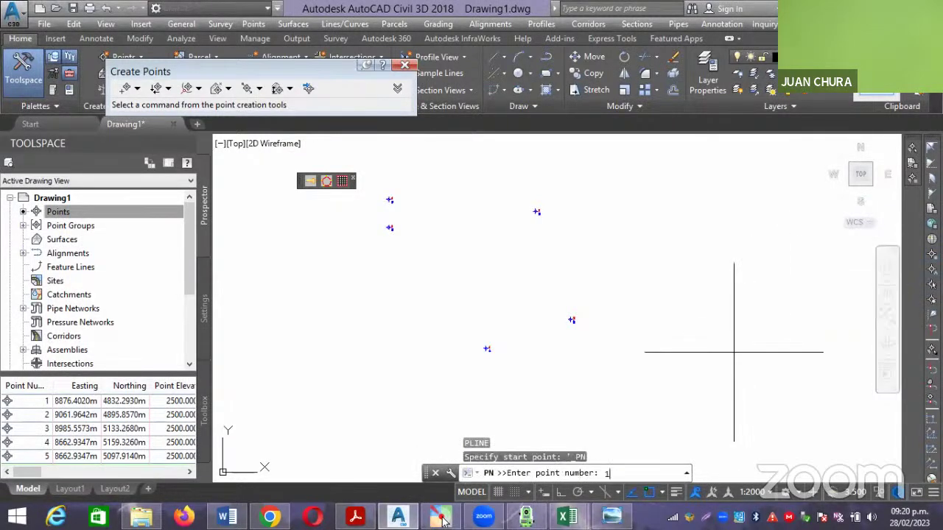
pyautogui.write('-5')
pyautogui.press('Return')
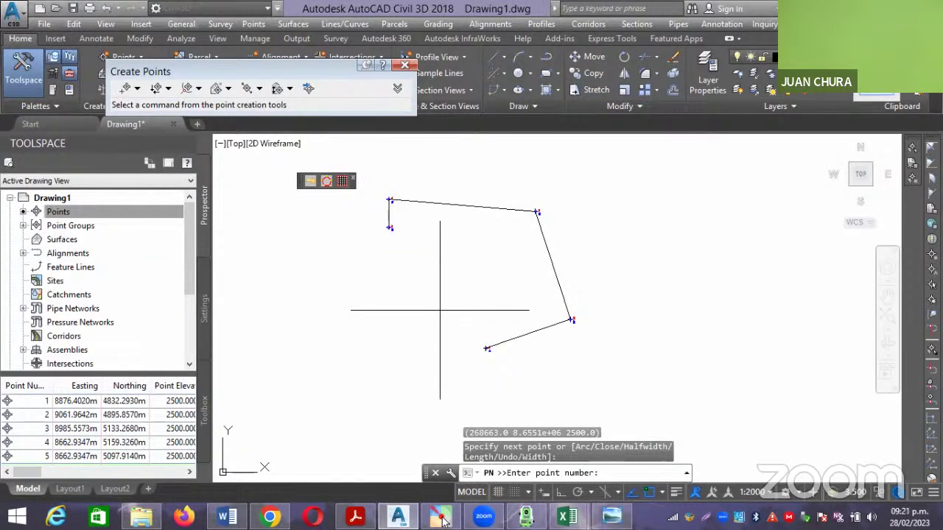
pyautogui.press('Return')
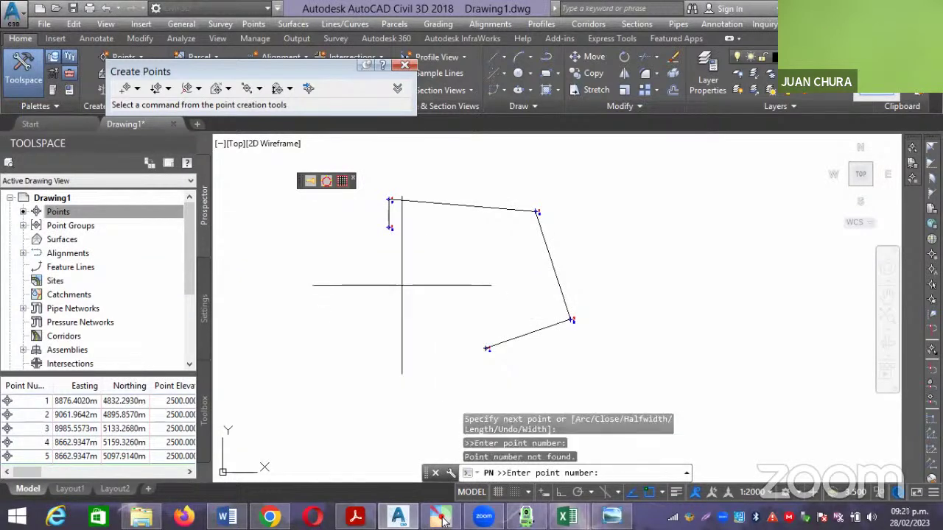
pyautogui.press('Return')
pyautogui.scroll(2, 471, 361)
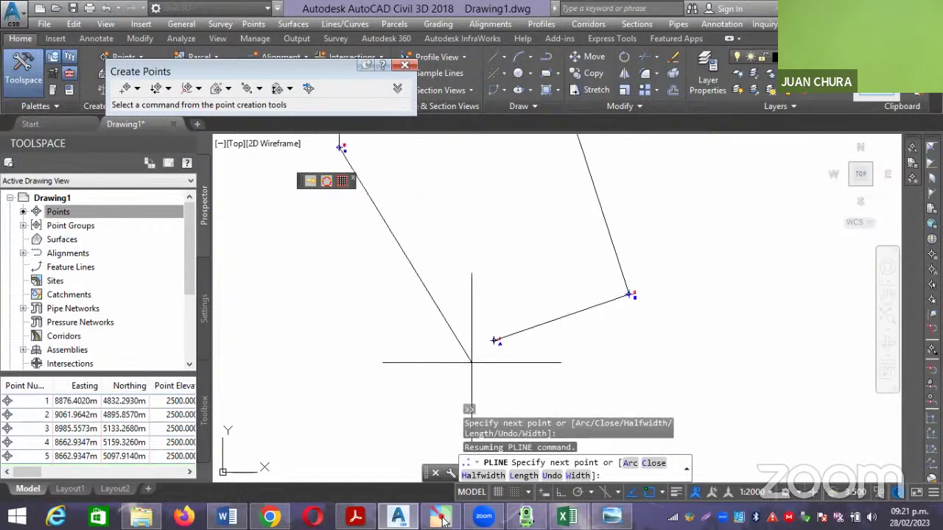
pyautogui.scroll(-3, 475, 348)
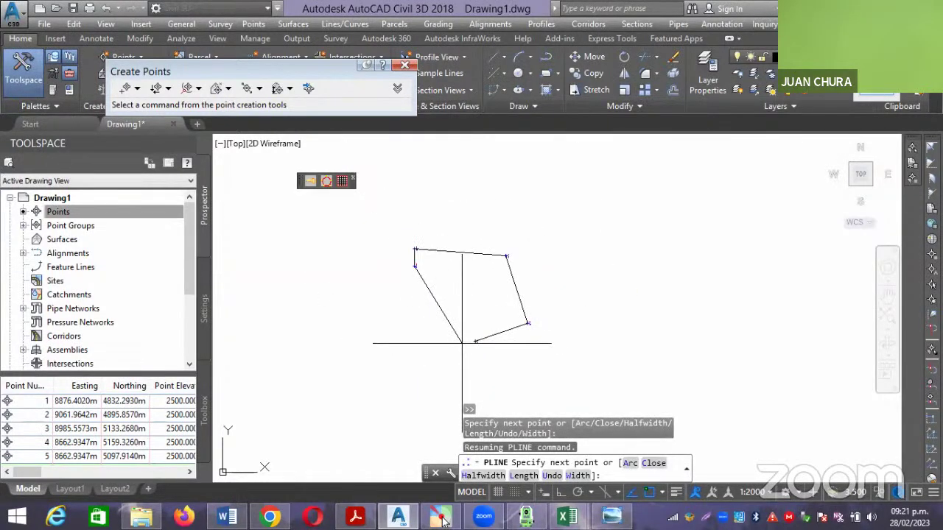
pyautogui.press('Escape')
pyautogui.click(518, 295)
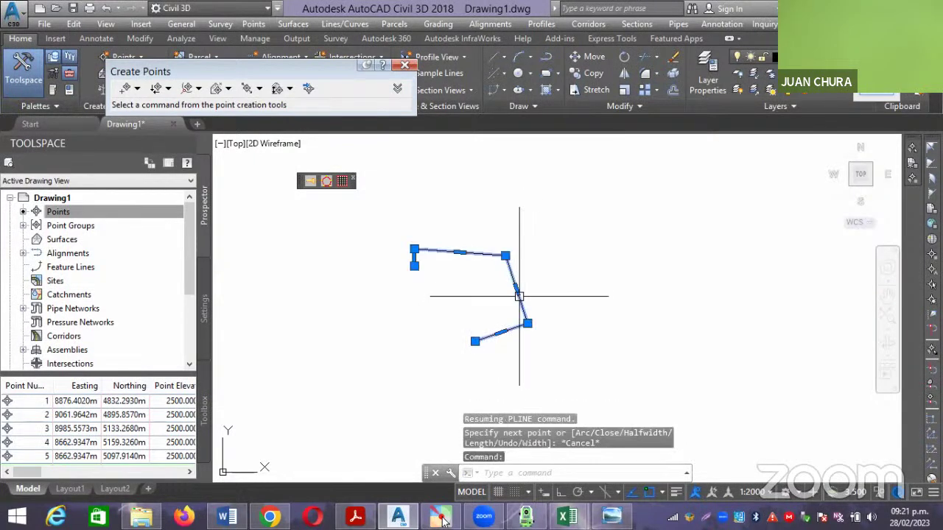
pyautogui.press('Delete')
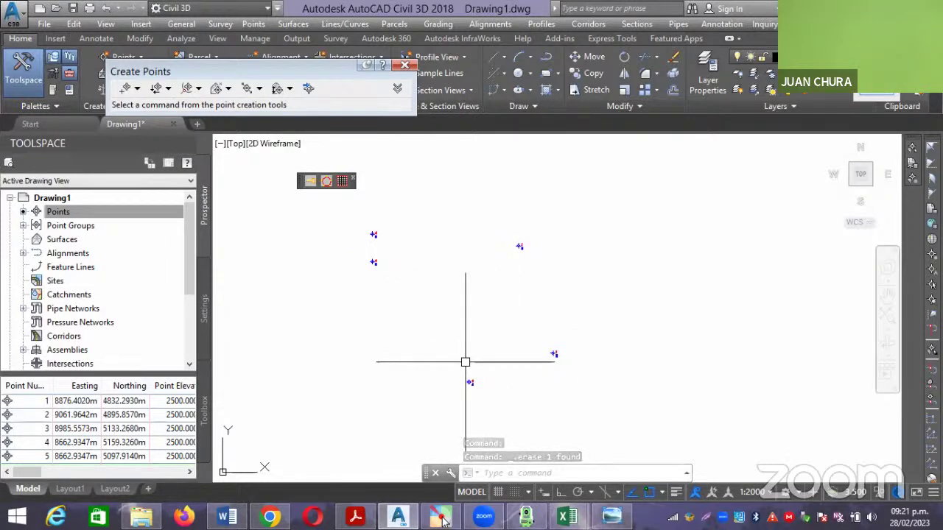
pyautogui.moveTo(468, 330); pyautogui.dragTo(491, 333, button='middle')
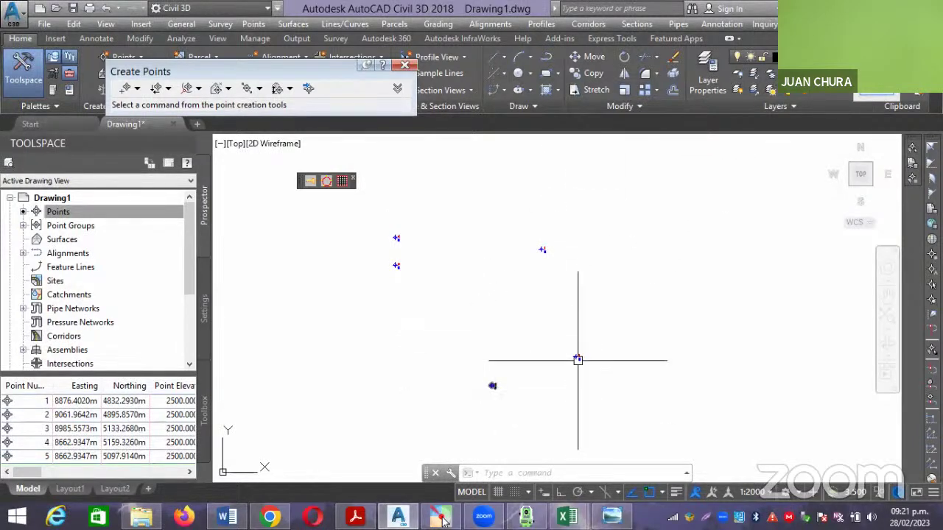
pyautogui.moveTo(534, 290); pyautogui.dragTo(524, 295, button='middle')
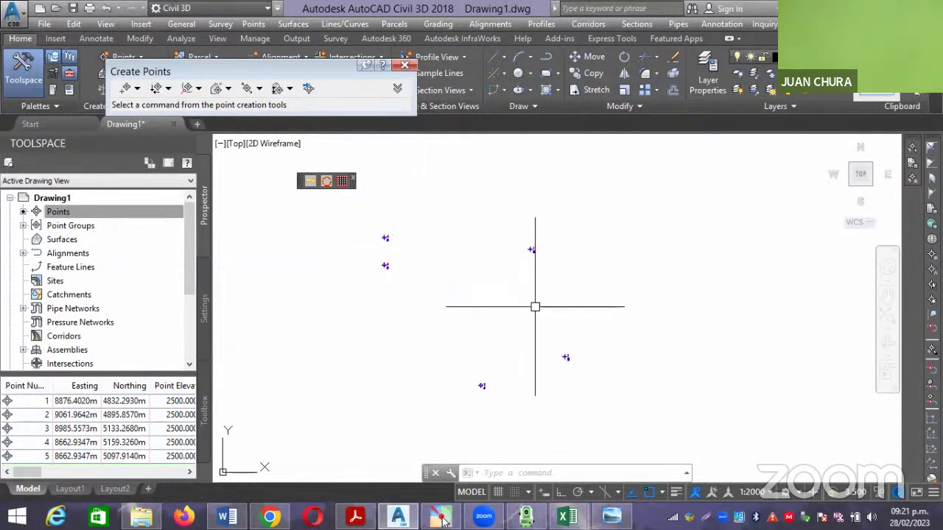
pyautogui.write('PL')
pyautogui.press('Return')
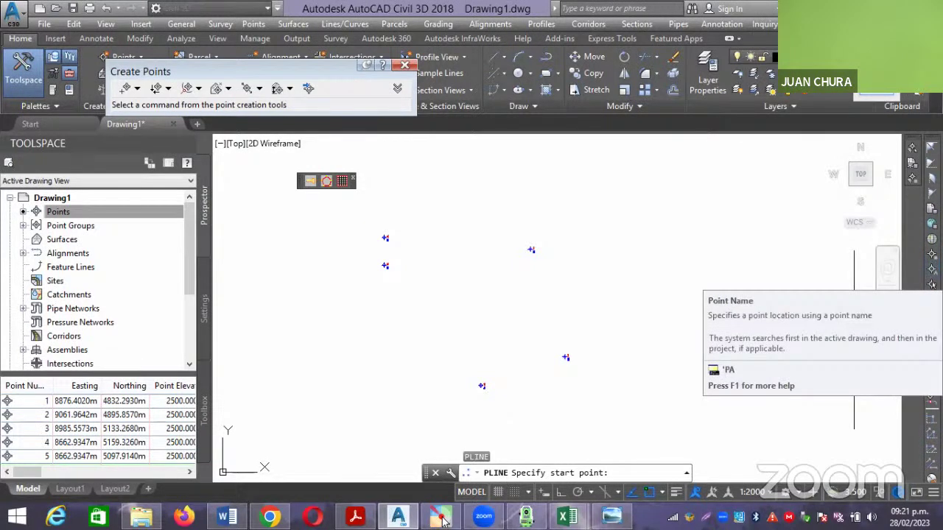
pyautogui.click(887, 267)
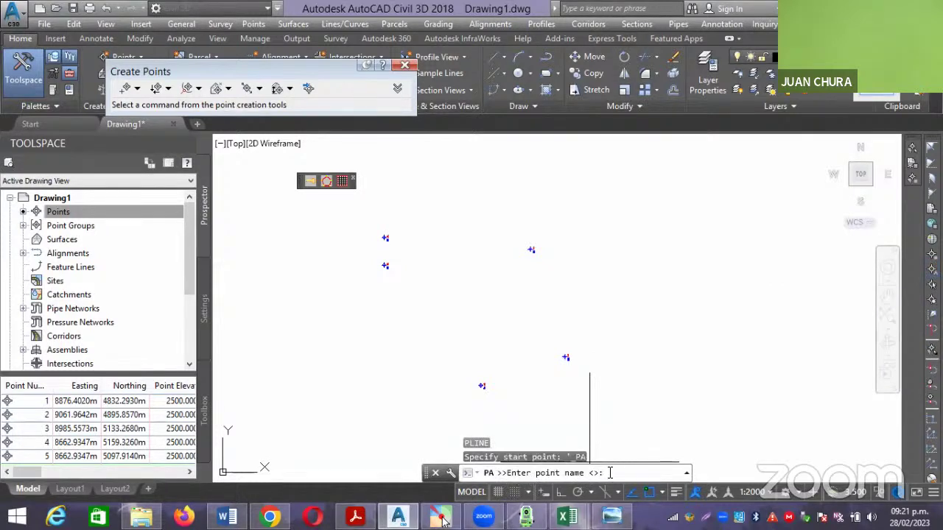
pyautogui.write('1-5')
pyautogui.press('Return')
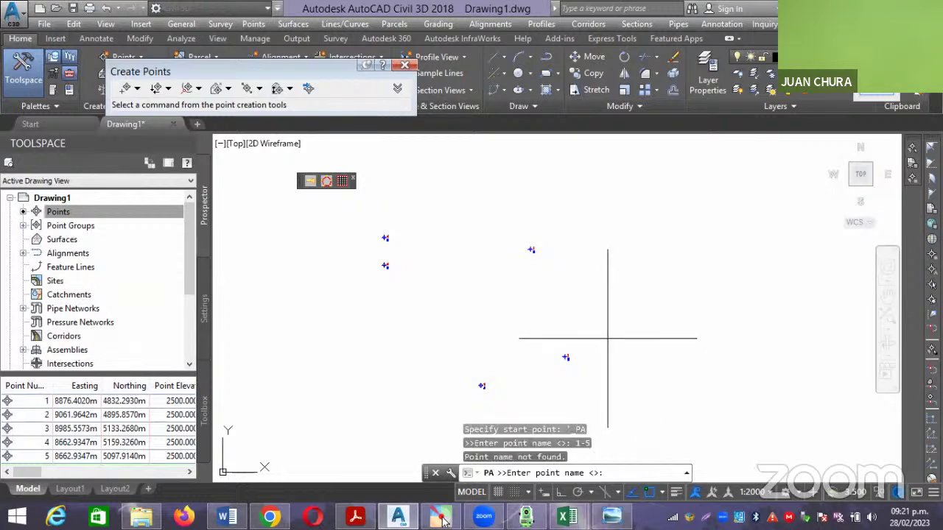
pyautogui.press('Return')
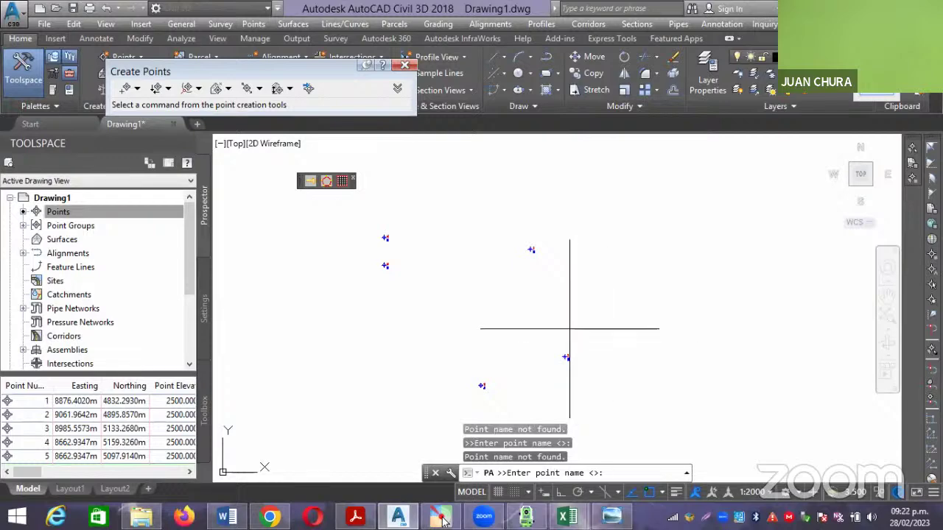
pyautogui.press('Escape')
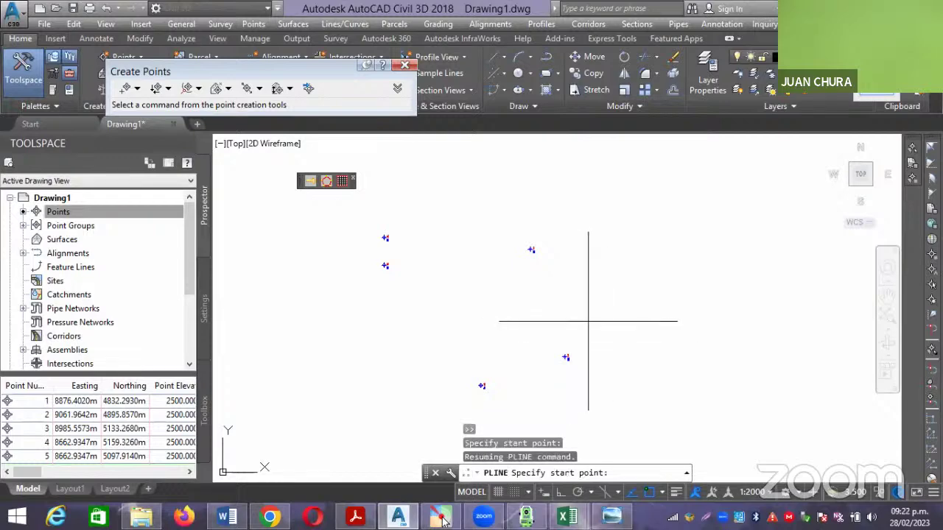
pyautogui.press('Return')
pyautogui.press('Escape')
pyautogui.press('Escape')
pyautogui.press('Escape')
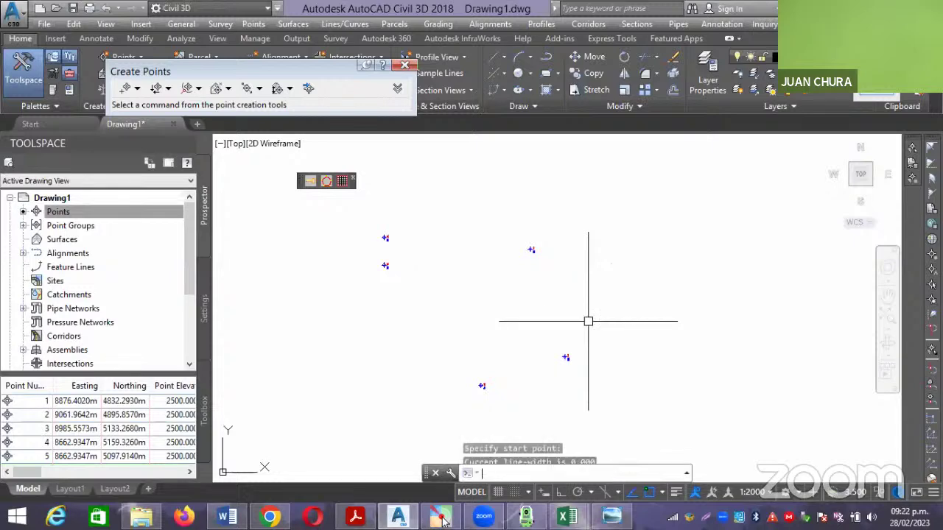
pyautogui.write('pl')
pyautogui.press('Return')
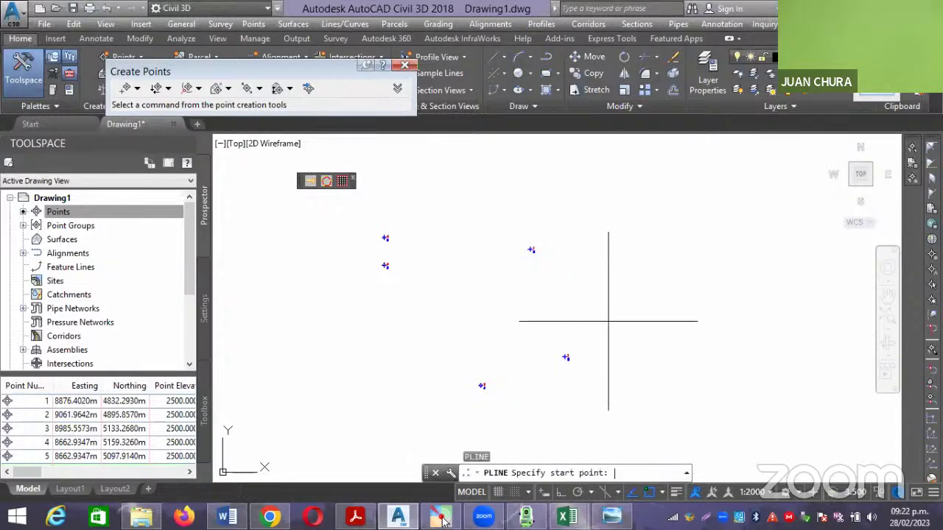
pyautogui.write("'pn")
pyautogui.press('Return')
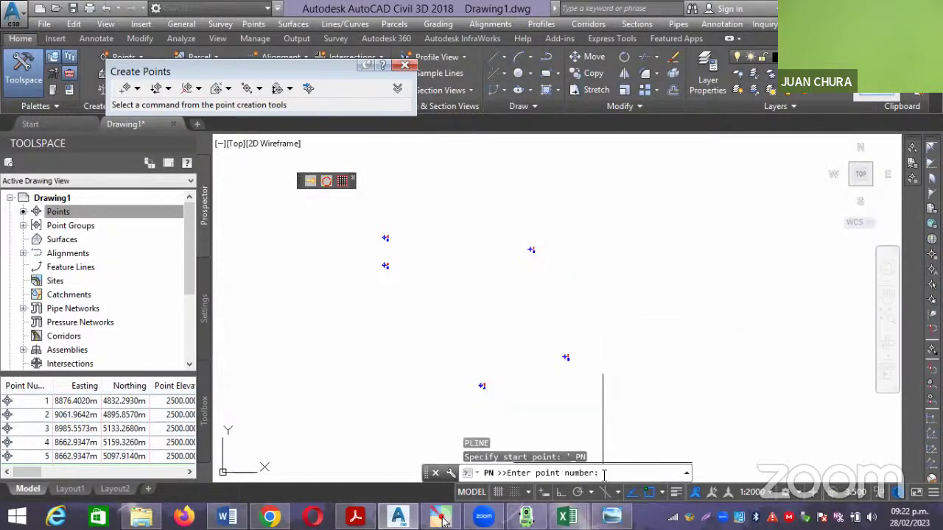
pyautogui.write('1-5')
pyautogui.press('Return')
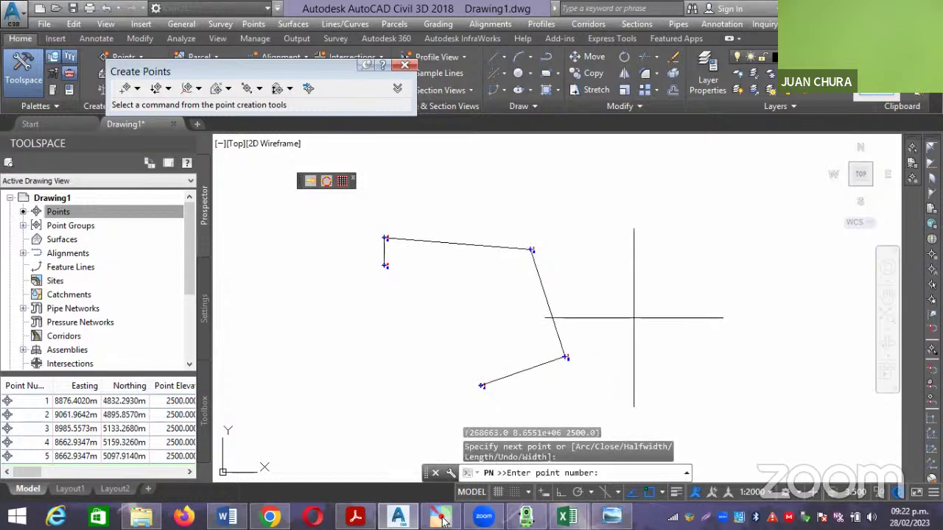
pyautogui.press('Escape')
pyautogui.press('Escape')
pyautogui.click(547, 289)
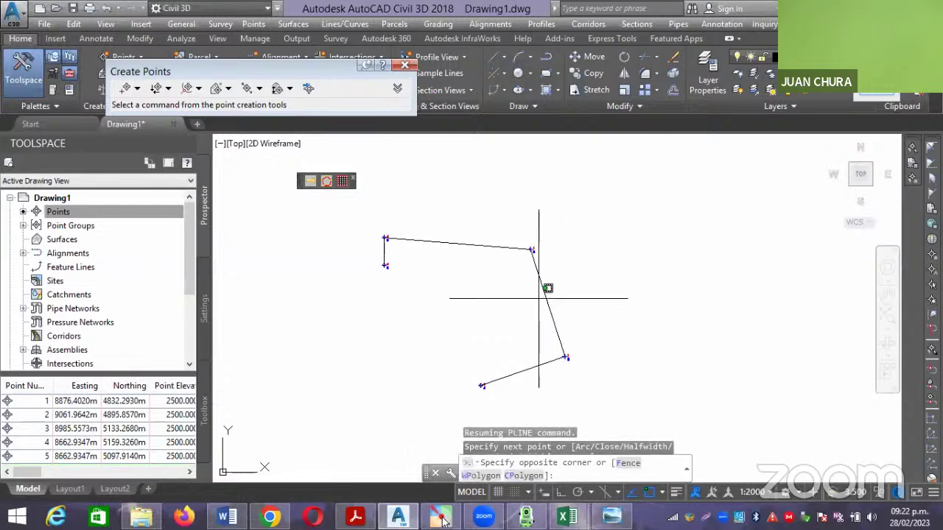
pyautogui.click(593, 285)
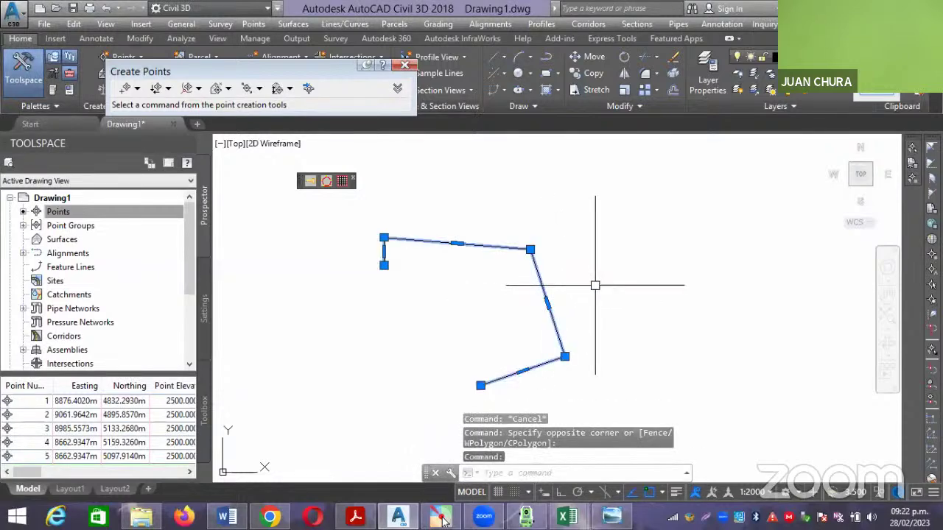
pyautogui.press('Delete')
pyautogui.write('pl')
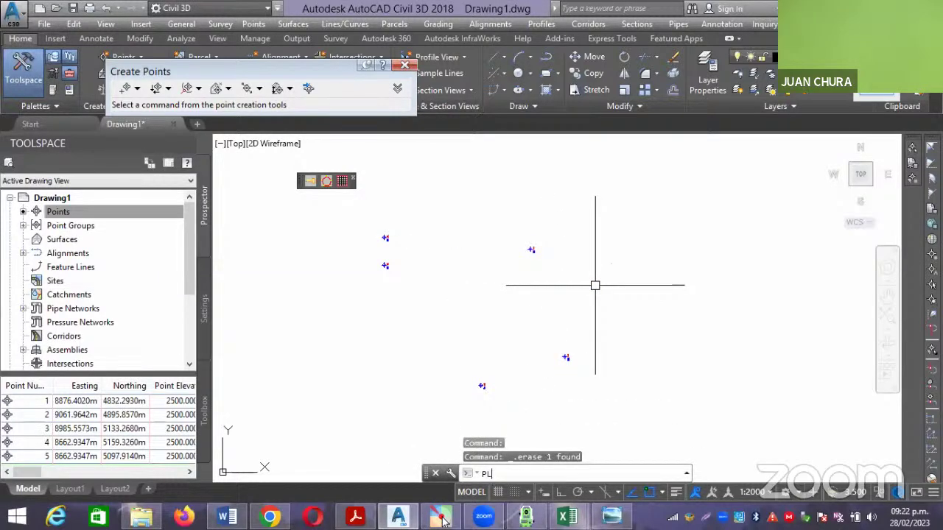
# Draw a polyline through survey points 1-5 by point number and close it with C.
pyautogui.press('Return')
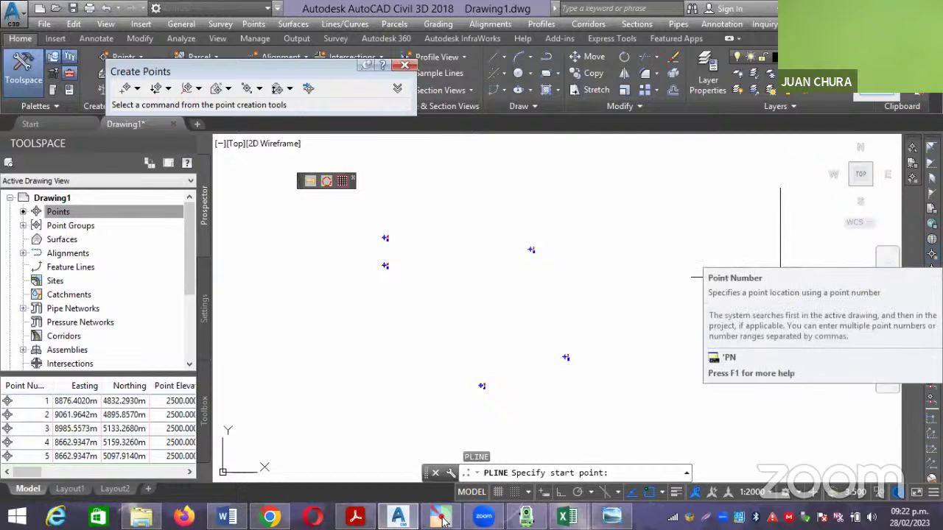
pyautogui.click(931, 254)
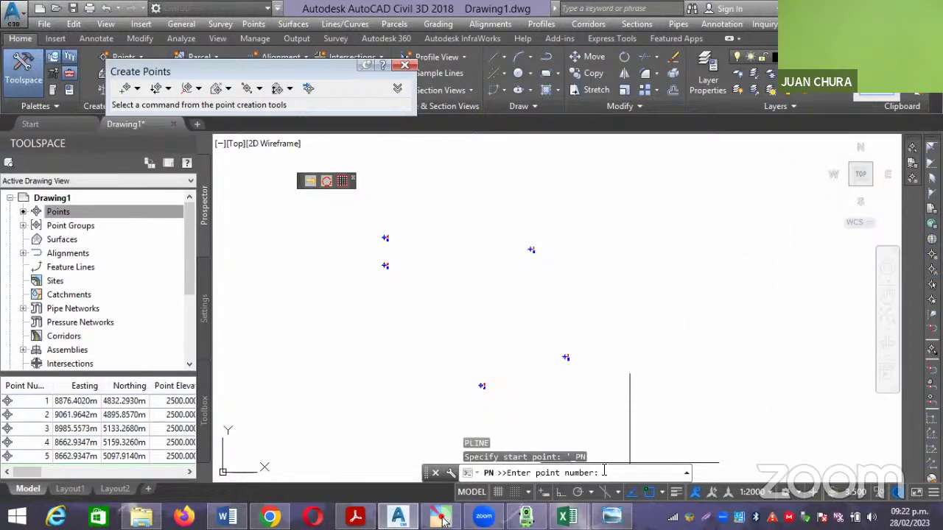
pyautogui.write('1-5')
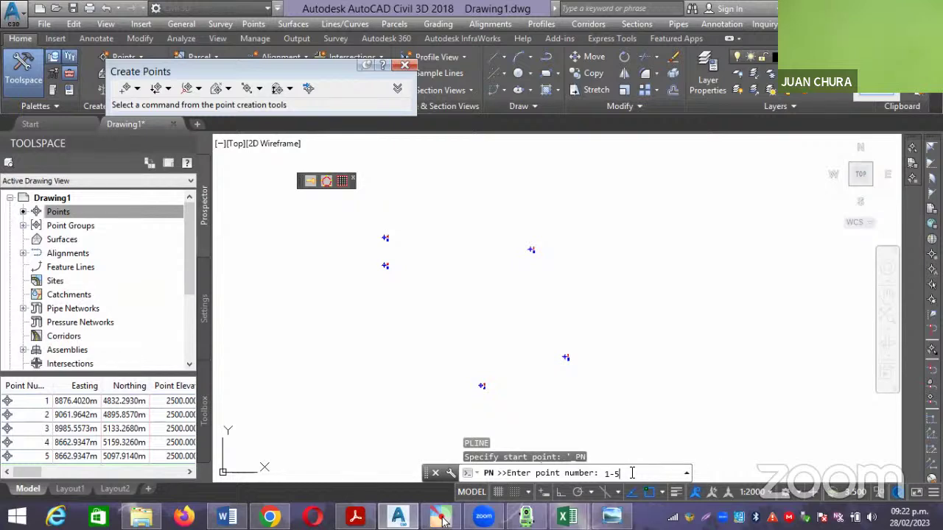
pyautogui.press('Return')
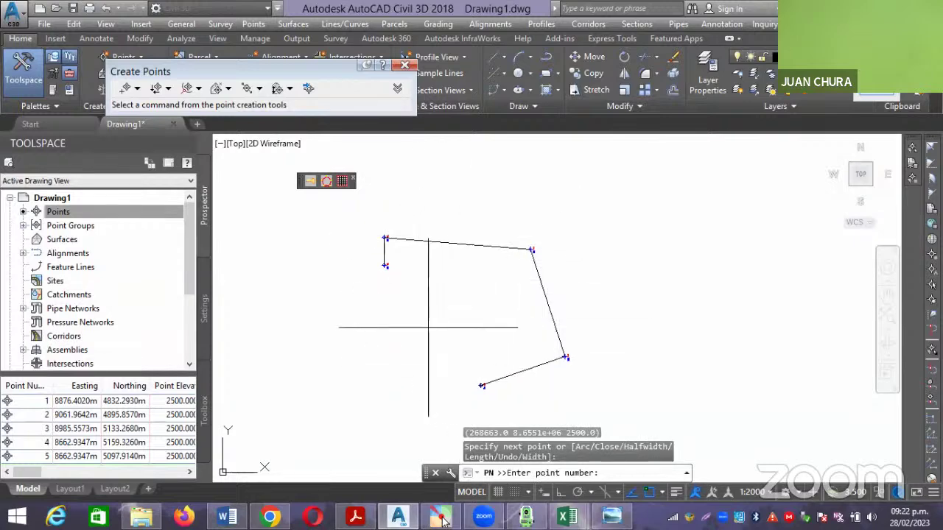
pyautogui.press('Return')
pyautogui.scroll(3, 379, 291)
pyautogui.scroll(-3, 428, 281)
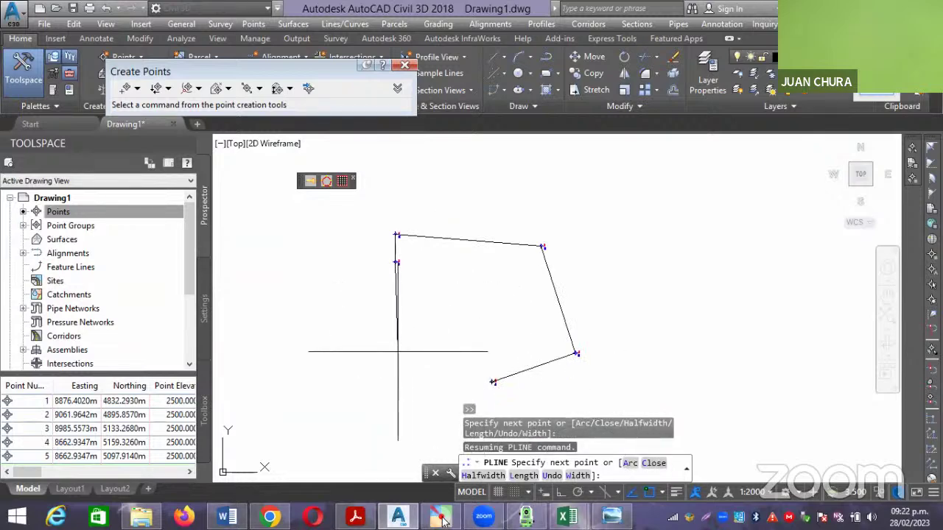
pyautogui.write('c')
pyautogui.press('Return')
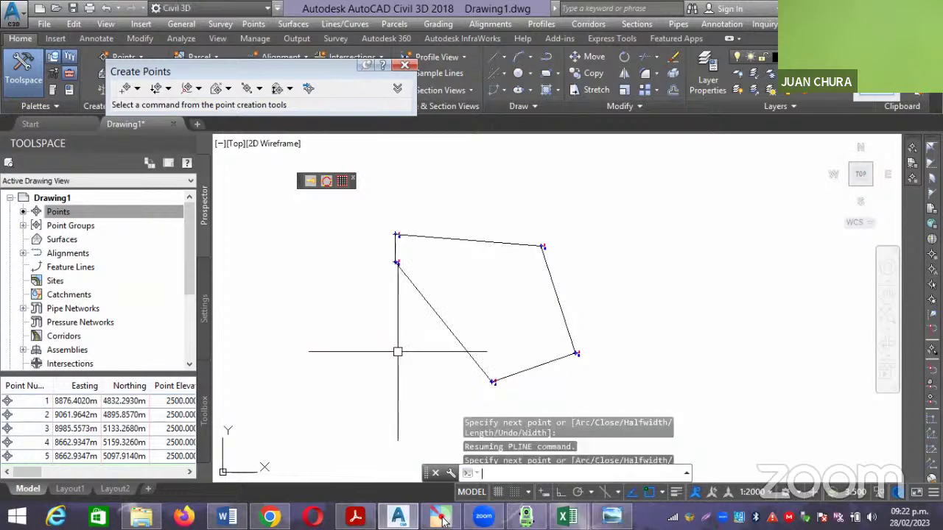
pyautogui.scroll(-2, 496, 272)
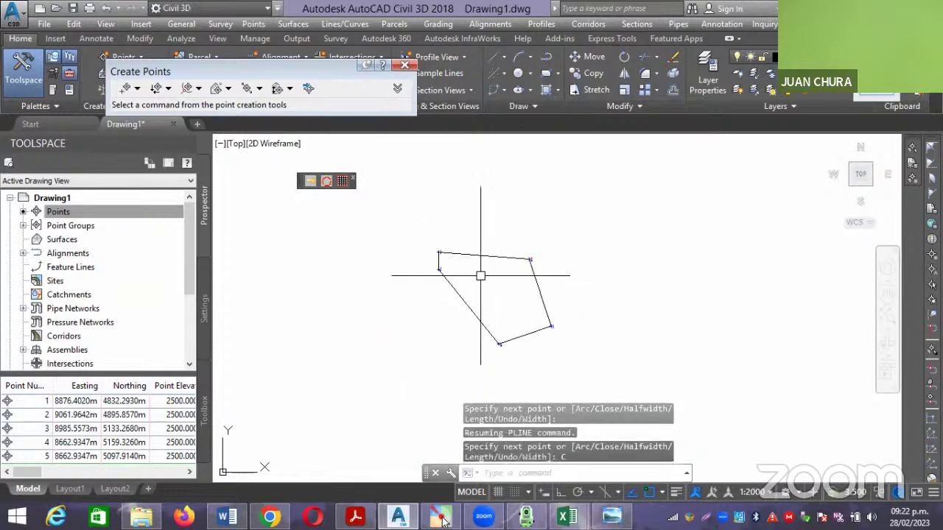
pyautogui.scroll(2, 488, 271)
pyautogui.scroll(-2, 445, 256)
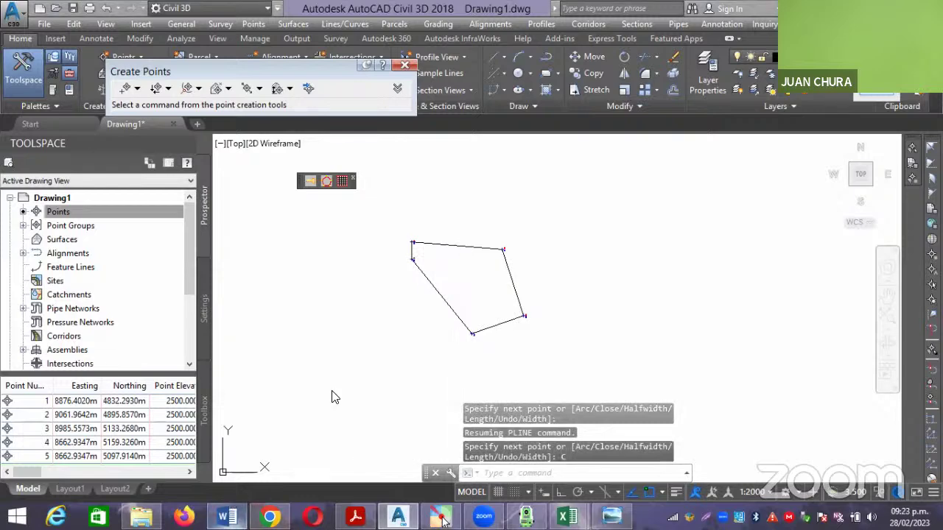
# Copy the area and perimeter screenshot from the Word report and return to Civil 3D.
pyautogui.hotkey('alt', 'Tab')
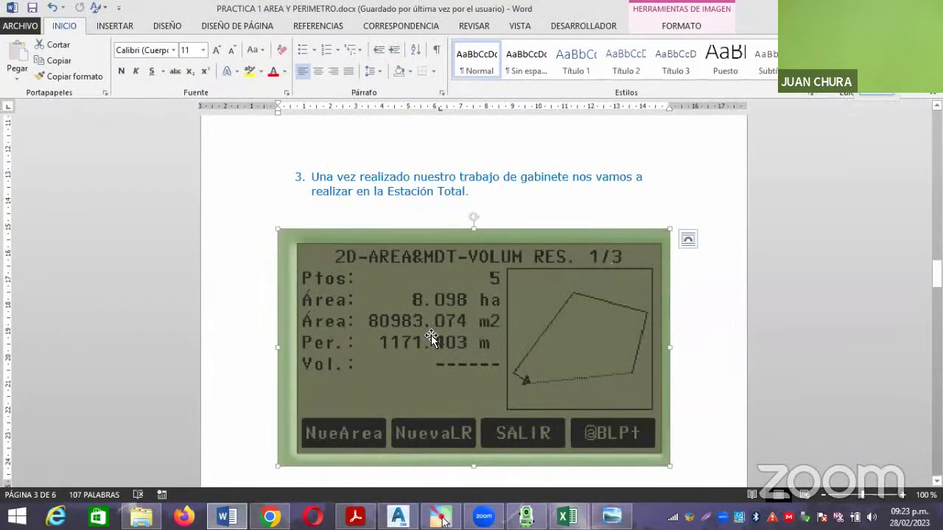
pyautogui.rightClick(435, 335)
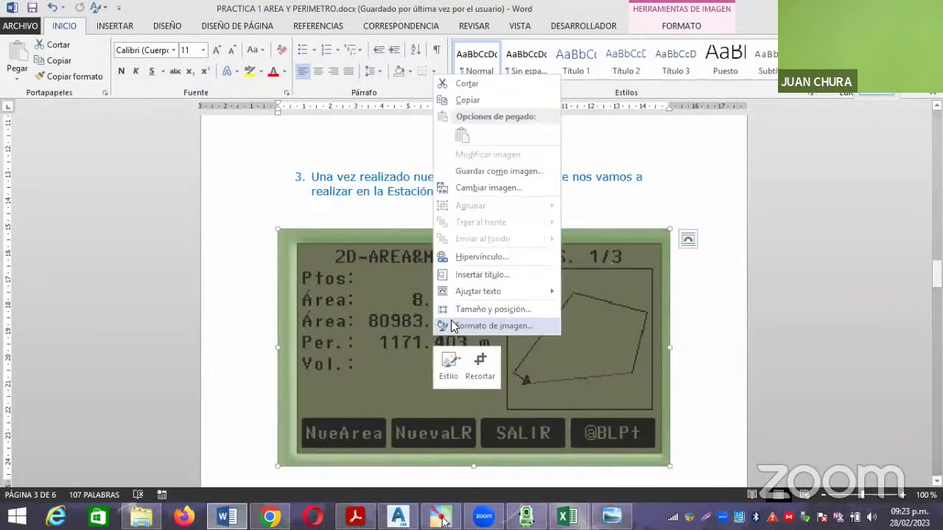
pyautogui.click(475, 109)
pyautogui.click(397, 516)
pyautogui.scroll(2, 541, 301)
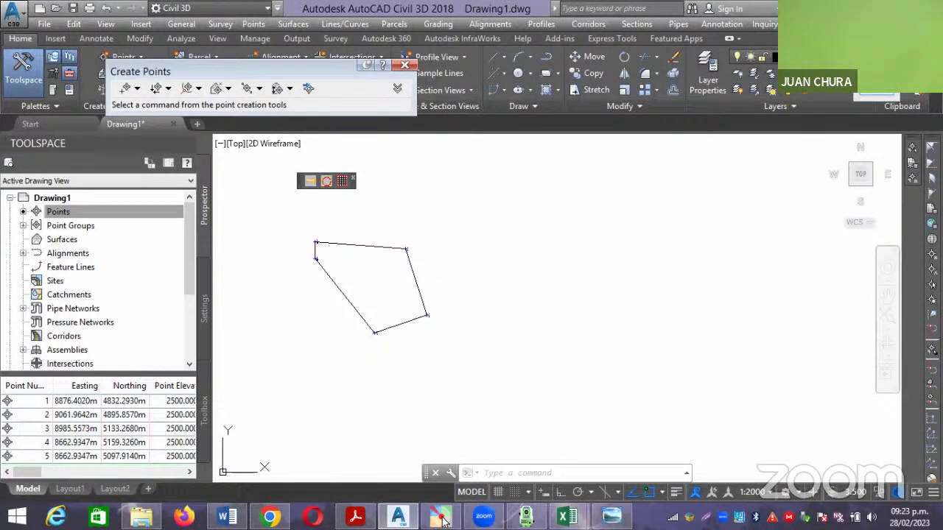
# Paste the total-station image right of the polygon, accepting the default OLE text size.
pyautogui.hotkey('ctrl', 'v')
pyautogui.scroll(-2, 504, 355)
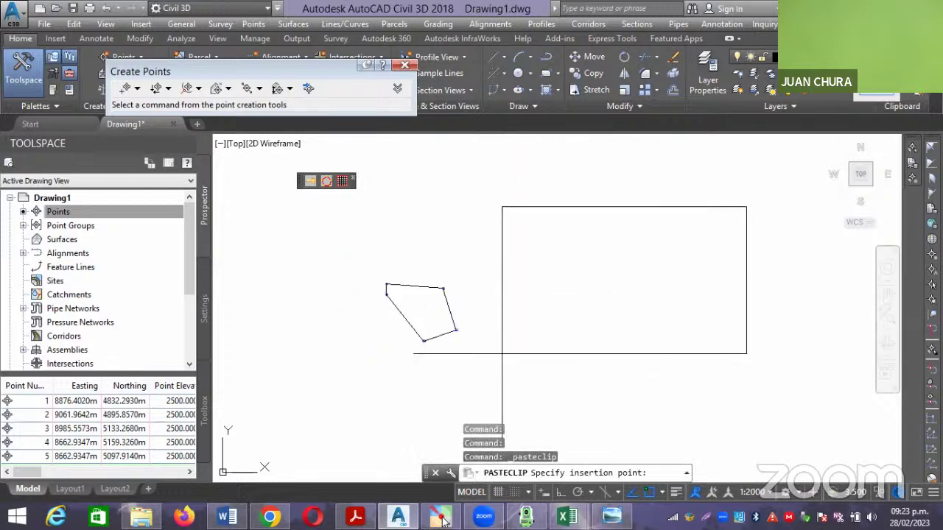
pyautogui.click(499, 366)
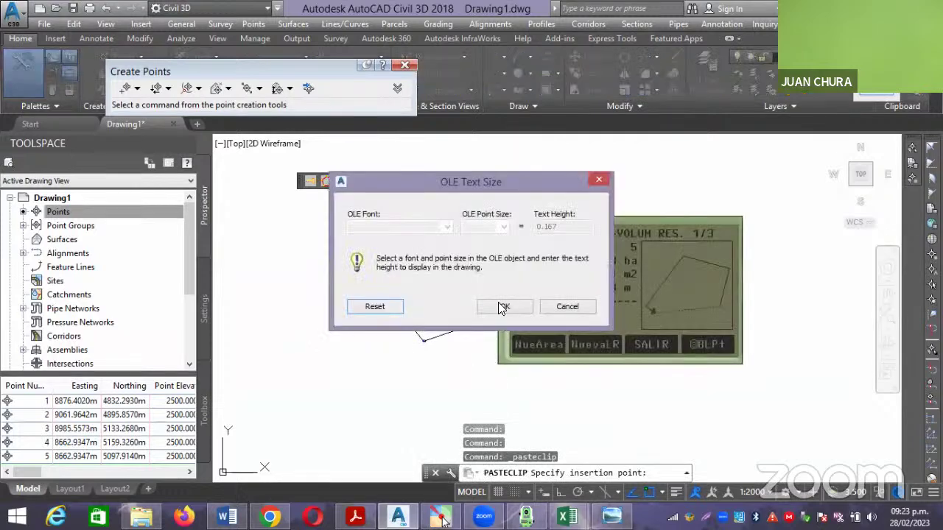
pyautogui.click(500, 308)
pyautogui.scroll(2, 579, 343)
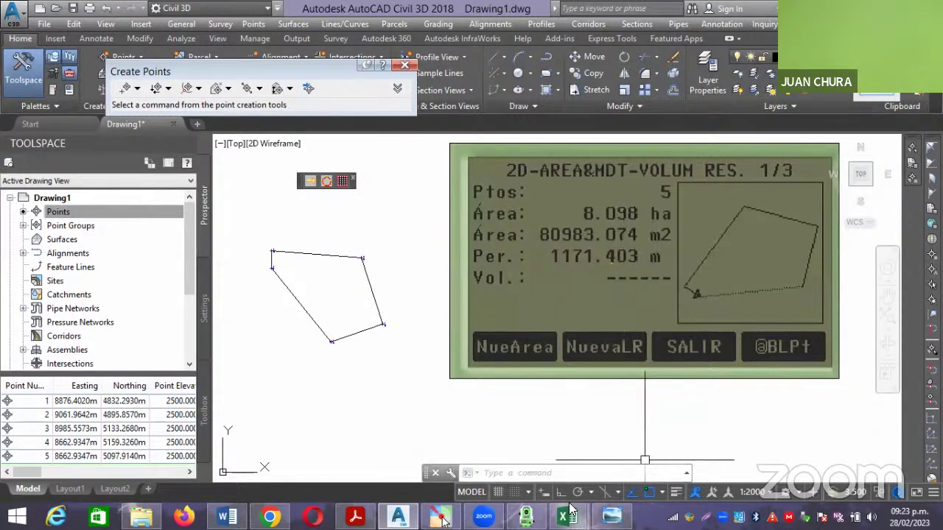
pyautogui.click(526, 517)
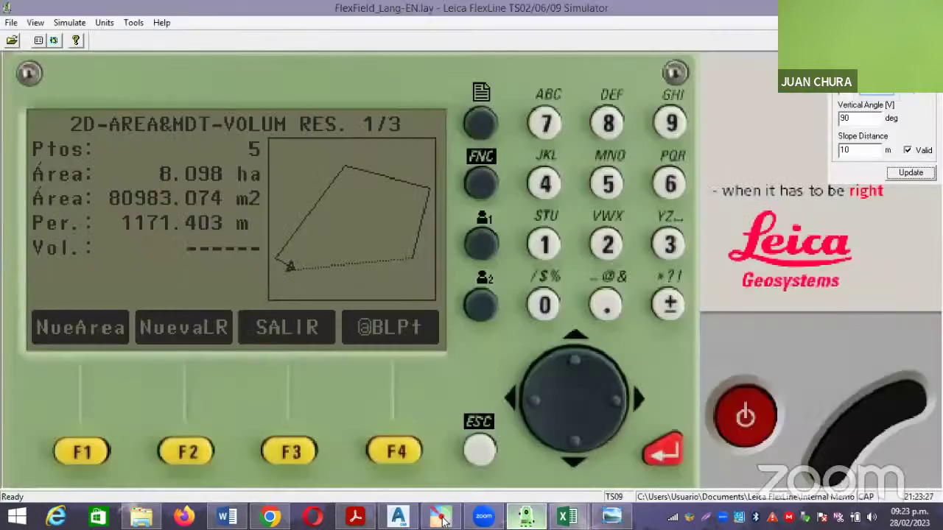
pyautogui.hotkey('alt', 'Tab')
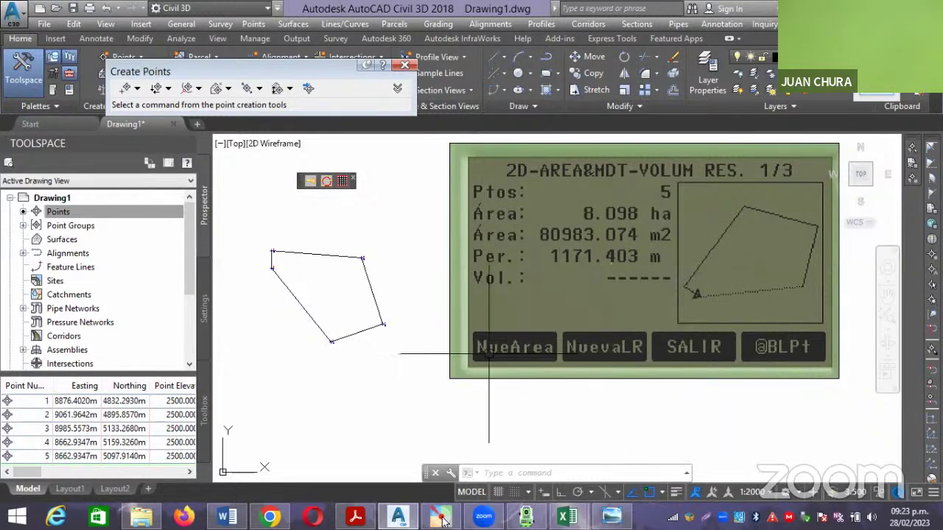
pyautogui.scroll(-4, 472, 361)
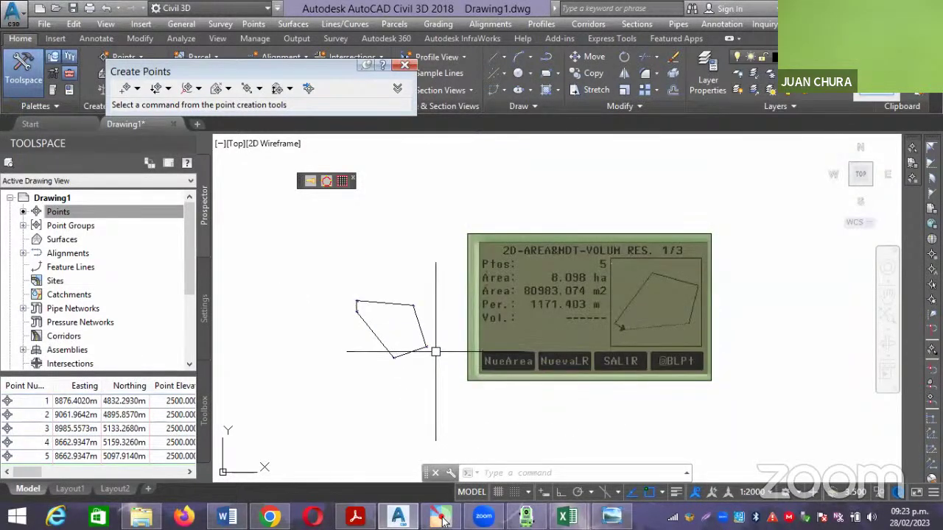
pyautogui.scroll(4, 434, 342)
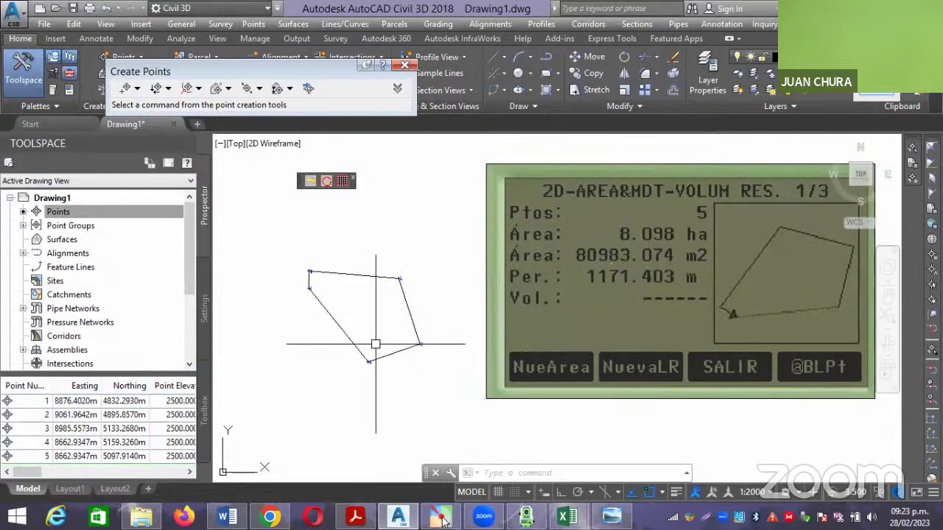
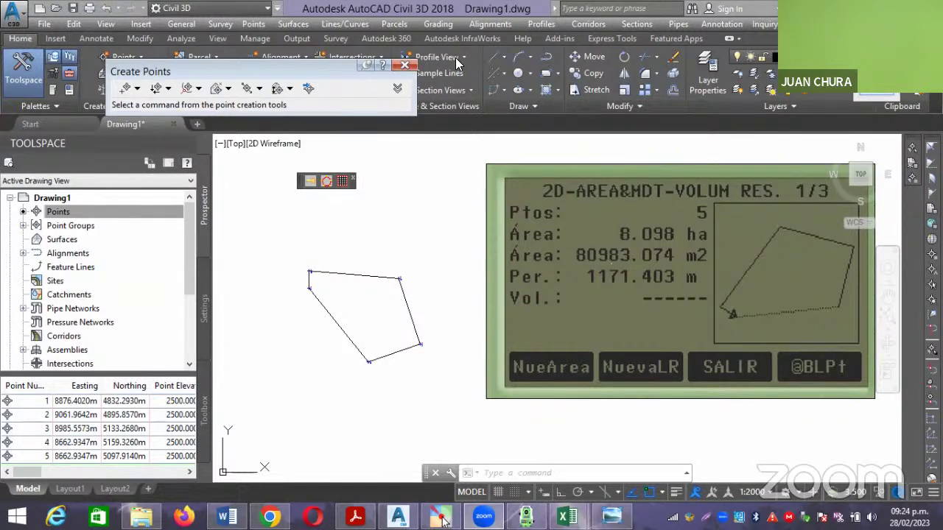
# Close the Create Points toolbar, reposition the view, and start a new blank drawing, Drawing2.
pyautogui.click(405, 65)
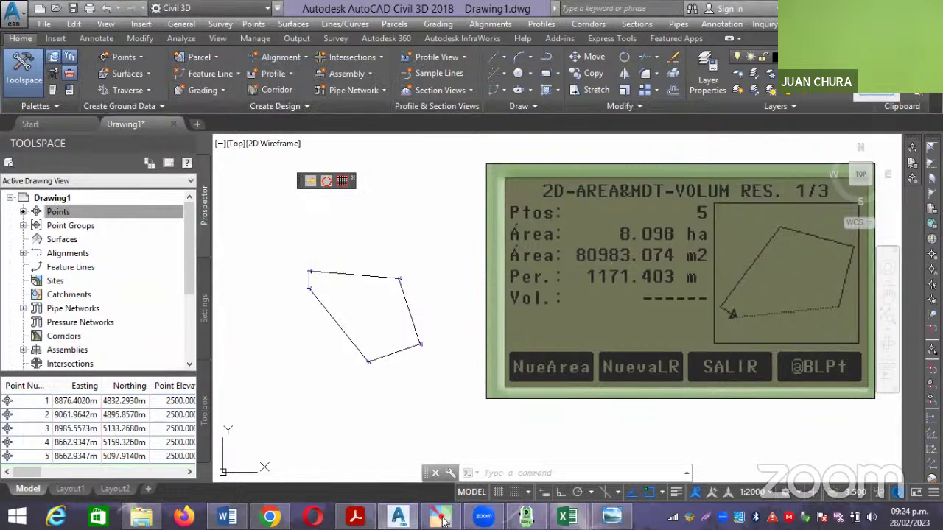
pyautogui.scroll(-2, 389, 246)
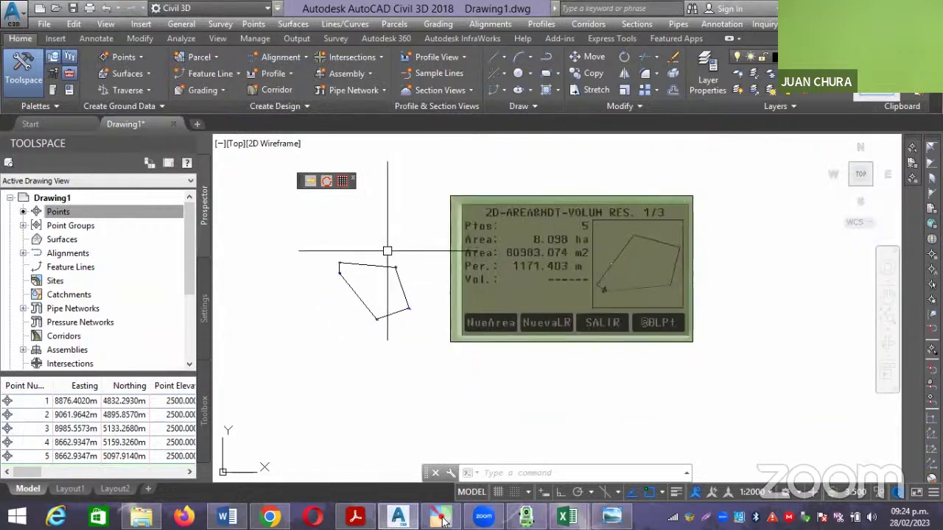
pyautogui.moveTo(374, 237); pyautogui.dragTo(314, 256, button='middle')
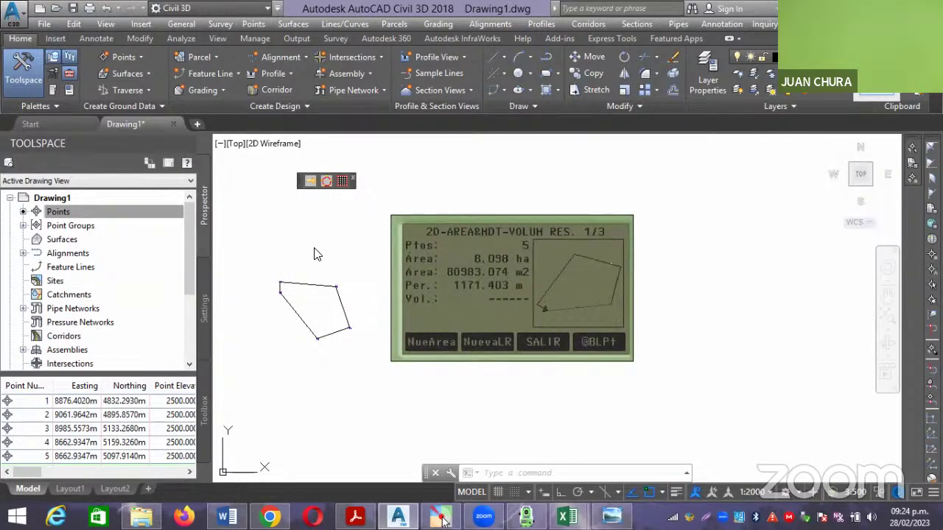
pyautogui.hotkey('ctrl', 'n')
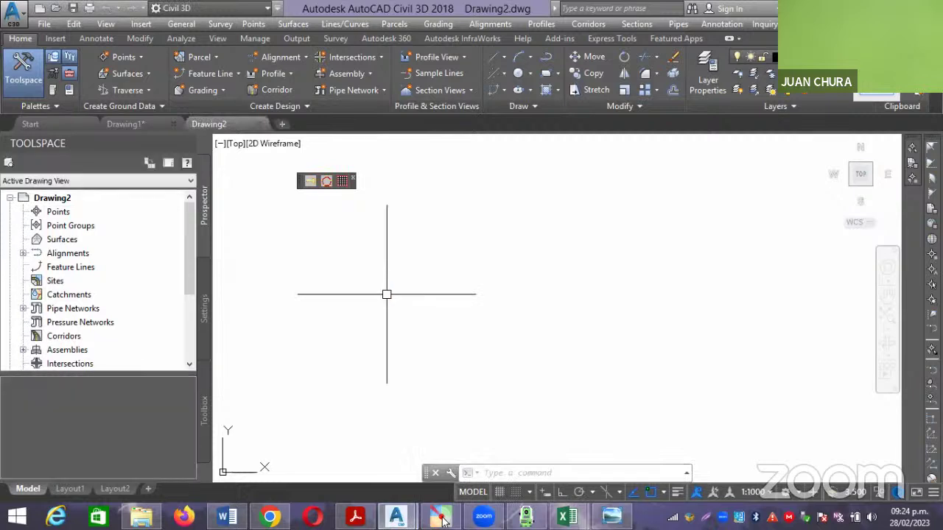
# From the Prospector Points menu, start Import Points and add VERTI.csv as the source file.
pyautogui.rightClick(90, 210)
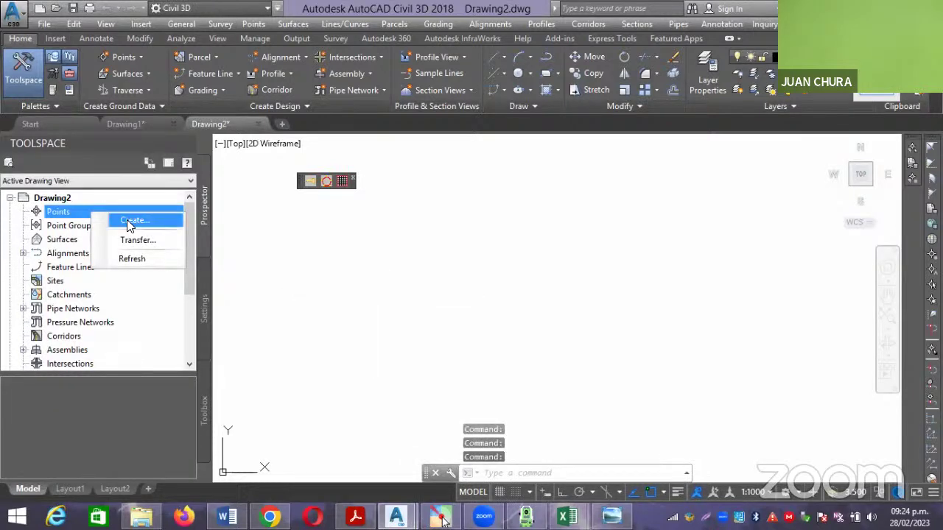
pyautogui.click(127, 219)
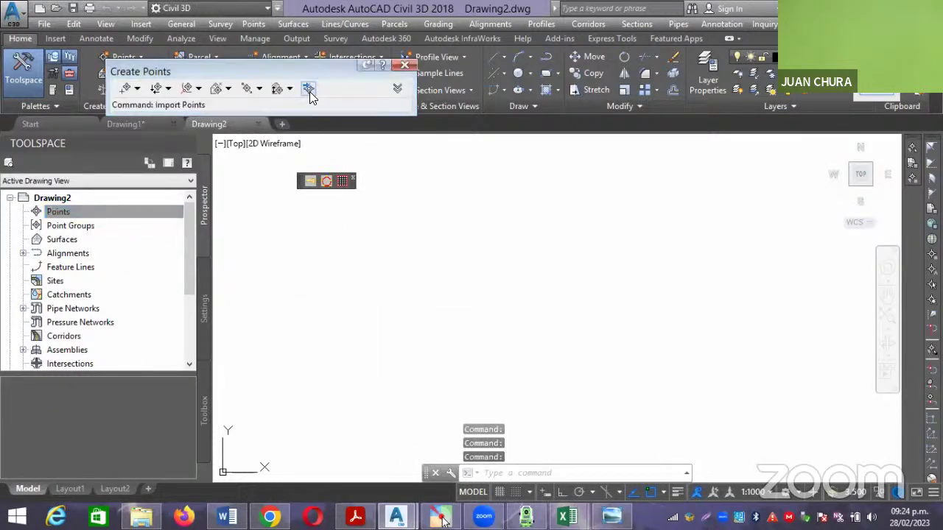
pyautogui.click(310, 92)
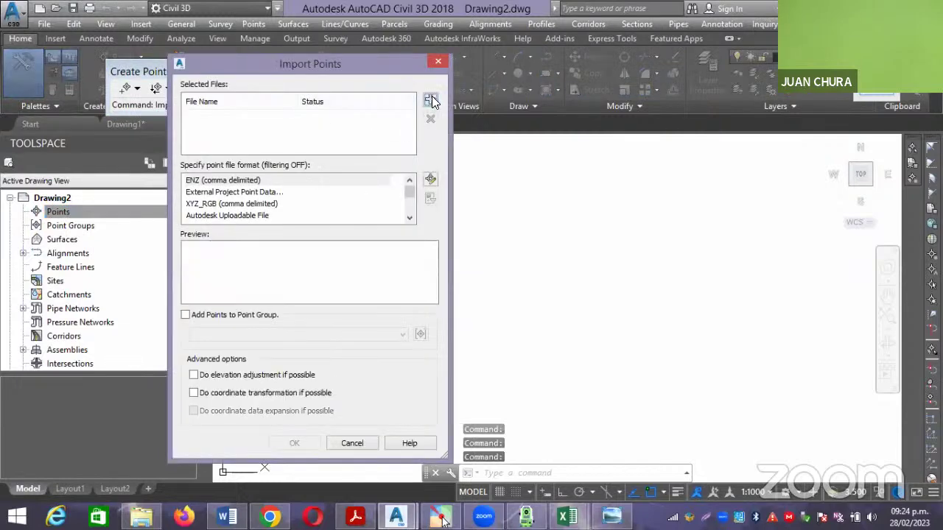
pyautogui.click(430, 100)
pyautogui.click(329, 148)
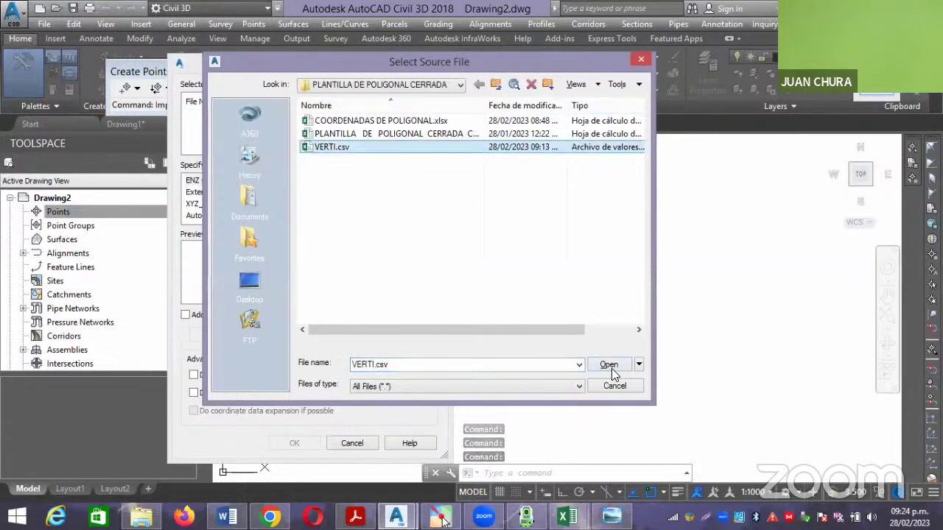
pyautogui.click(608, 365)
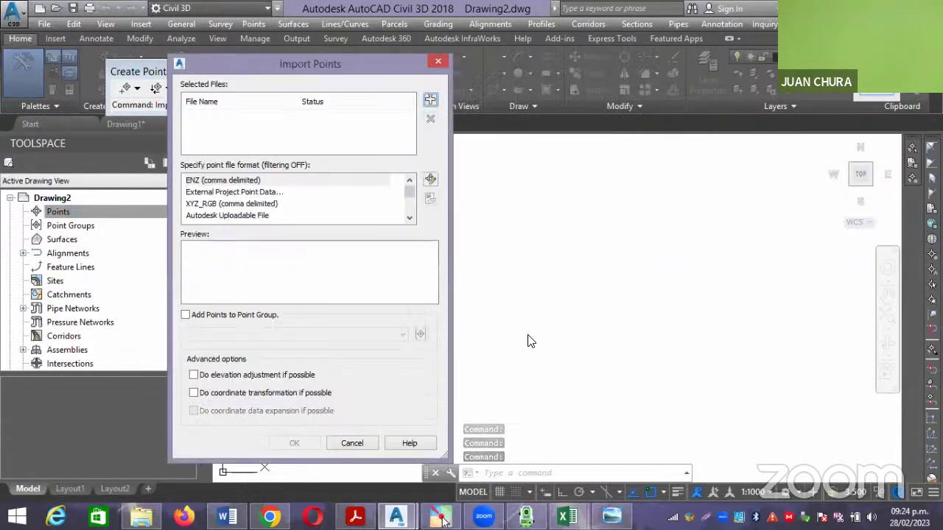
# Import VERTI.csv in PENZD (comma delimited) format into a new point group PTOS INGEO.
pyautogui.click(410, 219)
pyautogui.click(410, 219)
pyautogui.click(409, 220)
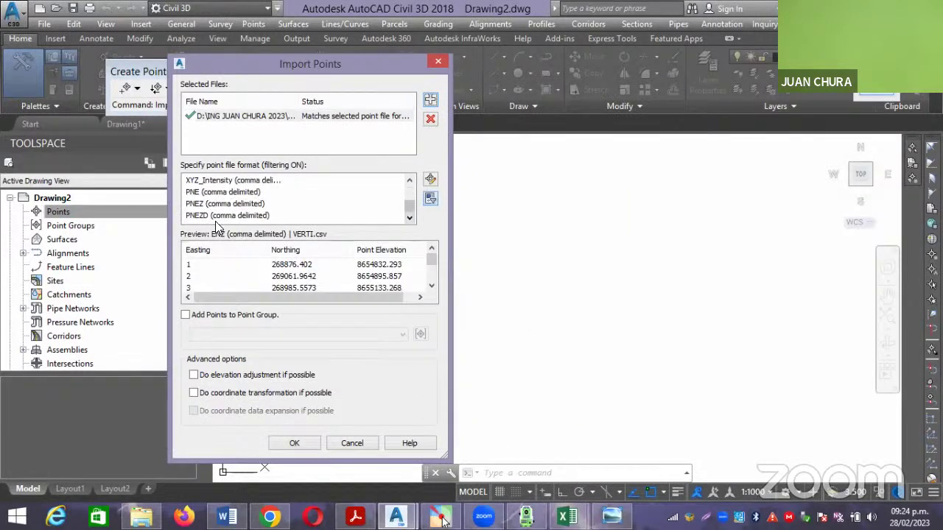
pyautogui.click(409, 180)
pyautogui.click(409, 181)
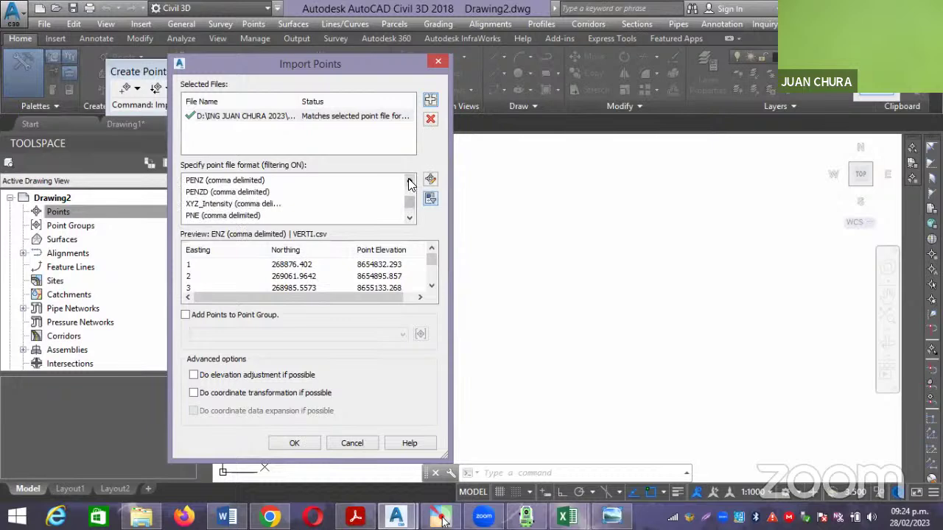
pyautogui.click(199, 193)
pyautogui.click(250, 315)
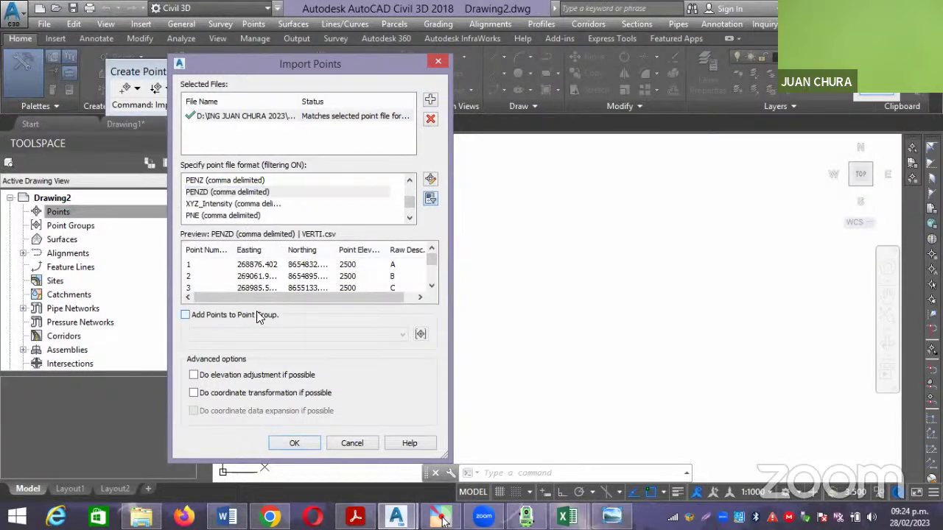
pyautogui.click(420, 335)
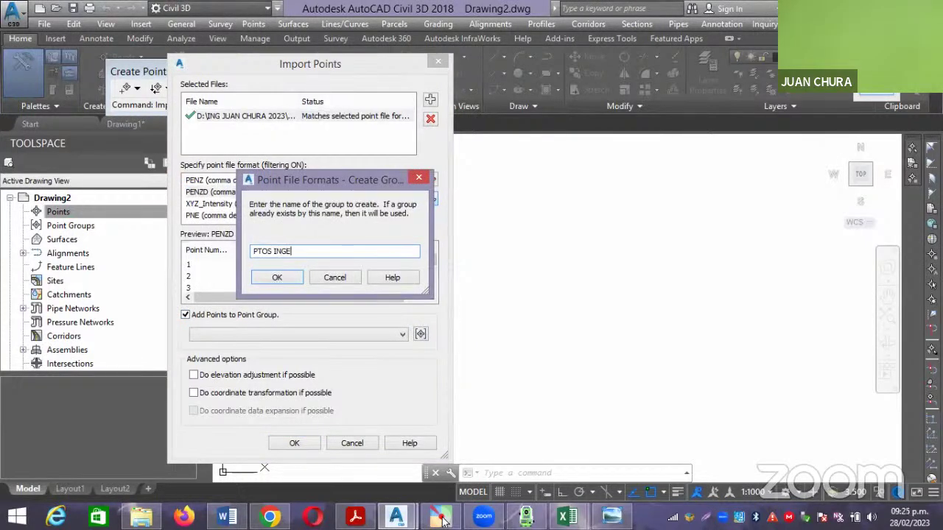
pyautogui.click(281, 277)
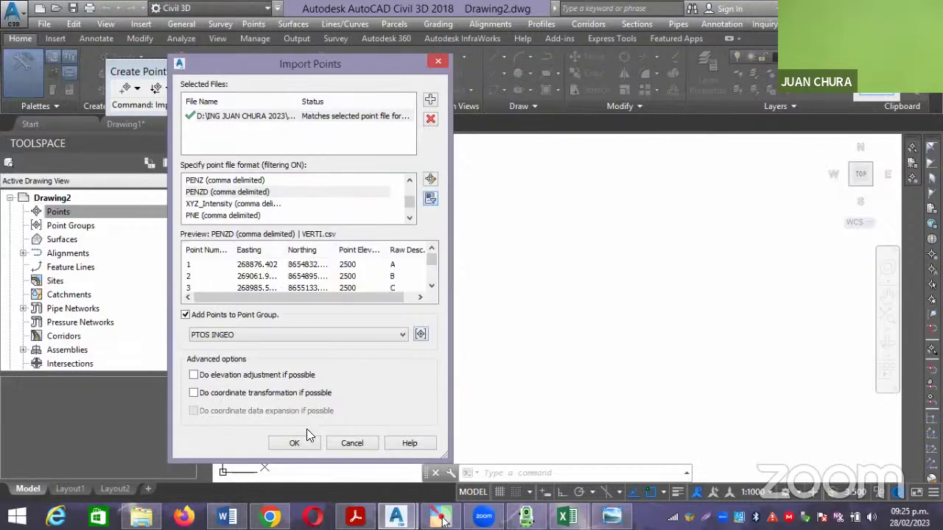
pyautogui.click(294, 443)
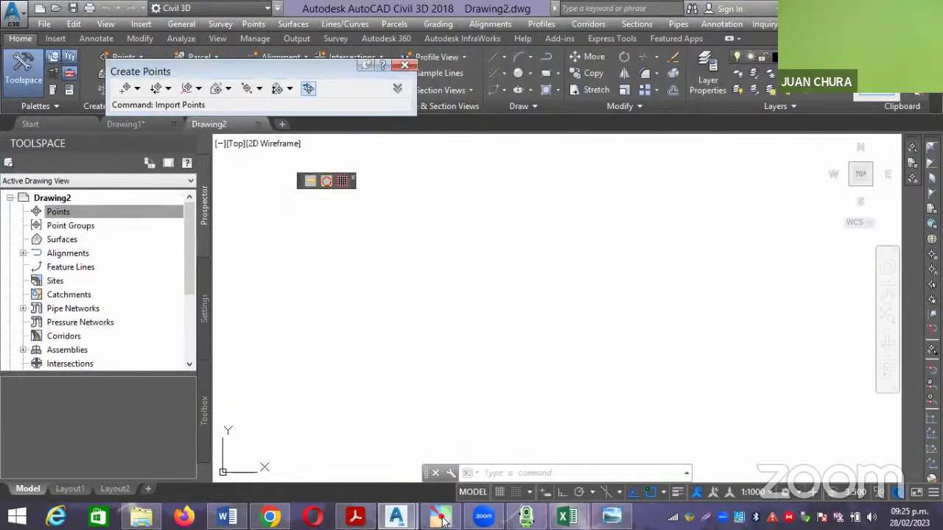
# Zoom extents to check the five imported points, then switch back to Drawing1.
pyautogui.write('z')
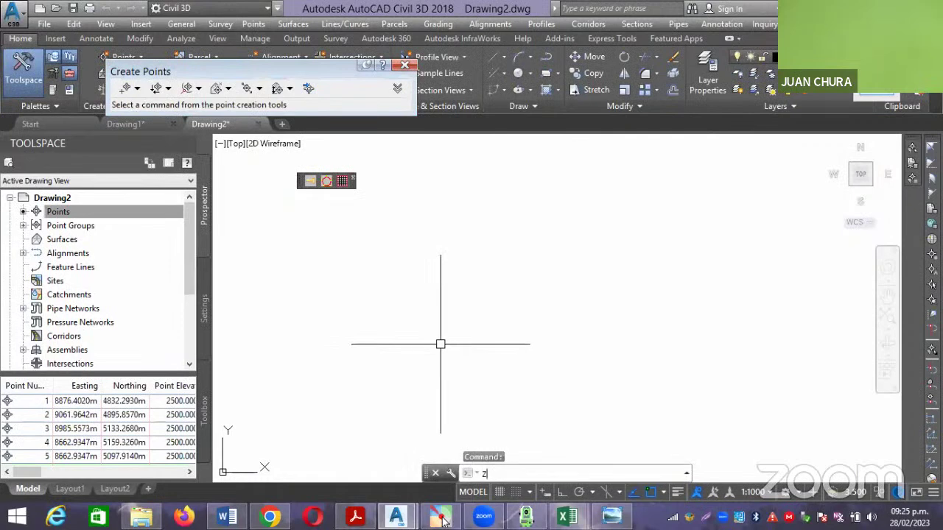
pyautogui.press('Return')
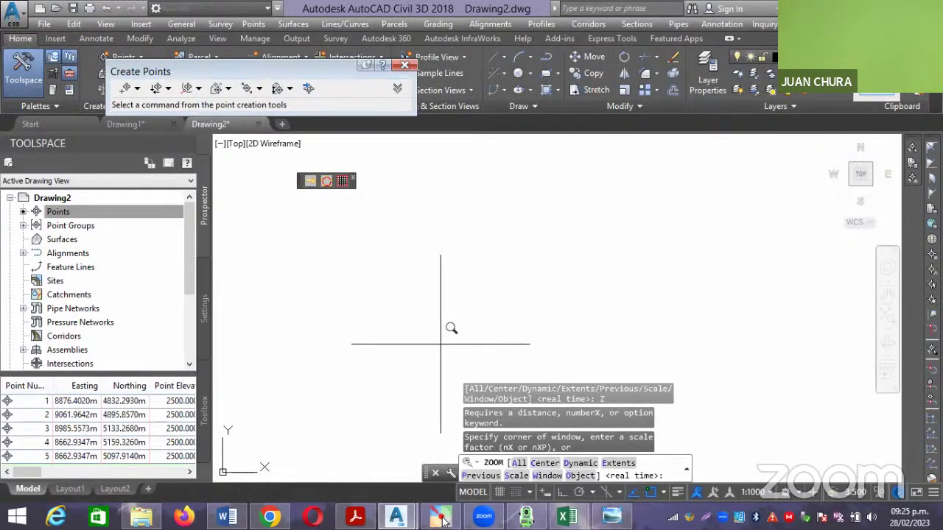
pyautogui.write('e')
pyautogui.press('Return')
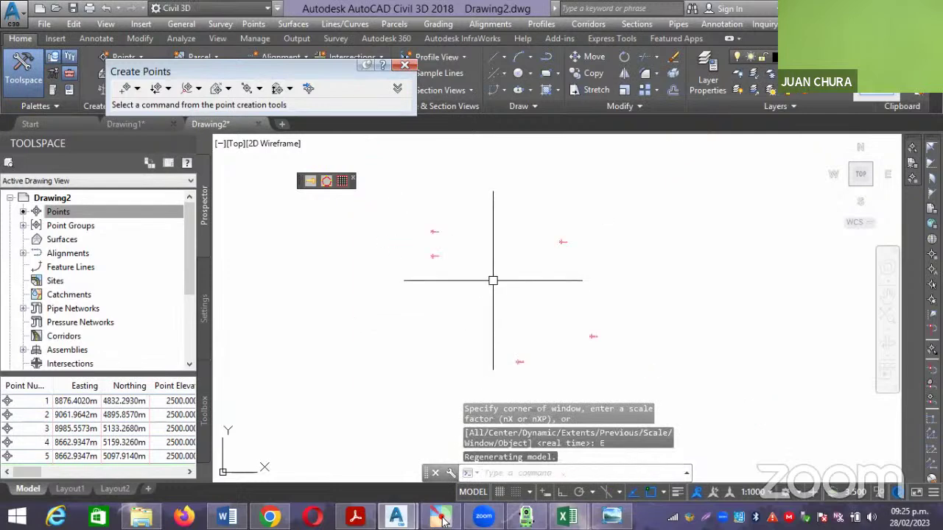
pyautogui.click(404, 67)
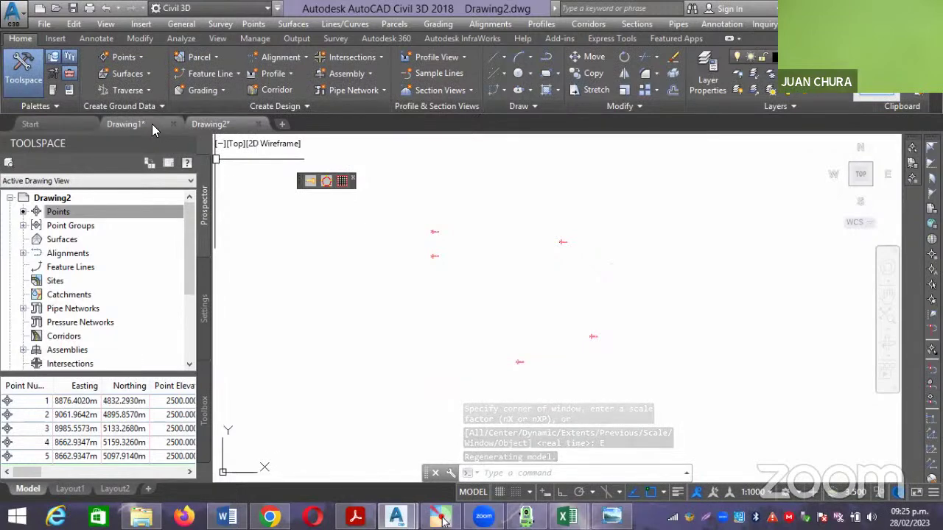
pyautogui.click(151, 123)
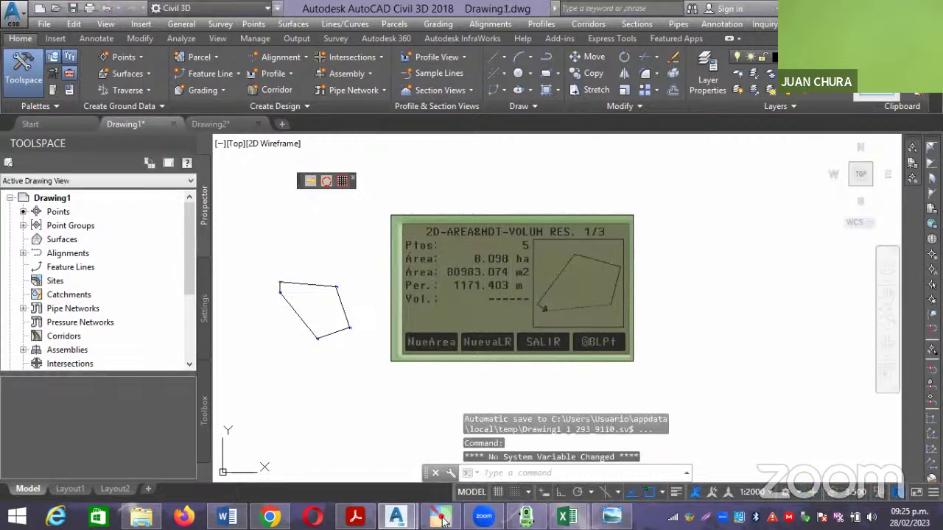
# Copy the area-result image from Drawing1 and paste it into Drawing2 beside the points.
pyautogui.click(667, 263)
pyautogui.click(623, 193)
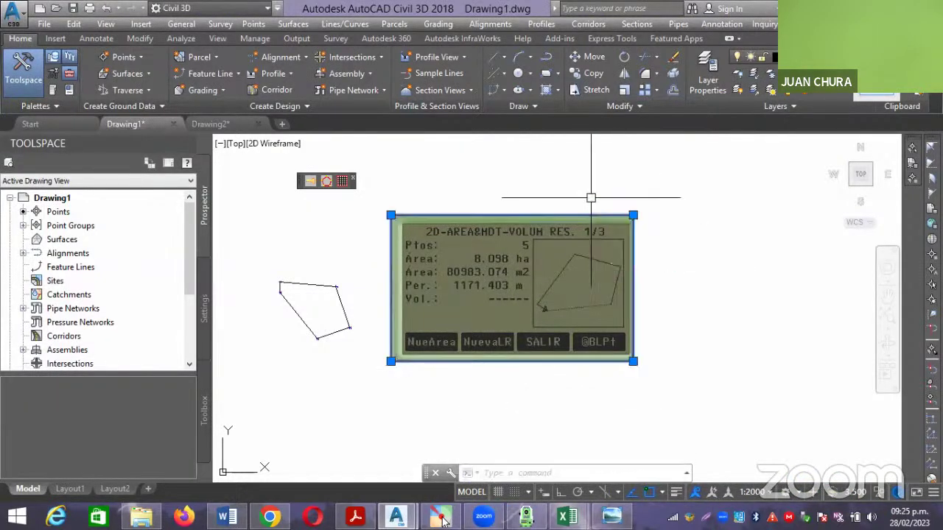
pyautogui.hotkey('ctrl', 'c')
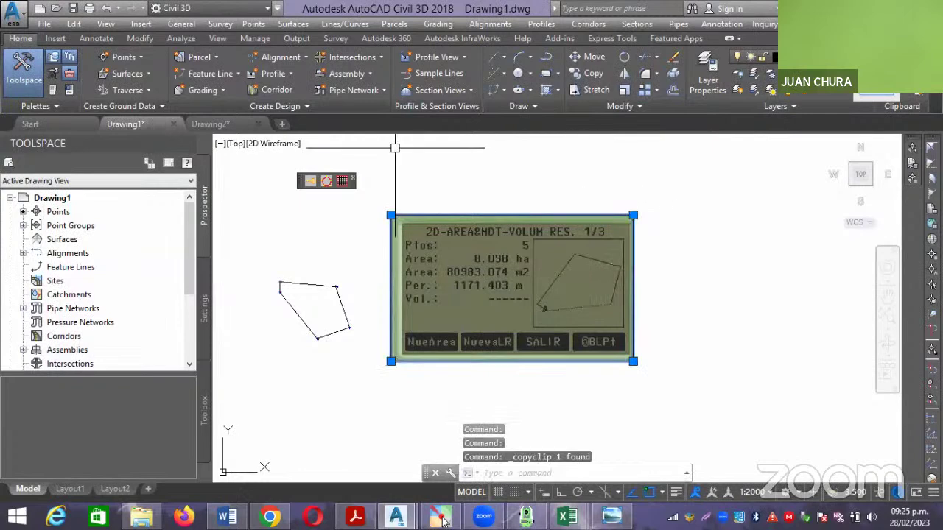
pyautogui.click(231, 124)
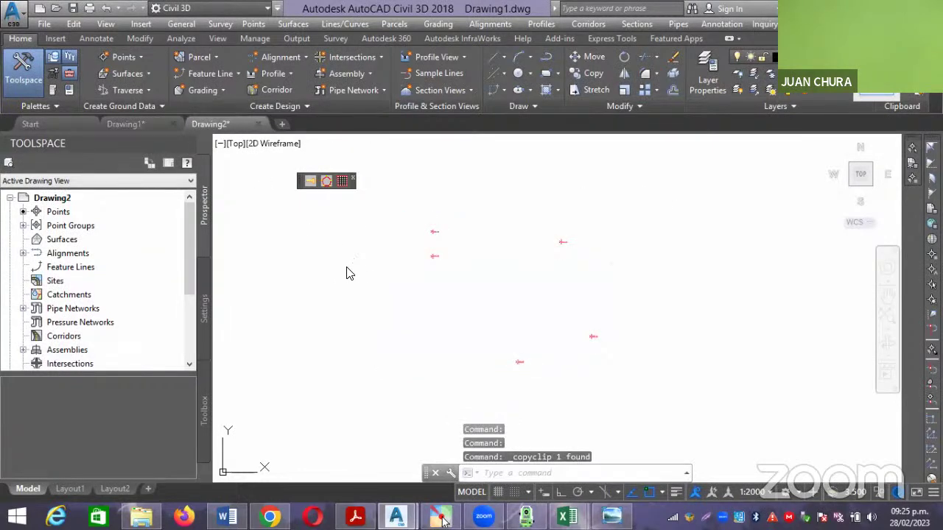
pyautogui.write('z')
pyautogui.press('Return')
pyautogui.write('e')
pyautogui.press('Return')
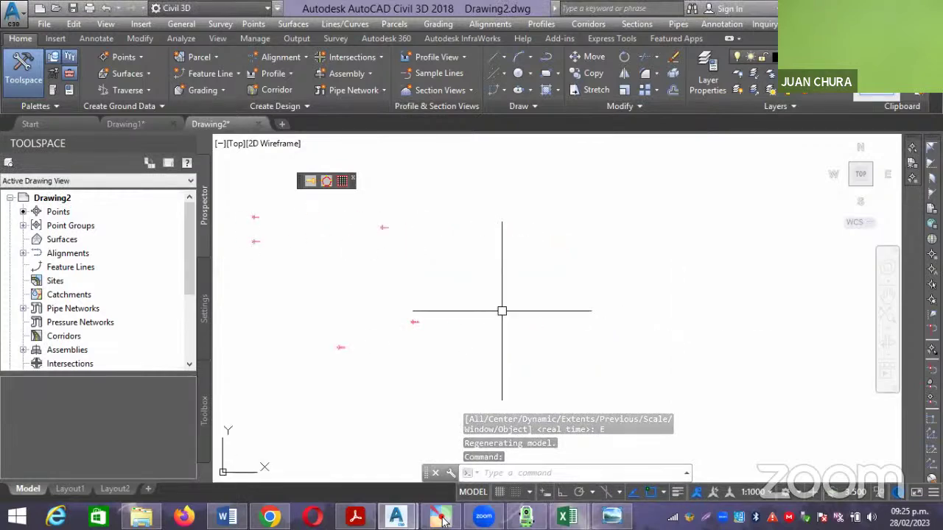
pyautogui.hotkey('ctrl', 'v')
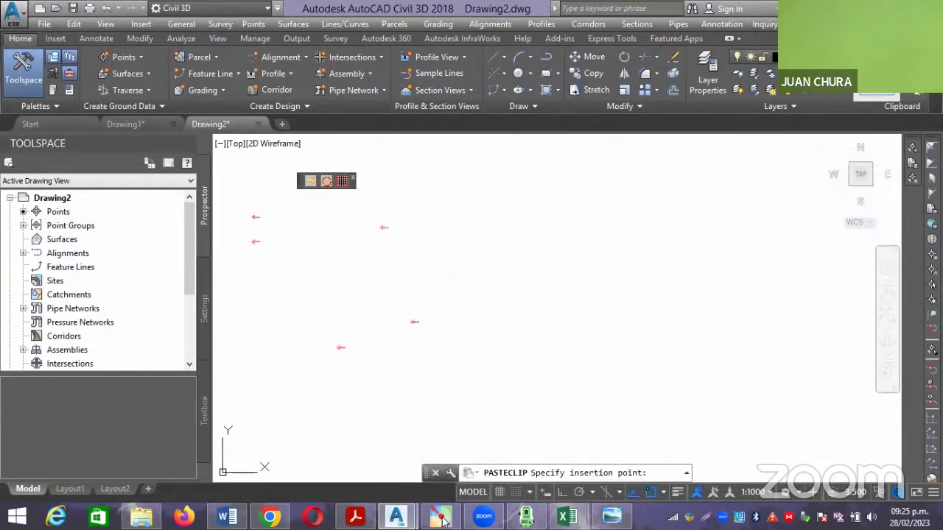
pyautogui.click(505, 360)
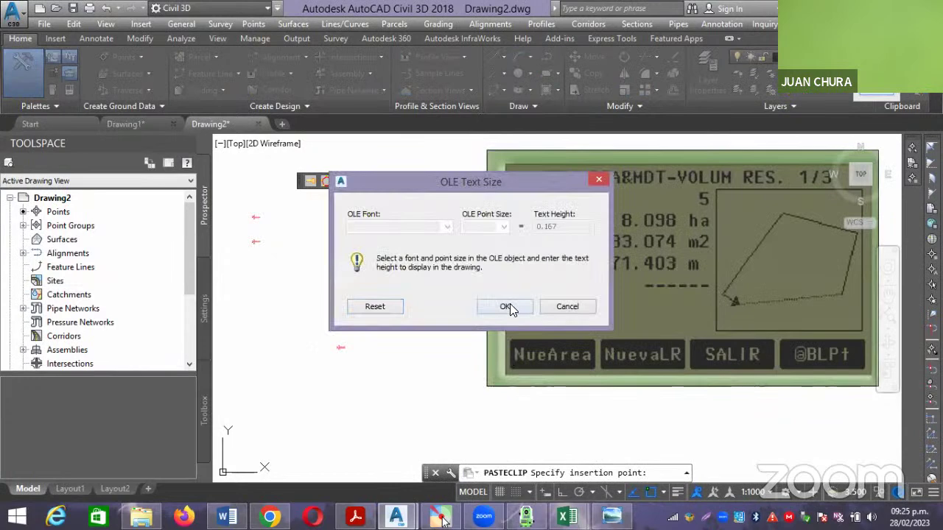
pyautogui.click(508, 306)
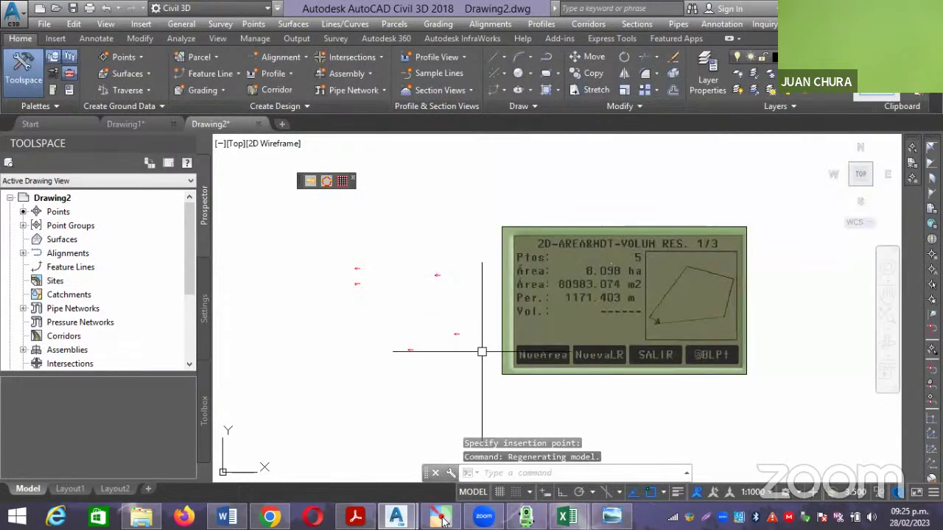
pyautogui.moveTo(353, 331); pyautogui.dragTo(417, 340, button='middle')
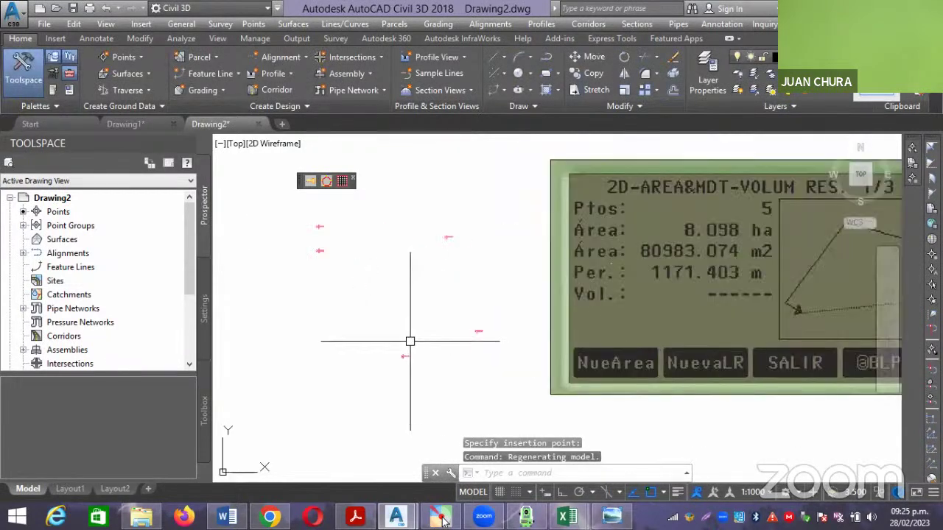
pyautogui.scroll(-2, 388, 326)
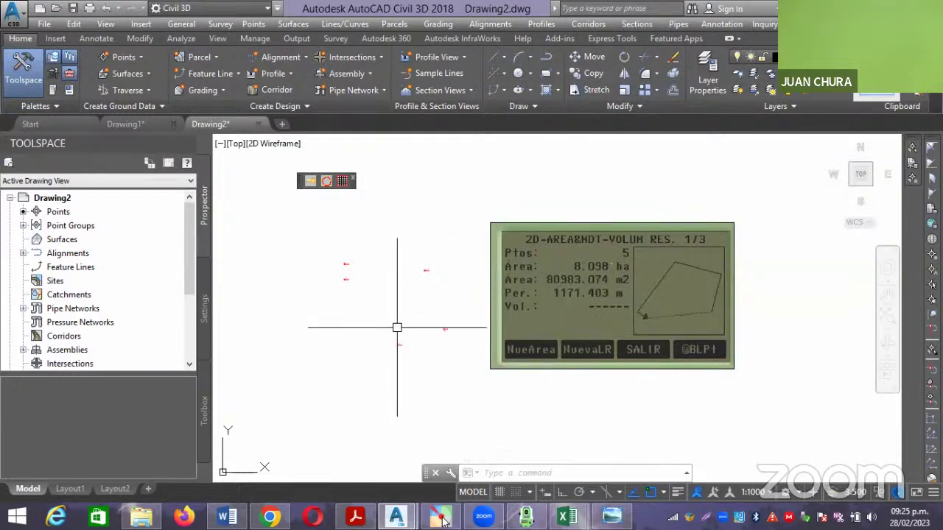
# Expand Point Groups in Prospector and list the five PTOS INGEO points.
pyautogui.click(144, 124)
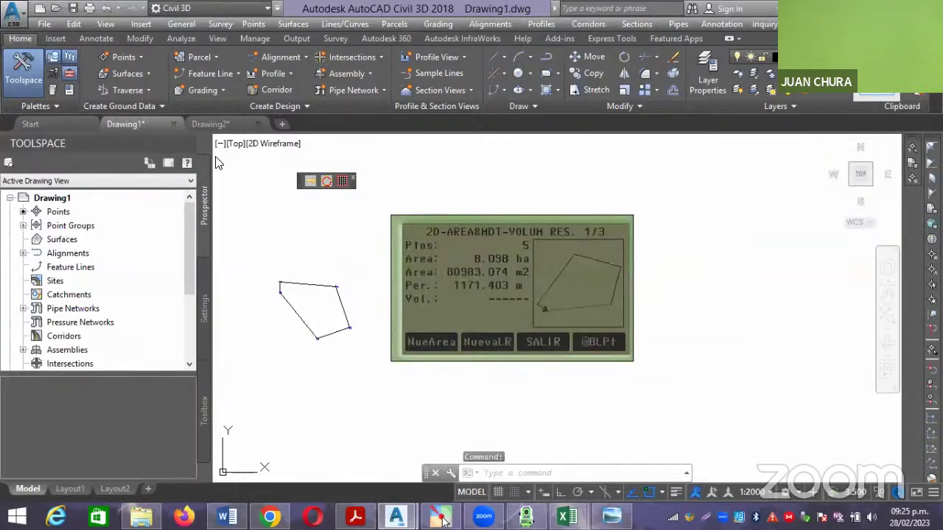
pyautogui.click(221, 126)
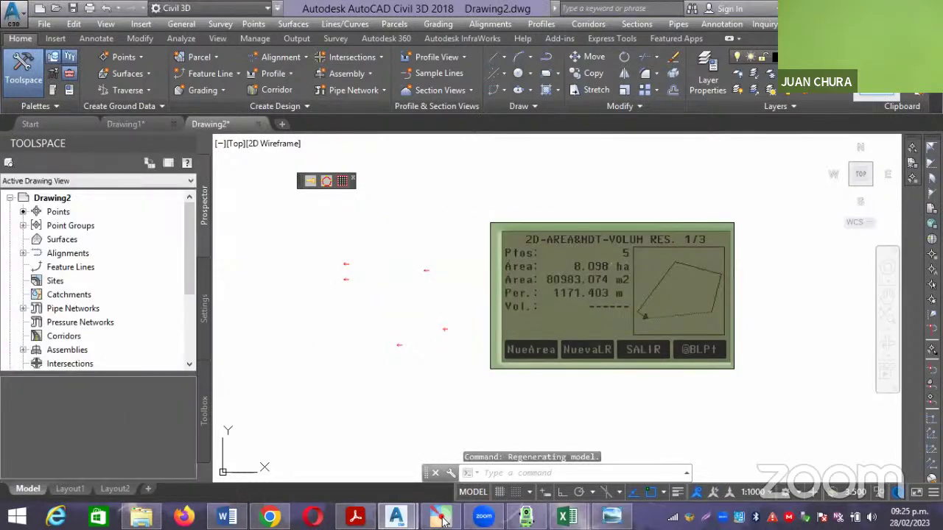
pyautogui.click(345, 264)
pyautogui.press('Escape')
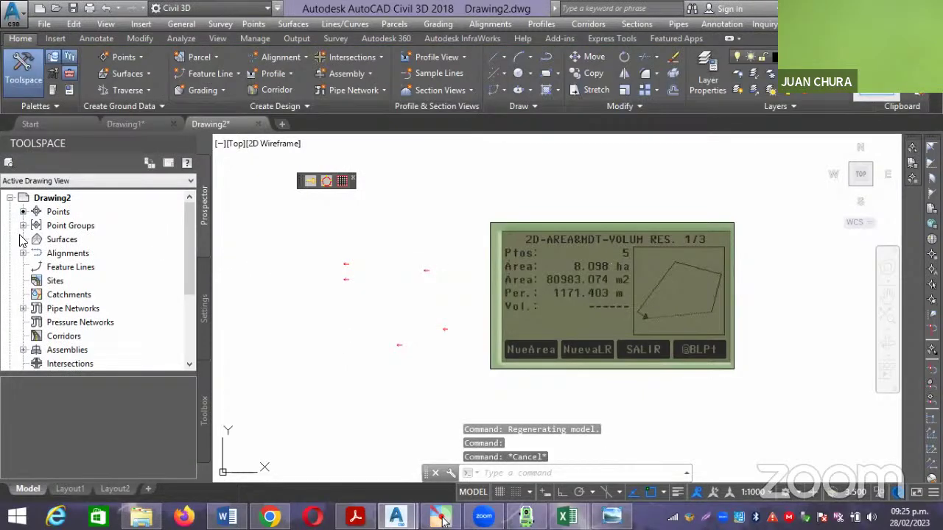
pyautogui.click(23, 226)
pyautogui.click(73, 241)
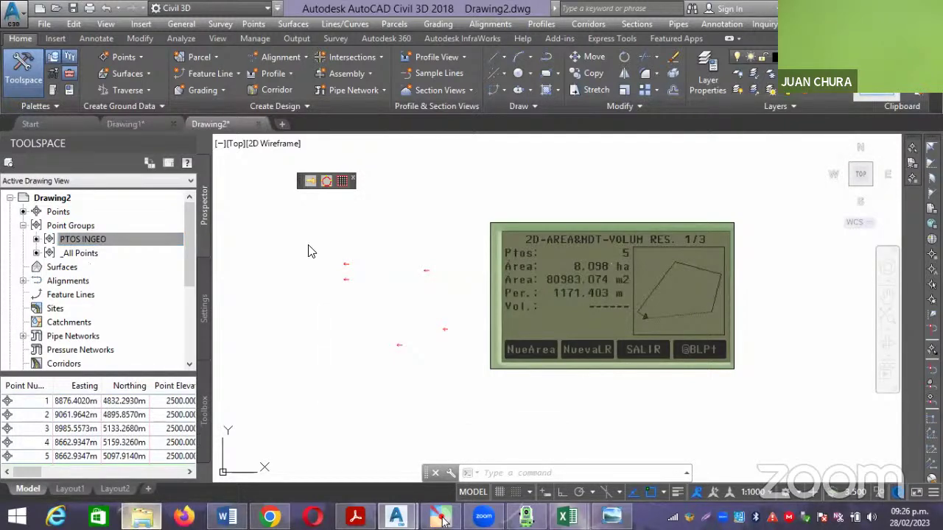
pyautogui.hotkey('alt', 'Tab')
# In VERTI.csv, check the easting values and widen column C to show full northing decimals.
pyautogui.hotkey('alt', 'Tab')
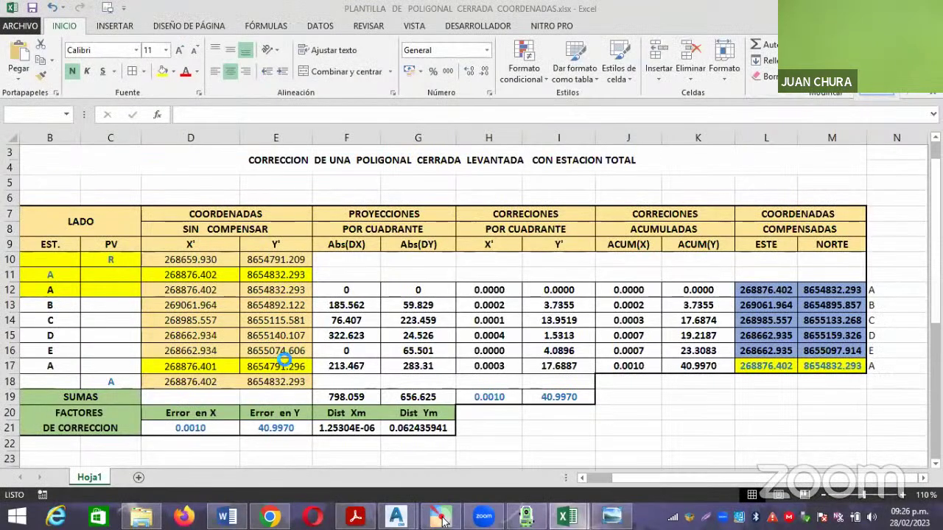
pyautogui.hotkey('alt', 'Tab')
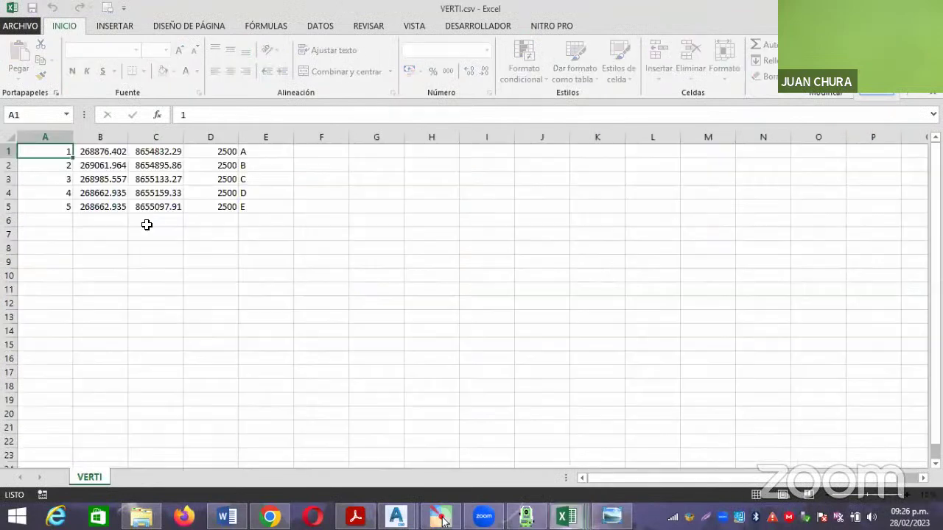
pyautogui.click(115, 194)
pyautogui.moveTo(107, 151); pyautogui.dragTo(109, 204)
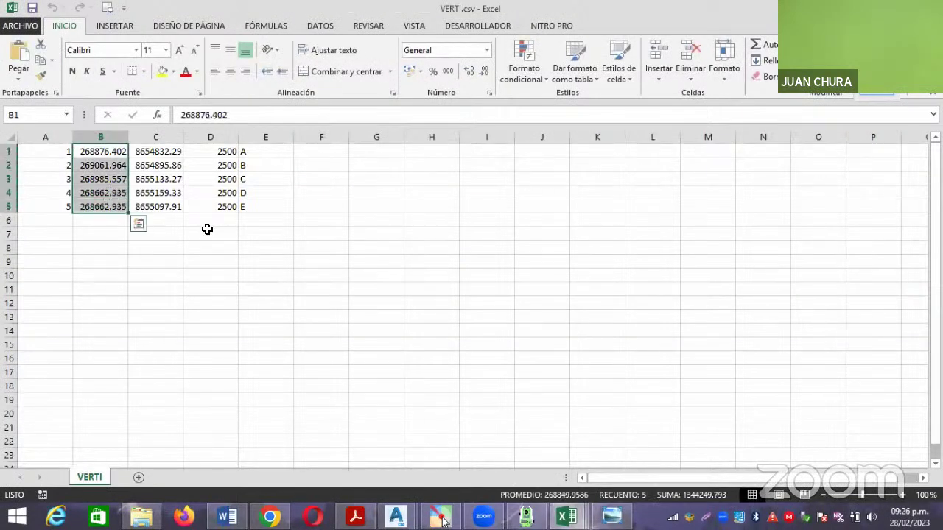
pyautogui.click(207, 229)
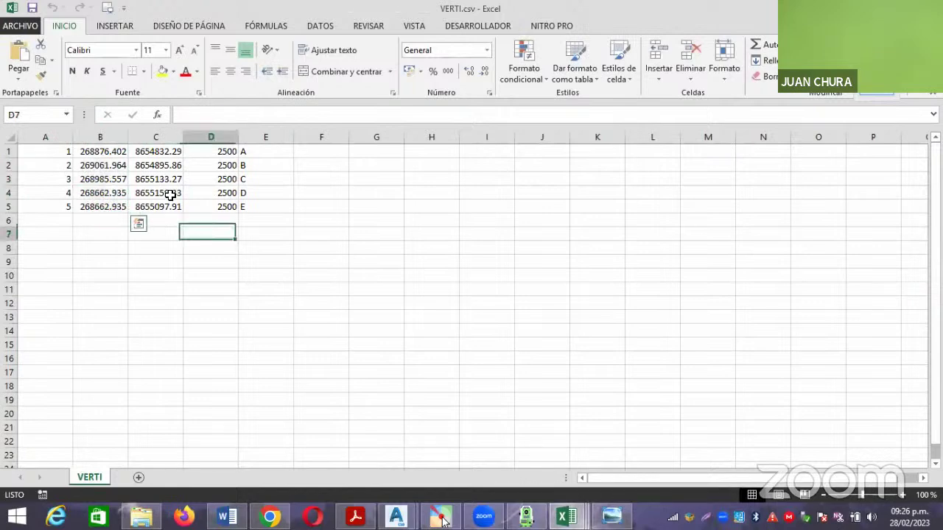
pyautogui.click(167, 152)
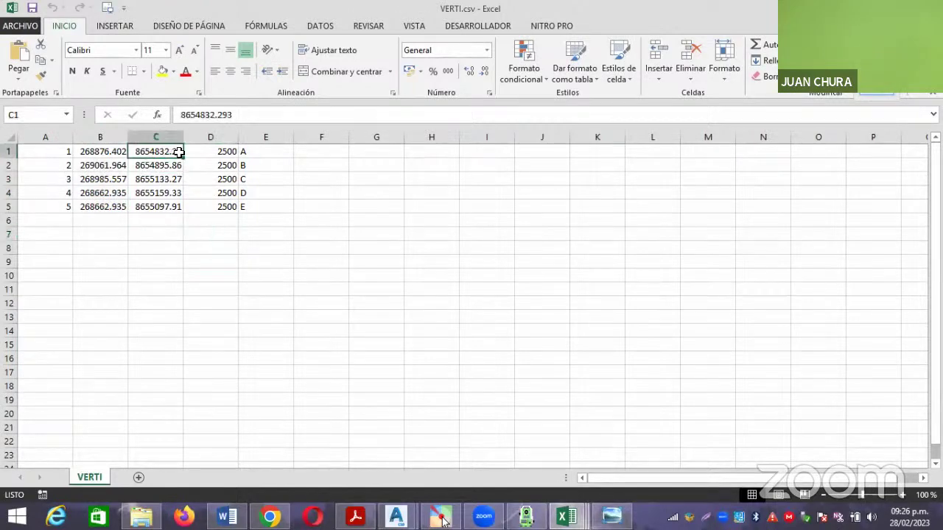
pyautogui.moveTo(179, 137); pyautogui.dragTo(188, 138)
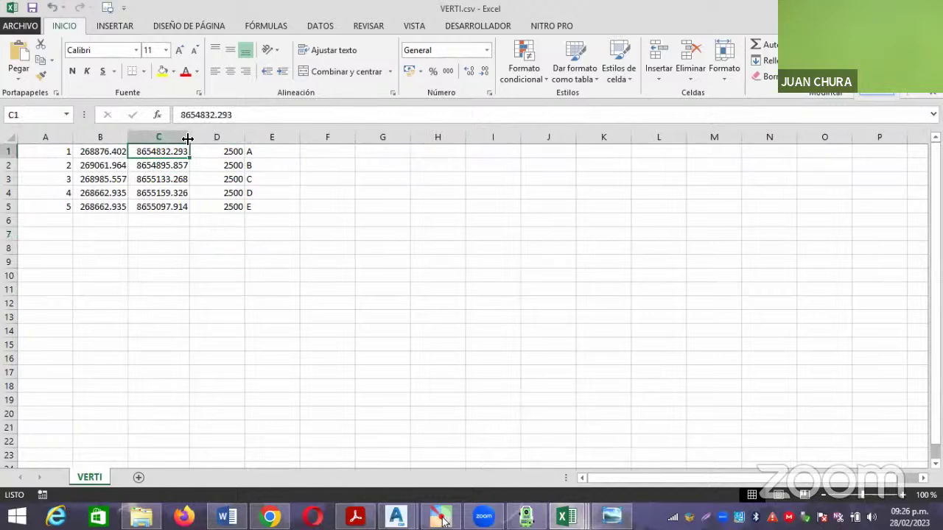
# Save VERTI.csv keeping the CSV format, then return to the Civil 3D drawing.
pyautogui.click(180, 249)
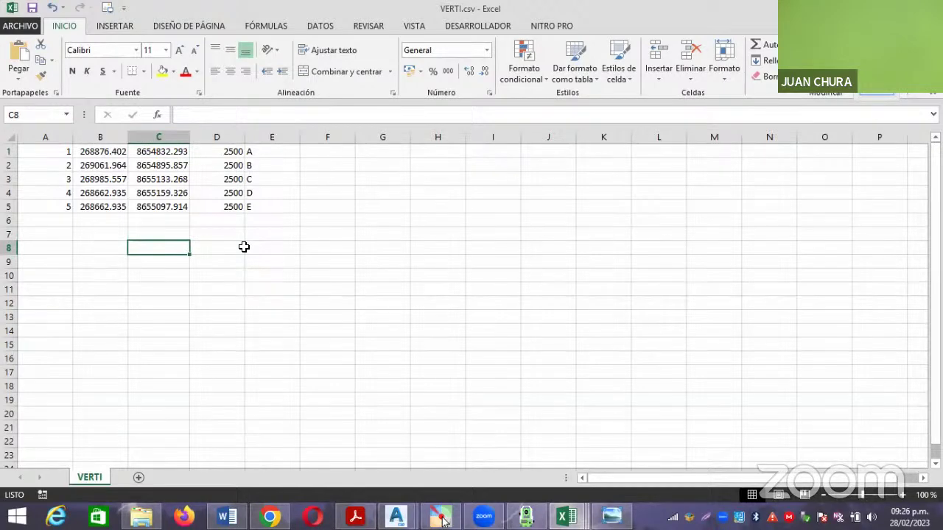
pyautogui.click(243, 246)
pyautogui.click(32, 8)
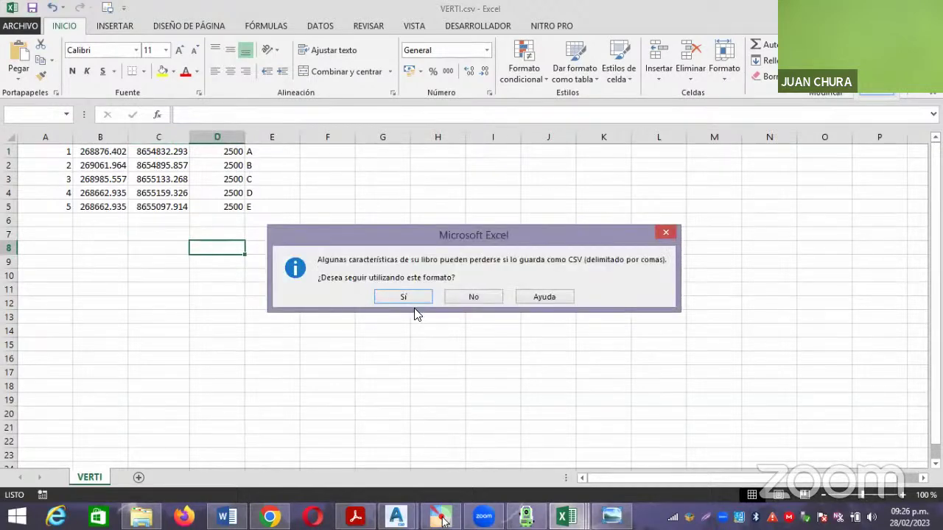
pyautogui.click(407, 298)
pyautogui.click(404, 297)
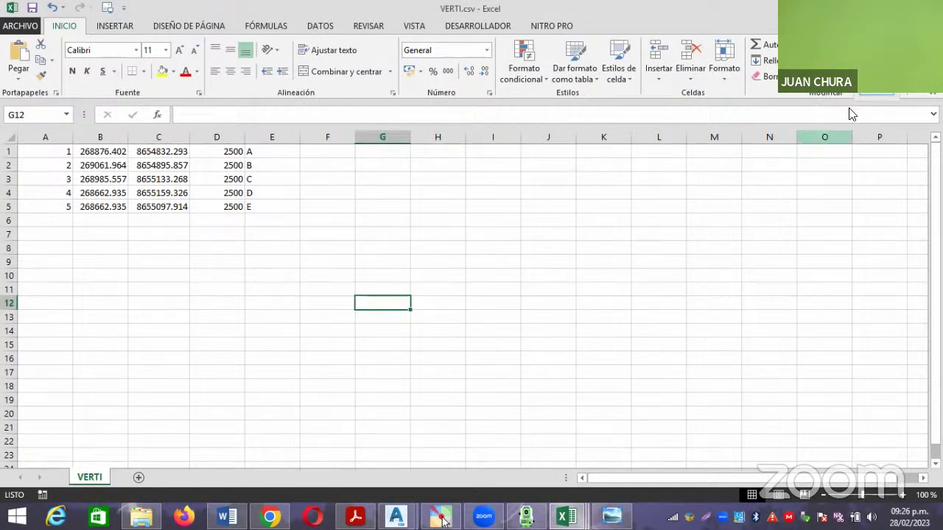
pyautogui.hotkey('alt', 'Tab')
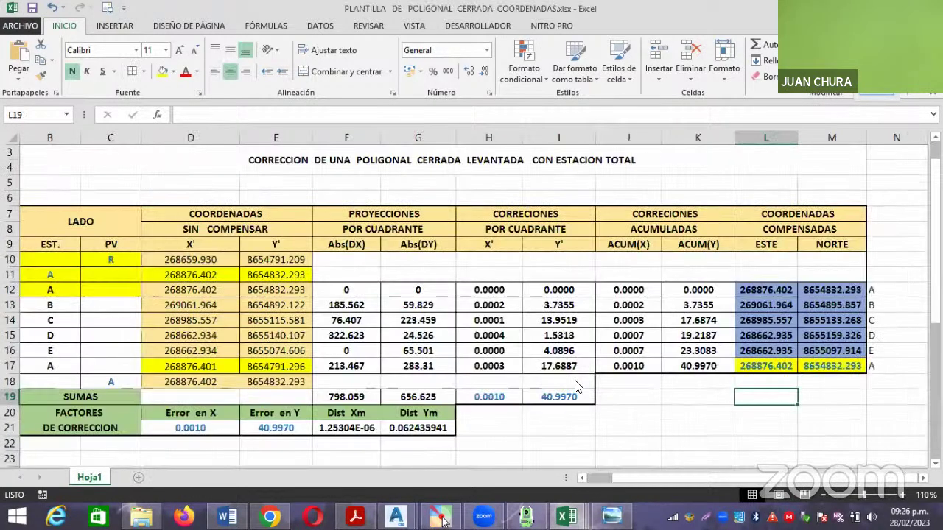
pyautogui.hotkey('alt', 'Tab')
pyautogui.hotkey('alt', 'Tab')
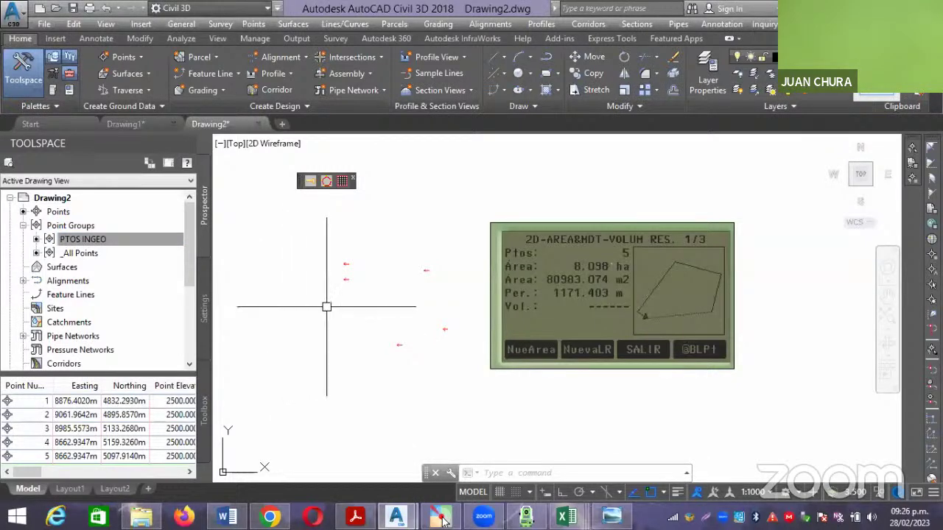
# Delete the PTOS INGEO point group.
pyautogui.click(497, 227)
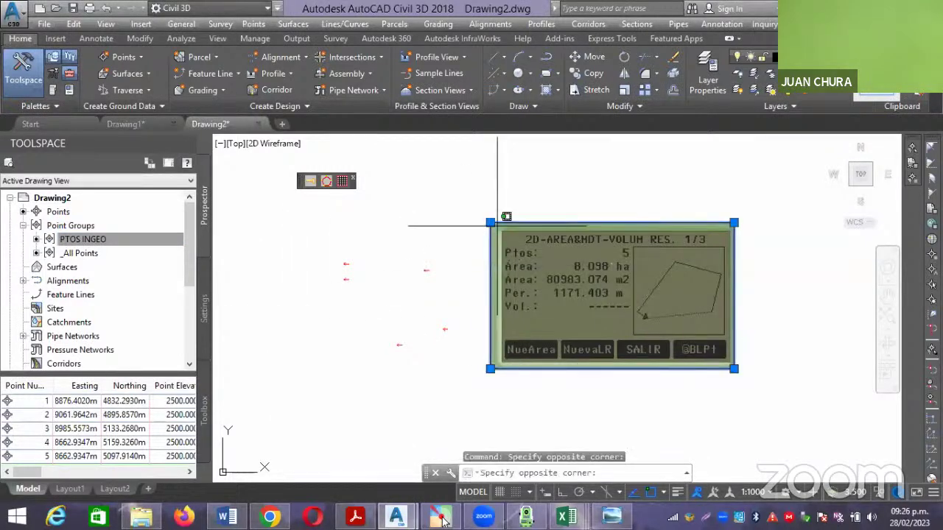
pyautogui.click(491, 223)
pyautogui.click(70, 242)
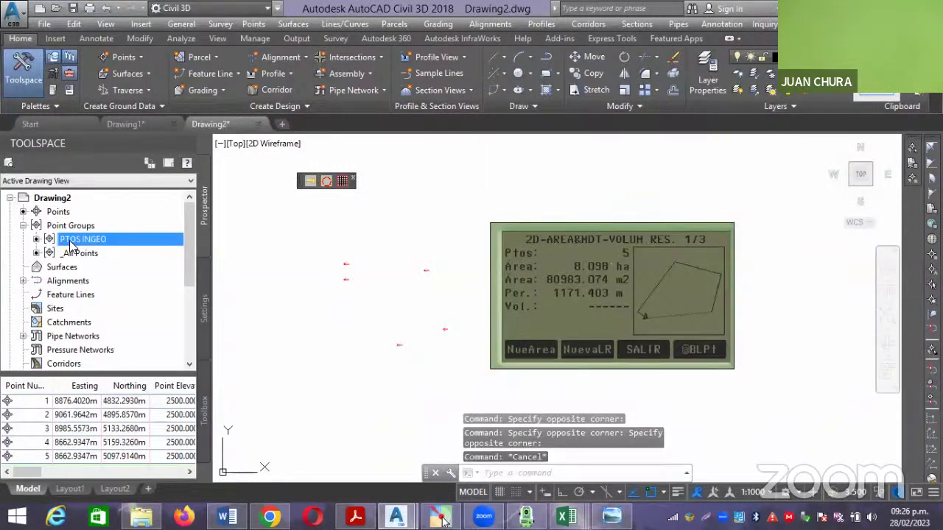
pyautogui.rightClick(78, 243)
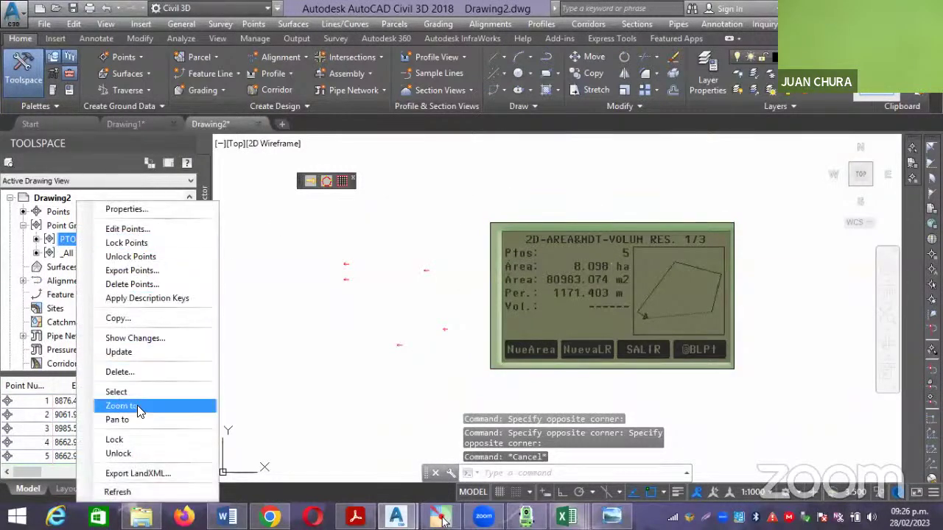
pyautogui.click(144, 373)
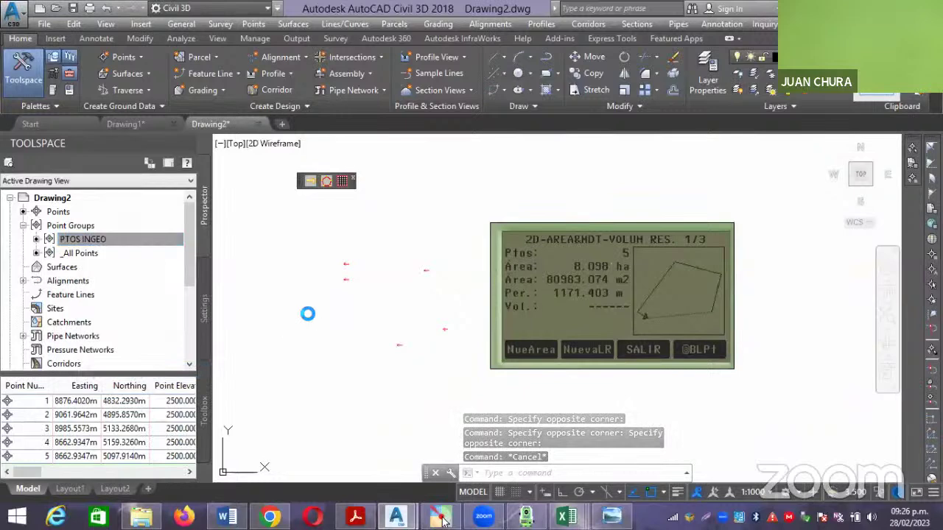
pyautogui.click(471, 287)
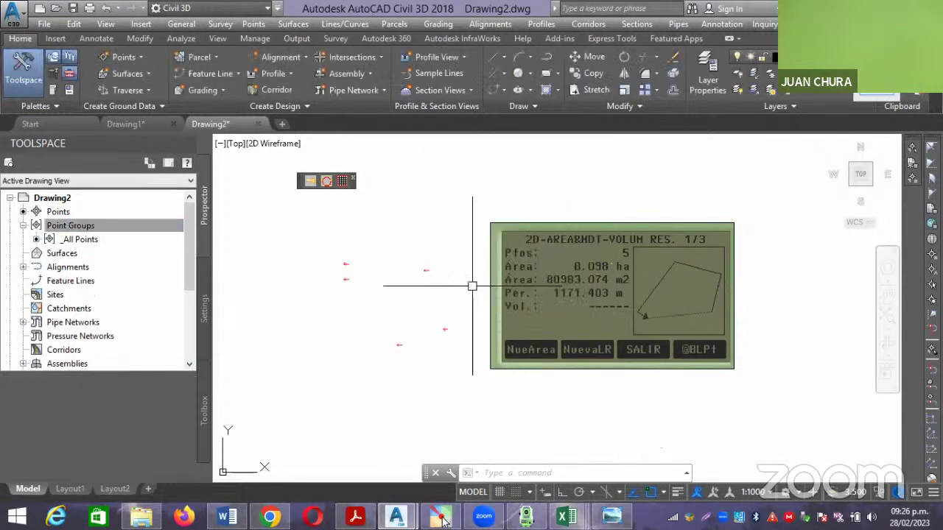
# Erase the five red points and bring up the Create Points toolbar.
pyautogui.click(470, 386)
pyautogui.click(224, 189)
pyautogui.press('Delete')
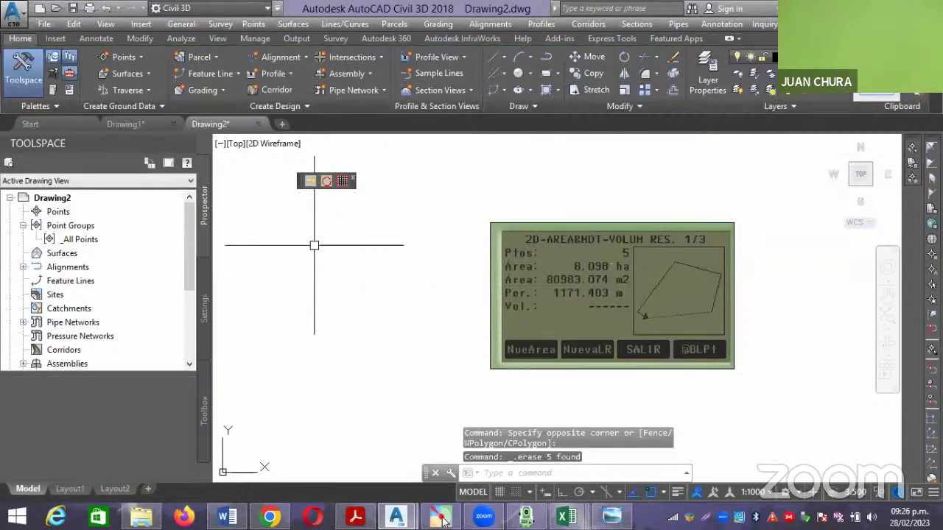
pyautogui.rightClick(79, 210)
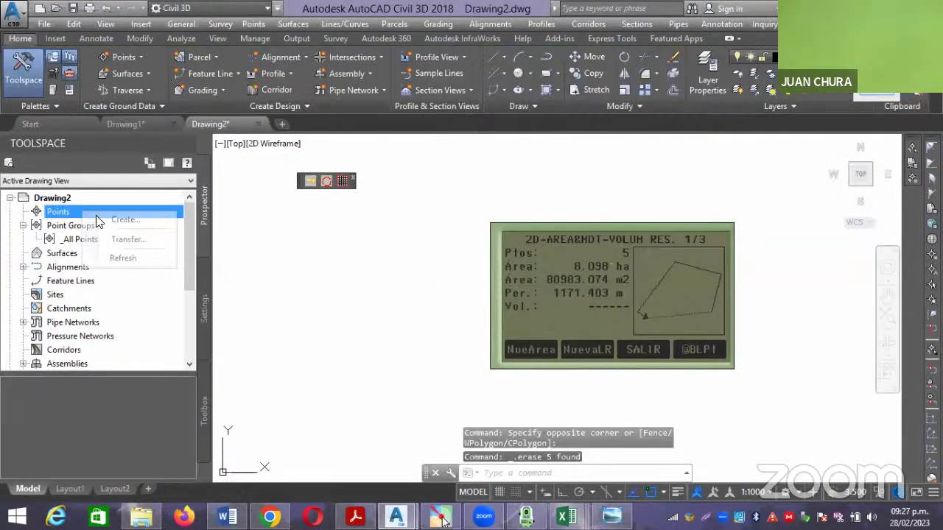
pyautogui.click(134, 218)
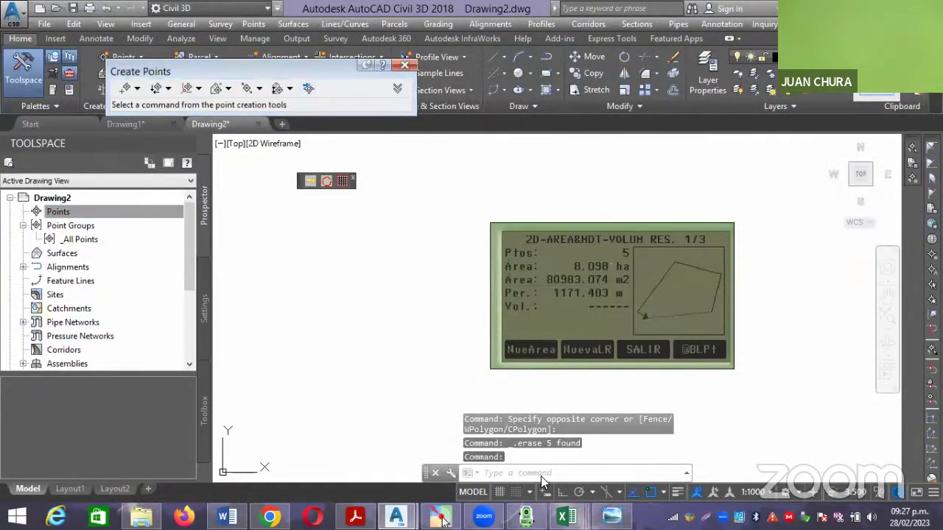
# Close VERTI.csv, saving its changes in CSV format.
pyautogui.moveTo(567, 518)
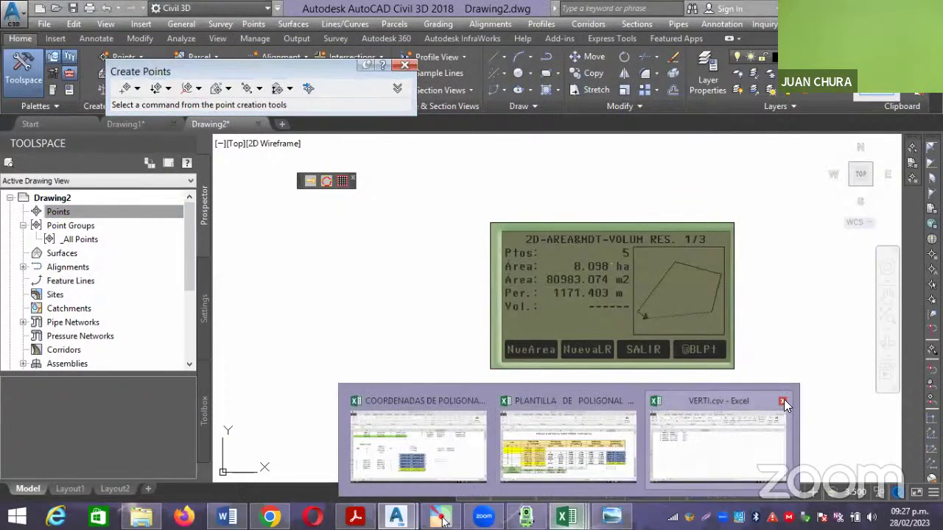
pyautogui.click(780, 400)
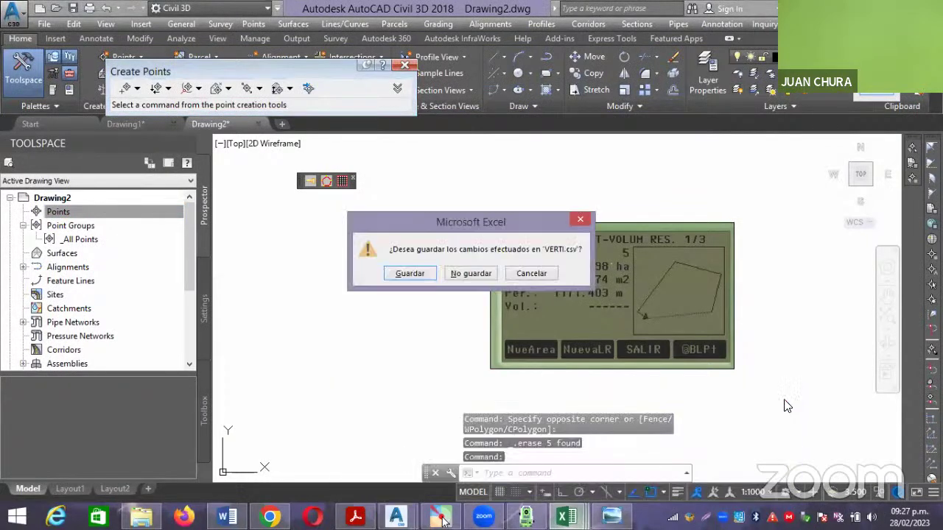
pyautogui.click(403, 273)
pyautogui.click(403, 296)
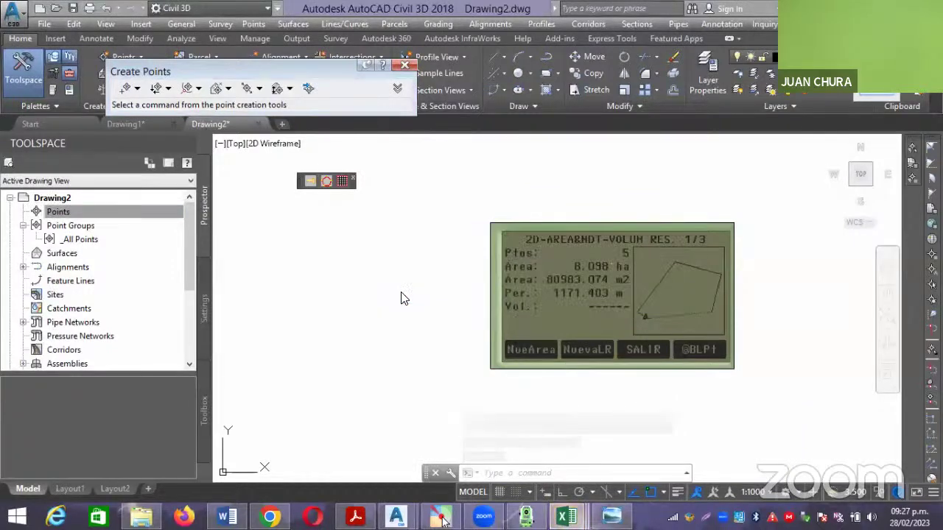
# Reimport the five VERTI.csv points in PENZD (comma delimited) format, without a point group.
pyautogui.click(311, 87)
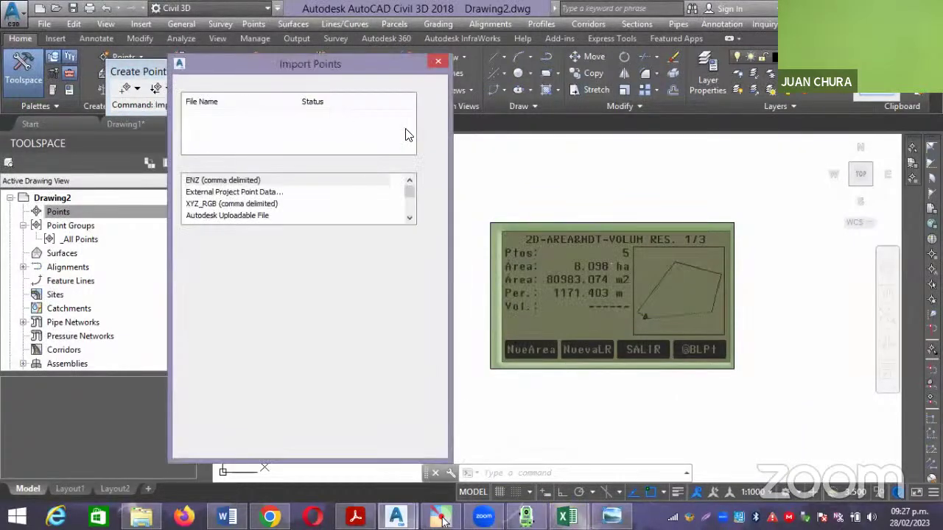
pyautogui.click(429, 103)
pyautogui.click(330, 174)
pyautogui.click(608, 364)
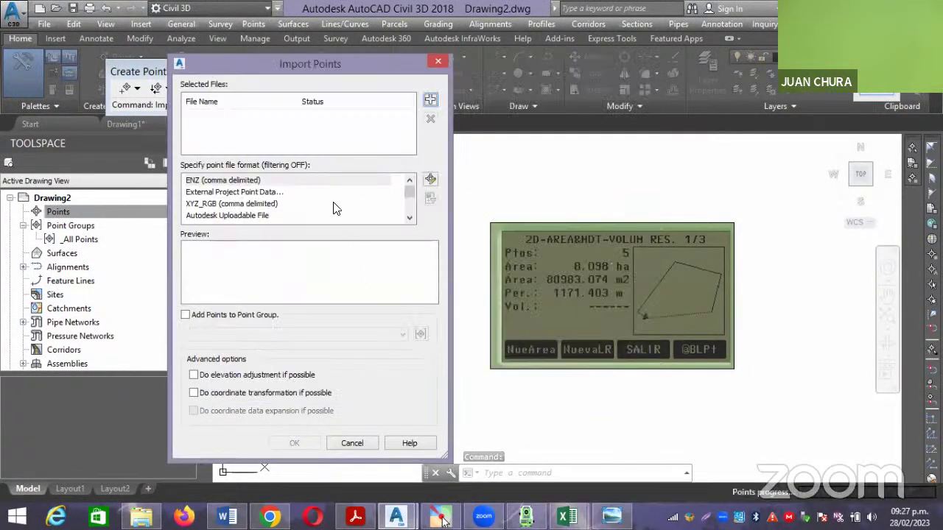
pyautogui.click(408, 217)
pyautogui.click(408, 216)
pyautogui.click(408, 216)
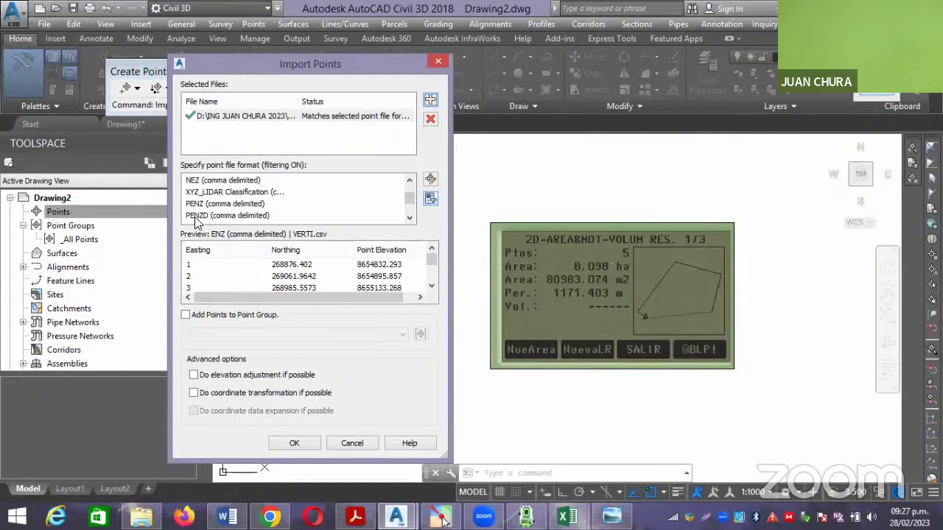
pyautogui.click(194, 216)
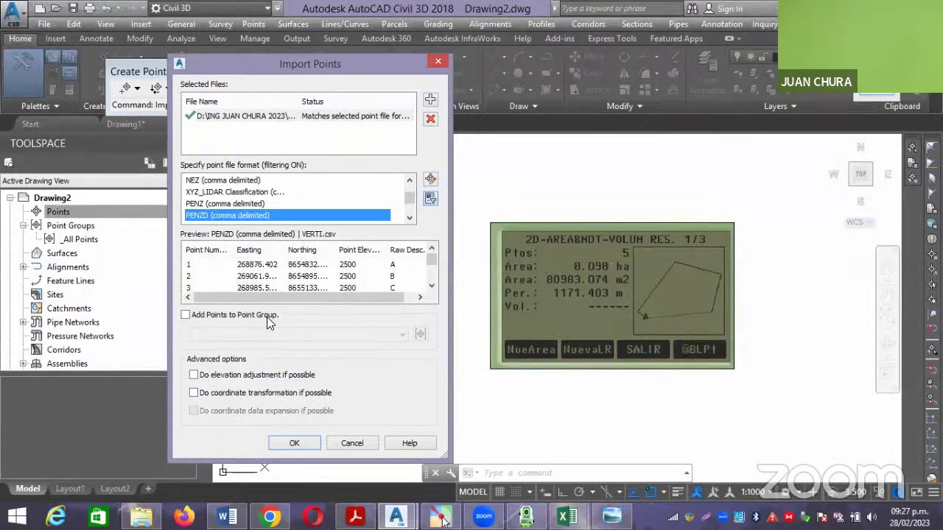
pyautogui.click(293, 443)
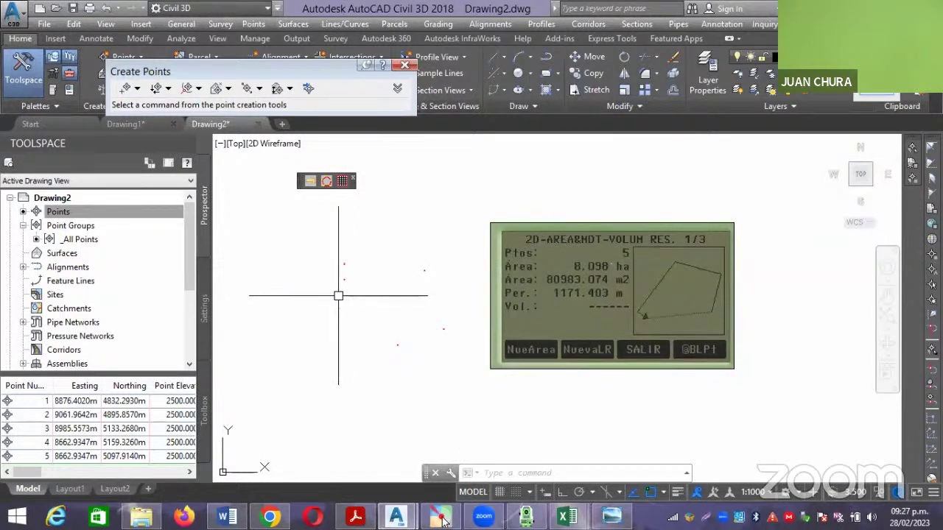
# Move the calculator summary image further right with M, then switch to the VERTI.csv folder.
pyautogui.moveTo(337, 296); pyautogui.dragTo(327, 298, button='middle')
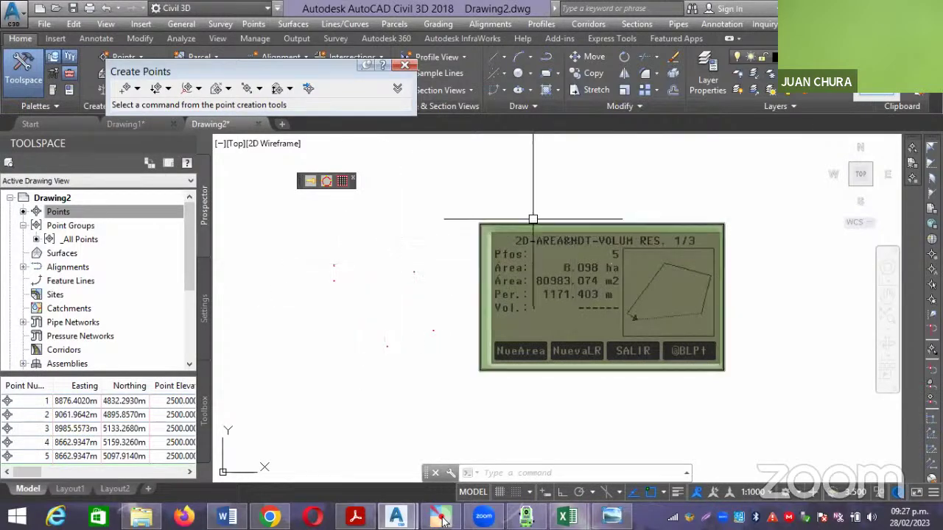
pyautogui.moveTo(446, 207); pyautogui.dragTo(441, 203, button='middle')
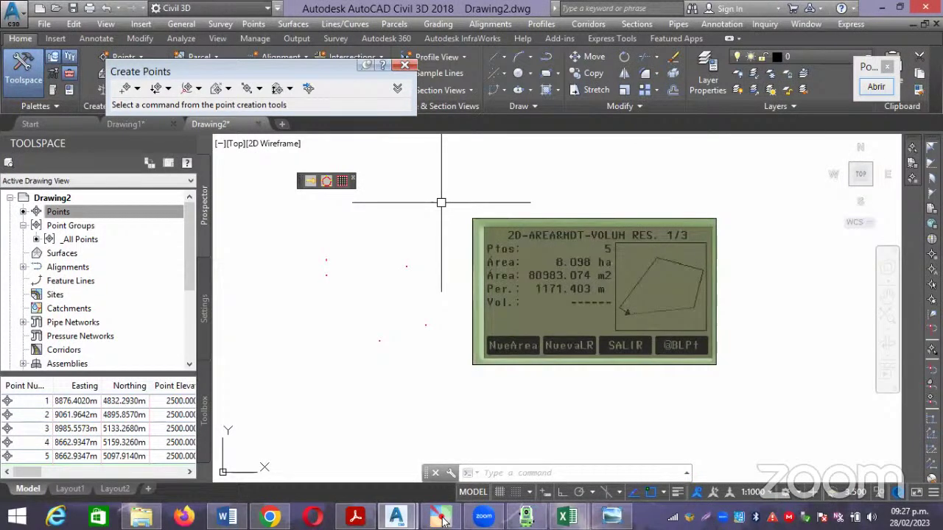
pyautogui.click(672, 384)
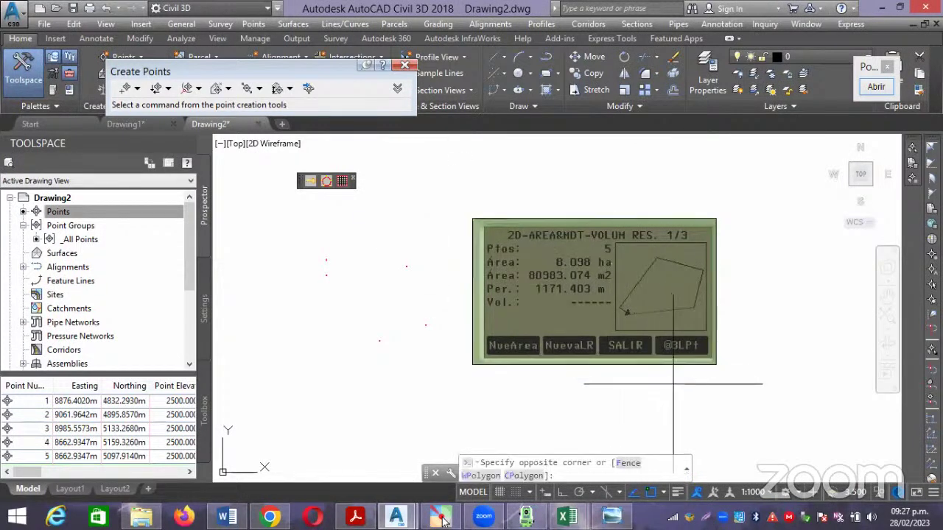
pyautogui.click(604, 199)
pyautogui.write('M')
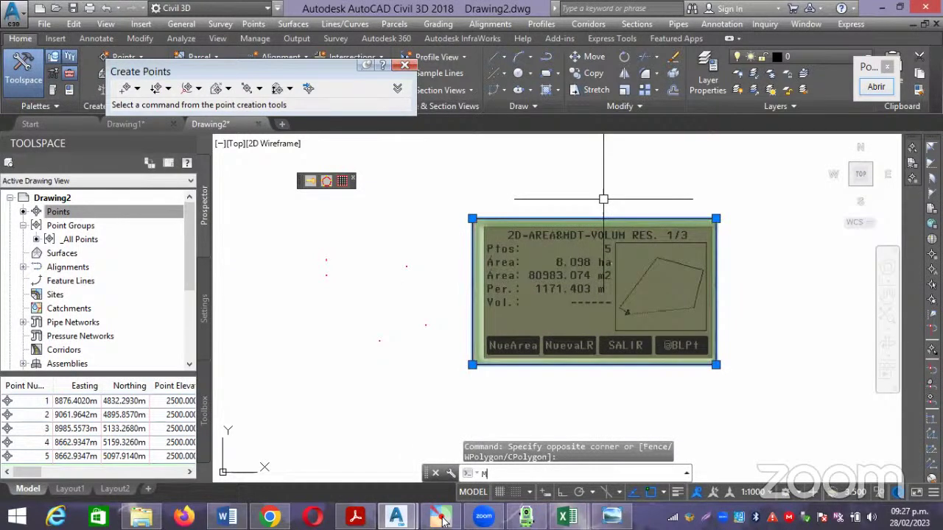
pyautogui.press('Return')
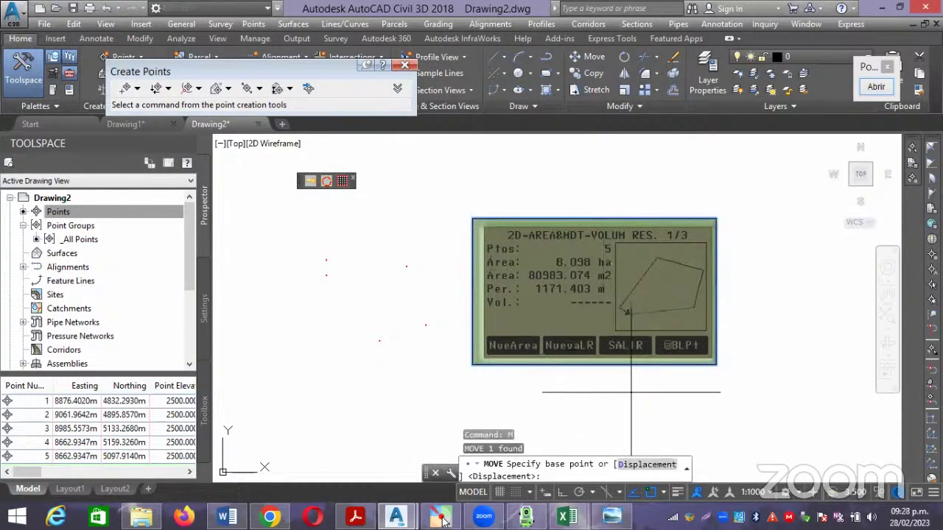
pyautogui.click(630, 392)
pyautogui.click(681, 386)
pyautogui.press('Escape')
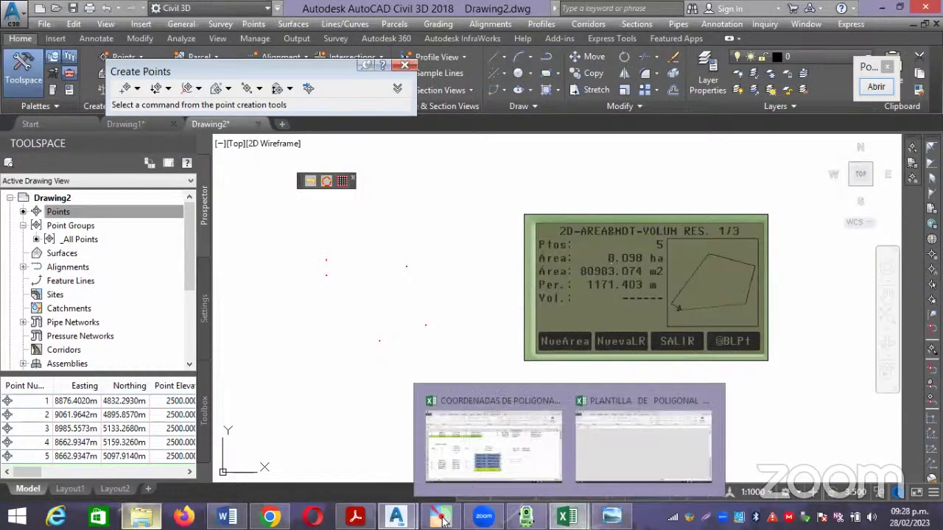
pyautogui.hotkey('alt', 'Tab')
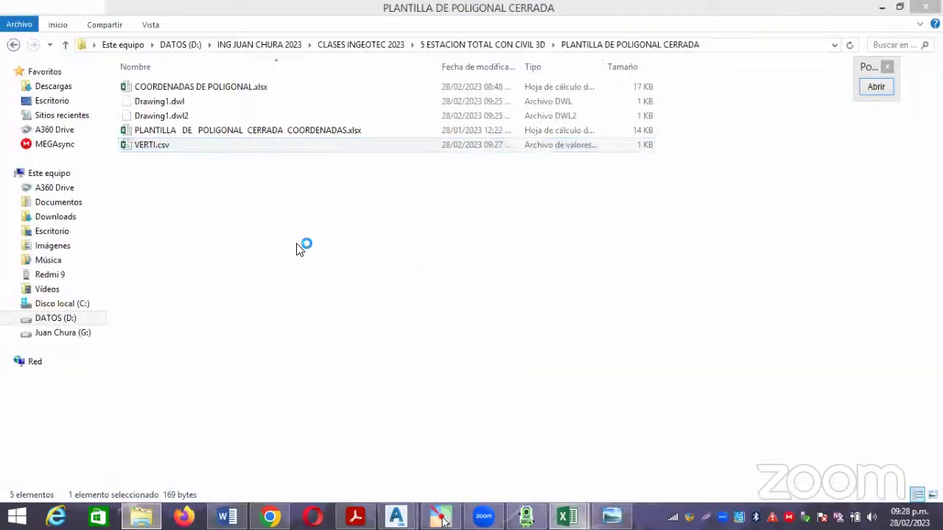
# Open VERTI.csv in Excel, review its five points A–E at elevation 2500, and compare with PLANTILLA.
pyautogui.press('Return')
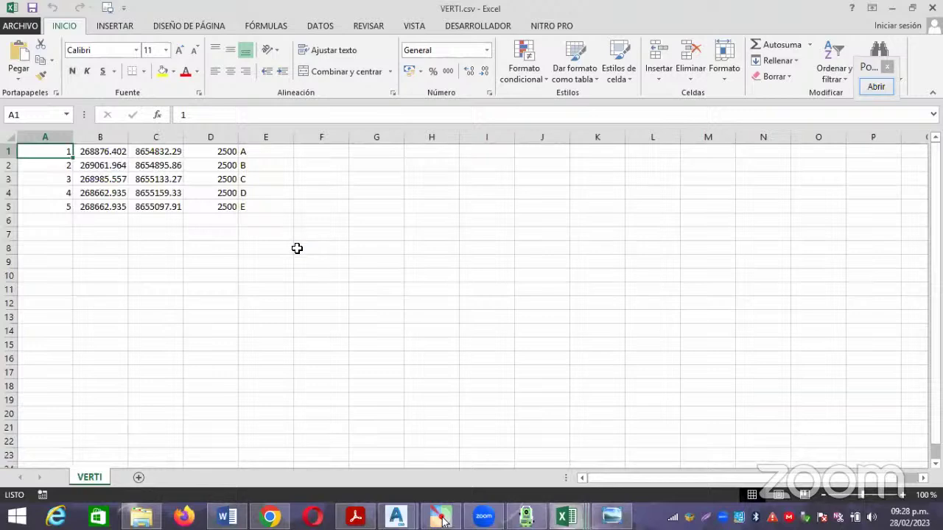
pyautogui.click(181, 248)
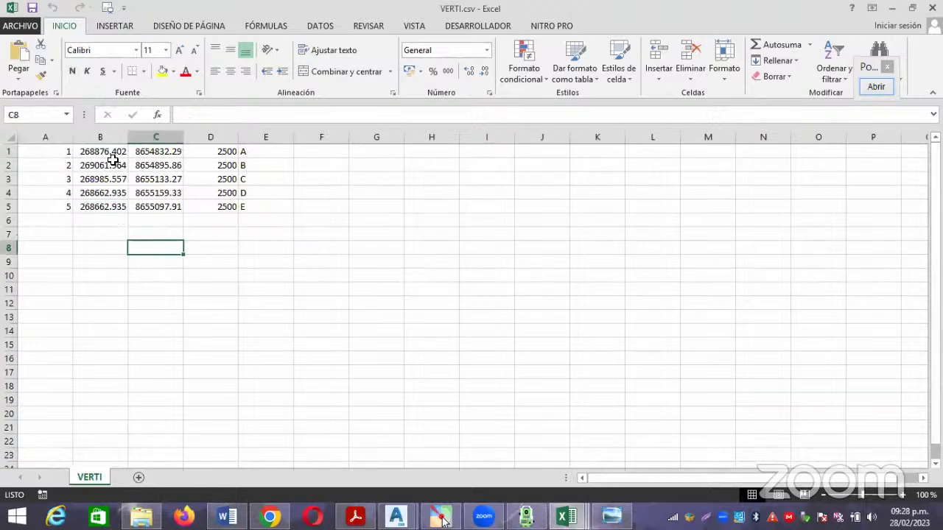
pyautogui.moveTo(111, 152); pyautogui.dragTo(111, 210)
pyautogui.click(193, 232)
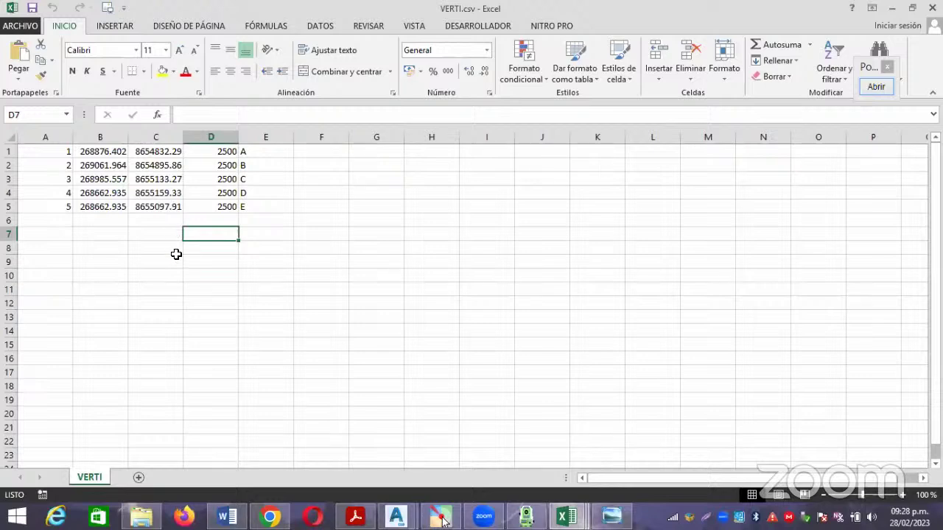
pyautogui.click(168, 262)
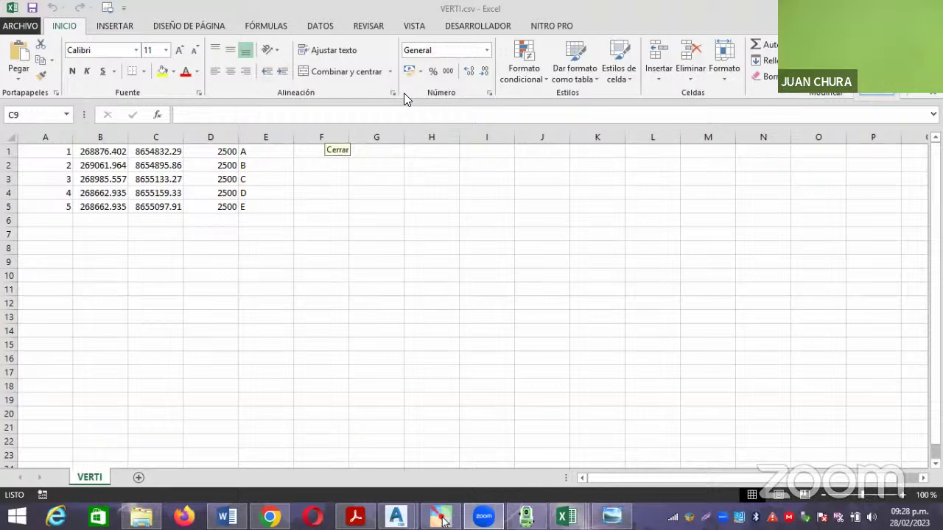
pyautogui.click(330, 237)
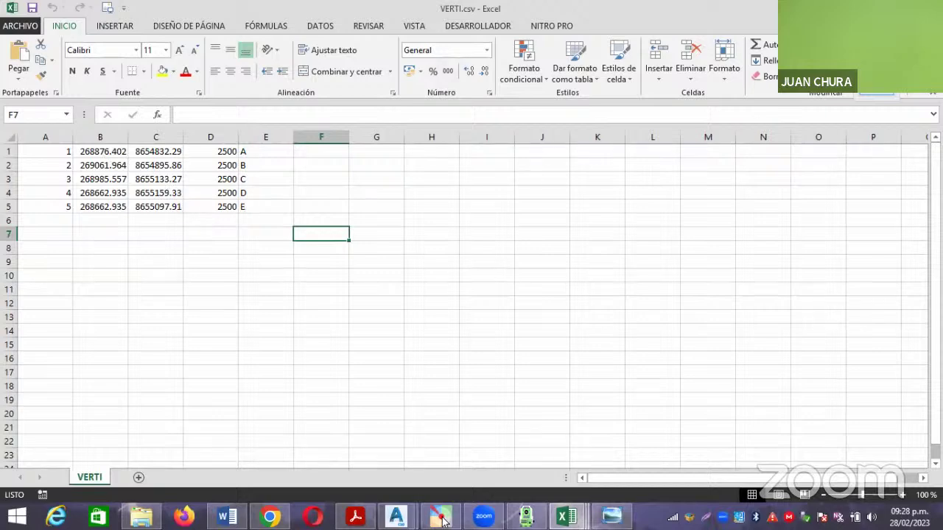
pyautogui.hotkey('alt', 'Tab')
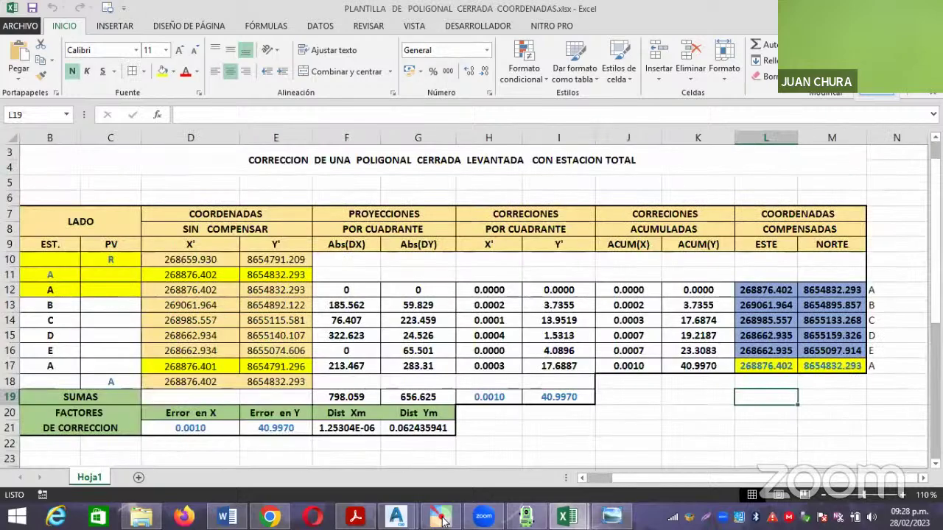
pyautogui.hotkey('alt', 'Tab')
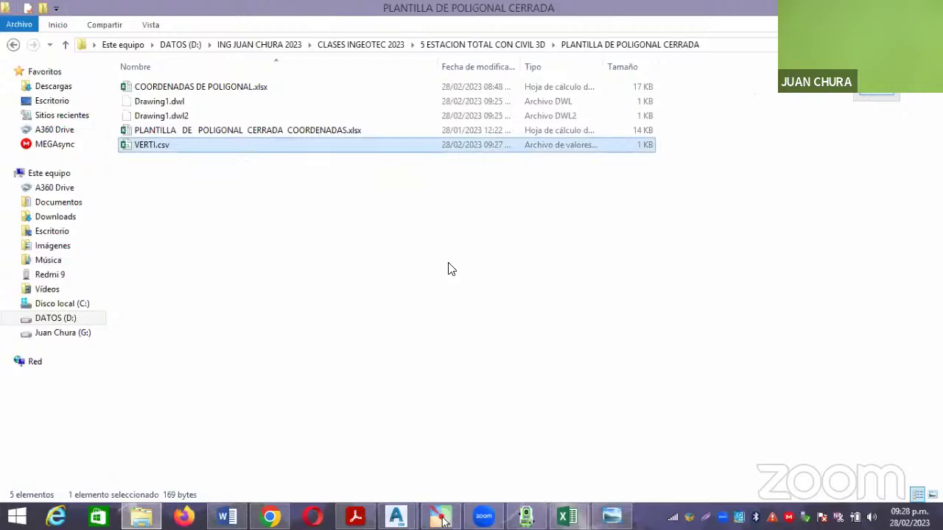
pyautogui.hotkey('alt', 'Tab')
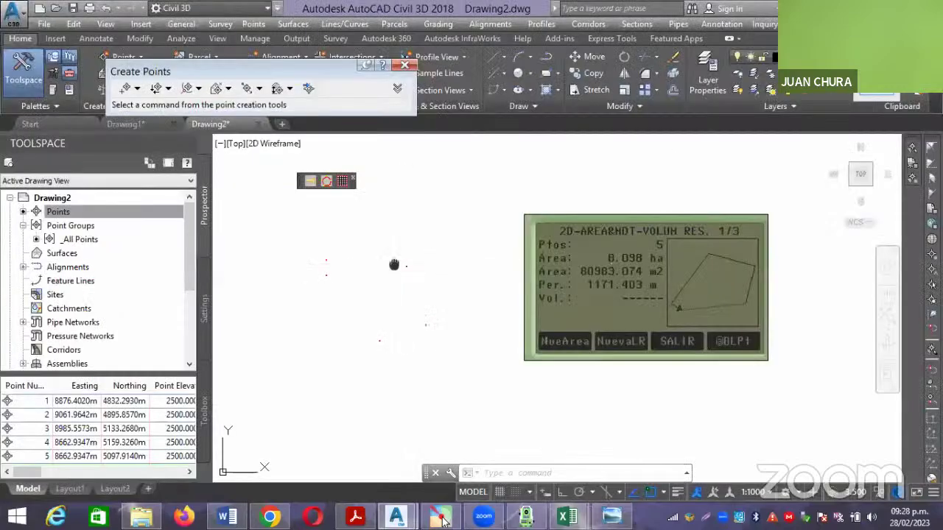
# Open Drawing2's Edit Drawing Settings from the Toolspace Settings tab.
pyautogui.middleClick(381, 270)
pyautogui.middleClick(381, 269)
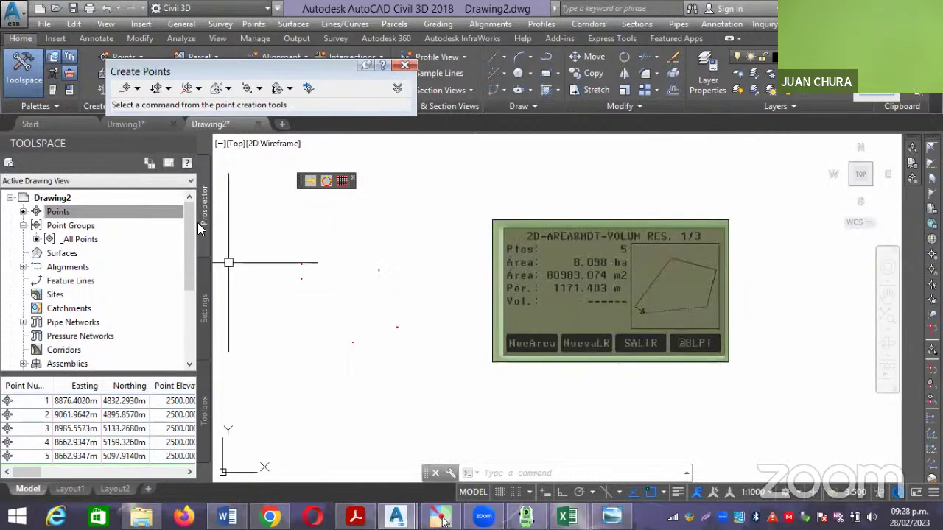
pyautogui.moveTo(246, 76); pyautogui.dragTo(434, 75)
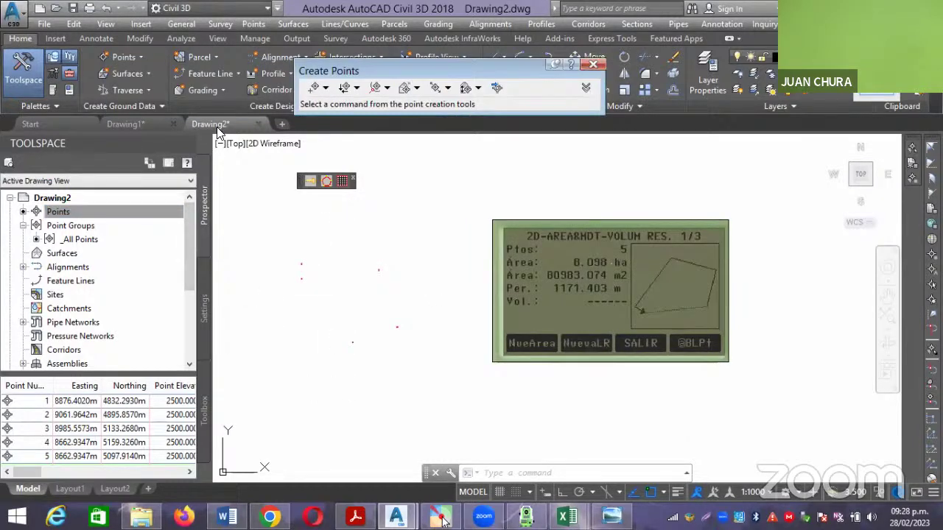
pyautogui.click(156, 211)
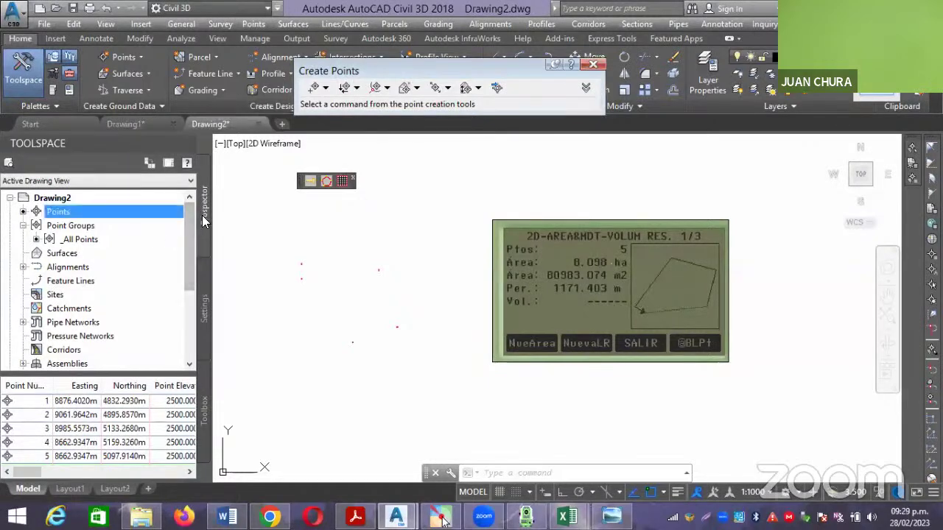
pyautogui.click(204, 298)
pyautogui.rightClick(86, 200)
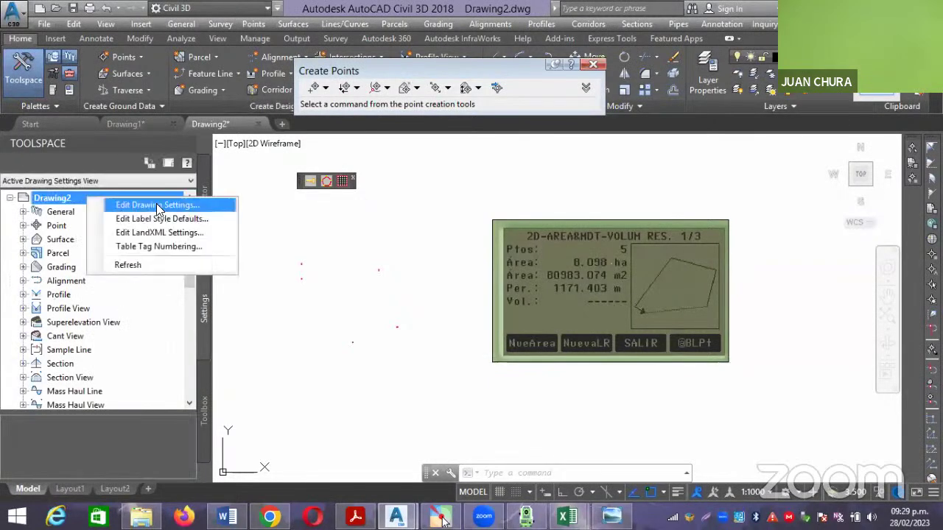
pyautogui.click(133, 205)
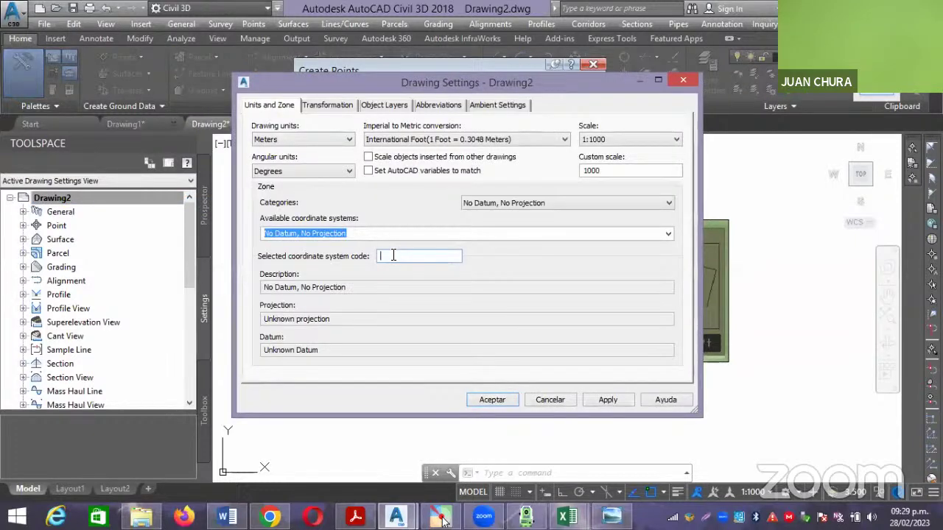
# Enter UTM84-19S as the coordinate system code and bring up the Peru UTM zones map.
pyautogui.write('UTM')
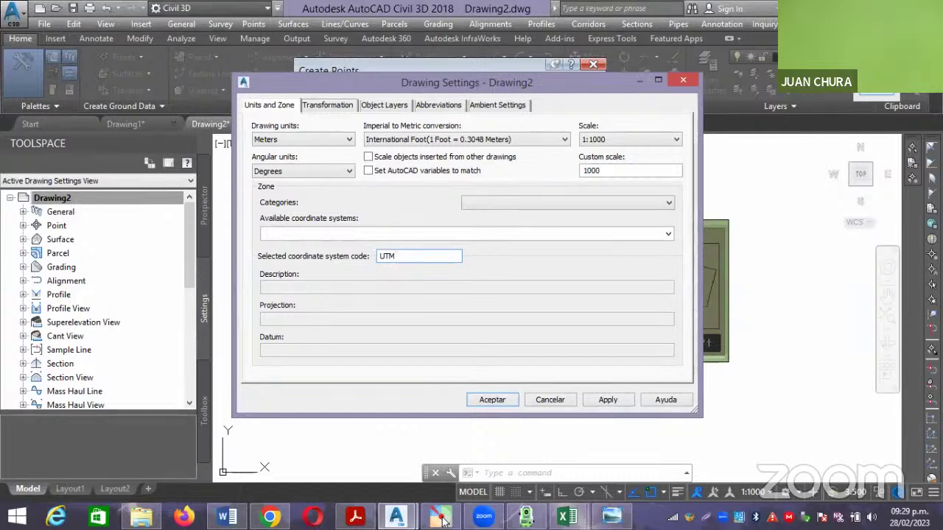
pyautogui.write('19S')
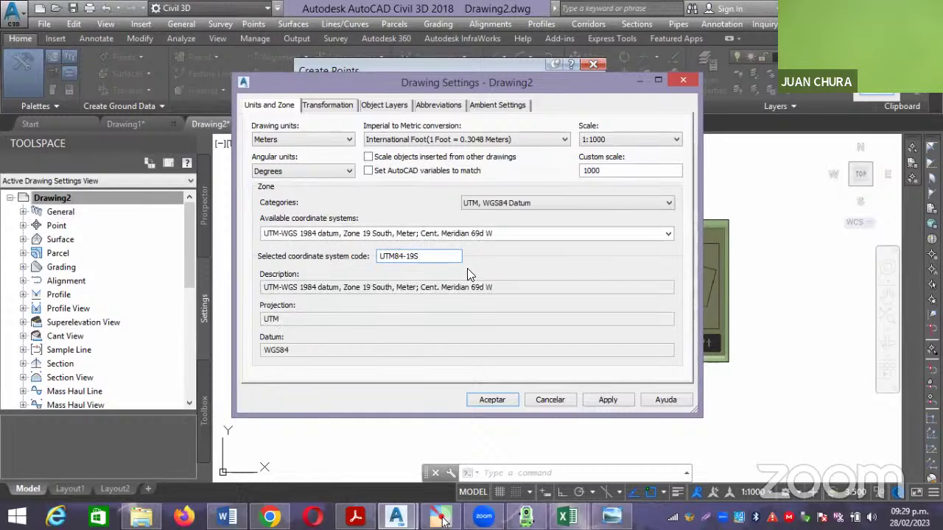
pyautogui.click(611, 515)
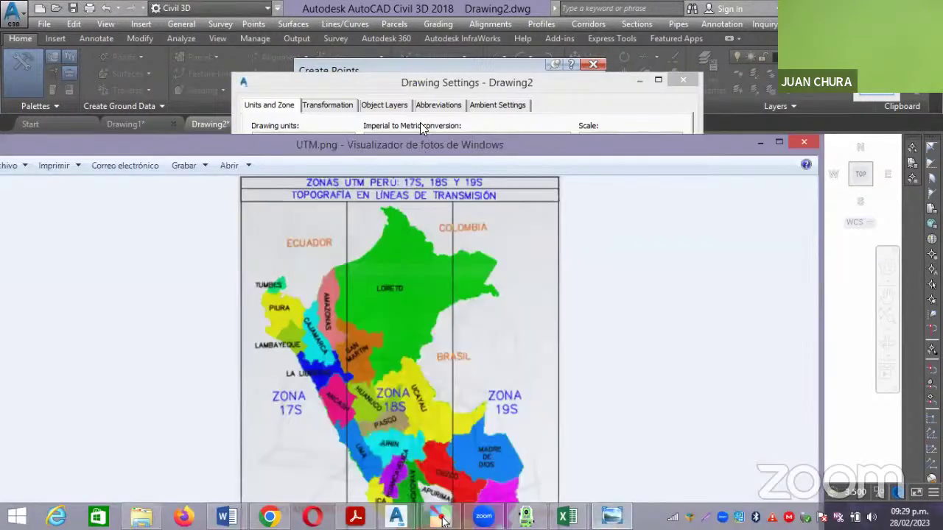
# Move the UTM.png Photo Viewer window up so the whole Peru UTM zones map shows.
pyautogui.moveTo(397, 144); pyautogui.dragTo(397, 35)
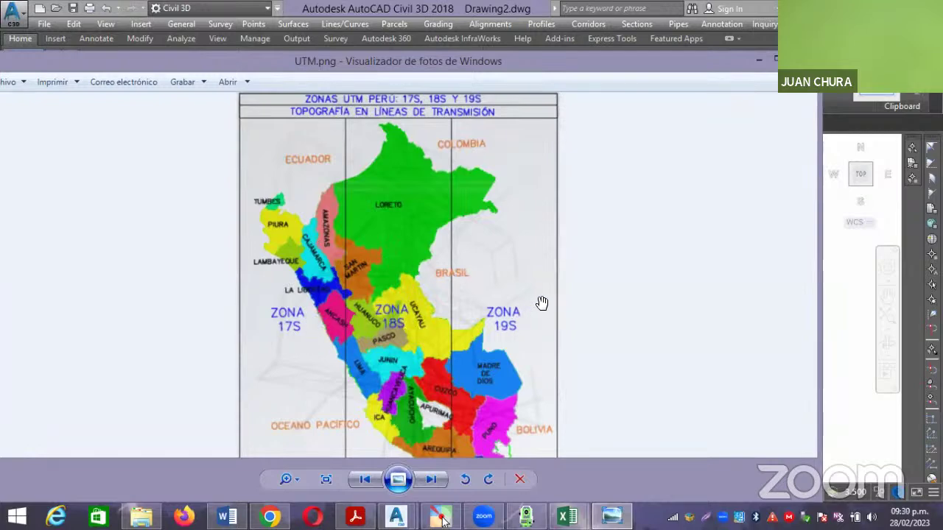
# Accept the UTM84-19S coordinate system for Drawing2, zoom extents, then switch to Drawing1.
pyautogui.click(760, 61)
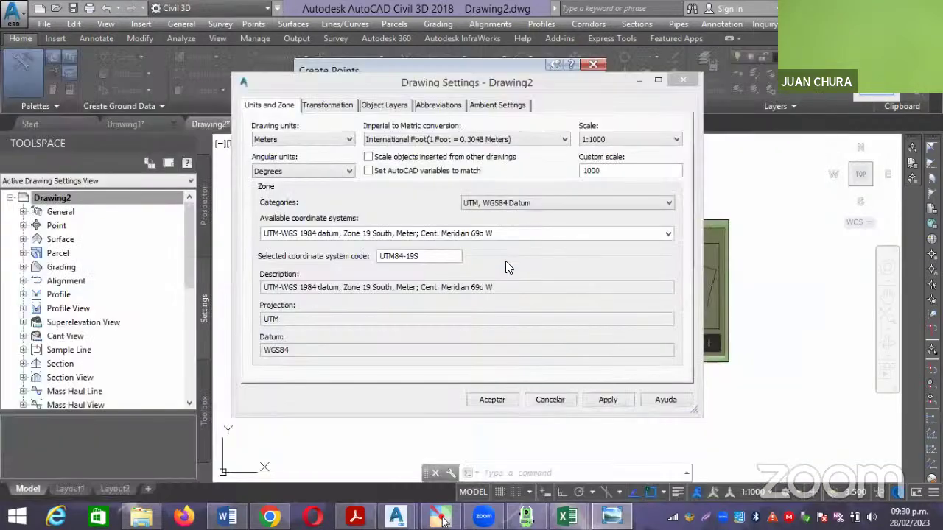
pyautogui.click(486, 400)
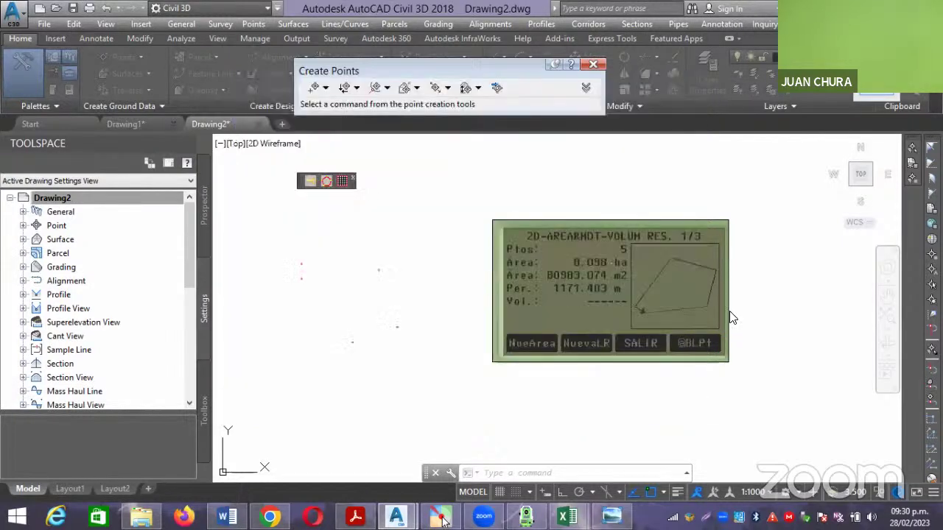
pyautogui.middleClick(731, 318)
pyautogui.middleClick(731, 318)
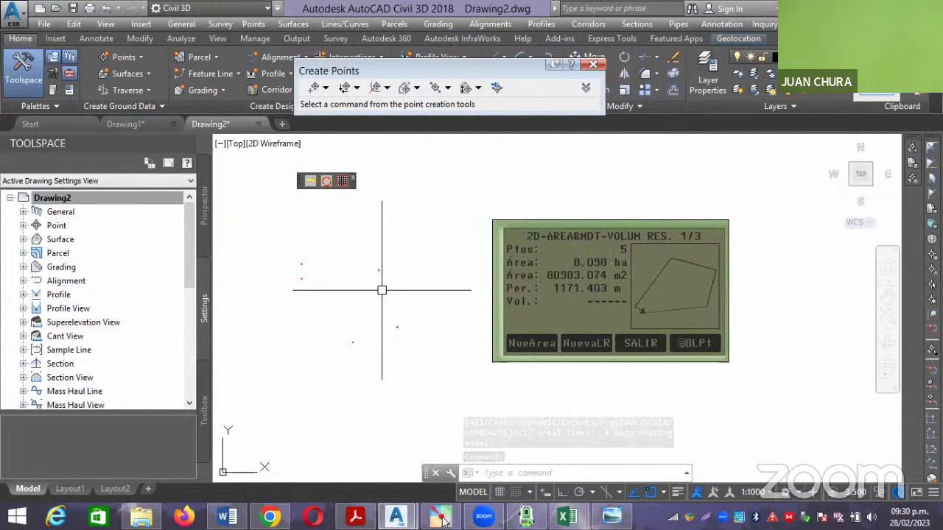
pyautogui.click(645, 391)
pyautogui.click(606, 337)
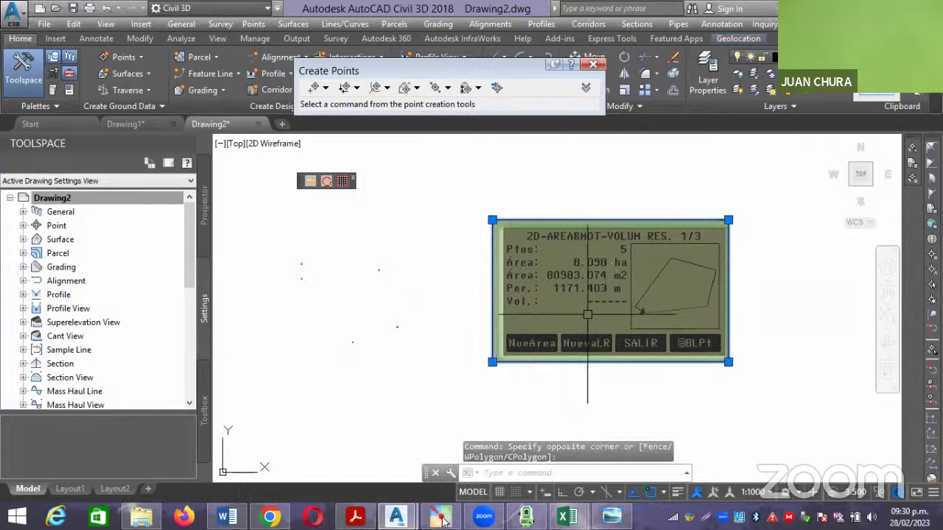
pyautogui.click(136, 123)
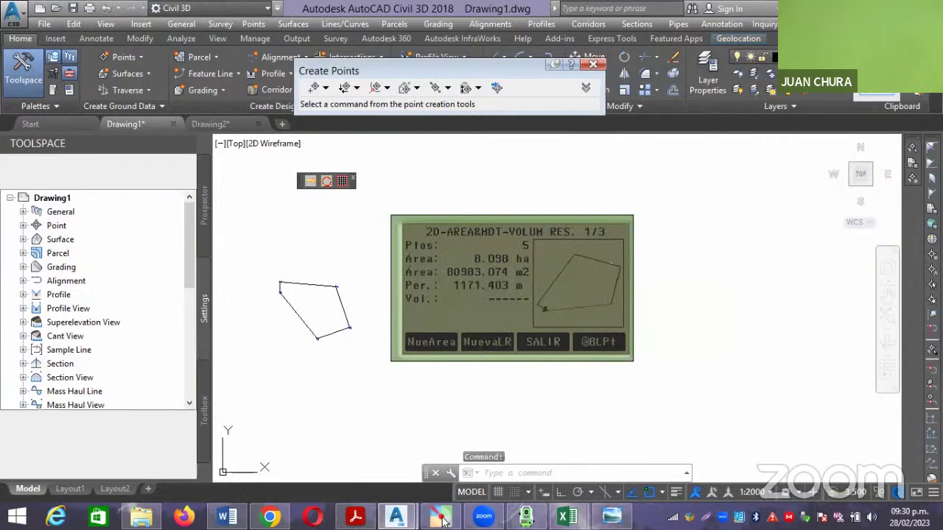
# Measure the polygon's area using the AREA command's Object option.
pyautogui.scroll(2, 309, 309)
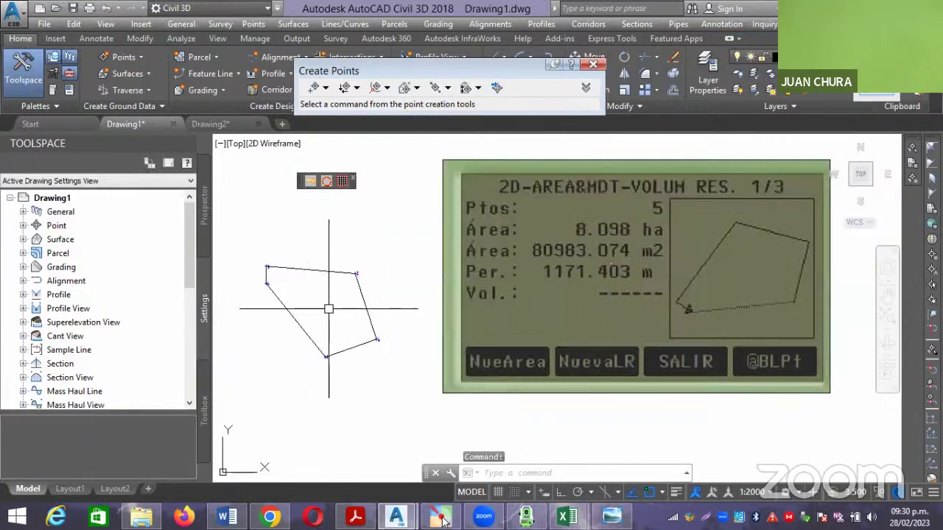
pyautogui.moveTo(329, 309); pyautogui.dragTo(456, 305, button='middle')
pyautogui.scroll(-1, 459, 301)
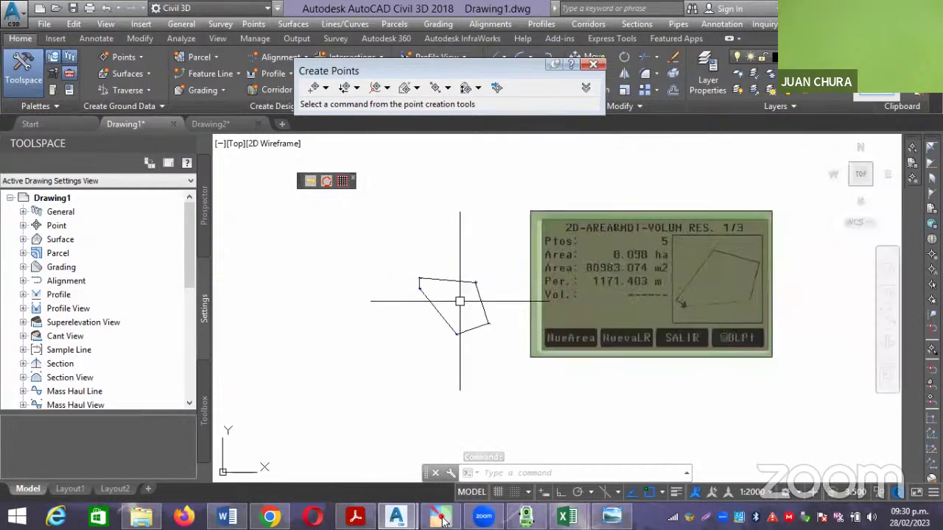
pyautogui.write('AA')
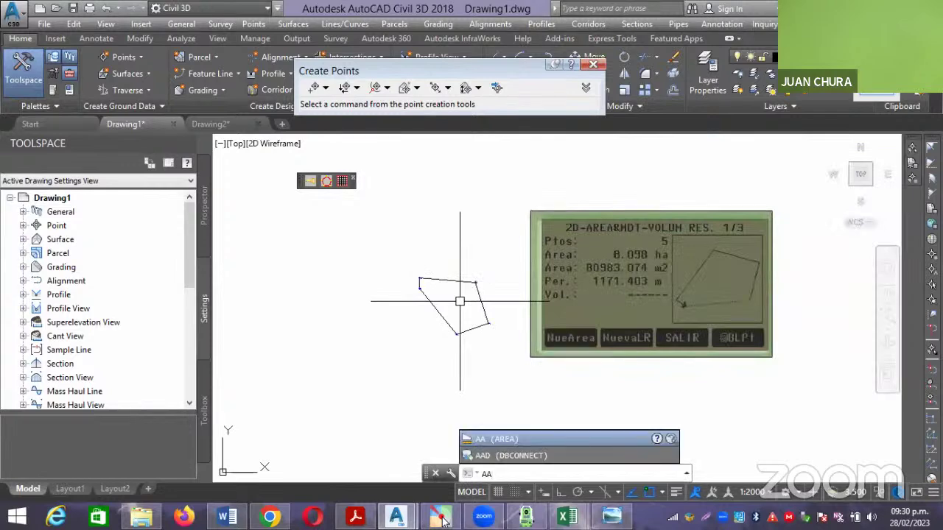
pyautogui.press('Return')
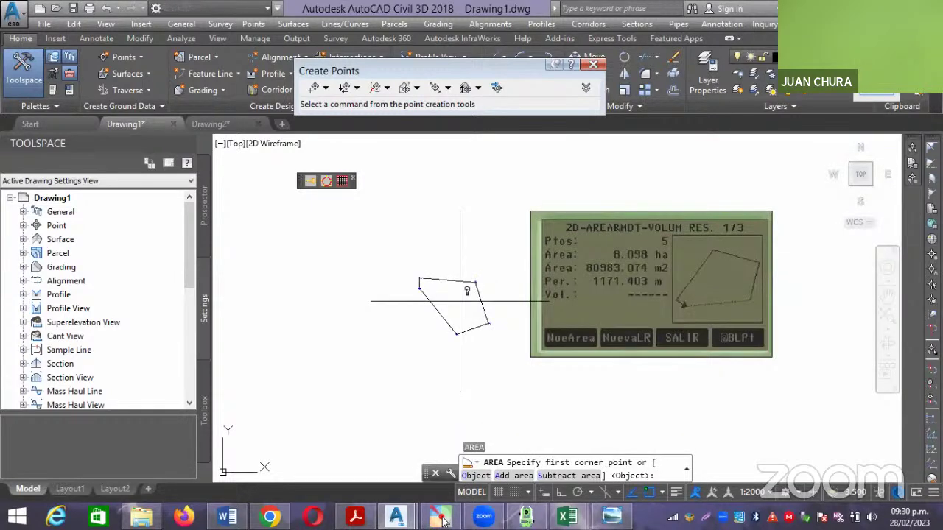
pyautogui.write('o')
pyautogui.press('Return')
pyautogui.scroll(2, 459, 300)
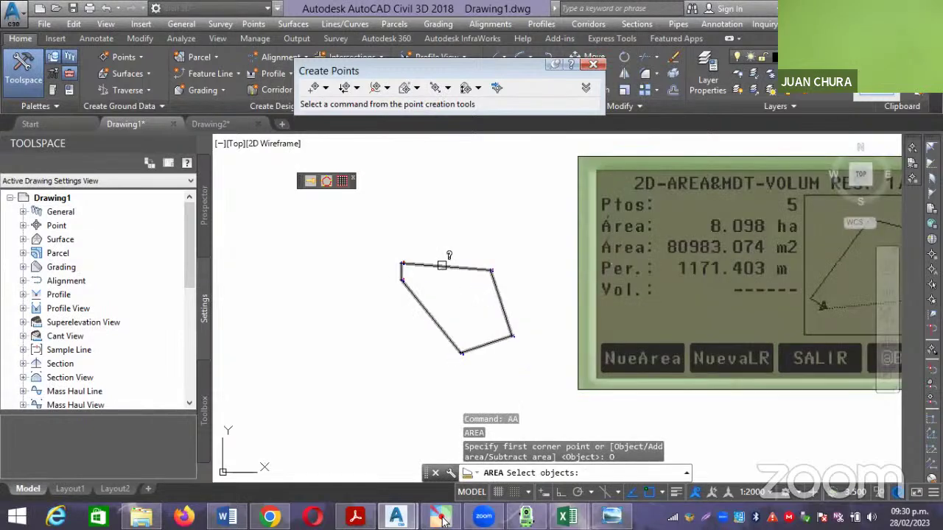
pyautogui.click(442, 265)
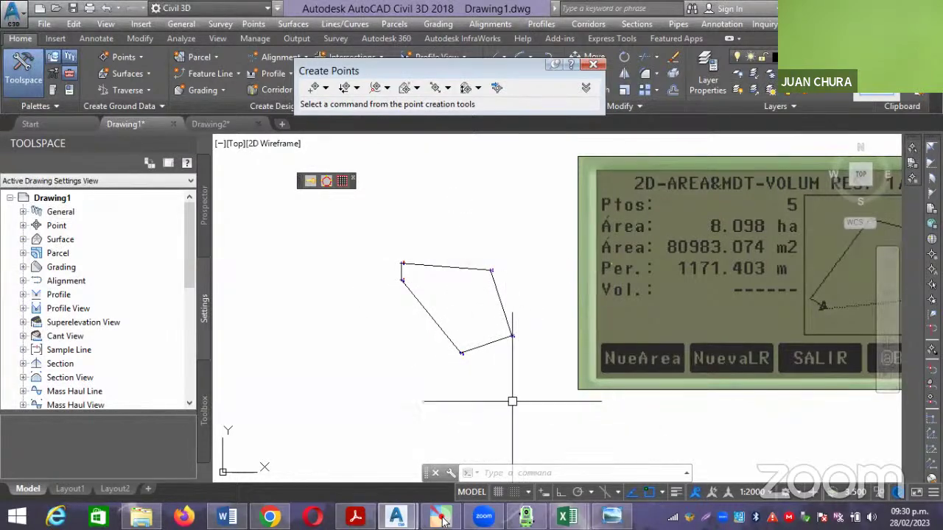
# Re-measure the polygon (Area 80983.198, Perimeter 1171.404) and snip the result line with Lightshot.
pyautogui.write('area')
pyautogui.press('Return')
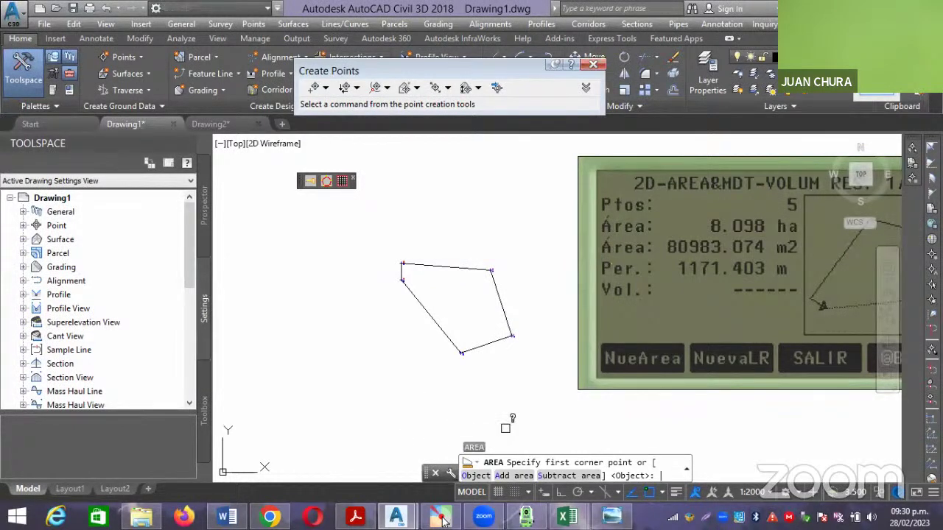
pyautogui.press('Return')
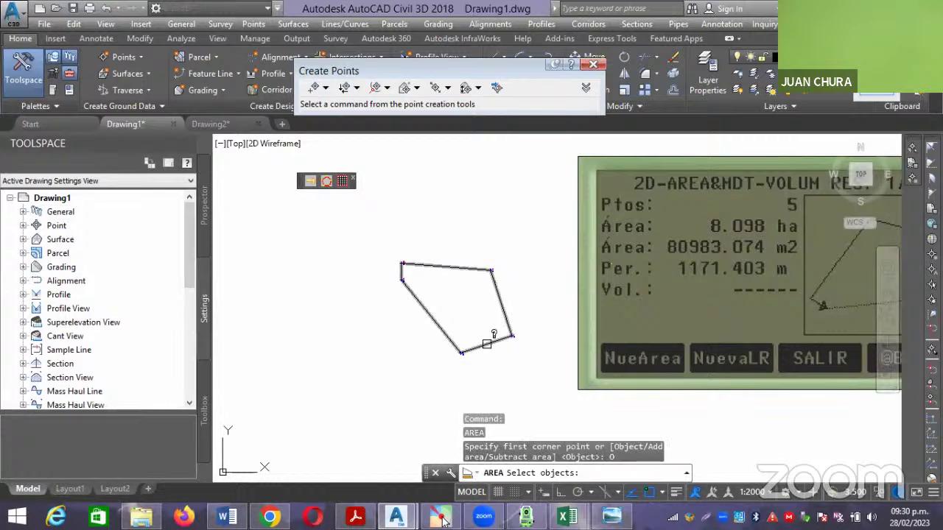
pyautogui.click(486, 343)
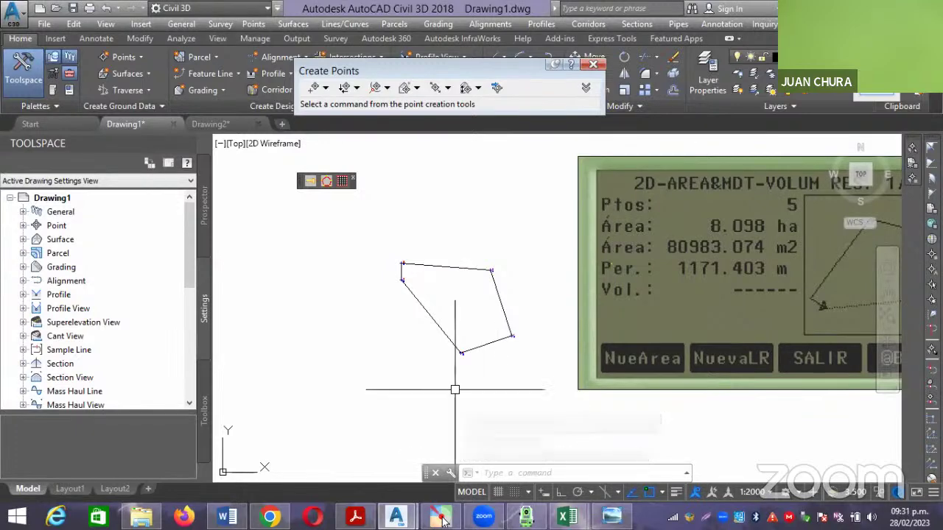
pyautogui.write('area')
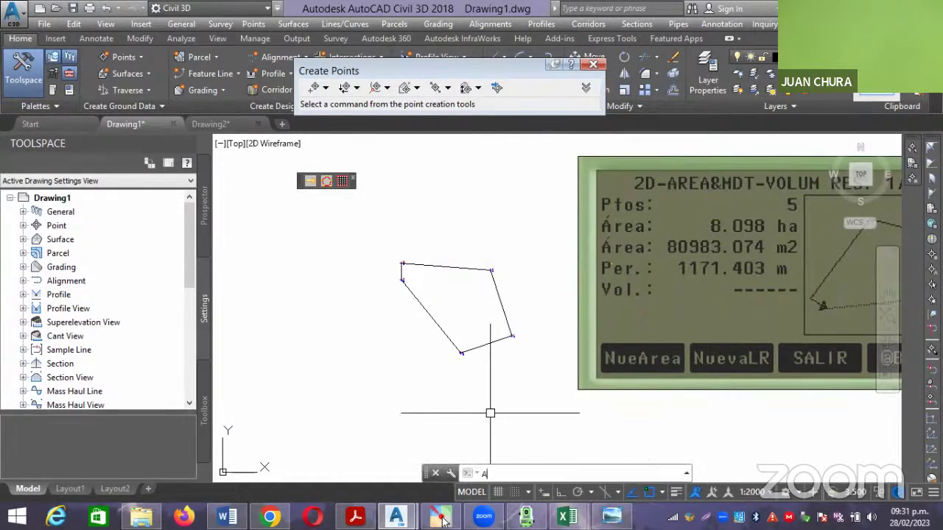
pyautogui.press('Return')
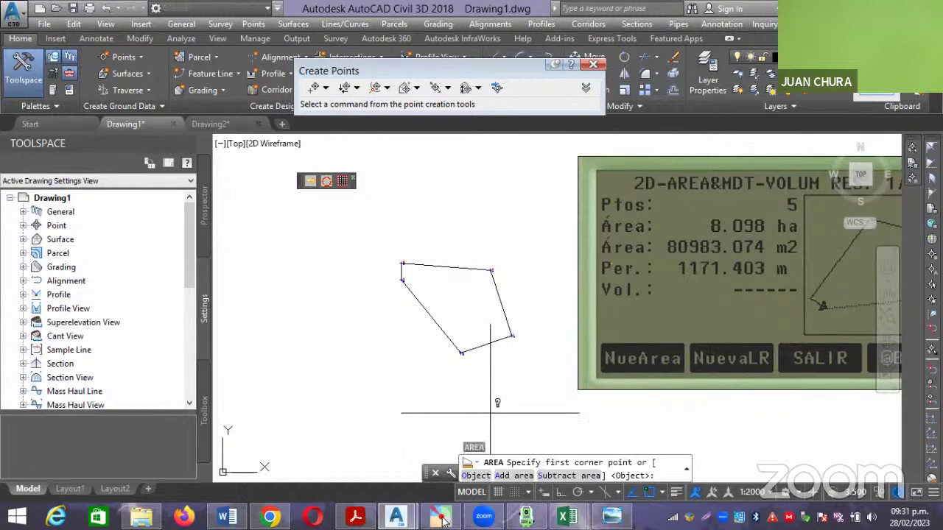
pyautogui.write('O')
pyautogui.press('Return')
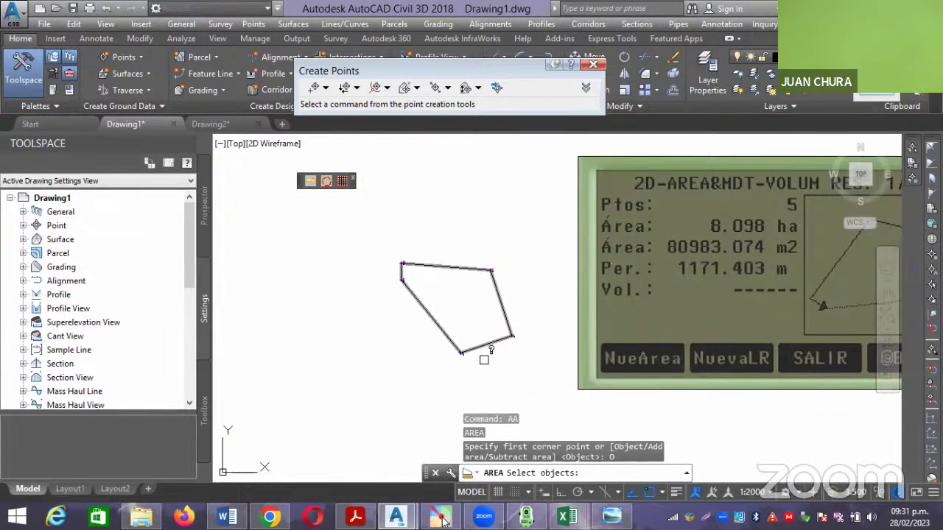
pyautogui.click(487, 342)
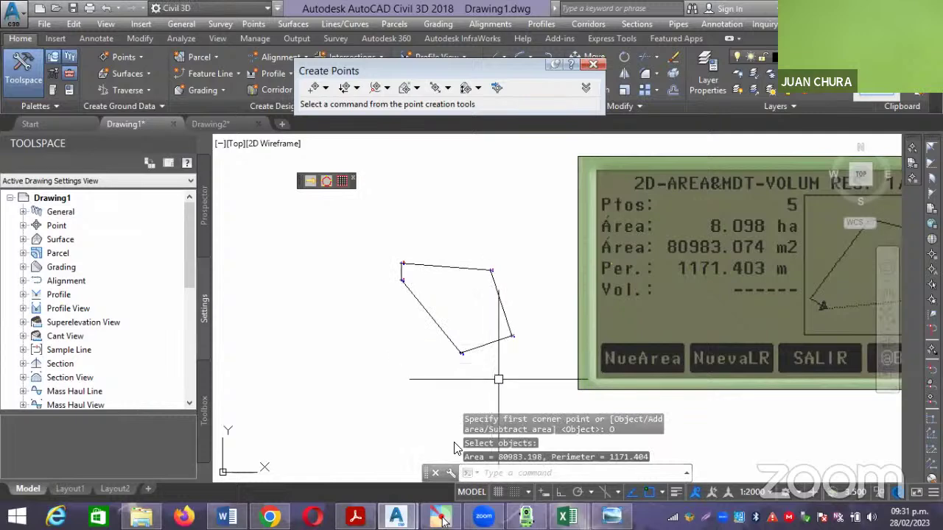
pyautogui.click(440, 519)
pyautogui.moveTo(453, 443); pyautogui.dragTo(657, 468)
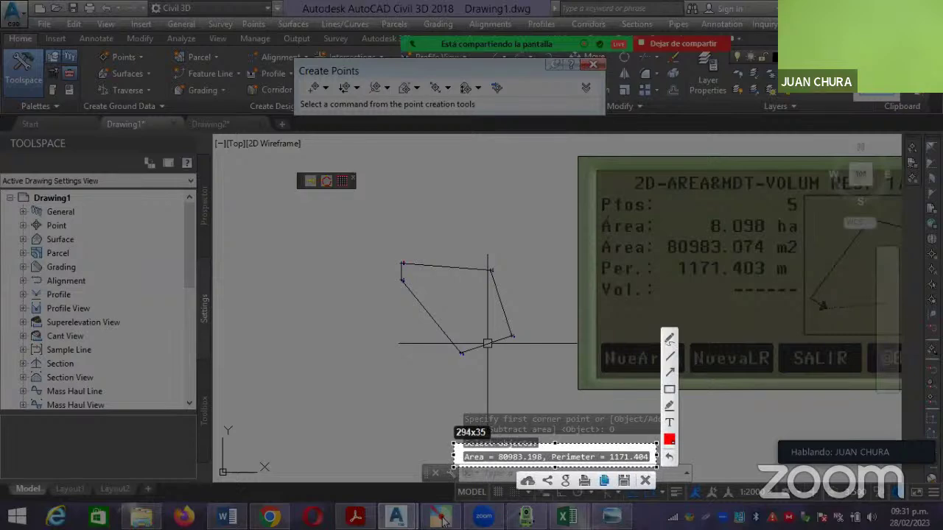
# Paste the captured Area/Perimeter result image into Drawing1 above the calculator display.
pyautogui.click(604, 480)
pyautogui.hotkey('ctrl', 'v')
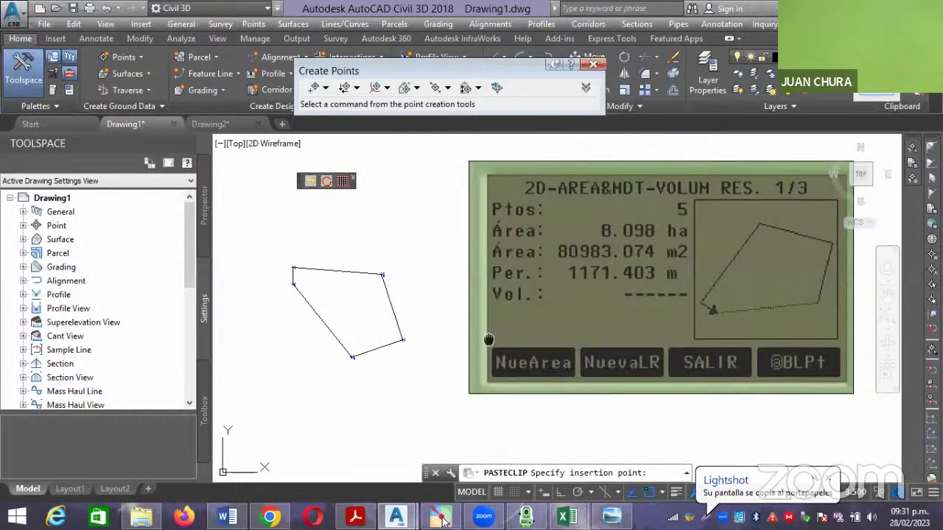
pyautogui.moveTo(486, 339); pyautogui.dragTo(480, 425, button='middle')
pyautogui.click(471, 212)
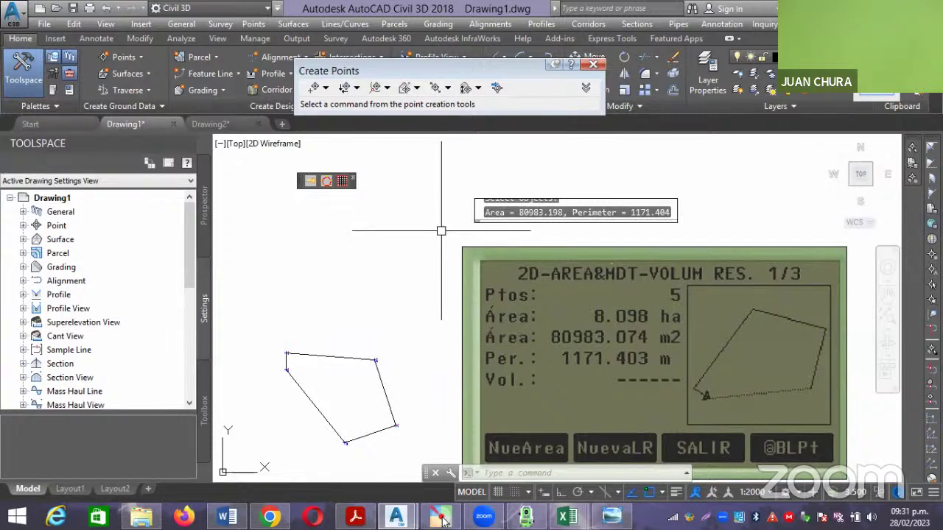
pyautogui.scroll(-2, 442, 229)
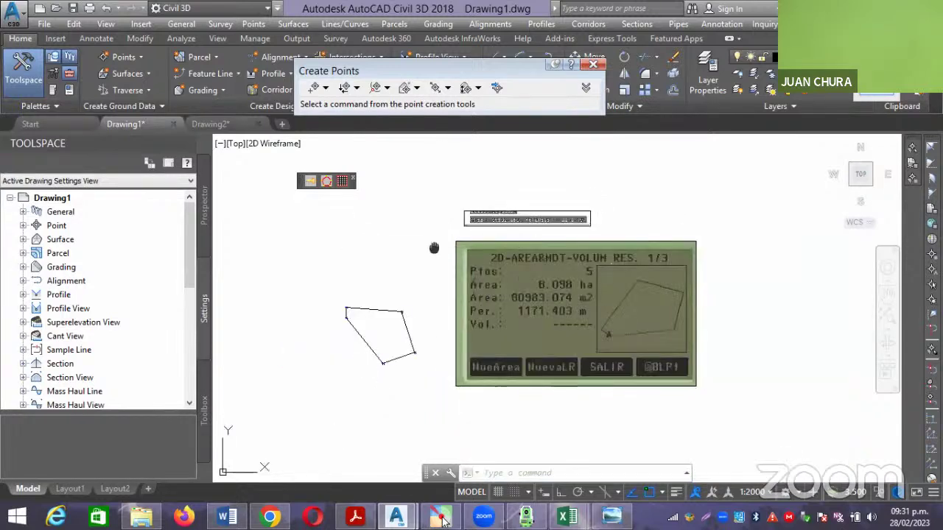
pyautogui.moveTo(436, 248); pyautogui.dragTo(587, 222, button='middle')
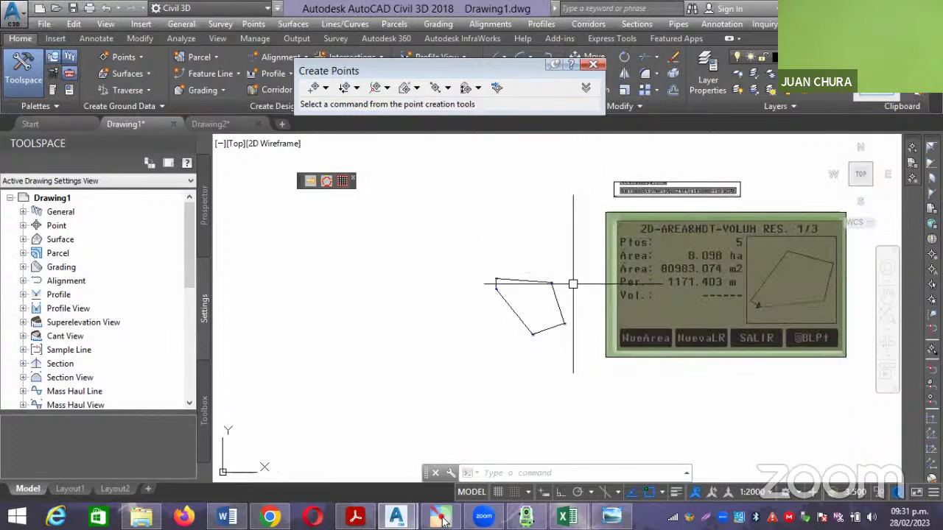
pyautogui.scroll(2, 572, 282)
pyautogui.moveTo(572, 282); pyautogui.dragTo(550, 278, button='middle')
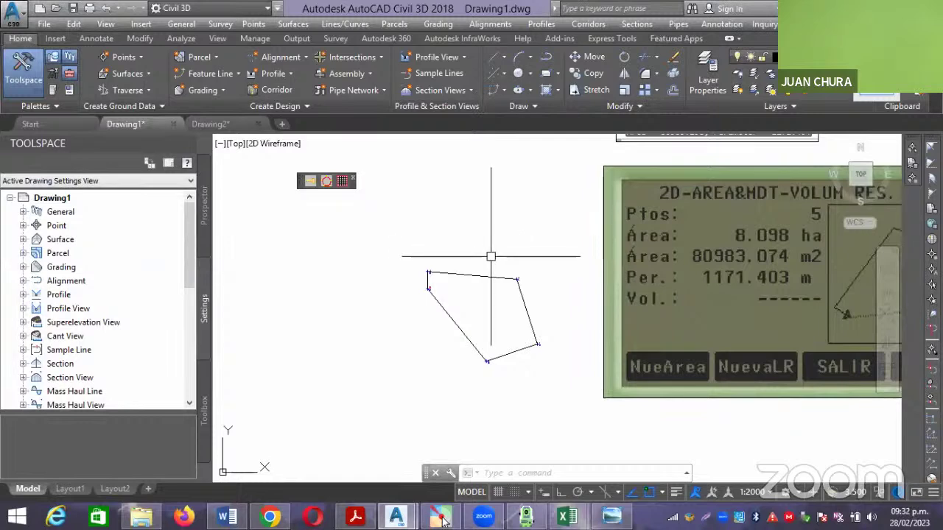
pyautogui.moveTo(488, 242)
pyautogui.mouseDown(button='middle')
pyautogui.moveTo(425, 232)
pyautogui.moveTo(463, 257)
pyautogui.mouseUp(button='middle')
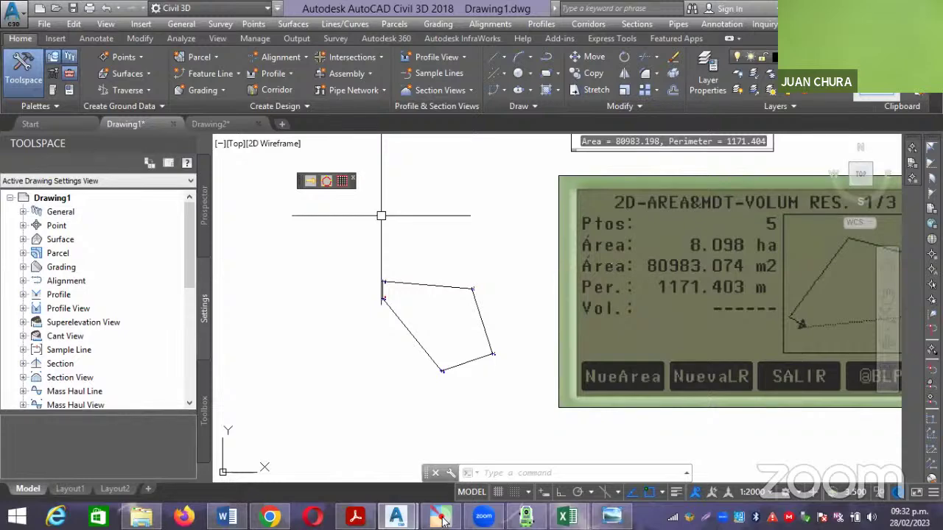
# Start Create Parcel from Objects and select the five-sided polyline.
pyautogui.click(215, 58)
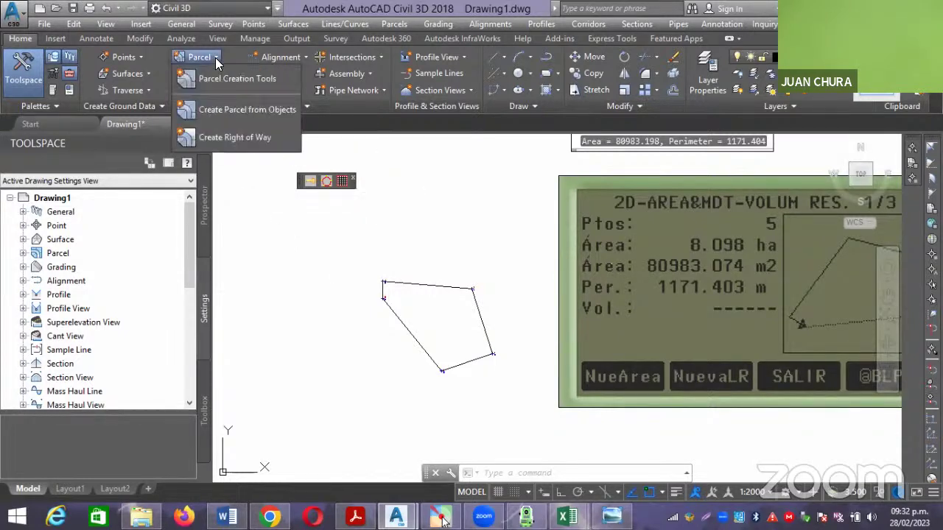
pyautogui.click(241, 109)
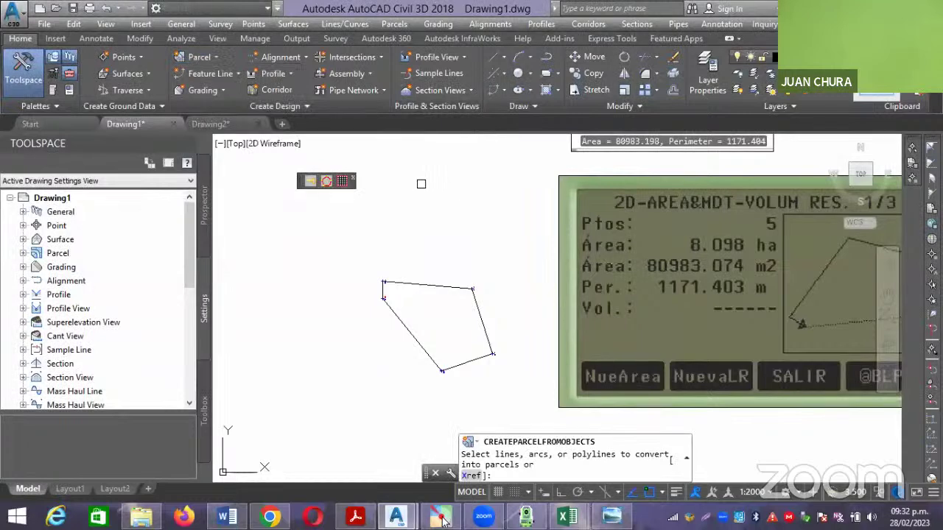
pyautogui.click(426, 282)
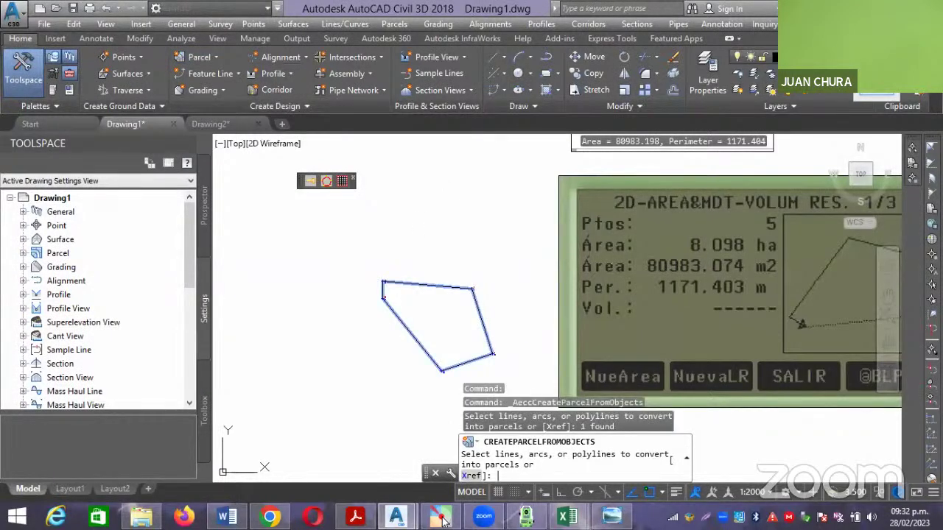
pyautogui.press('Return')
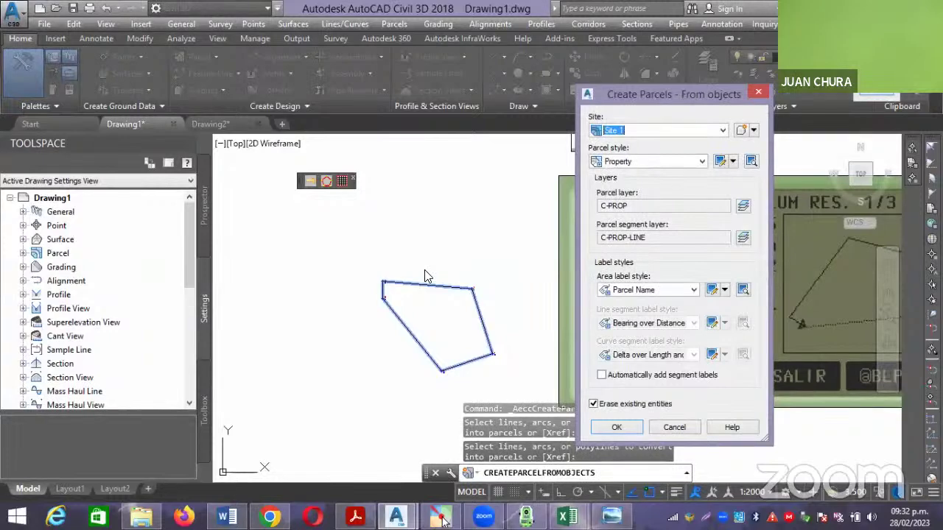
# Create a new site named AREA and set area label style to Name Square meter & Acres.
pyautogui.click(753, 131)
pyautogui.click(754, 146)
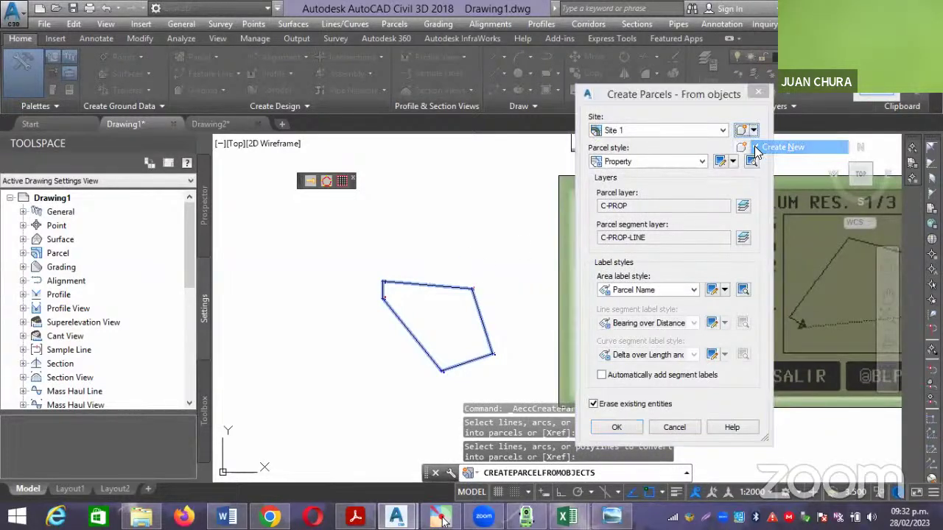
pyautogui.moveTo(435, 135); pyautogui.dragTo(385, 137)
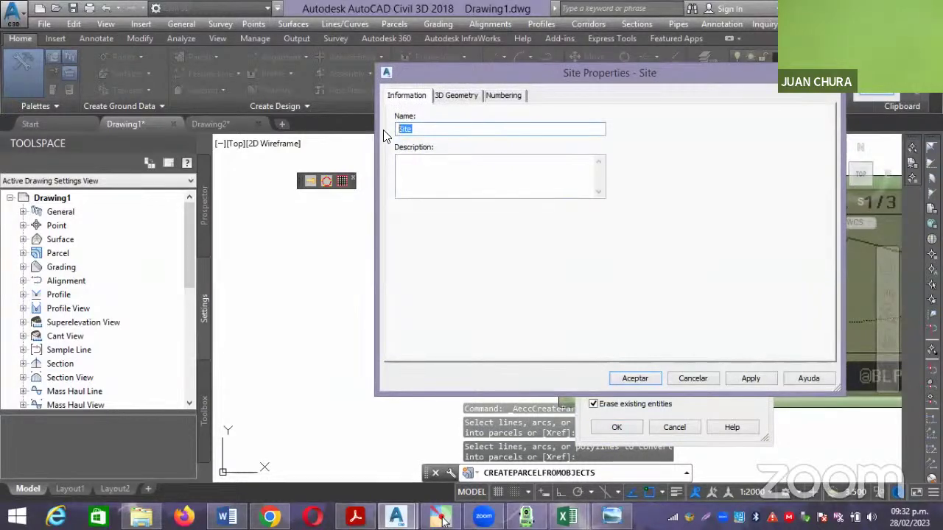
pyautogui.write('AREA')
pyautogui.click(632, 379)
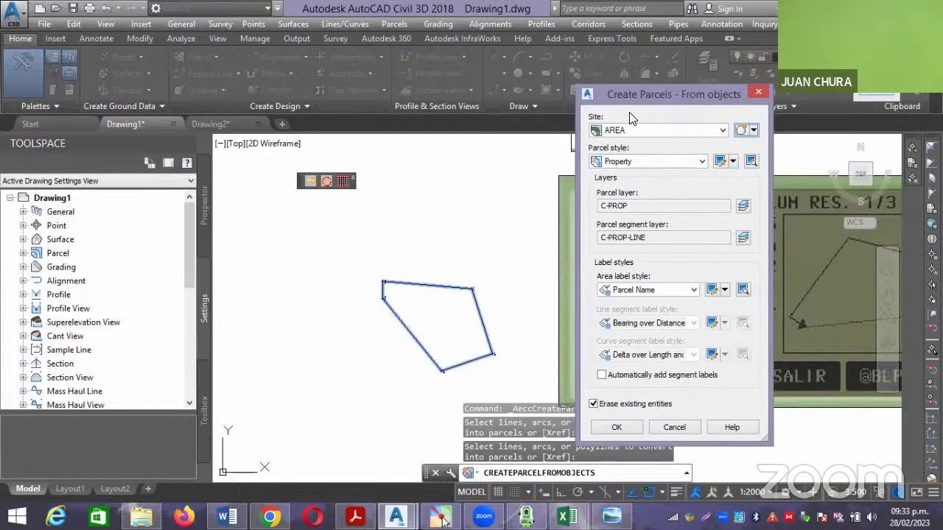
pyautogui.click(693, 290)
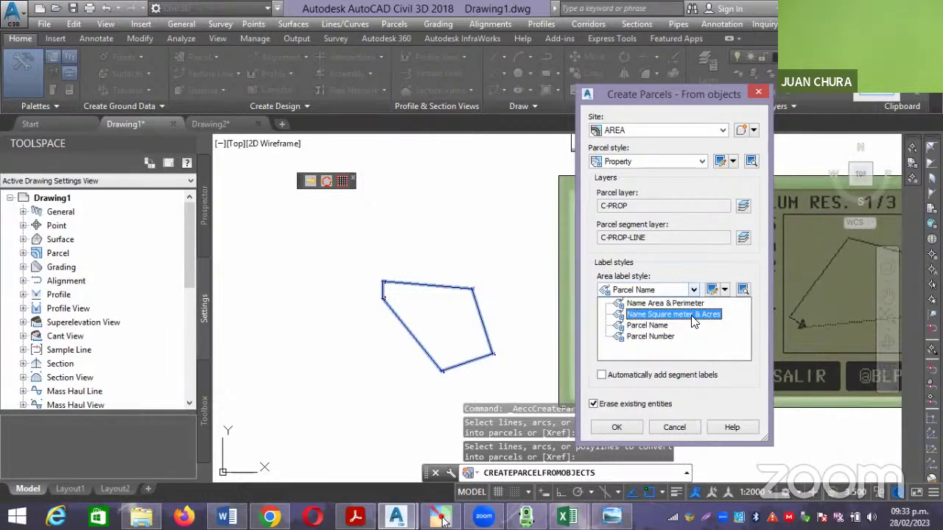
pyautogui.click(692, 315)
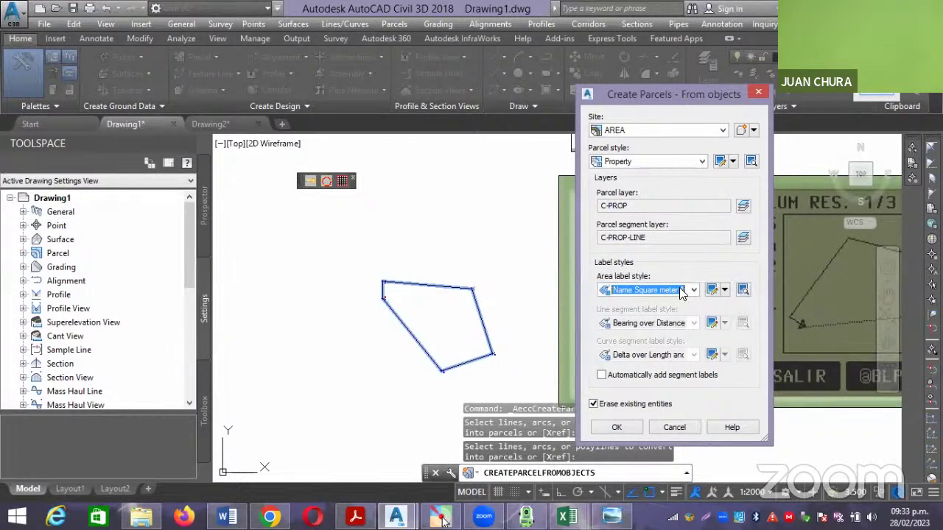
# Edit the area label style's text contents and delete the existing label text.
pyautogui.click(711, 290)
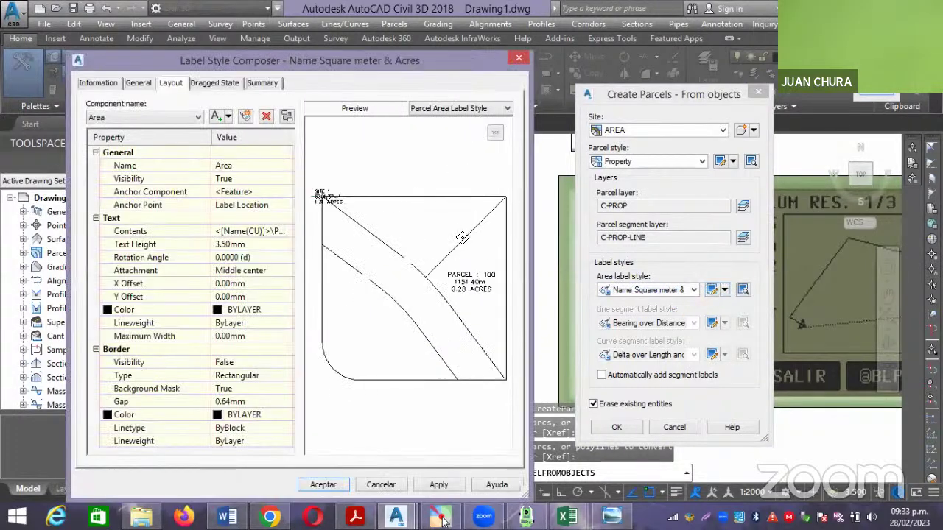
pyautogui.click(287, 234)
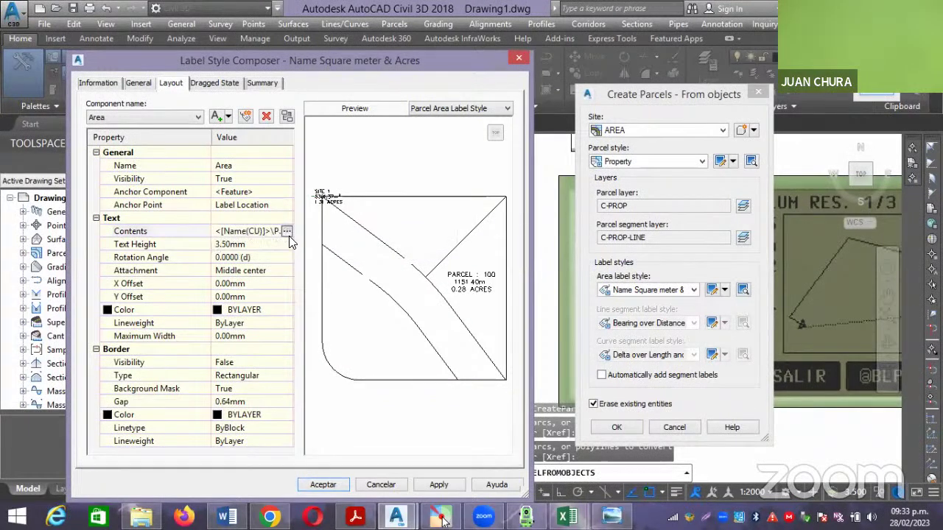
pyautogui.click(287, 233)
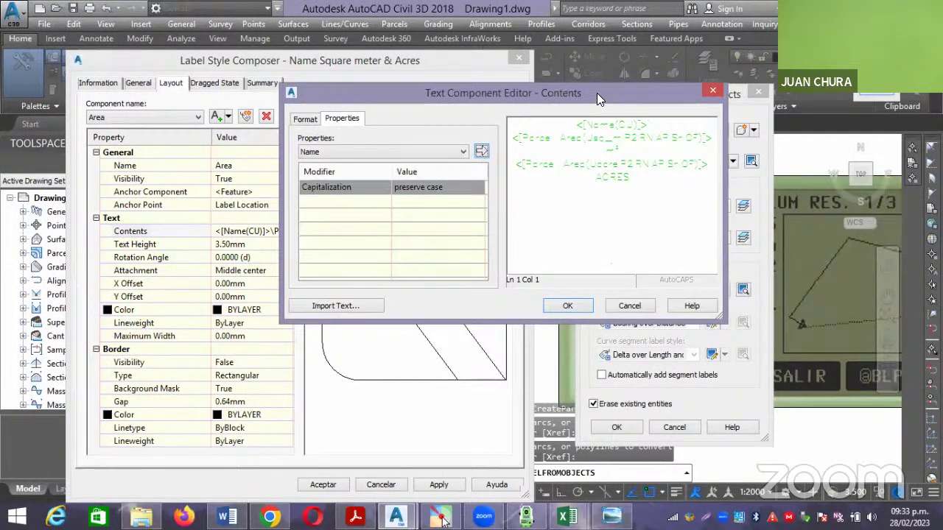
pyautogui.moveTo(656, 179); pyautogui.dragTo(561, 131)
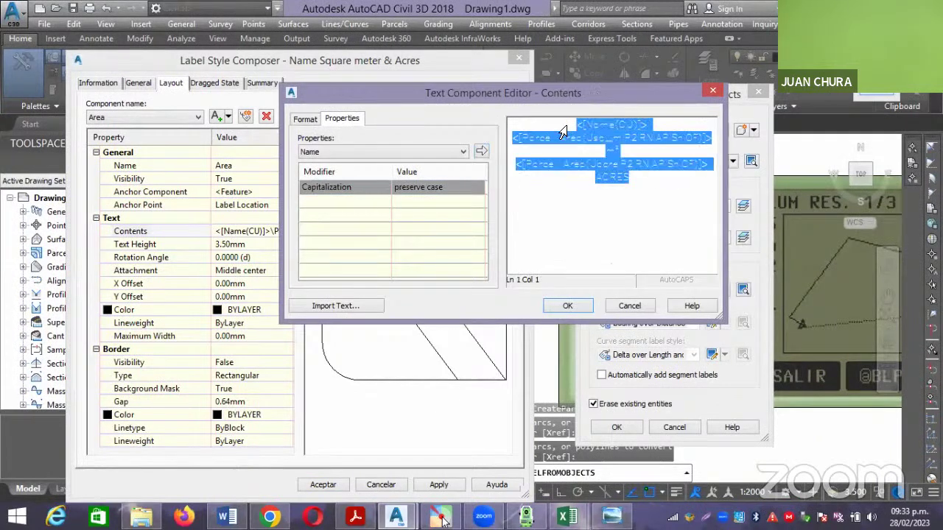
pyautogui.press('Delete')
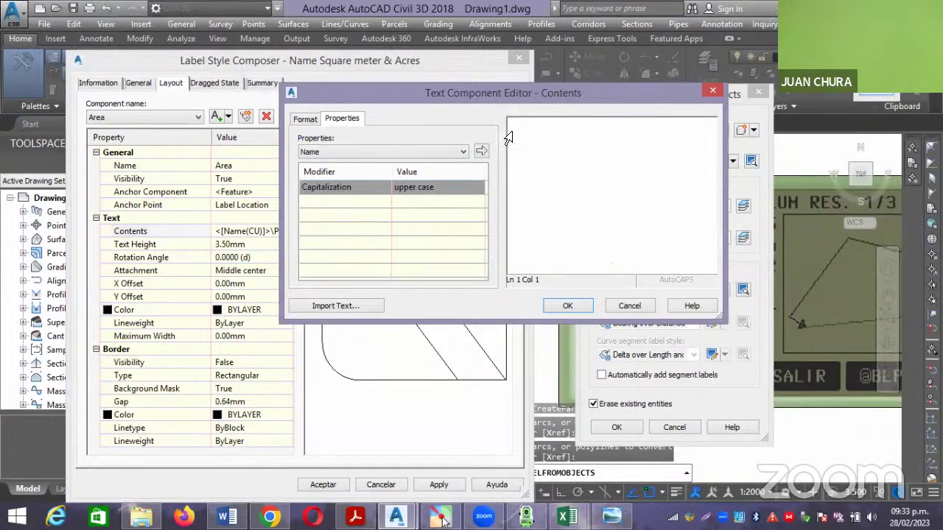
# Insert the Parcel Area field at 0.001 precision followed by 'm2'.
pyautogui.click(463, 150)
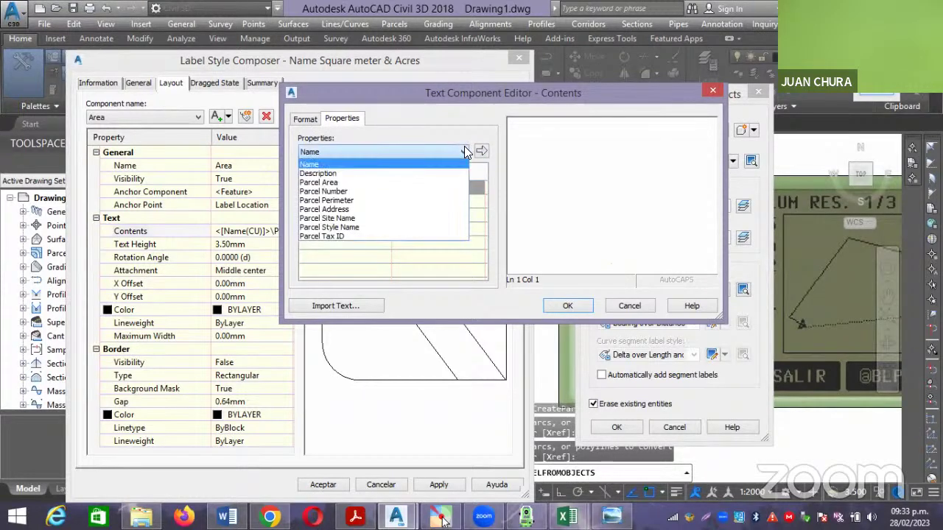
pyautogui.click(366, 181)
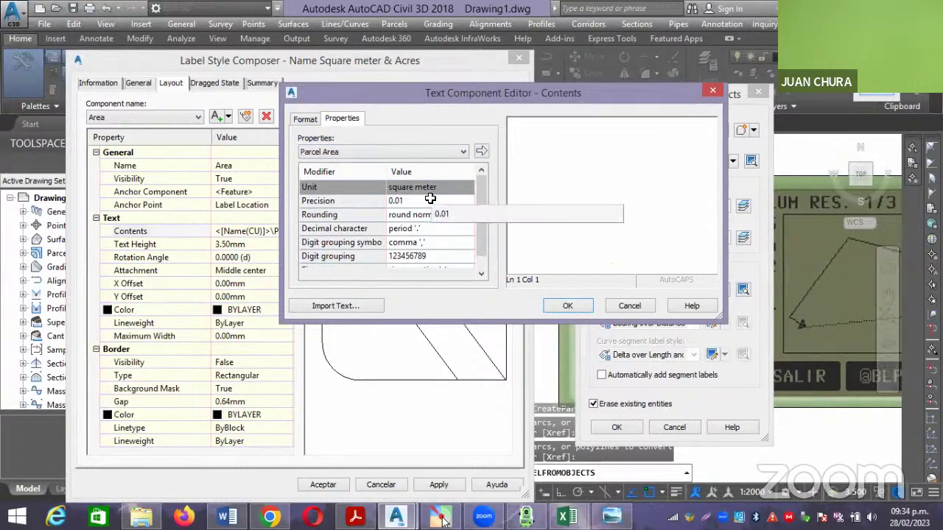
pyautogui.click(440, 200)
pyautogui.click(442, 201)
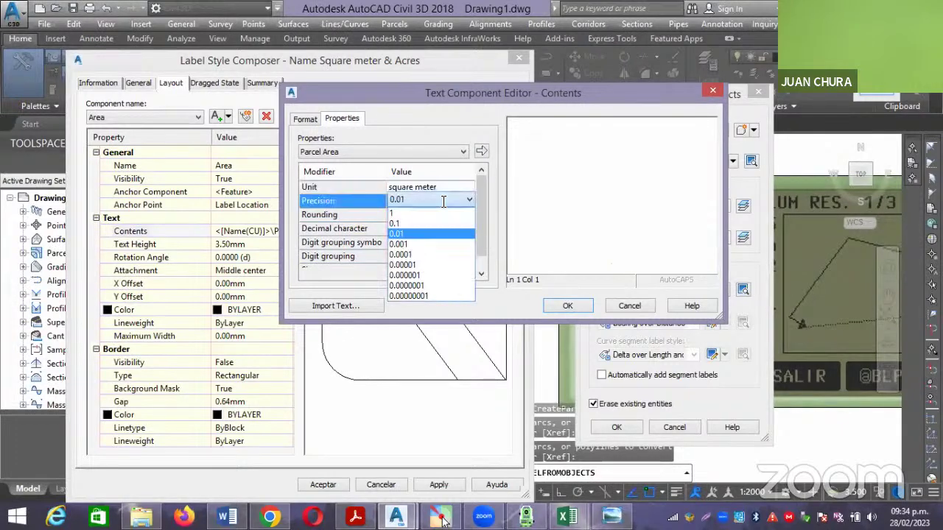
pyautogui.click(427, 221)
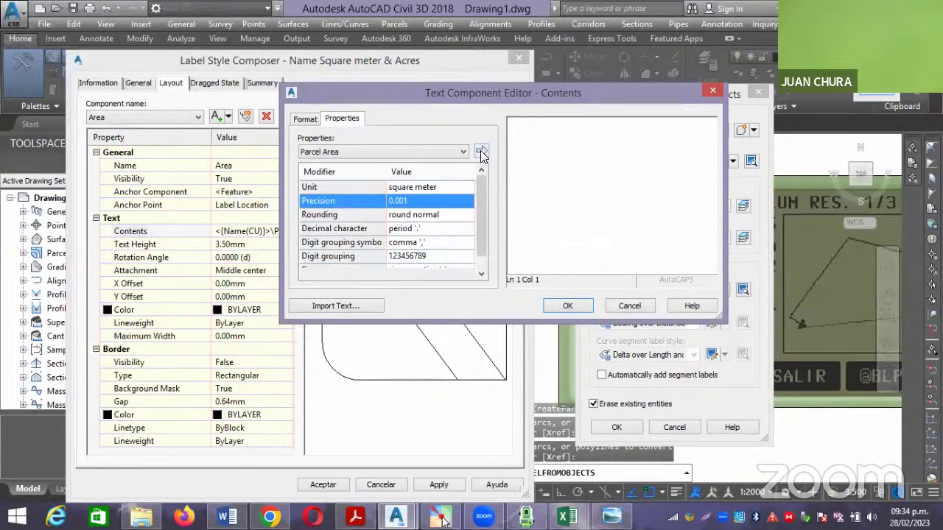
pyautogui.click(481, 152)
pyautogui.click(677, 141)
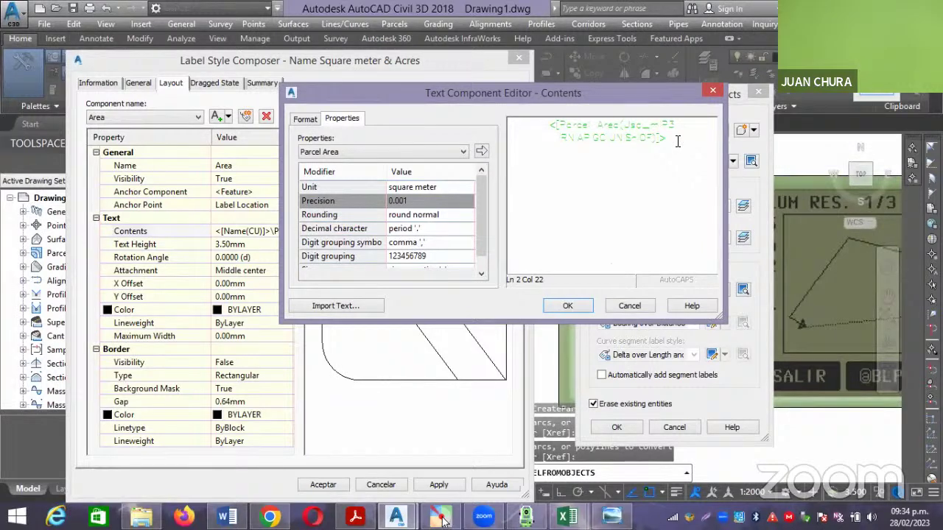
pyautogui.write('m2')
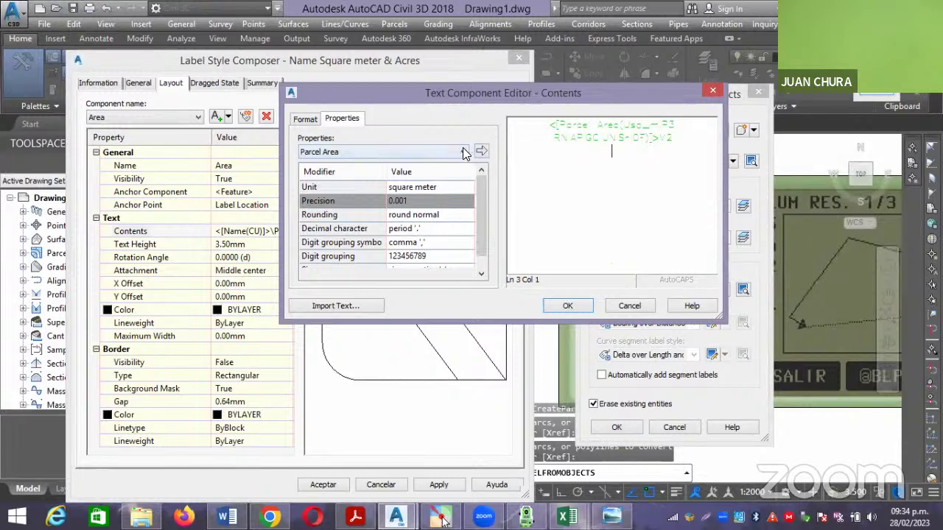
# Add the Parcel Perimeter field followed by 'm' beneath the area.
pyautogui.click(463, 152)
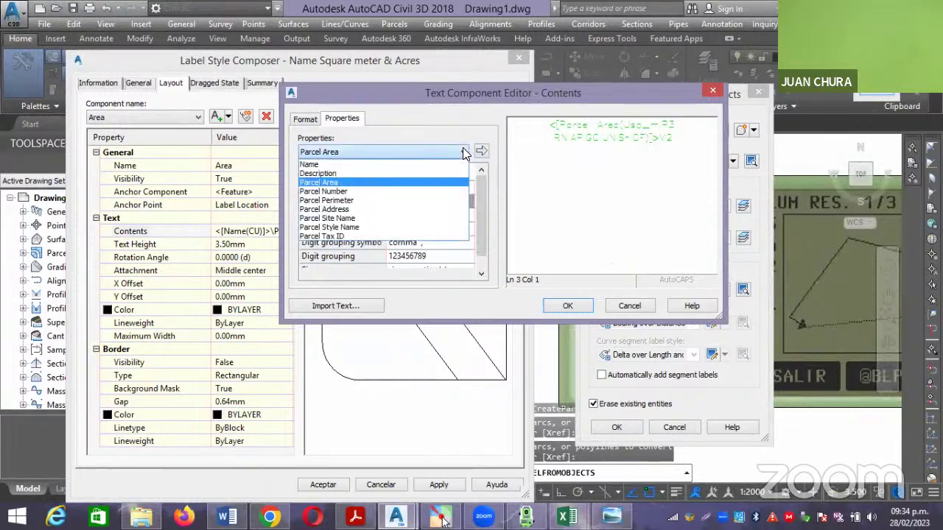
pyautogui.click(360, 199)
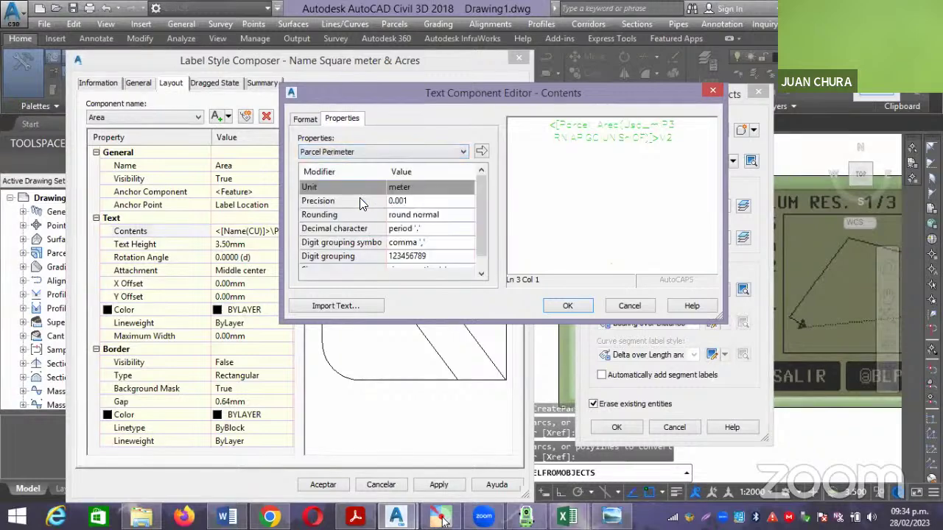
pyautogui.click(481, 152)
pyautogui.click(676, 166)
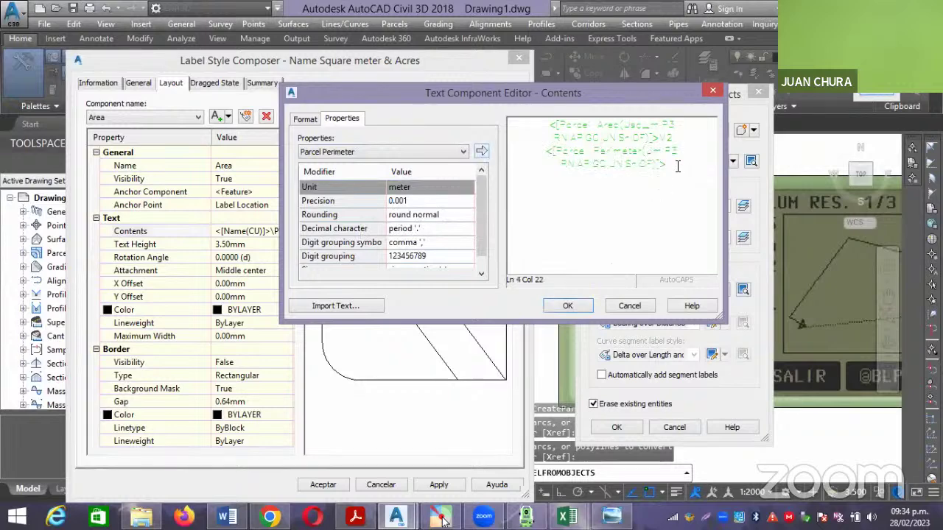
pyautogui.write('m')
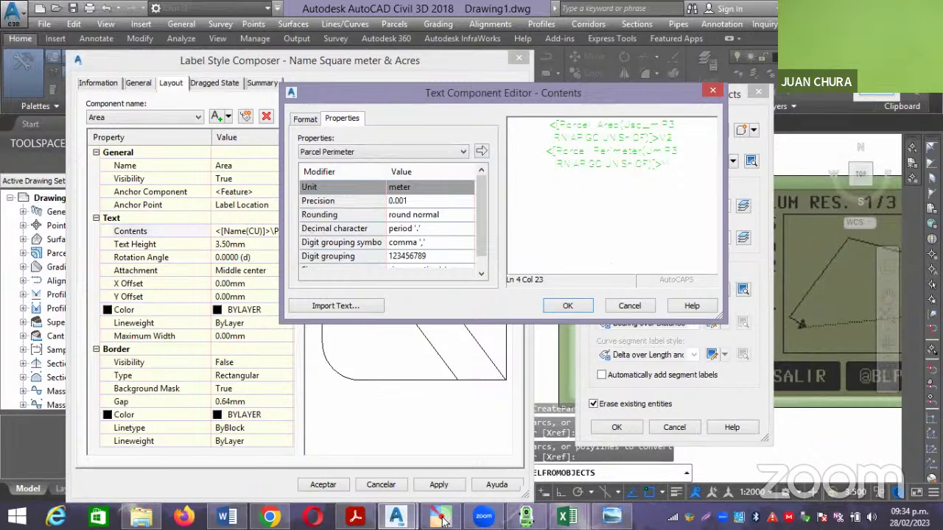
pyautogui.moveTo(688, 168); pyautogui.dragTo(508, 122)
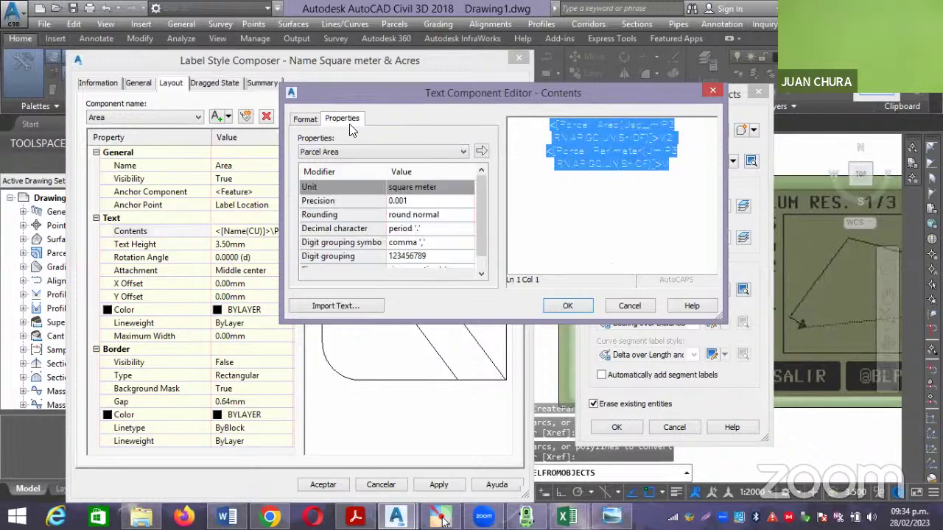
# Set all the area label text colour to Blue and confirm the label contents.
pyautogui.click(306, 120)
pyautogui.click(339, 235)
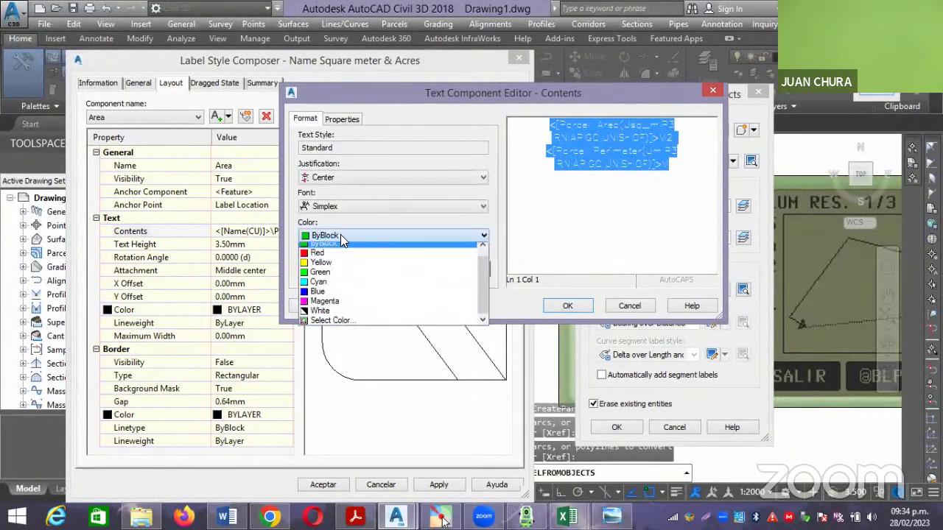
pyautogui.click(338, 296)
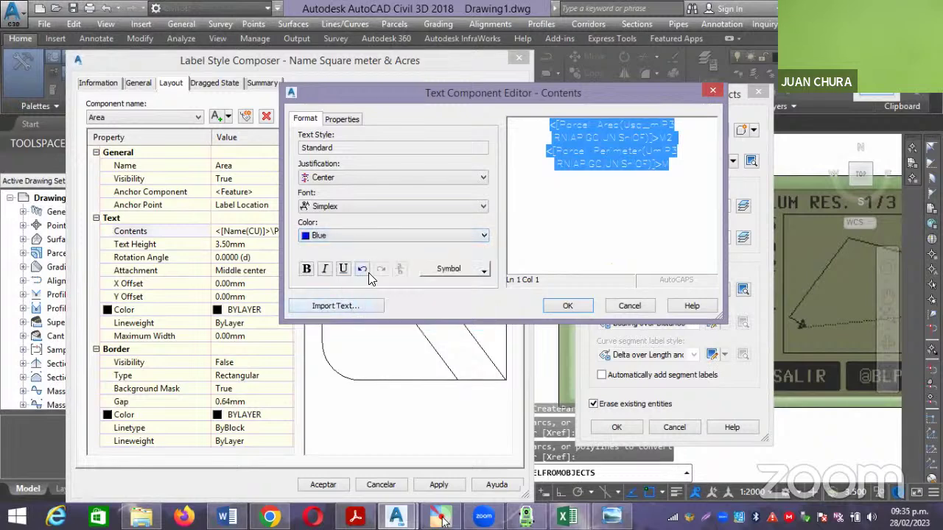
pyautogui.click(569, 305)
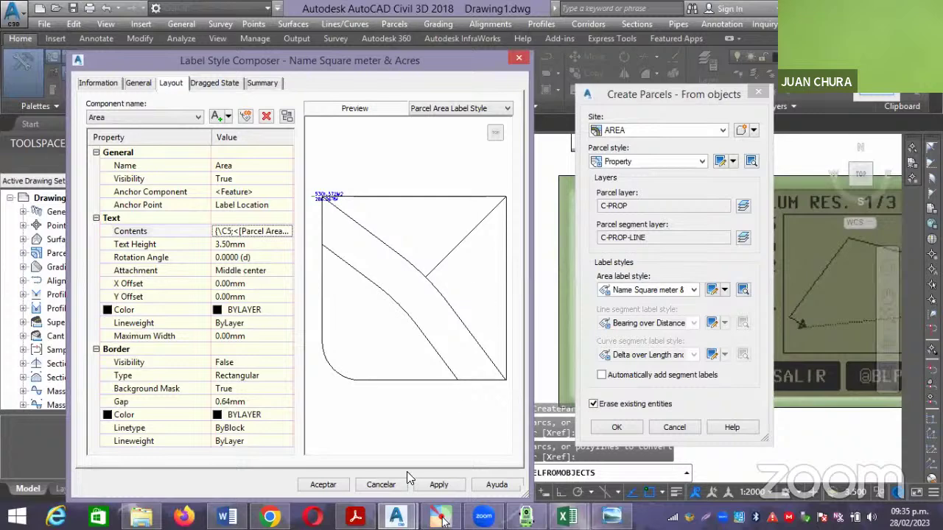
# Close the label style composer, enable Automatically add segment labels, and create the parcel.
pyautogui.click(318, 485)
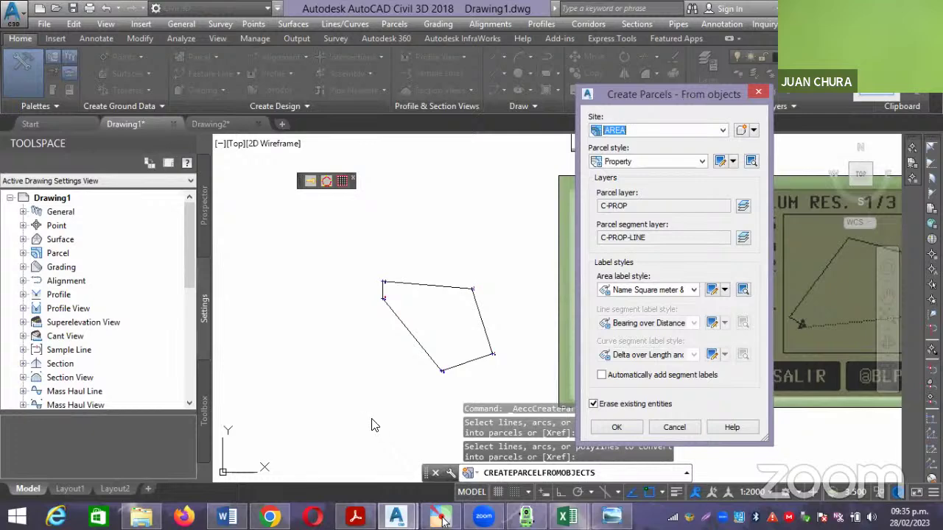
pyautogui.click(608, 376)
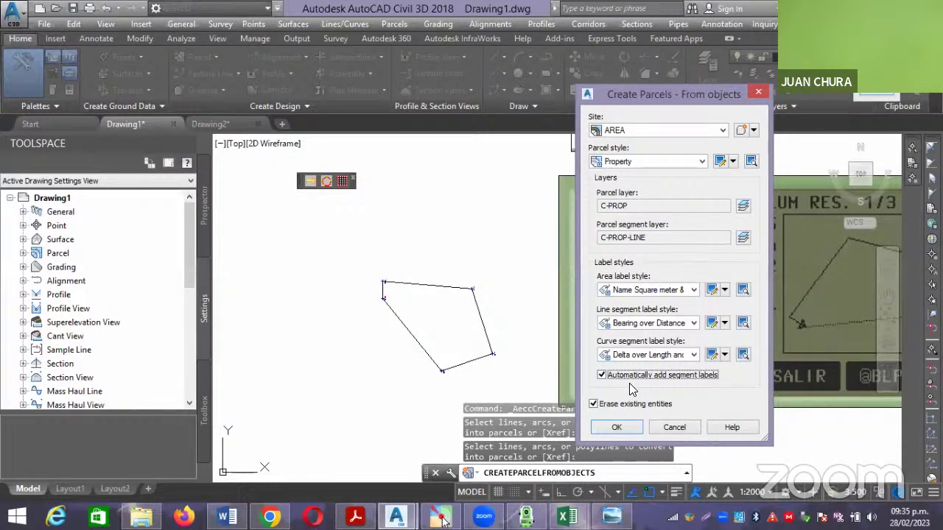
pyautogui.click(629, 427)
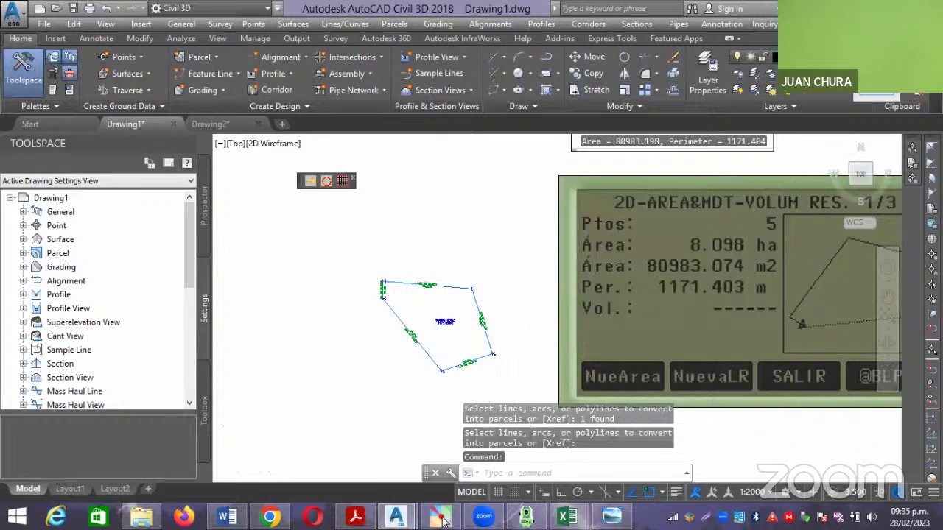
pyautogui.scroll(2, 439, 324)
pyautogui.scroll(6, 440, 324)
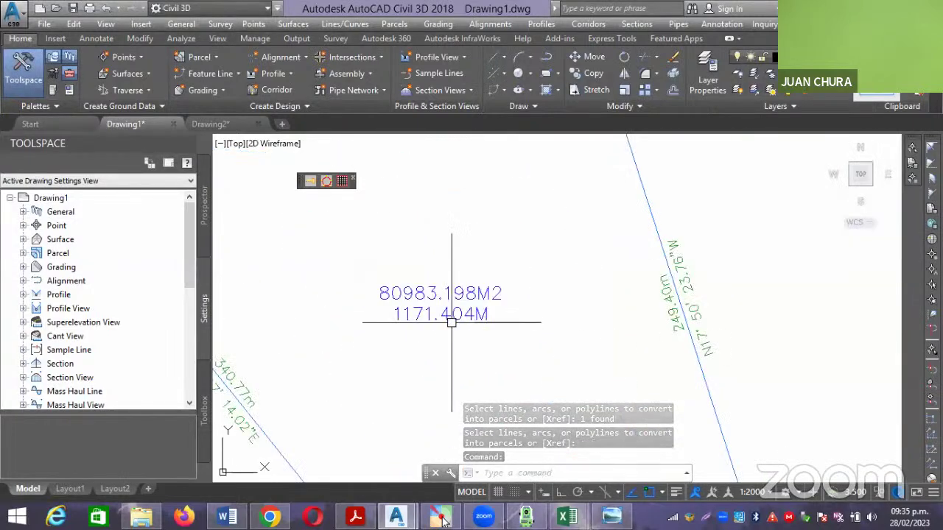
pyautogui.scroll(-5, 423, 304)
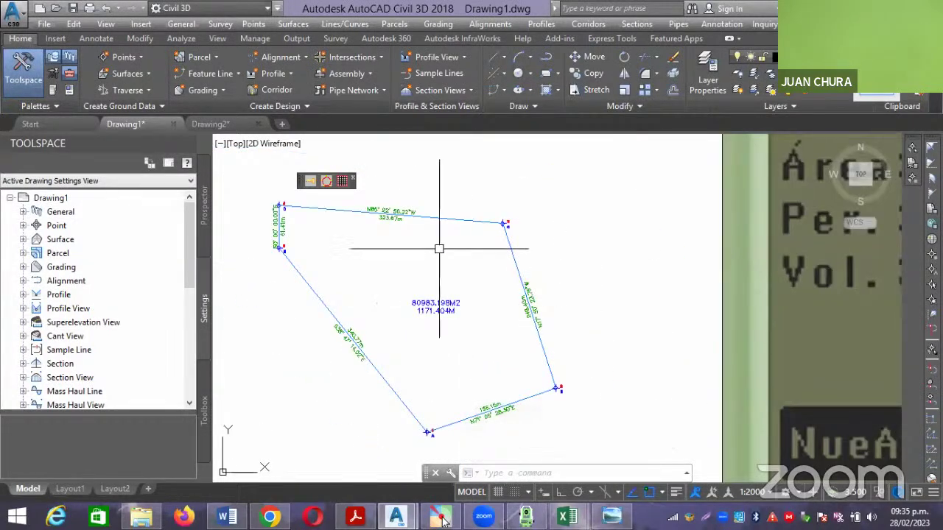
pyautogui.scroll(4, 385, 202)
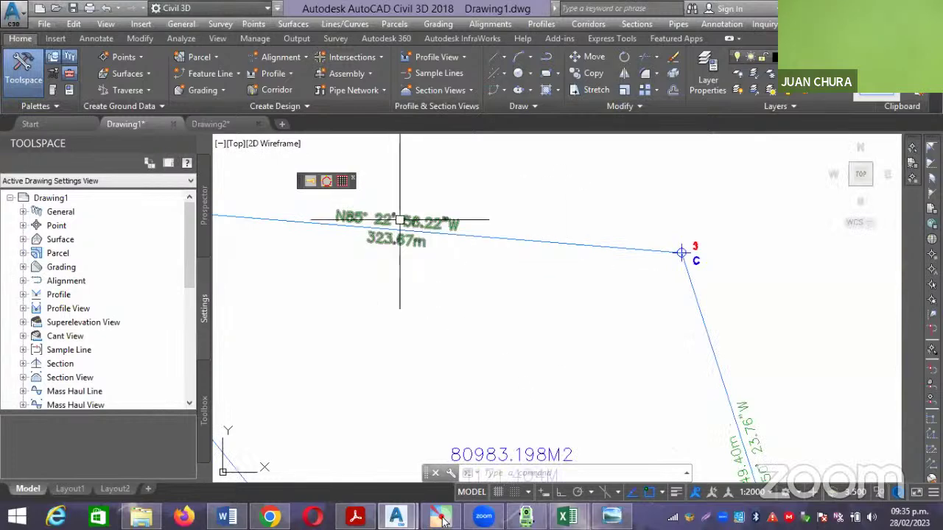
pyautogui.moveTo(419, 266); pyautogui.dragTo(465, 275, button='middle')
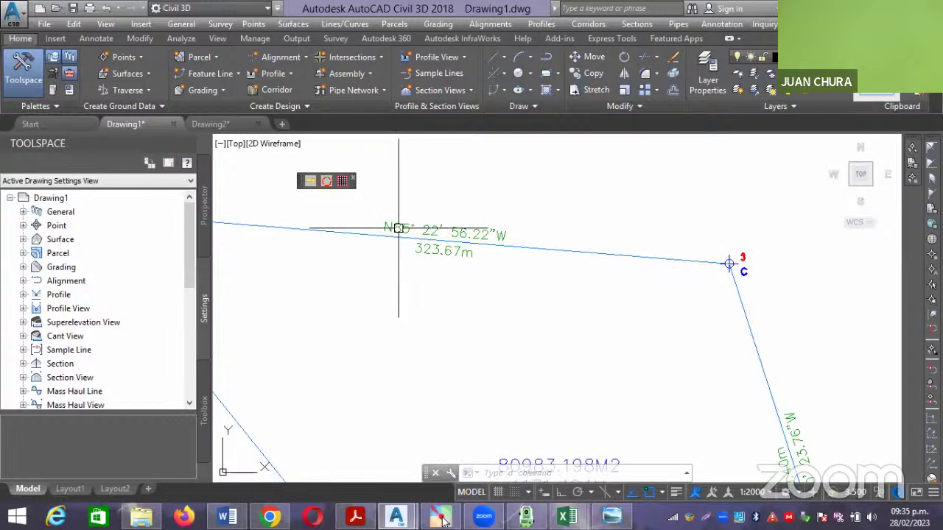
pyautogui.scroll(2, 392, 234)
pyautogui.scroll(-2, 511, 257)
pyautogui.scroll(-5, 511, 257)
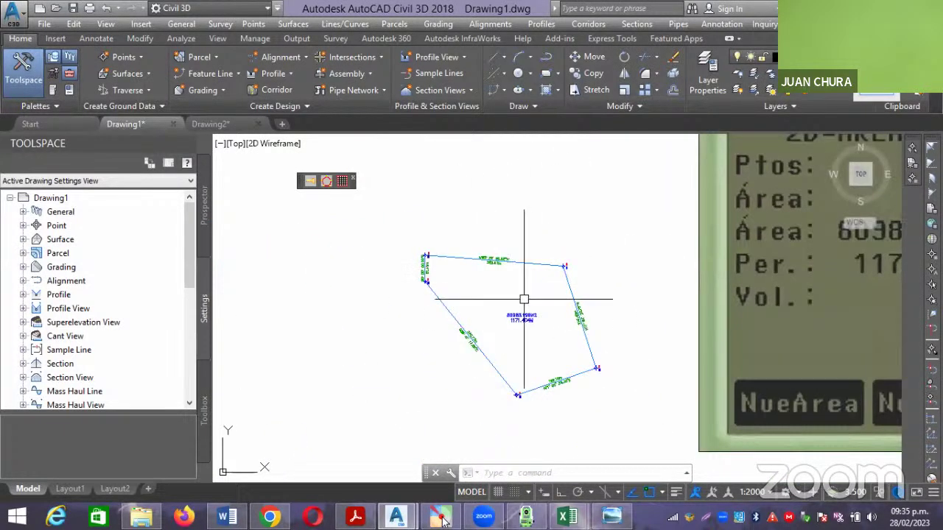
pyautogui.scroll(3, 530, 312)
pyautogui.scroll(2, 527, 302)
pyautogui.scroll(-5, 500, 299)
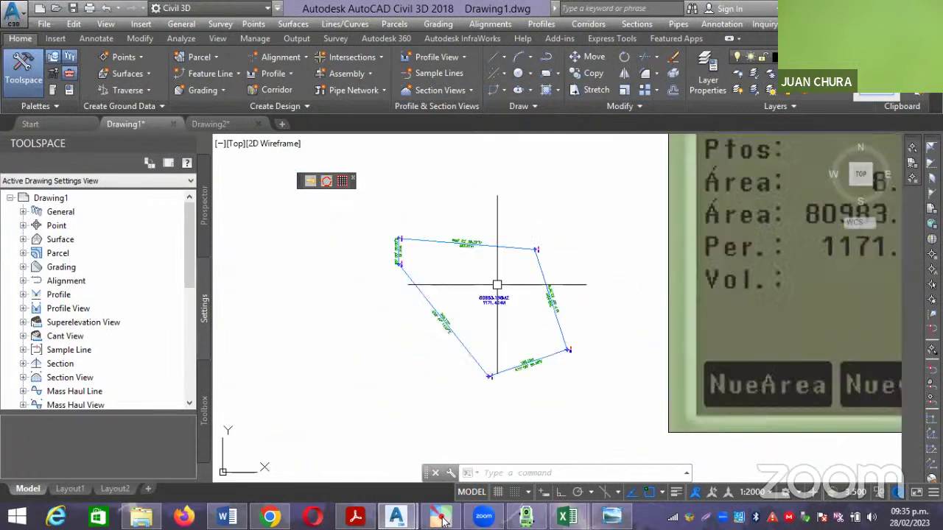
pyautogui.moveTo(612, 327); pyautogui.dragTo(435, 397, button='middle')
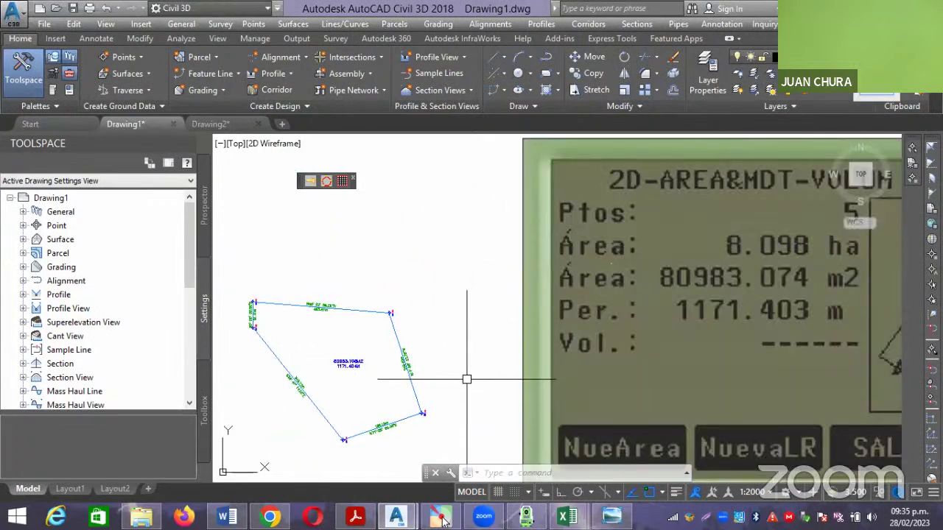
pyautogui.scroll(2, 378, 379)
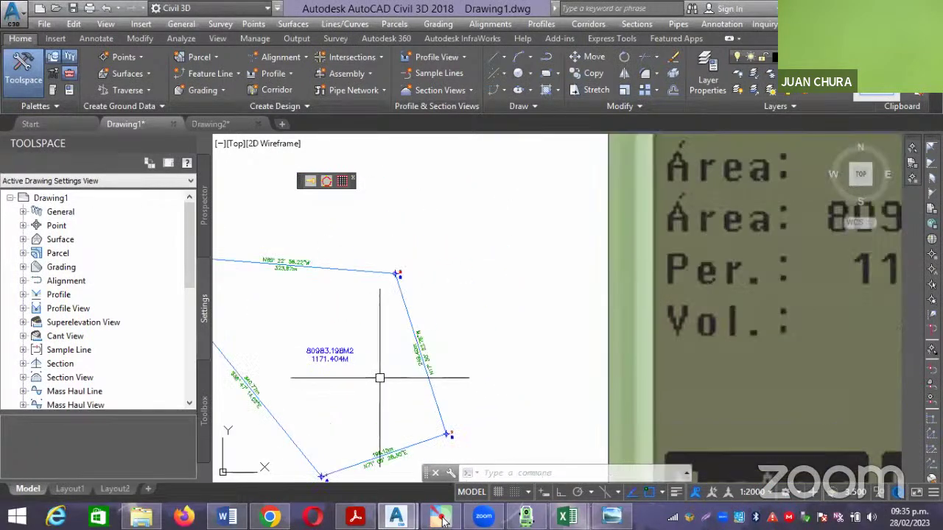
# Scale the calculator image to 0.5 with the SC command.
pyautogui.scroll(-3, 378, 379)
pyautogui.click(400, 337)
pyautogui.click(712, 450)
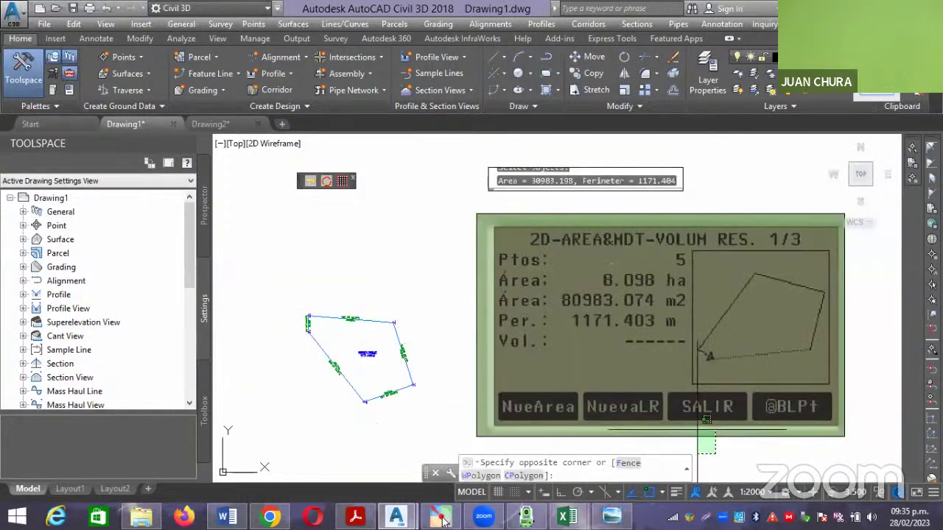
pyautogui.click(705, 420)
pyautogui.write('sc')
pyautogui.press('Return')
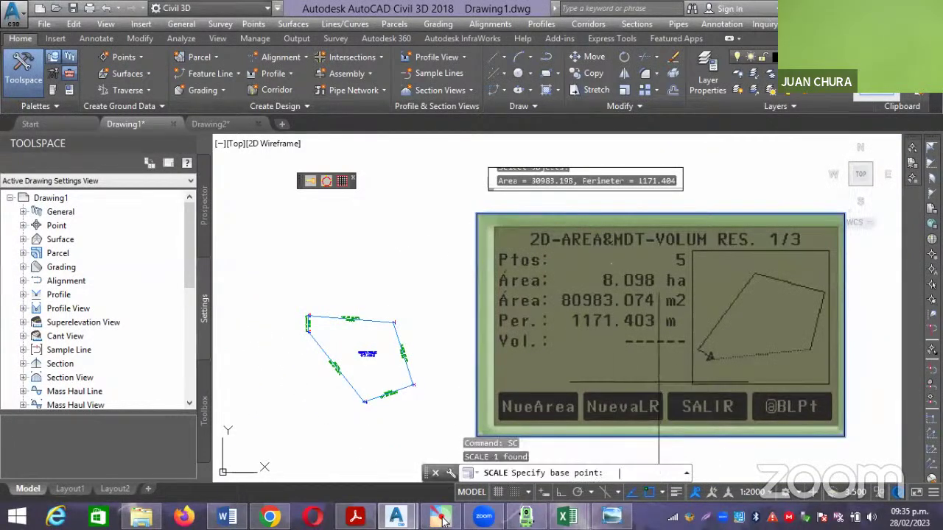
pyautogui.click(633, 360)
pyautogui.write('0')
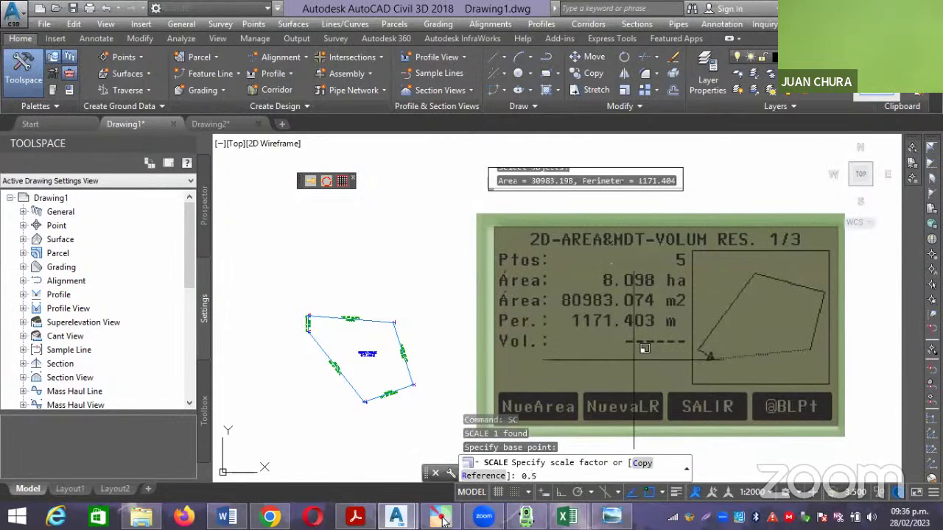
pyautogui.write('.5')
pyautogui.press('Return')
# Move the calculator image beside the parcel and zoom to compare area and perimeter values.
pyautogui.click(731, 414)
pyautogui.click(648, 346)
pyautogui.write('m')
pyautogui.press('Return')
pyautogui.click(595, 340)
pyautogui.scroll(3, 516, 335)
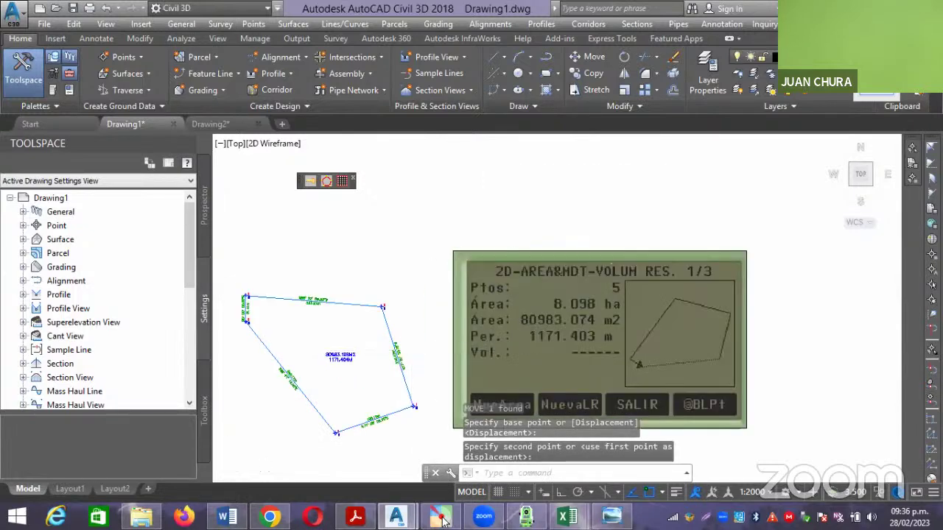
pyautogui.scroll(2, 411, 342)
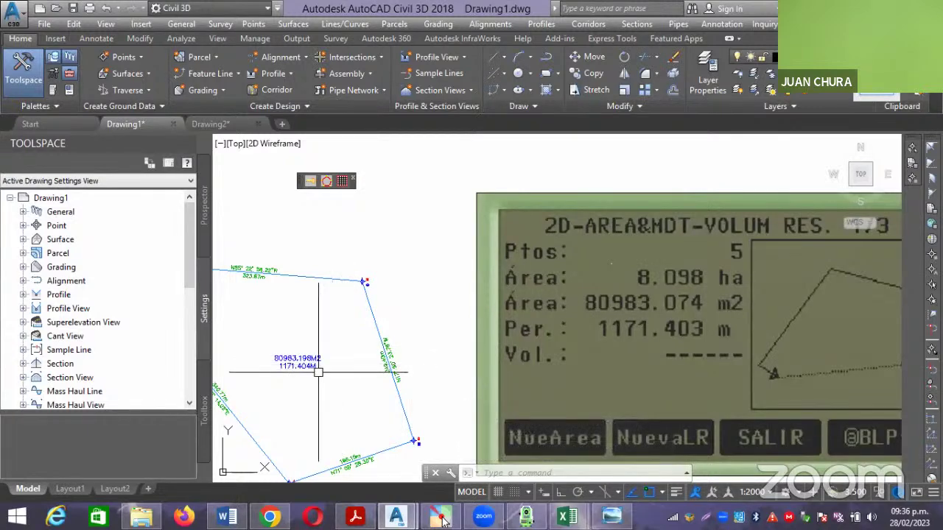
pyautogui.scroll(3, 341, 365)
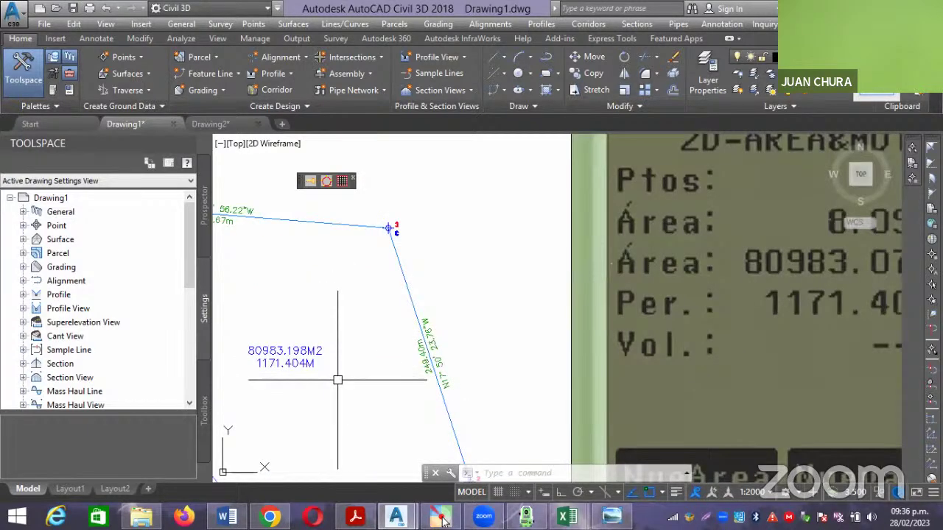
pyautogui.scroll(-2, 337, 380)
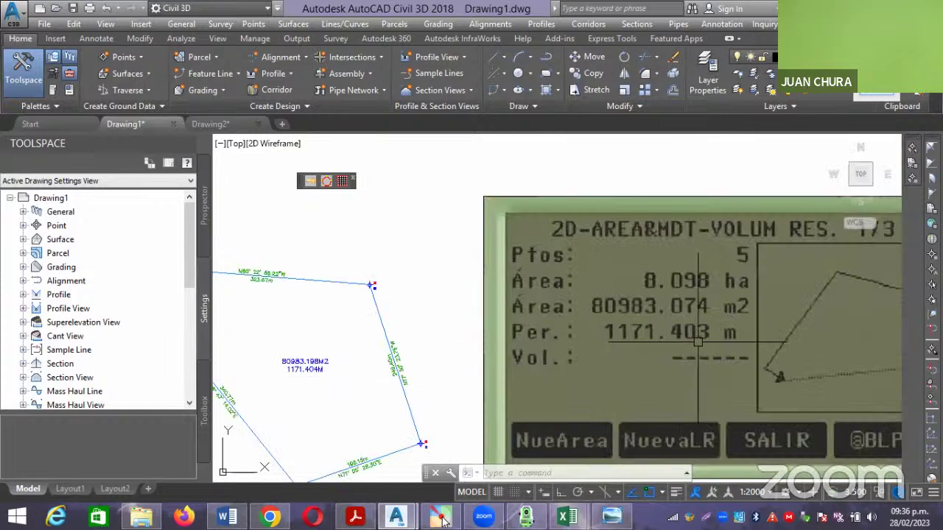
pyautogui.scroll(4, 328, 364)
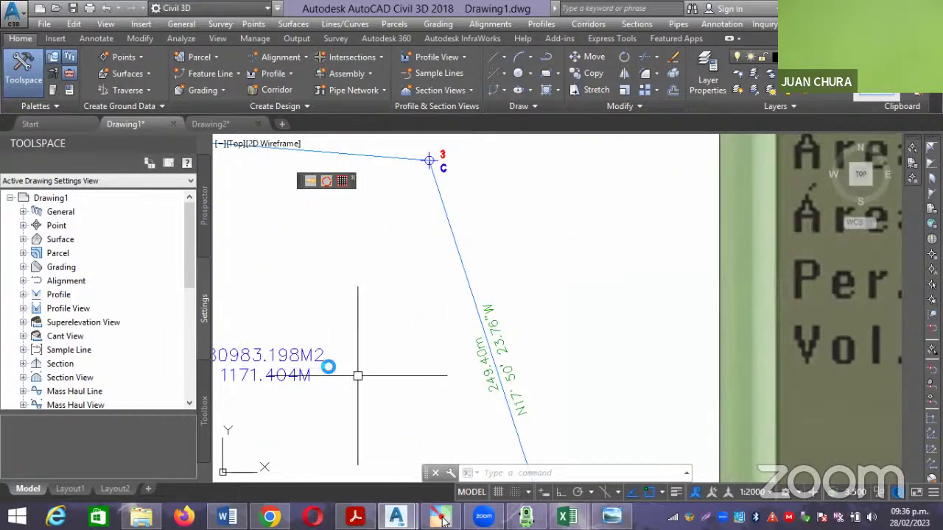
pyautogui.scroll(-2, 357, 376)
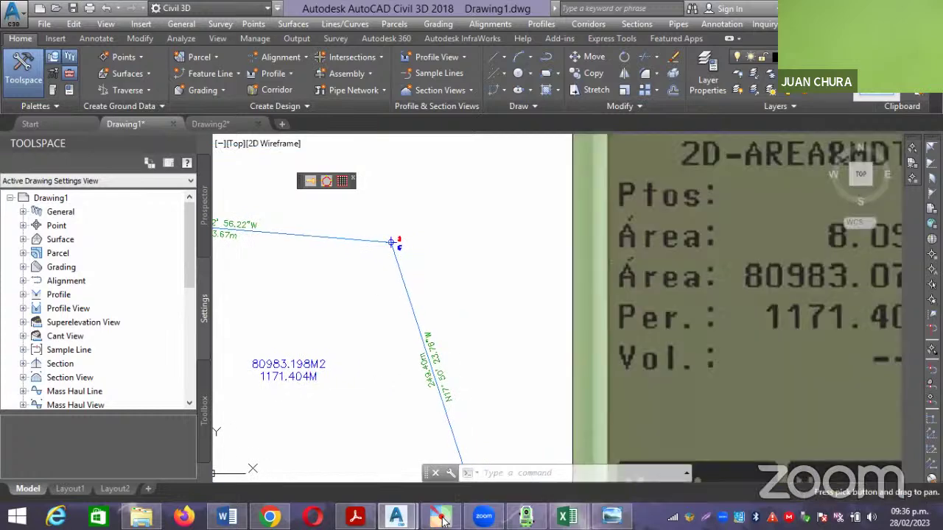
pyautogui.moveTo(376, 385); pyautogui.dragTo(318, 385, button='middle')
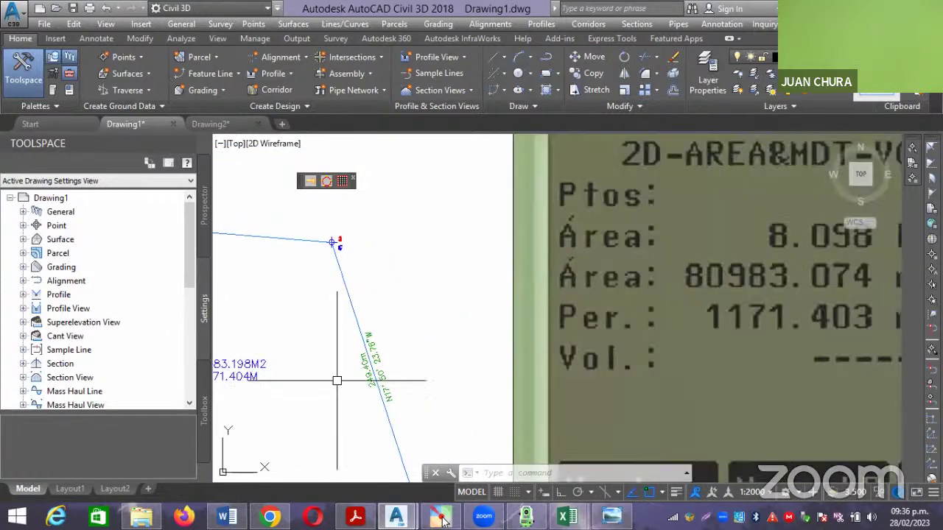
pyautogui.scroll(-2, 377, 368)
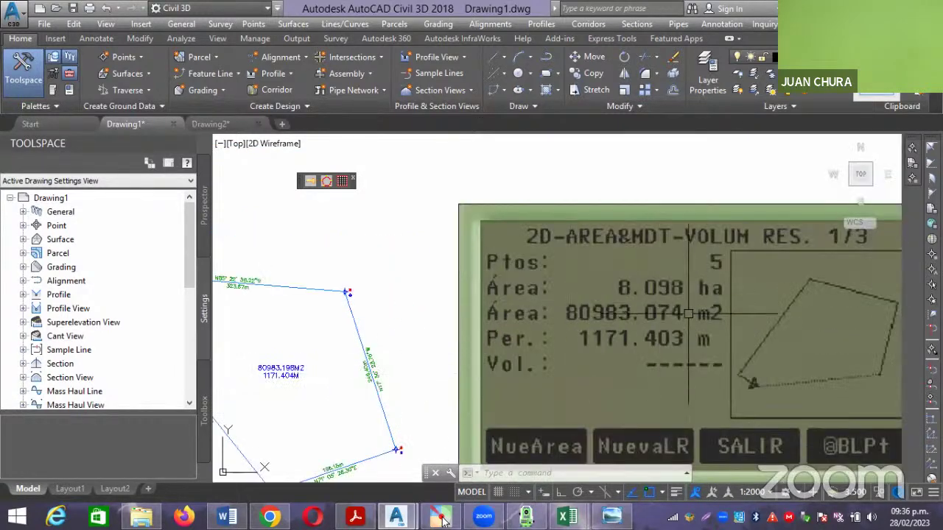
pyautogui.scroll(-4, 700, 302)
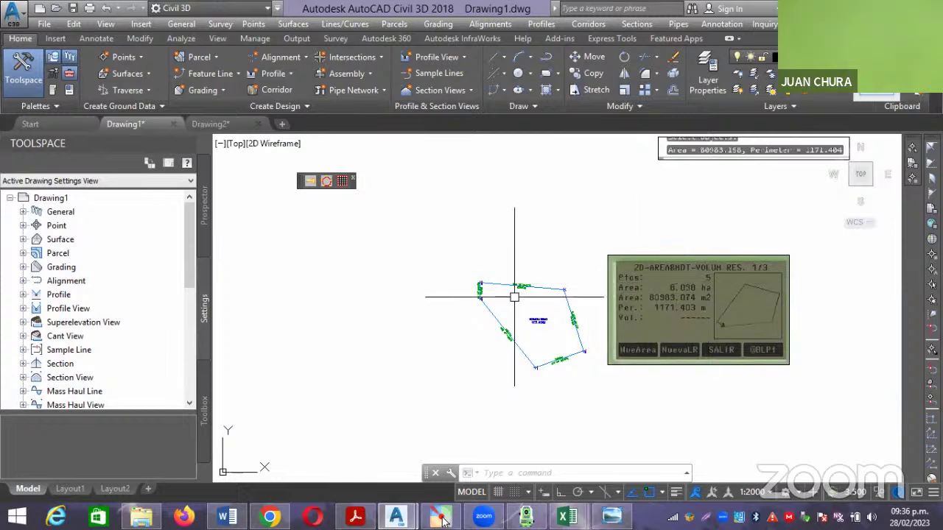
pyautogui.scroll(5, 515, 294)
pyautogui.scroll(4, 431, 254)
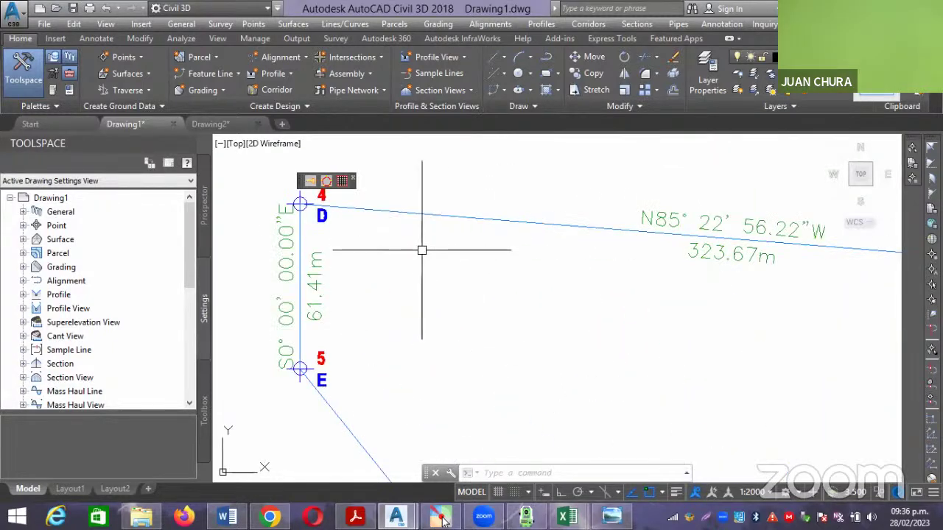
pyautogui.scroll(-6, 422, 251)
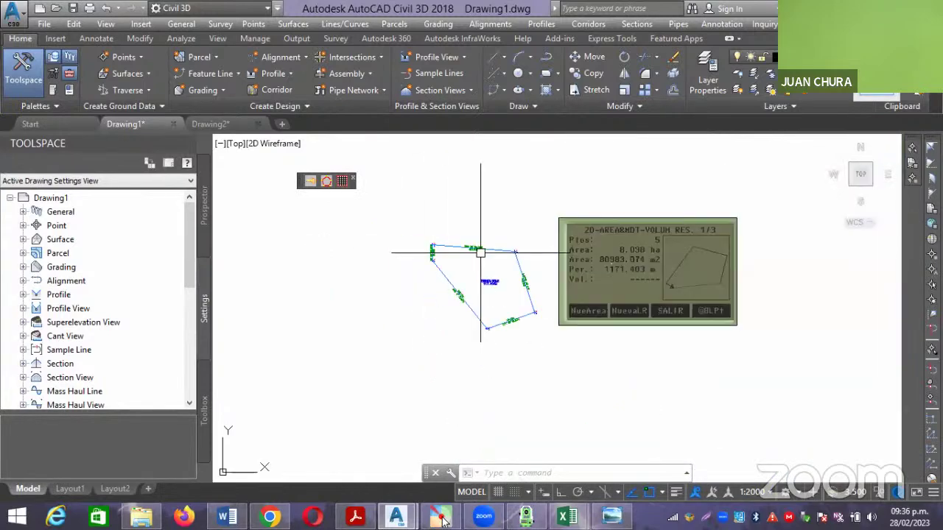
pyautogui.scroll(7, 635, 263)
pyautogui.scroll(-3, 634, 263)
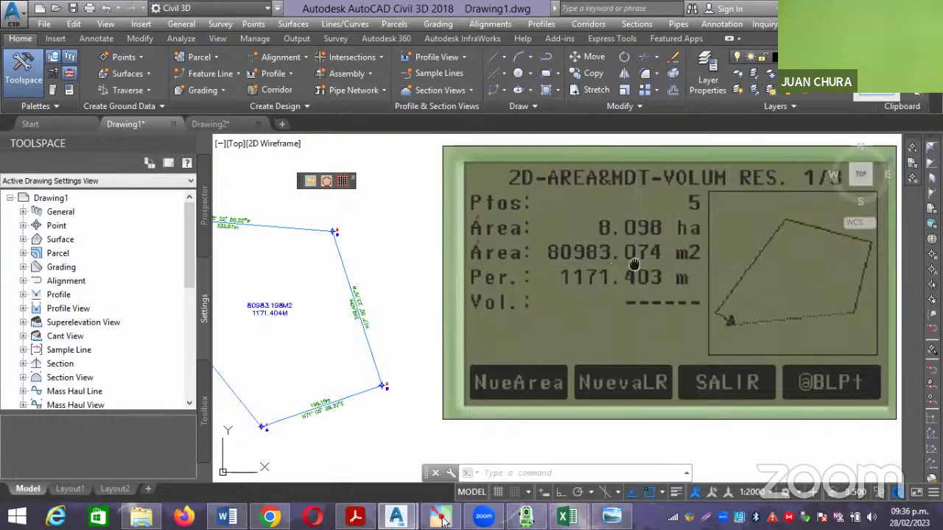
pyautogui.scroll(-4, 634, 264)
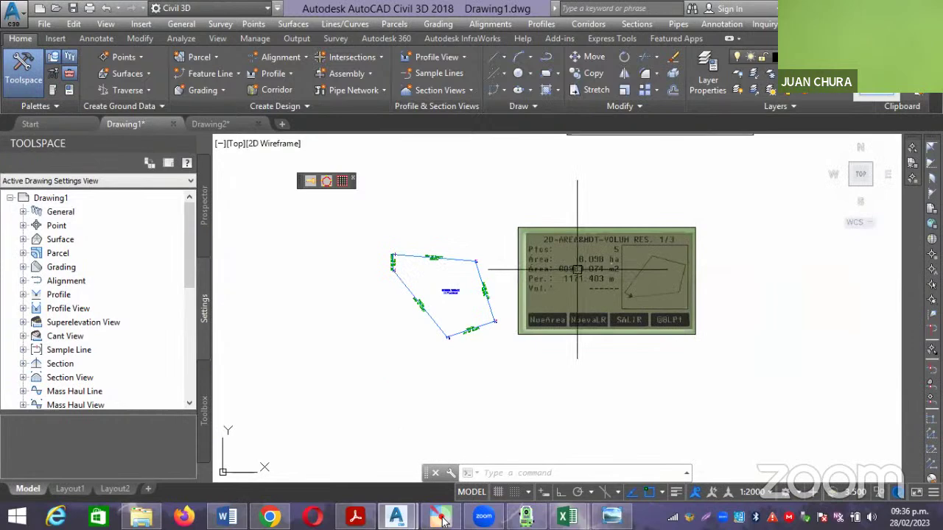
pyautogui.scroll(5, 577, 269)
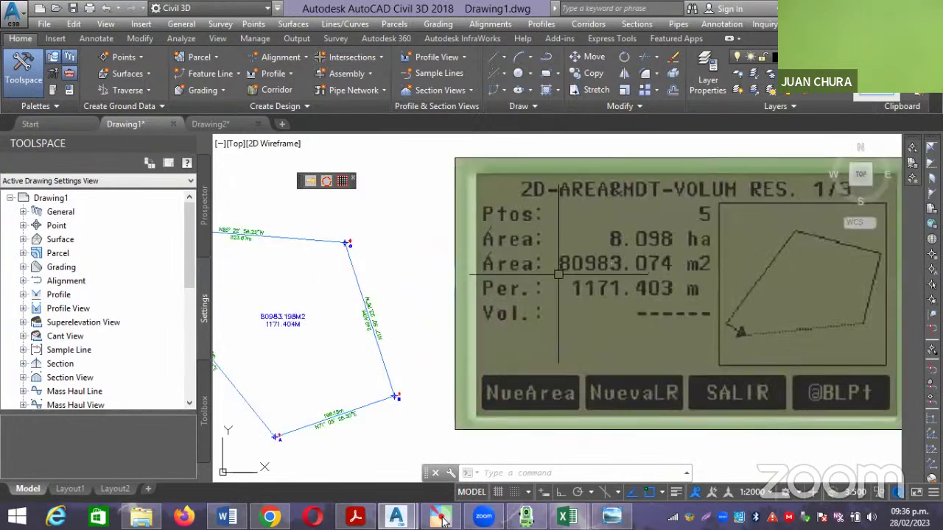
pyautogui.scroll(-2, 558, 274)
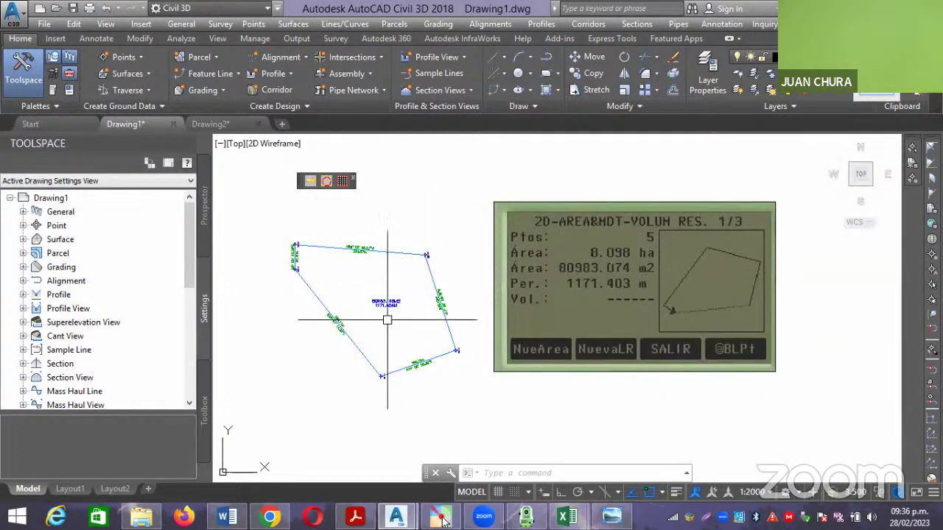
# Open PRACTICA 2 DISTANCIA ENTRE PUNTOS Y AZIMUT.docx from the 5 ESTACION TOTAL CON CIVIL 3D\2 CLASE 28-02-2023 folder.
pyautogui.click(141, 517)
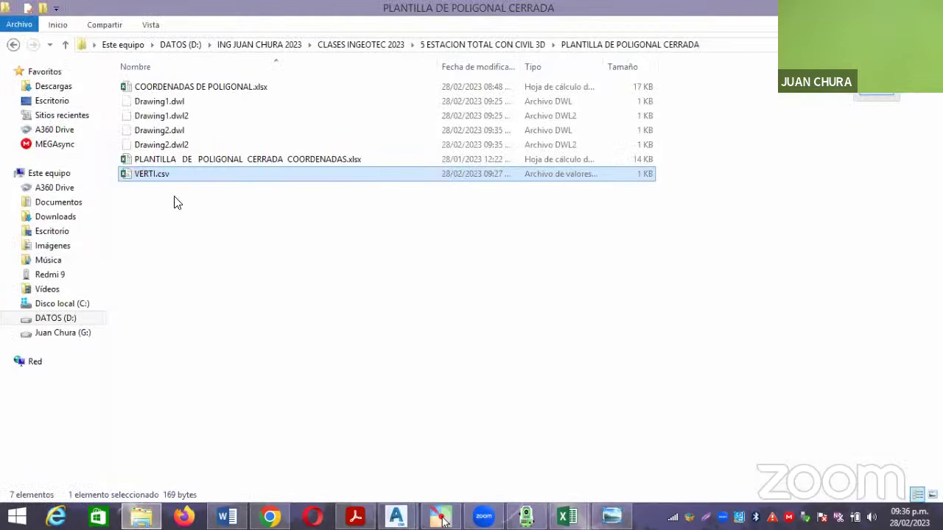
pyautogui.click(13, 46)
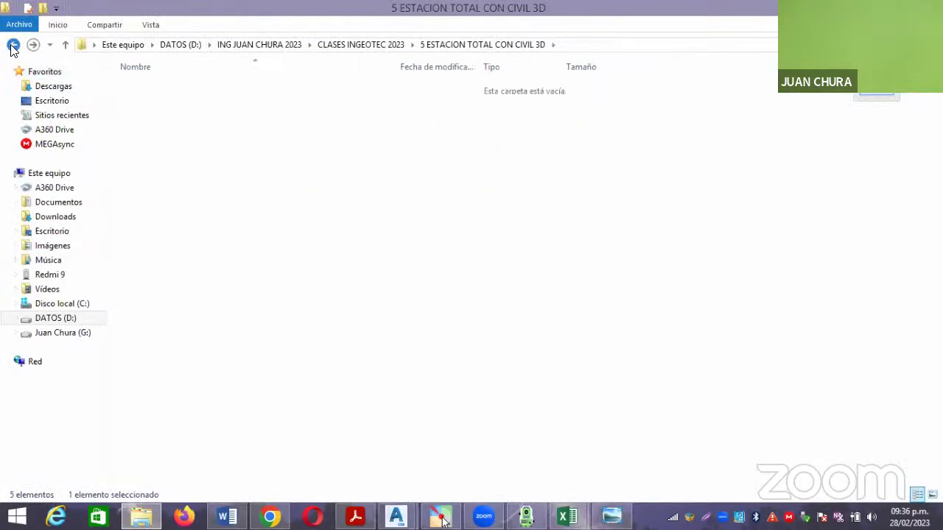
pyautogui.click(12, 45)
pyautogui.doubleClick(199, 144)
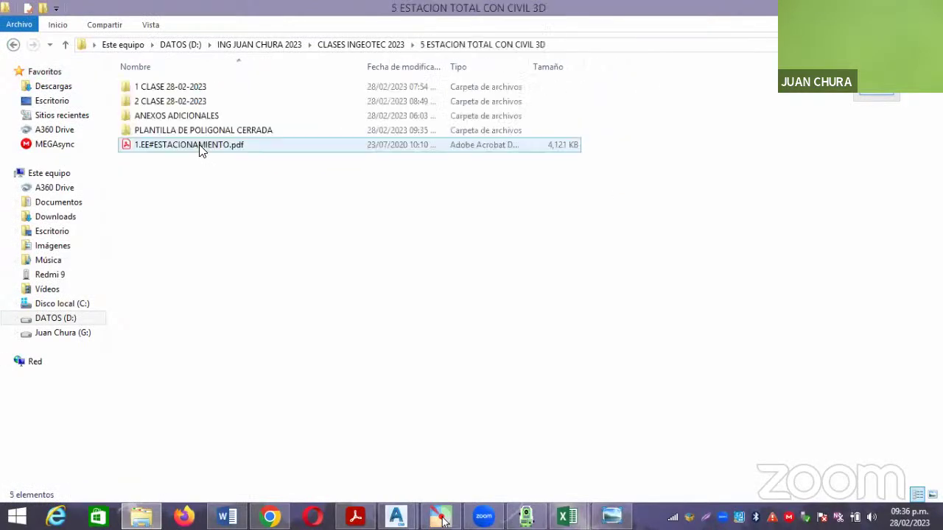
pyautogui.doubleClick(194, 101)
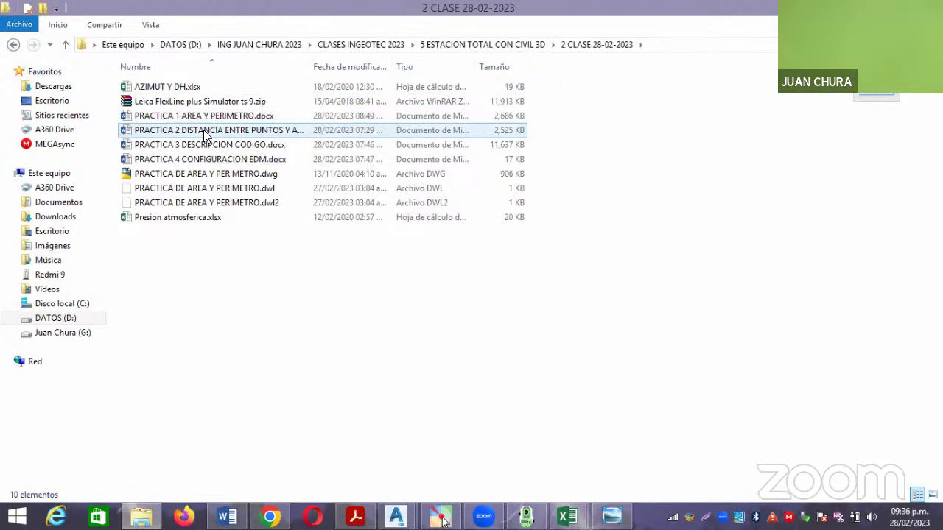
pyautogui.doubleClick(205, 136)
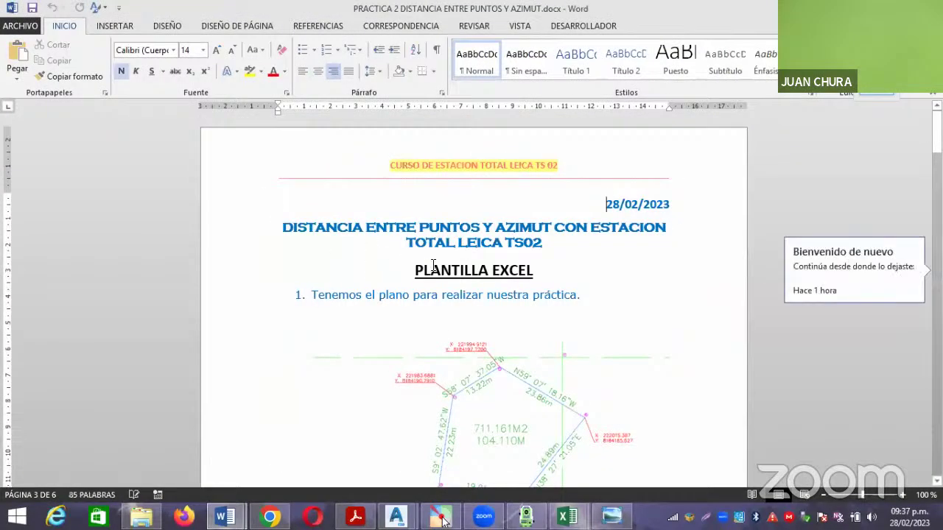
# Dismiss Word's welcome-back notice, view the PRACTICA 1 AREA Y PERIMETRO document, then return to Drawing1.
pyautogui.click(550, 266)
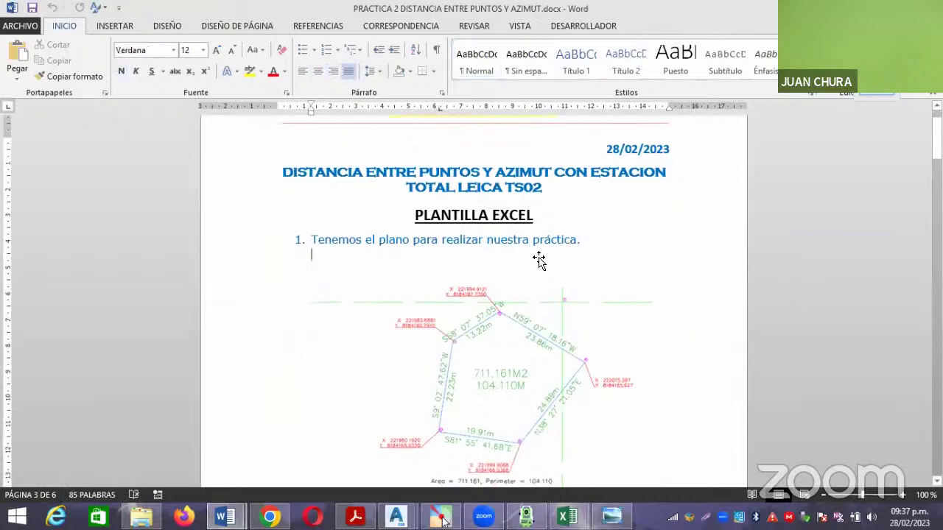
pyautogui.scroll(-2, 548, 267)
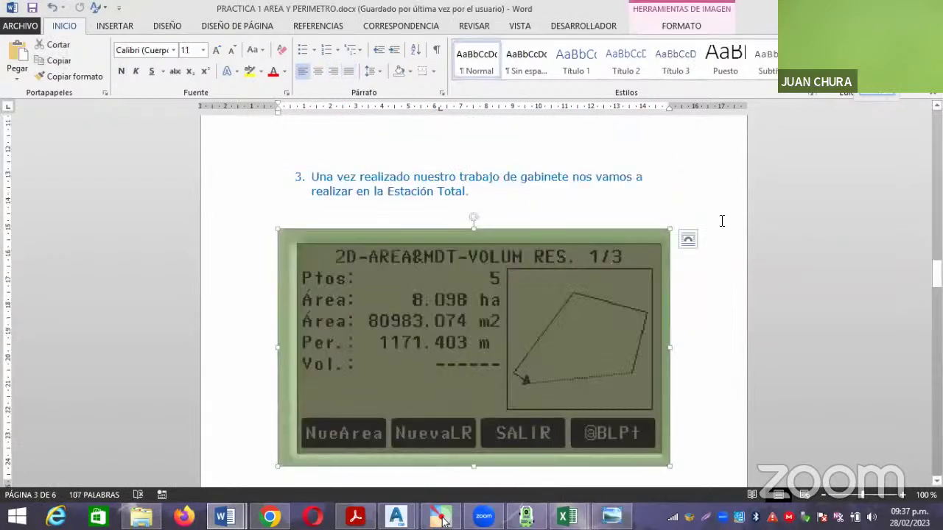
pyautogui.click(722, 219)
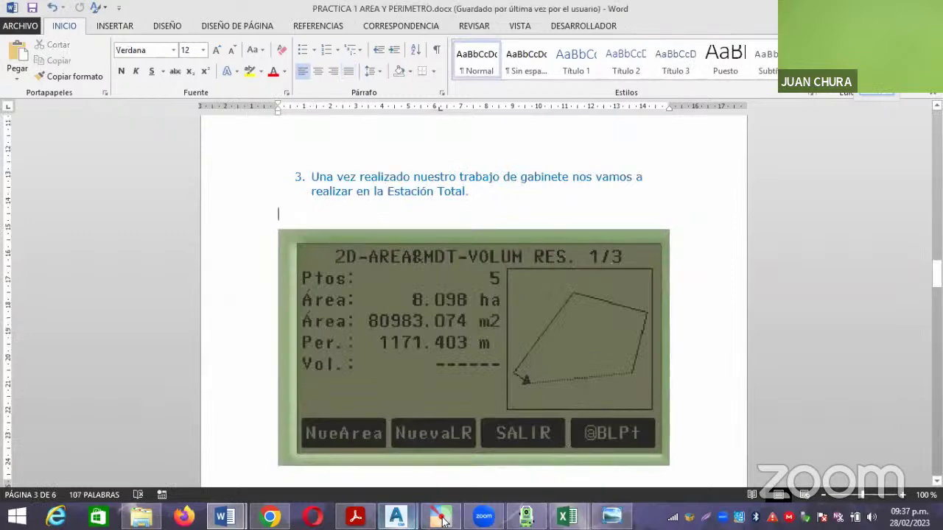
pyautogui.moveTo(397, 516)
pyautogui.click(339, 451)
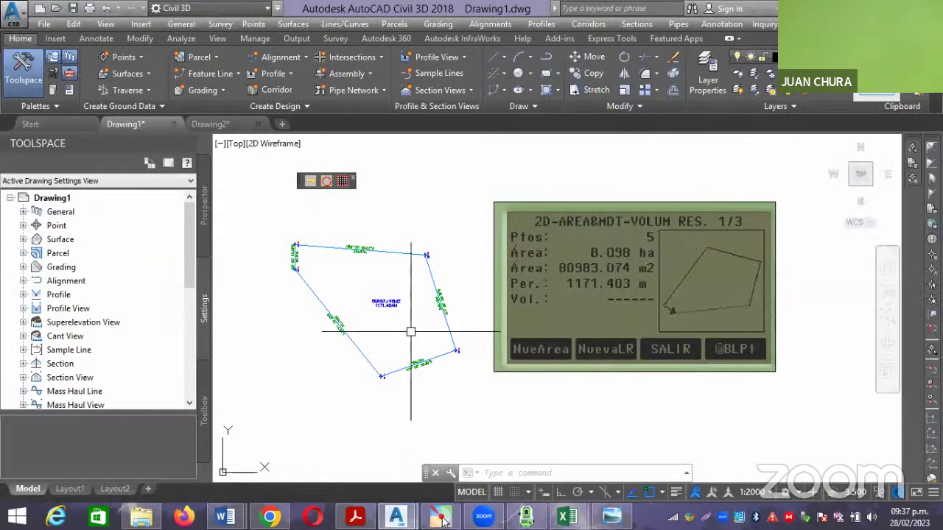
pyautogui.scroll(2, 346, 250)
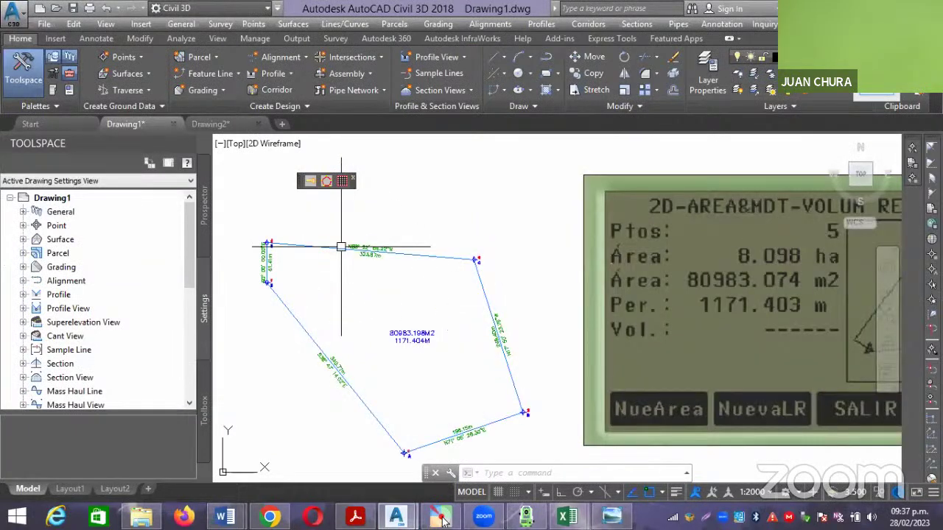
pyautogui.scroll(-2, 366, 295)
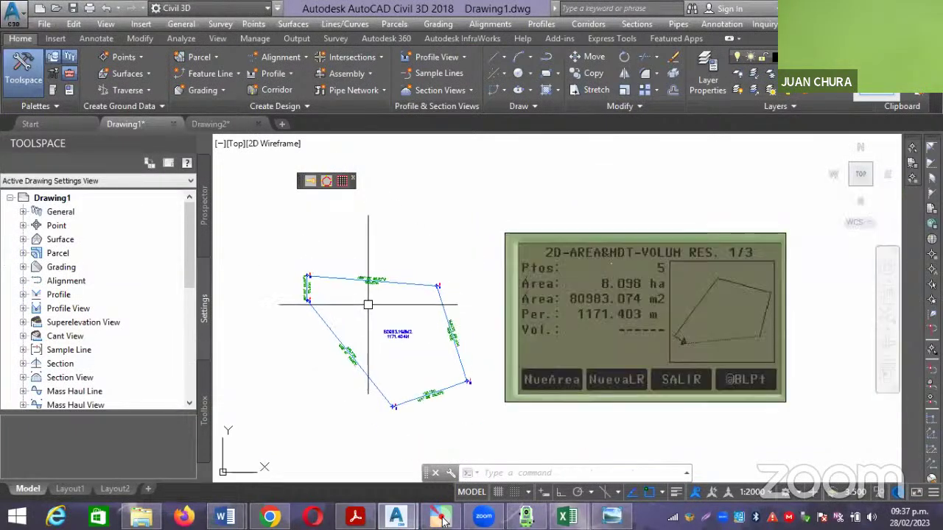
pyautogui.scroll(2, 354, 280)
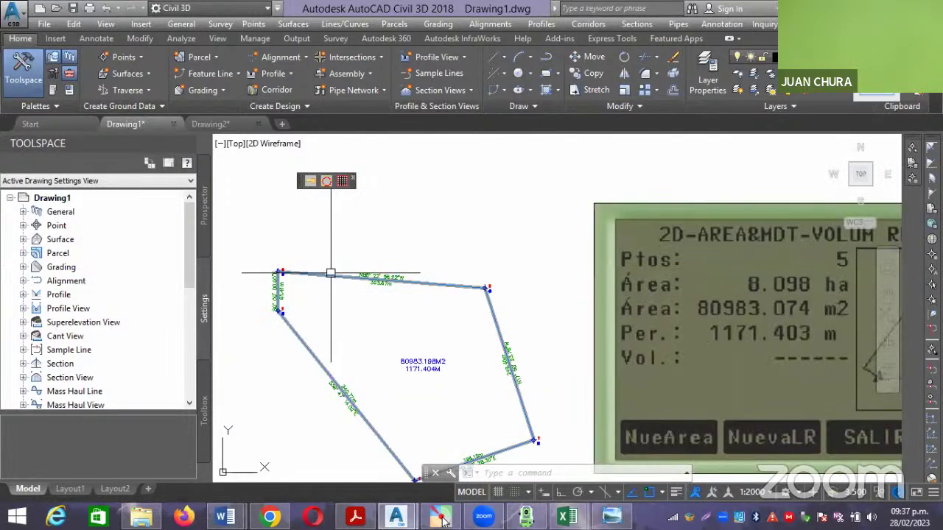
pyautogui.scroll(4, 327, 271)
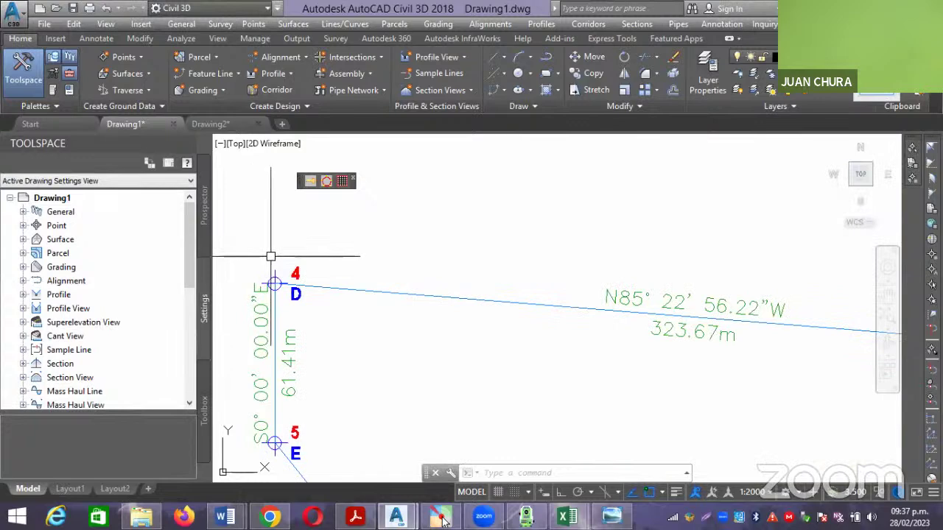
pyautogui.scroll(-2, 268, 257)
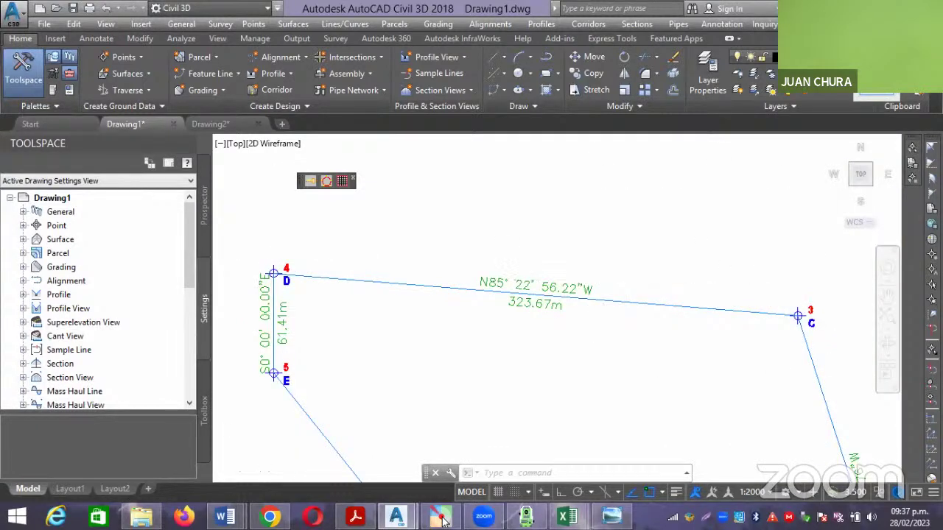
pyautogui.scroll(-3, 602, 275)
pyautogui.moveTo(594, 309); pyautogui.dragTo(535, 312, button='middle')
pyautogui.scroll(6, 535, 312)
pyautogui.scroll(2, 435, 304)
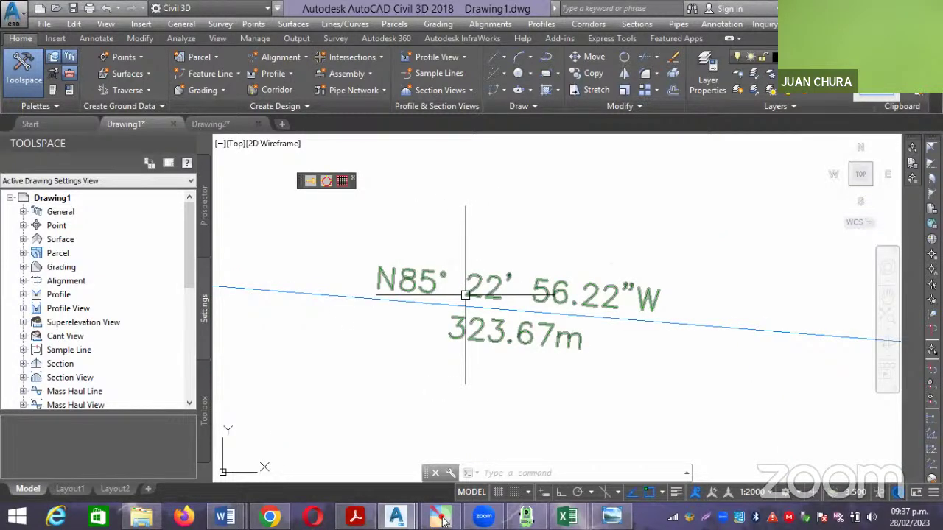
pyautogui.scroll(-3, 466, 295)
pyautogui.scroll(2, 484, 270)
pyautogui.scroll(2, 479, 295)
pyautogui.scroll(-5, 478, 295)
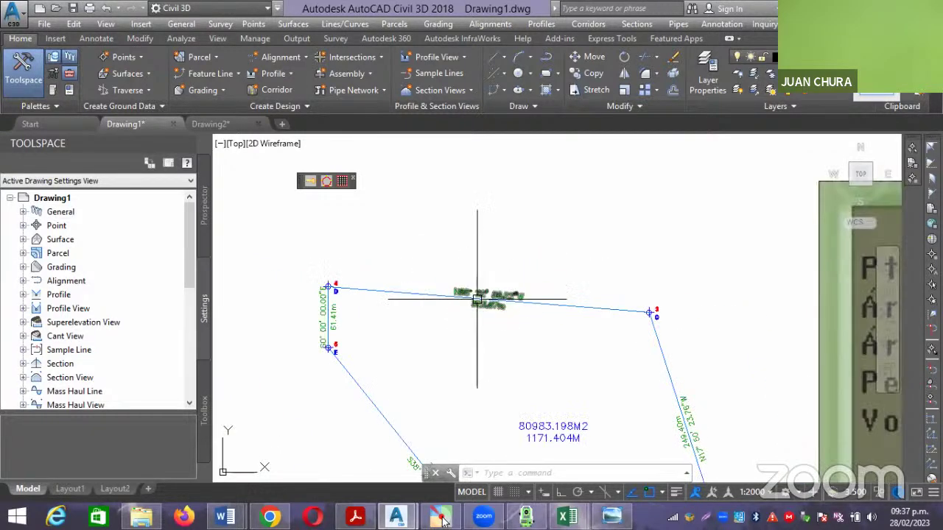
pyautogui.scroll(-3, 477, 299)
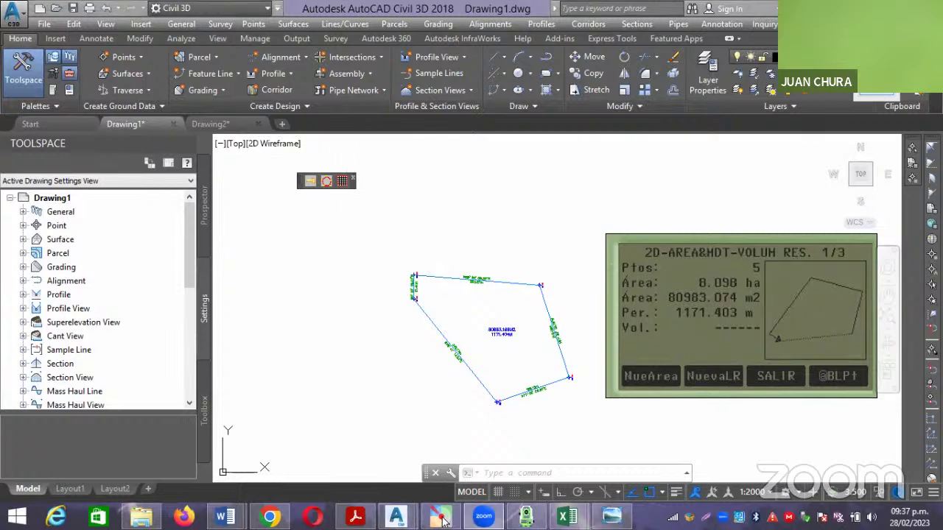
pyautogui.moveTo(511, 234); pyautogui.dragTo(477, 234, button='middle')
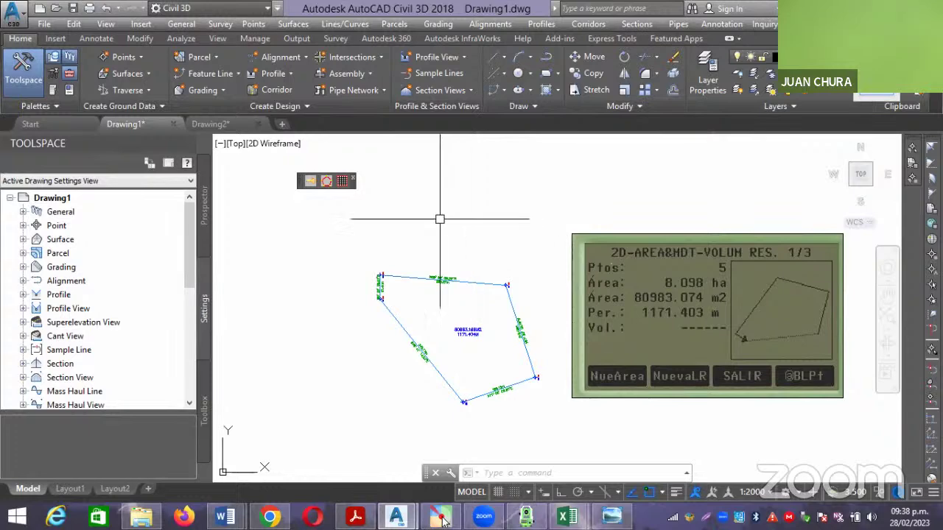
# Open VERTI.csv in Excel from the PLANTILLA DE POLIGONAL CERRADA folder.
pyautogui.click(142, 517)
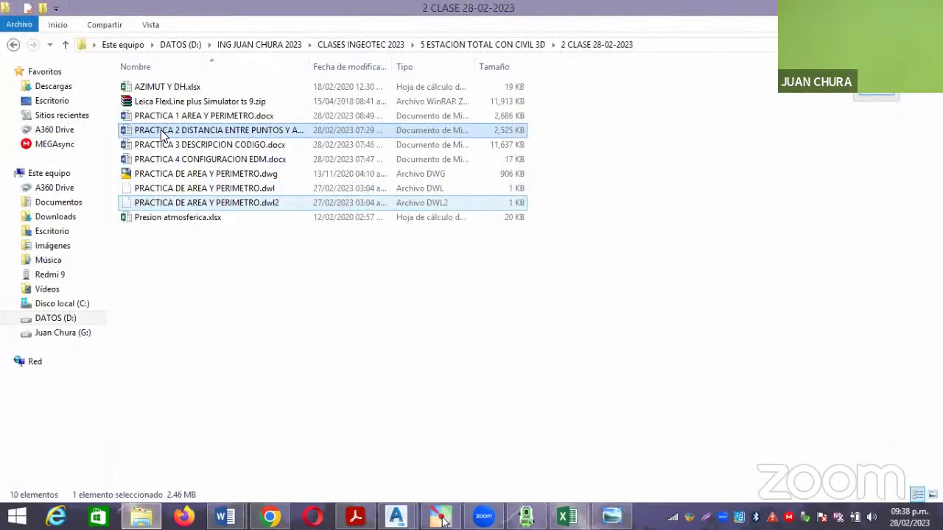
pyautogui.click(14, 44)
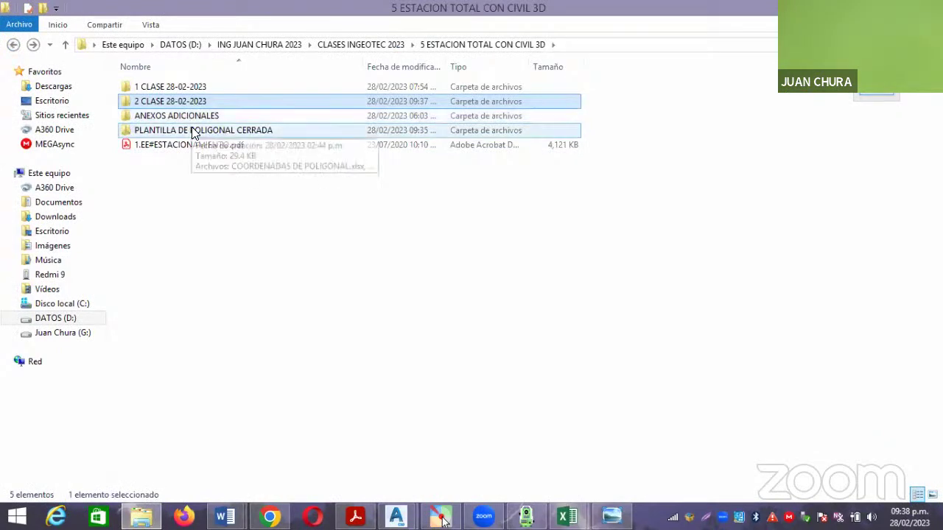
pyautogui.doubleClick(192, 130)
pyautogui.click(174, 173)
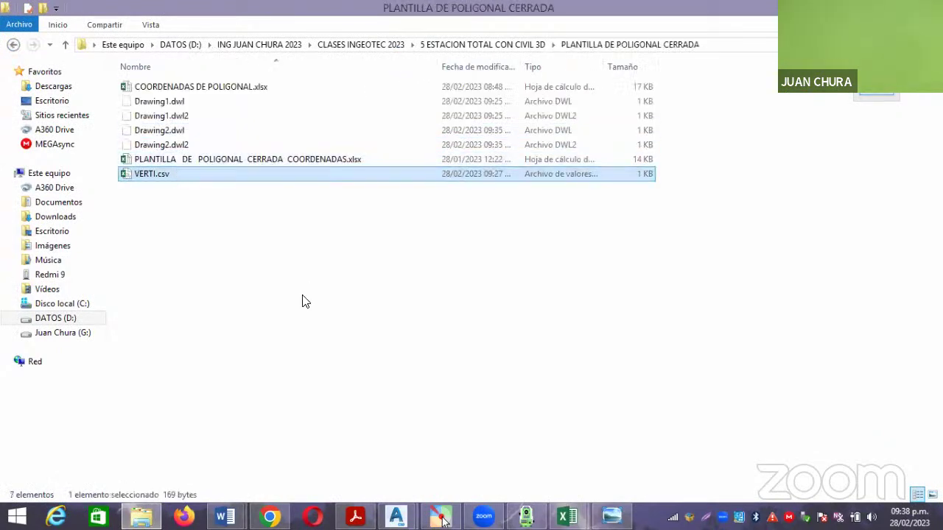
pyautogui.press('Return')
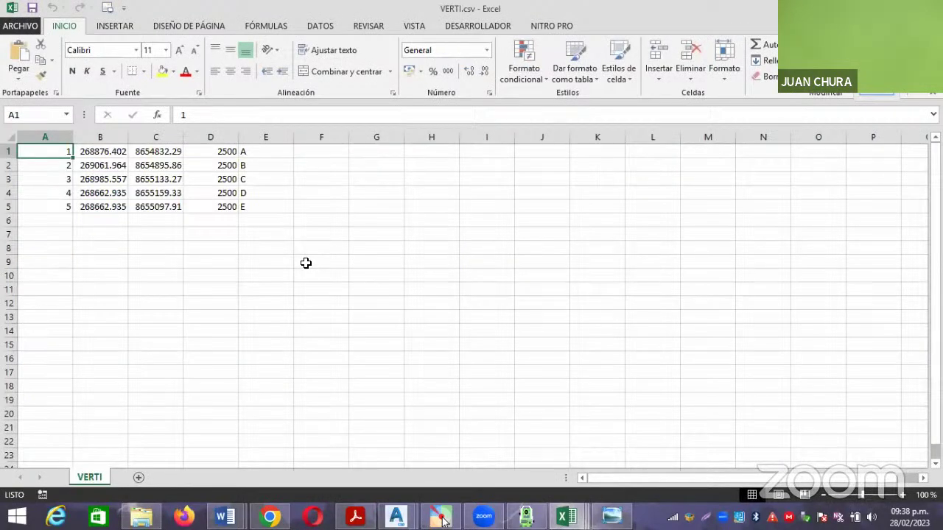
pyautogui.click(371, 184)
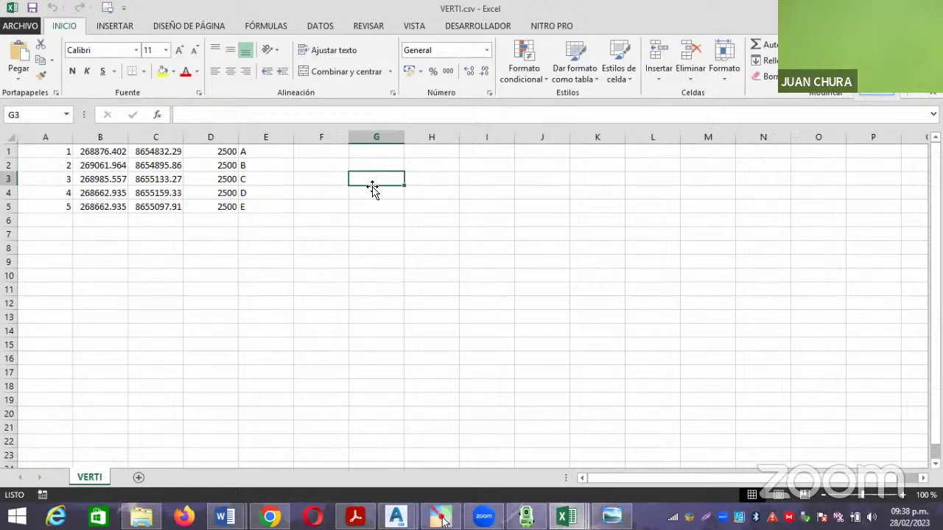
pyautogui.click(394, 153)
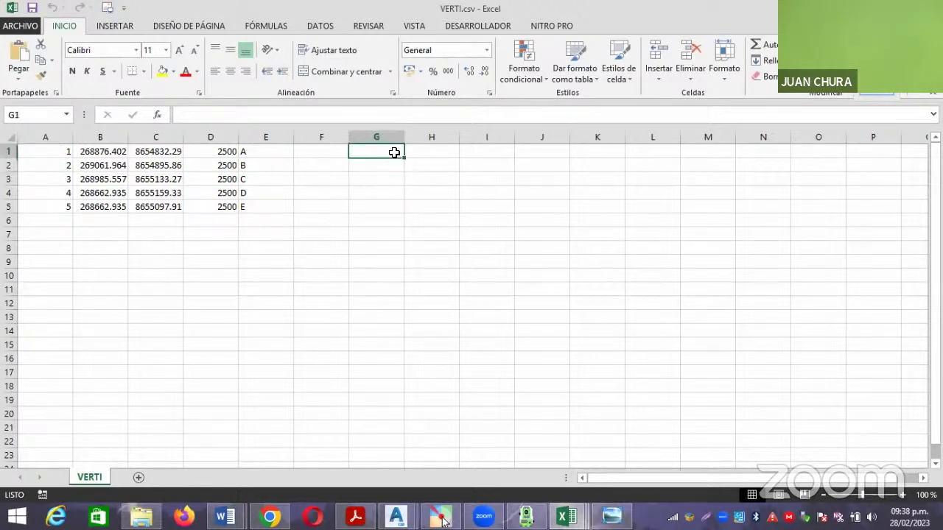
pyautogui.write('+CONCA')
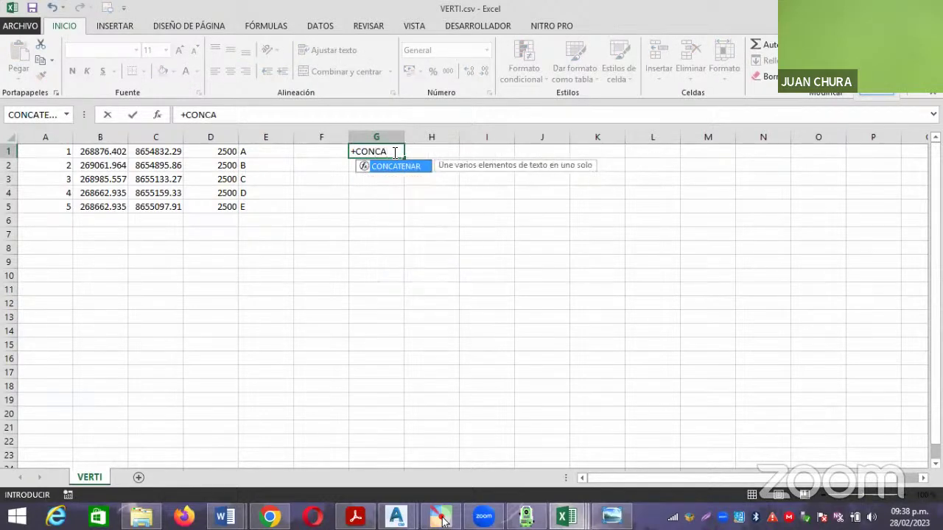
pyautogui.doubleClick(396, 167)
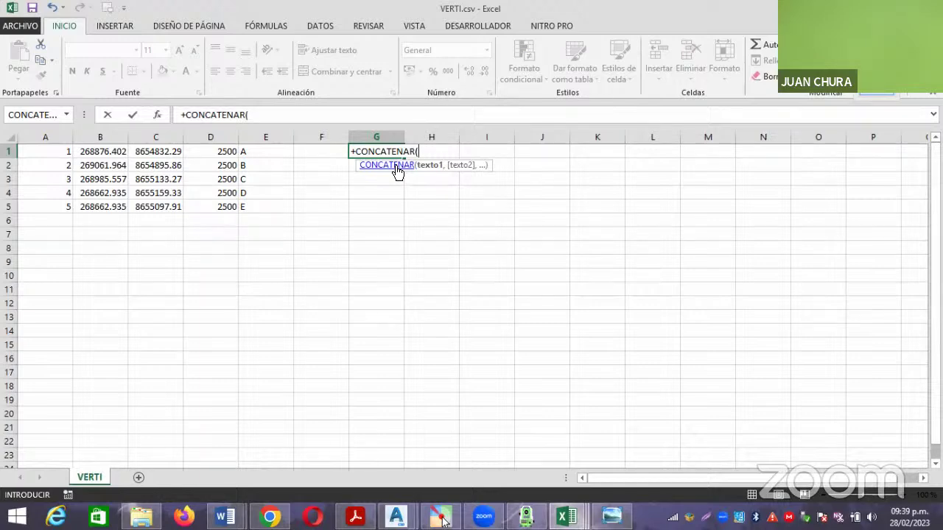
pyautogui.click(60, 150)
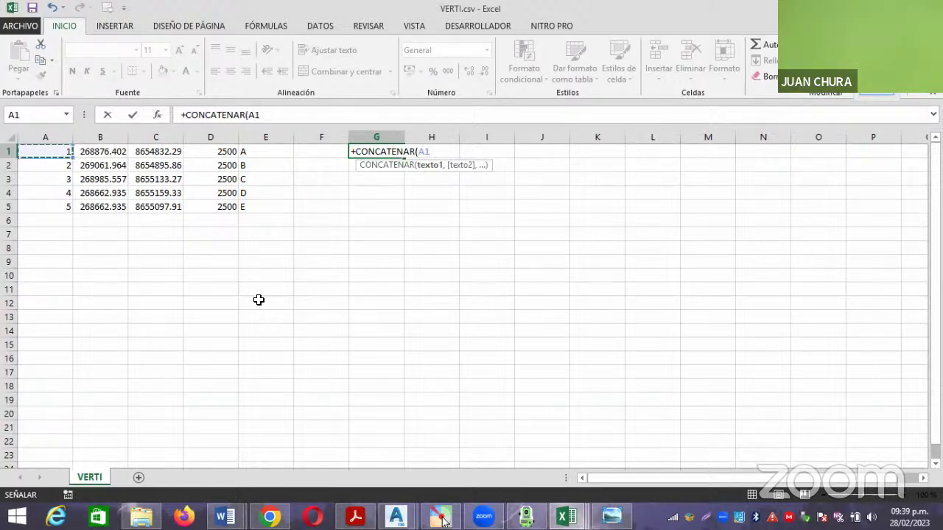
pyautogui.write(';",')
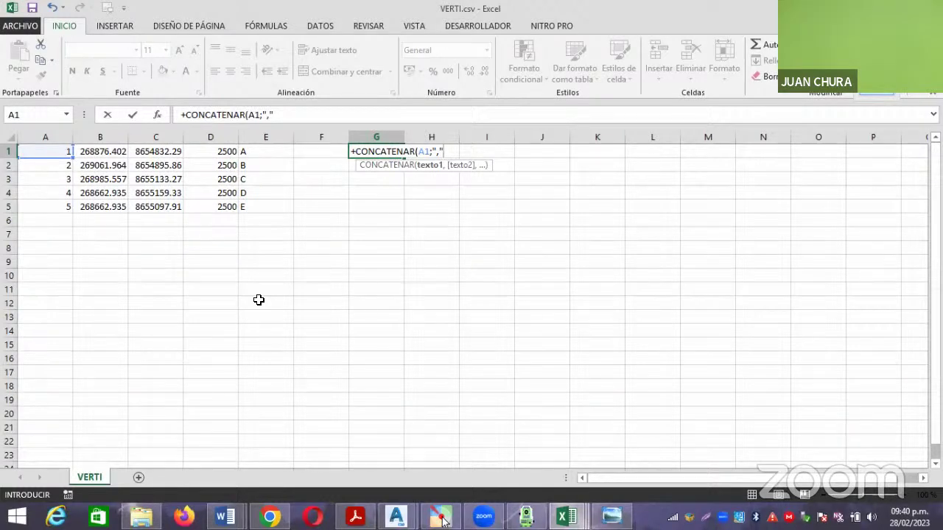
pyautogui.write(';')
pyautogui.press('Escape')
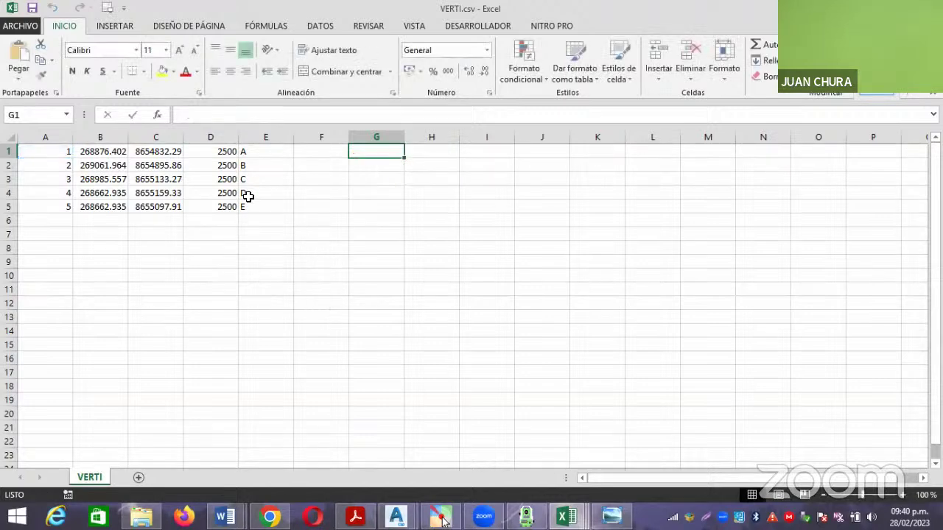
# Start a +CONCATENAR formula in G1 and bring up its Argumentos de función dialog.
pyautogui.click(156, 115)
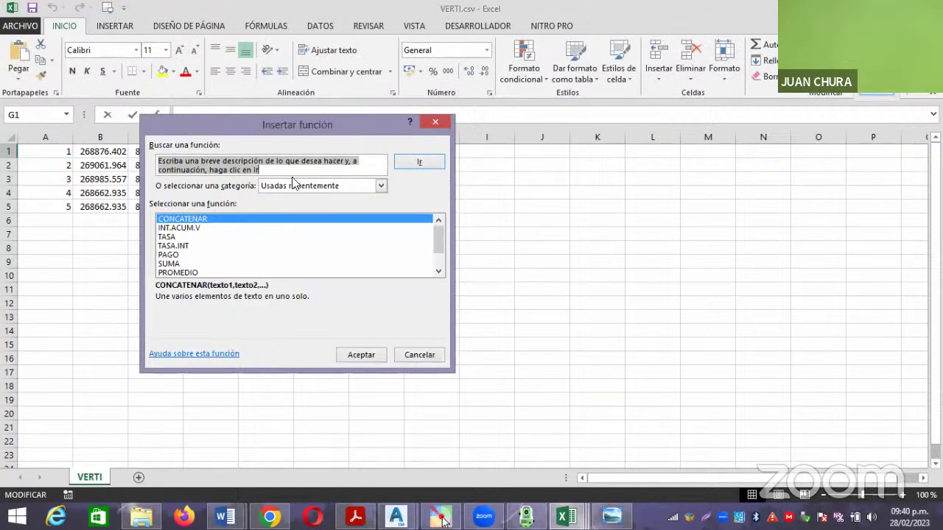
pyautogui.moveTo(435, 244); pyautogui.dragTo(436, 251)
pyautogui.click(437, 121)
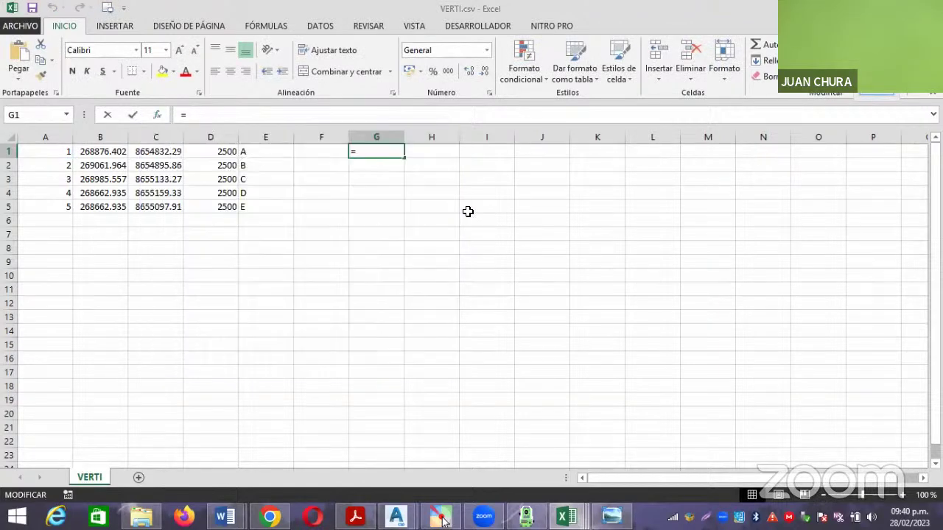
pyautogui.write('+CONCATENA')
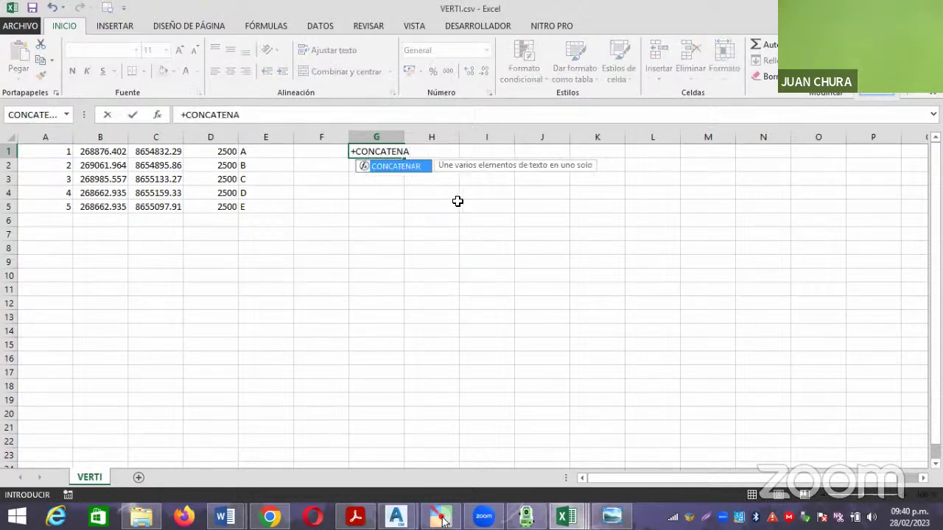
pyautogui.doubleClick(398, 168)
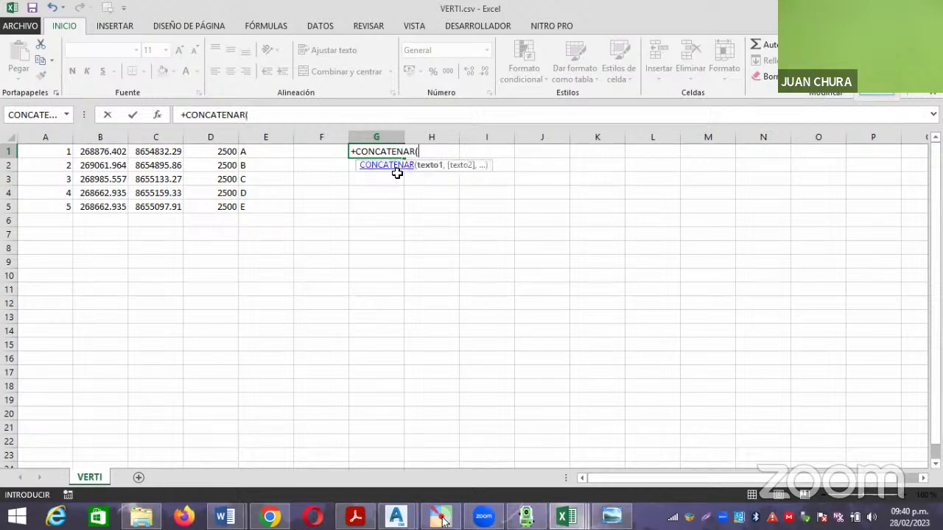
pyautogui.click(157, 116)
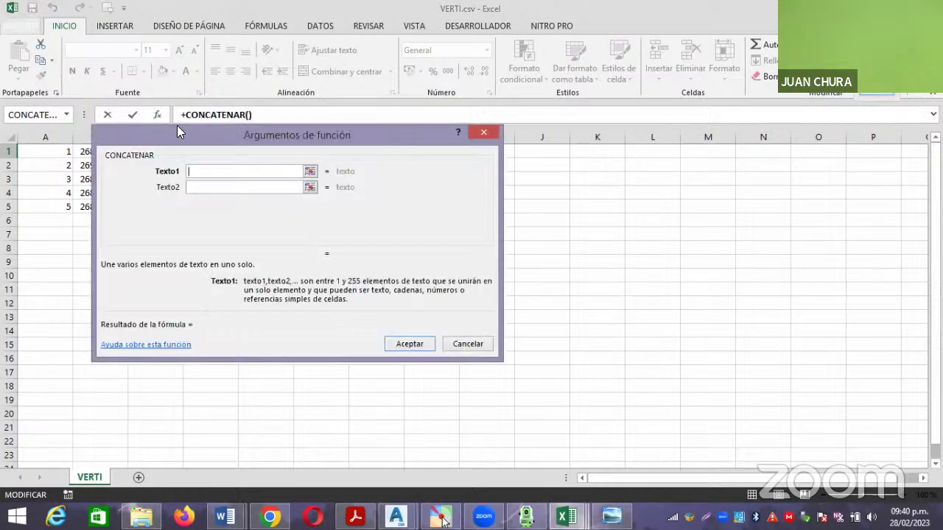
pyautogui.moveTo(267, 135); pyautogui.dragTo(578, 113)
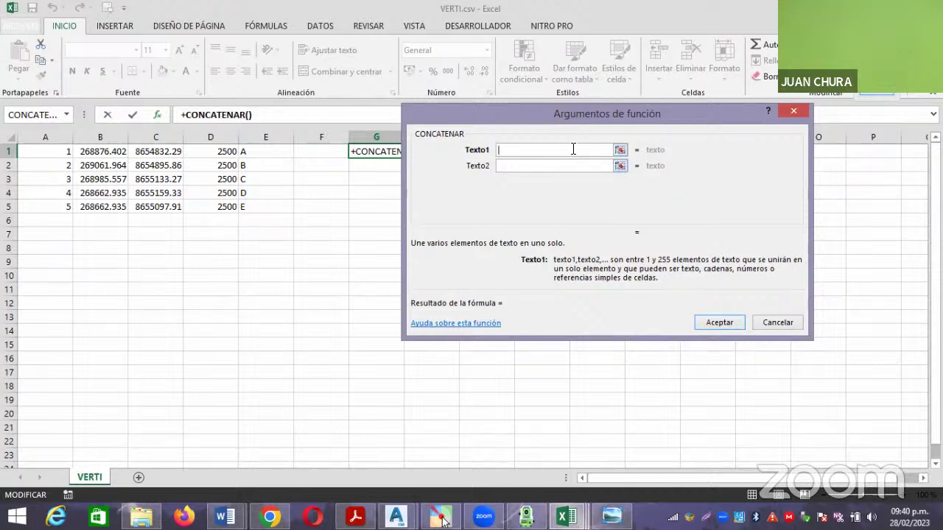
# Set the CONCATENAR arguments to A1, B1, C1, D1 and E1 and accept the formula.
pyautogui.click(620, 151)
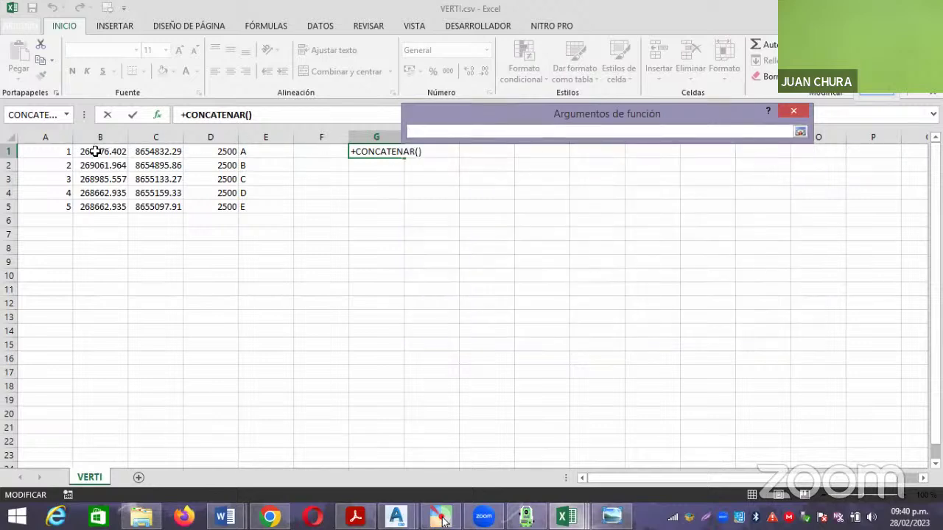
pyautogui.click(66, 151)
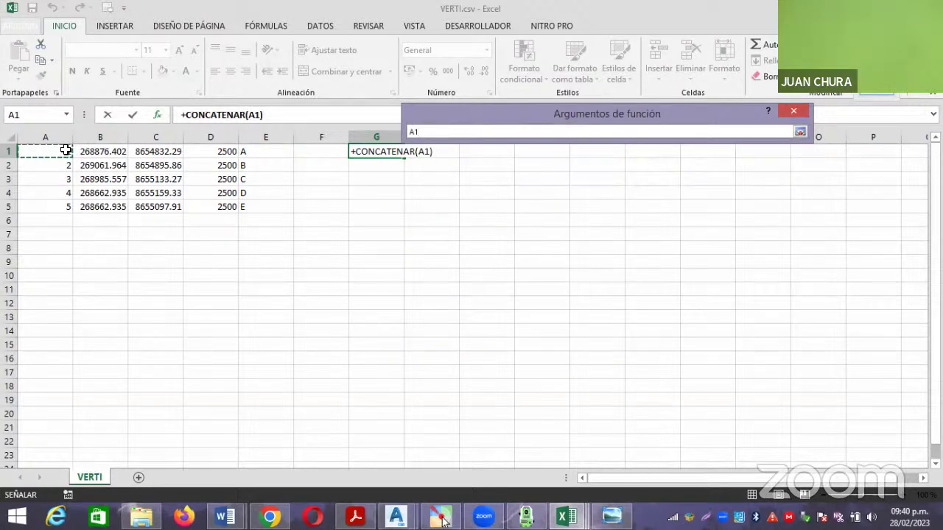
pyautogui.press('Return')
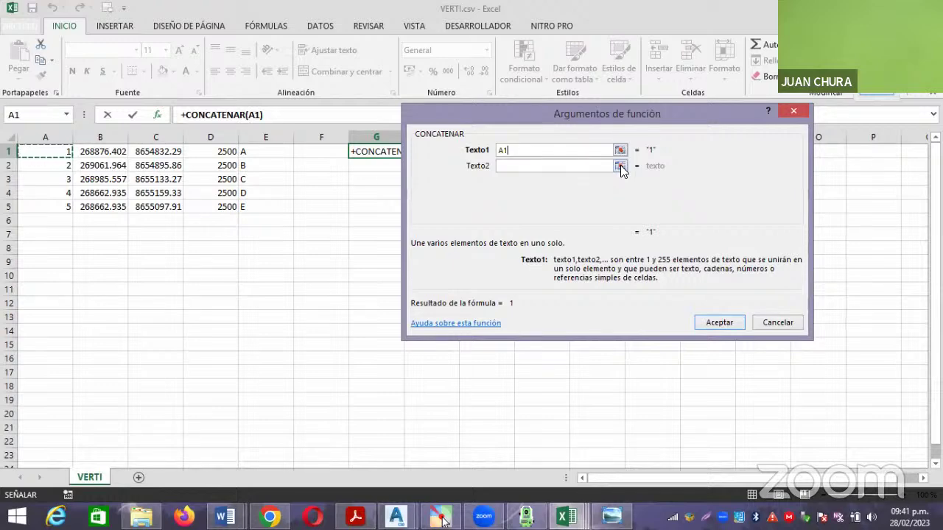
pyautogui.click(594, 164)
pyautogui.click(593, 164)
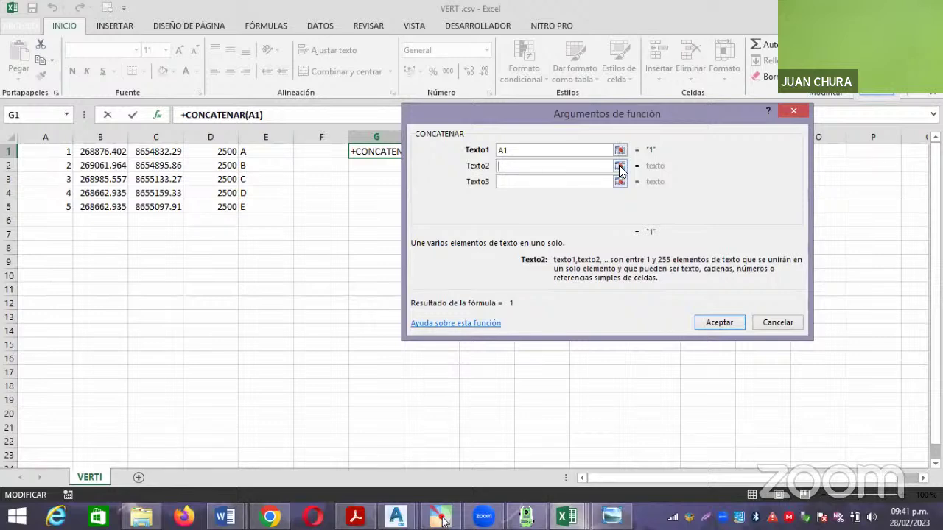
pyautogui.click(620, 166)
pyautogui.click(109, 152)
pyautogui.press('Return')
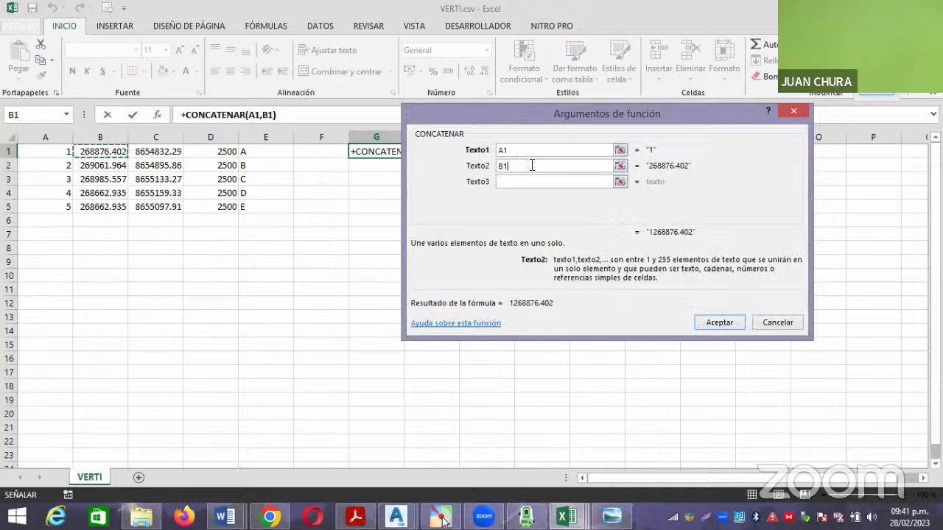
pyautogui.click(592, 182)
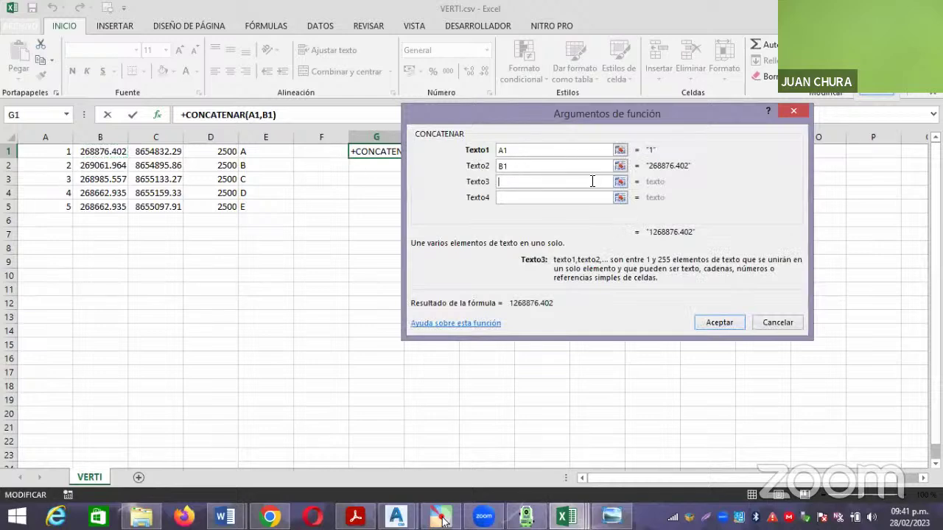
pyautogui.click(620, 181)
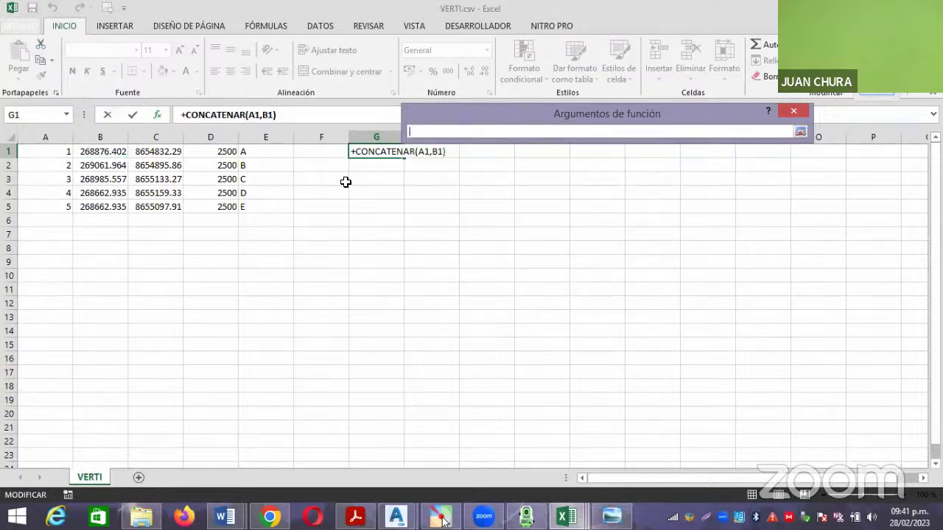
pyautogui.click(155, 152)
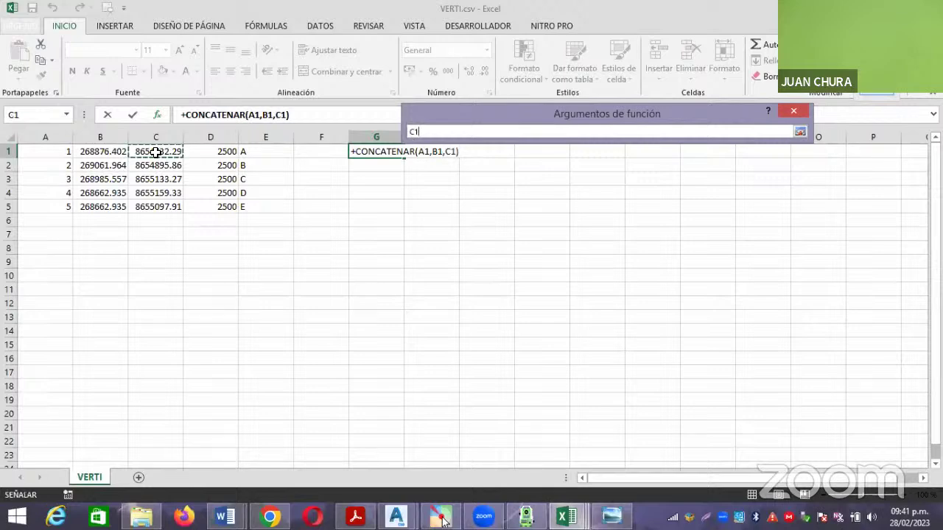
pyautogui.press('Return')
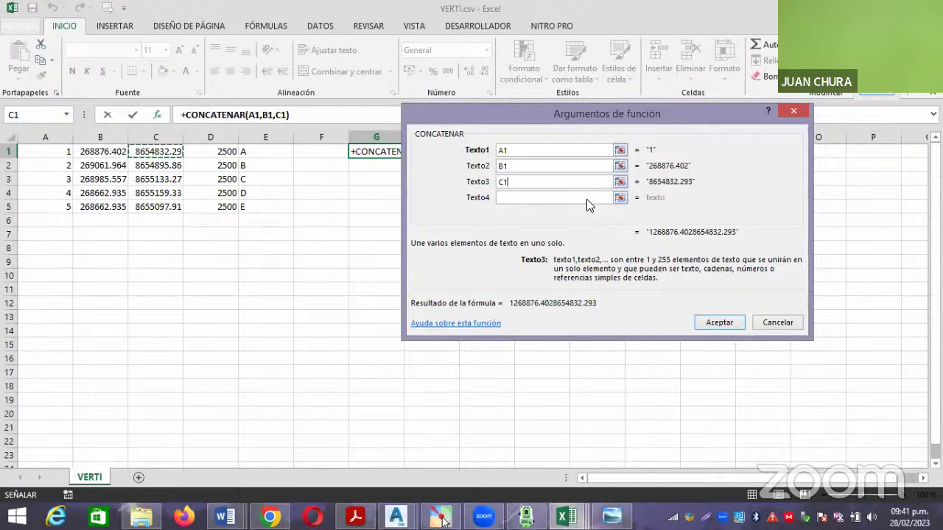
pyautogui.click(588, 199)
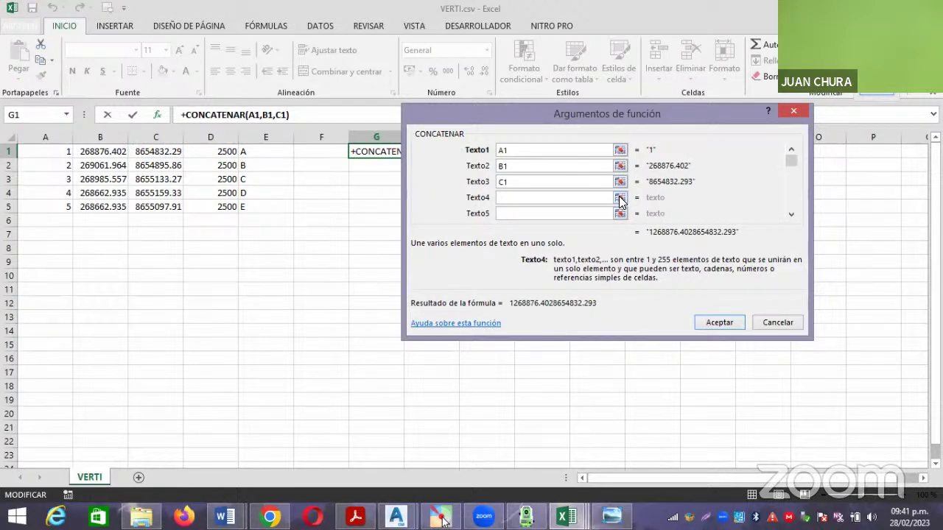
pyautogui.click(619, 201)
pyautogui.click(221, 150)
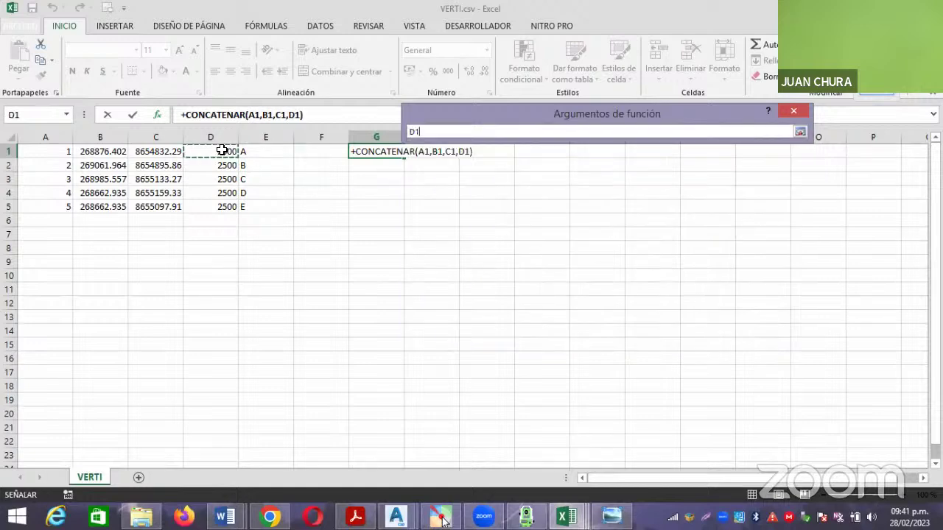
pyautogui.press('Return')
pyautogui.click(572, 214)
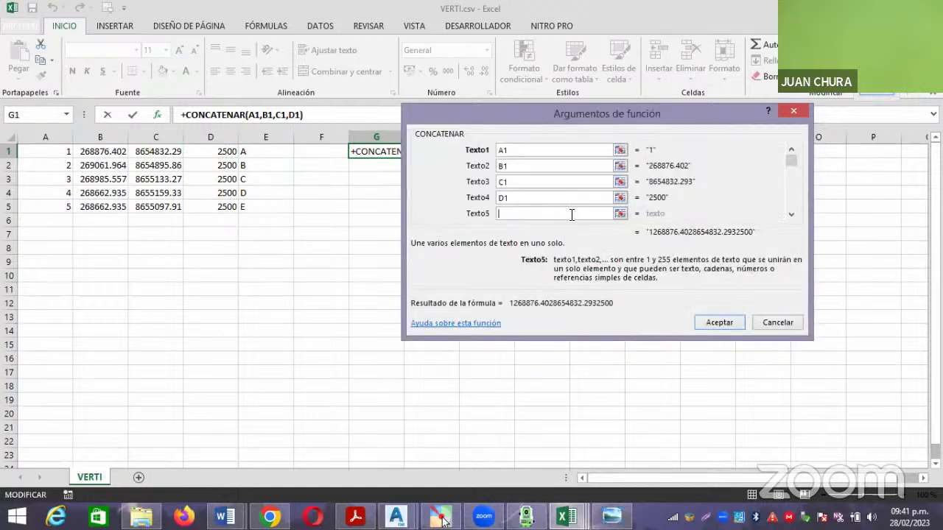
pyautogui.click(619, 213)
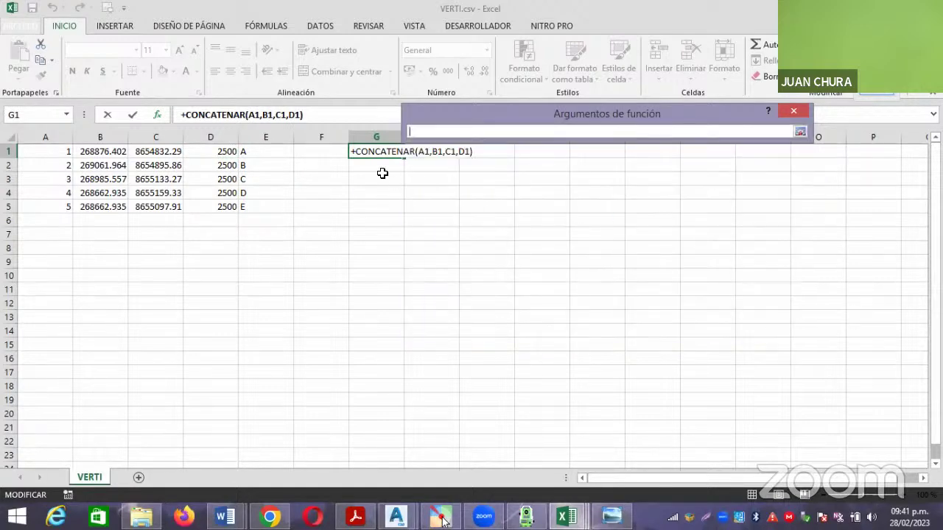
pyautogui.click(257, 151)
pyautogui.press('Return')
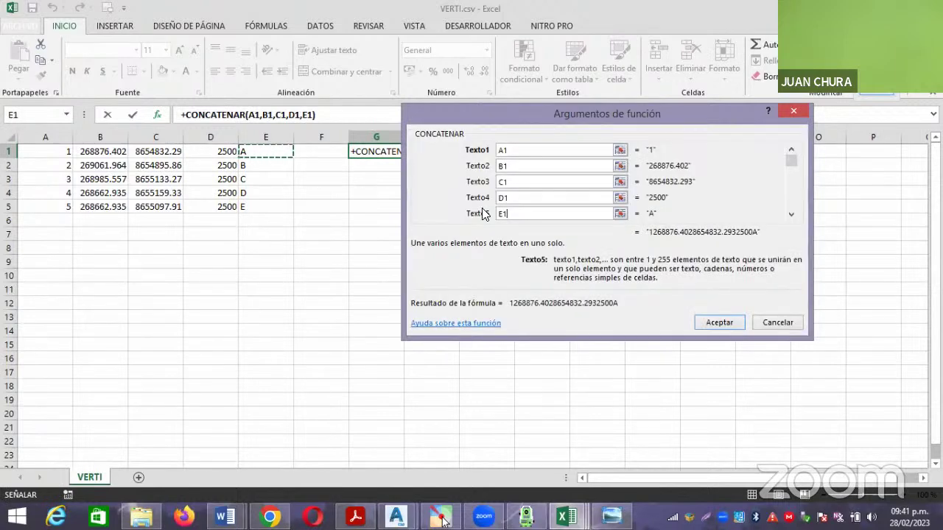
pyautogui.click(719, 323)
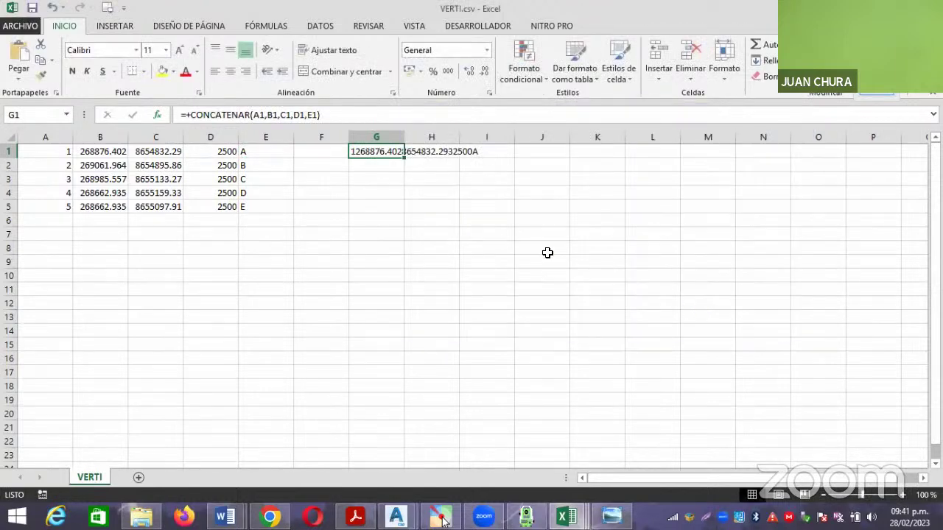
# Widen column G and inspect G1's formula, leaving it unchanged.
pyautogui.moveTo(403, 139); pyautogui.dragTo(486, 217)
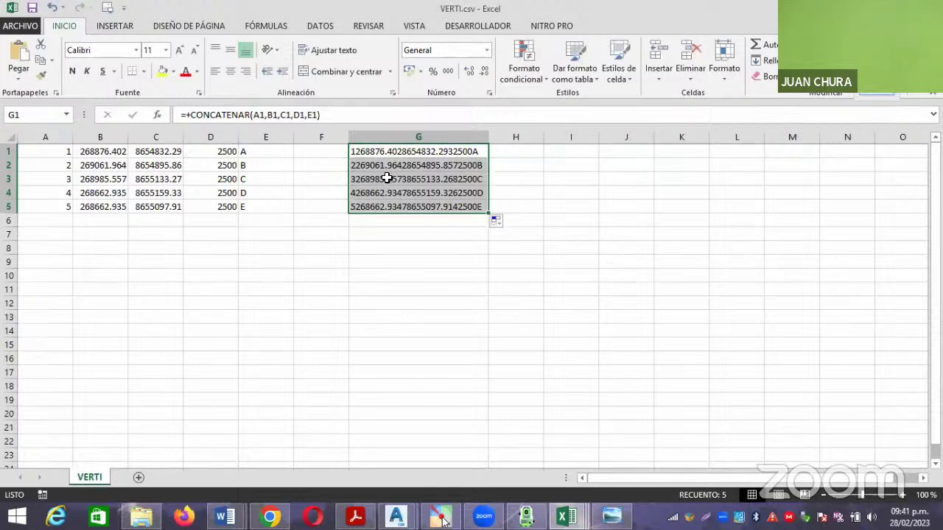
pyautogui.doubleClick(354, 153)
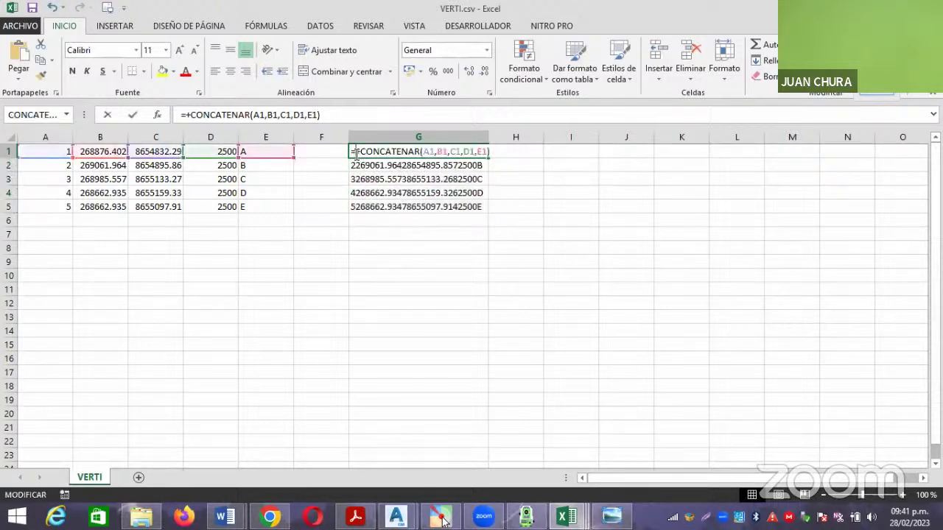
pyautogui.click(420, 236)
pyautogui.press('BackSpace')
pyautogui.press('BackSpace')
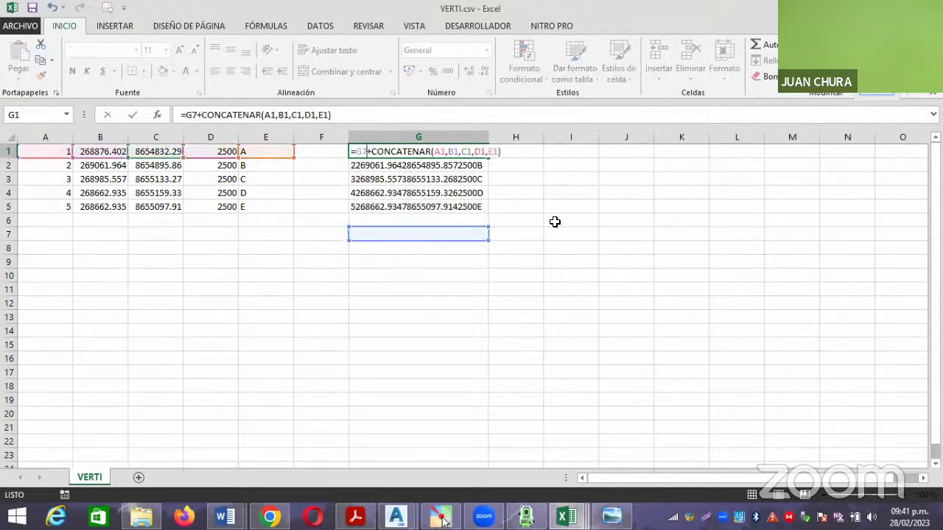
pyautogui.press('Escape')
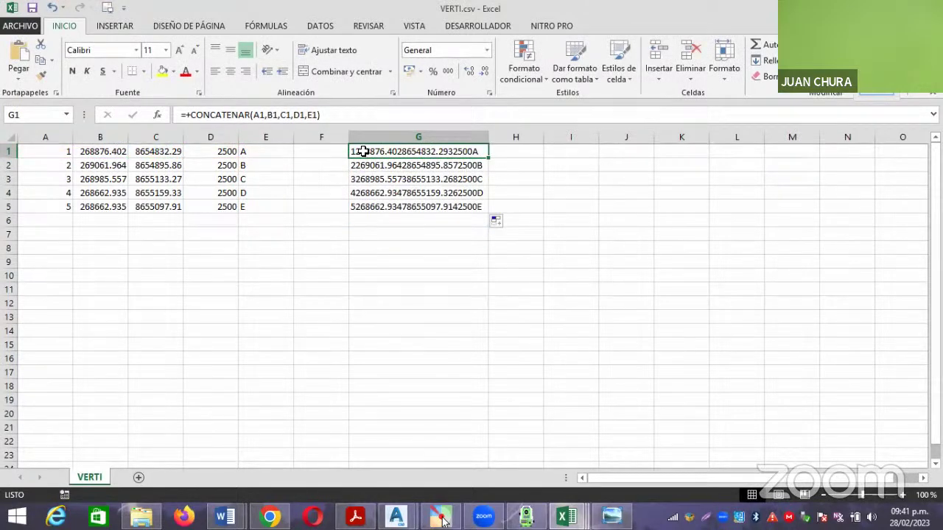
# Clear the separator-less joined strings from G1:G5.
pyautogui.moveTo(363, 151); pyautogui.dragTo(386, 207)
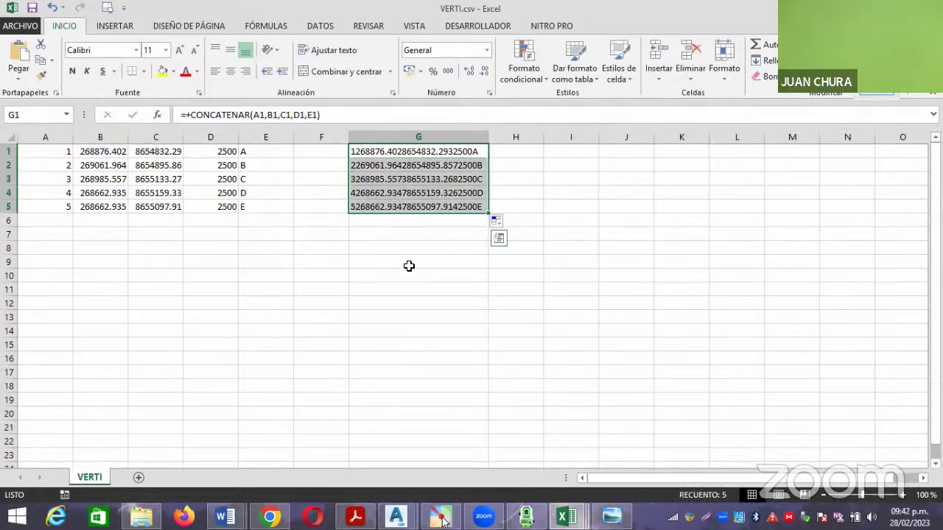
pyautogui.press('Delete')
pyautogui.click(394, 179)
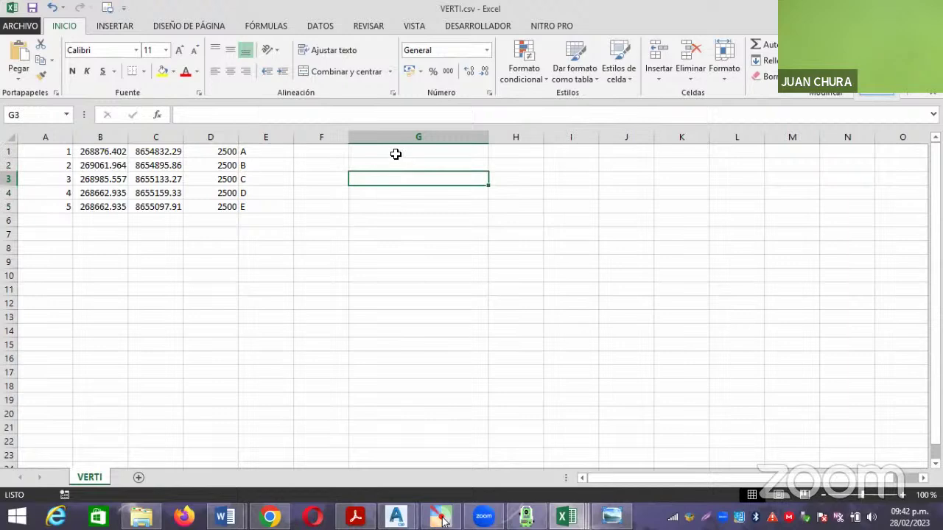
# Begin a new +CONCATENAR formula in G1 and open its argument form.
pyautogui.click(396, 156)
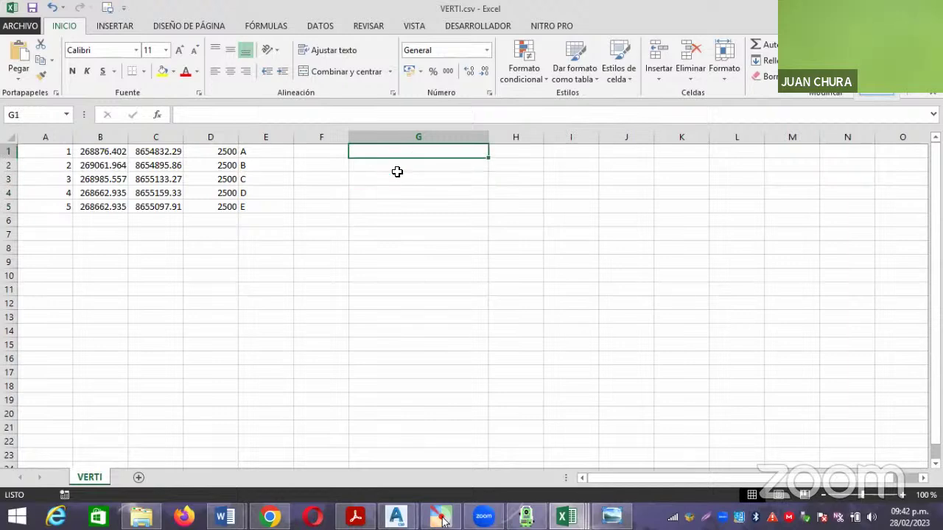
pyautogui.write('+CONCATENAR(')
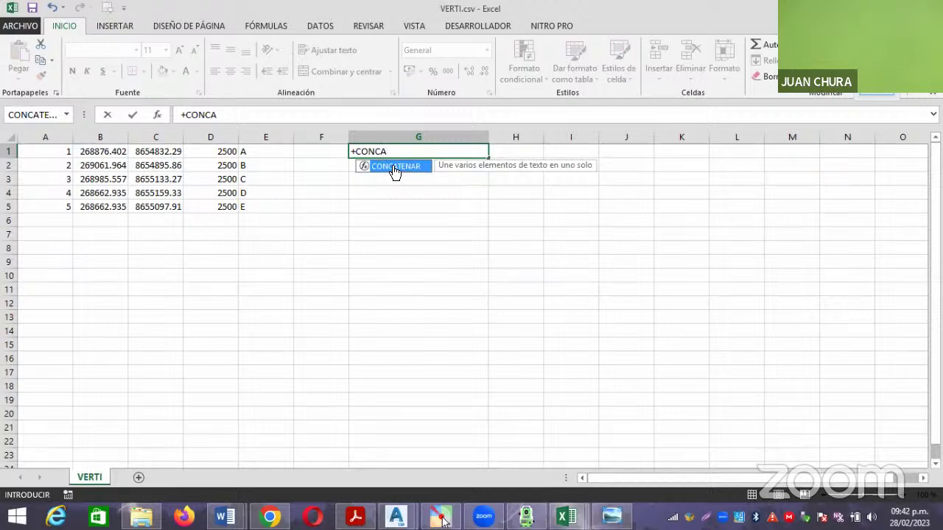
pyautogui.doubleClick(394, 166)
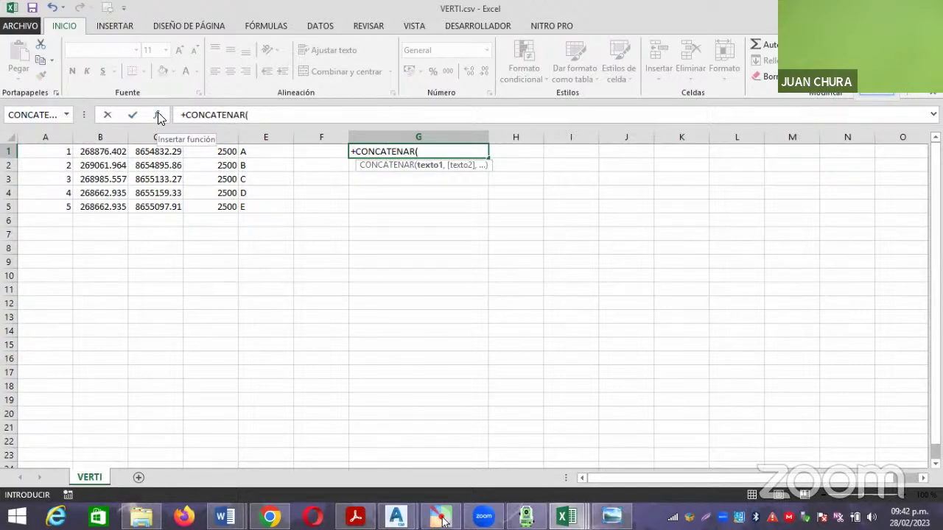
pyautogui.click(158, 118)
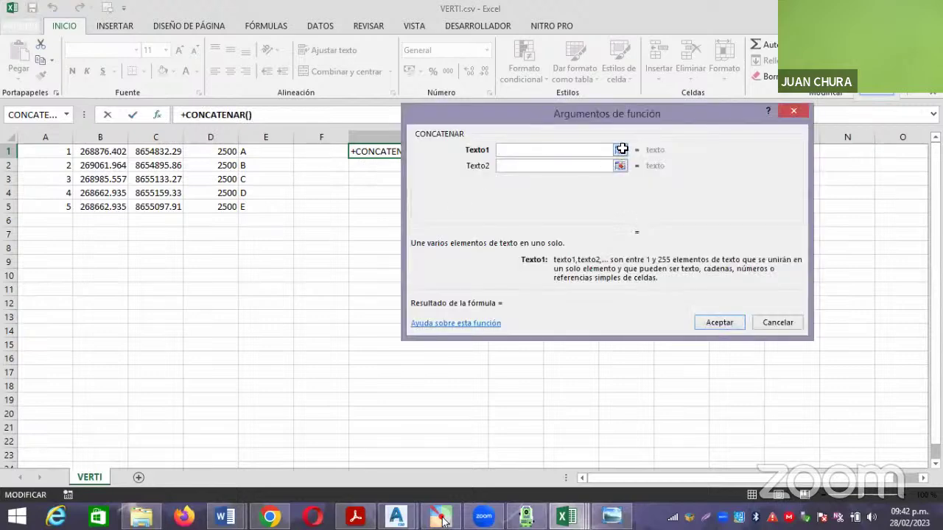
# Add A1, a comma, B1 and C1 as the first CONCATENAR arguments.
pyautogui.click(620, 150)
pyautogui.click(63, 149)
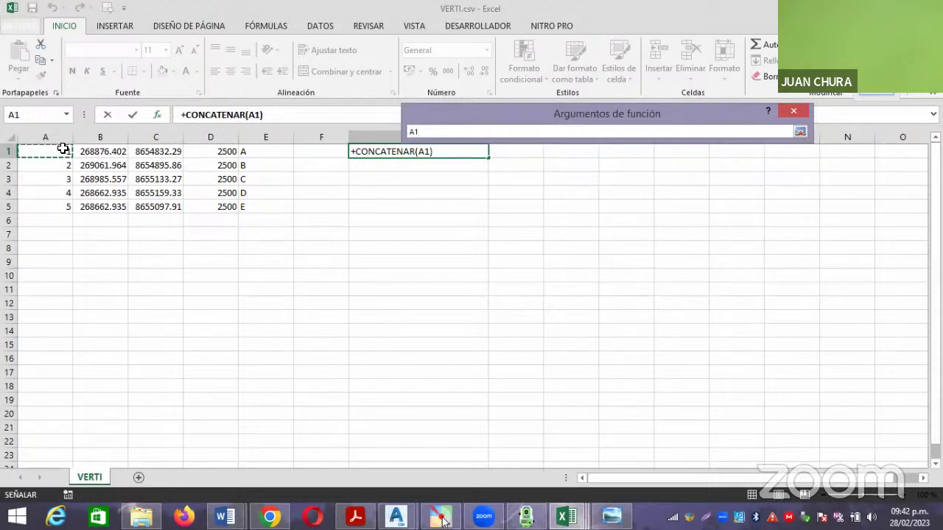
pyautogui.press('Return')
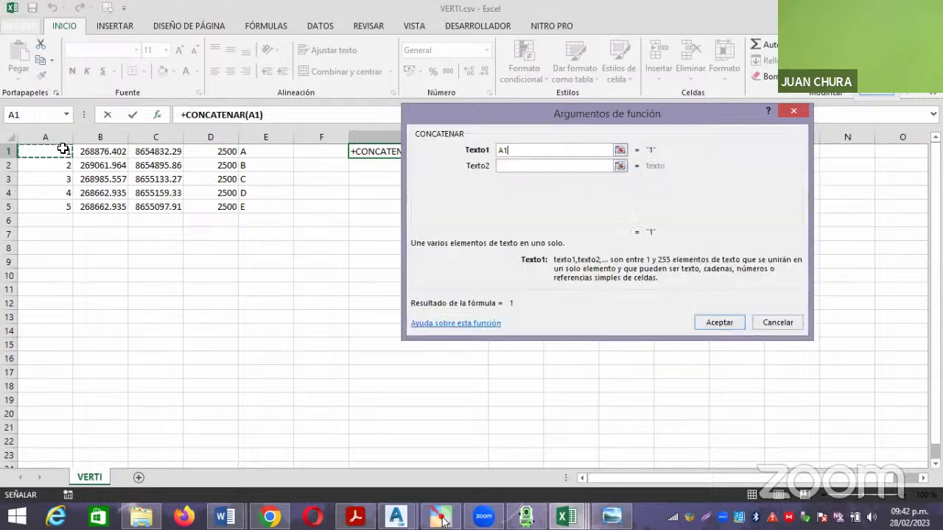
pyautogui.click(575, 165)
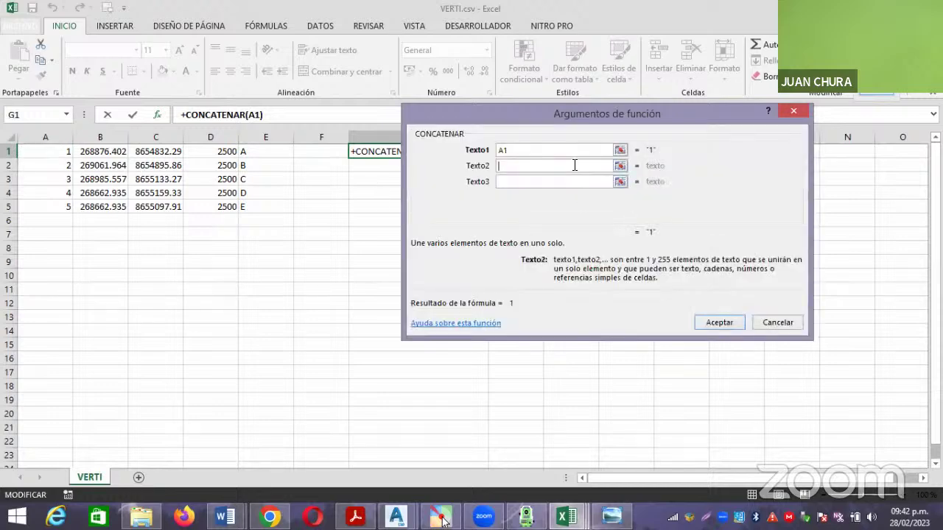
pyautogui.write(',')
pyautogui.press('Tab')
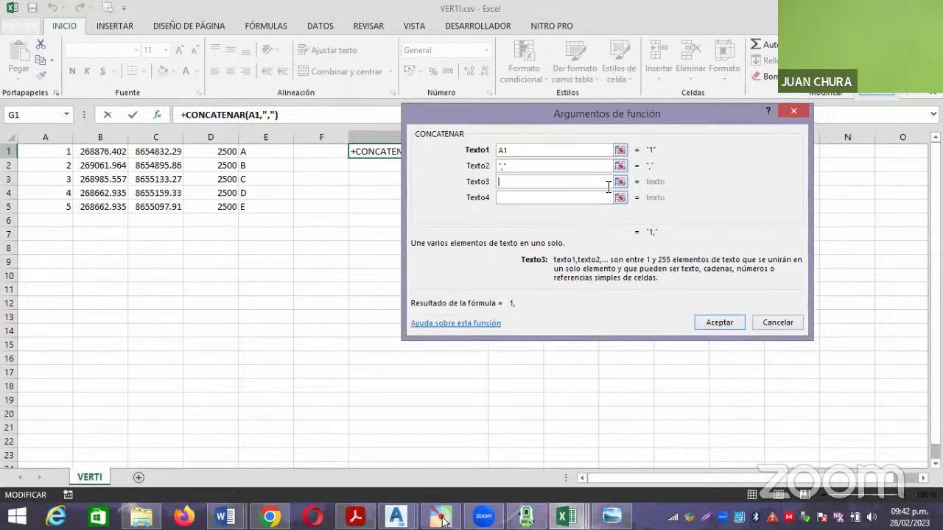
pyautogui.click(620, 182)
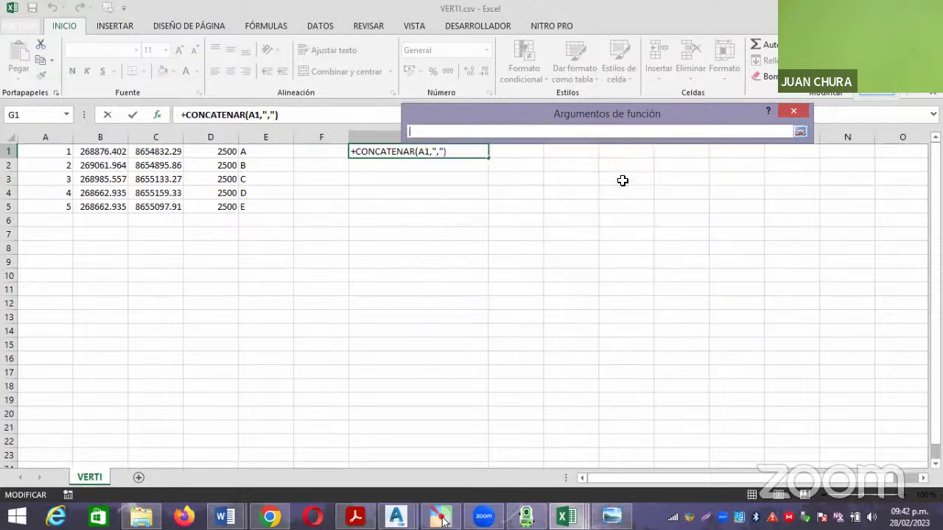
pyautogui.click(107, 151)
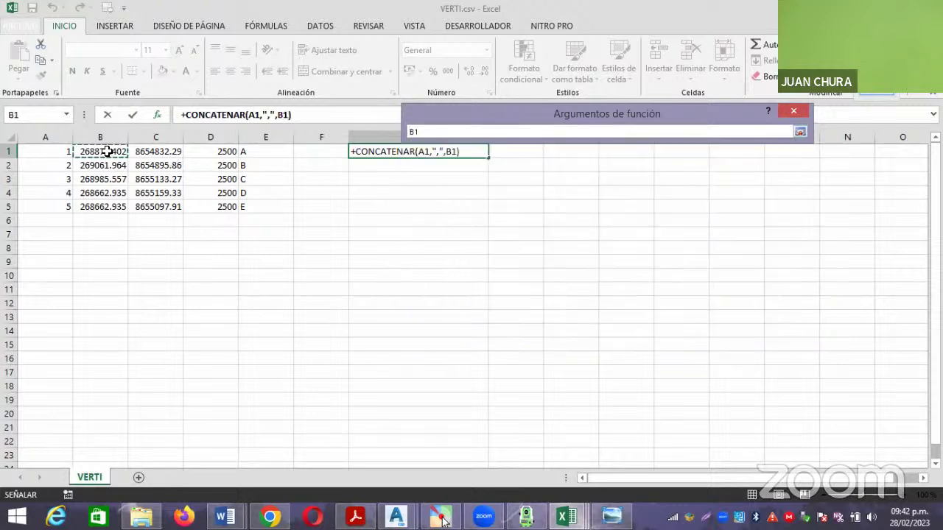
pyautogui.press('Return')
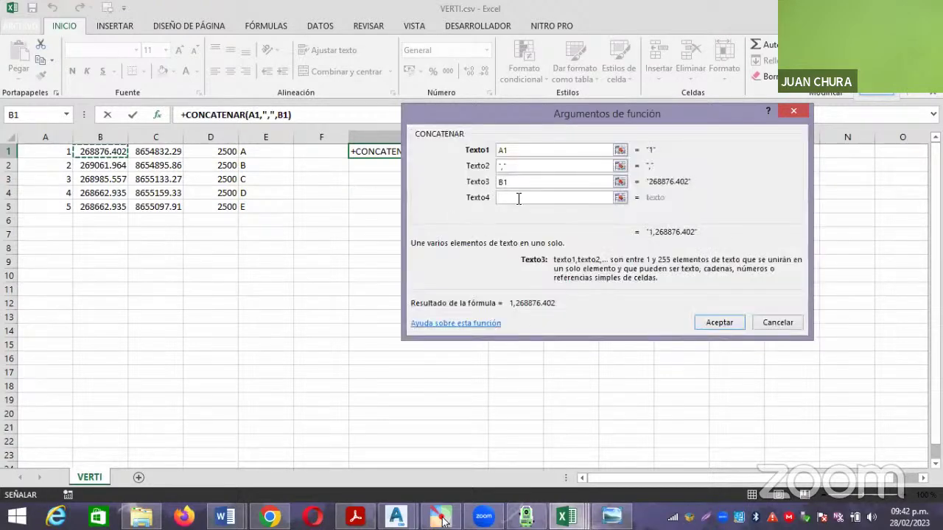
pyautogui.click(518, 197)
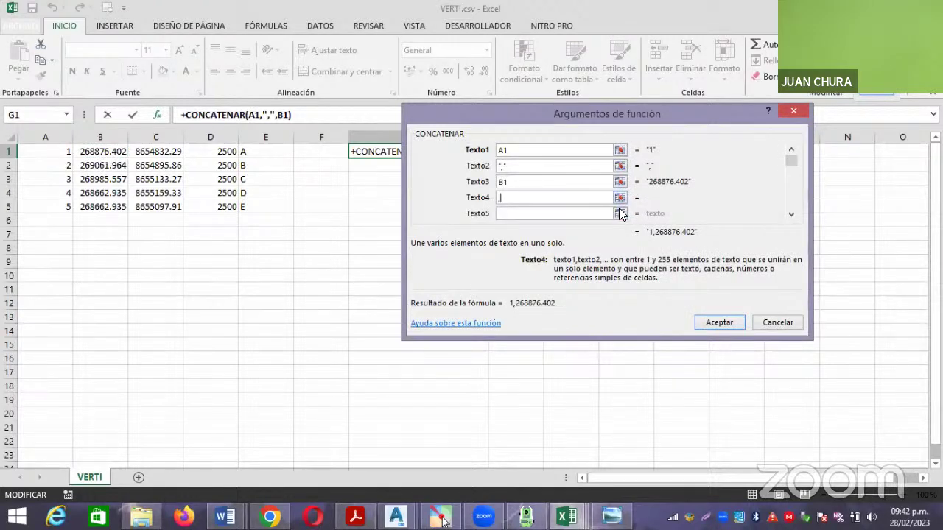
pyautogui.click(561, 213)
pyautogui.click(620, 213)
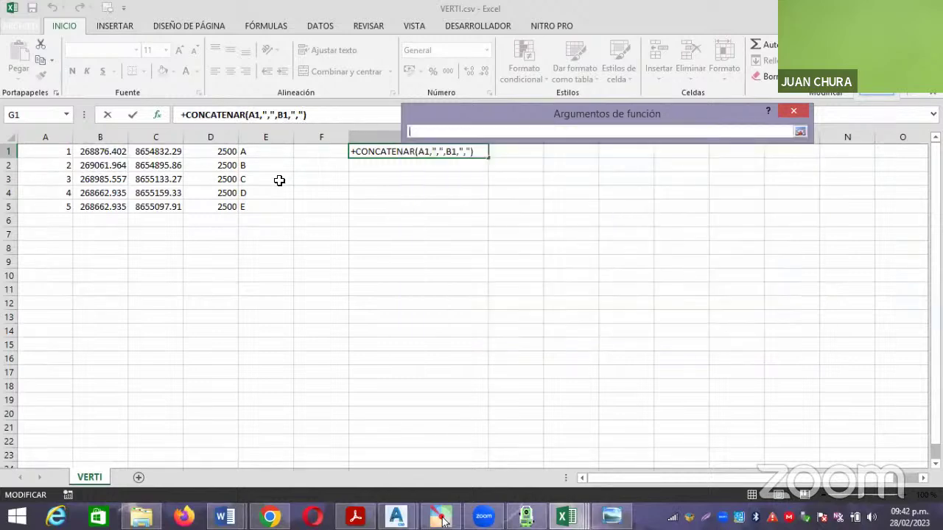
pyautogui.click(168, 152)
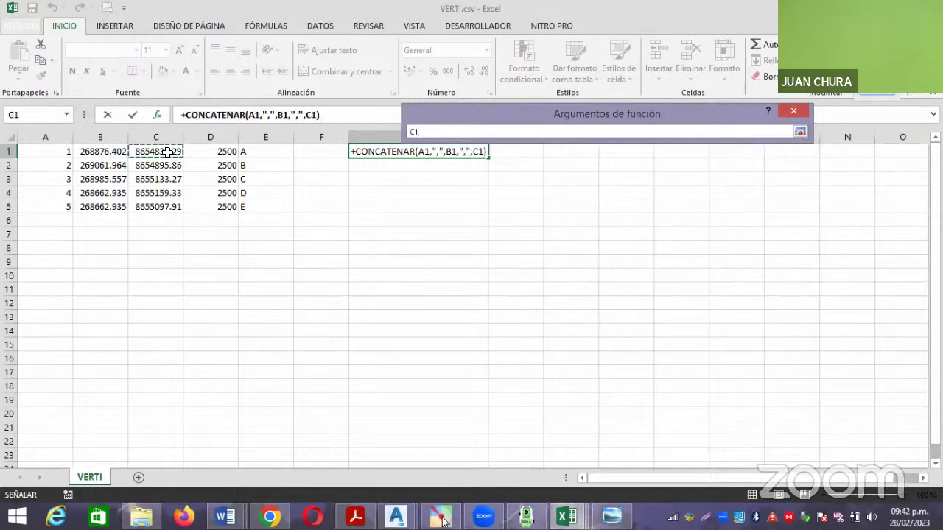
pyautogui.press('Return')
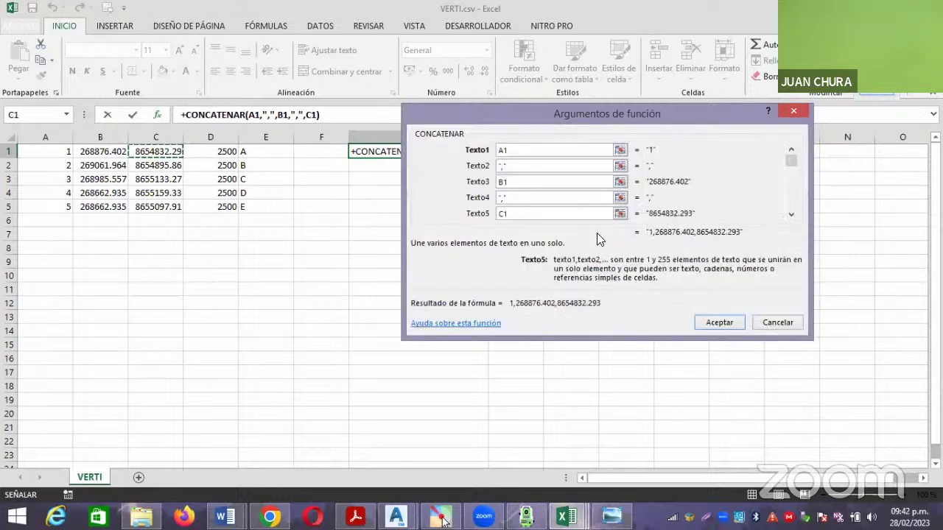
# Finish with comma separators, D1 and E1, accept the formula, and widen column G.
pyautogui.click(790, 214)
pyautogui.click(790, 214)
pyautogui.click(514, 197)
pyautogui.write(',')
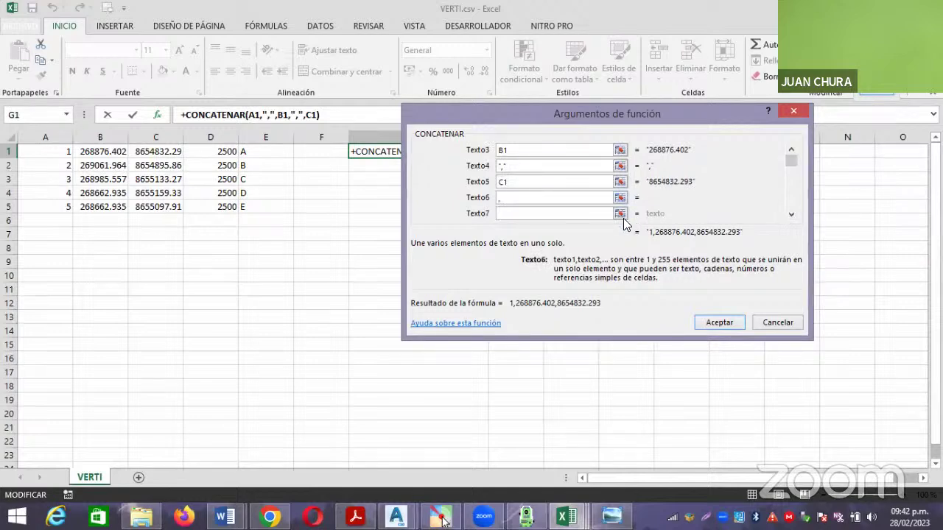
pyautogui.click(571, 214)
pyautogui.click(619, 214)
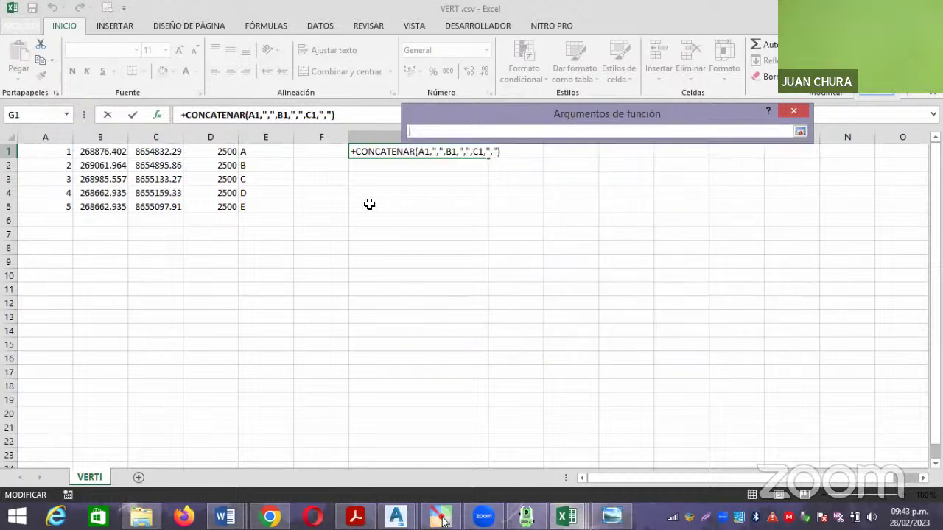
pyautogui.click(224, 152)
pyautogui.press('Return')
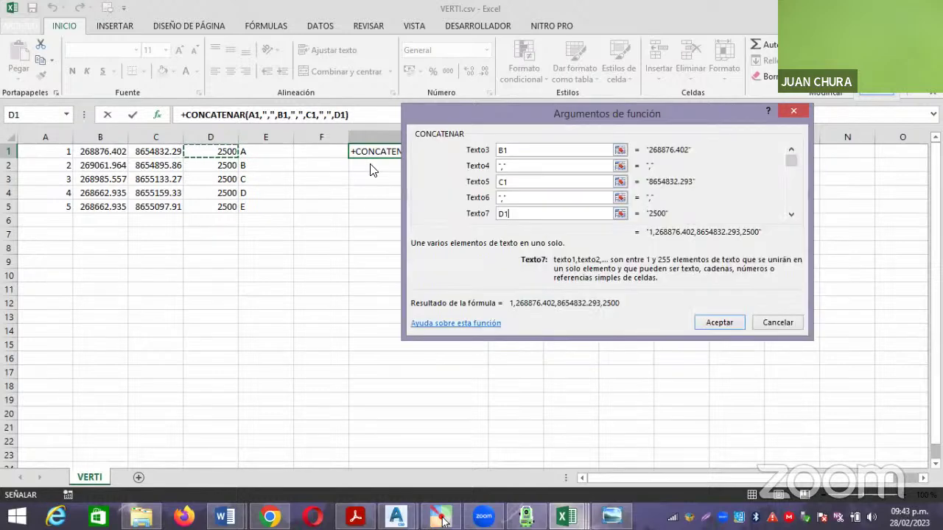
pyautogui.click(790, 215)
pyautogui.click(790, 215)
pyautogui.click(790, 215)
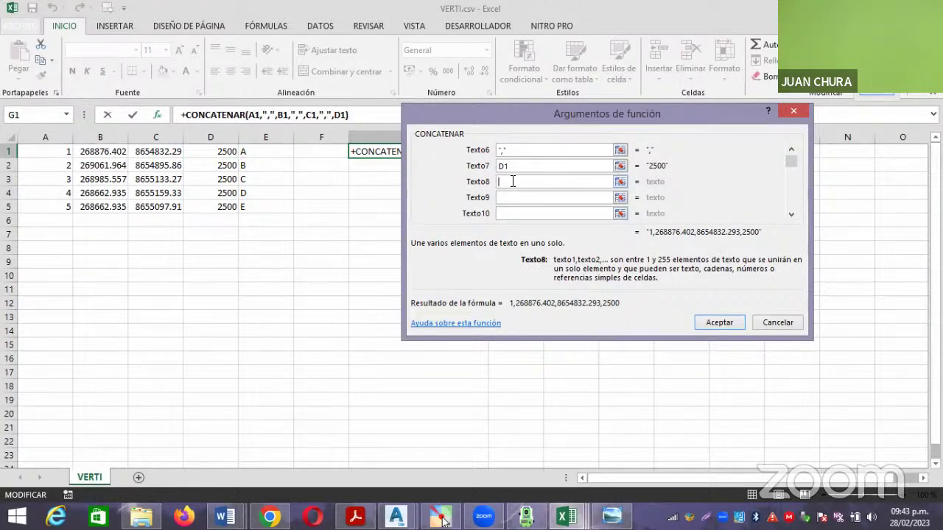
pyautogui.click(513, 181)
pyautogui.write(',')
pyautogui.click(564, 198)
pyautogui.click(620, 197)
pyautogui.click(266, 153)
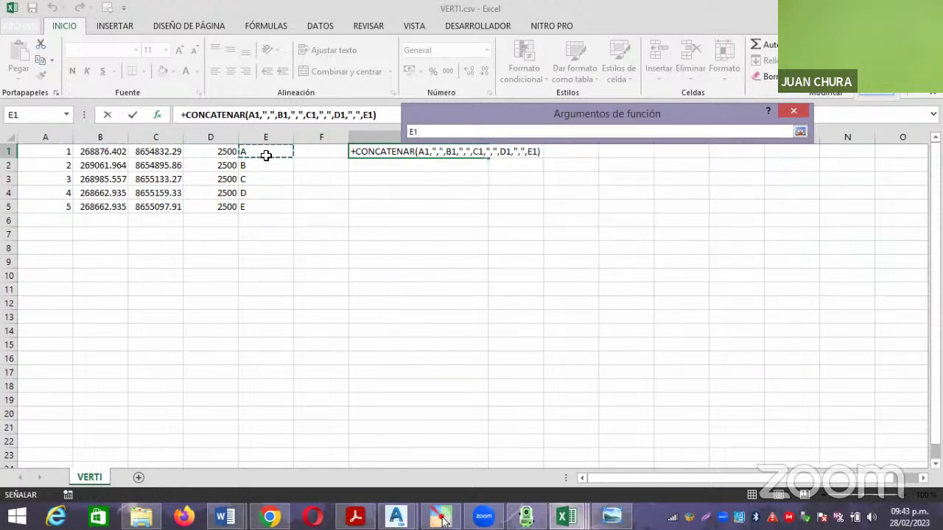
pyautogui.press('Return')
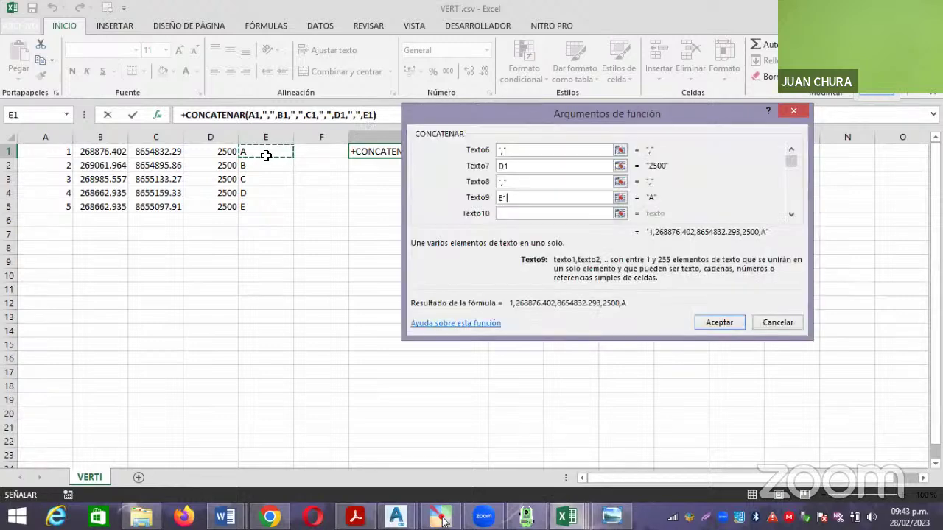
pyautogui.click(715, 322)
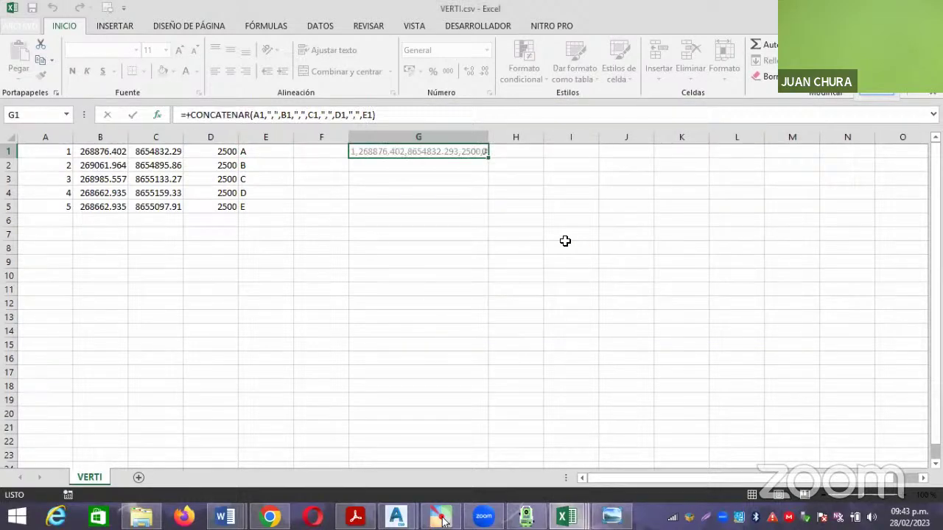
pyautogui.moveTo(486, 145); pyautogui.dragTo(505, 216)
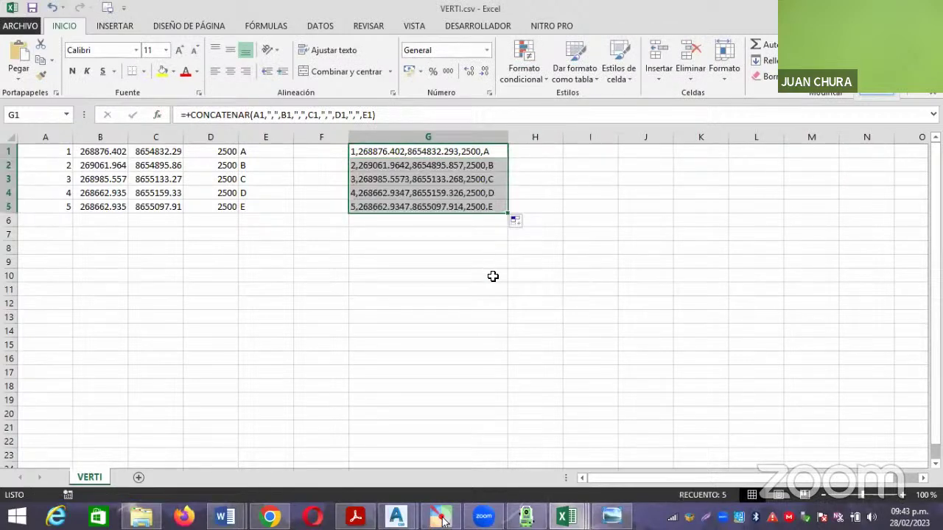
pyautogui.click(493, 276)
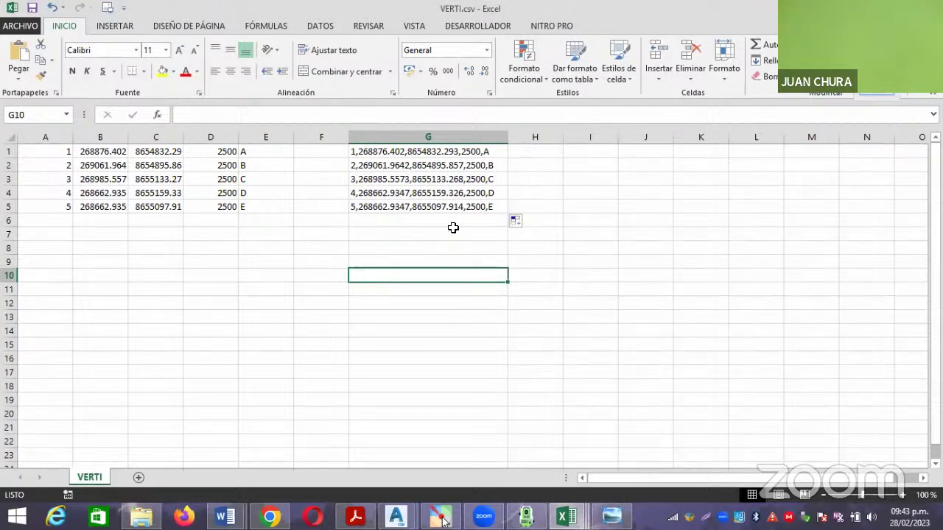
# Add a new text document named VERTIC.txt to the project folder and open it in Notepad.
pyautogui.click(141, 515)
pyautogui.rightClick(285, 364)
pyautogui.moveTo(332, 335)
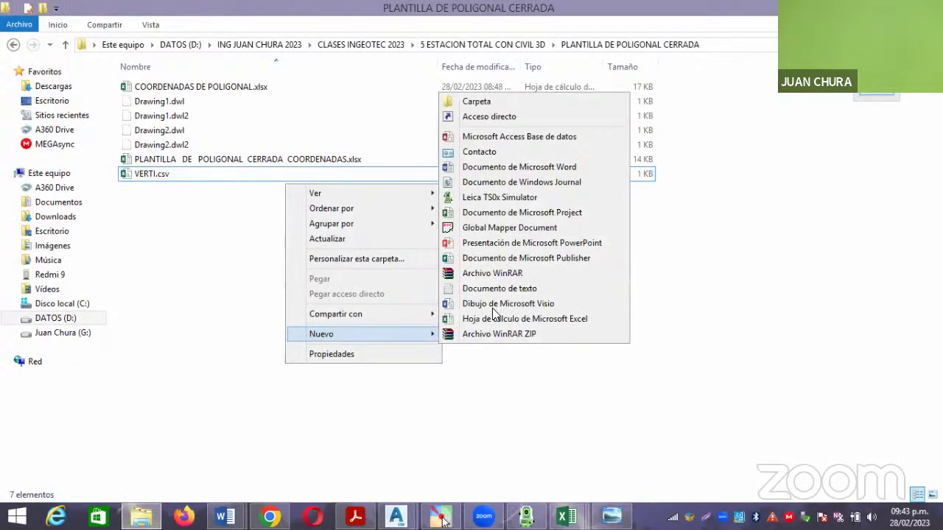
pyautogui.click(499, 281)
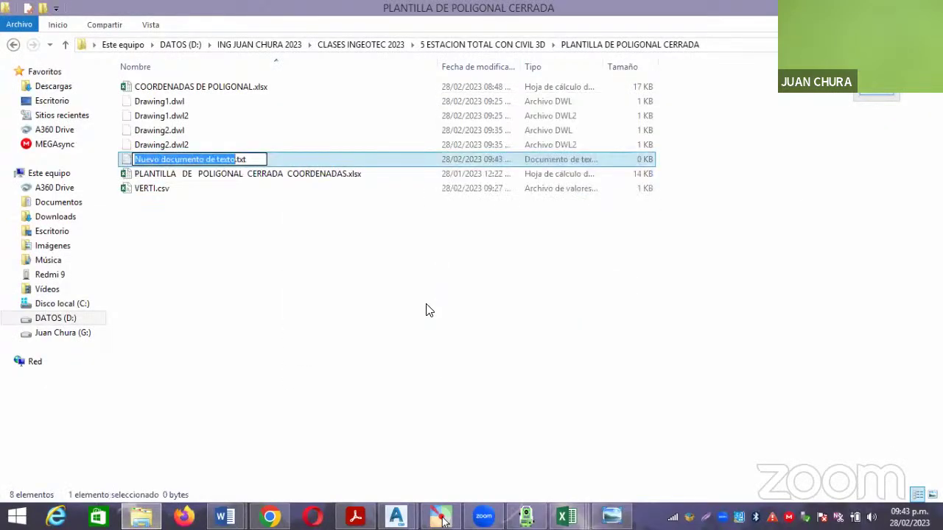
pyautogui.write('VERTIC')
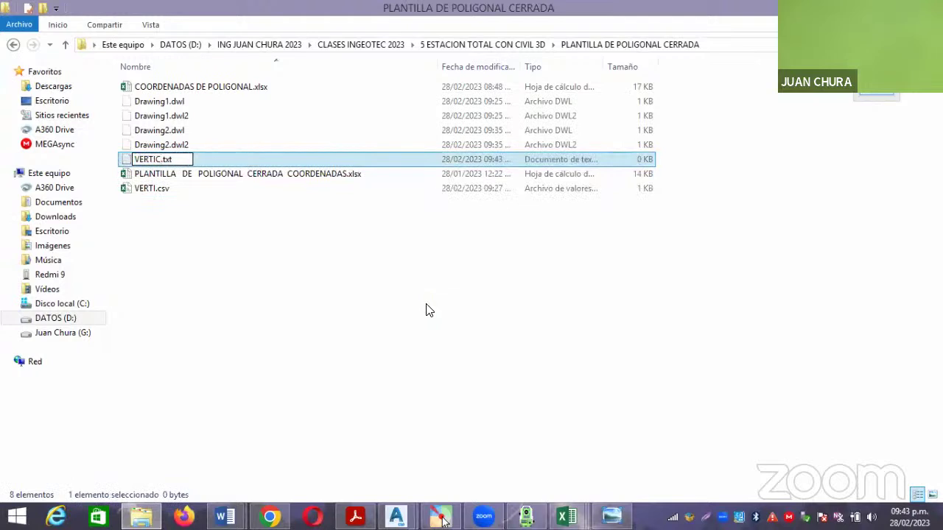
pyautogui.click(330, 284)
pyautogui.doubleClick(212, 190)
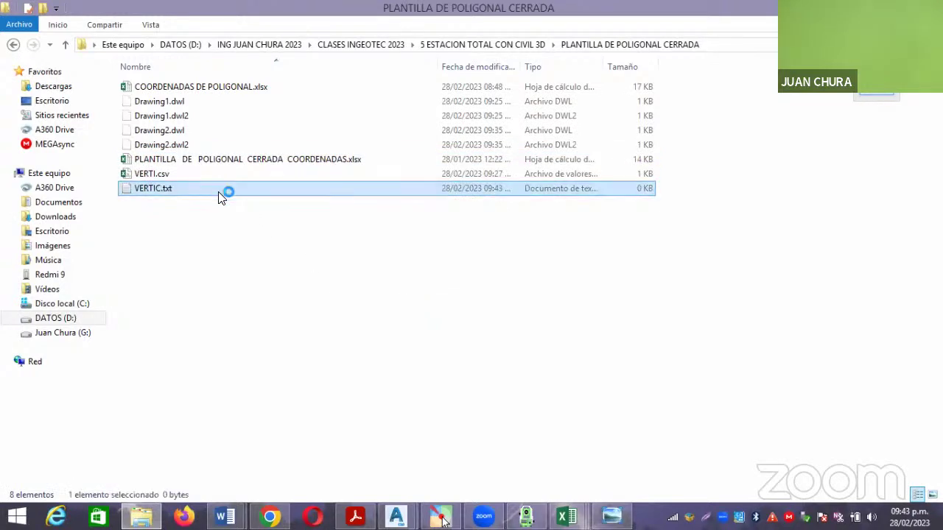
# Copy the five coordinate lines from G1:G5 of VERTI.csv into VERTIC.txt.
pyautogui.moveTo(435, 518)
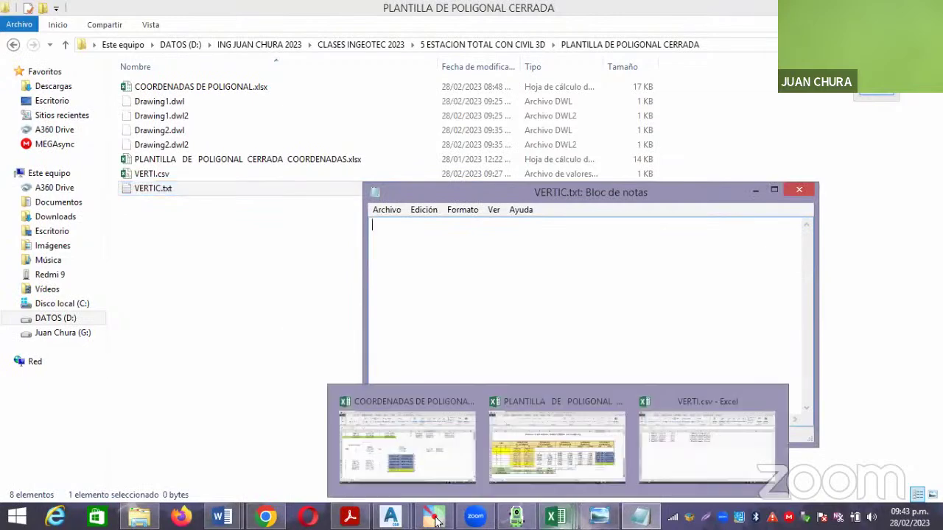
pyautogui.click(676, 468)
pyautogui.moveTo(415, 151); pyautogui.dragTo(415, 207)
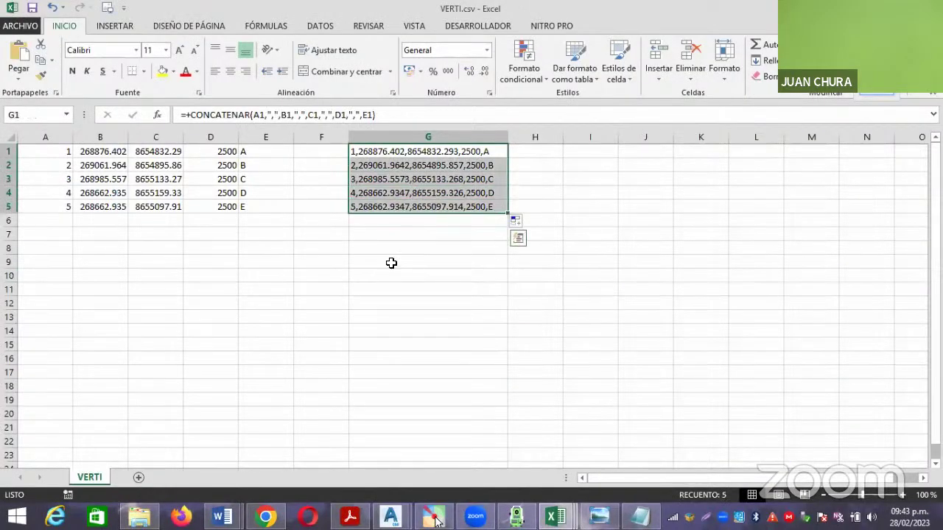
pyautogui.hotkey('ctrl', 'c')
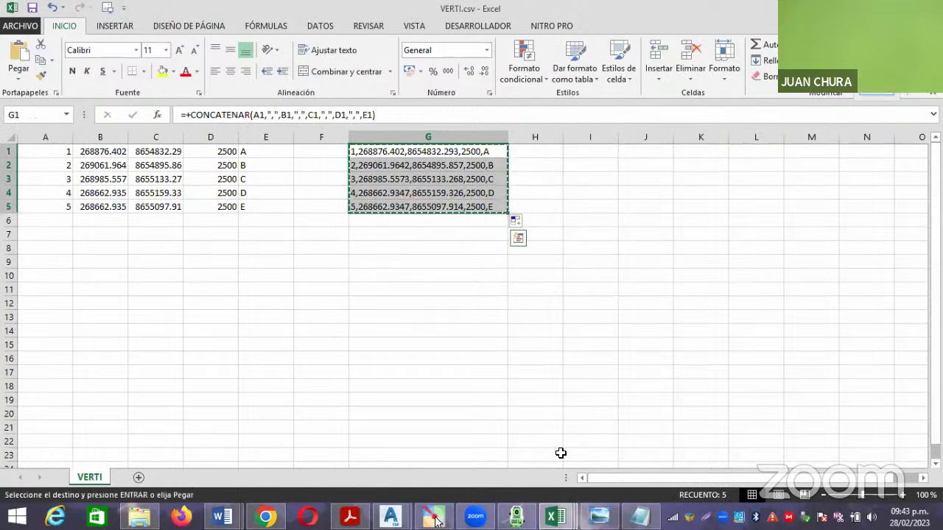
pyautogui.click(436, 520)
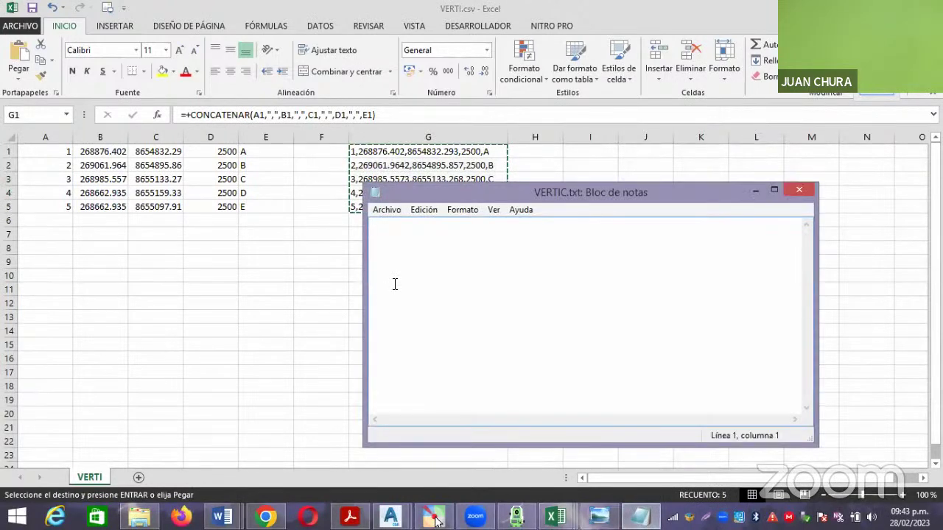
pyautogui.hotkey('ctrl', 'v')
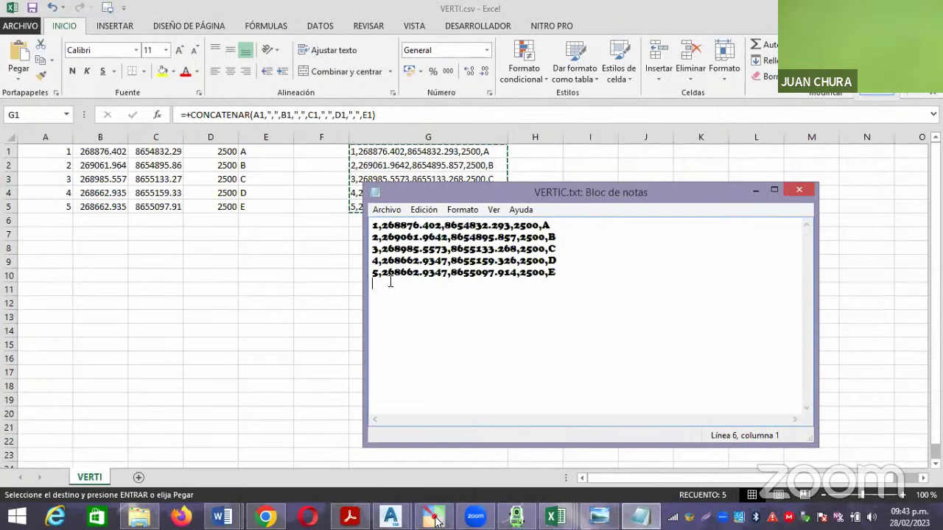
# Save and close VERTIC.txt, reselect G1:G5, and return to the Civil 3D drawing.
pyautogui.click(386, 210)
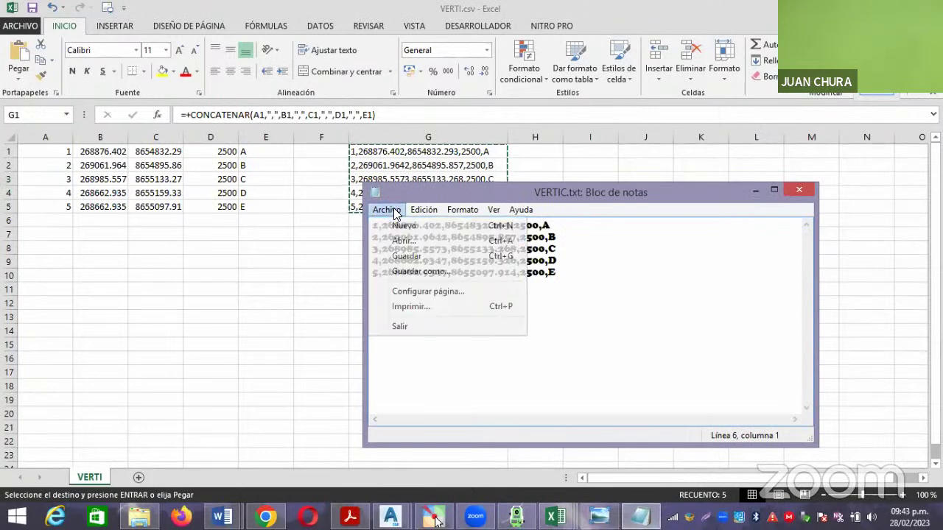
pyautogui.click(406, 255)
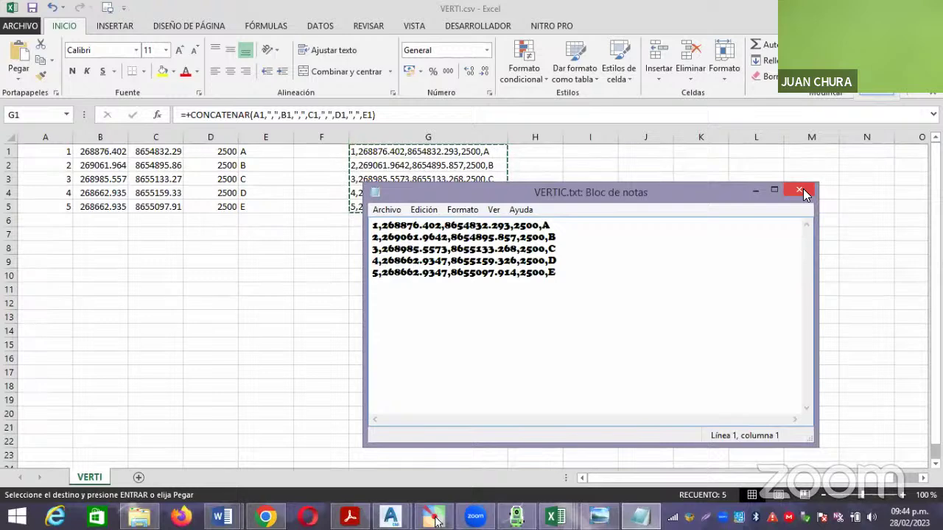
pyautogui.click(801, 192)
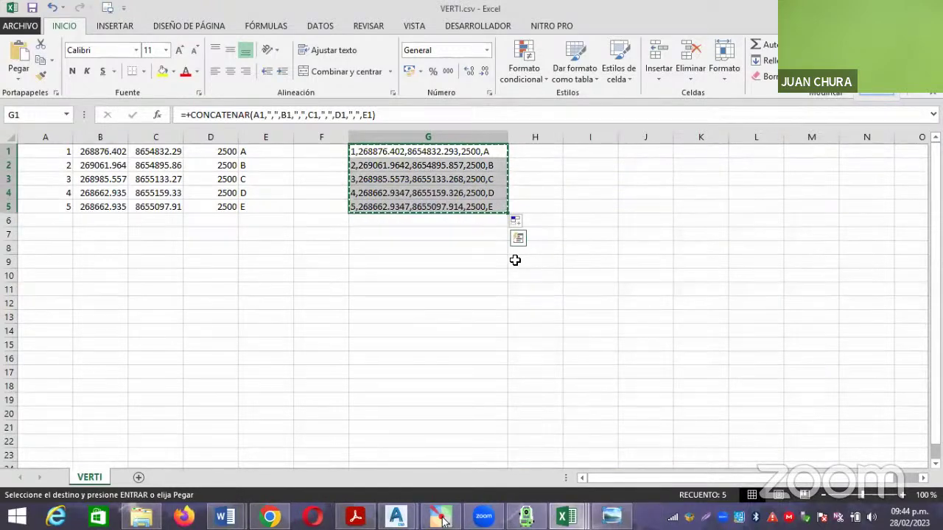
pyautogui.click(446, 246)
pyautogui.moveTo(376, 153); pyautogui.dragTo(427, 202)
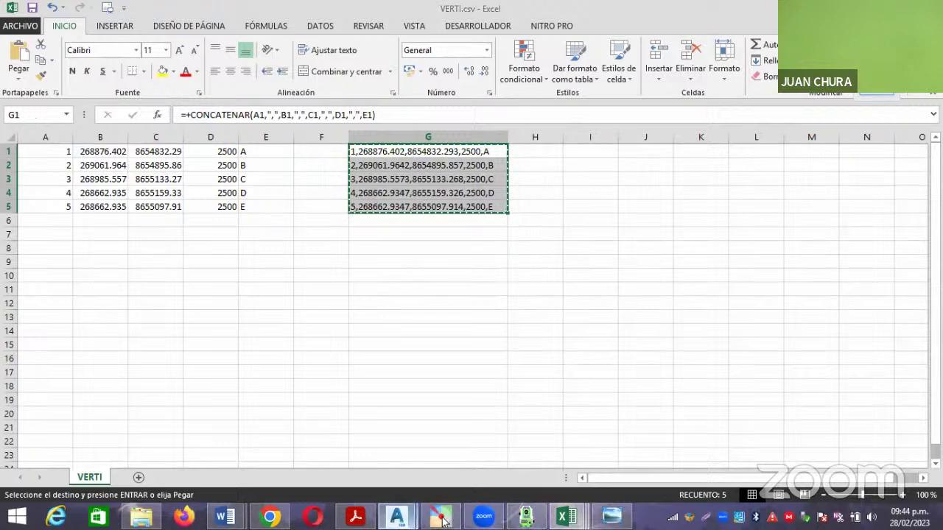
pyautogui.moveTo(443, 521)
pyautogui.click(429, 459)
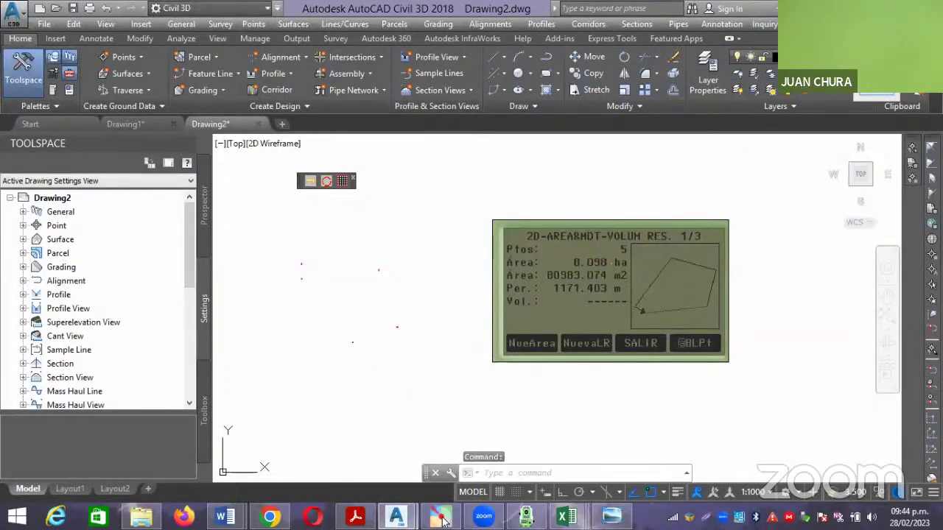
pyautogui.scroll(-2, 410, 283)
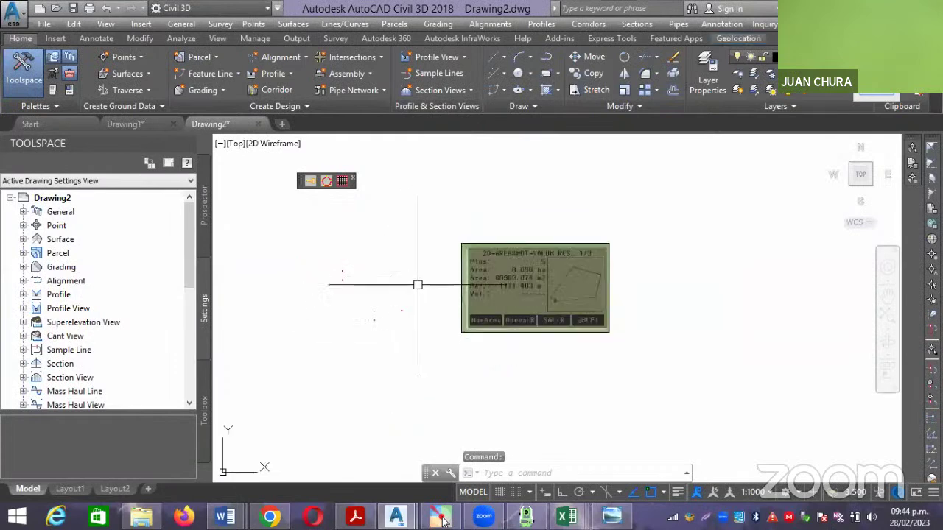
pyautogui.write('p')
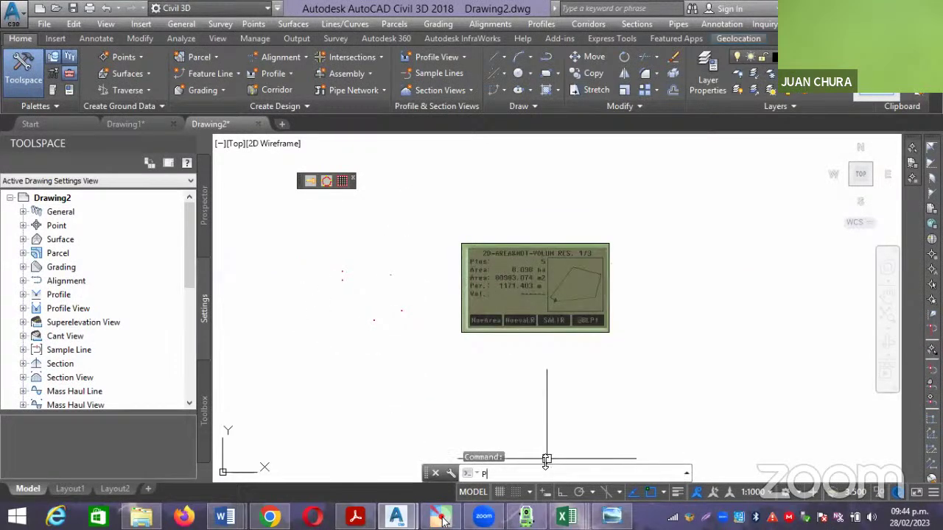
pyautogui.write('l')
pyautogui.press('Return')
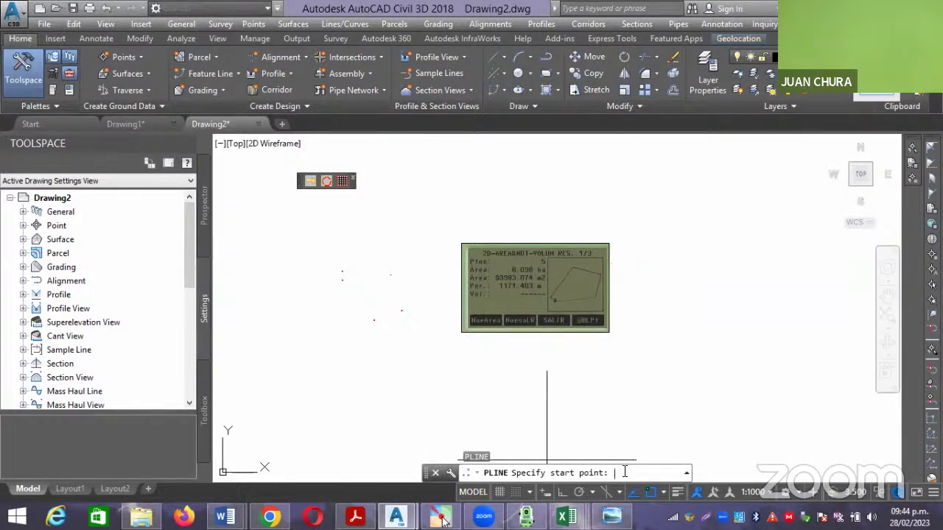
pyautogui.hotkey('ctrl', 'v')
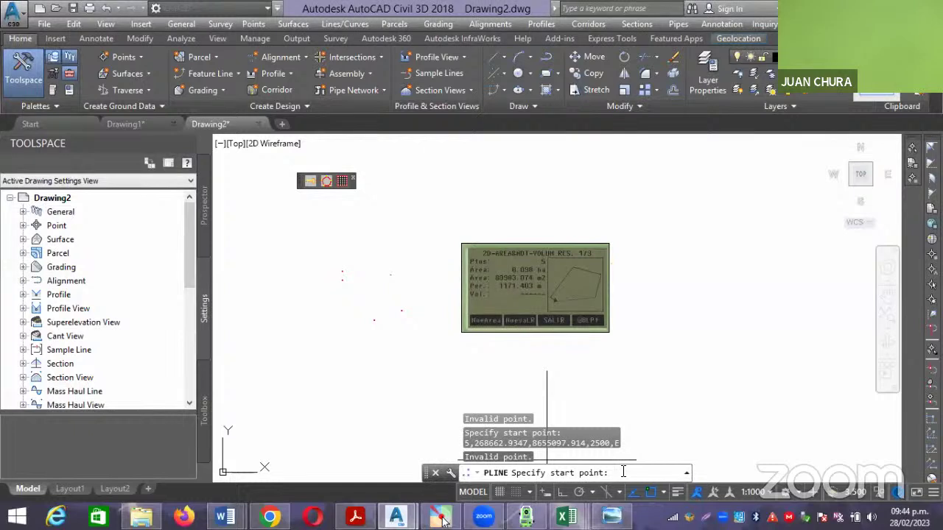
pyautogui.click(657, 441)
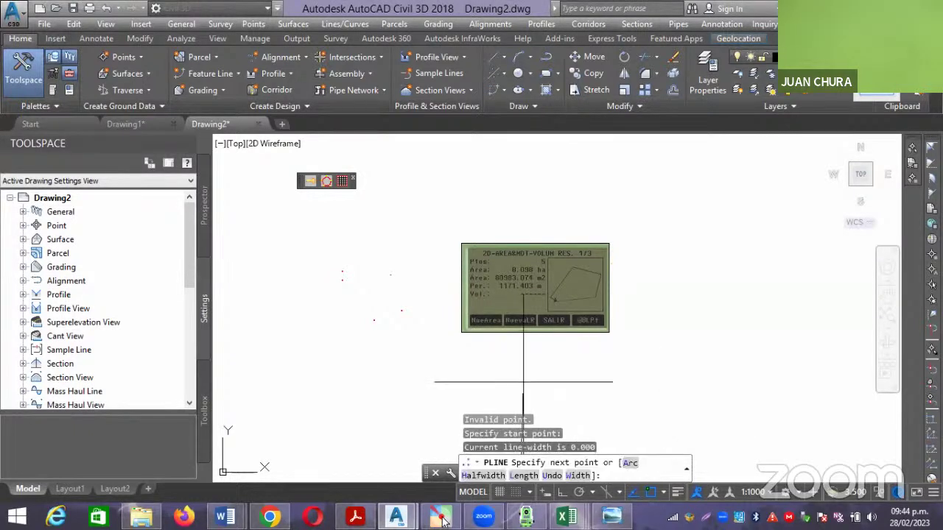
pyautogui.press('Escape')
pyautogui.press('Escape')
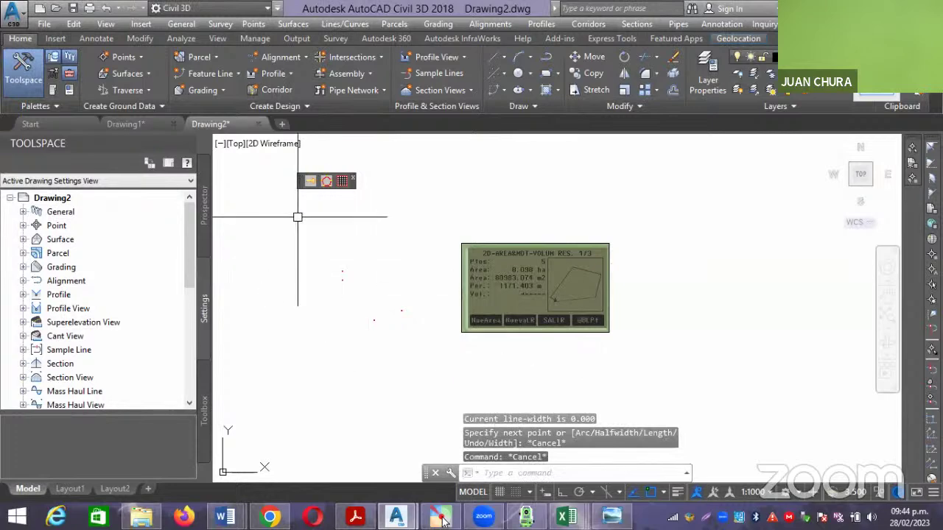
pyautogui.moveTo(442, 520)
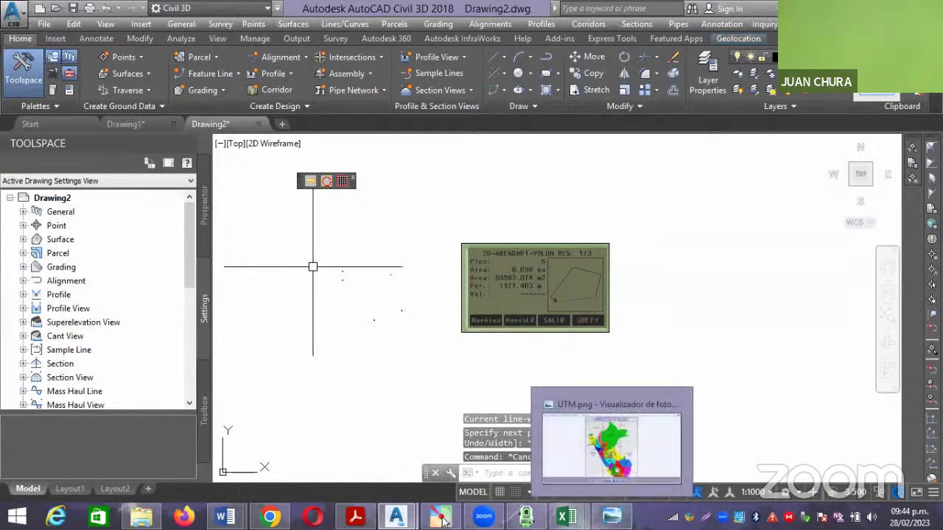
# Start a new drawing and open Import Points with VERTIC.txt as the source file.
pyautogui.click(280, 124)
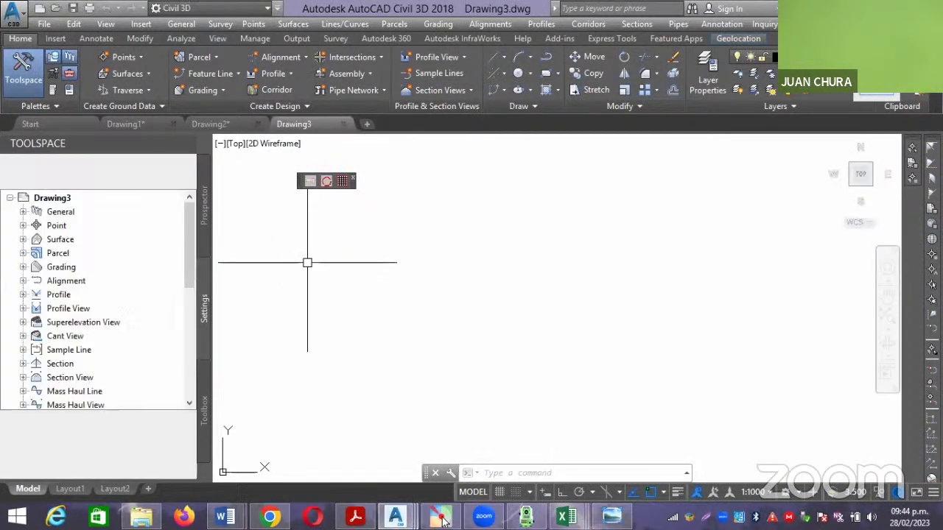
pyautogui.click(205, 193)
pyautogui.rightClick(90, 212)
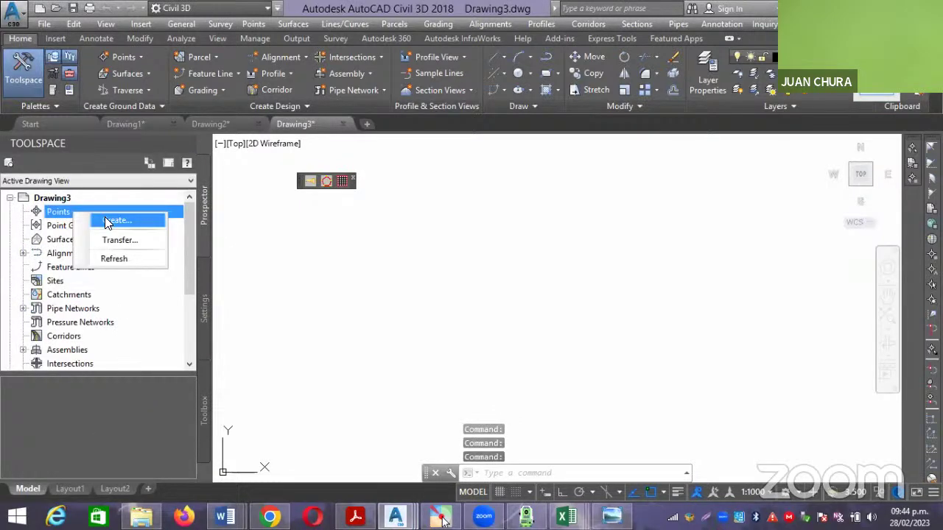
pyautogui.click(105, 221)
pyautogui.click(492, 90)
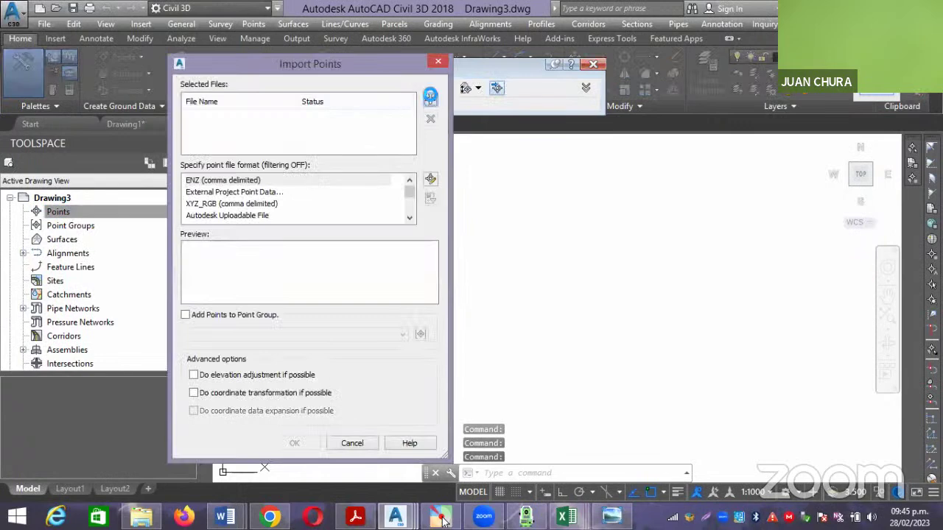
pyautogui.click(430, 96)
pyautogui.click(333, 212)
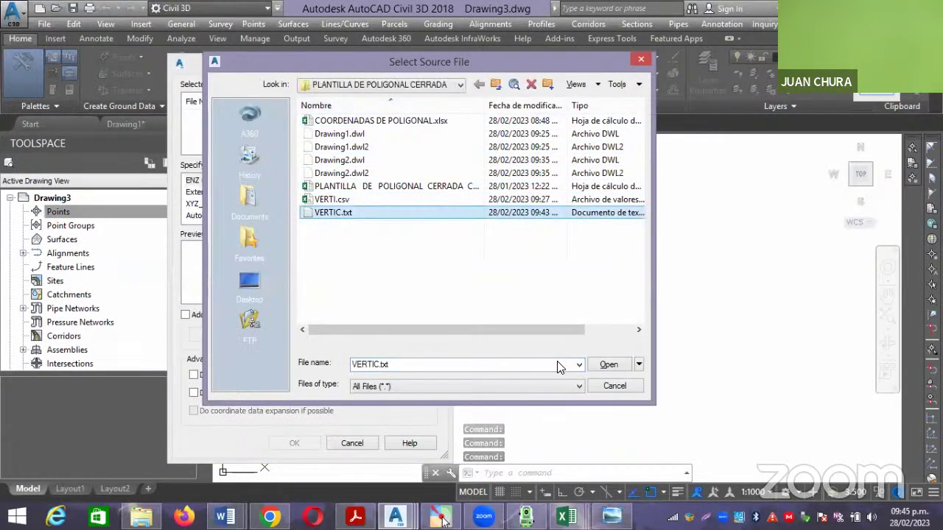
pyautogui.click(609, 364)
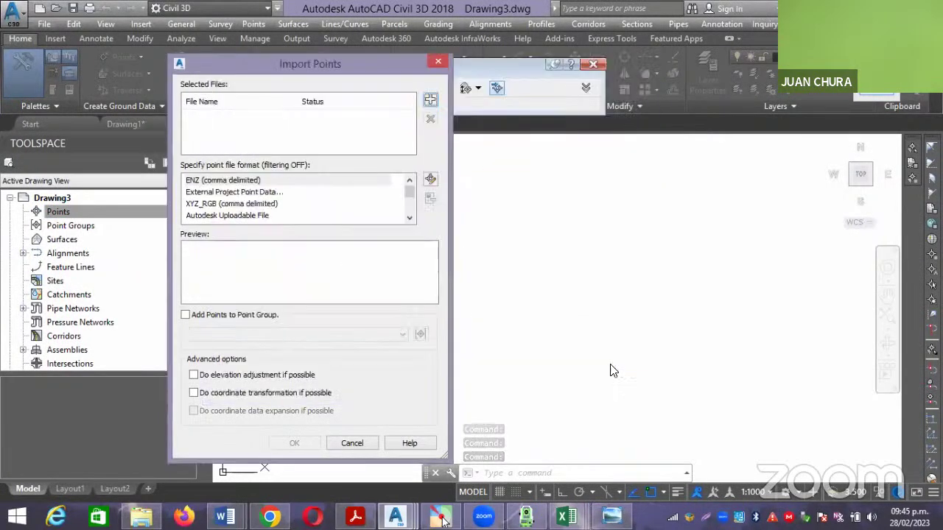
# Re-add VERTIC.txt, choose the PENZD (comma delimited) format, and import the points.
pyautogui.click(410, 219)
pyautogui.click(411, 219)
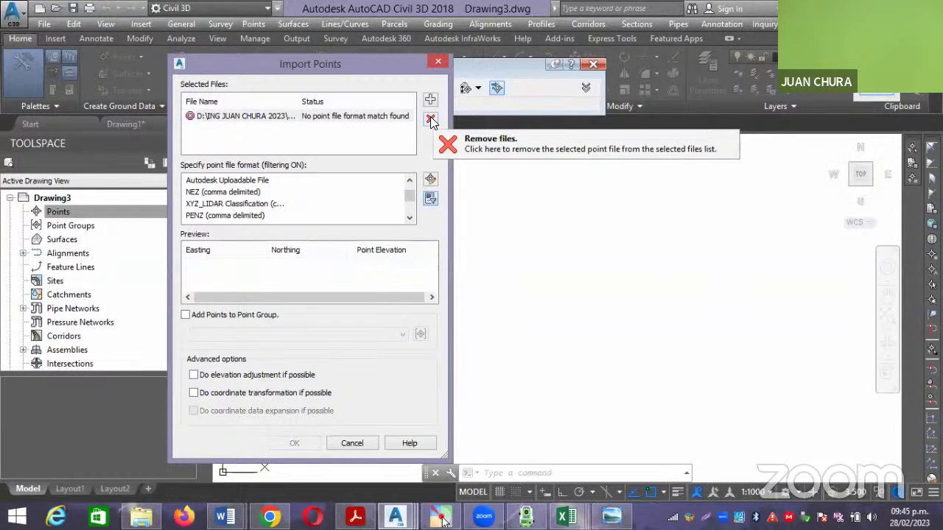
pyautogui.click(430, 120)
pyautogui.click(431, 100)
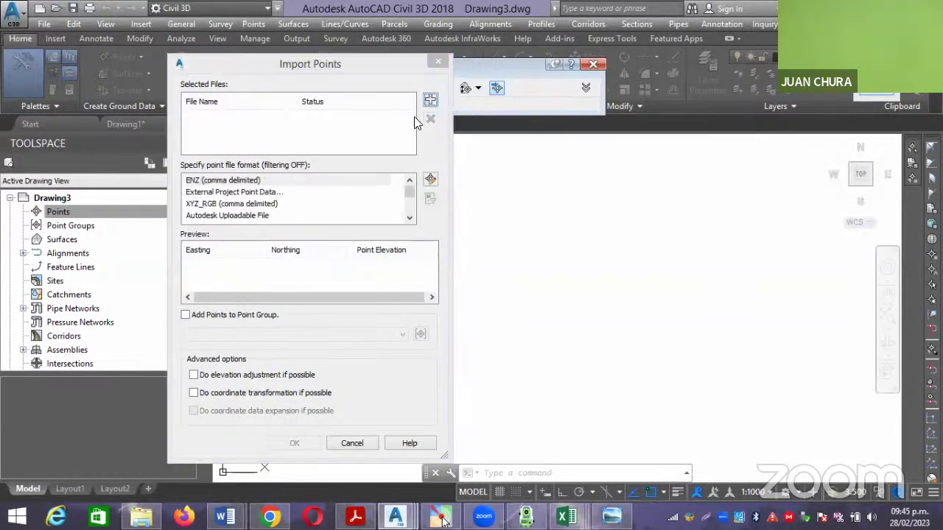
pyautogui.click(348, 214)
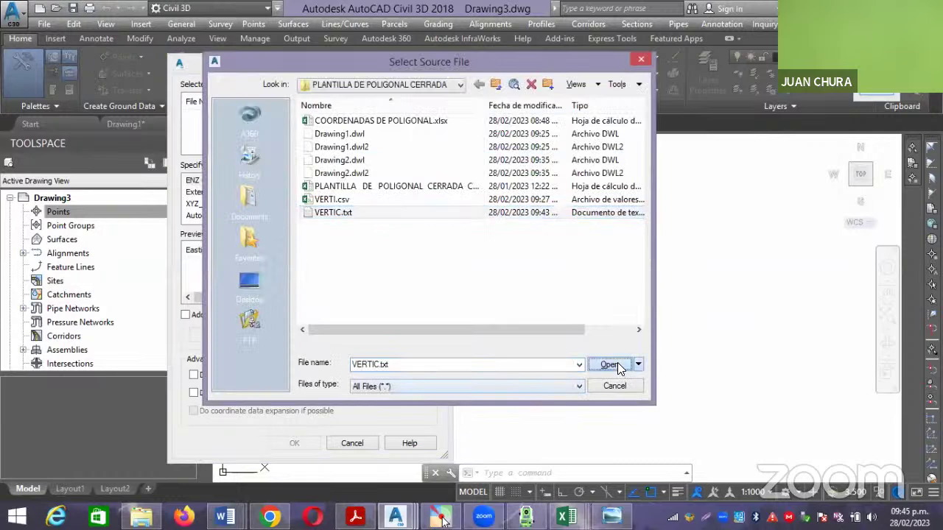
pyautogui.click(615, 364)
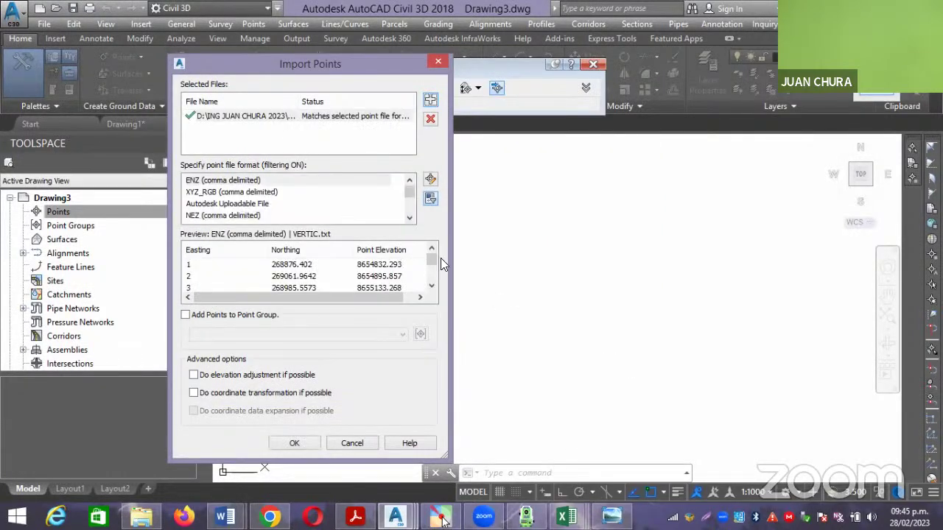
pyautogui.click(410, 218)
pyautogui.click(410, 218)
pyautogui.click(409, 218)
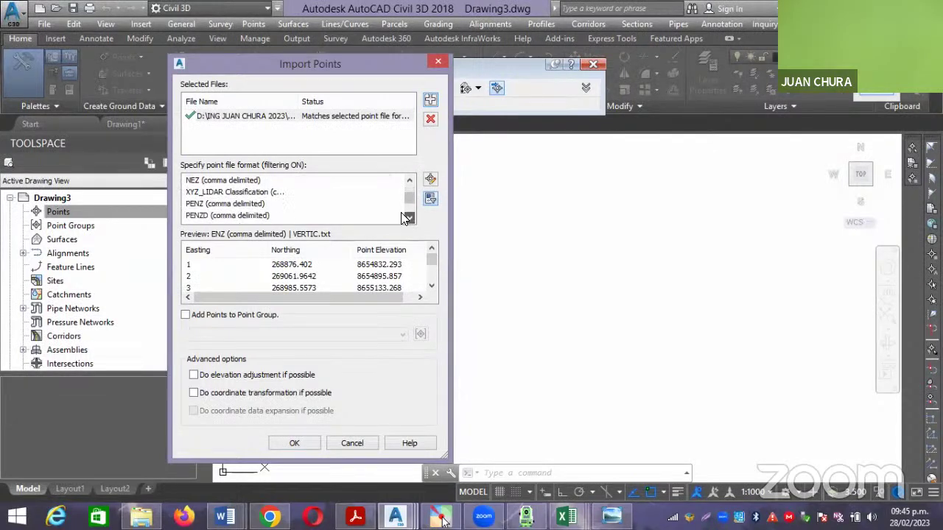
pyautogui.click(220, 215)
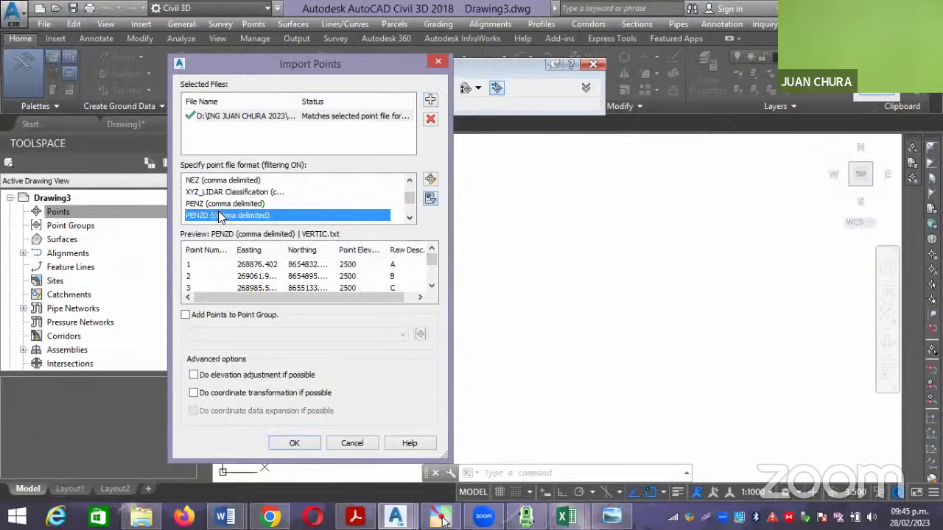
pyautogui.click(293, 443)
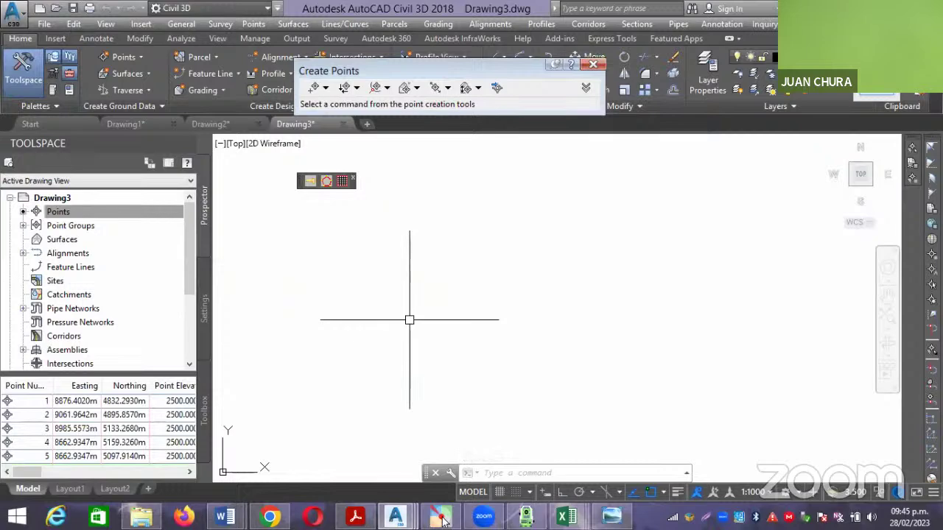
# Zoom to extents and window-select the five imported points to check them.
pyautogui.write('z')
pyautogui.press('Return')
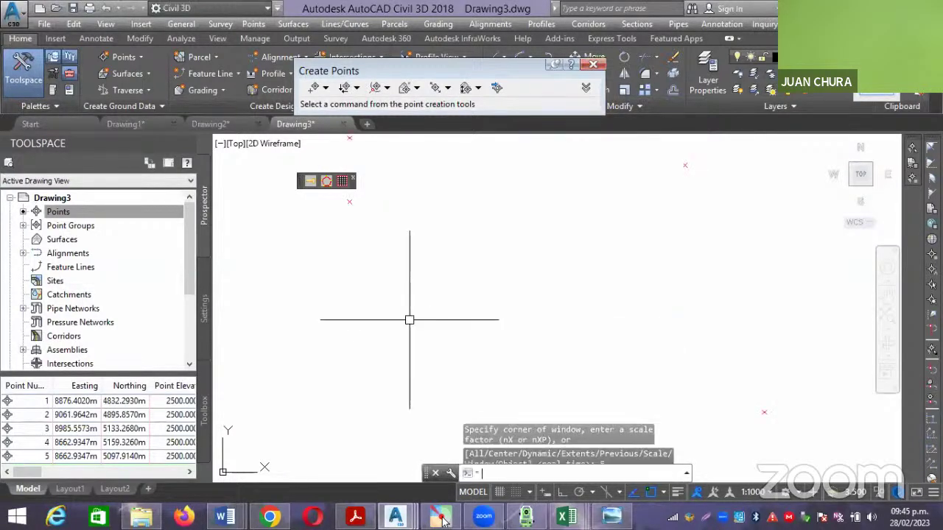
pyautogui.write('E')
pyautogui.press('Return')
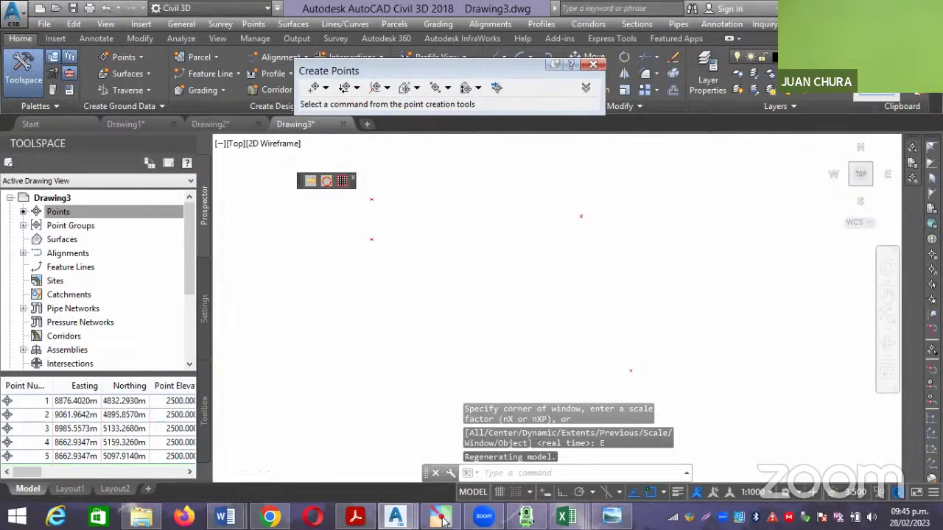
pyautogui.click(646, 361)
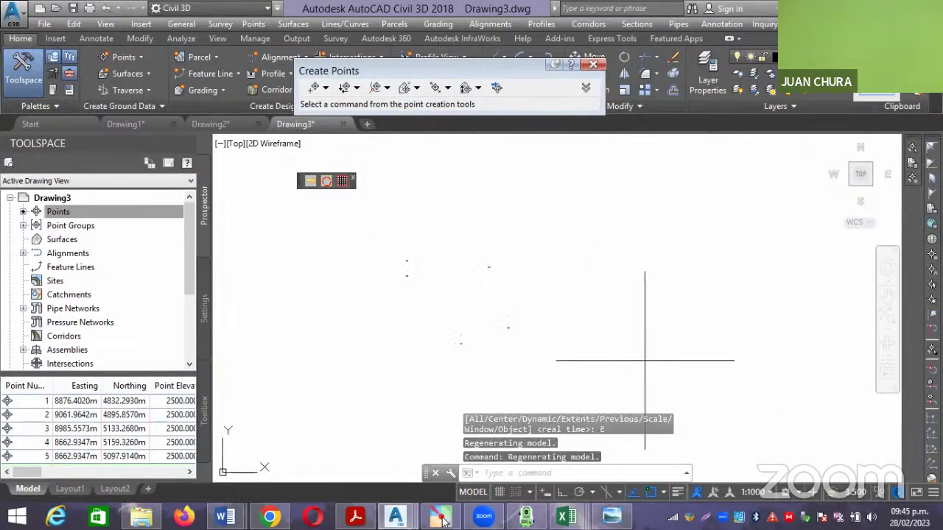
pyautogui.click(374, 232)
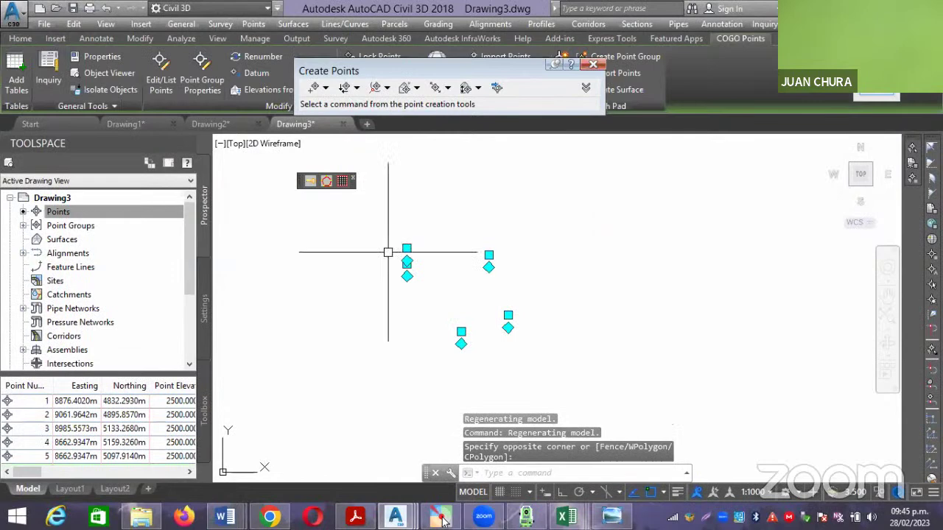
pyautogui.scroll(4, 416, 282)
pyautogui.scroll(-2, 416, 282)
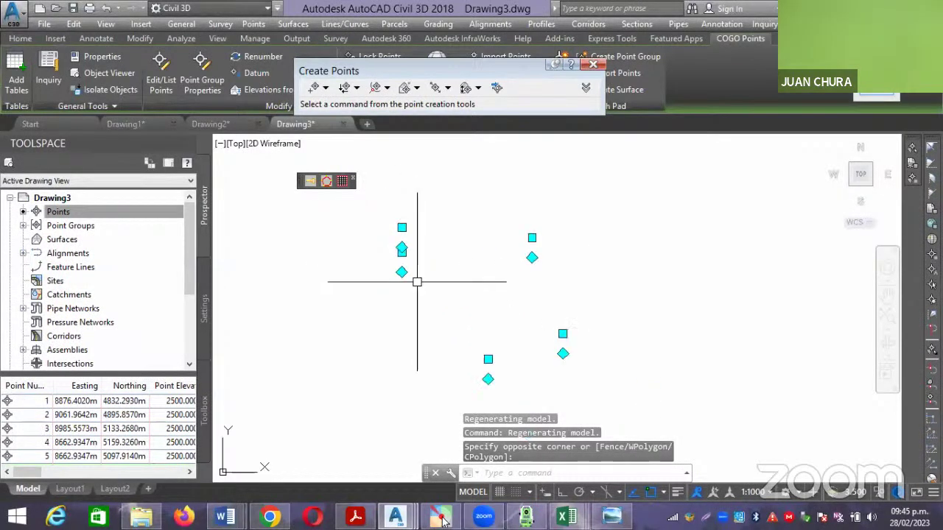
pyautogui.press('Escape')
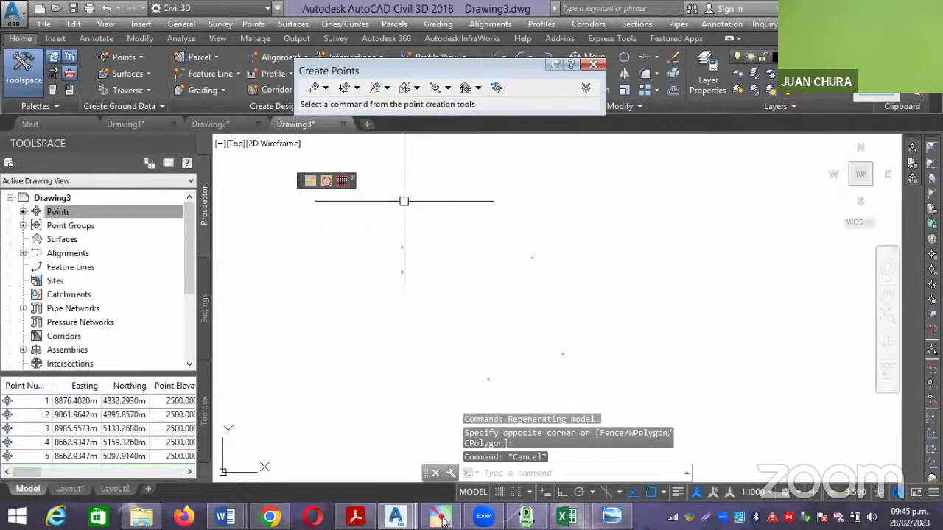
# Compare with Drawing2's area label, return to Drawing3, then switch to the VERTI.csv spreadsheet.
pyautogui.click(228, 119)
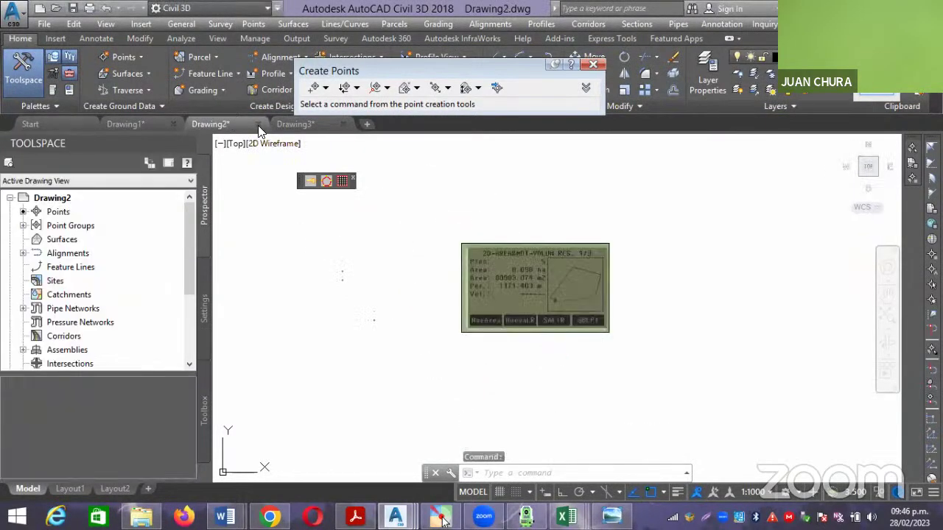
pyautogui.click(309, 127)
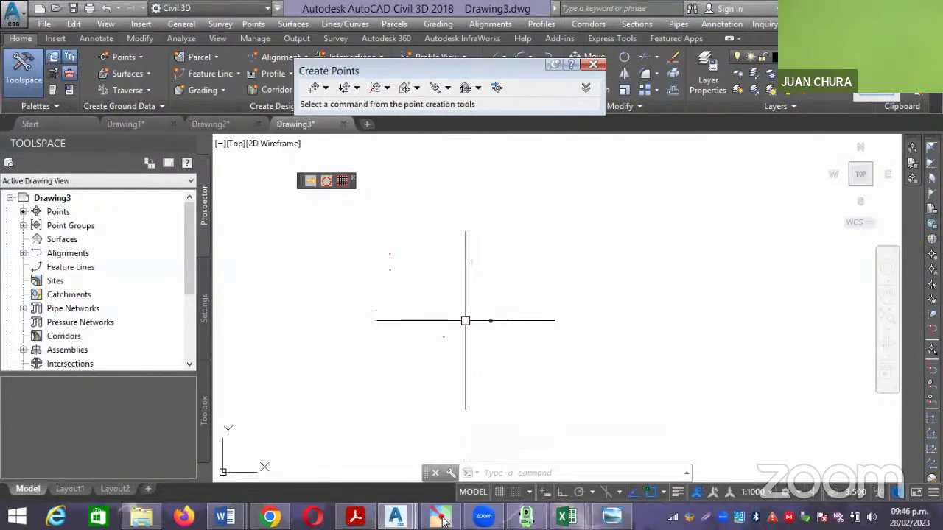
pyautogui.moveTo(433, 296); pyautogui.dragTo(402, 308, button='middle')
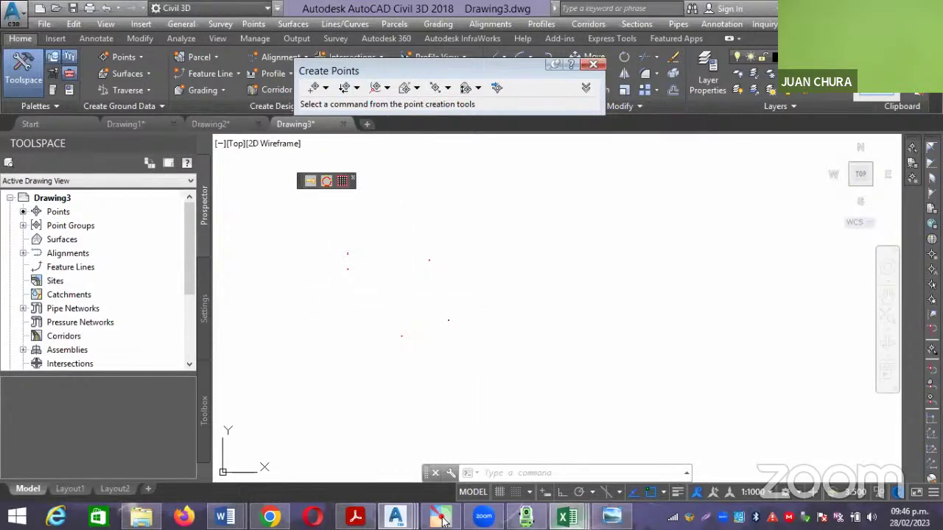
pyautogui.moveTo(566, 515)
pyautogui.click(718, 442)
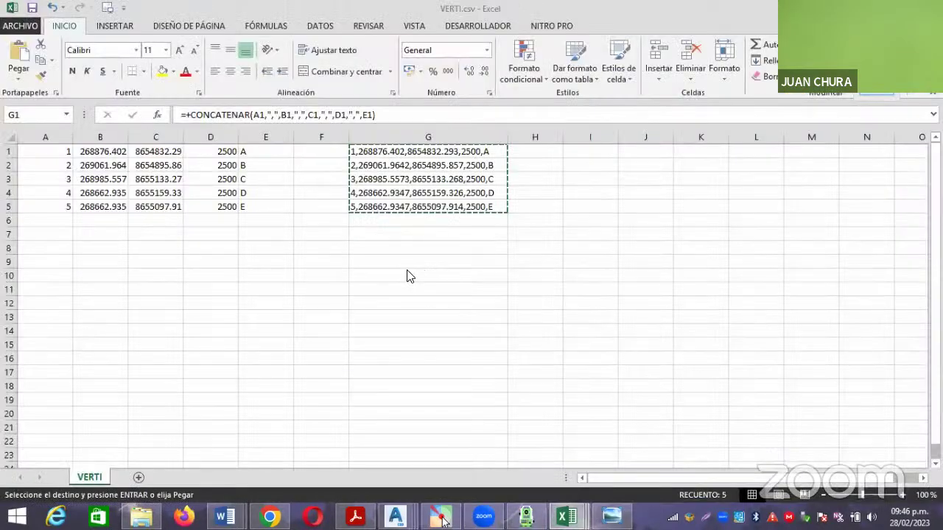
# In G9, start a CONCATENAR formula with B1 as the first argument.
pyautogui.hotkey('ctrl', 'v')
pyautogui.click(398, 264)
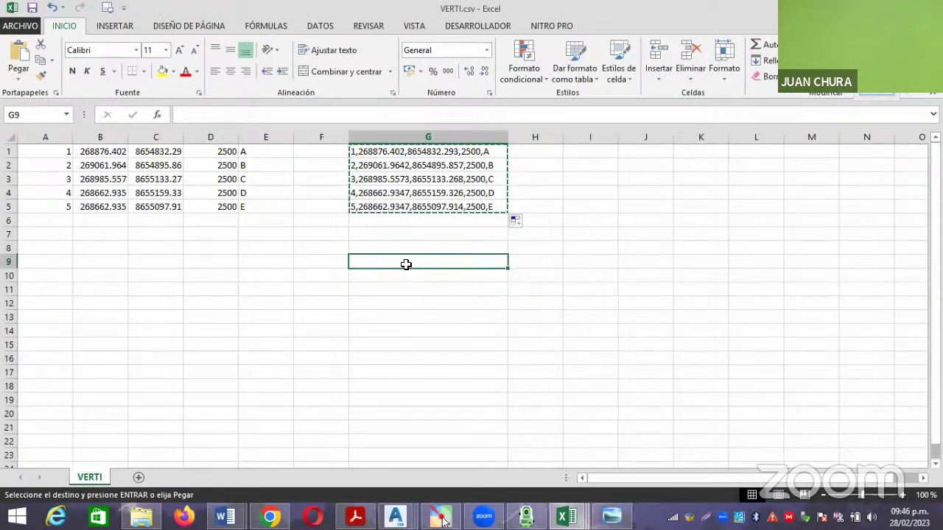
pyautogui.write('+CONCA')
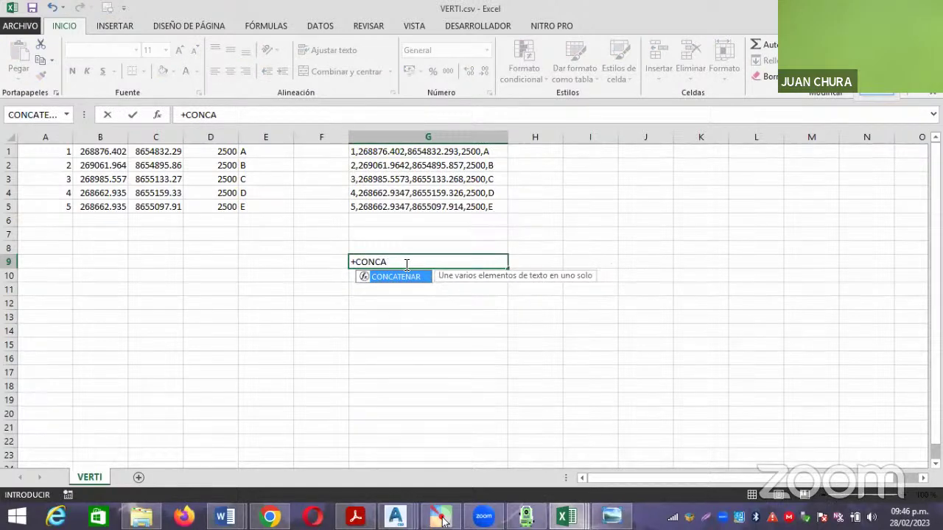
pyautogui.doubleClick(406, 277)
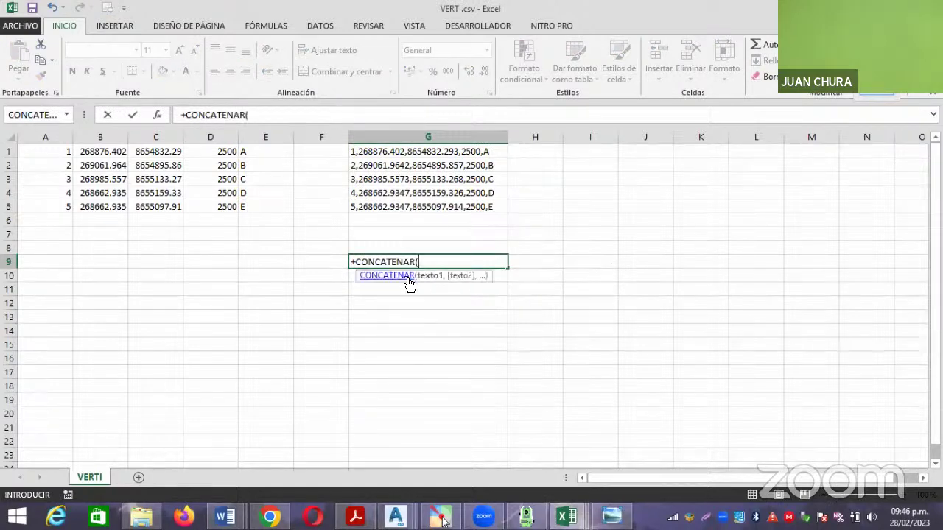
pyautogui.click(159, 120)
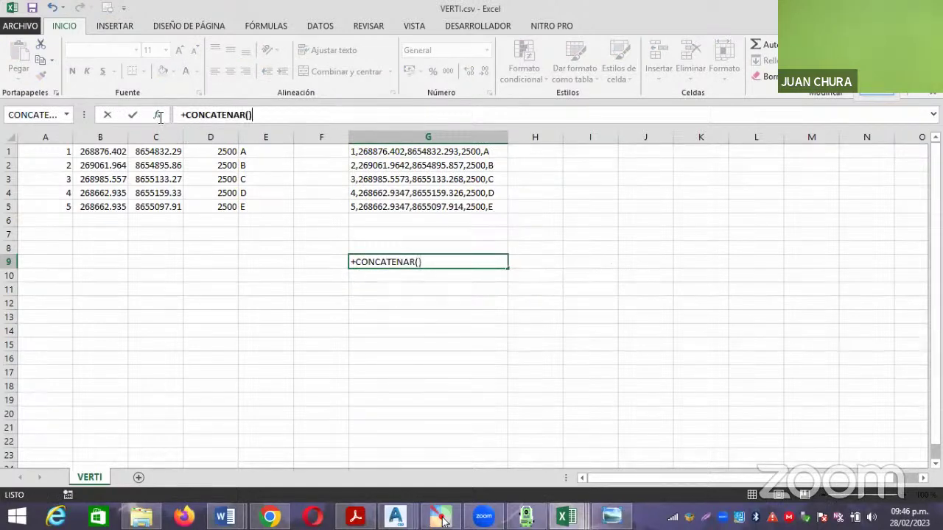
pyautogui.click(621, 151)
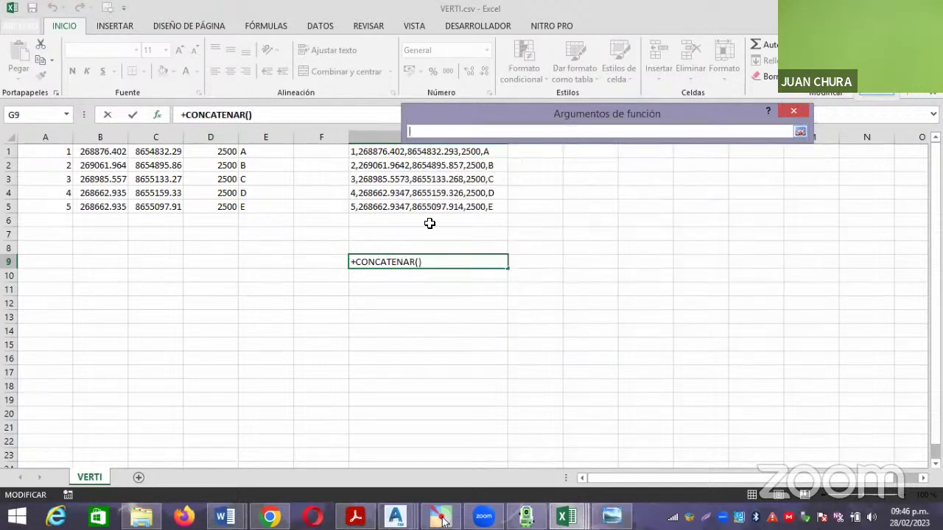
pyautogui.click(116, 149)
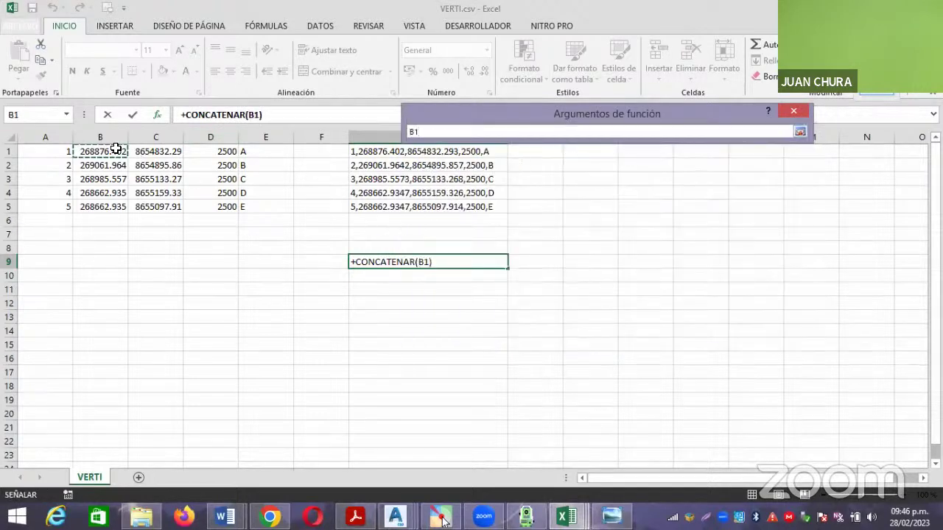
pyautogui.press('Return')
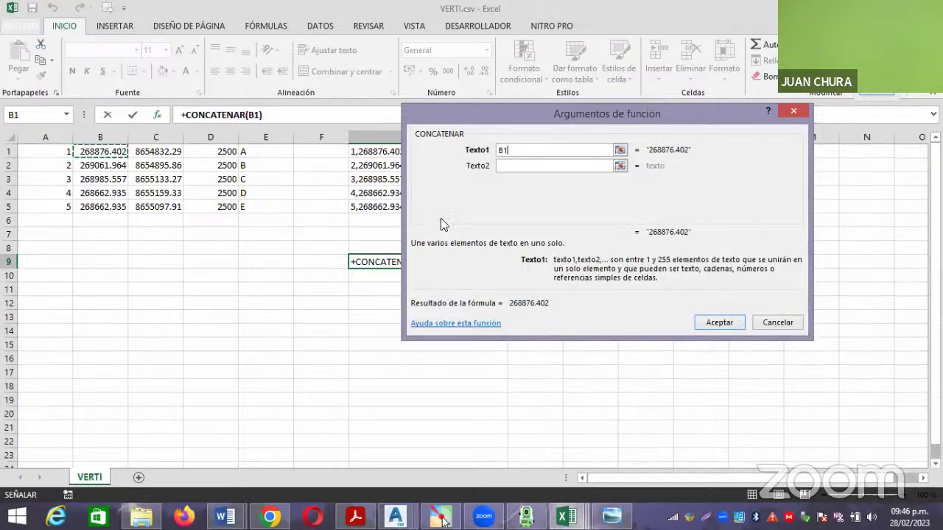
# Add a comma and C1 as the remaining arguments to complete =CONCATENAR(B1,",",C1).
pyautogui.click(546, 163)
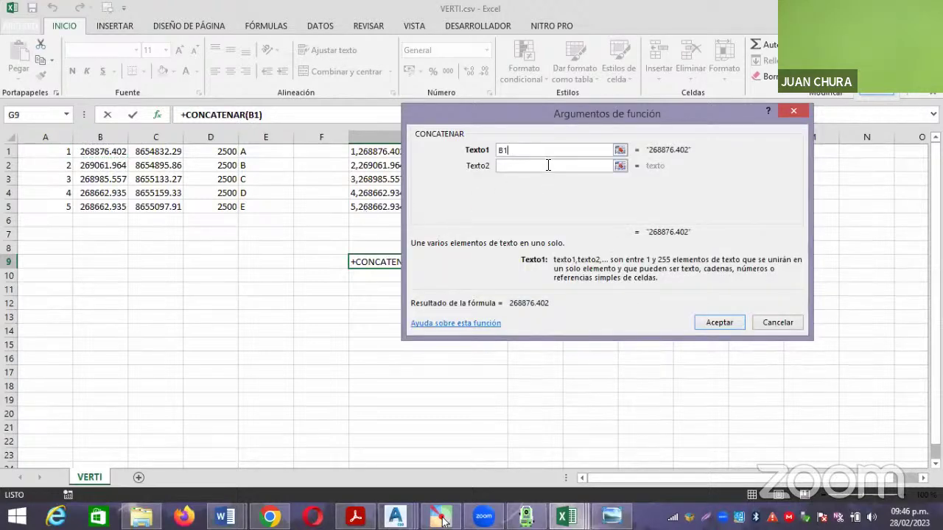
pyautogui.write(',')
pyautogui.click(562, 181)
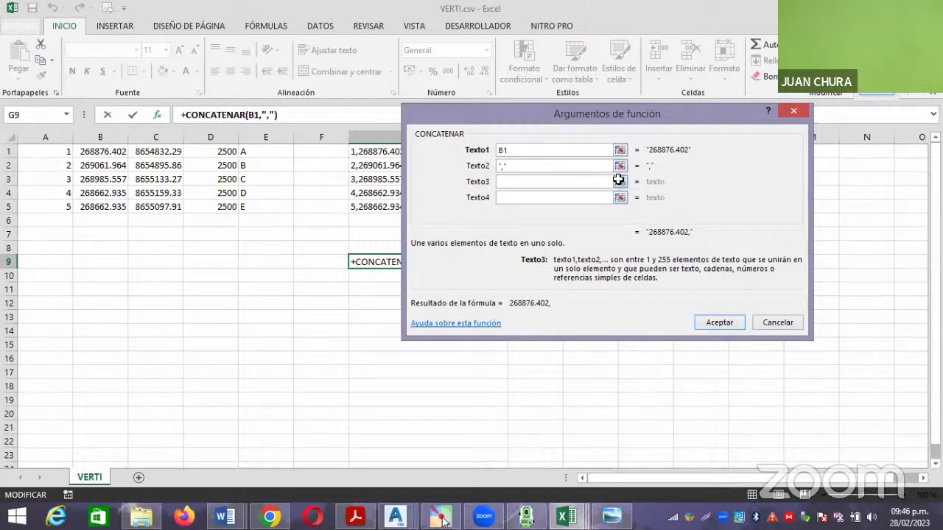
pyautogui.click(620, 181)
pyautogui.click(164, 151)
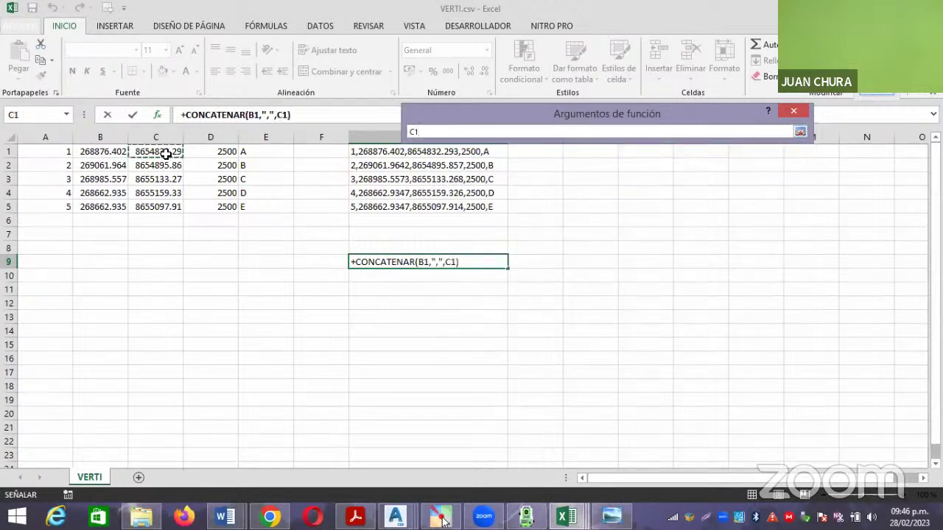
pyautogui.press('Return')
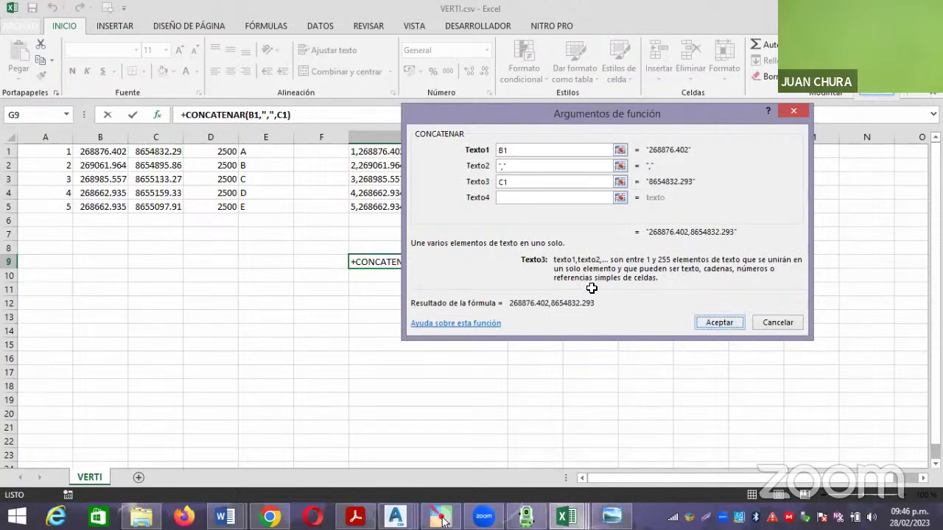
pyautogui.click(714, 322)
# Fill the formula down to G13 and copy the pairs in G9:G13.
pyautogui.moveTo(505, 268); pyautogui.dragTo(499, 327)
pyautogui.click(599, 305)
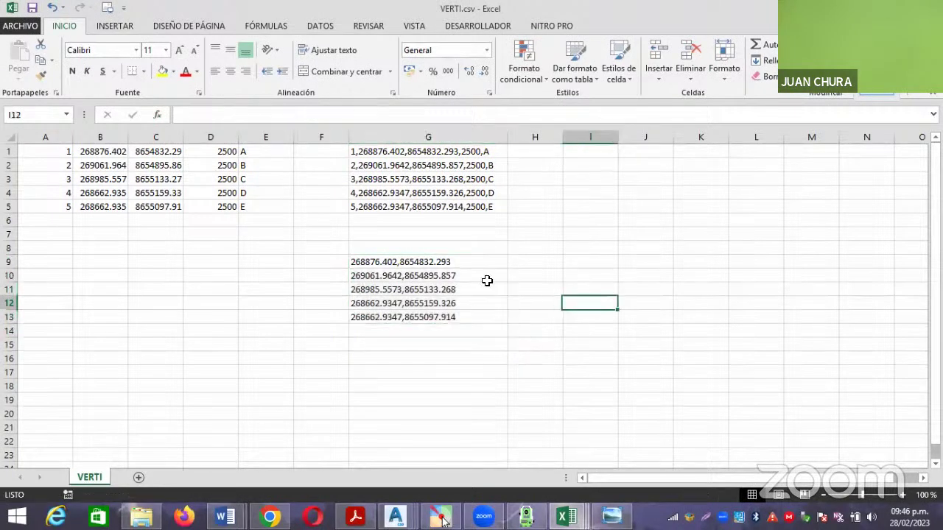
pyautogui.moveTo(424, 263); pyautogui.dragTo(430, 318)
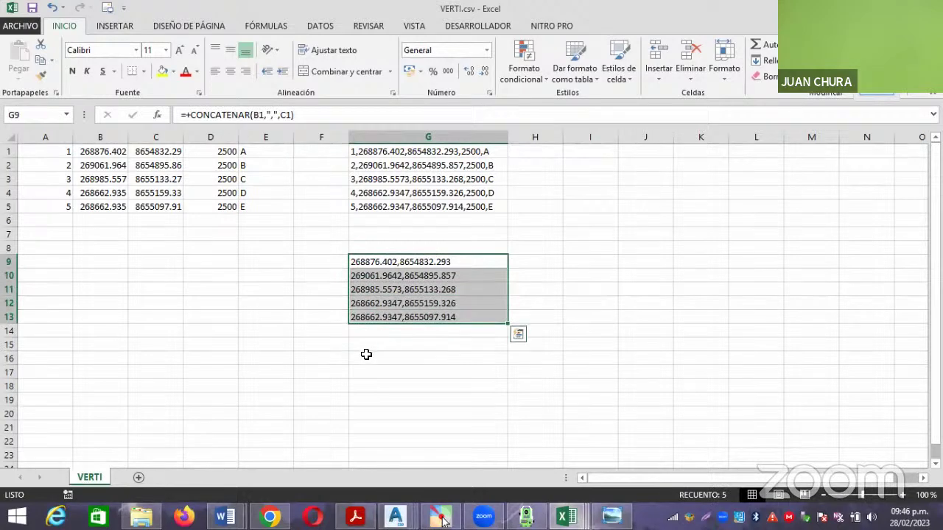
pyautogui.hotkey('ctrl', 'c')
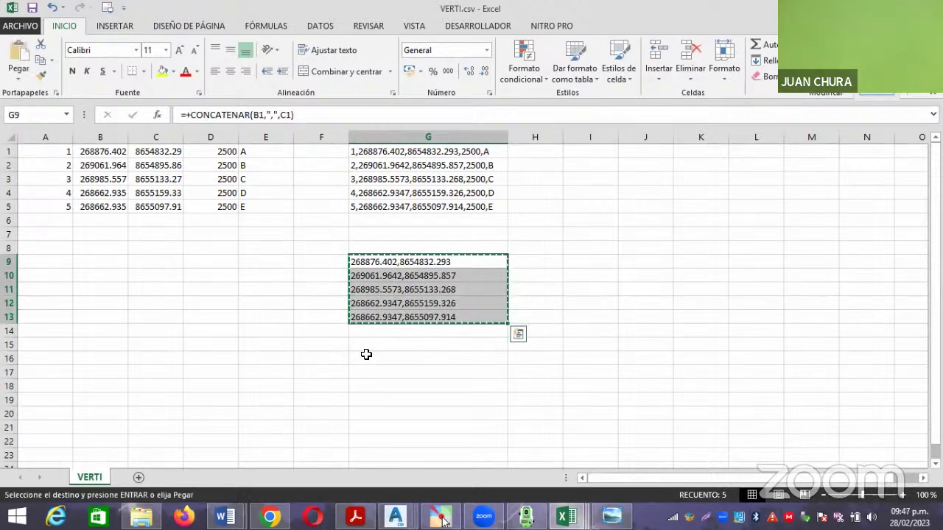
# Run PL in Drawing3 and paste the five easting,northing pairs as polyline vertices, then end it.
pyautogui.moveTo(395, 518)
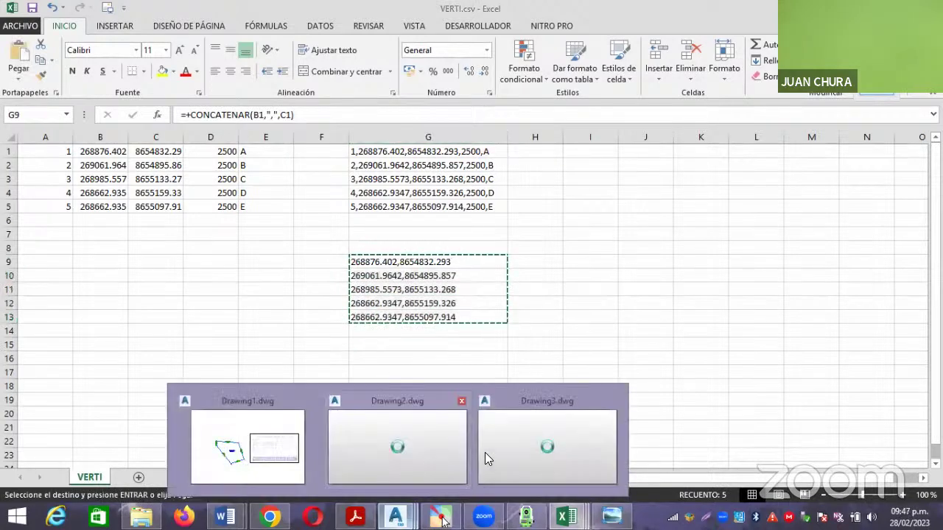
pyautogui.click(509, 452)
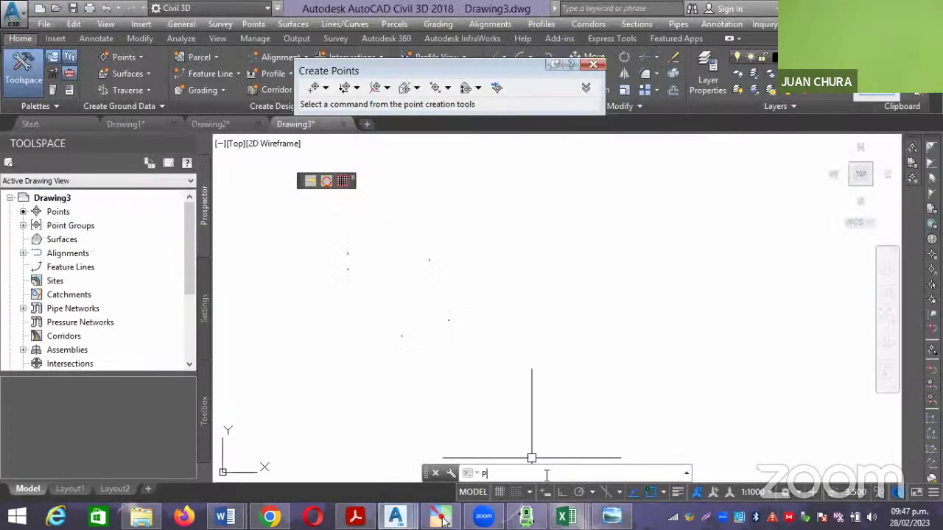
pyautogui.write('PL')
pyautogui.press('Return')
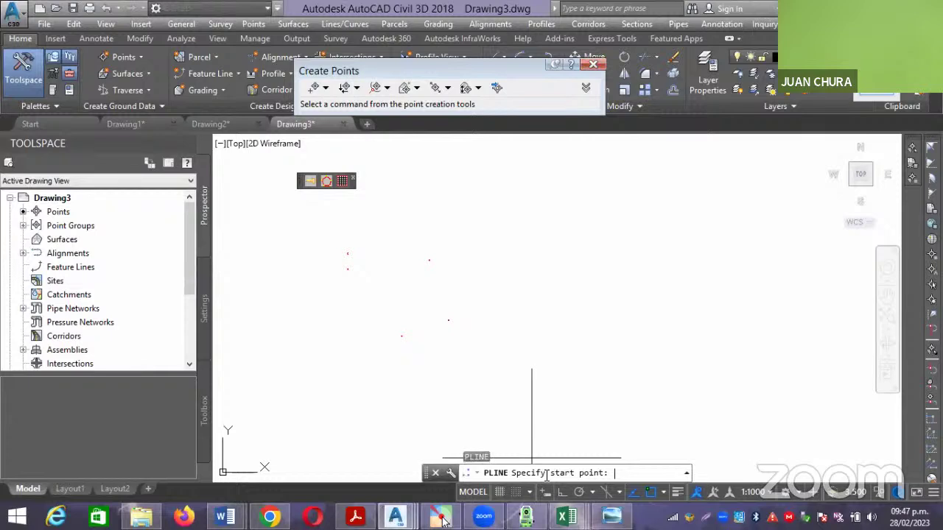
pyautogui.hotkey('ctrl', 'v')
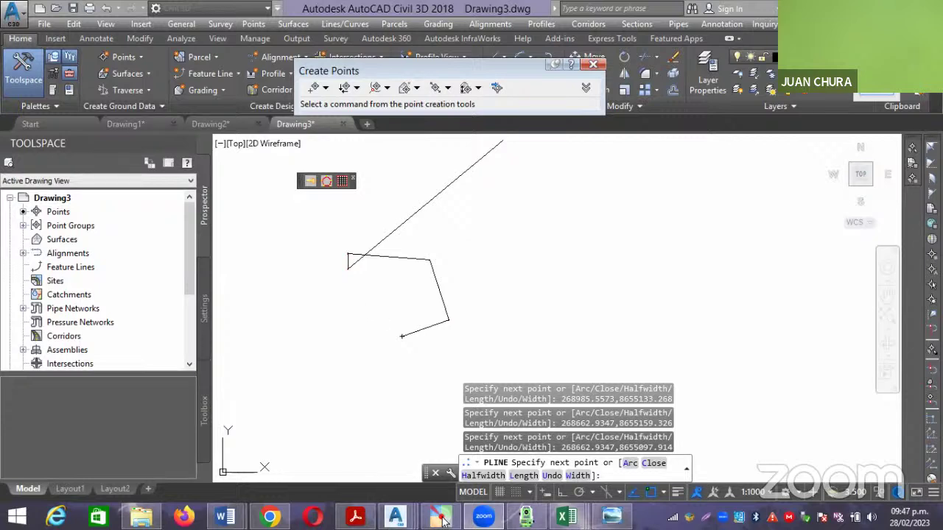
pyautogui.scroll(2, 383, 329)
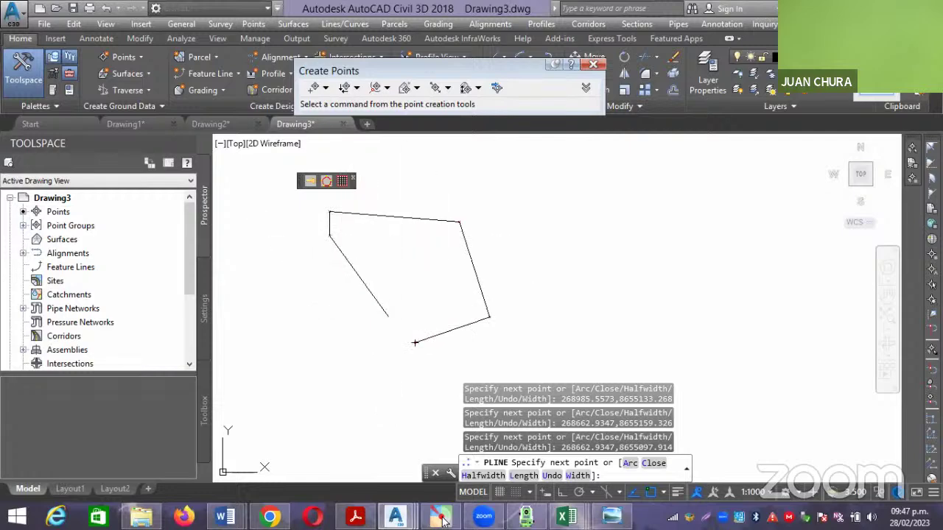
pyautogui.press('Escape')
pyautogui.scroll(-2, 389, 318)
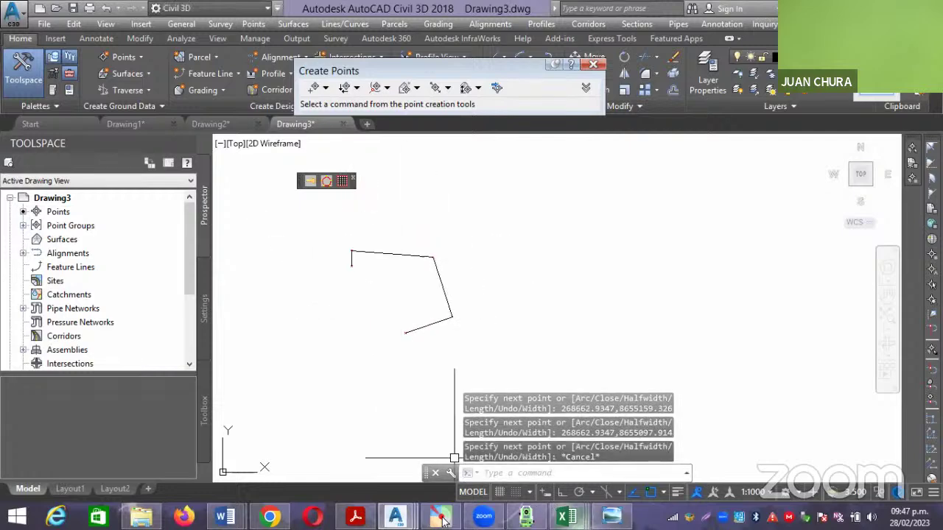
# Delete the old coordinate list in G9:G13 and select the column C values.
pyautogui.moveTo(567, 515)
pyautogui.click(721, 451)
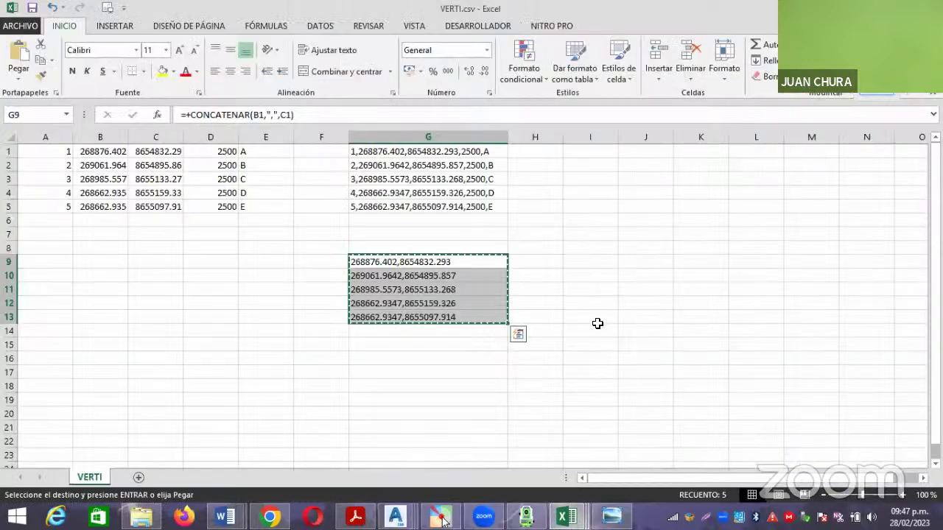
pyautogui.click(594, 316)
pyautogui.moveTo(441, 262); pyautogui.dragTo(471, 309)
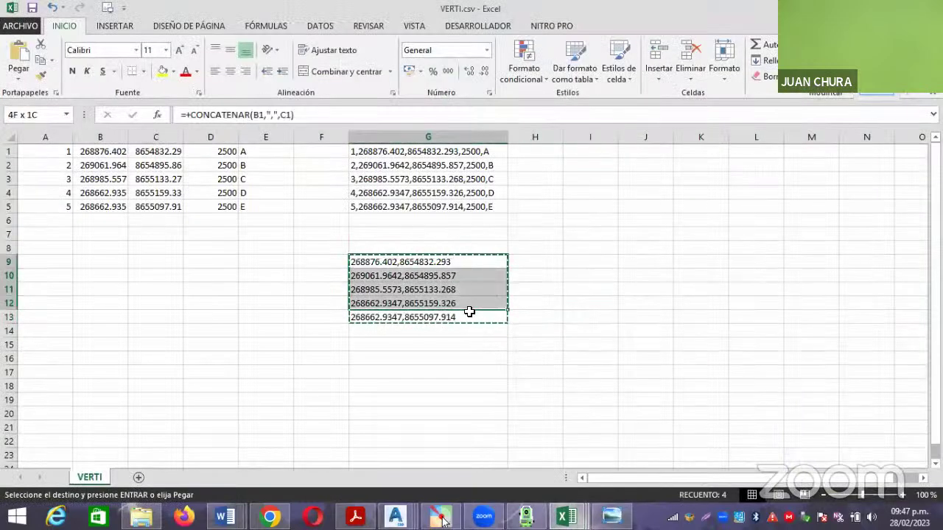
pyautogui.press('Delete')
pyautogui.click(440, 346)
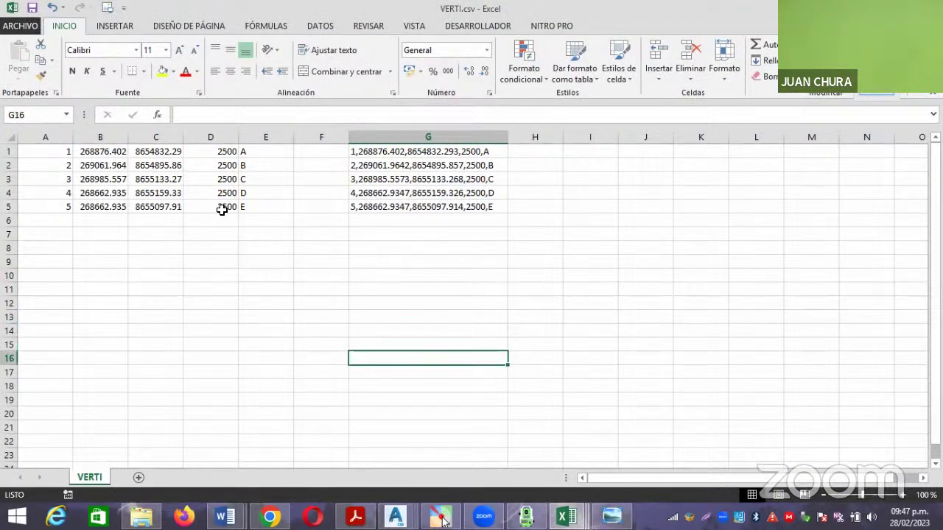
pyautogui.moveTo(168, 152); pyautogui.dragTo(168, 209)
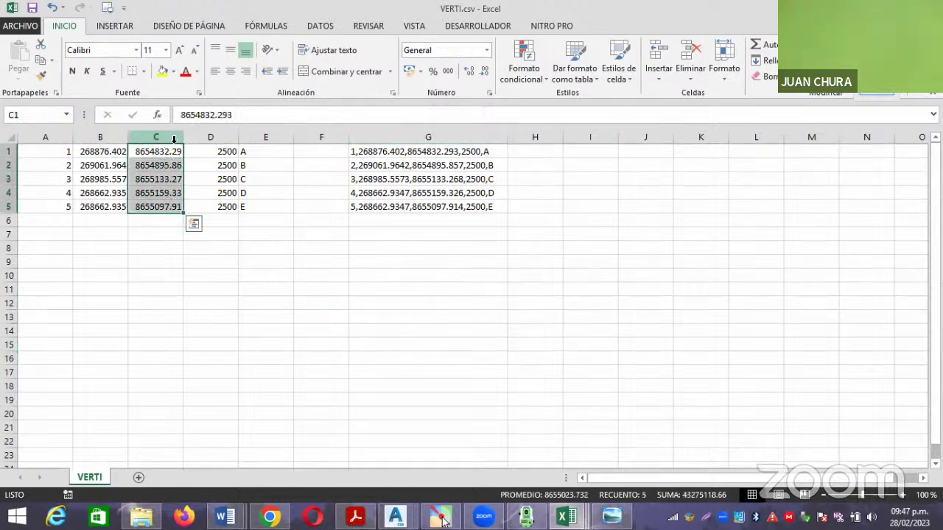
# In G10, start a CONCATENAR formula with C1 as the first argument.
pyautogui.click(442, 277)
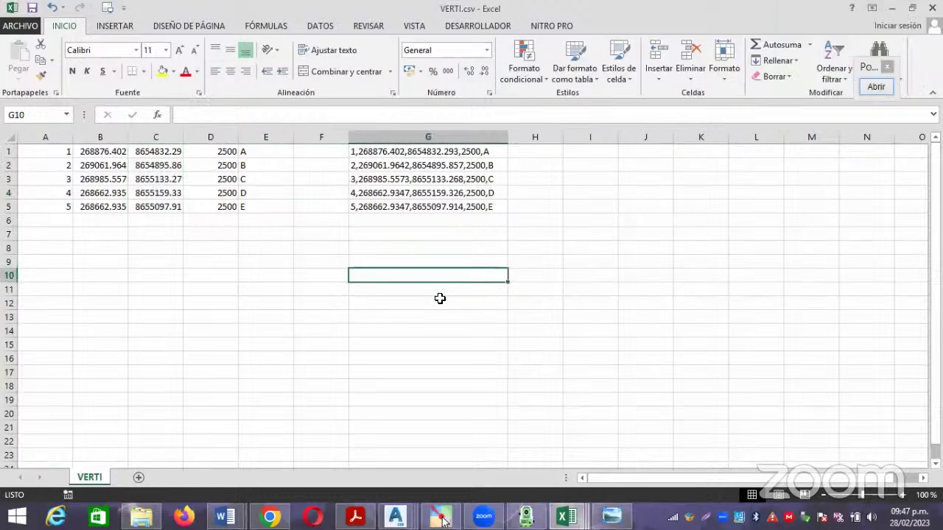
pyautogui.write('+CONCA')
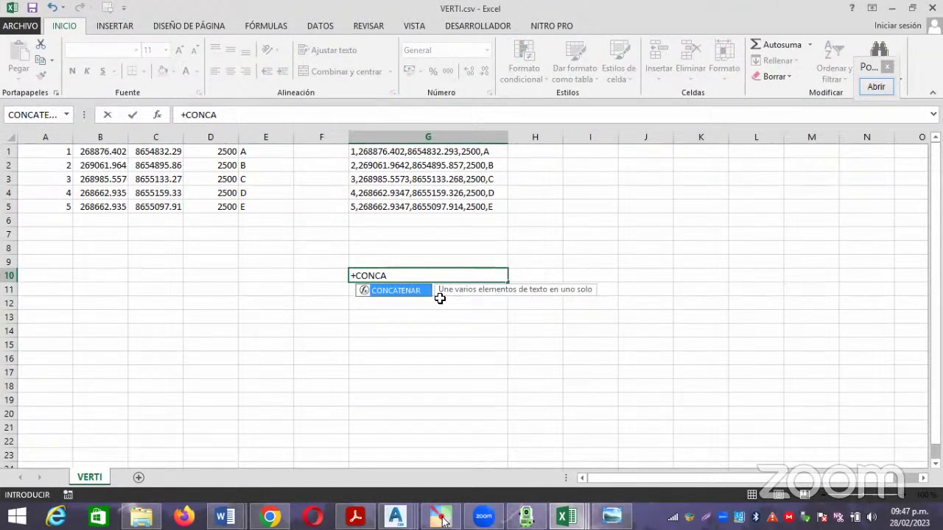
pyautogui.doubleClick(405, 292)
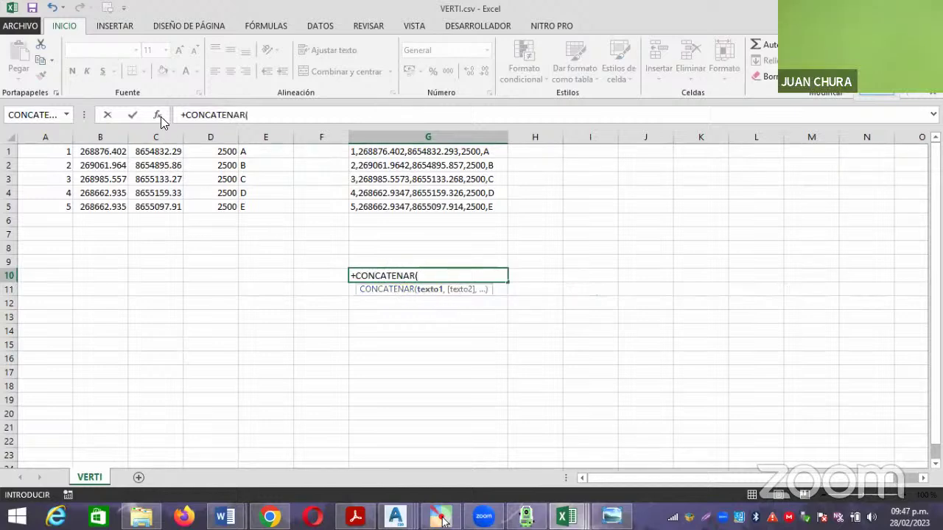
pyautogui.click(157, 115)
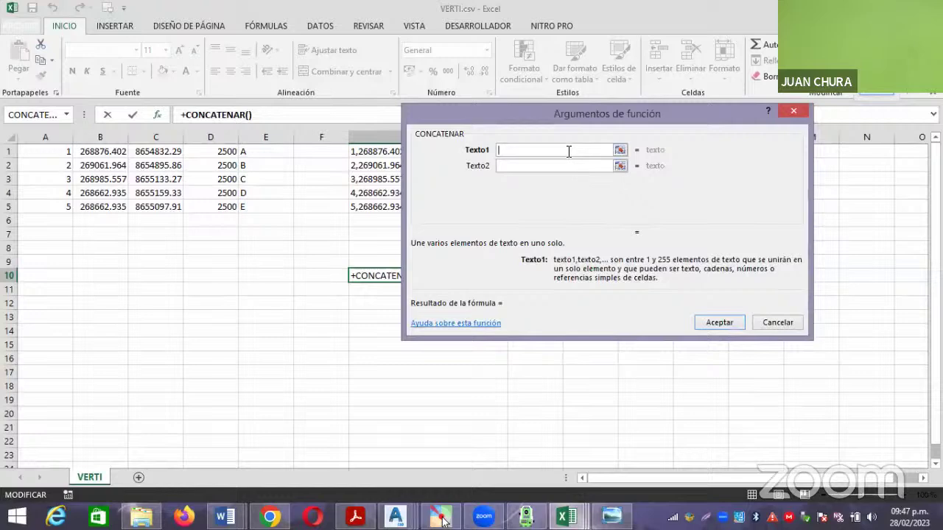
pyautogui.click(621, 150)
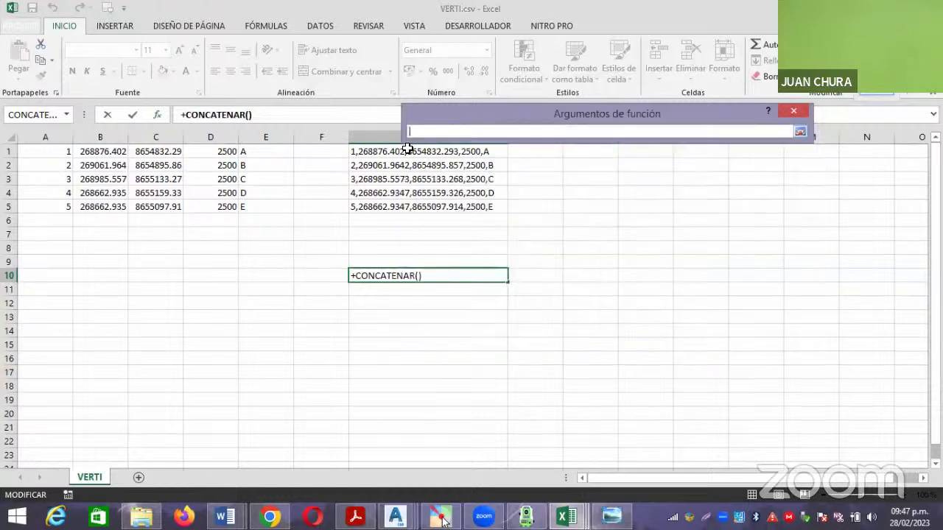
pyautogui.click(163, 152)
pyautogui.press('Return')
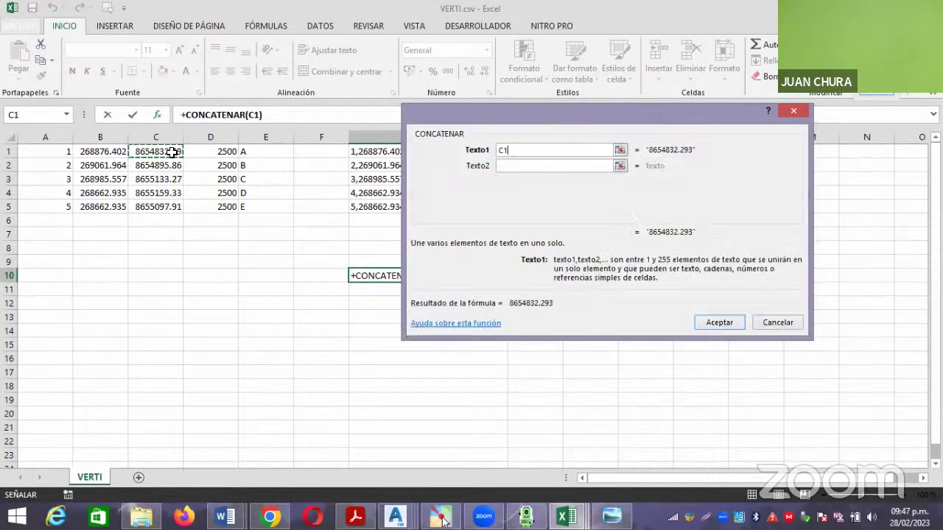
# Add a comma and B1 as the remaining arguments to complete =CONCATENAR(C1,",",B1).
pyautogui.click(521, 165)
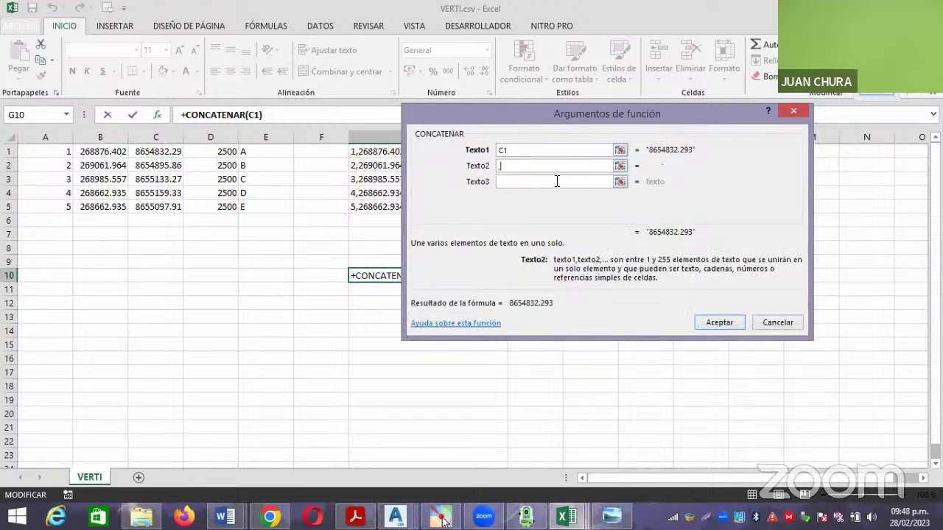
pyautogui.write(',')
pyautogui.click(594, 182)
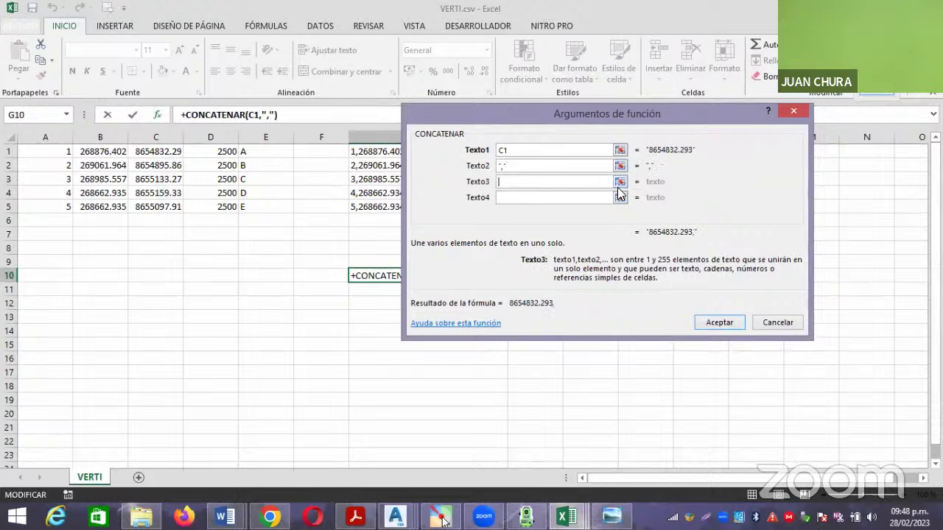
pyautogui.click(620, 182)
pyautogui.click(118, 151)
pyautogui.press('Return')
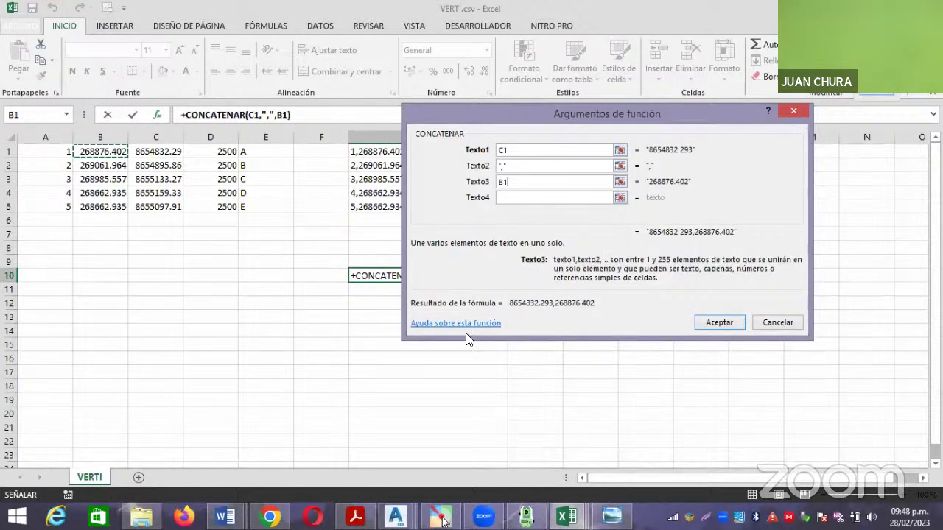
pyautogui.click(724, 322)
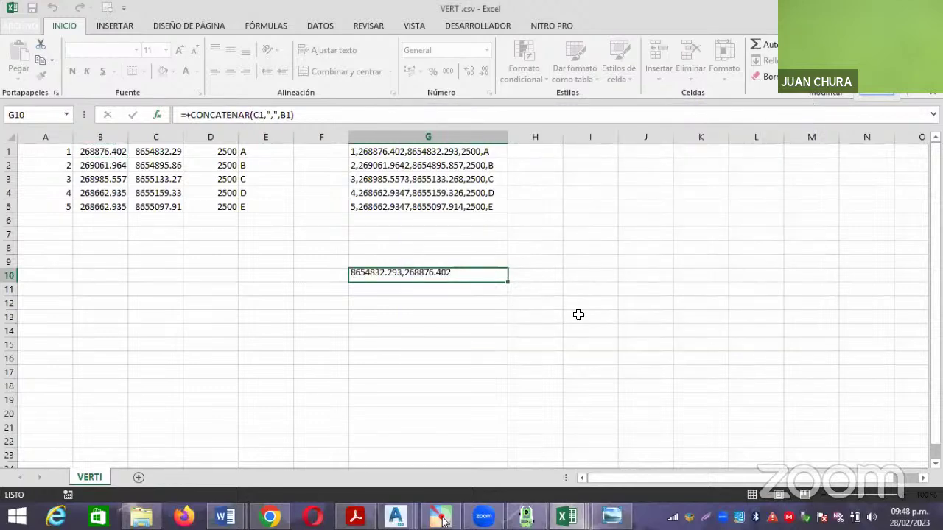
# Fill the formula down to G14 and copy the pairs in G10:G14.
pyautogui.moveTo(508, 283); pyautogui.dragTo(505, 337)
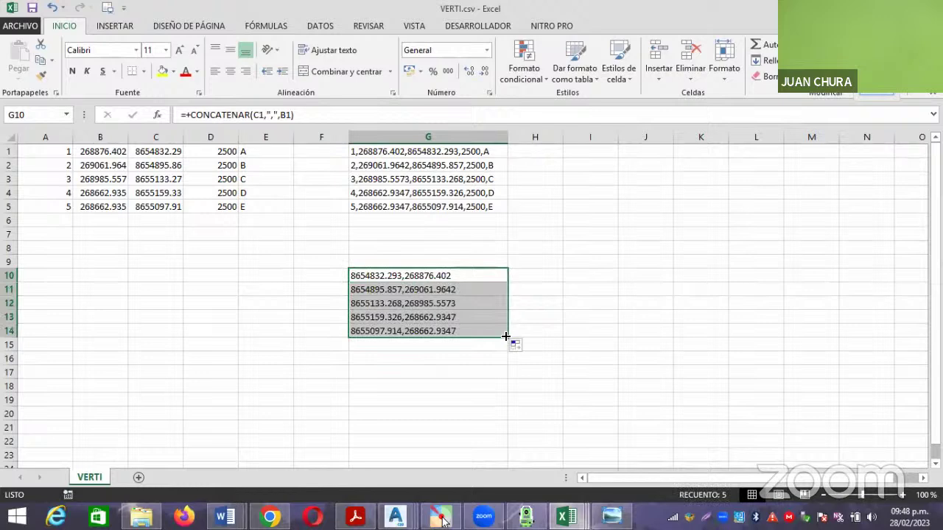
pyautogui.click(581, 293)
pyautogui.moveTo(407, 273); pyautogui.dragTo(390, 332)
pyautogui.hotkey('ctrl', 'c')
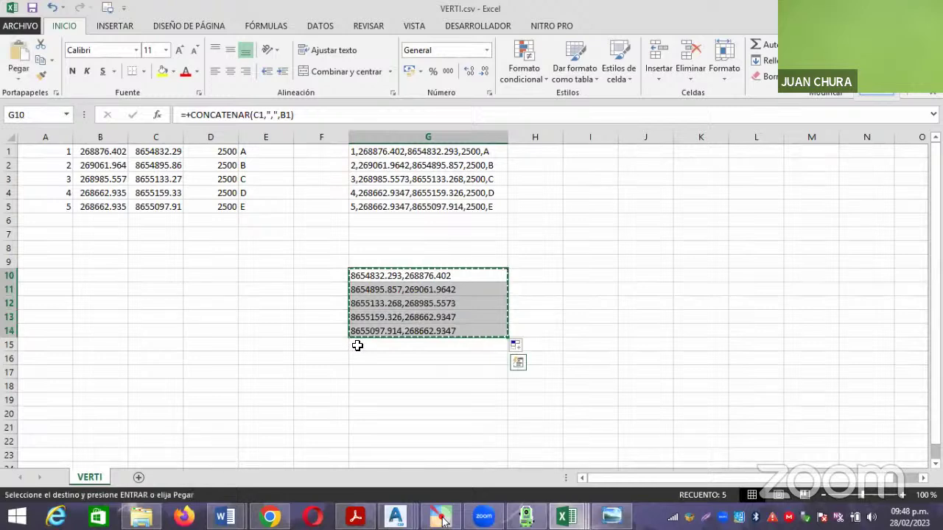
# Erase the old polyline and draw a new one from the pasted northing,easting pairs plus one snapped point.
pyautogui.moveTo(396, 515)
pyautogui.click(536, 451)
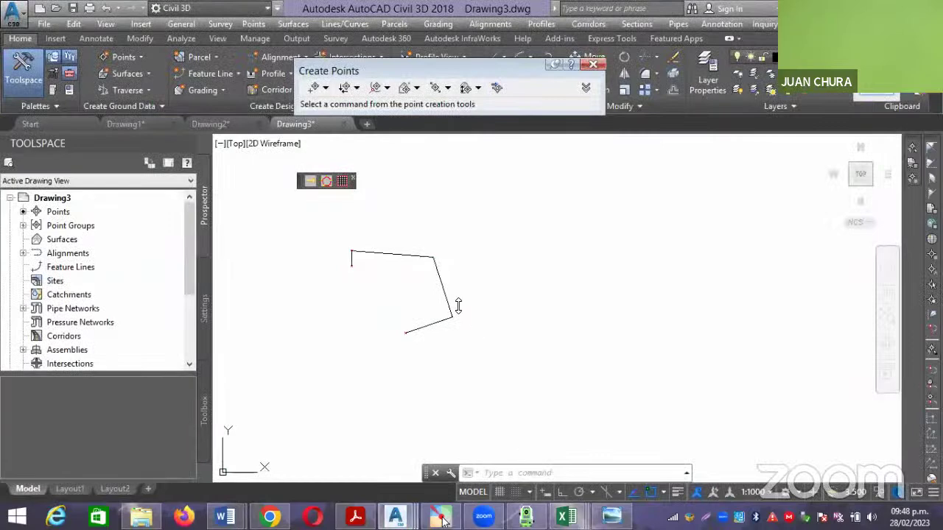
pyautogui.click(446, 291)
pyautogui.press('Delete')
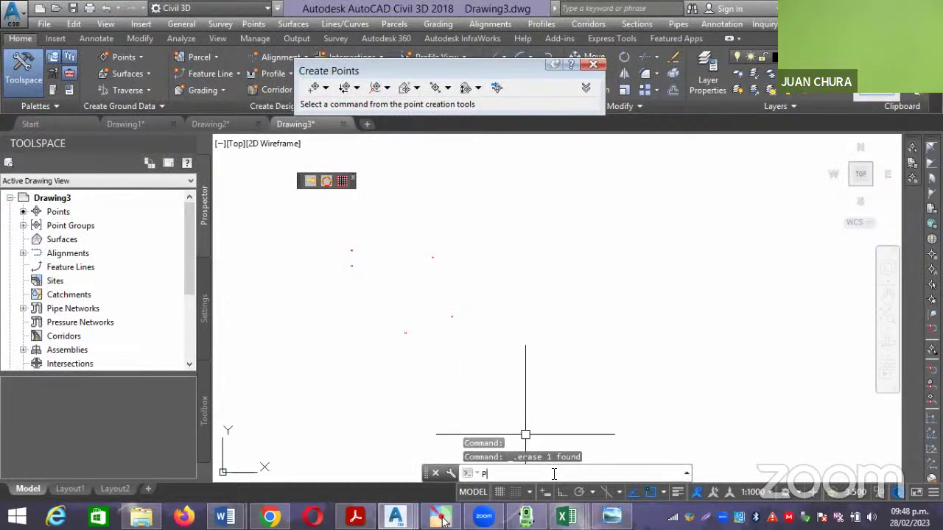
pyautogui.press('Return')
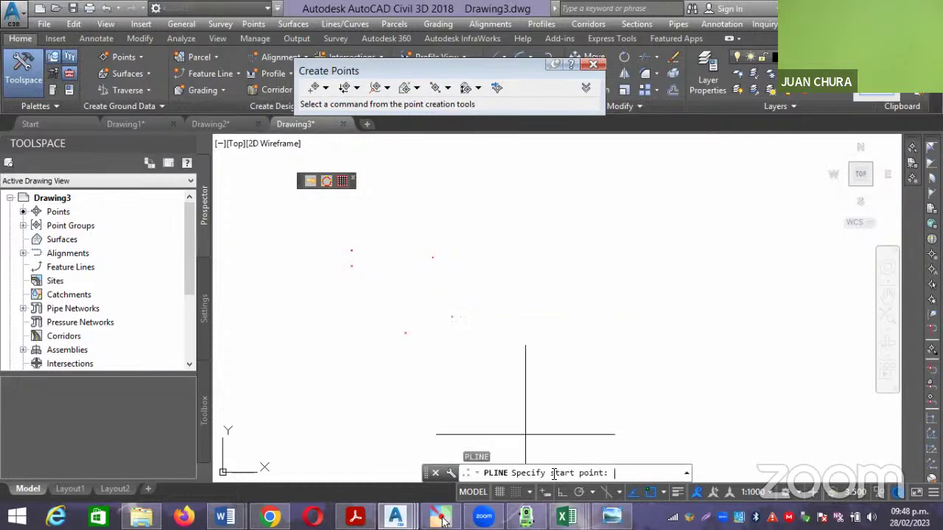
pyautogui.hotkey('ctrl', 'v')
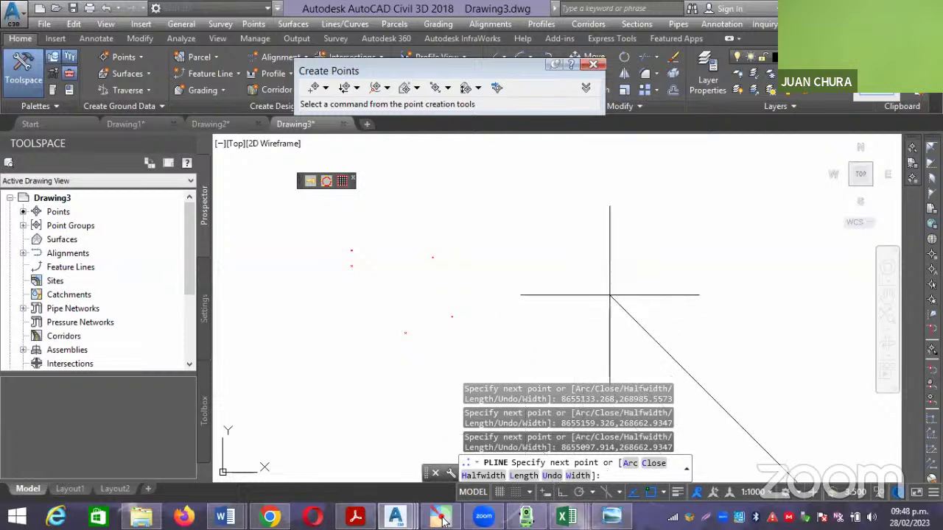
pyautogui.scroll(-2, 563, 254)
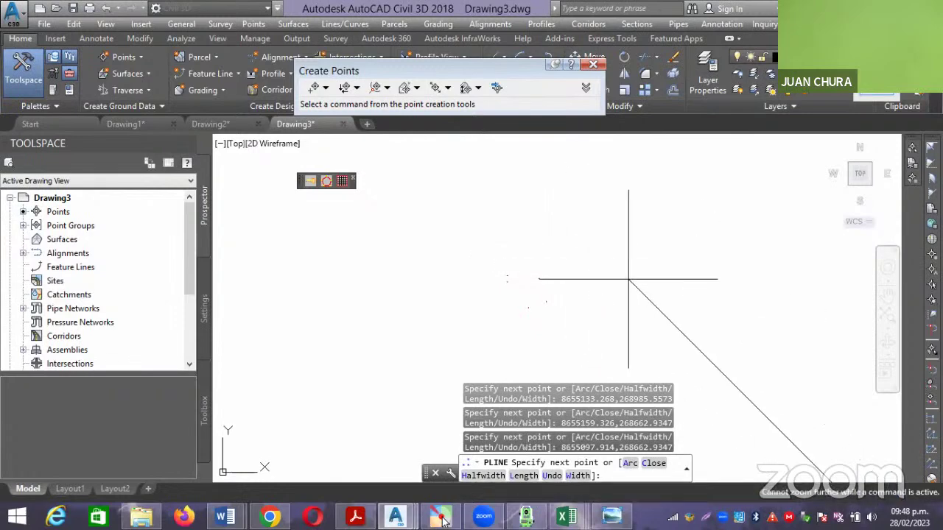
pyautogui.click(542, 212)
pyautogui.press('Escape')
# Zoom and pan to inspect the small polygon at the end of the long stray line.
pyautogui.scroll(-3, 442, 238)
pyautogui.scroll(-3, 558, 226)
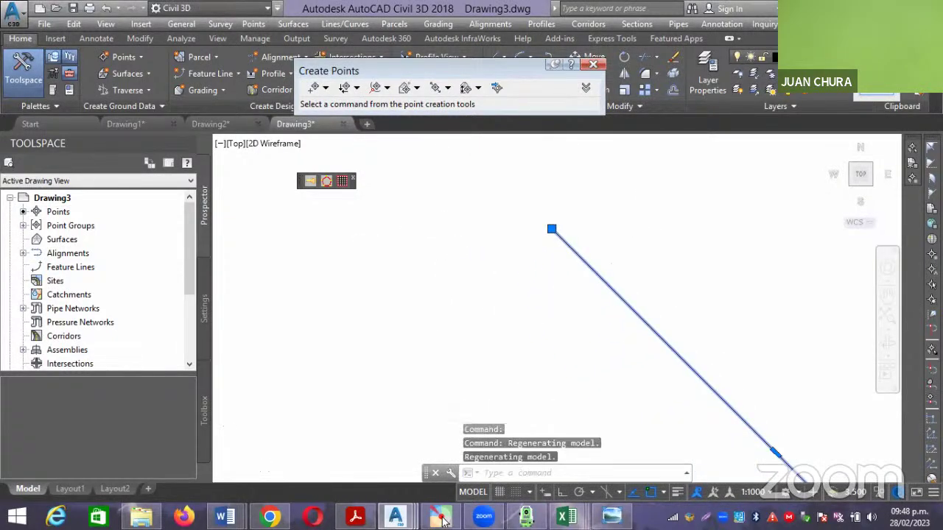
pyautogui.scroll(4, 611, 261)
pyautogui.scroll(4, 600, 235)
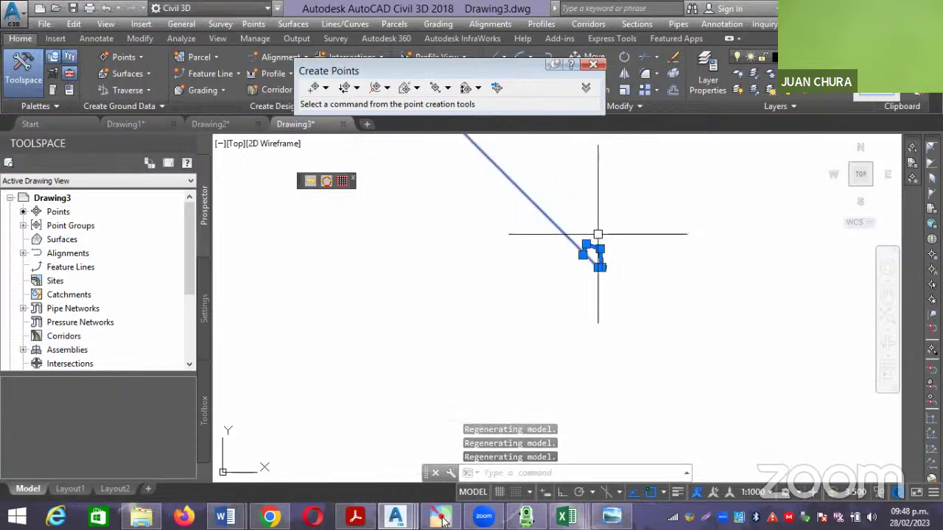
pyautogui.scroll(3, 591, 226)
pyautogui.moveTo(564, 238); pyautogui.dragTo(588, 285, button='middle')
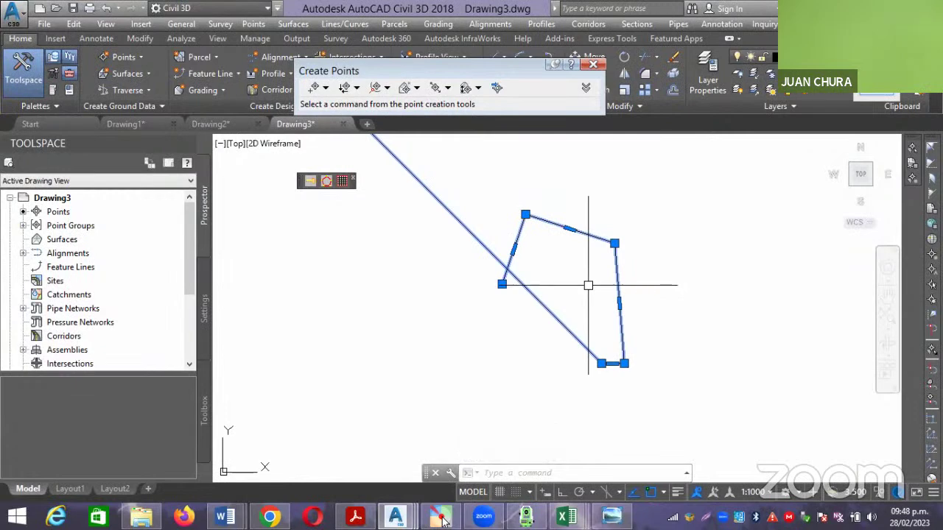
pyautogui.scroll(-4, 590, 285)
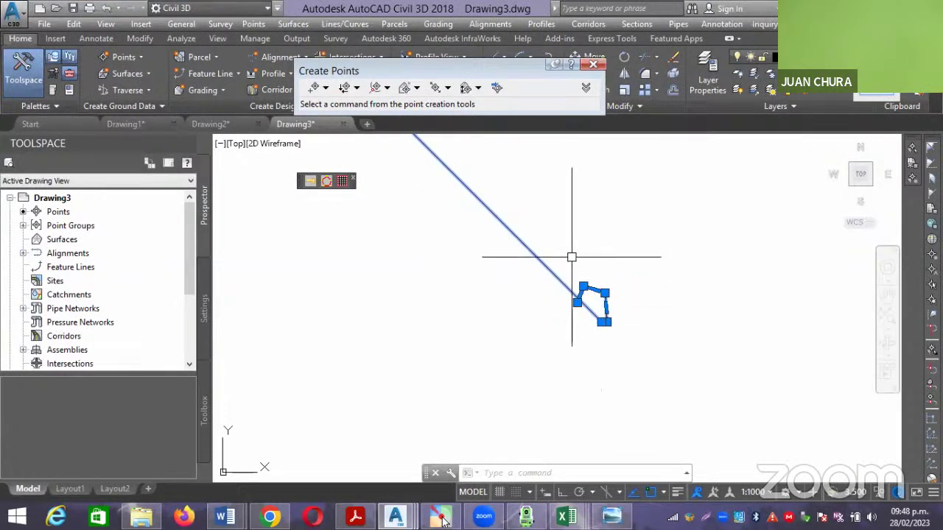
pyautogui.scroll(3, 577, 312)
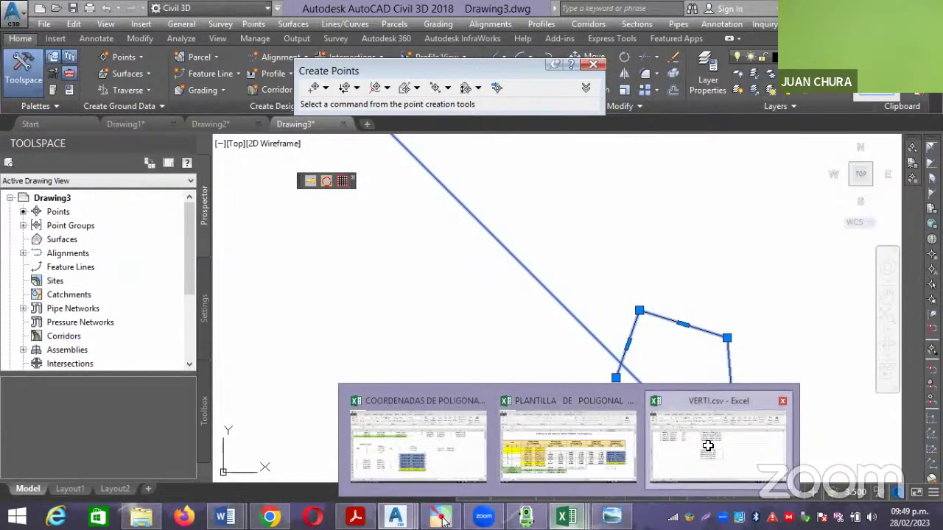
# Clear the helper formulas from G1:H18 in VERTI.csv.
pyautogui.click(709, 452)
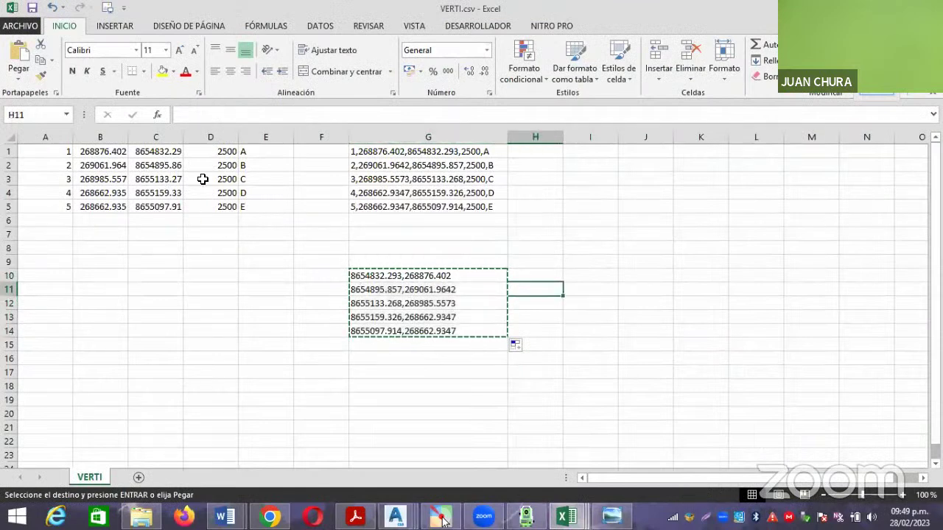
pyautogui.moveTo(535, 381); pyautogui.dragTo(379, 165)
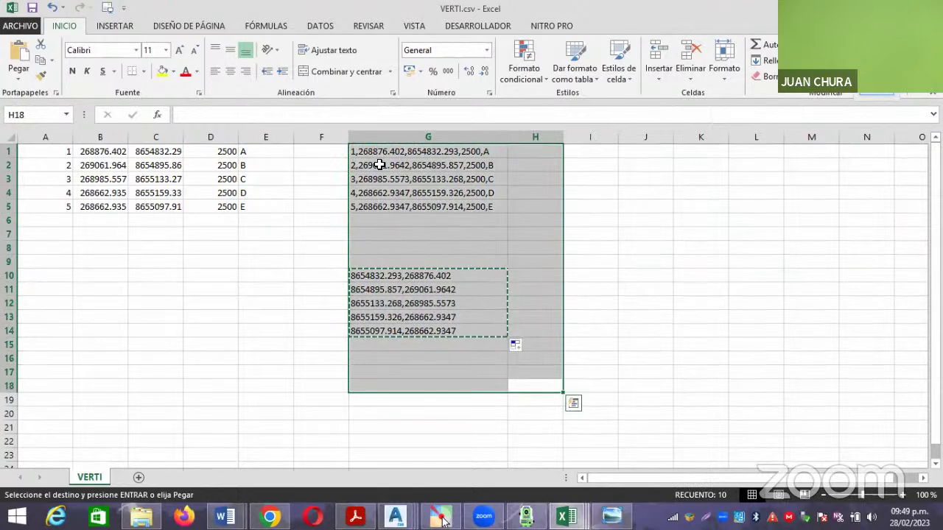
pyautogui.press('Delete')
pyautogui.click(389, 226)
# Swap columns B and C so northings sit in B1:B5 and eastings in C1:C5.
pyautogui.moveTo(156, 151); pyautogui.dragTo(162, 206)
pyautogui.moveTo(155, 260); pyautogui.dragTo(112, 297)
pyautogui.moveTo(113, 153); pyautogui.dragTo(114, 208)
pyautogui.moveTo(155, 182); pyautogui.dragTo(167, 182)
pyautogui.moveTo(103, 262); pyautogui.dragTo(110, 317)
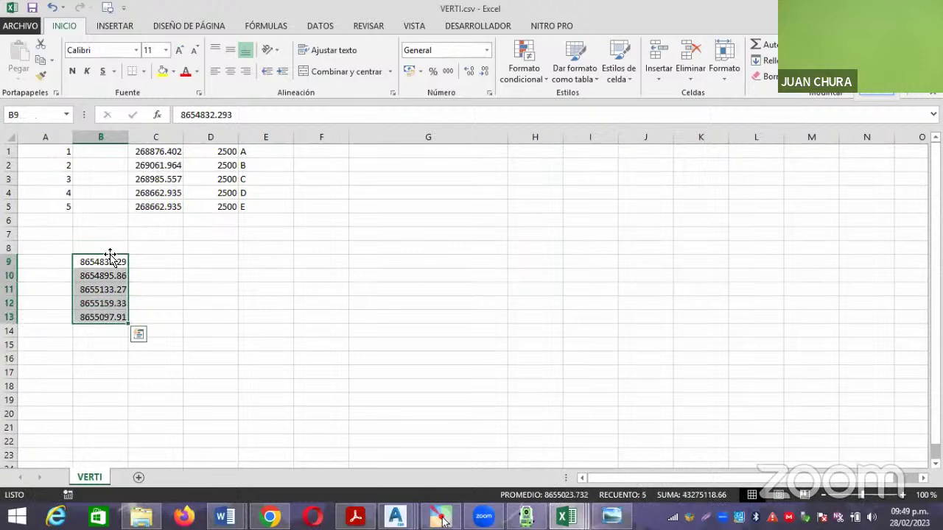
pyautogui.moveTo(109, 256); pyautogui.dragTo(106, 152)
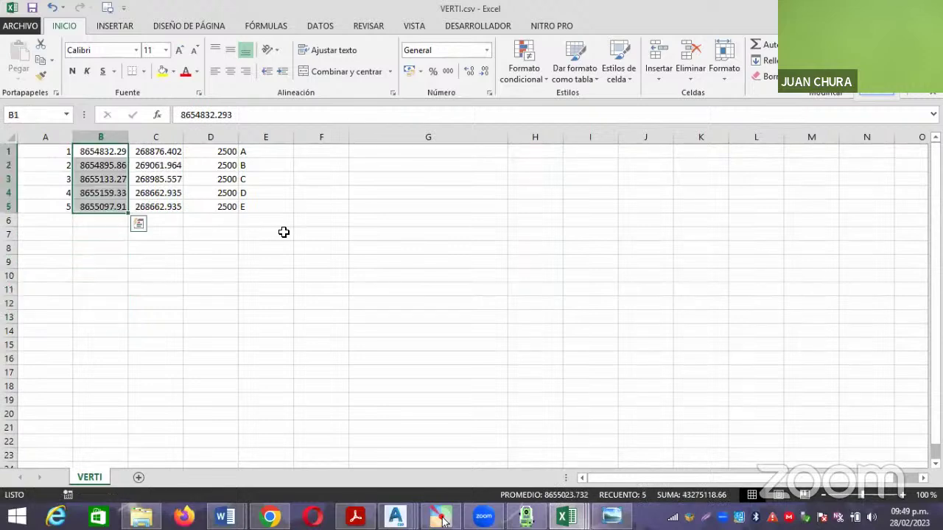
pyautogui.click(283, 234)
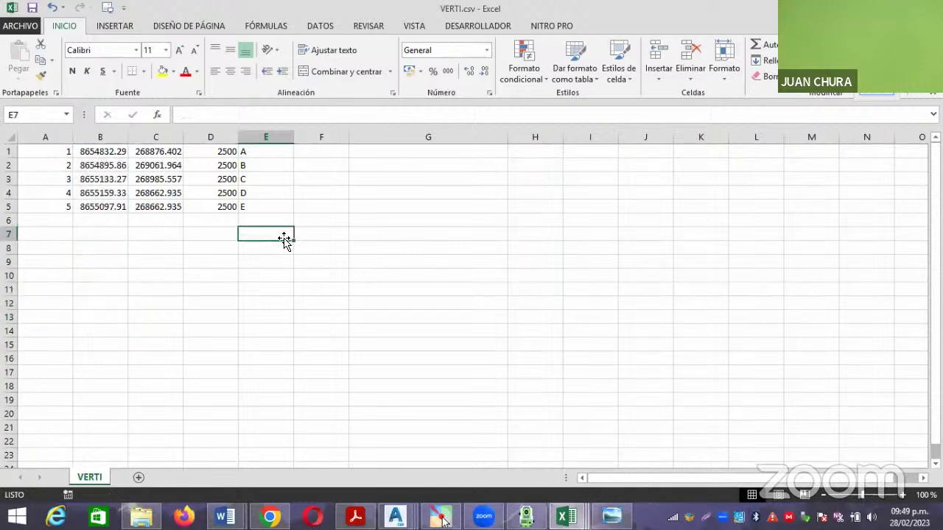
# Save VERTI.csv in CSV format and close Excel.
pyautogui.click(32, 9)
pyautogui.click(404, 296)
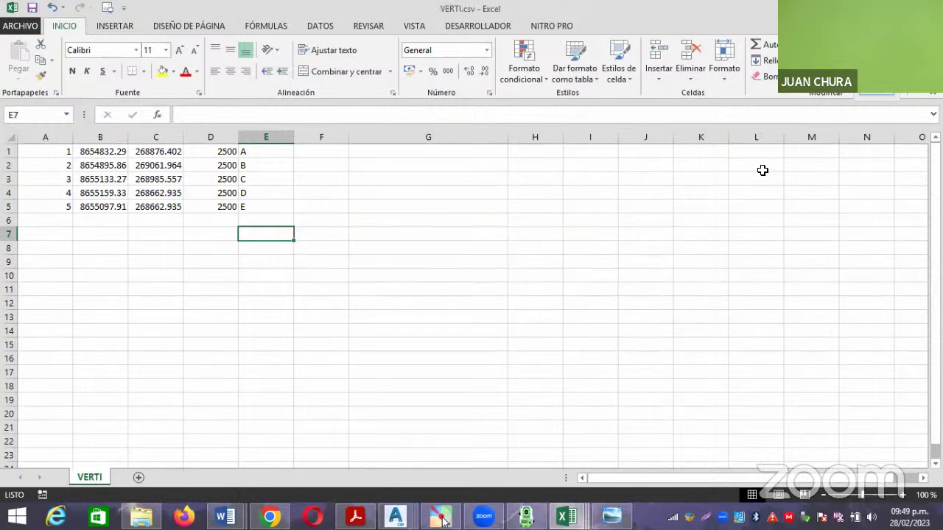
pyautogui.click(932, 9)
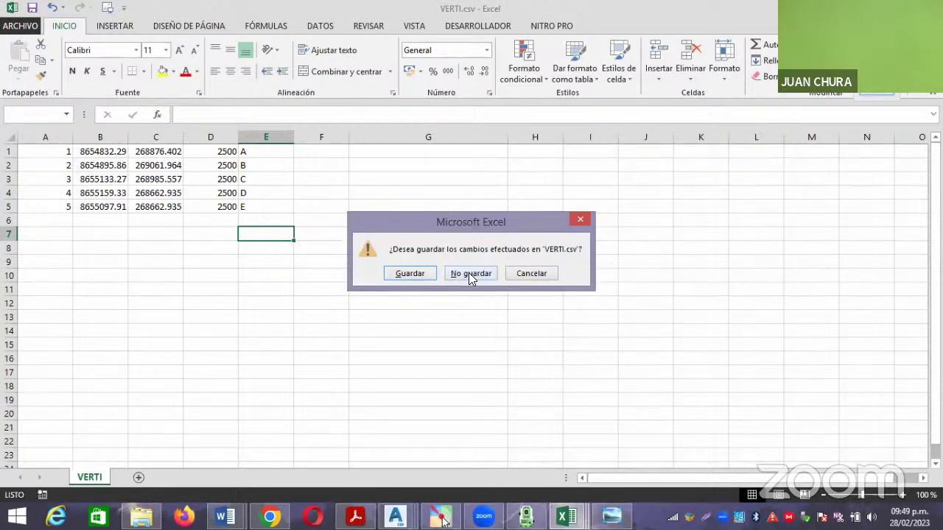
pyautogui.click(422, 276)
pyautogui.click(416, 298)
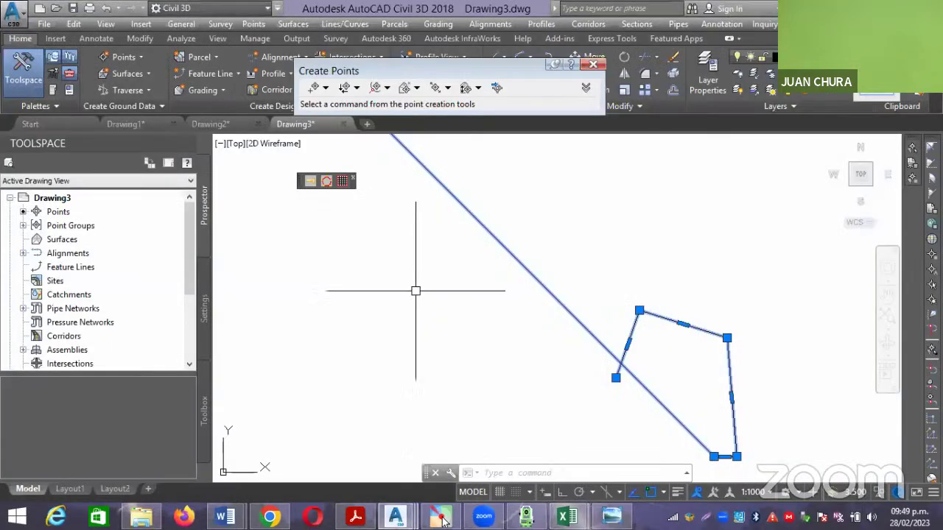
# Select the long diagonal line with a crossing window and delete it.
pyautogui.scroll(-3, 414, 293)
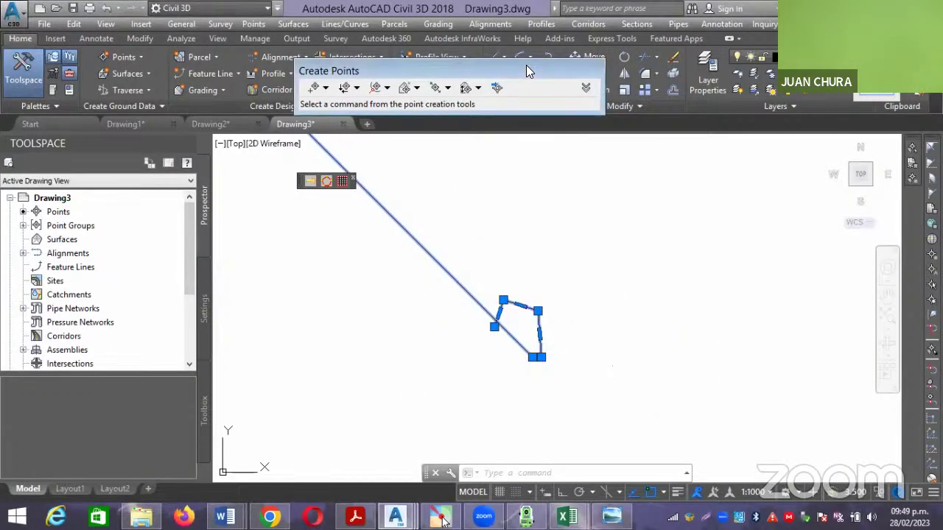
pyautogui.moveTo(526, 66)
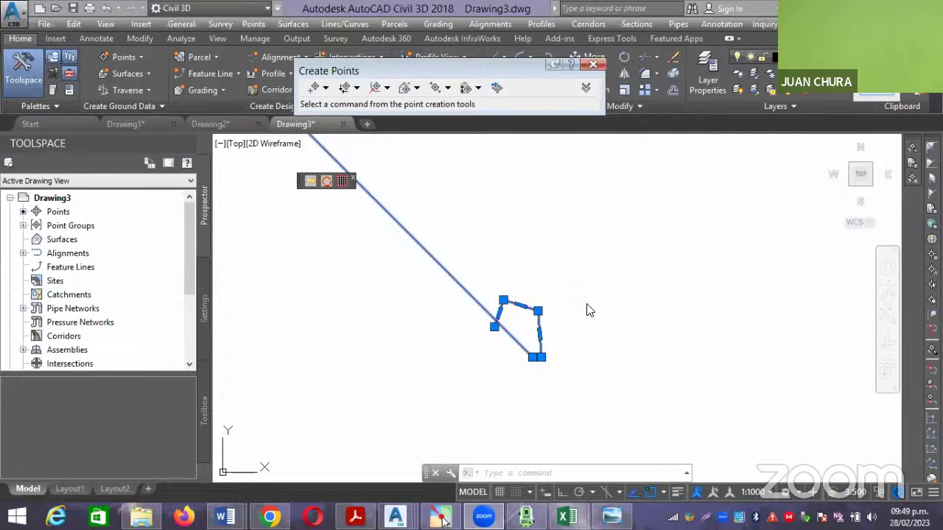
pyautogui.scroll(-4, 631, 333)
pyautogui.moveTo(637, 356); pyautogui.dragTo(697, 396, button='middle')
pyautogui.click(698, 398)
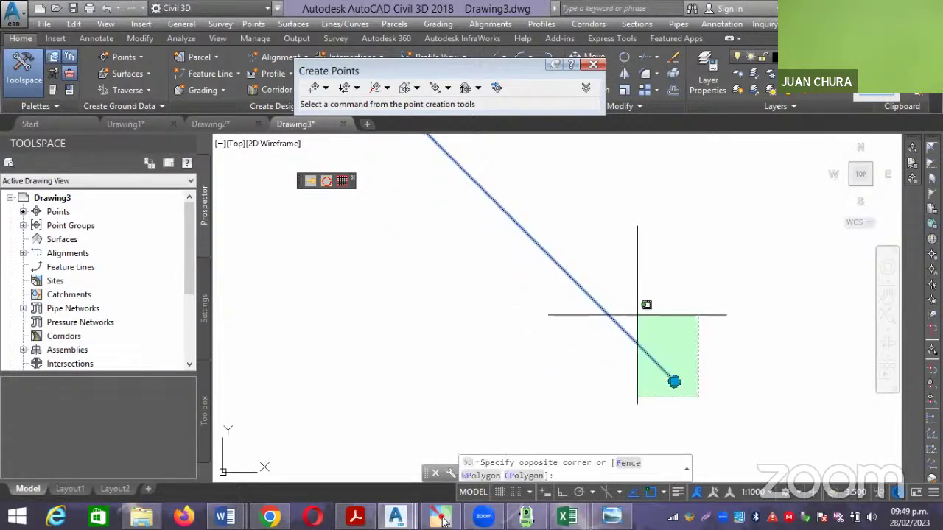
pyautogui.click(637, 315)
pyautogui.press('Delete')
# Zoom to extents, then window-select the four COGO points and delete them.
pyautogui.write('z')
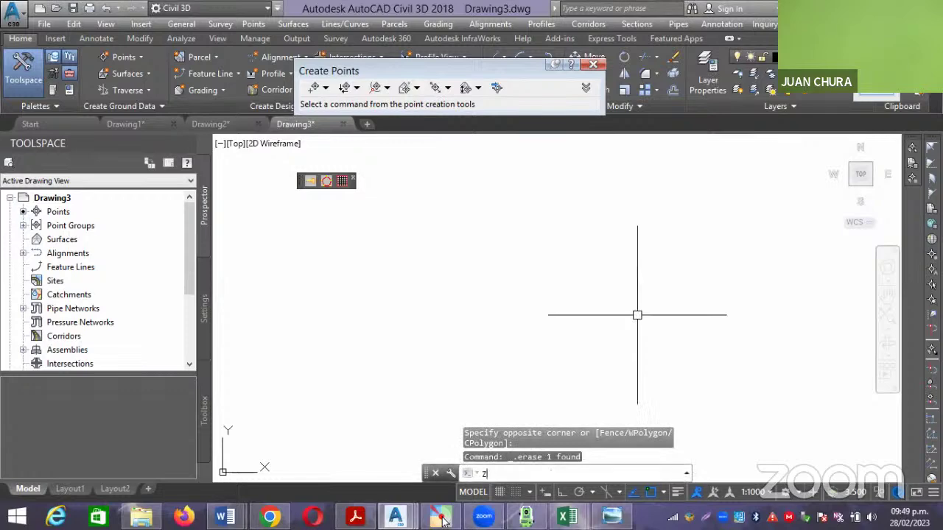
pyautogui.press('Return')
pyautogui.write('e')
pyautogui.press('Return')
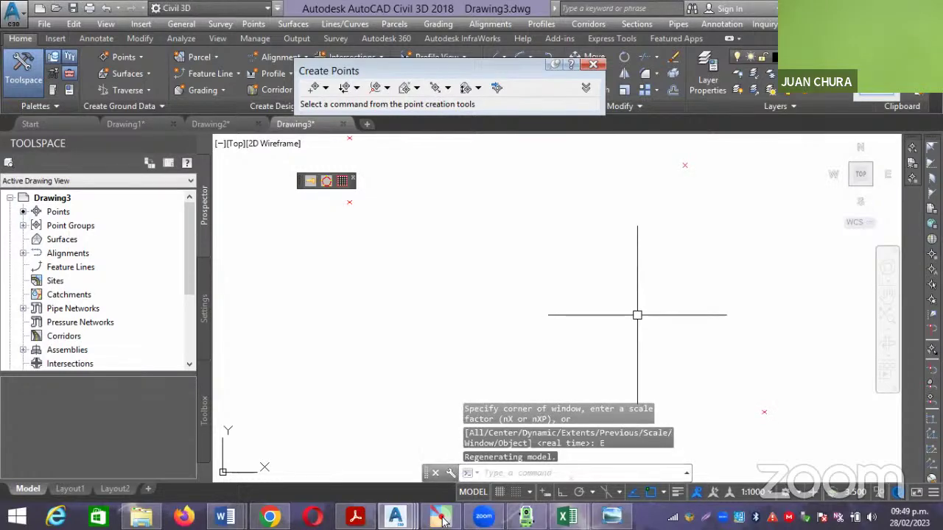
pyautogui.click(729, 353)
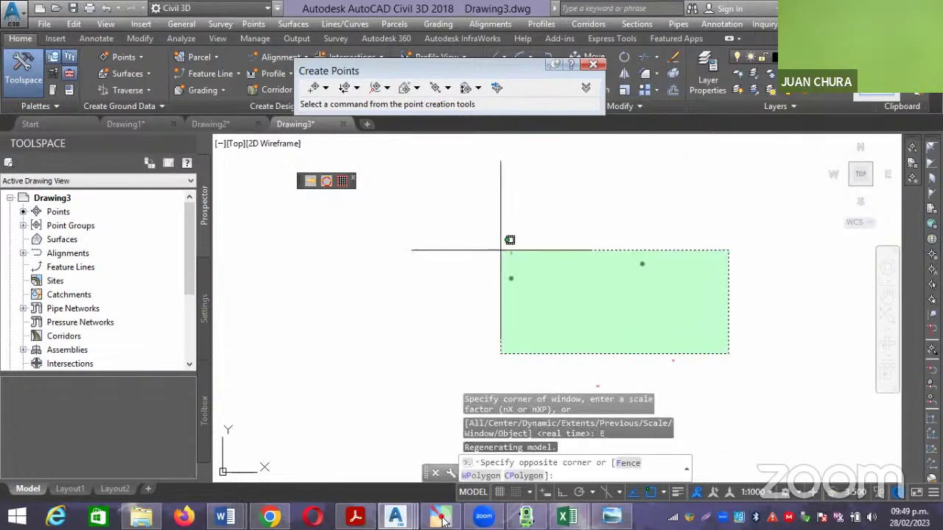
pyautogui.click(489, 236)
pyautogui.press('Escape')
pyautogui.click(731, 369)
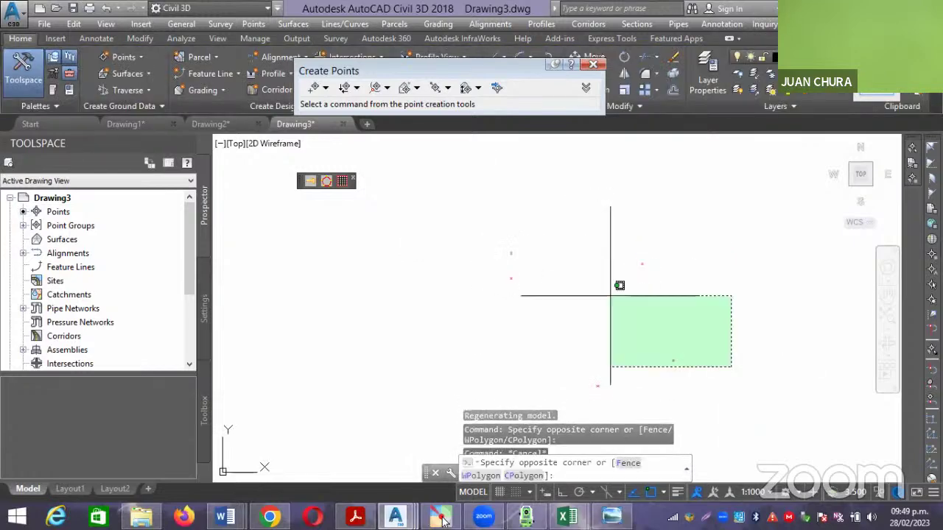
pyautogui.click(449, 189)
pyautogui.press('Delete')
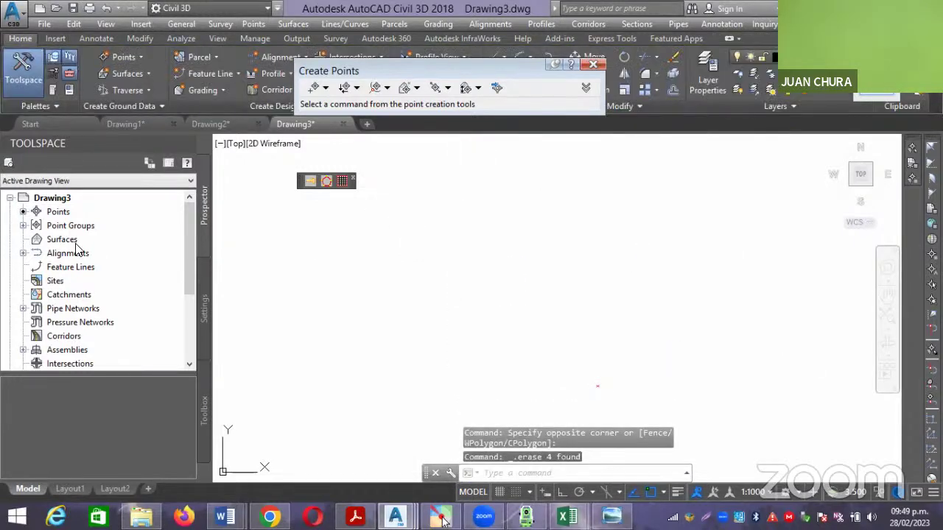
# In Prospector's _All Points list, zoom to point 1 and delete it.
pyautogui.click(23, 225)
pyautogui.click(77, 240)
pyautogui.rightClick(76, 240)
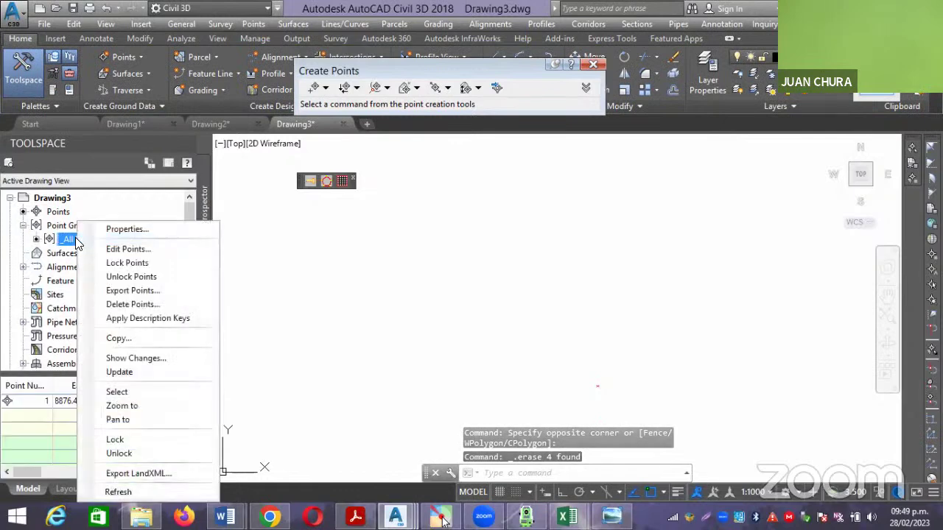
pyautogui.click(289, 375)
pyautogui.click(505, 312)
pyautogui.click(547, 268)
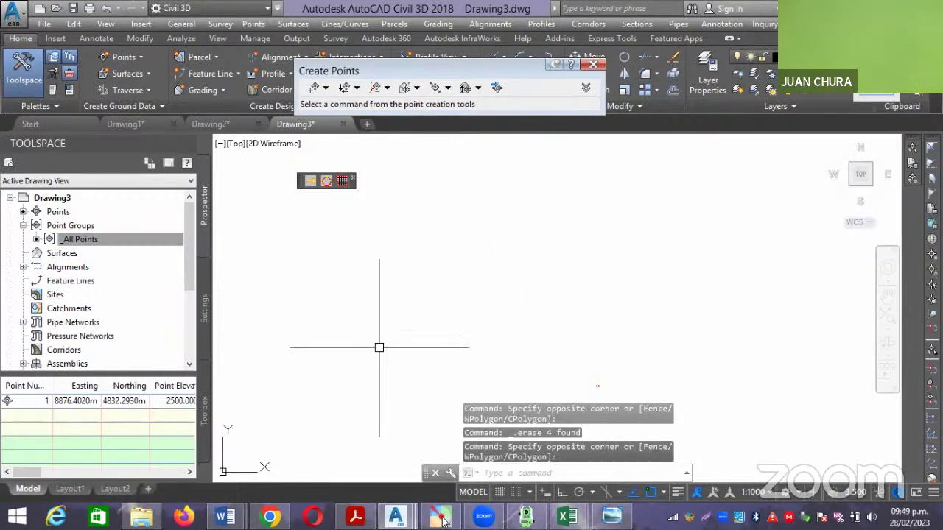
pyautogui.click(46, 400)
pyautogui.rightClick(46, 401)
pyautogui.click(108, 271)
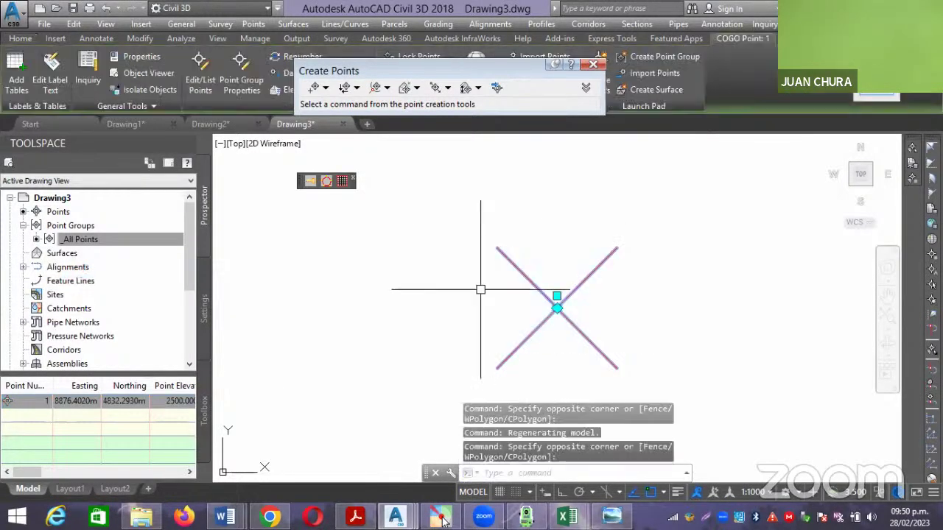
pyautogui.press('Delete')
pyautogui.rightClick(61, 211)
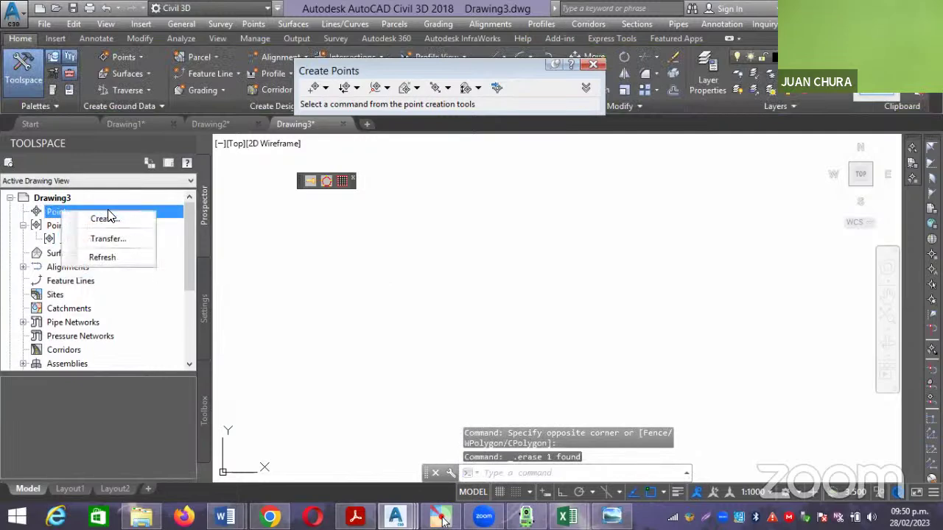
# Import the points from VERTI.csv using the PNEZD (comma delimited) format.
pyautogui.click(495, 87)
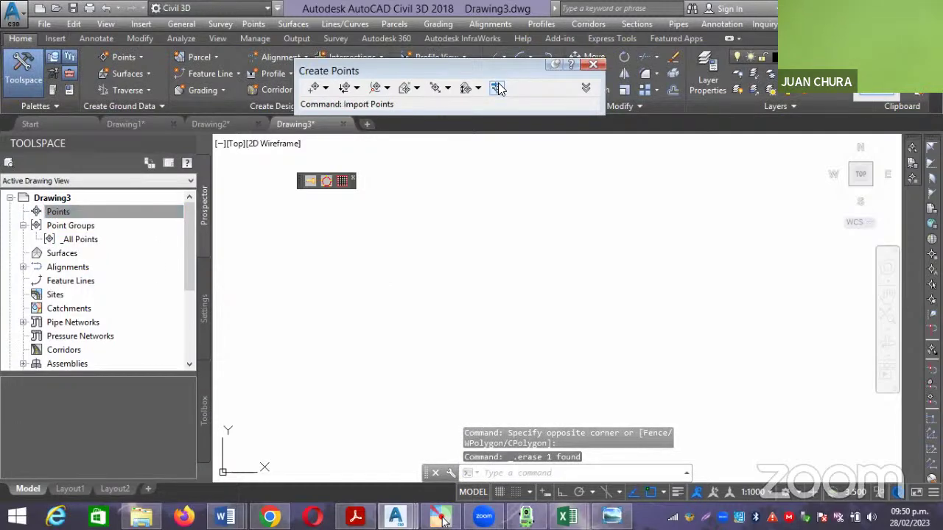
pyautogui.click(430, 100)
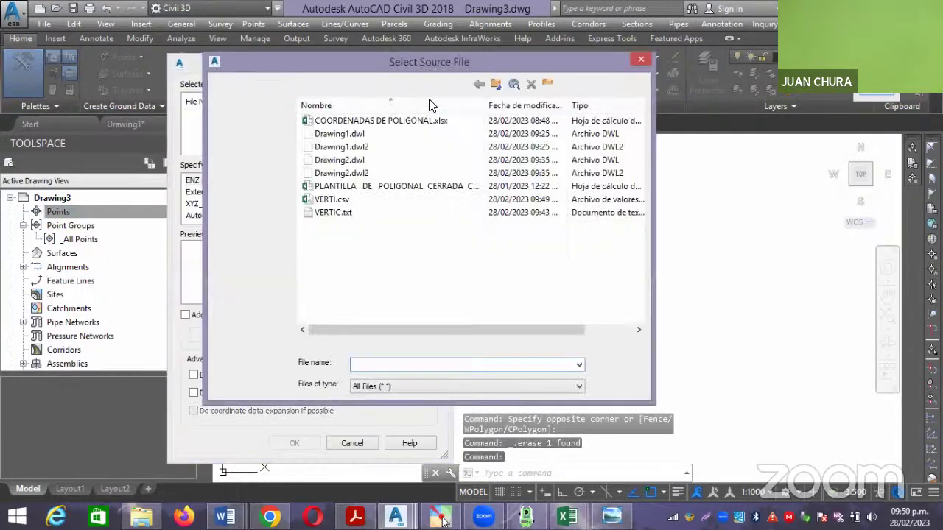
pyautogui.click(331, 198)
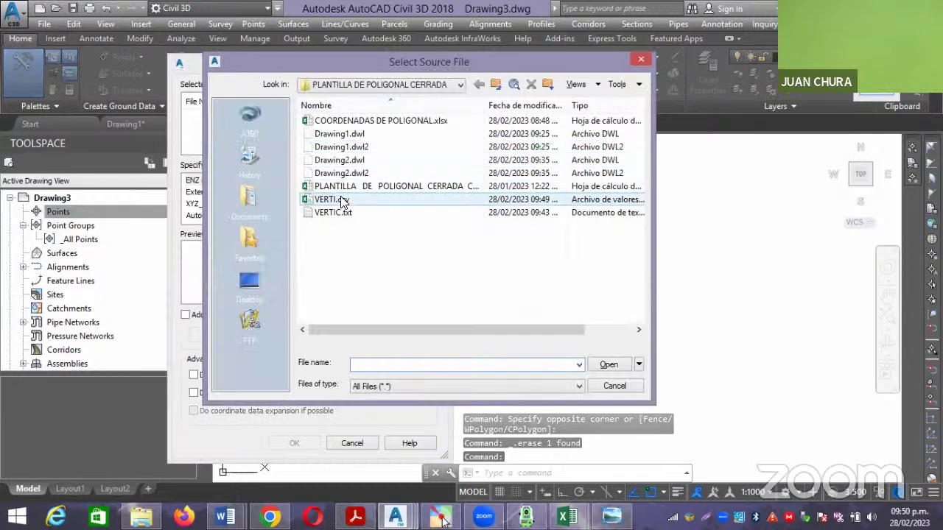
pyautogui.click(608, 364)
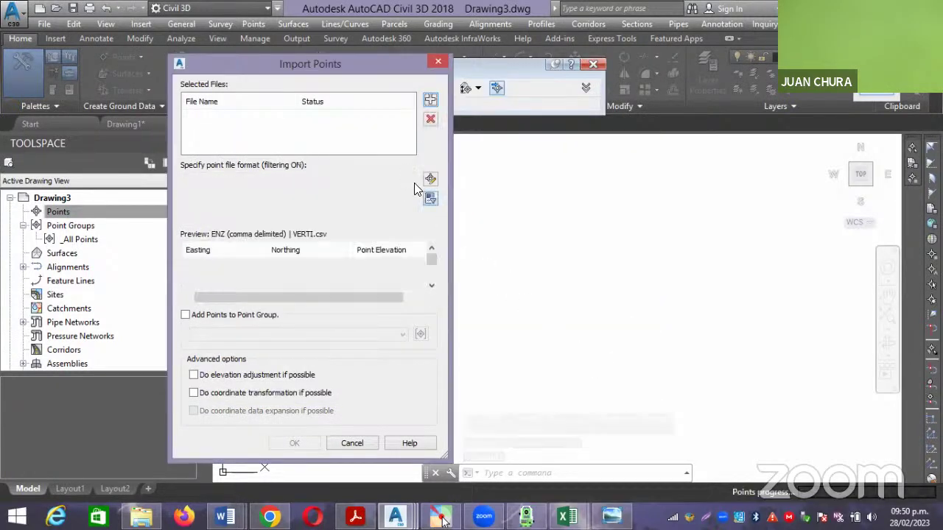
pyautogui.click(411, 215)
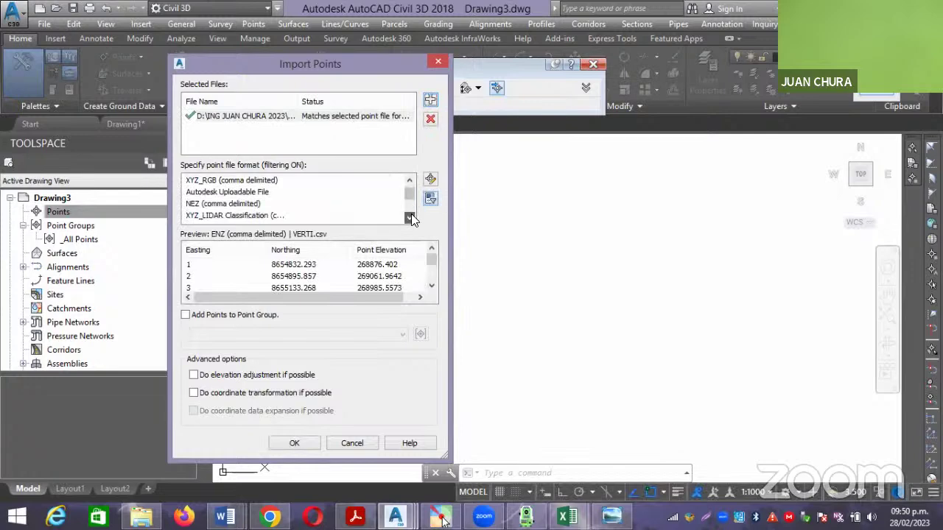
pyautogui.click(411, 215)
pyautogui.click(411, 215)
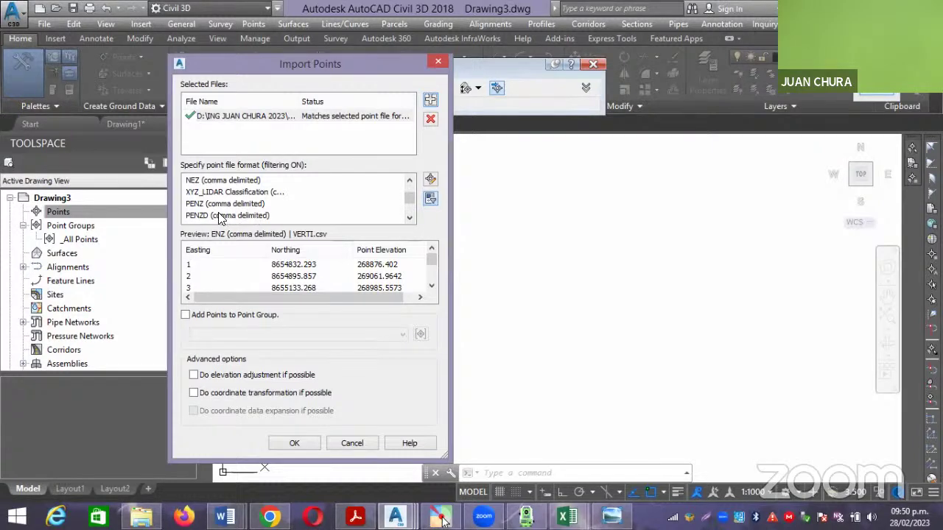
pyautogui.click(409, 218)
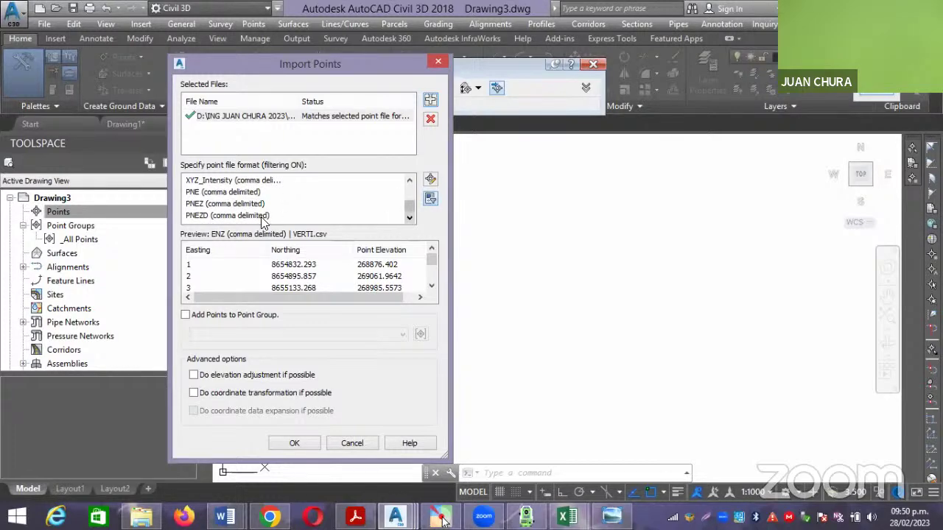
pyautogui.click(245, 215)
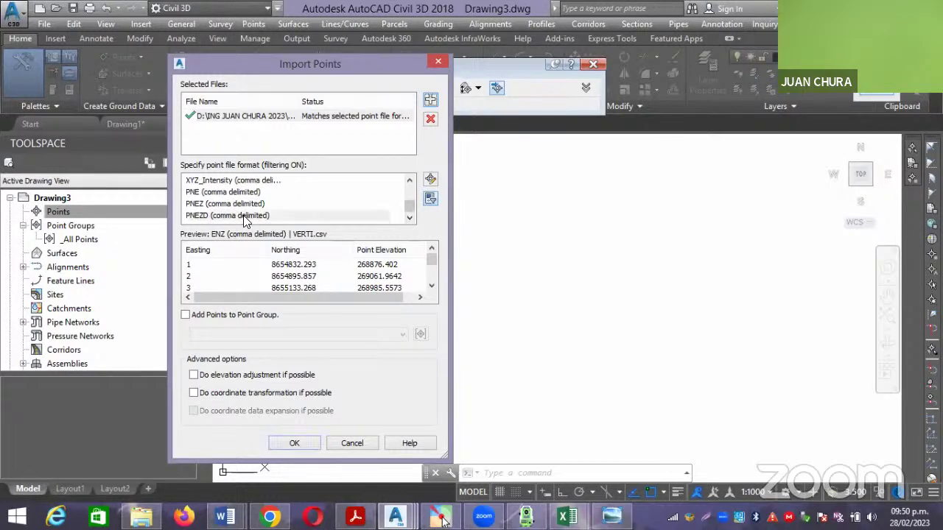
pyautogui.click(293, 442)
# Check that all five imported points are present, then switch to Drawing2.
pyautogui.scroll(-3, 444, 273)
pyautogui.scroll(-2, 465, 268)
pyautogui.click(624, 366)
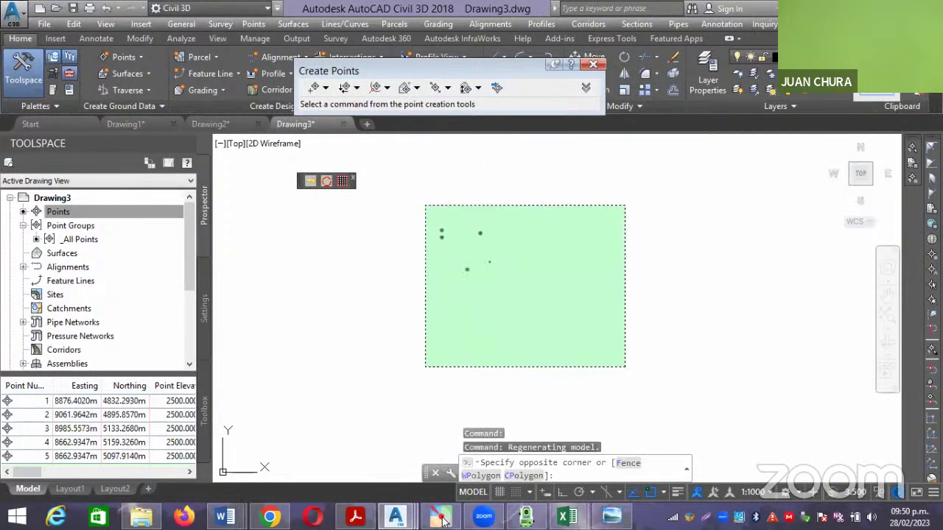
pyautogui.click(423, 206)
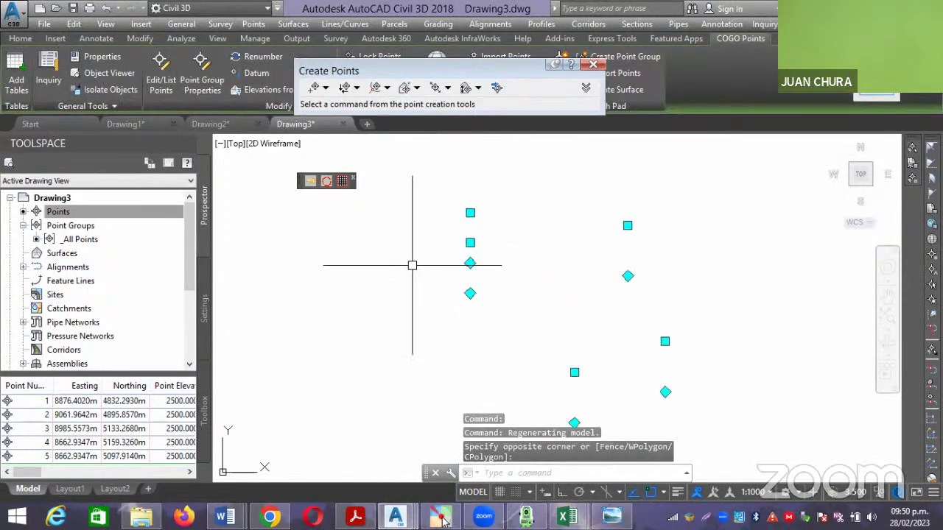
pyautogui.press('Escape')
pyautogui.scroll(-2, 488, 223)
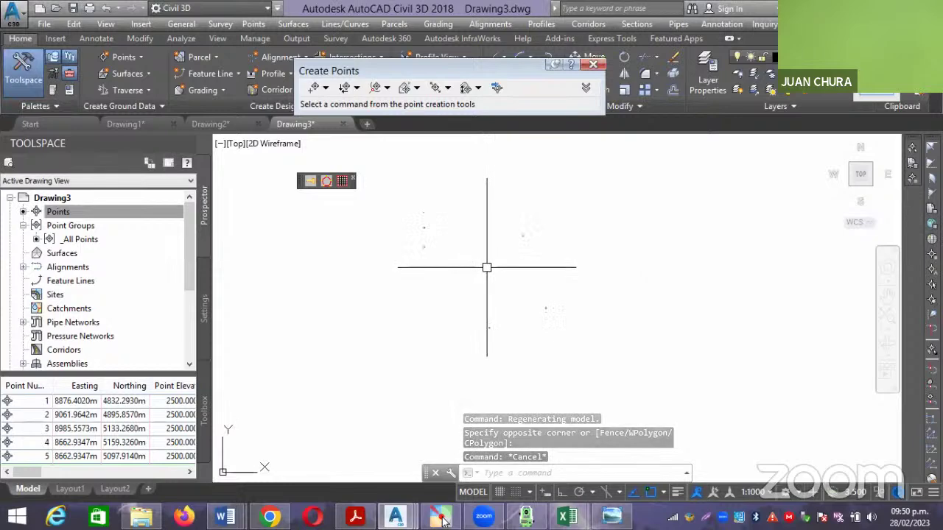
pyautogui.click(246, 125)
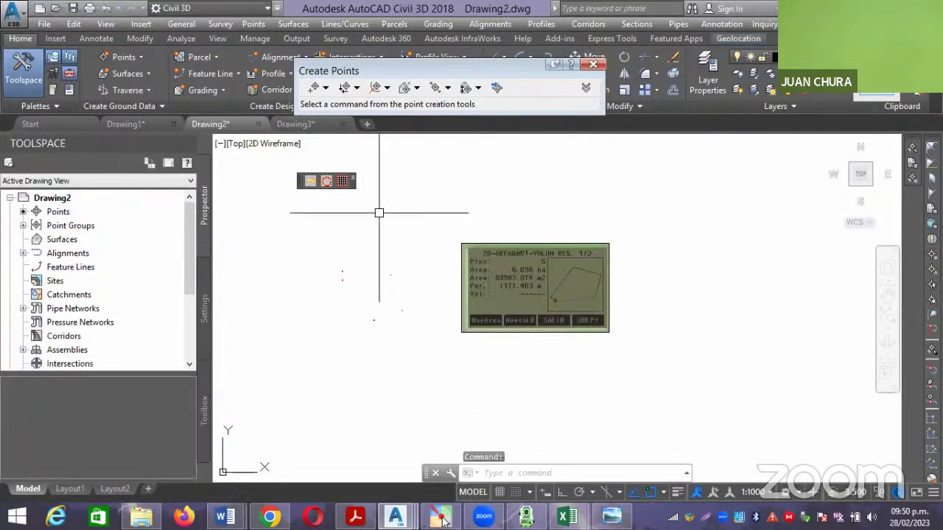
# Copy the simulator's area screenshot from Drawing2 and paste it into Drawing3.
pyautogui.click(319, 125)
pyautogui.click(475, 257)
pyautogui.press('Escape')
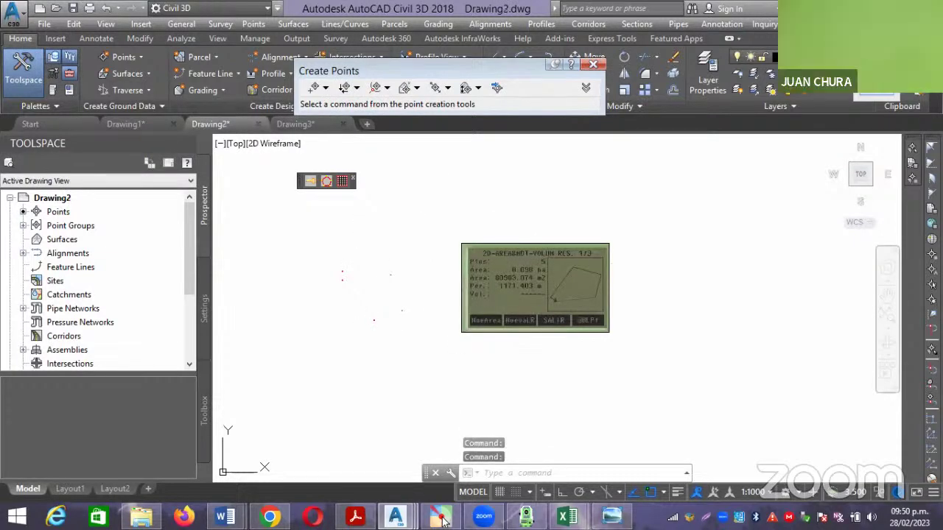
pyautogui.scroll(4, 548, 260)
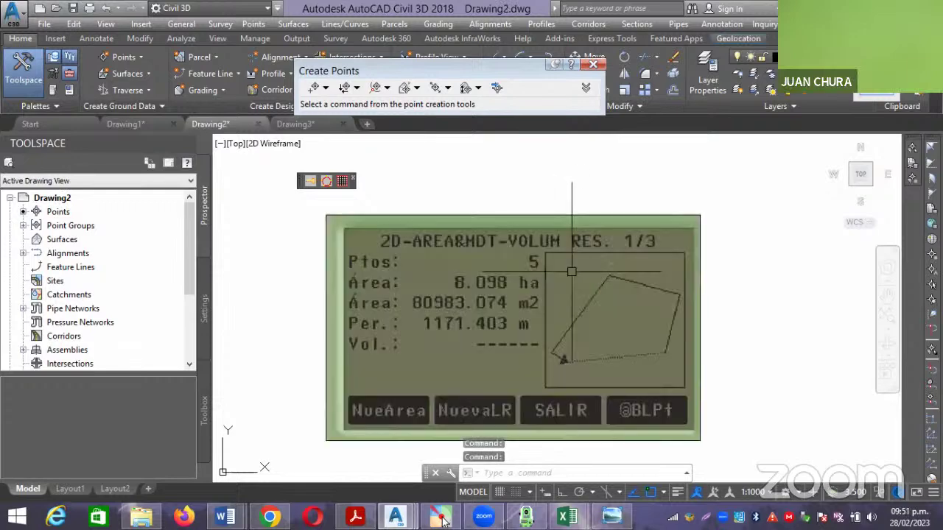
pyautogui.scroll(-4, 673, 317)
pyautogui.scroll(-2, 673, 317)
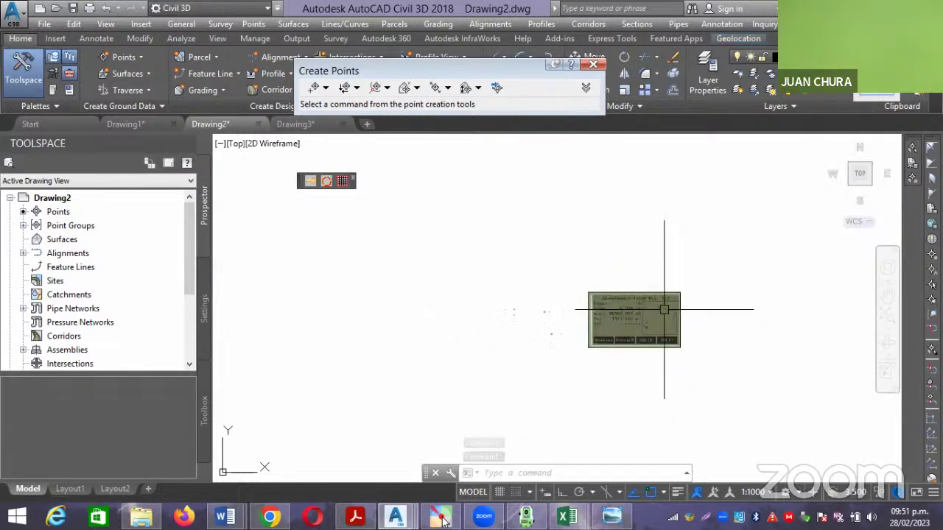
pyautogui.click(714, 263)
pyautogui.click(642, 264)
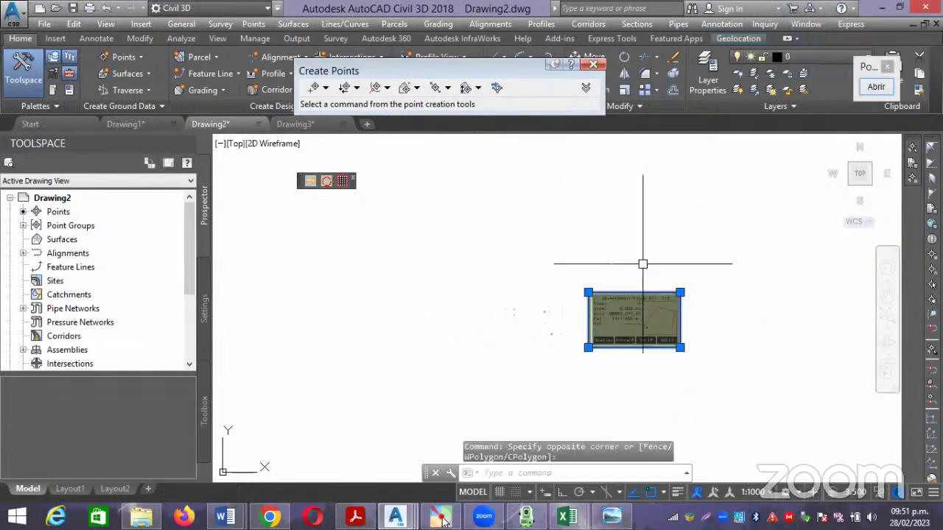
pyautogui.hotkey('ctrl', 'c')
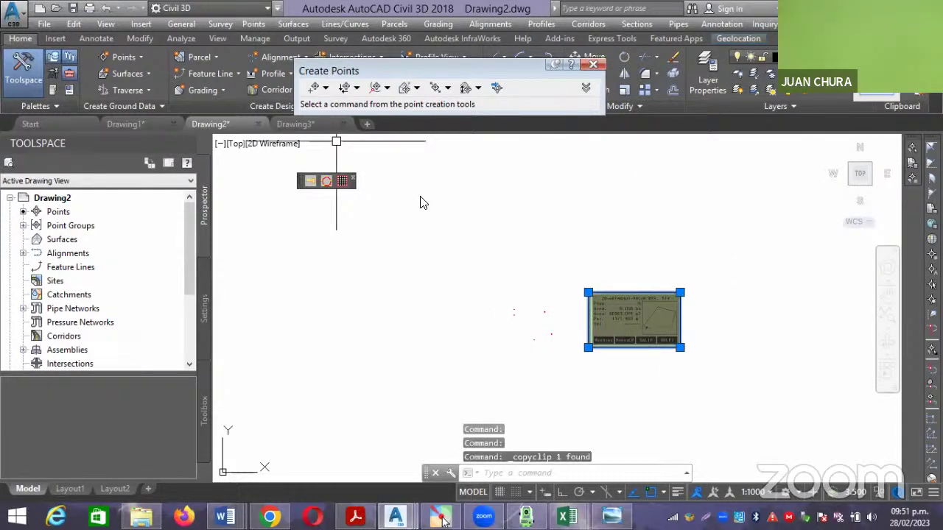
pyautogui.hotkey('ctrl', 'Tab')
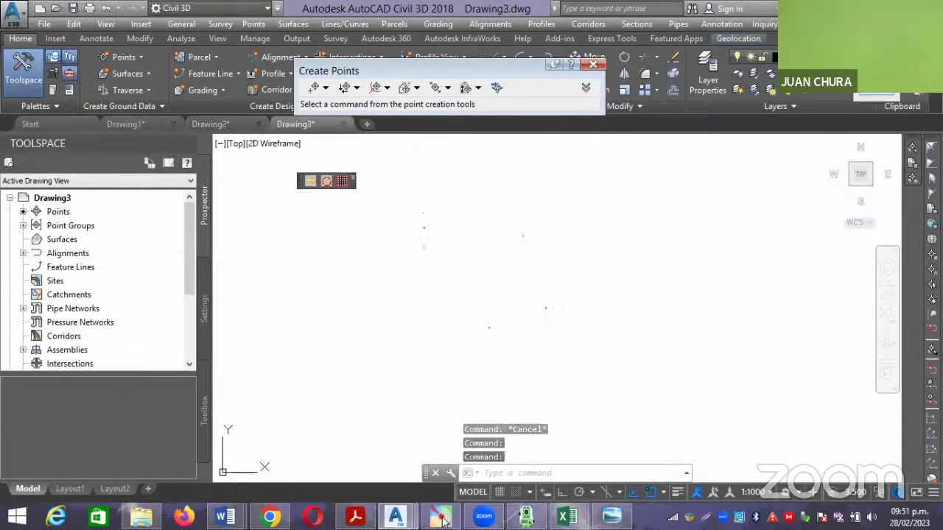
pyautogui.hotkey('ctrl', 'v')
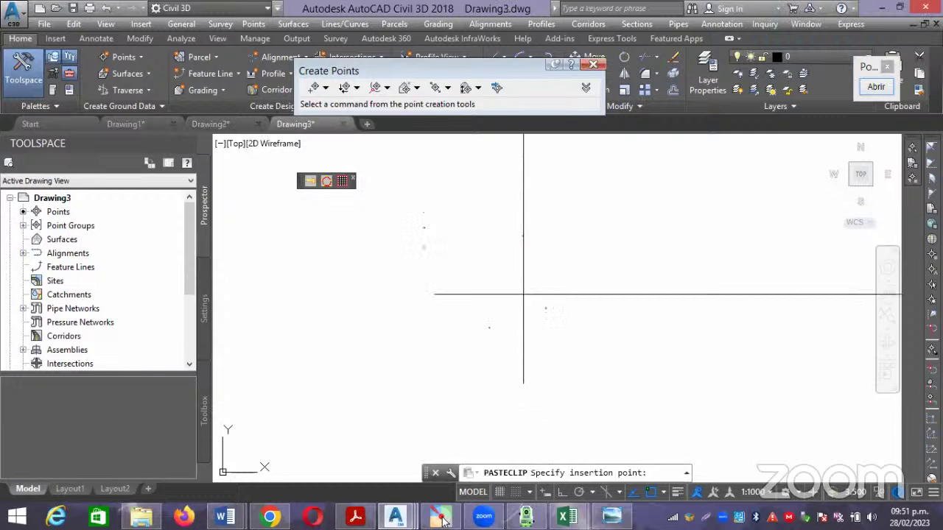
pyautogui.click(564, 348)
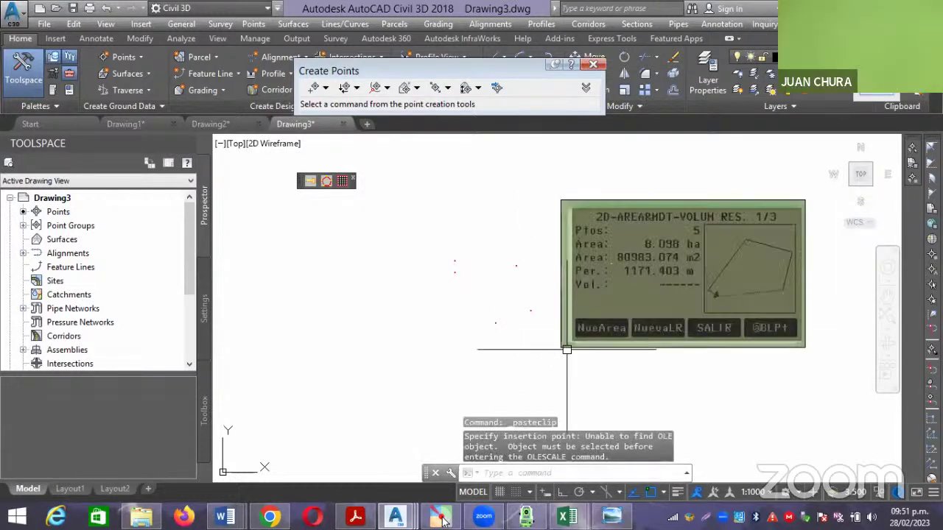
# Erase the five existing points in Drawing3.
pyautogui.scroll(2, 552, 351)
pyautogui.click(553, 359)
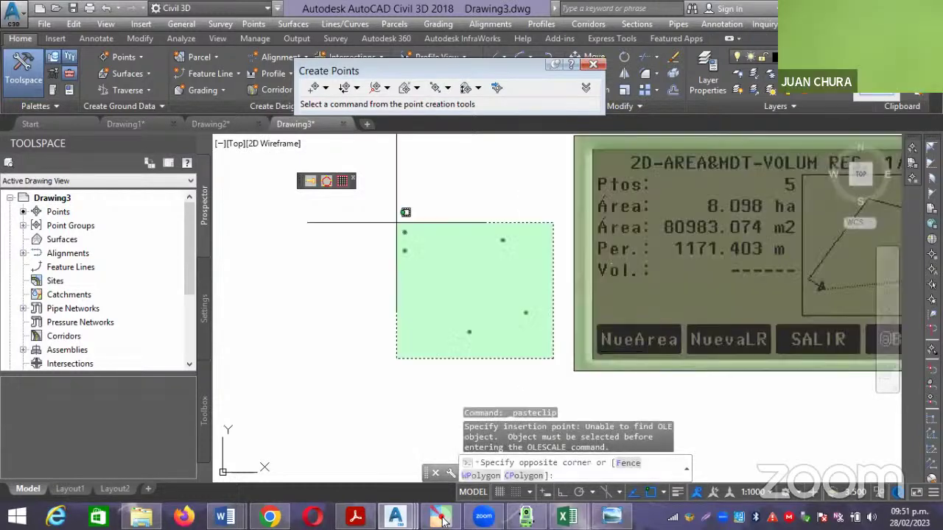
pyautogui.click(396, 222)
pyautogui.press('Delete')
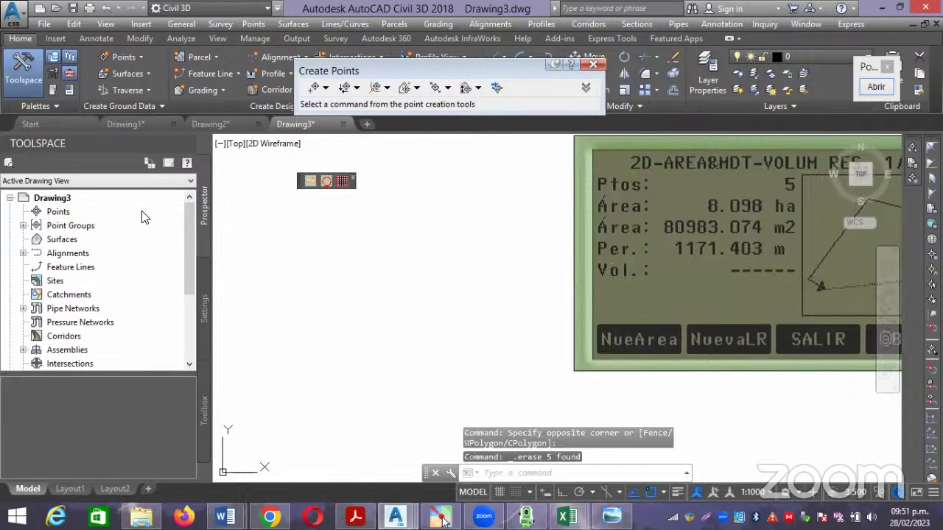
# Import the VERTI.csv points using the PENZD (comma delimited) format.
pyautogui.click(497, 90)
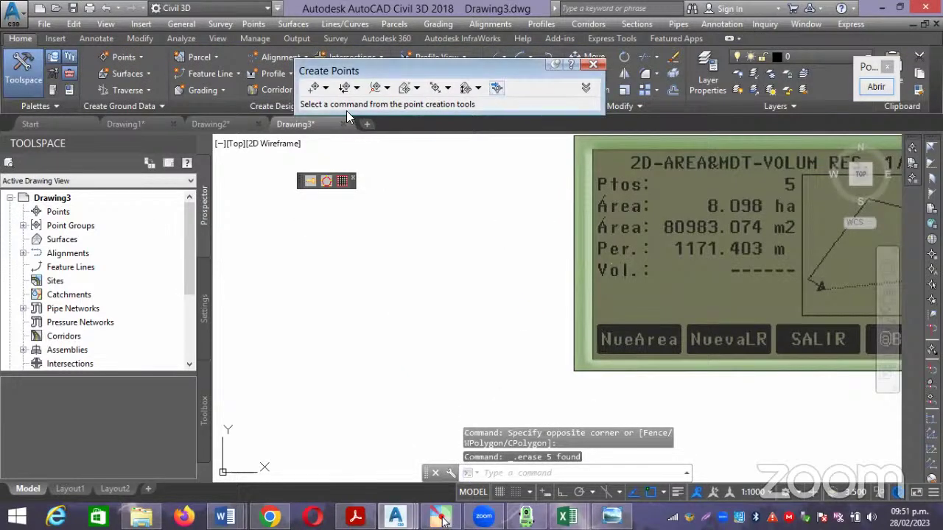
pyautogui.click(430, 101)
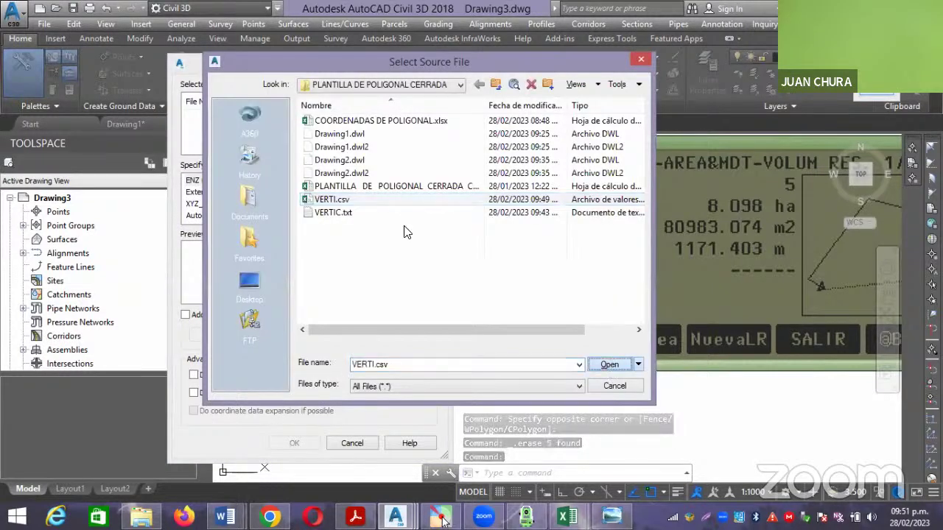
pyautogui.press('Return')
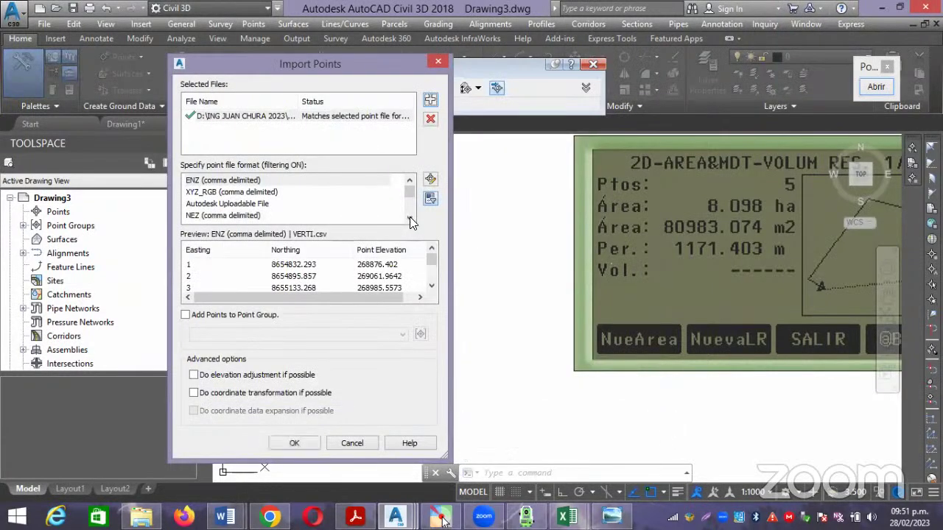
pyautogui.click(430, 117)
pyautogui.click(432, 100)
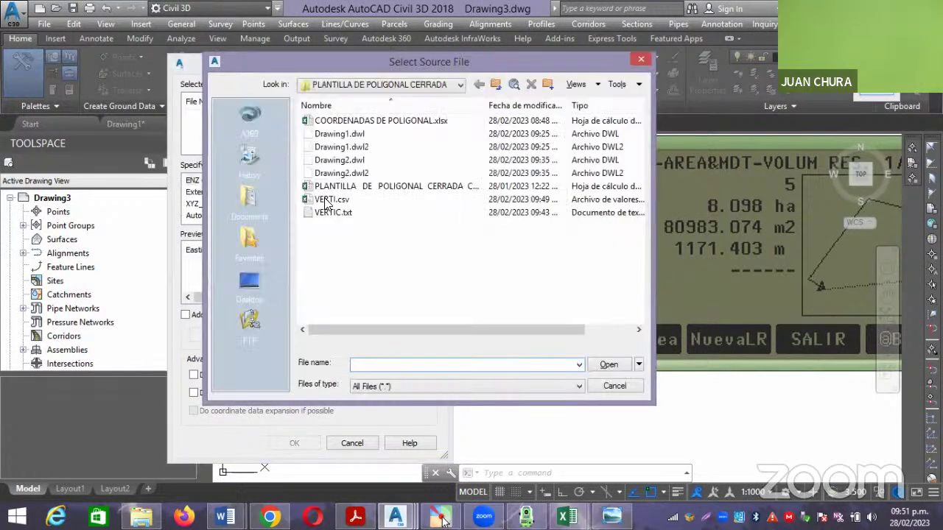
pyautogui.click(329, 200)
pyautogui.click(607, 364)
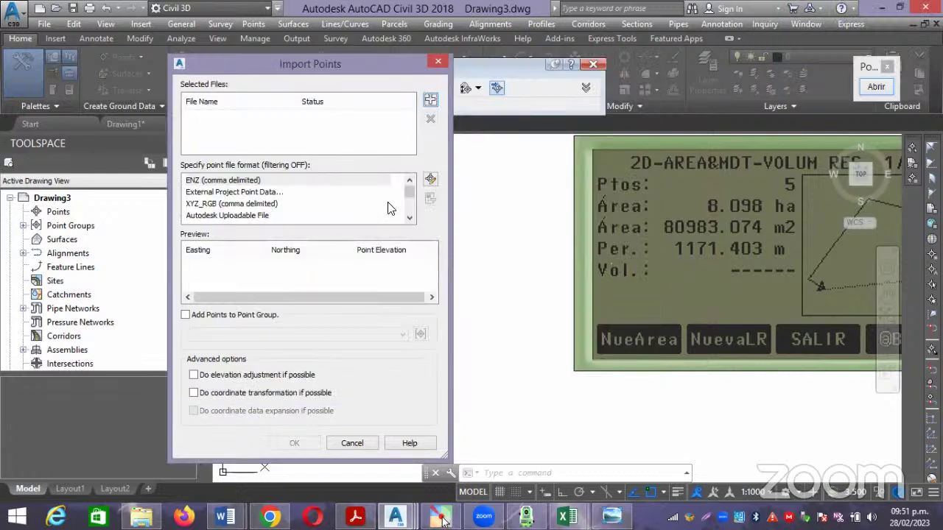
pyautogui.click(409, 216)
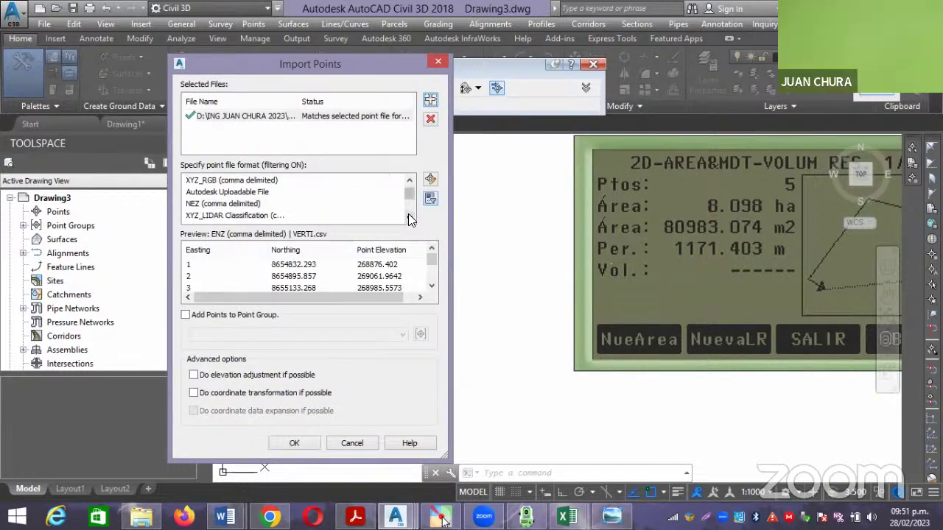
pyautogui.scroll(-1, 250, 218)
pyautogui.click(250, 216)
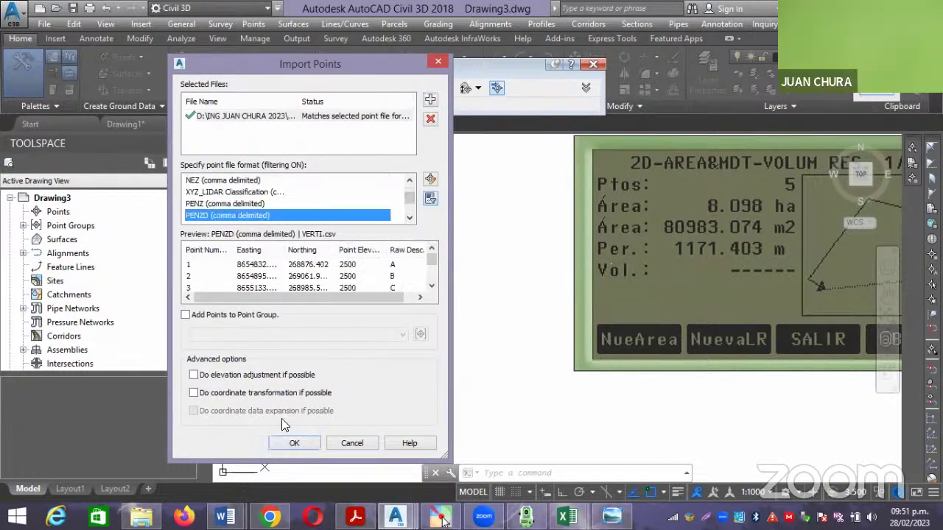
pyautogui.click(292, 444)
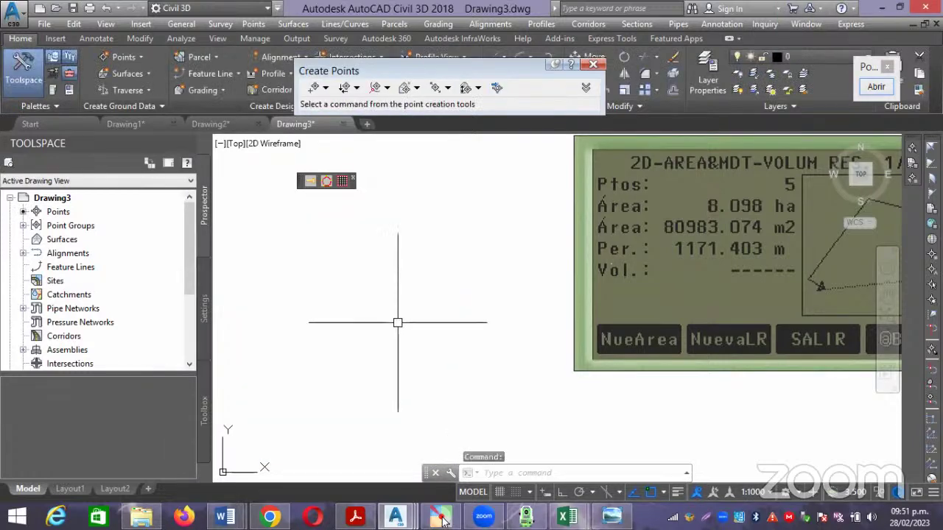
# Erase the pasted simulator screenshot image.
pyautogui.scroll(-4, 398, 322)
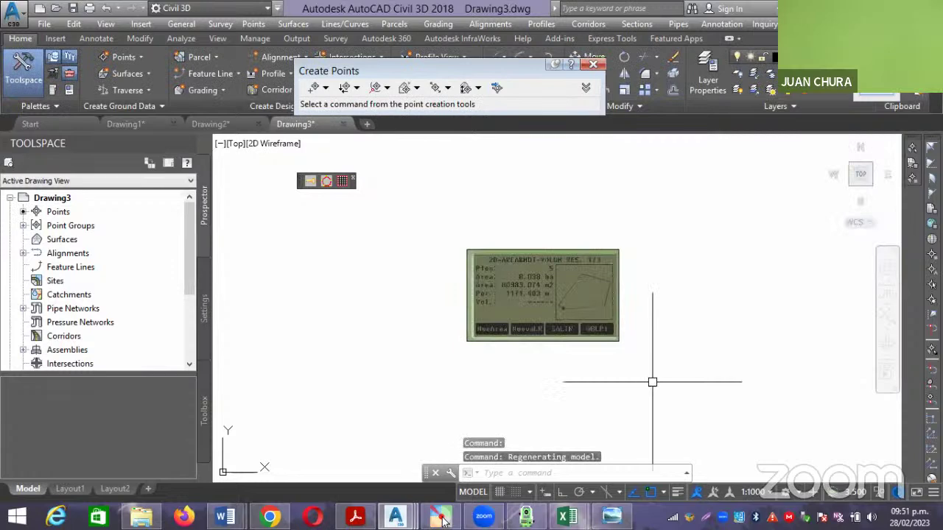
pyautogui.click(608, 298)
pyautogui.click(577, 239)
pyautogui.press('Delete')
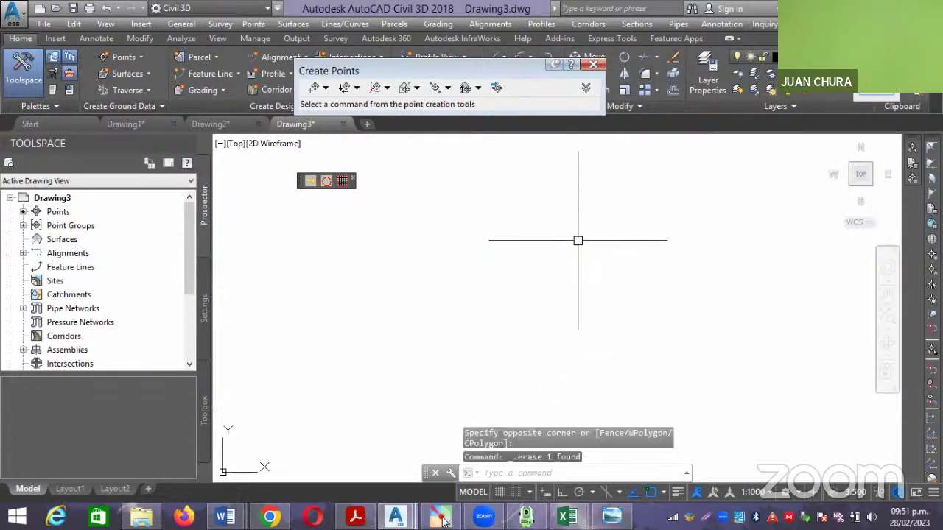
# Zoom to extents, select the imported points, and pan them slightly left.
pyautogui.write('z')
pyautogui.press('Return')
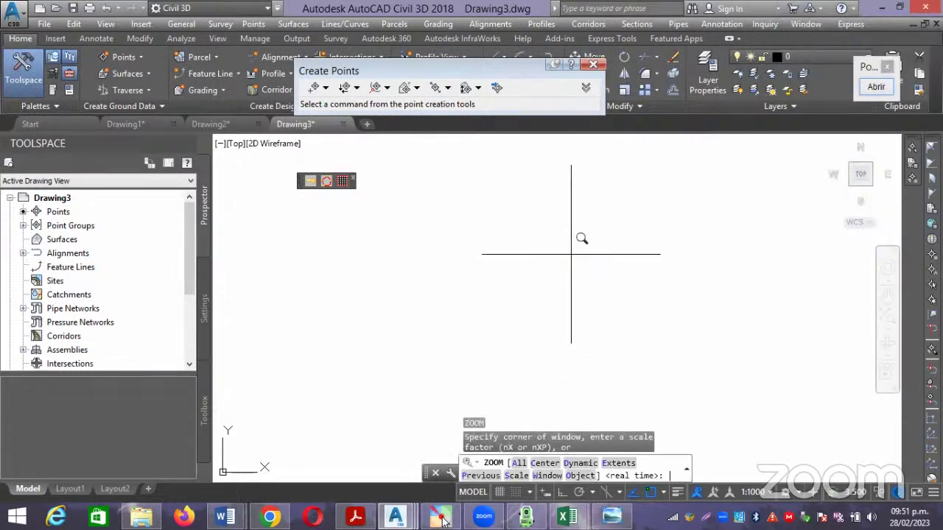
pyautogui.write('e')
pyautogui.press('Return')
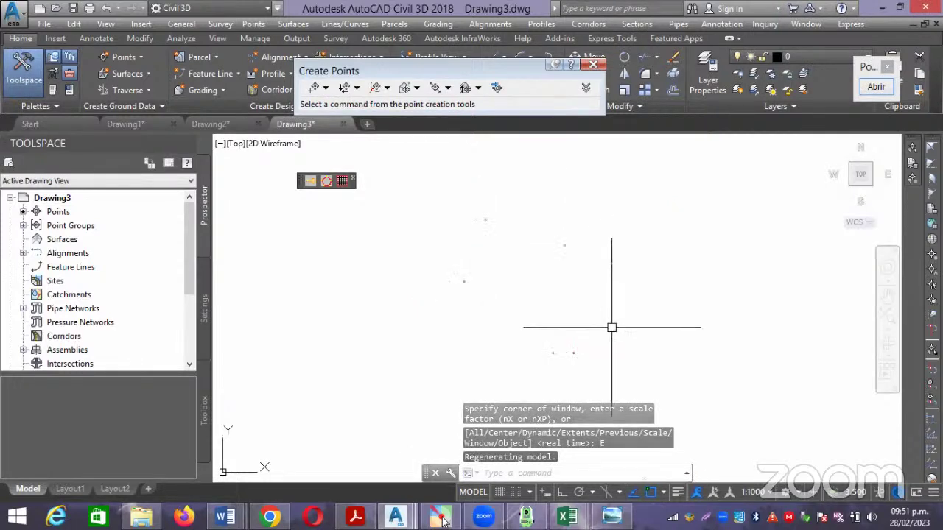
pyautogui.click(618, 349)
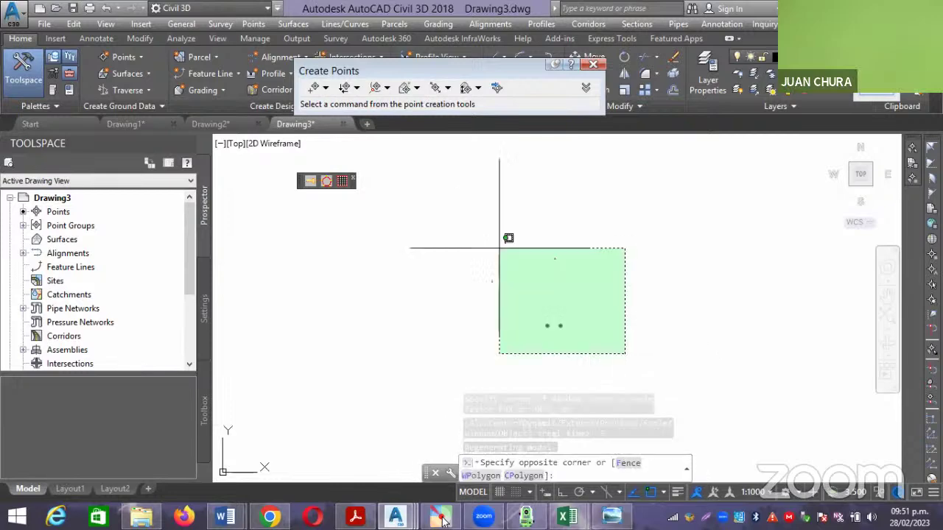
pyautogui.click(471, 238)
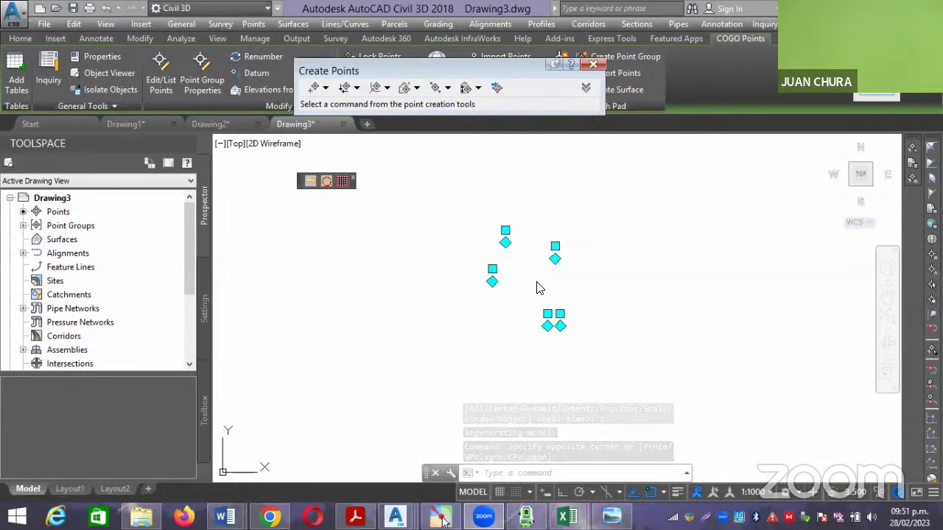
pyautogui.moveTo(646, 284); pyautogui.dragTo(631, 261)
pyautogui.moveTo(631, 261); pyautogui.dragTo(578, 262, button='middle')
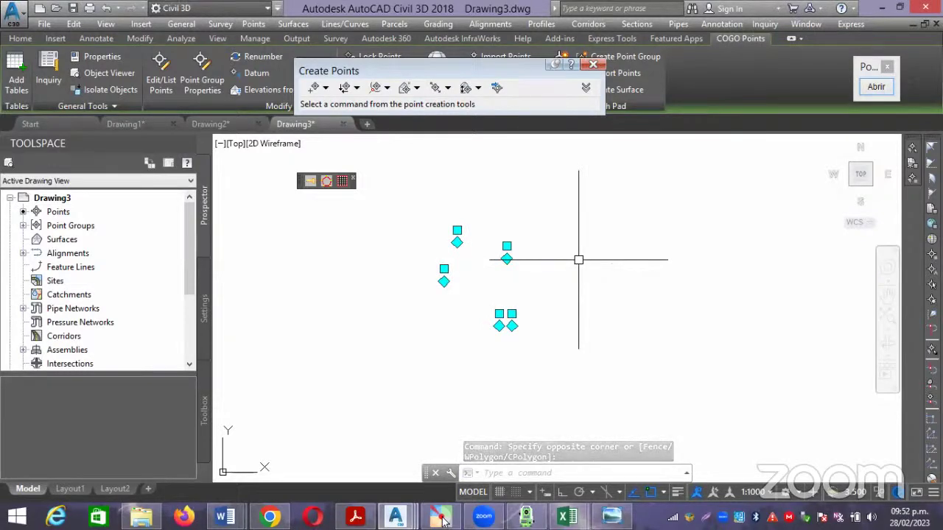
pyautogui.moveTo(555, 260); pyautogui.dragTo(539, 264, button='middle')
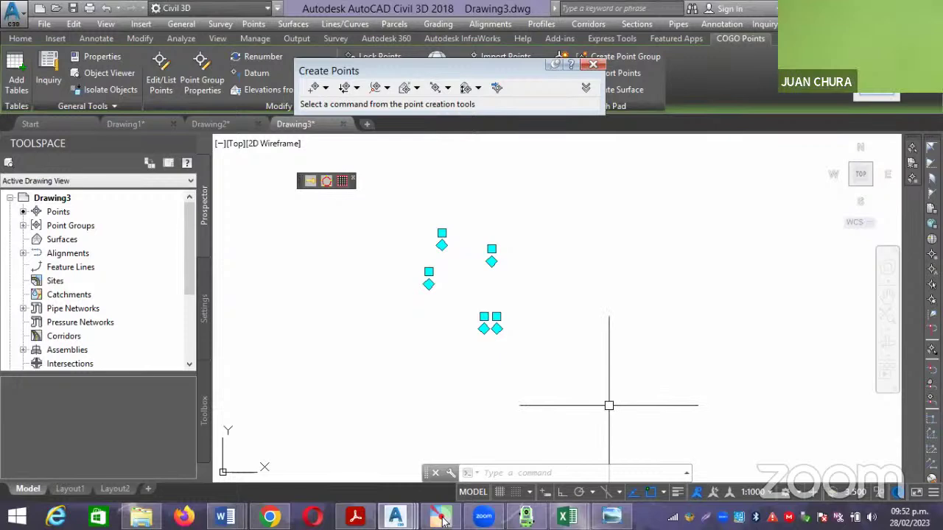
# Open the Point Group Properties from a single selected COGO point.
pyautogui.rightClick(491, 283)
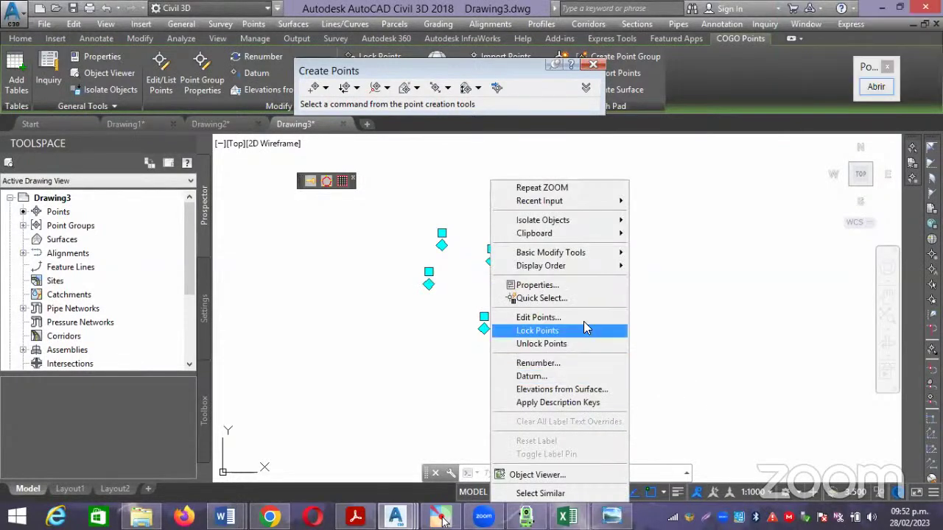
pyautogui.click(674, 323)
pyautogui.press('Escape')
pyautogui.press('Escape')
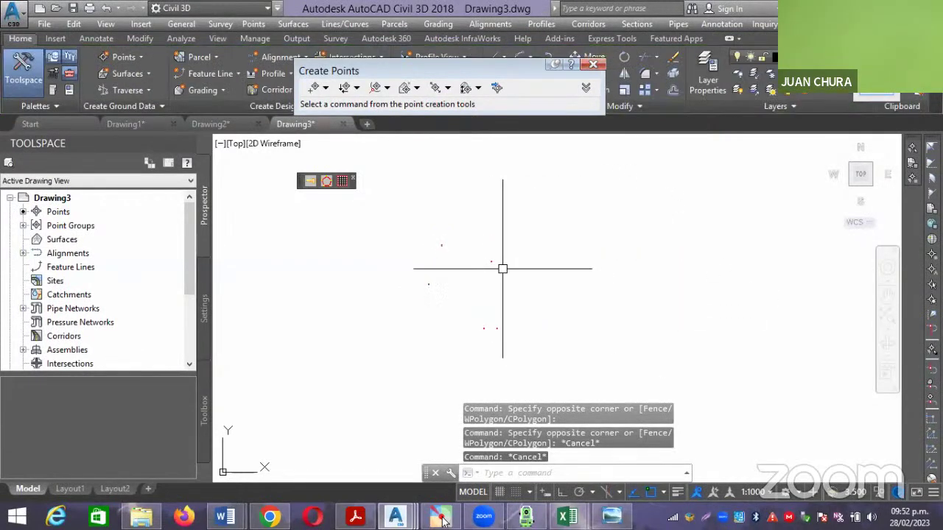
pyautogui.click(479, 252)
pyautogui.rightClick(519, 262)
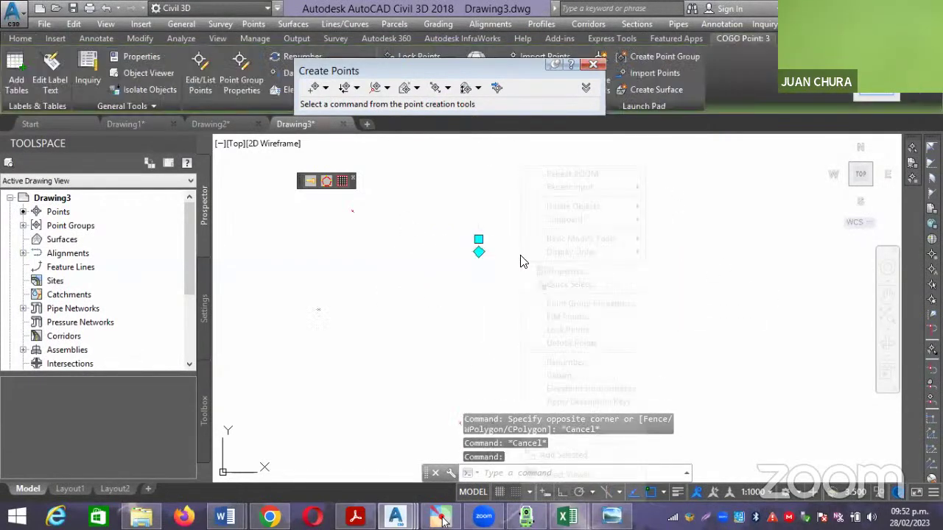
pyautogui.click(577, 303)
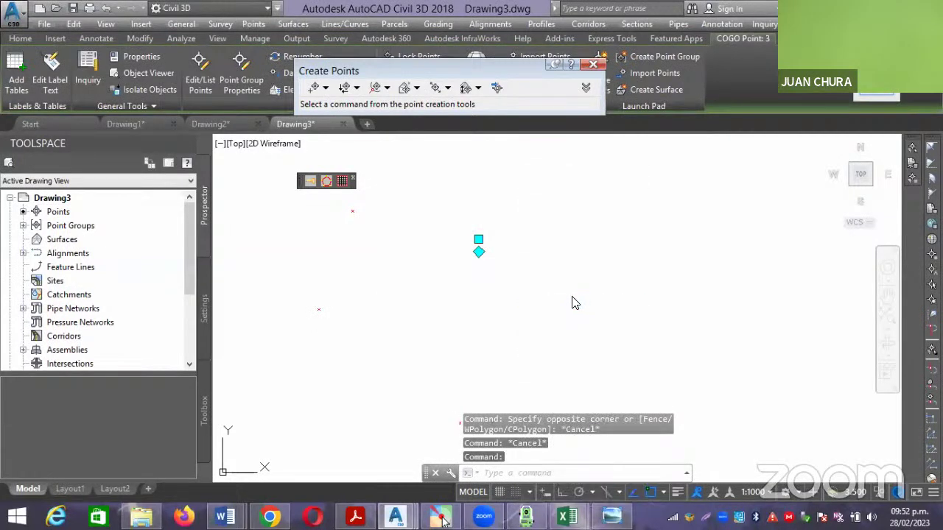
# Give the point group a number-and-description label style and the Benchmark point style.
pyautogui.click(430, 236)
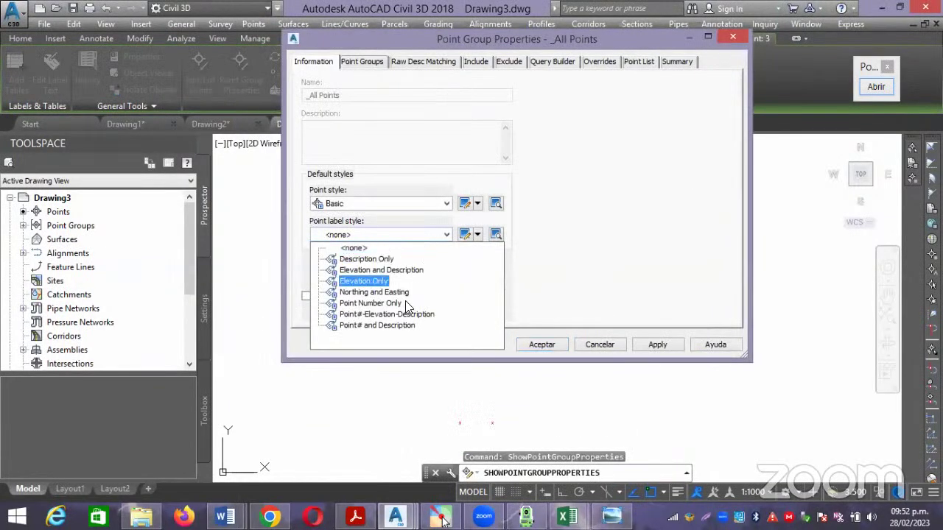
pyautogui.click(386, 326)
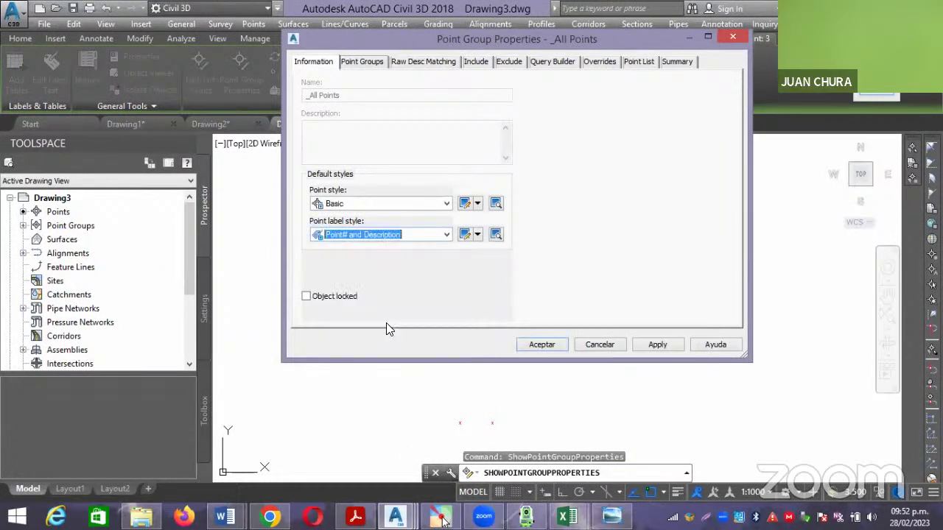
pyautogui.click(430, 204)
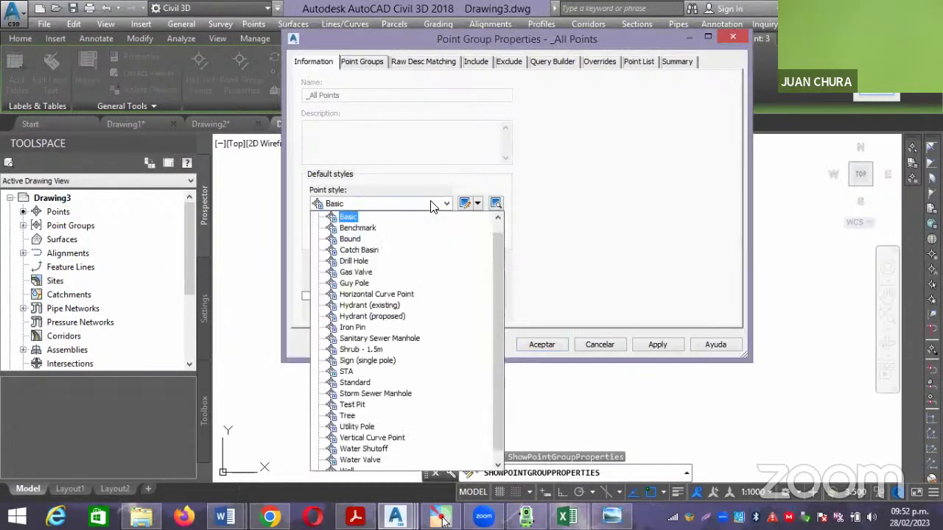
pyautogui.click(346, 224)
pyautogui.click(541, 345)
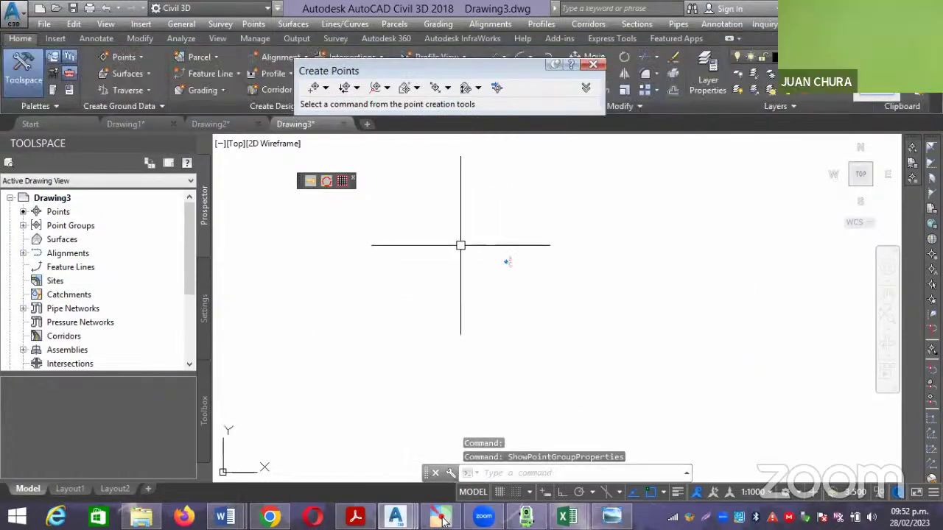
# Set the annotation scale to 1:2000, zoom out, and start the PLINE command.
pyautogui.click(758, 492)
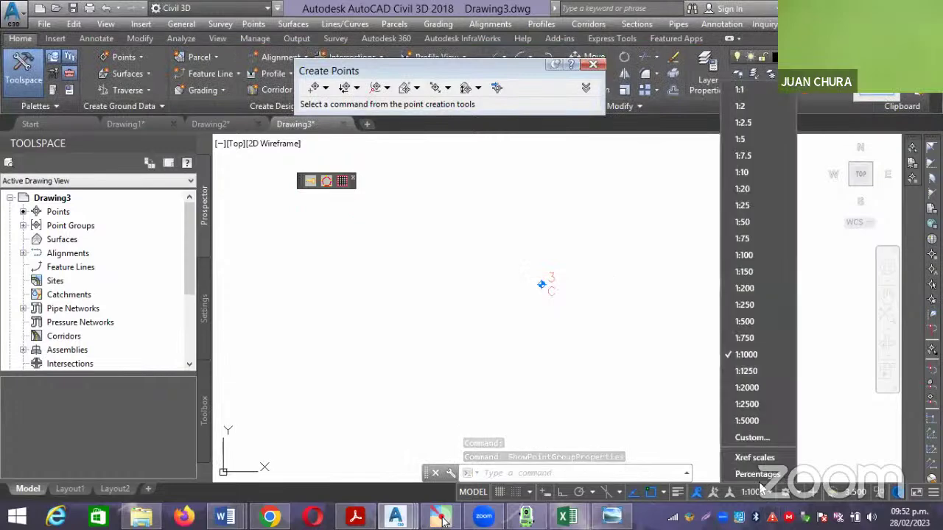
pyautogui.click(757, 386)
pyautogui.scroll(-5, 587, 327)
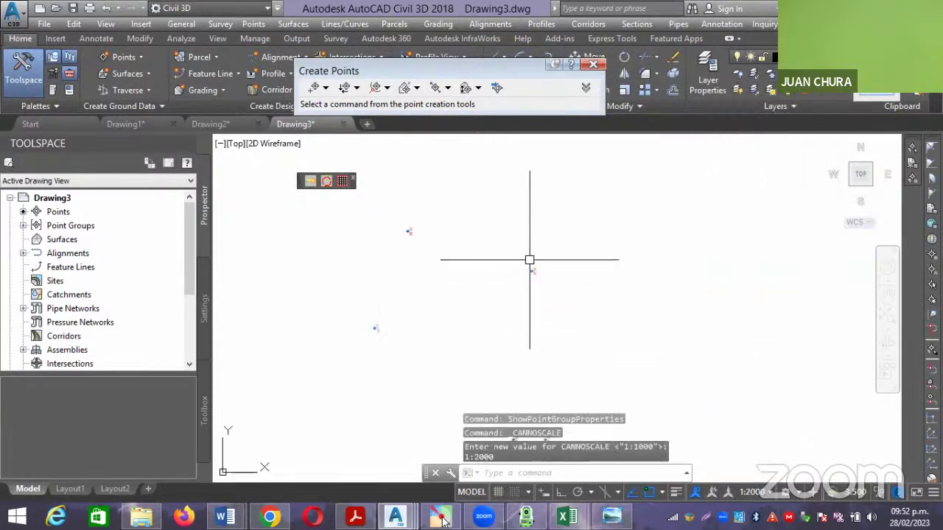
pyautogui.write('pl')
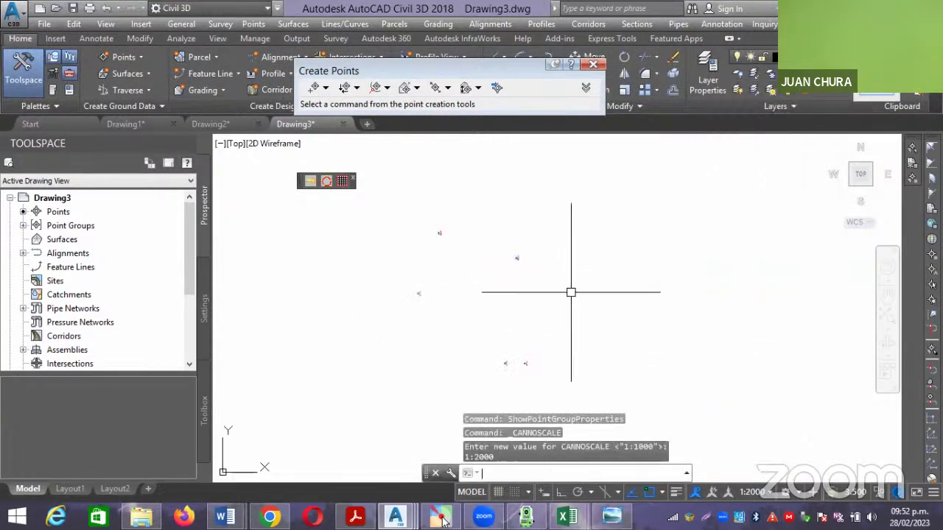
pyautogui.press('Return')
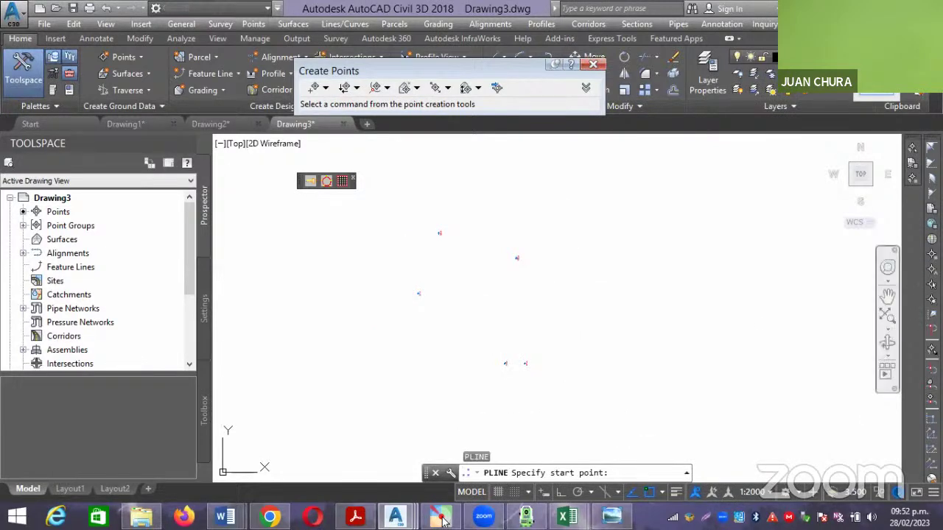
# Draw a closed polyline through point numbers 1-5 using 'PN, then switch to Drawing2.
pyautogui.write("'pn")
pyautogui.press('Return')
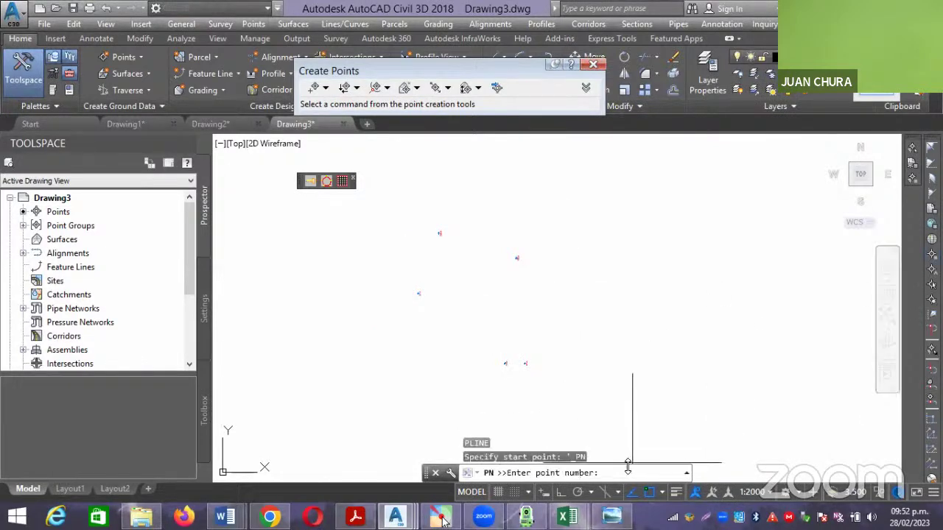
pyautogui.write('1-5')
pyautogui.press('Return')
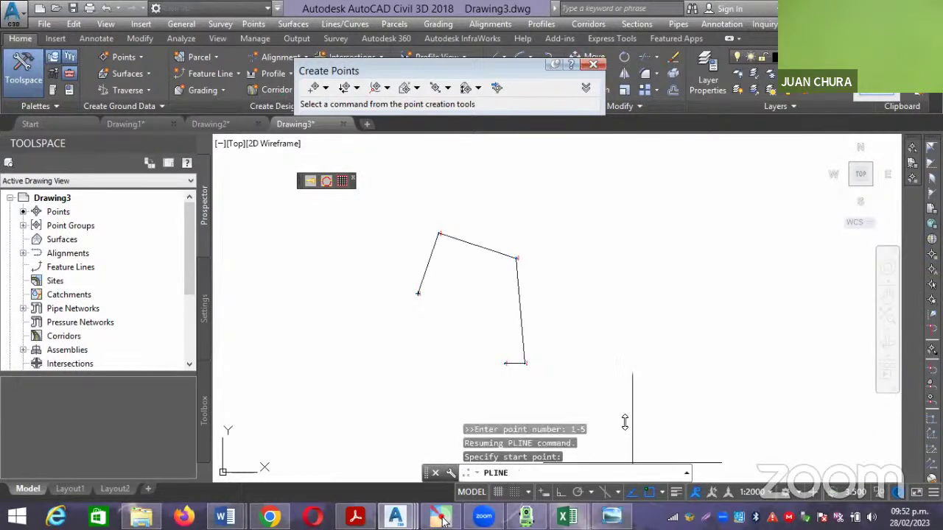
pyautogui.press('Return')
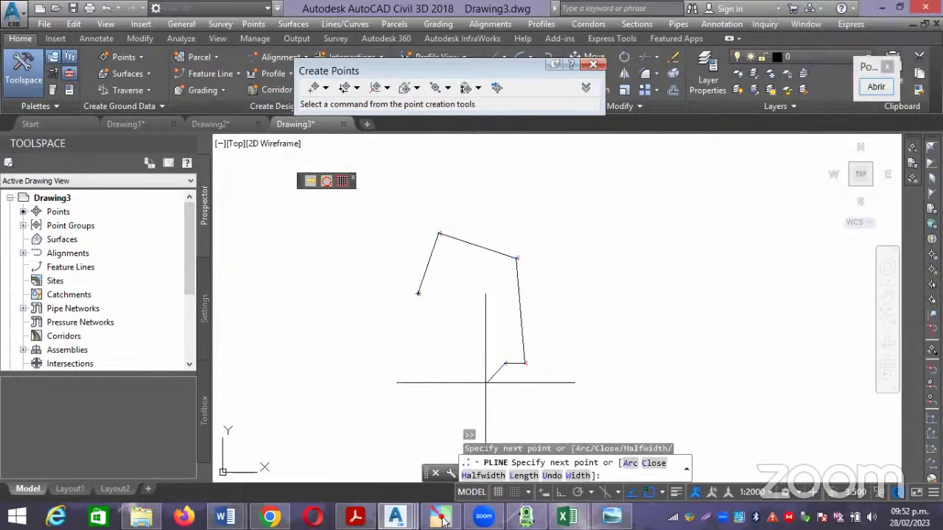
pyautogui.write('c')
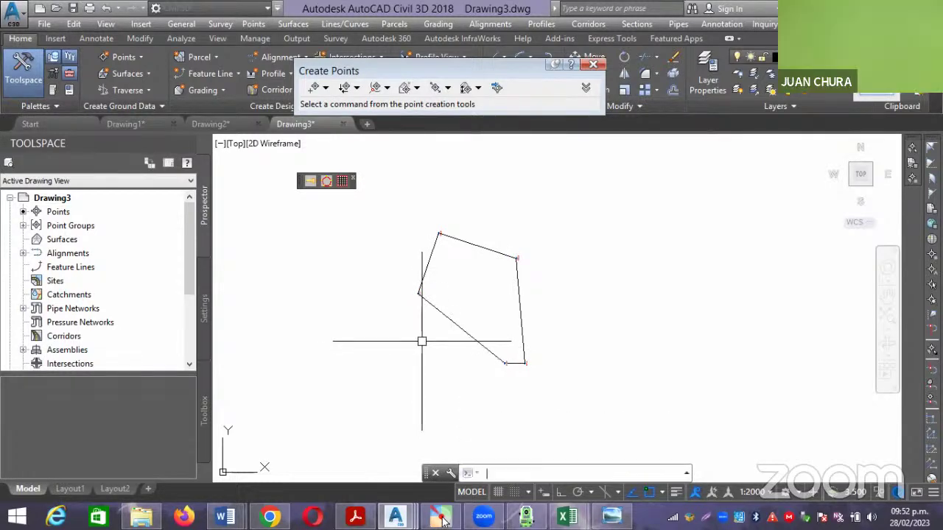
pyautogui.press('Return')
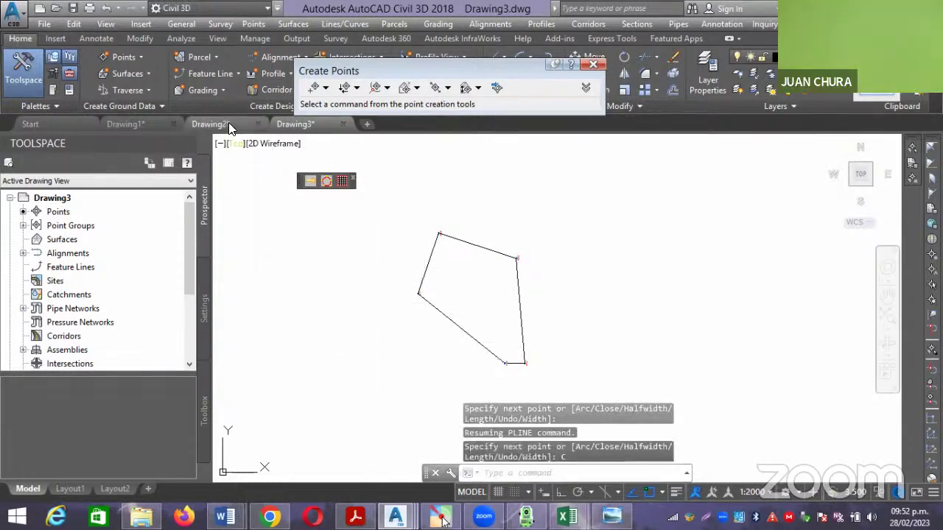
pyautogui.click(217, 123)
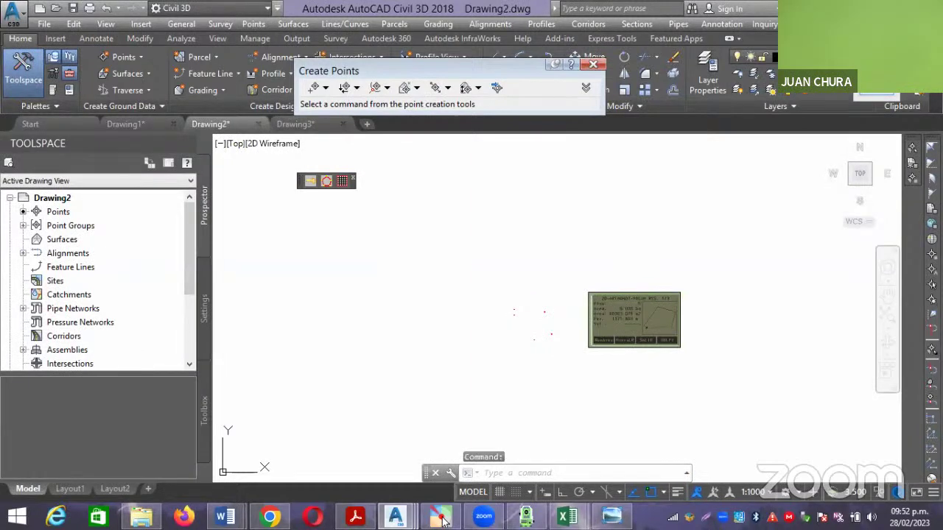
# Copy the area-results image from Drawing2 and paste it right of the polygon in Drawing3.
pyautogui.click(755, 414)
pyautogui.click(523, 211)
pyautogui.hotkey('ctrl', 'c')
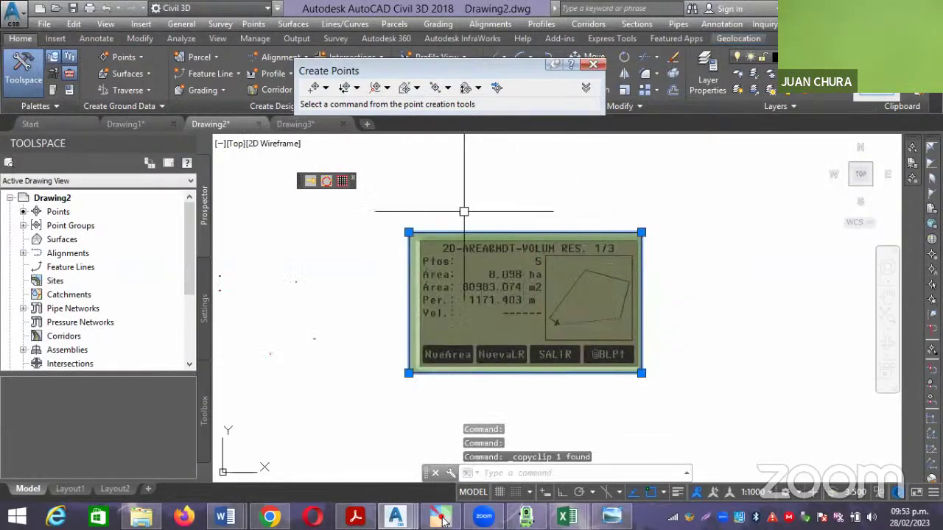
pyautogui.click(295, 123)
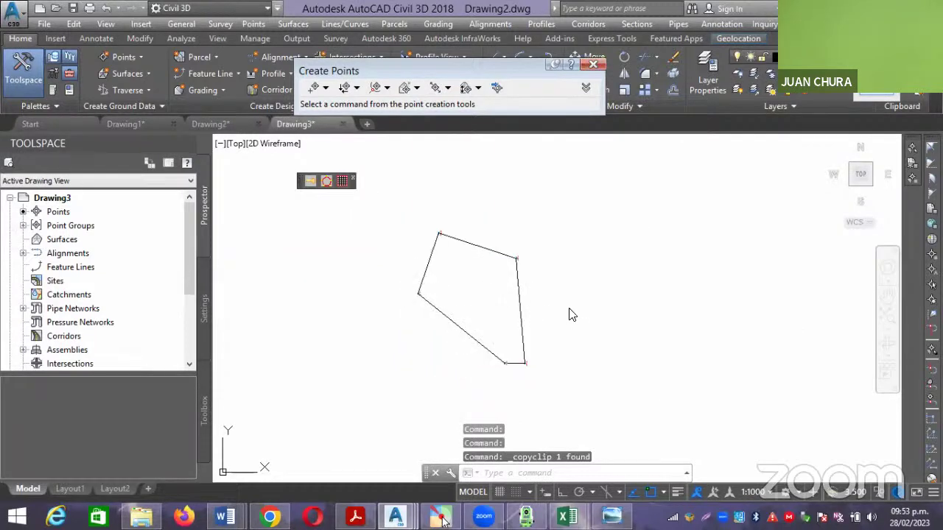
pyautogui.click(606, 295)
pyautogui.hotkey('ctrl', 'v')
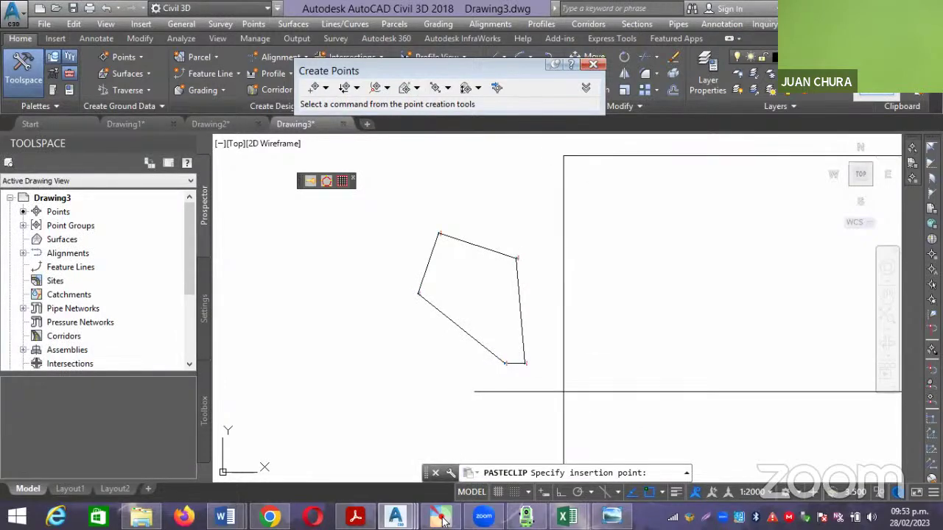
pyautogui.click(562, 389)
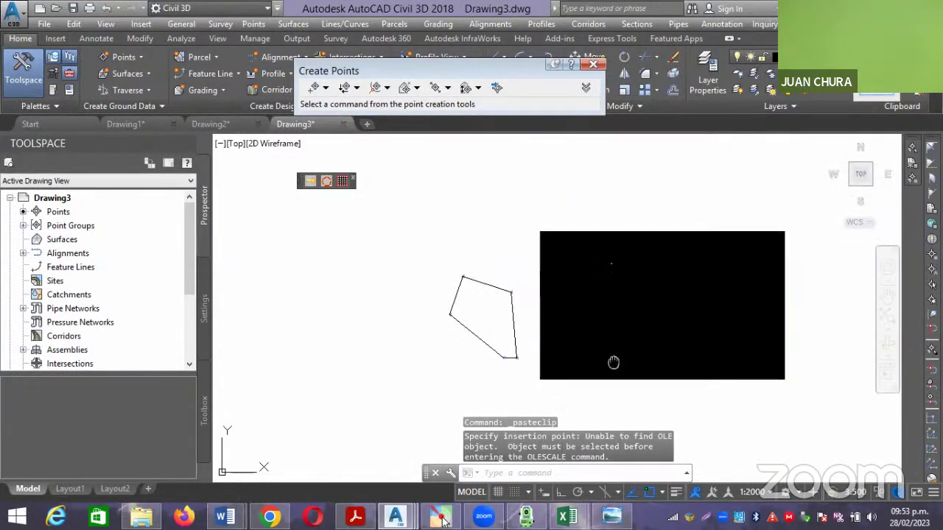
# Frame the polygon and pasted image in view, then bring up the Leica simulator.
pyautogui.moveTo(628, 352); pyautogui.dragTo(597, 350, button='middle')
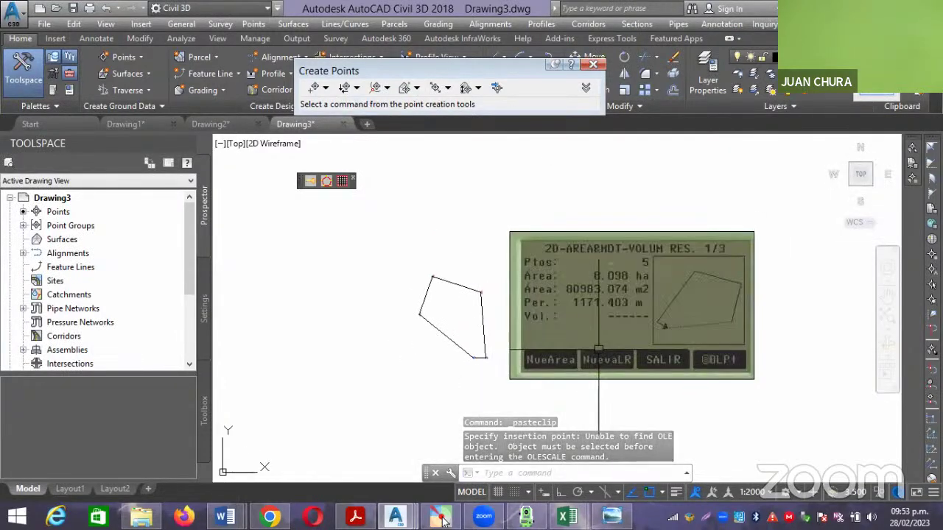
pyautogui.scroll(2, 579, 321)
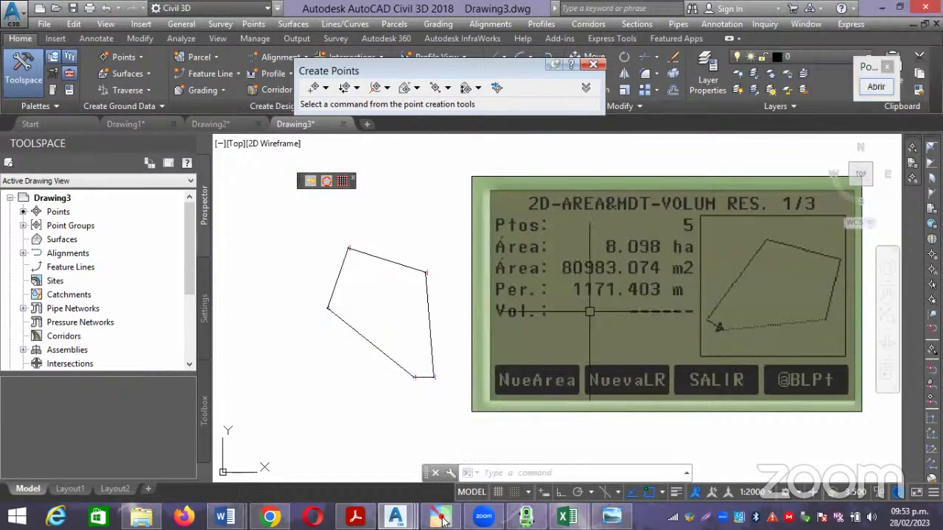
pyautogui.scroll(-2, 589, 311)
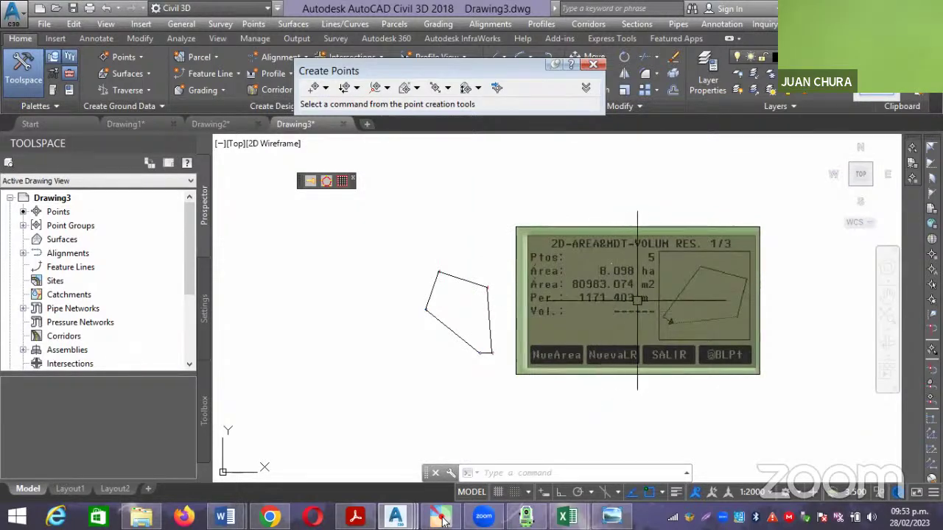
pyautogui.scroll(2, 648, 303)
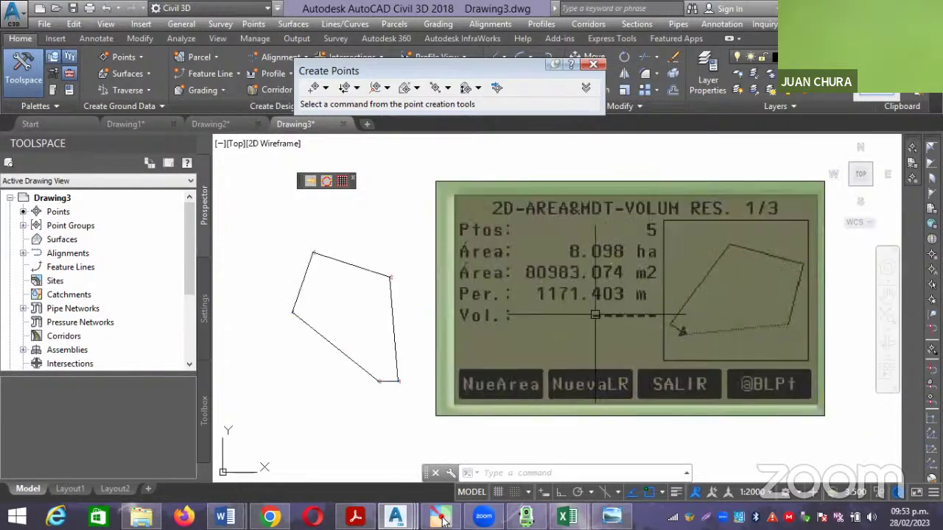
pyautogui.click(526, 517)
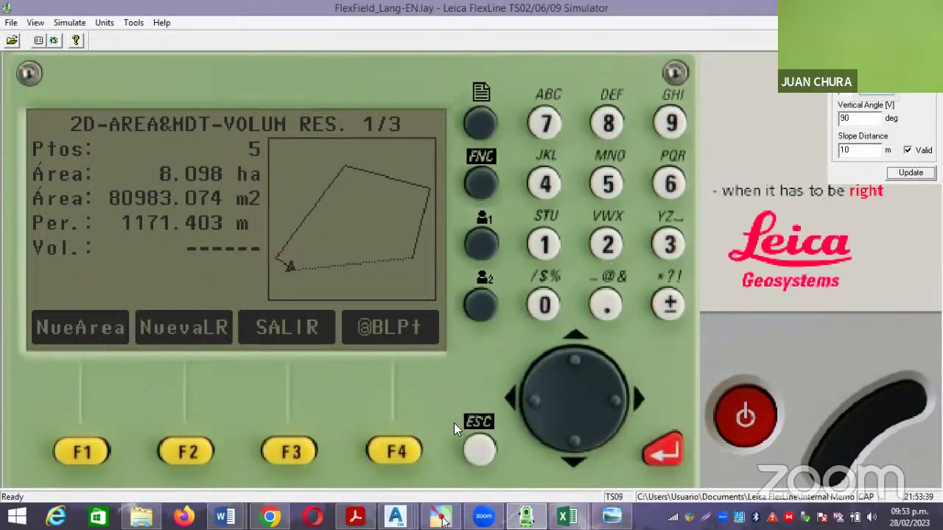
# Exit the area results and restart Área (3D) y Volumen at its measurement screen.
pyautogui.click(477, 453)
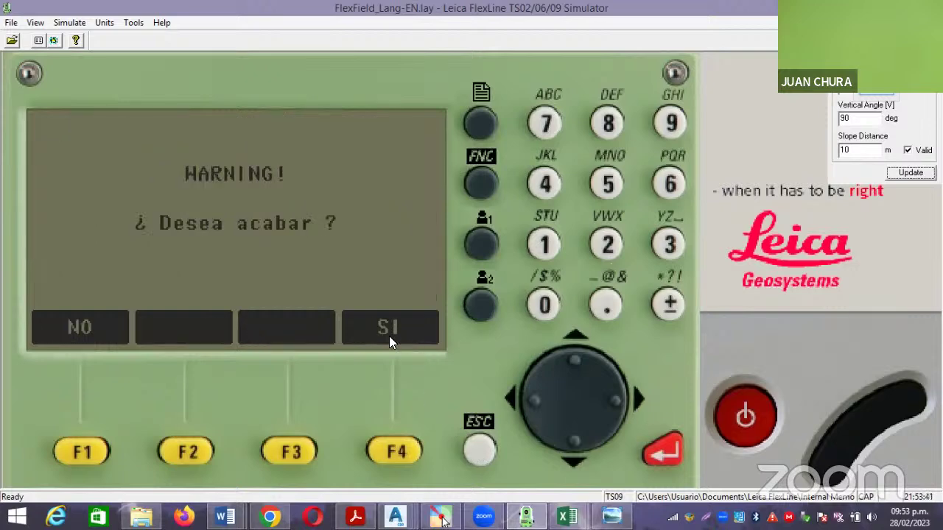
pyautogui.click(389, 452)
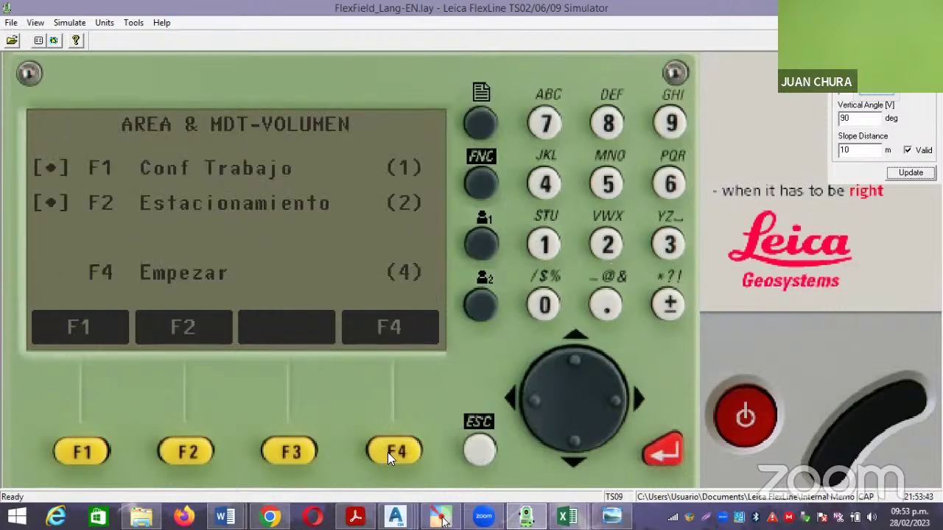
pyautogui.click(483, 445)
pyautogui.click(484, 443)
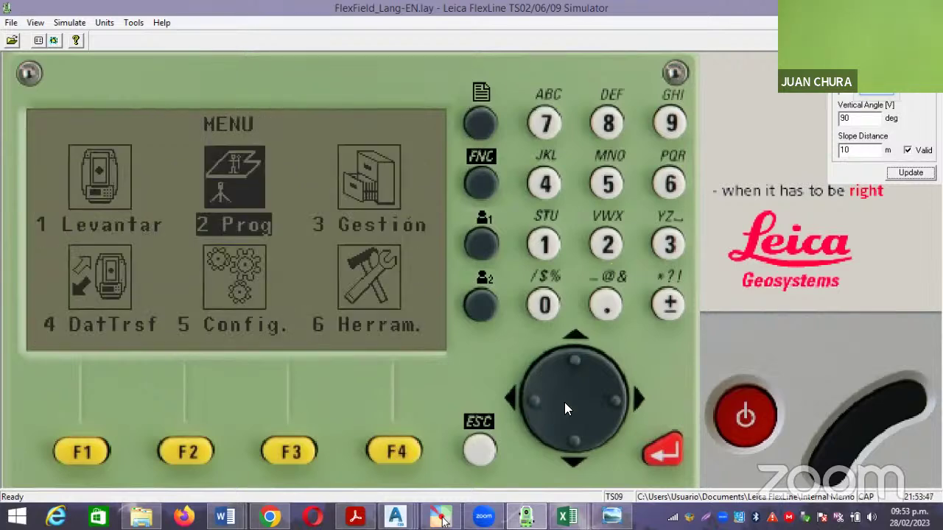
pyautogui.click(662, 446)
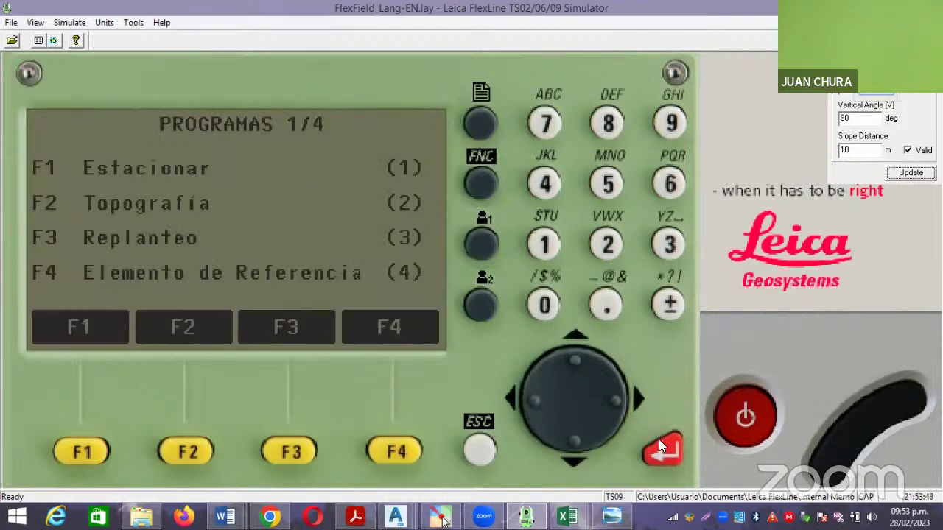
pyautogui.click(480, 123)
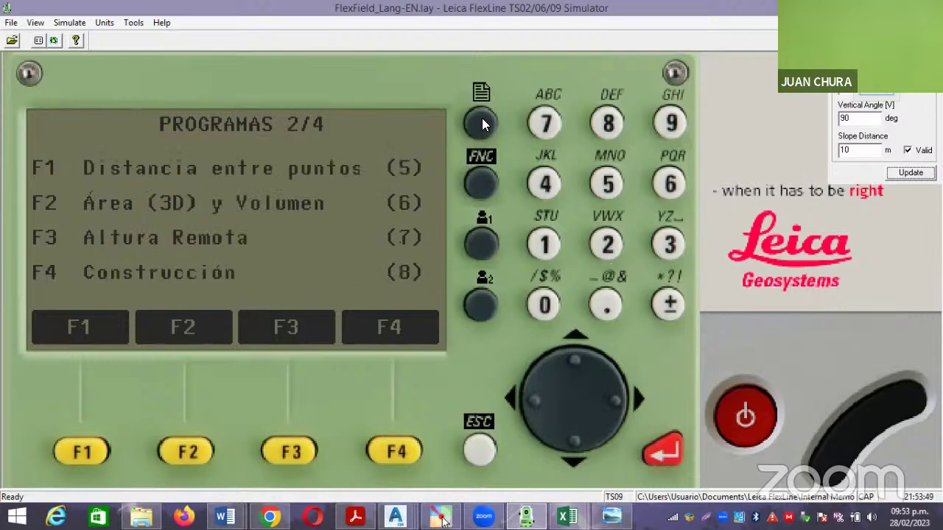
pyautogui.click(184, 449)
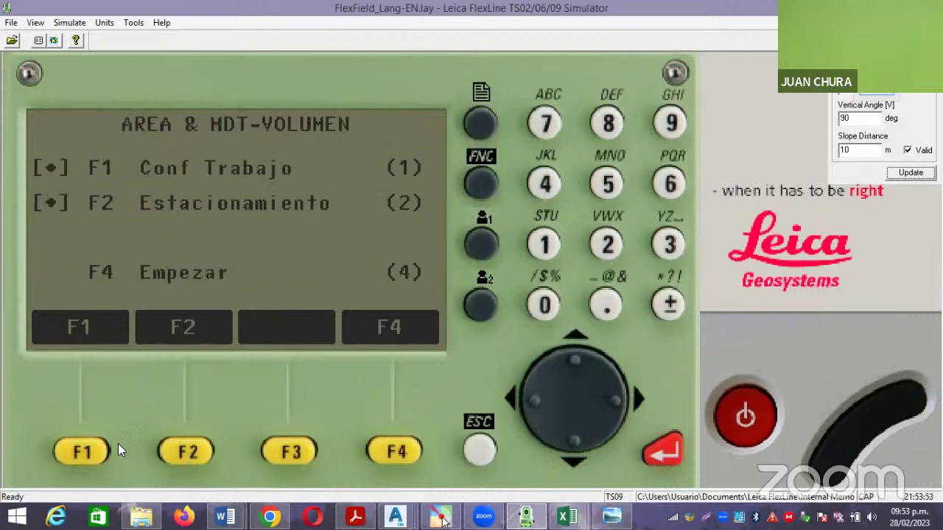
pyautogui.click(398, 452)
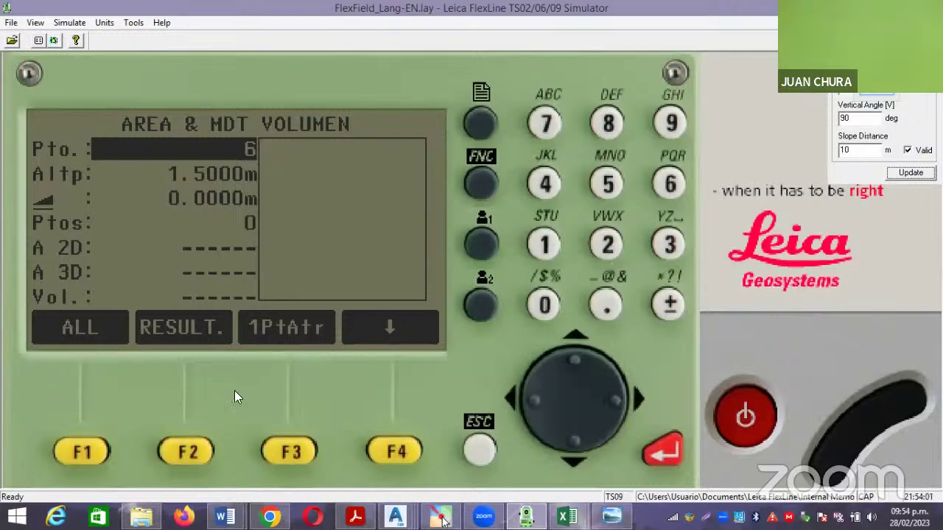
# Browse the simulator's stored point list down to point 1, then return to the area screen.
pyautogui.click(401, 452)
pyautogui.click(402, 454)
pyautogui.click(402, 454)
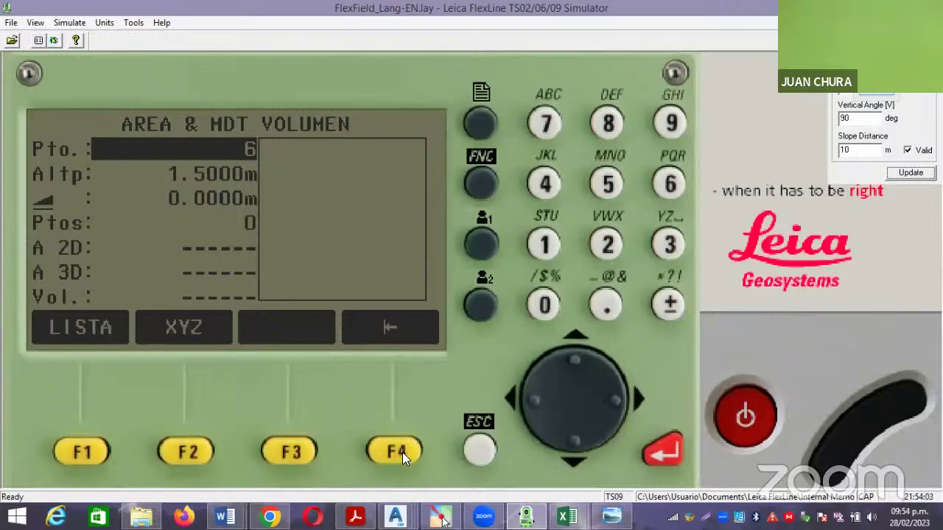
pyautogui.click(78, 448)
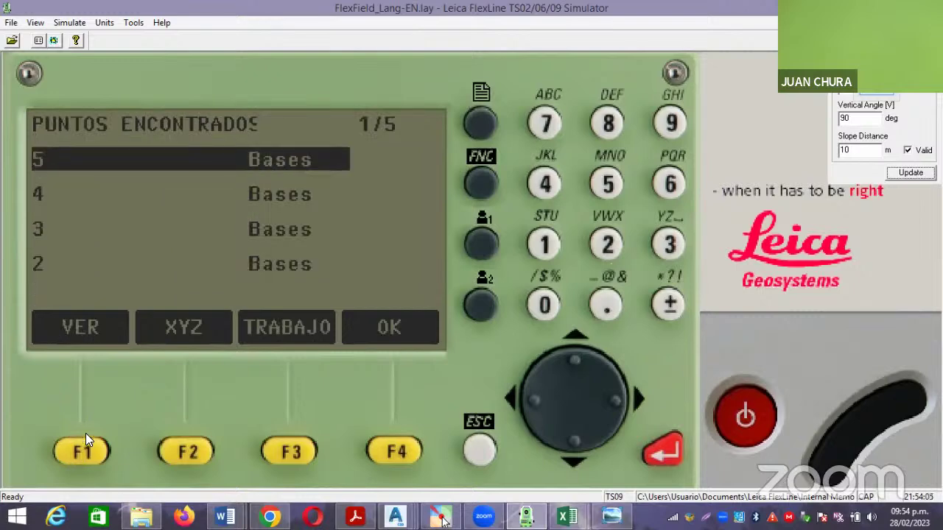
pyautogui.click(576, 435)
pyautogui.click(575, 433)
pyautogui.click(574, 433)
pyautogui.click(575, 433)
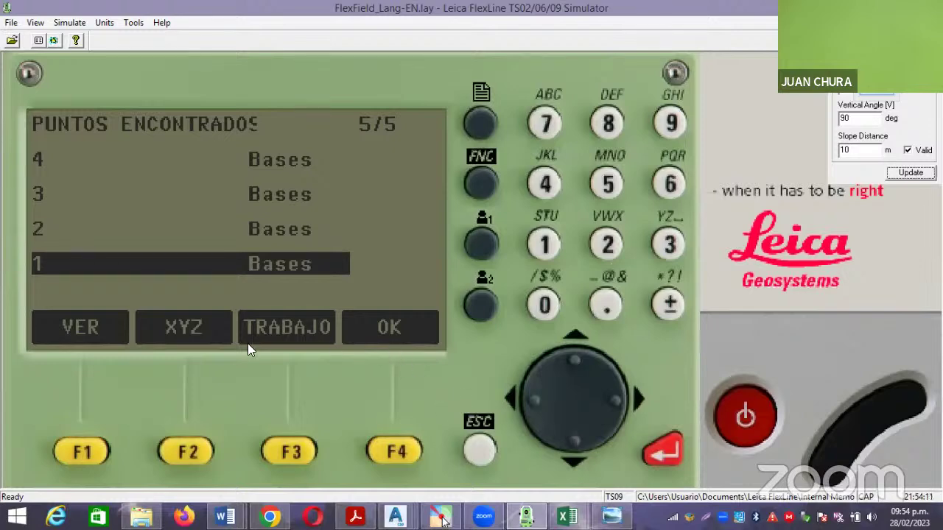
pyautogui.click(194, 446)
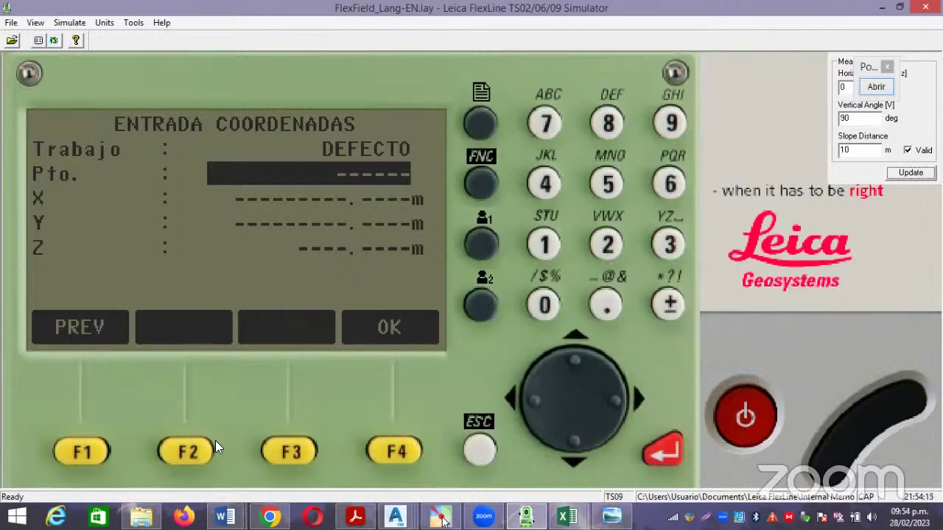
pyautogui.click(478, 451)
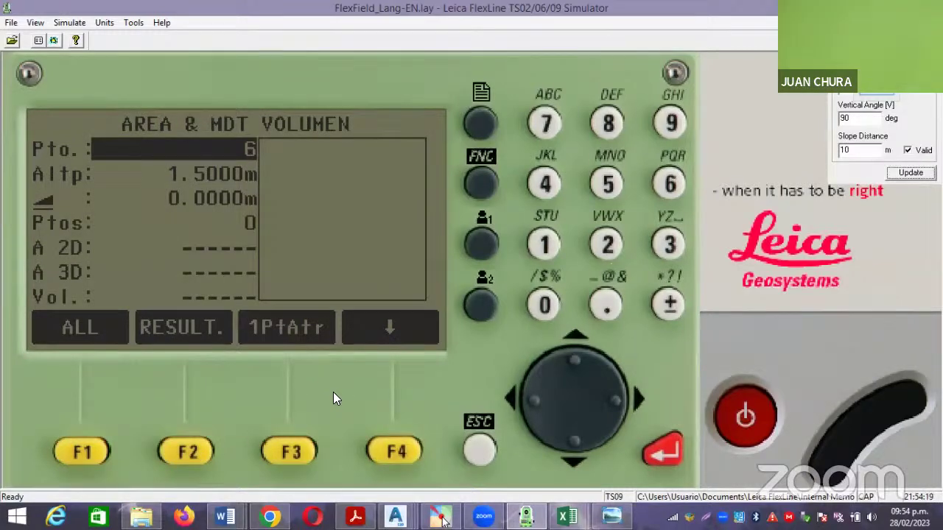
# Reopen the found-points list and display the stored coordinates of point 1 in job DEFECTO.
pyautogui.click(403, 454)
pyautogui.click(402, 452)
pyautogui.click(403, 452)
pyautogui.click(87, 451)
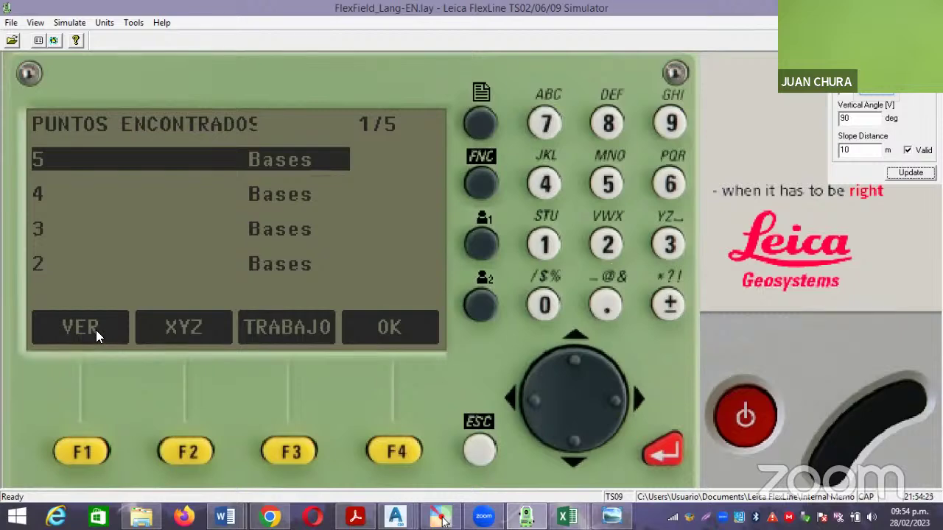
pyautogui.click(568, 447)
pyautogui.click(569, 446)
pyautogui.click(568, 447)
pyautogui.click(568, 447)
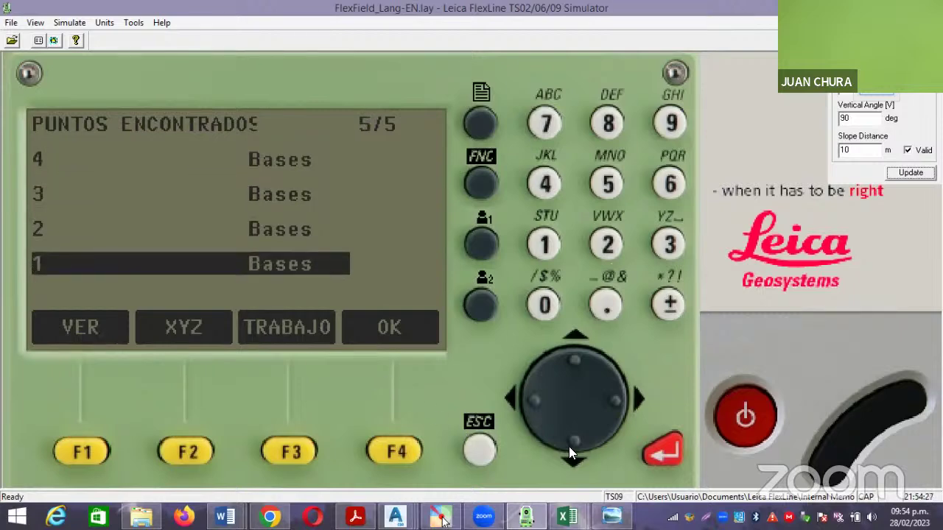
pyautogui.click(88, 446)
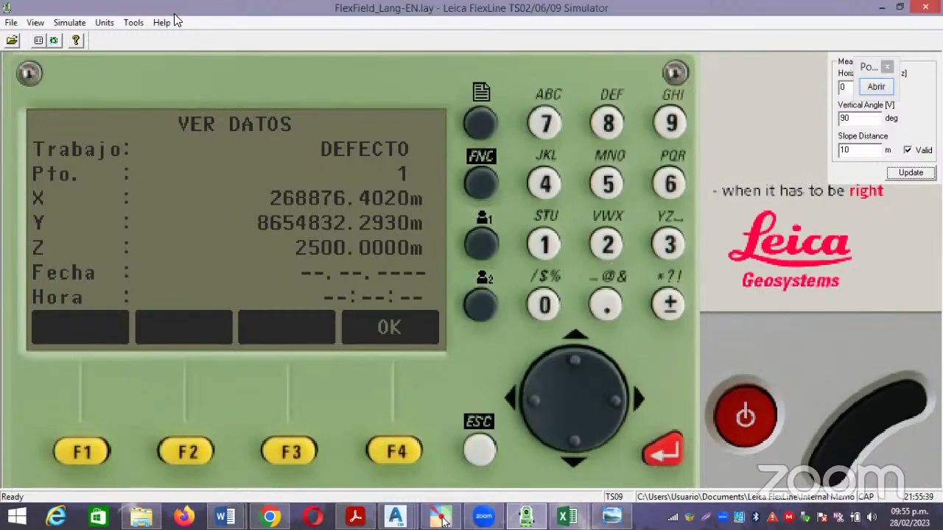
# Minimize the simulator and bring up the distance and azimuth practice document.
pyautogui.click(440, 518)
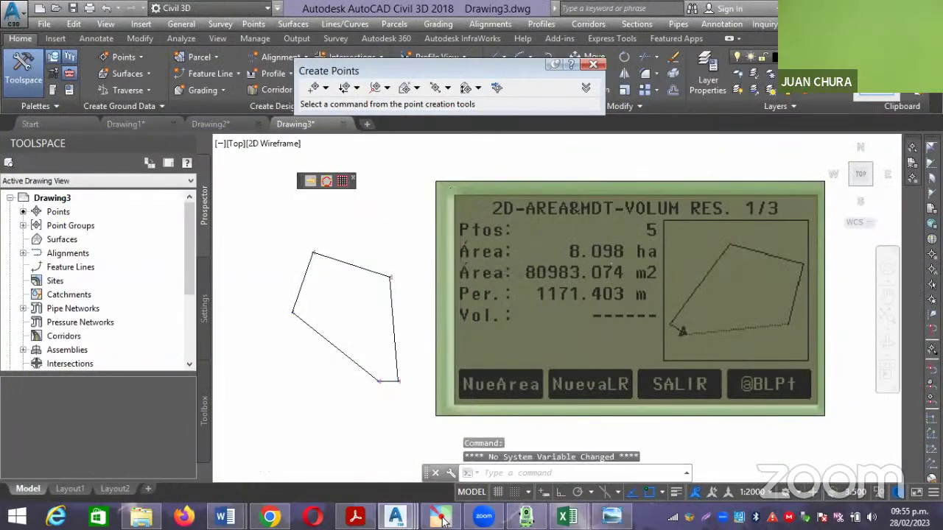
pyautogui.moveTo(225, 517)
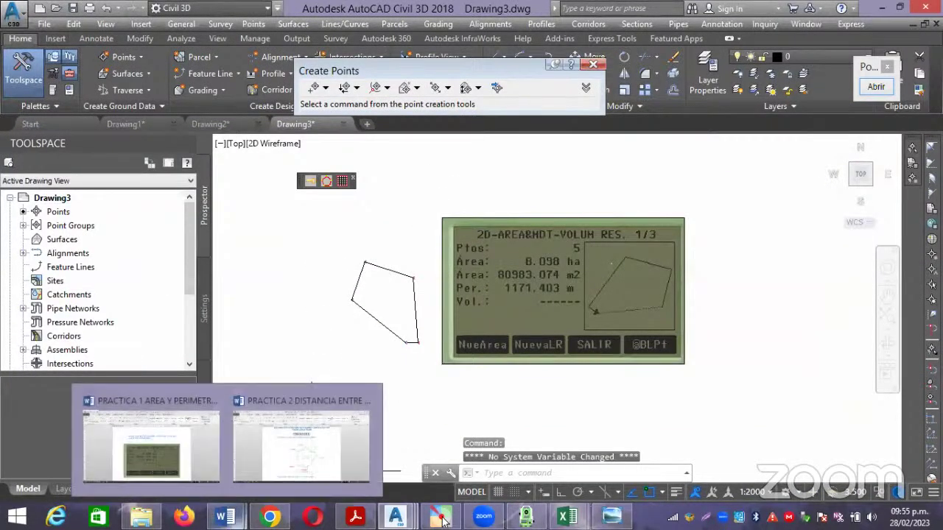
pyautogui.click(317, 453)
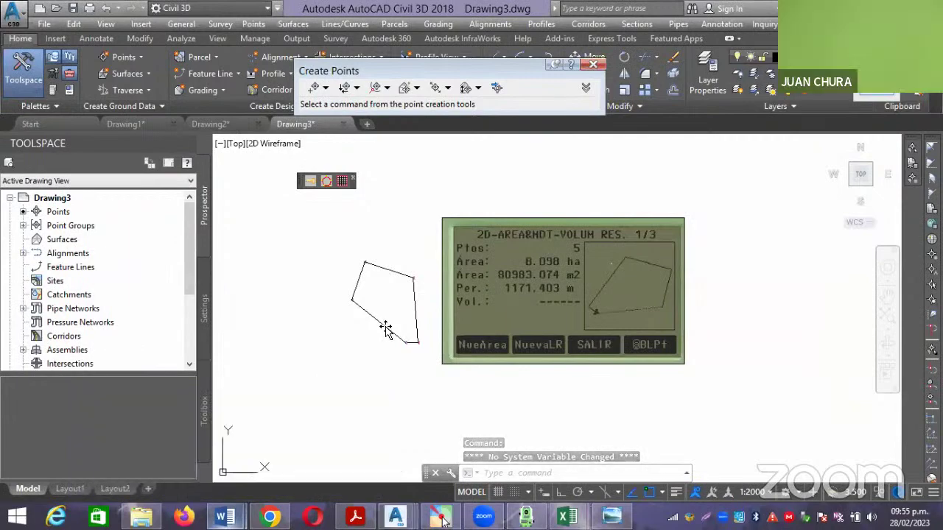
# Scroll through the PRACTICA 2 document's steps down to the final result.
pyautogui.scroll(1, 501, 243)
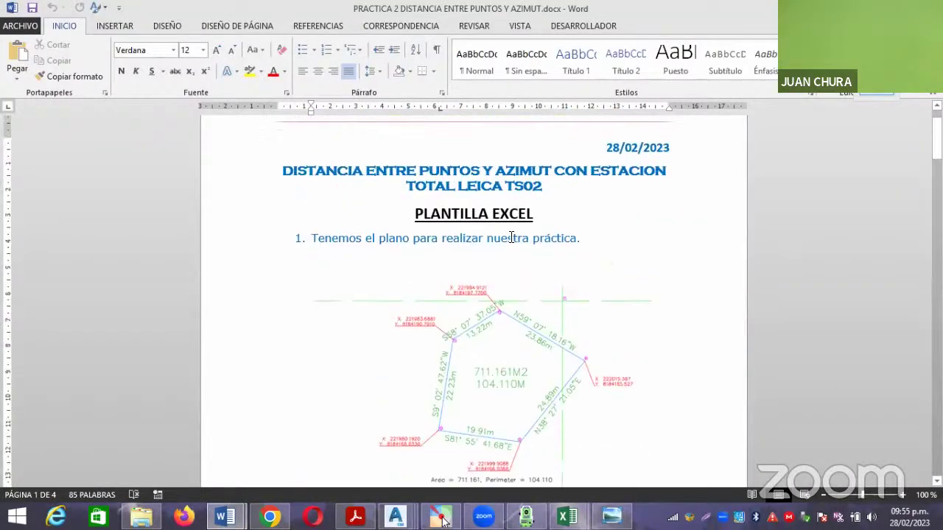
pyautogui.scroll(-1, 514, 242)
pyautogui.scroll(-6, 511, 246)
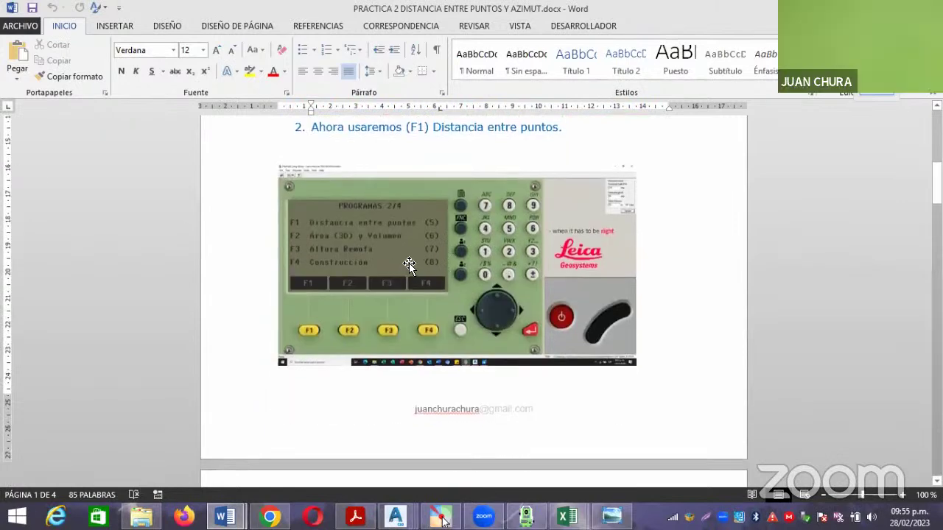
pyautogui.scroll(-3, 410, 265)
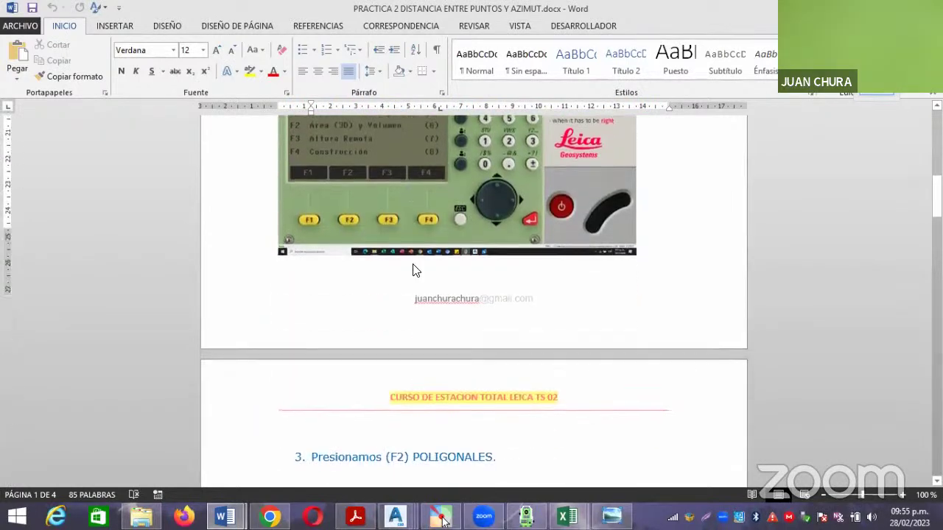
pyautogui.scroll(-7, 411, 271)
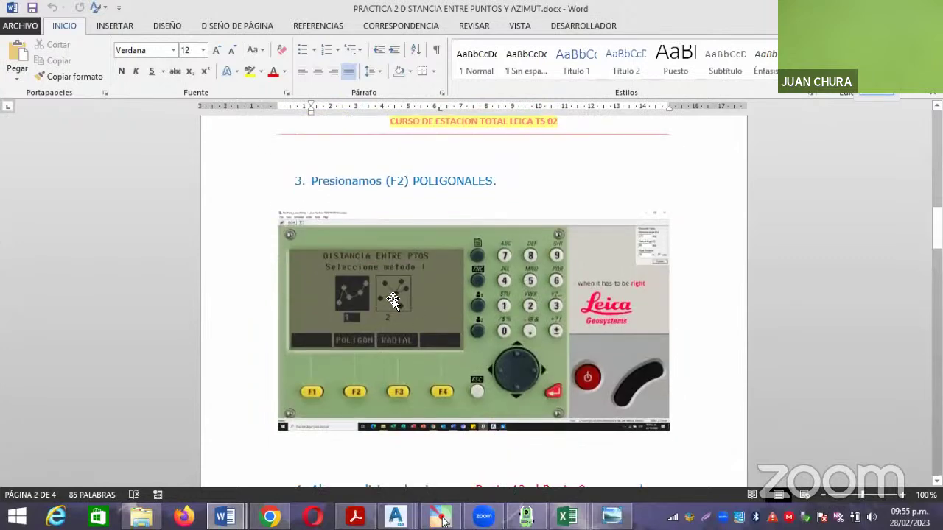
pyautogui.scroll(-9, 405, 273)
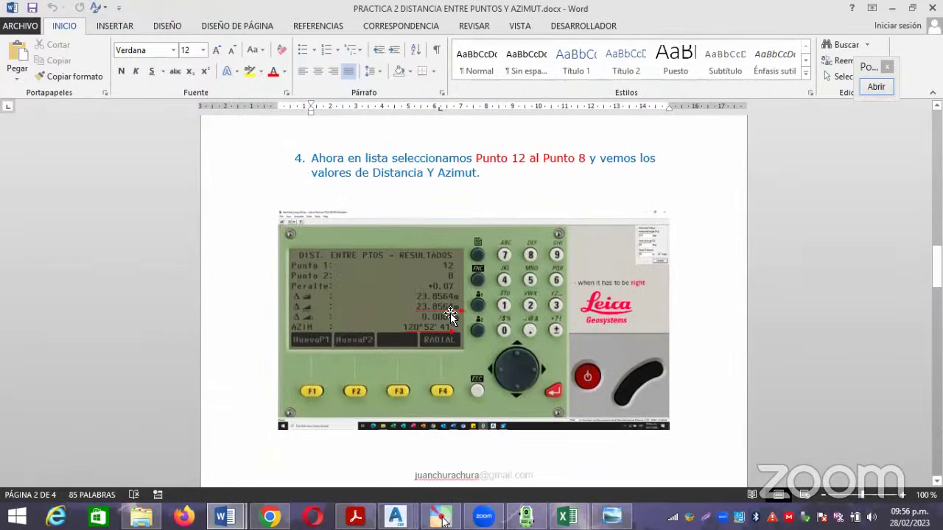
pyautogui.scroll(-3, 444, 318)
pyautogui.scroll(-7, 444, 317)
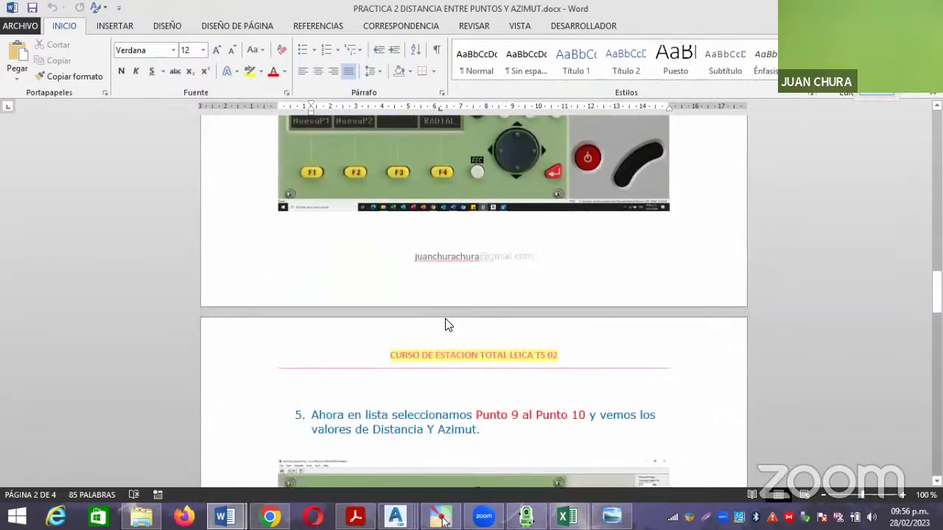
pyautogui.scroll(-3, 446, 324)
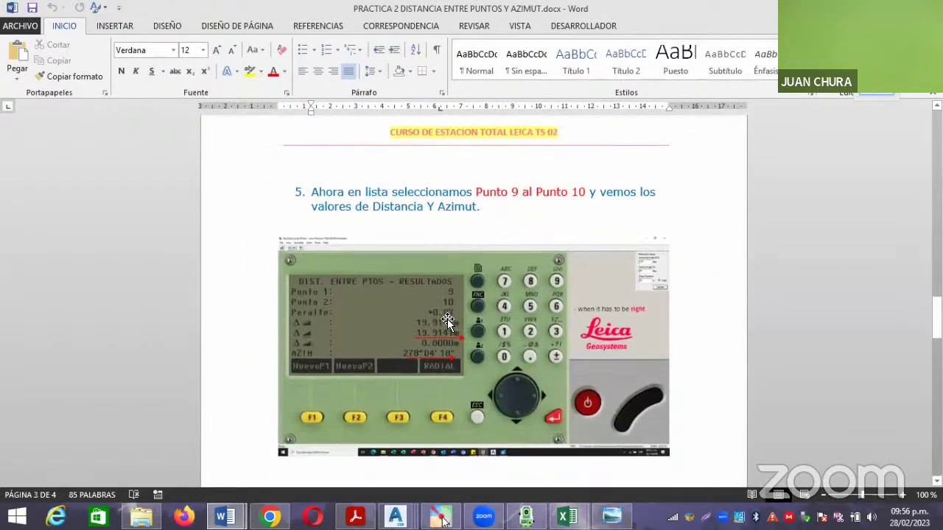
pyautogui.scroll(-4, 448, 324)
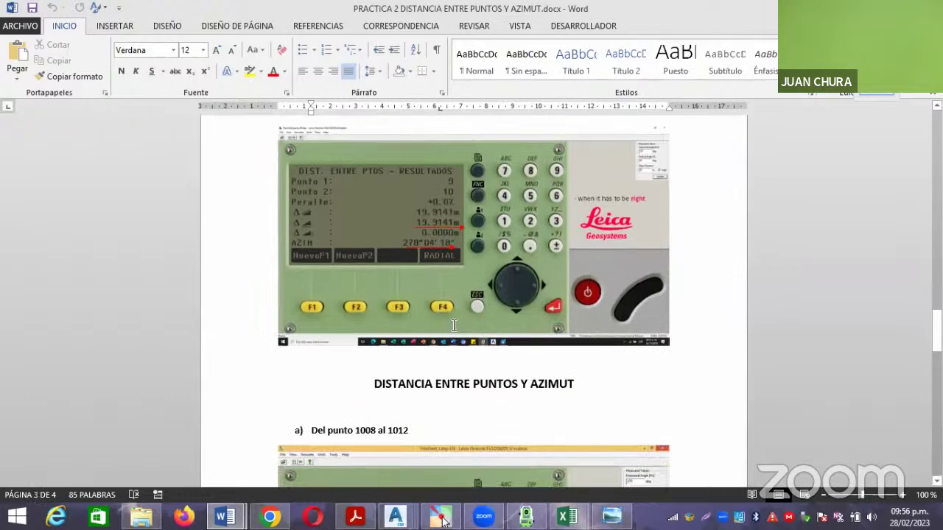
pyautogui.scroll(-5, 454, 317)
pyautogui.scroll(-2, 457, 320)
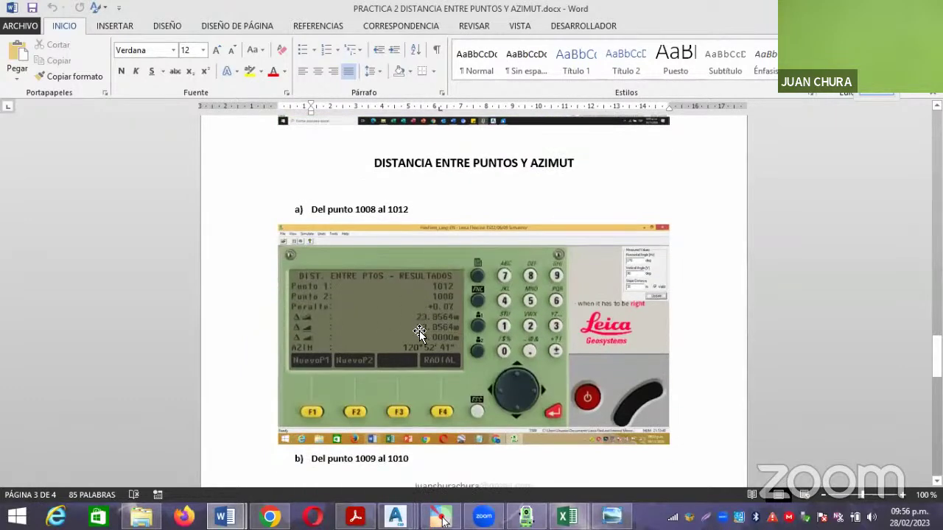
pyautogui.scroll(-5, 413, 334)
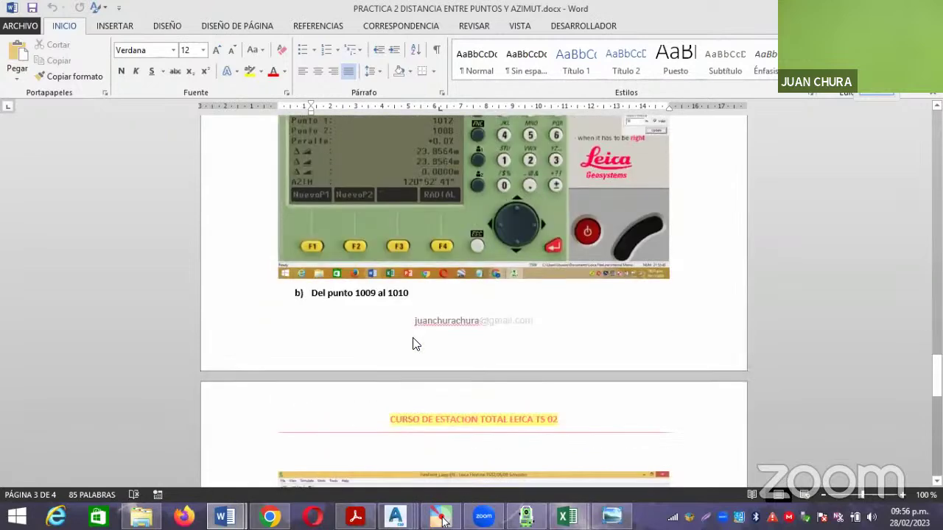
pyautogui.scroll(-5, 413, 343)
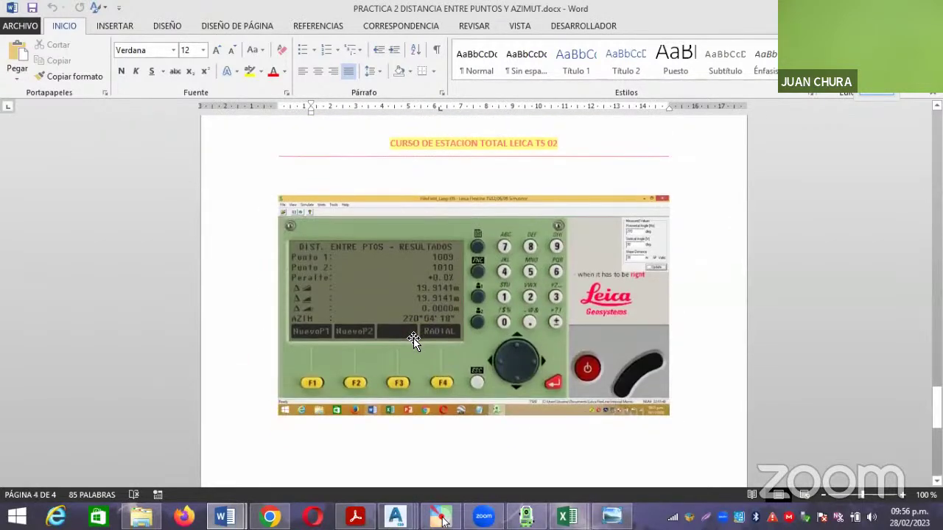
pyautogui.scroll(-8, 413, 337)
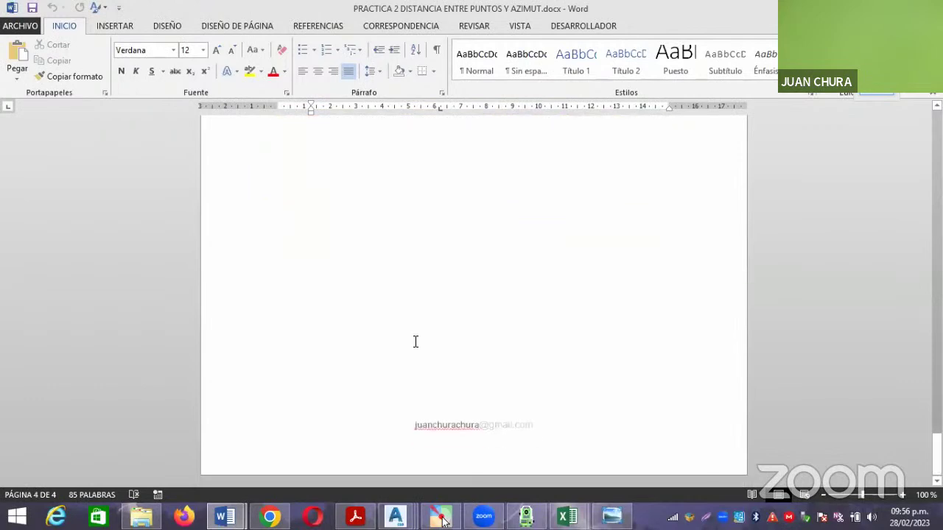
pyautogui.scroll(7, 413, 338)
pyautogui.scroll(1, 413, 343)
# Select the last simulator screenshot and zoom to 210% to read the 1009–1010 result.
pyautogui.click(416, 294)
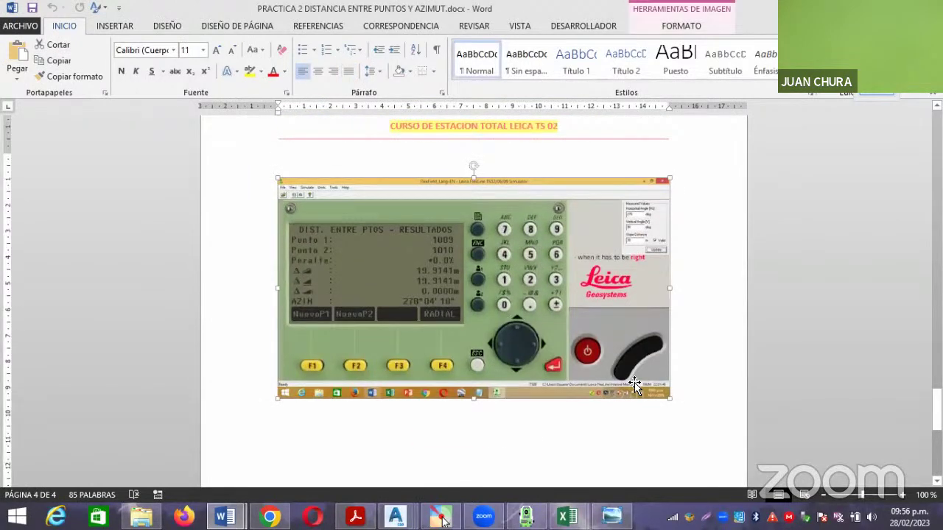
pyautogui.keyDown('ctrl'); pyautogui.scroll(10, 738, 439); pyautogui.keyUp('ctrl')
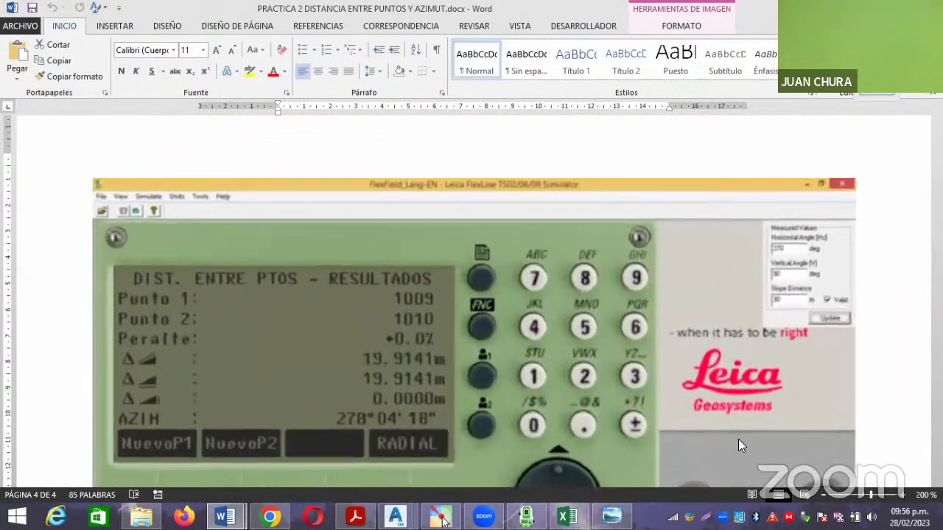
pyautogui.click(902, 495)
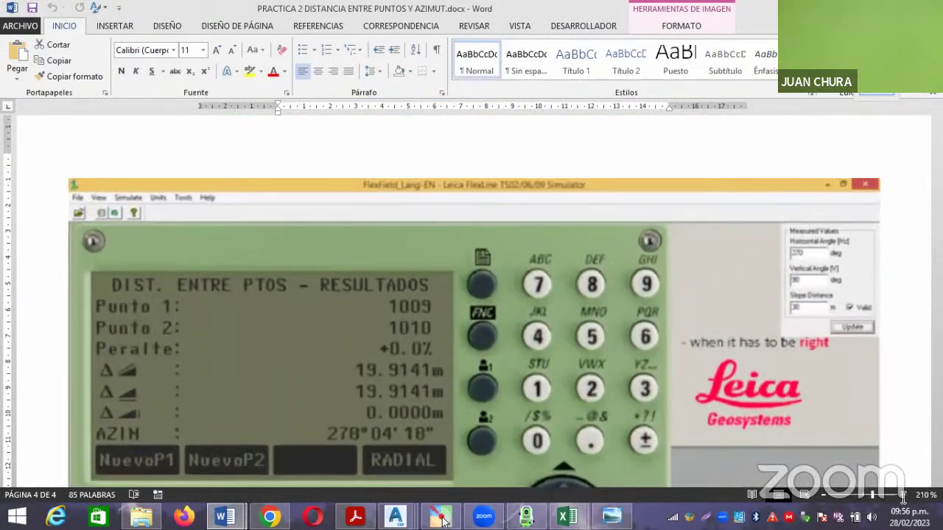
pyautogui.scroll(-3, 478, 309)
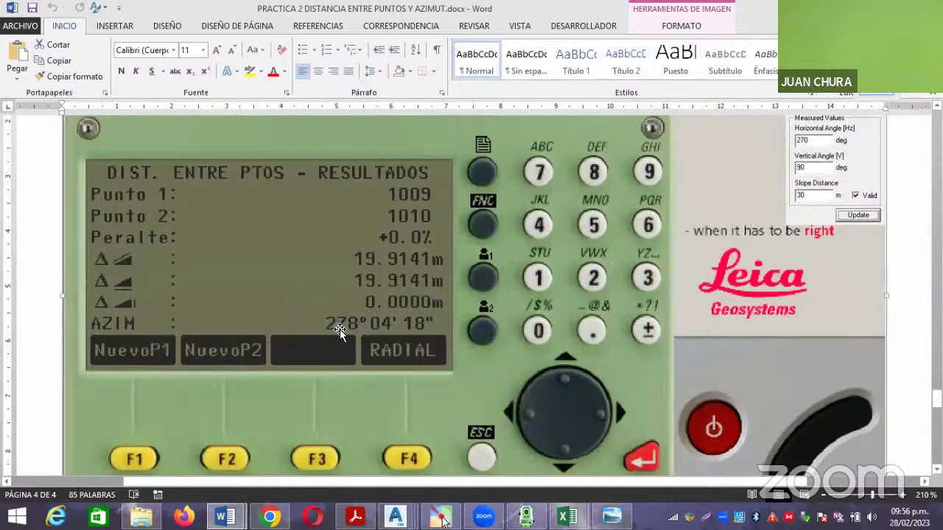
pyautogui.scroll(1, 332, 331)
pyautogui.scroll(-1, 213, 423)
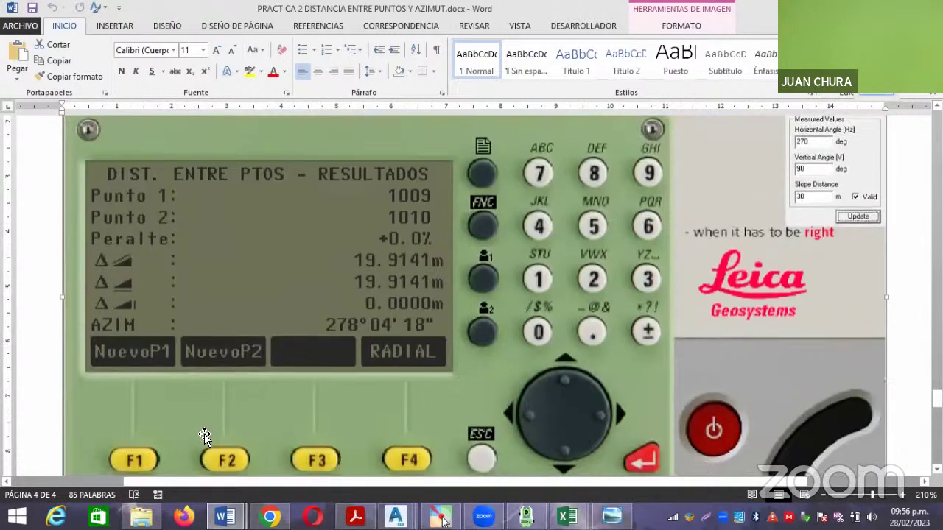
# Go back to the course folder, enter 2 CLASE 28-02-2023 and open AZIMUT Y DH.xlsx.
pyautogui.hotkey('alt', 'Tab')
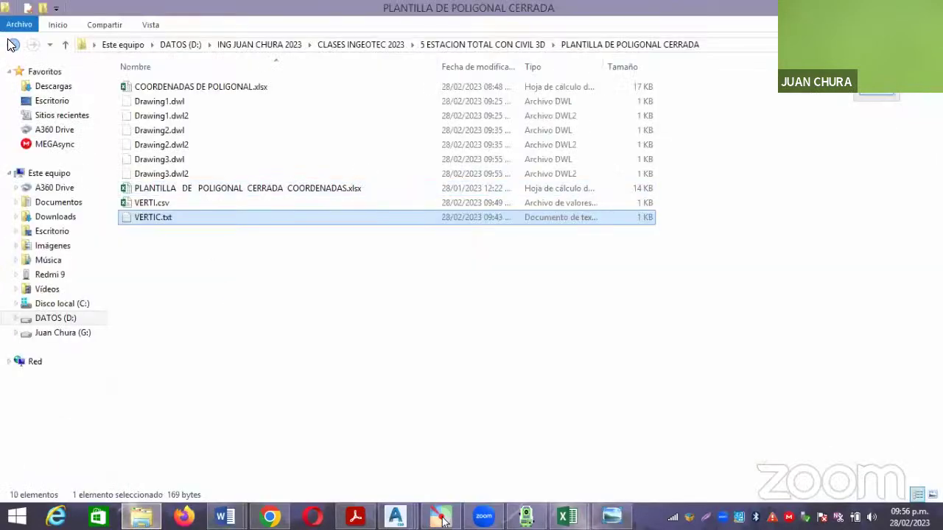
pyautogui.click(13, 44)
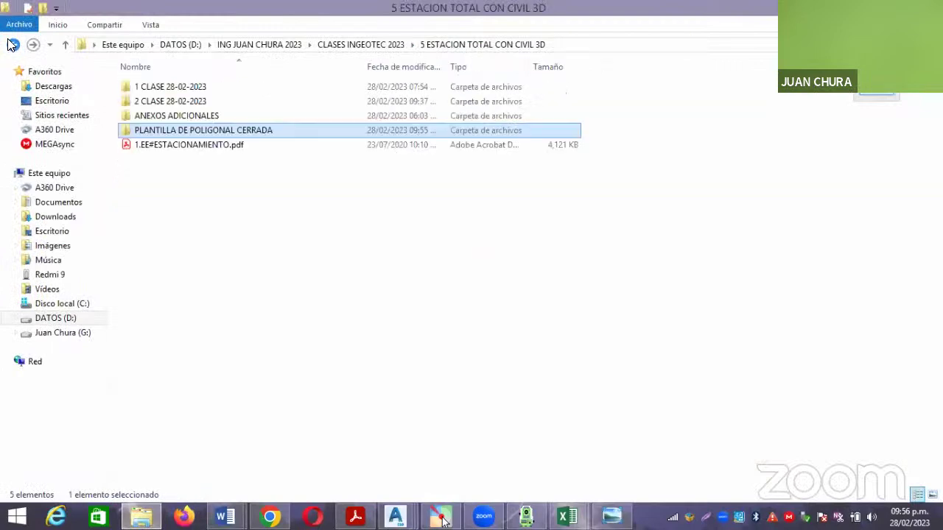
pyautogui.doubleClick(217, 106)
pyautogui.click(182, 89)
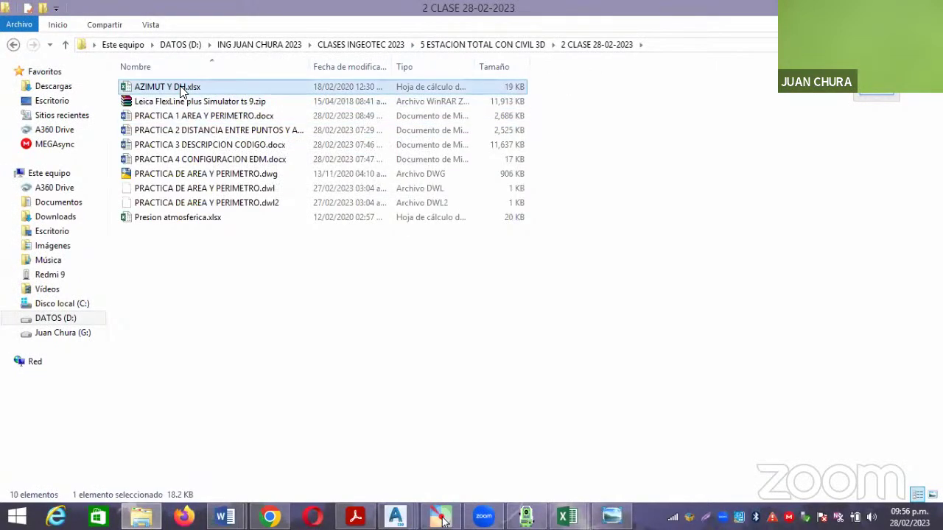
pyautogui.doubleClick(182, 88)
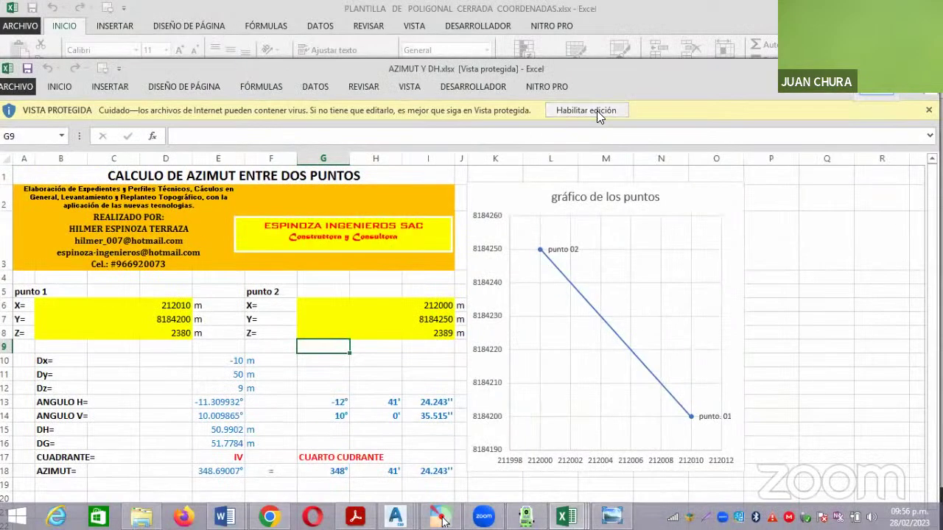
pyautogui.click(598, 112)
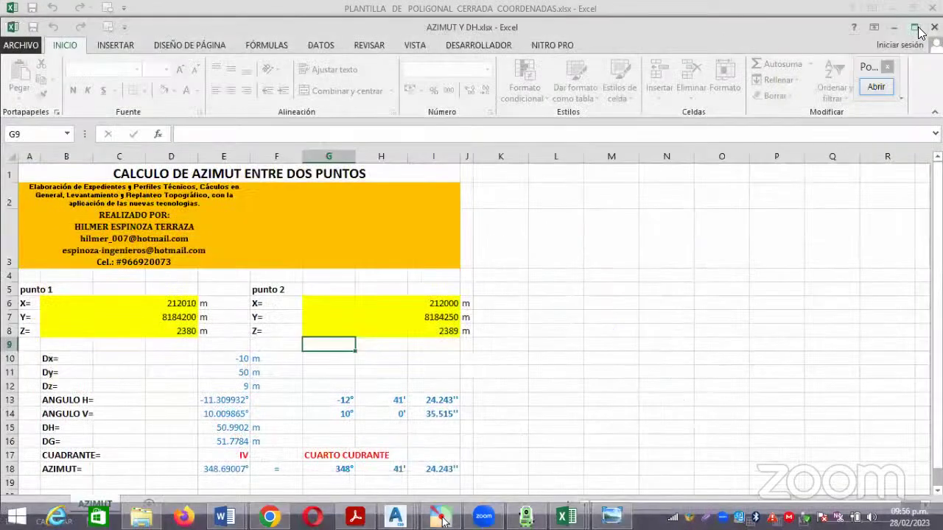
pyautogui.click(914, 27)
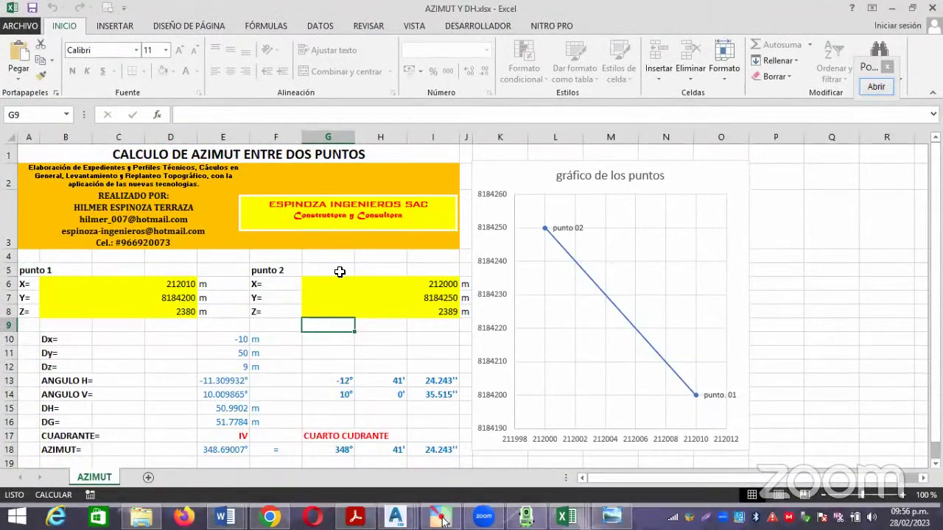
pyautogui.scroll(-1, 340, 272)
pyautogui.scroll(-1, 185, 250)
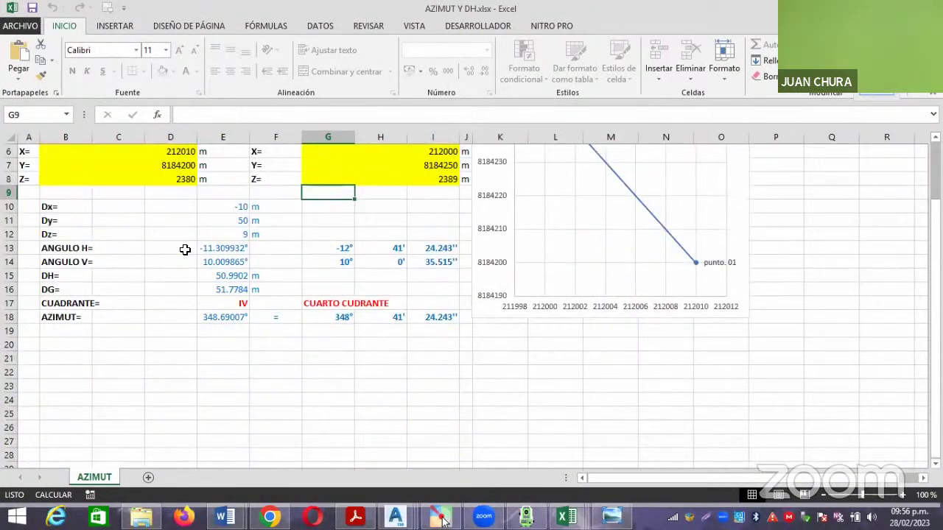
pyautogui.scroll(2, 184, 266)
pyautogui.click(174, 284)
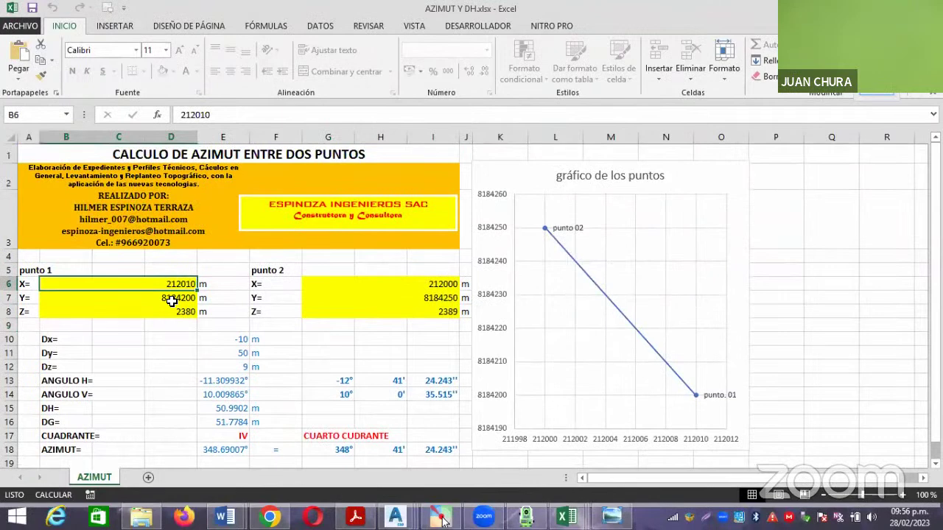
pyautogui.click(174, 298)
pyautogui.click(176, 313)
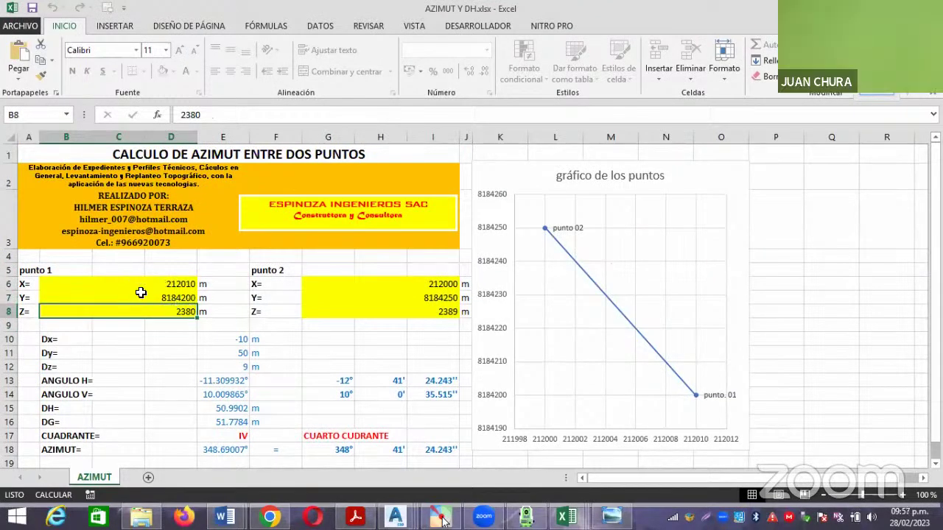
pyautogui.moveTo(433, 283); pyautogui.dragTo(442, 312)
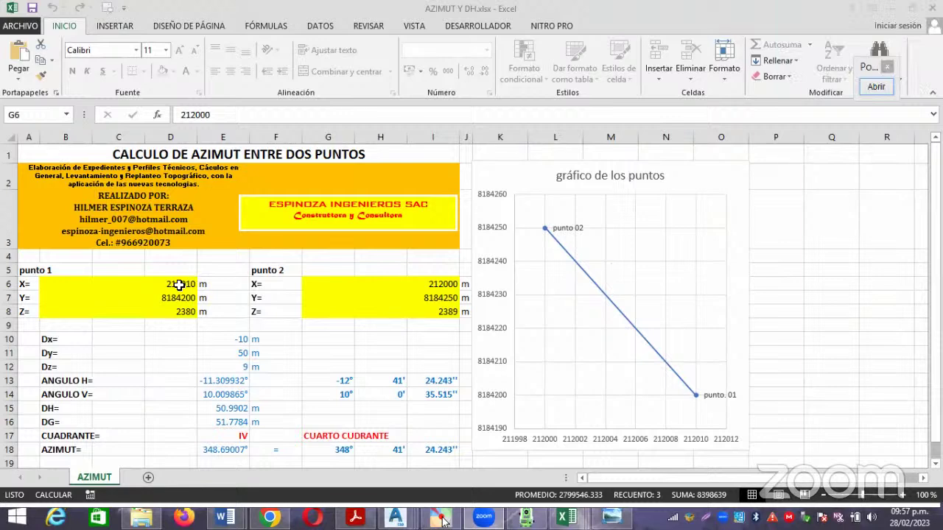
pyautogui.moveTo(181, 284); pyautogui.dragTo(180, 312)
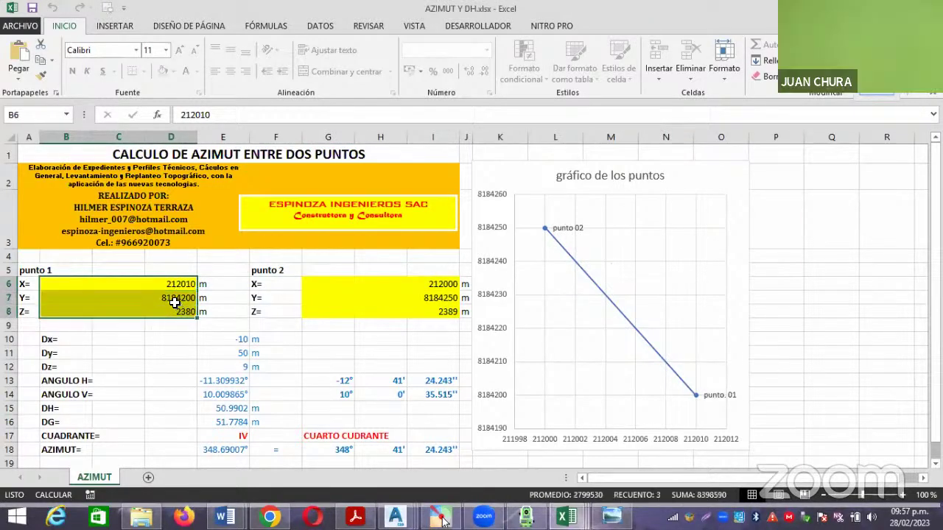
pyautogui.moveTo(432, 292); pyautogui.dragTo(437, 310)
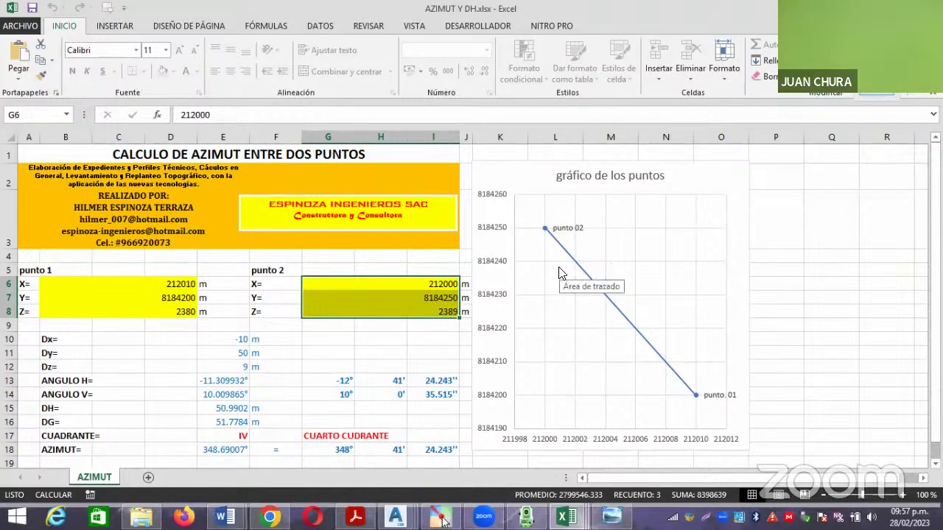
pyautogui.scroll(-1, 560, 273)
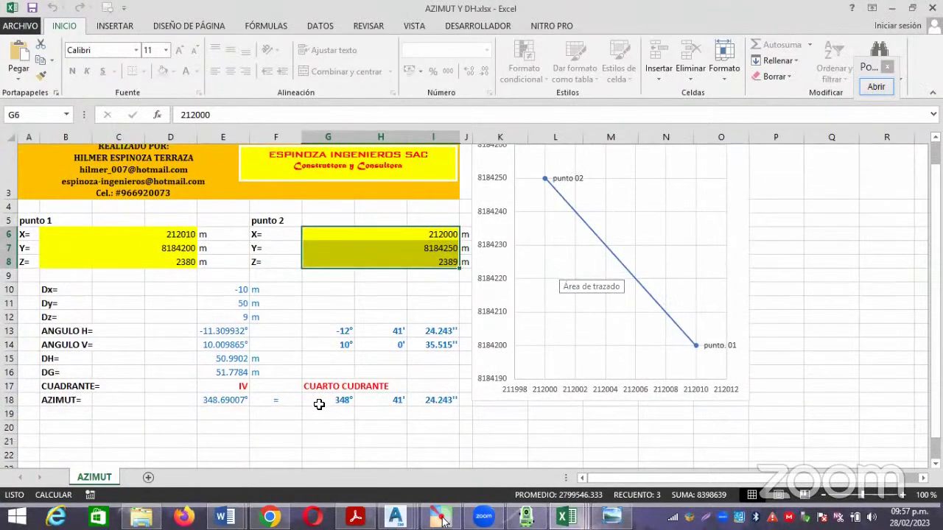
pyautogui.scroll(-2, 319, 401)
pyautogui.click(317, 317)
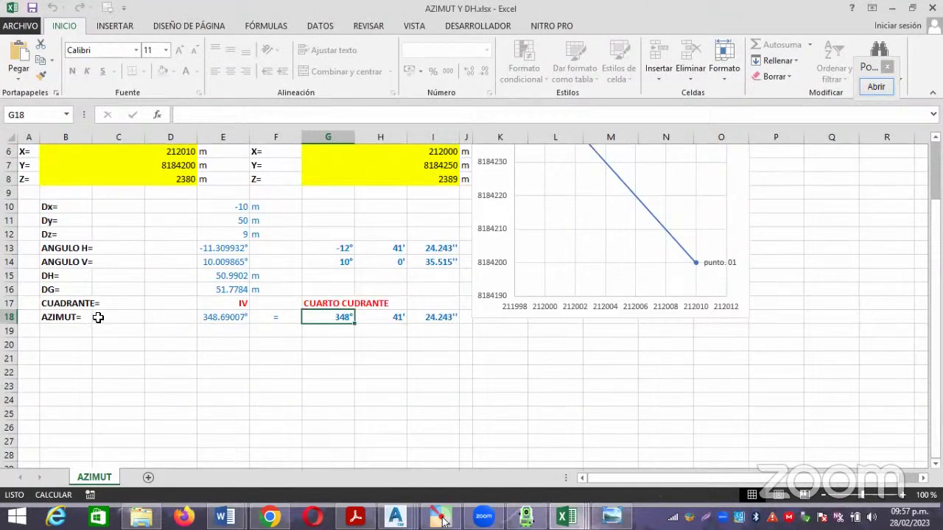
pyautogui.moveTo(343, 317); pyautogui.dragTo(435, 318)
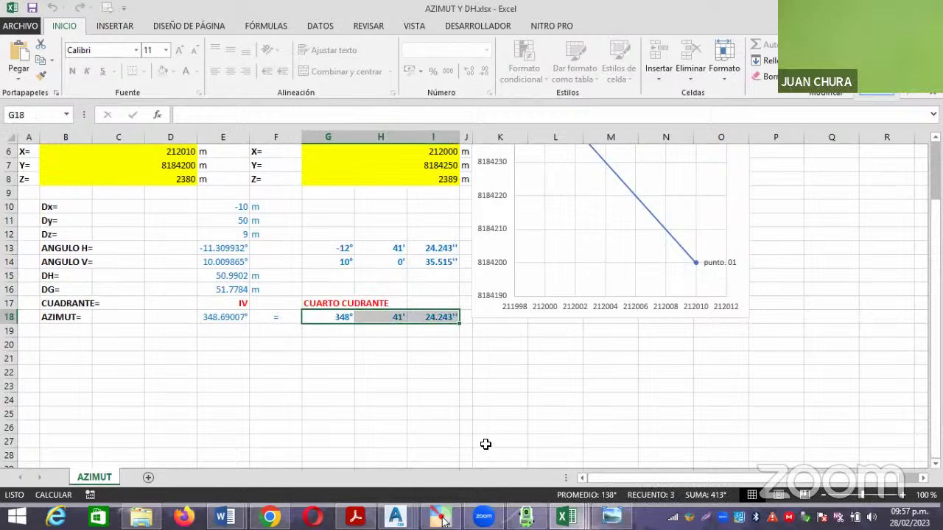
pyautogui.moveTo(566, 516)
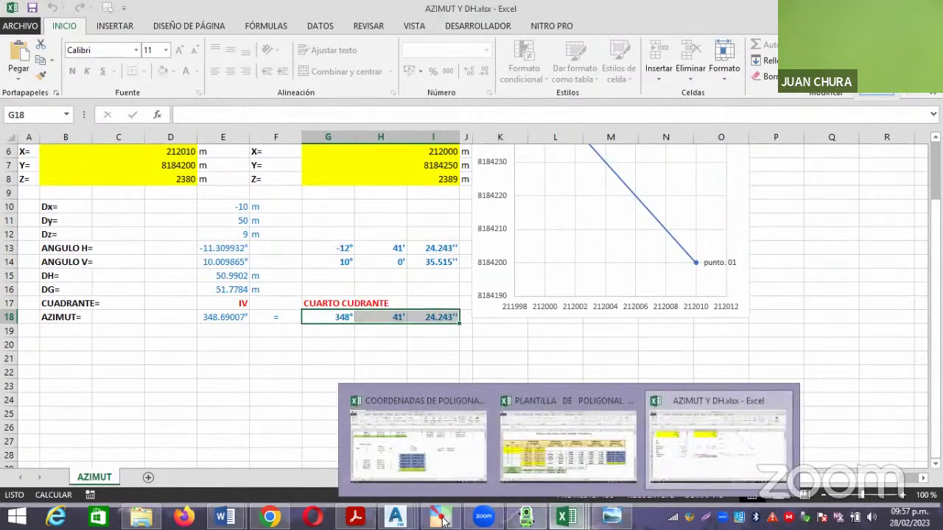
pyautogui.click(442, 517)
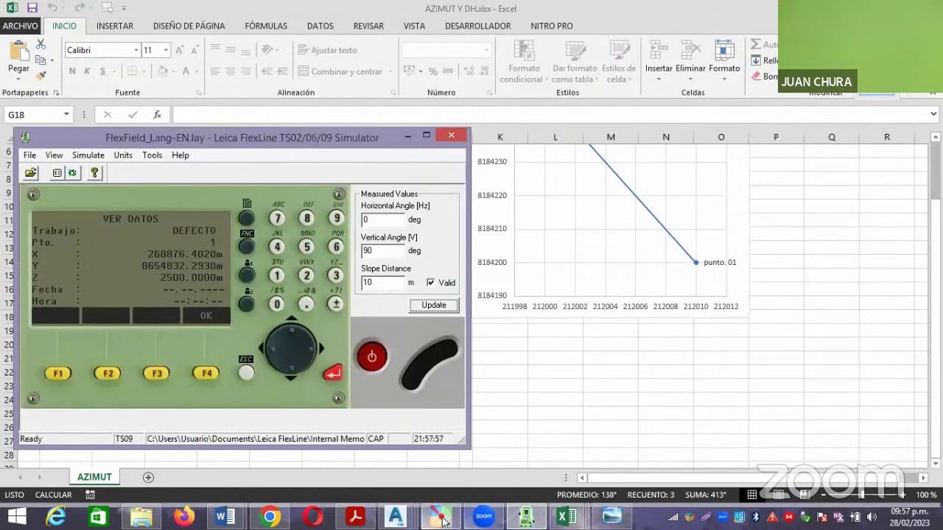
# Show the PRACTICA 2 result (19.9141 m, azimuth 278°04'18"), then switch to Civil 3D.
pyautogui.moveTo(226, 517)
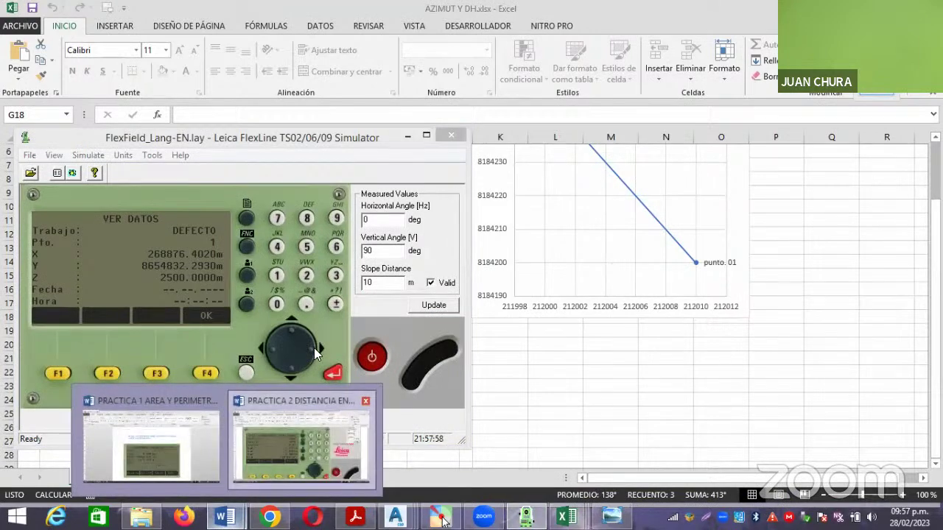
pyautogui.click(295, 441)
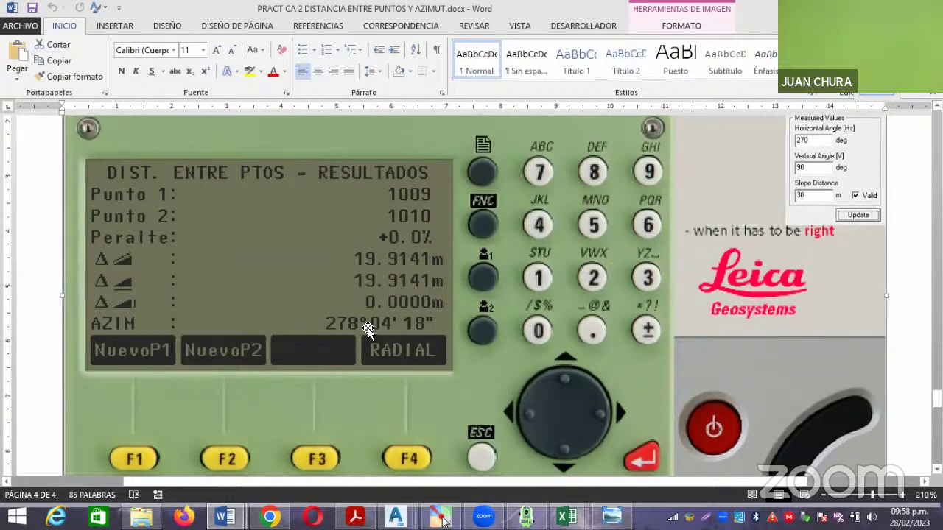
pyautogui.moveTo(396, 517)
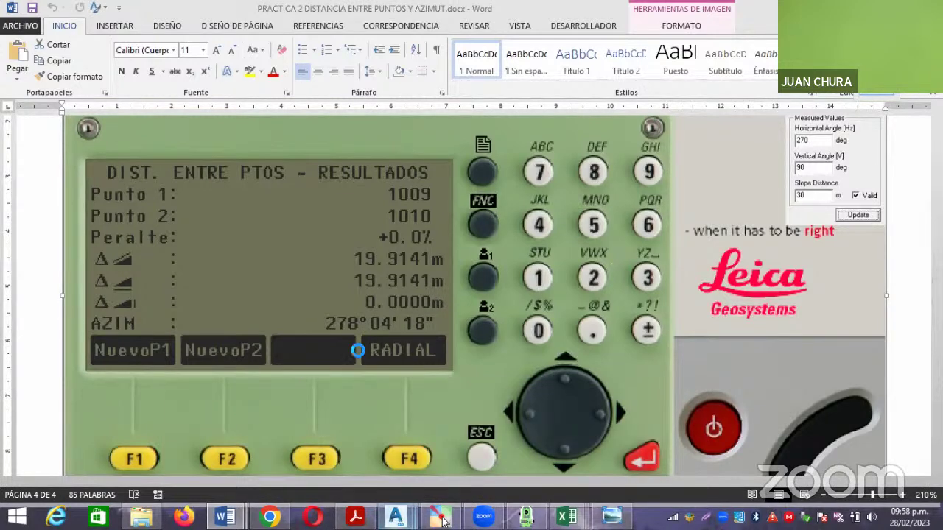
pyautogui.hotkey('alt', 'Tab')
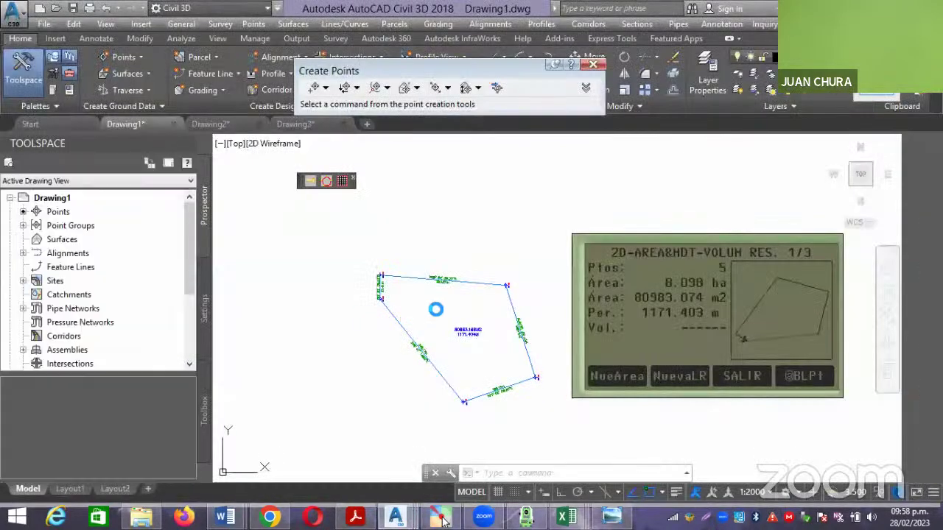
pyautogui.scroll(5, 471, 288)
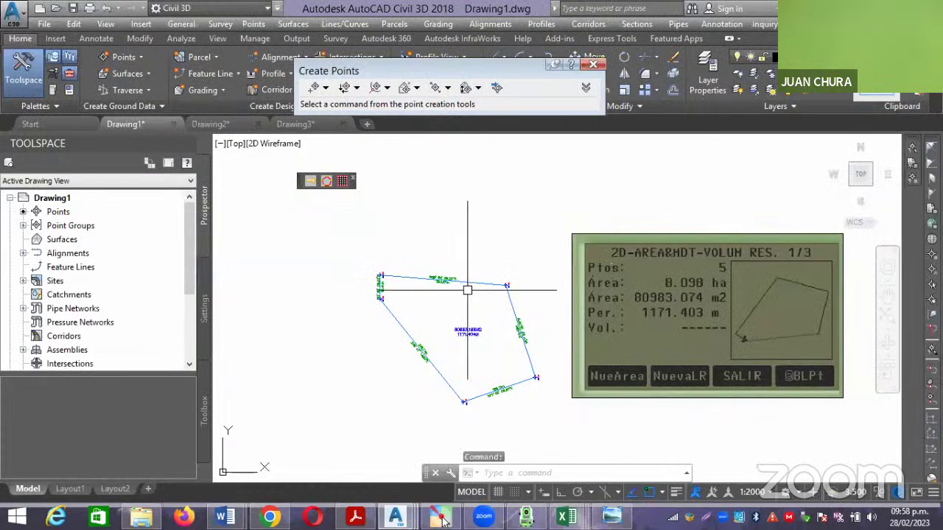
pyautogui.scroll(-3, 490, 265)
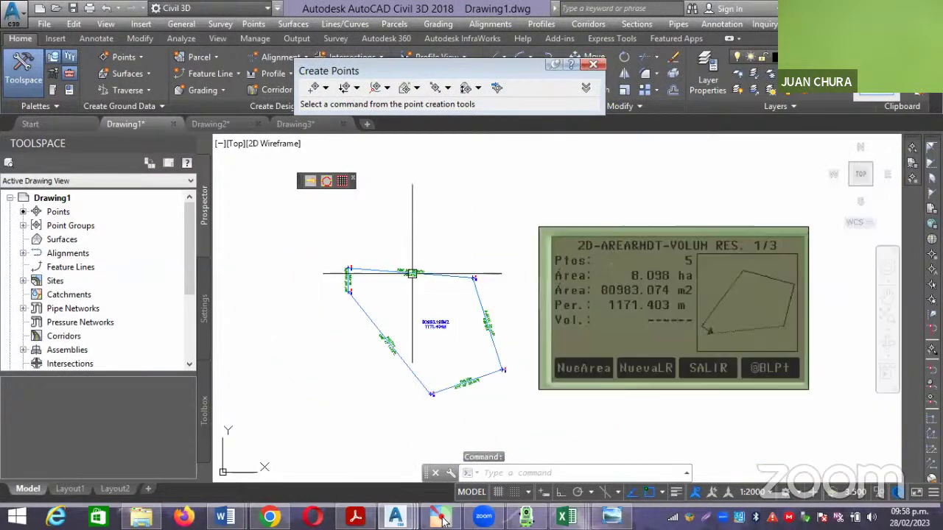
pyautogui.scroll(3, 492, 259)
pyautogui.scroll(3, 494, 258)
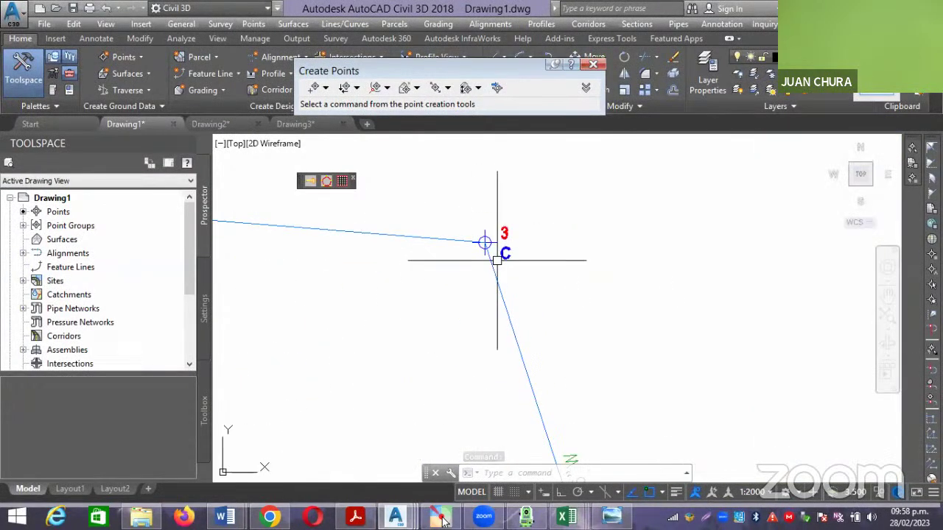
pyautogui.scroll(-4, 537, 381)
pyautogui.scroll(5, 538, 401)
pyautogui.scroll(-5, 538, 402)
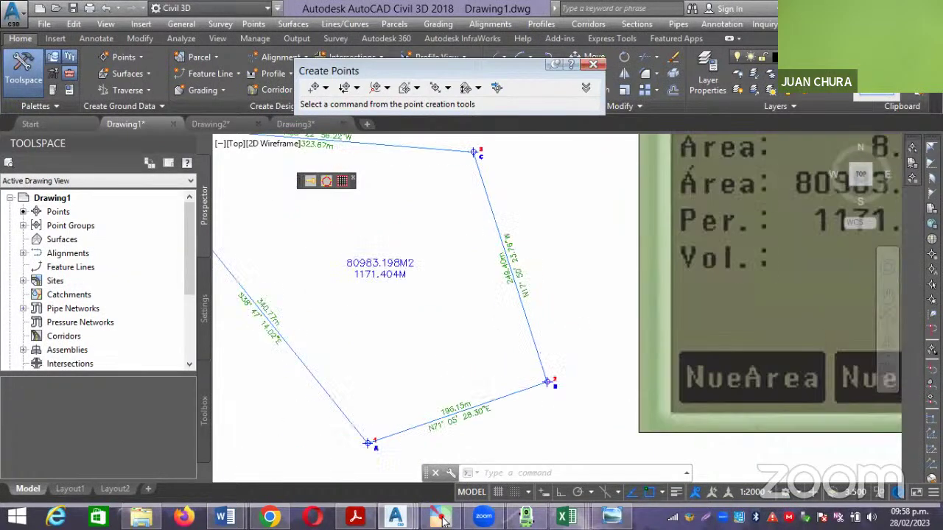
pyautogui.scroll(5, 491, 253)
pyautogui.scroll(2, 492, 253)
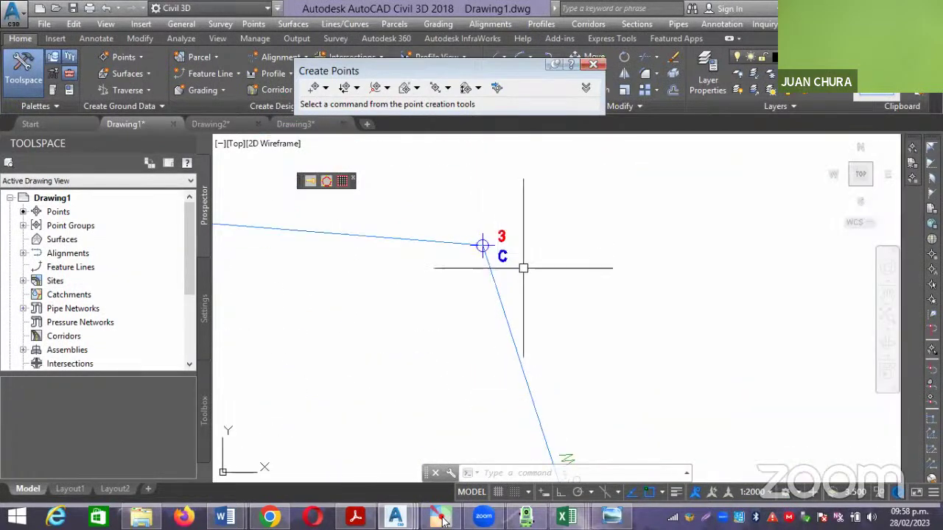
# Draw a polyline from vertex 3 straight upward with Ortho on.
pyautogui.write('P')
pyautogui.press('Return')
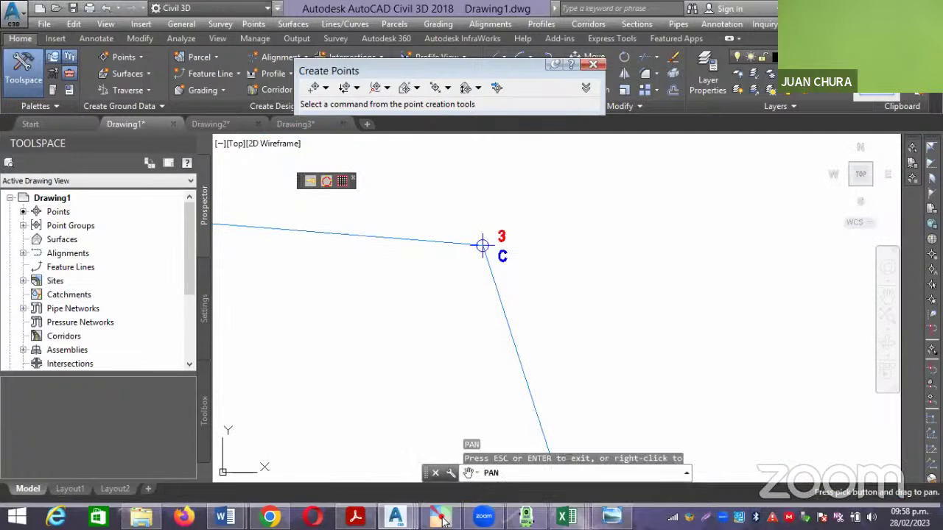
pyautogui.press('Escape')
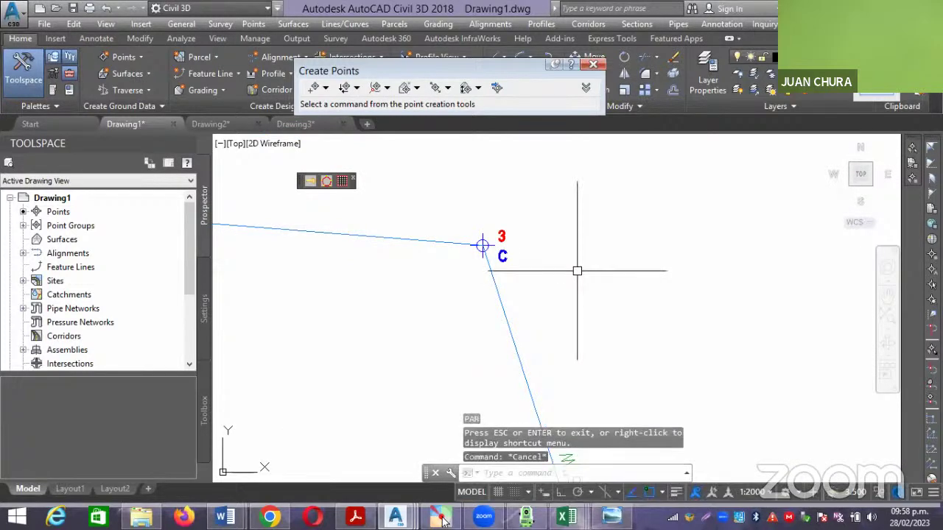
pyautogui.write('PL')
pyautogui.press('Return')
pyautogui.scroll(6, 482, 245)
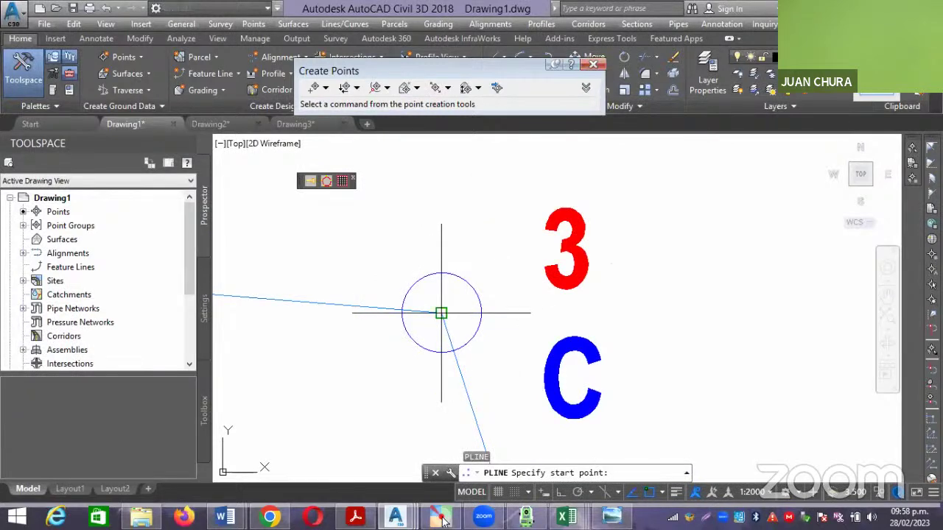
pyautogui.click(441, 313)
pyautogui.scroll(-5, 446, 324)
pyautogui.scroll(2, 471, 338)
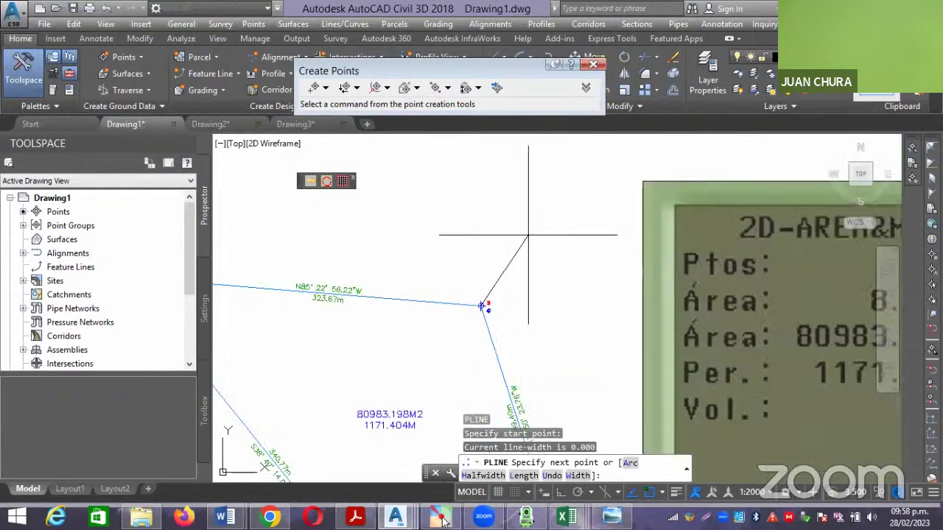
pyautogui.press('F8')
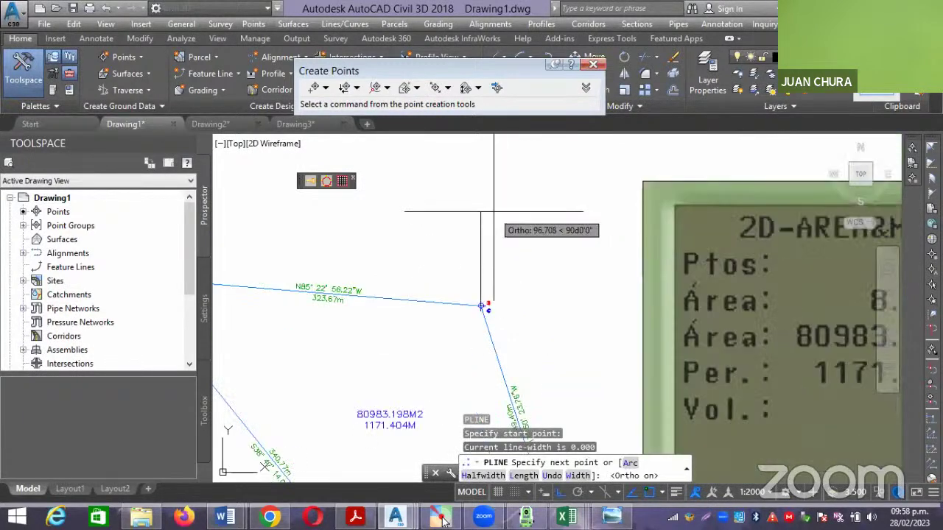
pyautogui.click(487, 210)
pyautogui.press('Escape')
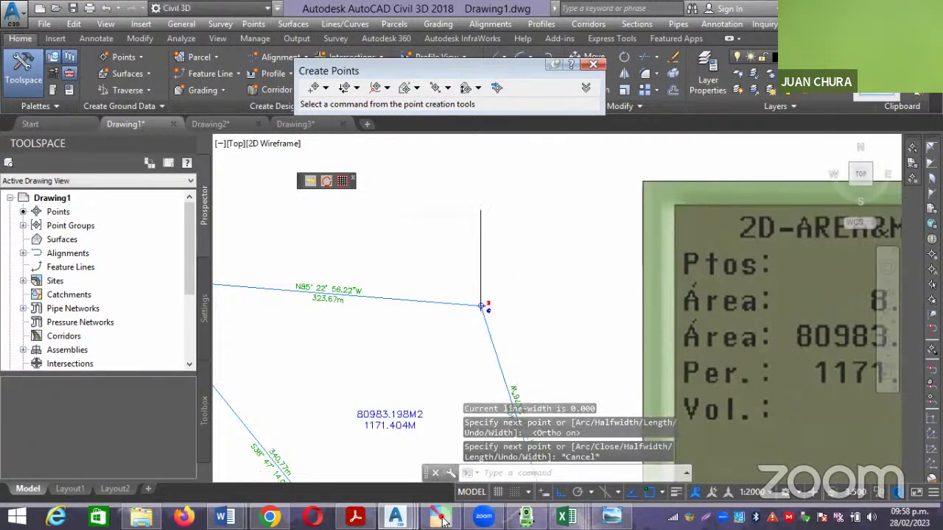
# Use the right-side controls and drag a selection window over the vertex 3 line.
pyautogui.scroll(4, 516, 331)
pyautogui.scroll(-2, 520, 316)
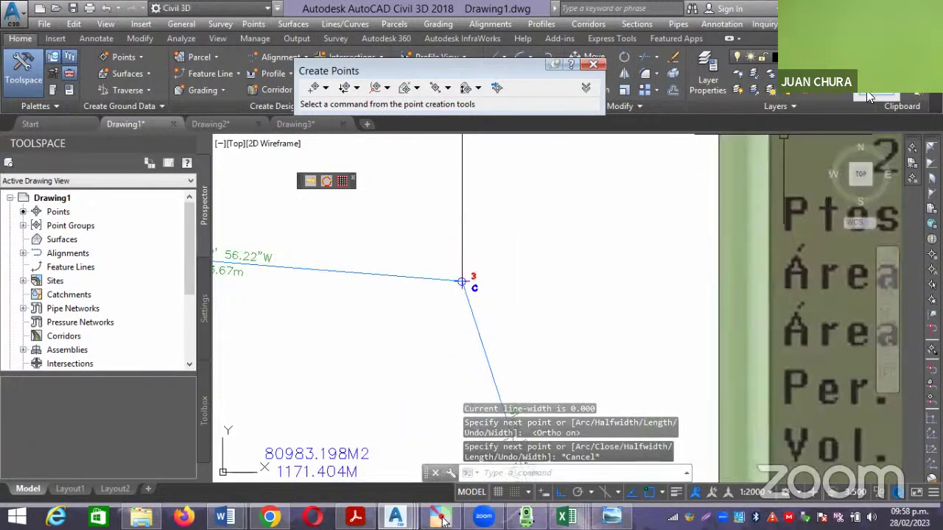
pyautogui.click(866, 90)
pyautogui.click(867, 234)
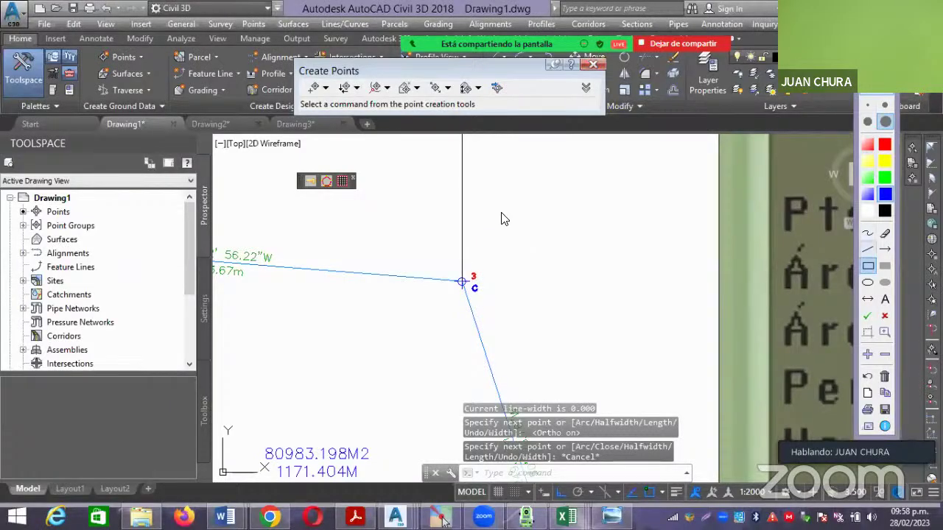
pyautogui.moveTo(464, 178)
pyautogui.mouseDown()
pyautogui.moveTo(536, 220)
pyautogui.moveTo(559, 279)
pyautogui.moveTo(544, 341)
pyautogui.moveTo(506, 377)
pyautogui.mouseUp()
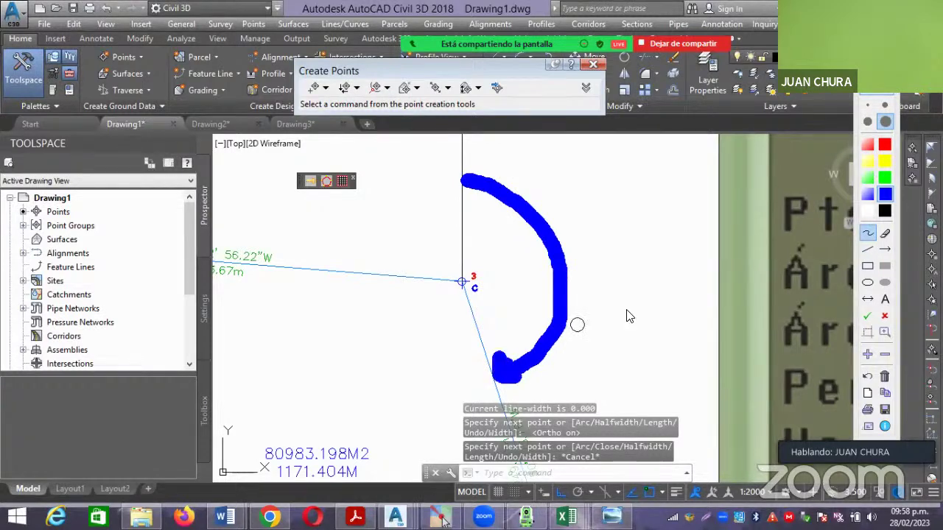
pyautogui.click(876, 97)
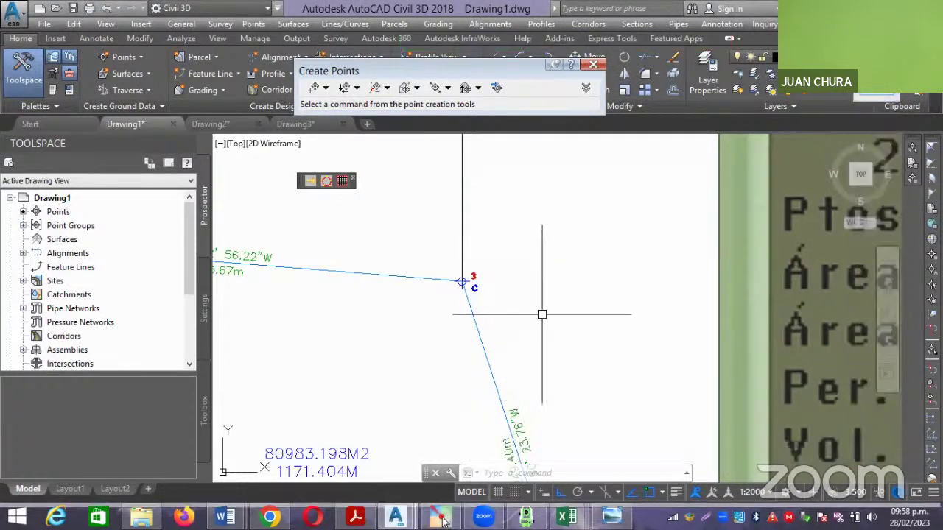
# Pan and zoom past the 249.40 m boundary label to bring vertex 2 (B) into close view.
pyautogui.moveTo(541, 315); pyautogui.dragTo(506, 260, button='middle')
pyautogui.scroll(2, 519, 401)
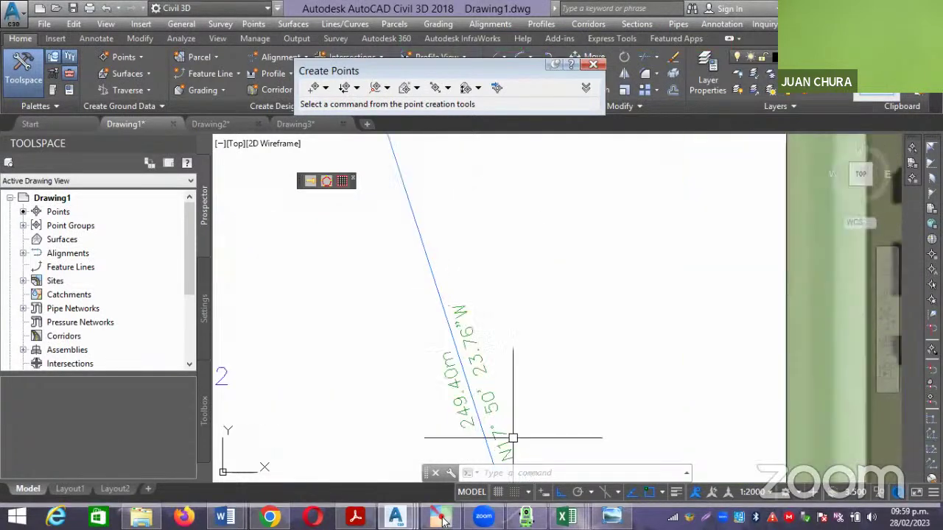
pyautogui.moveTo(512, 437); pyautogui.dragTo(540, 386, button='middle')
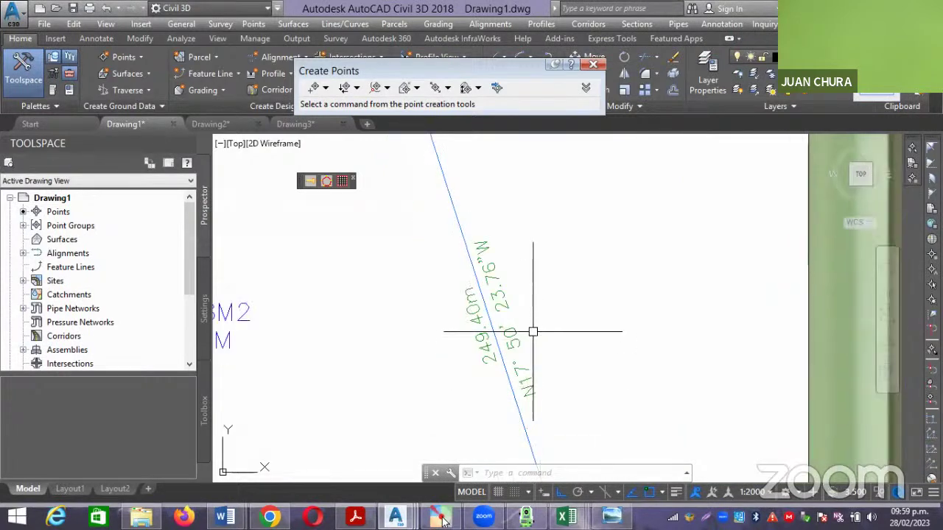
pyautogui.scroll(-2, 532, 332)
pyautogui.scroll(-2, 538, 331)
pyautogui.scroll(2, 538, 331)
pyautogui.moveTo(501, 239); pyautogui.dragTo(504, 326, button='middle')
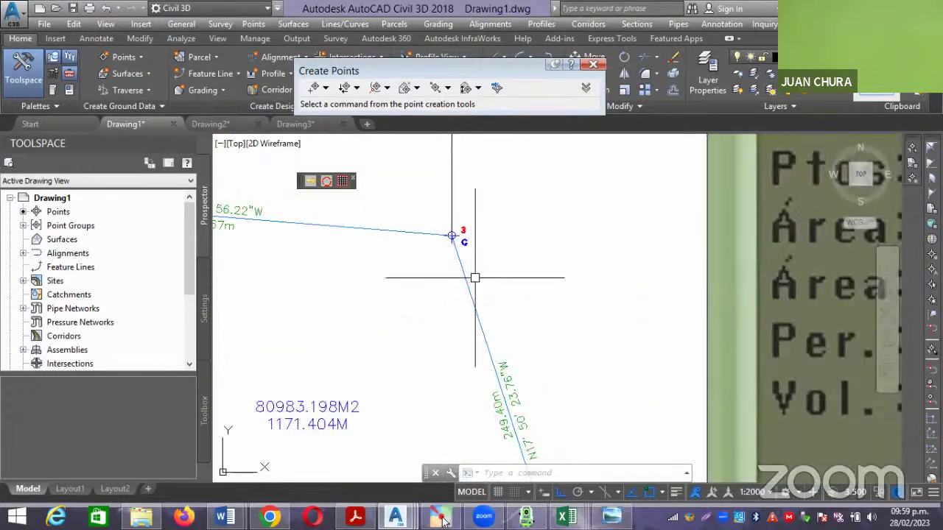
pyautogui.scroll(-5, 493, 280)
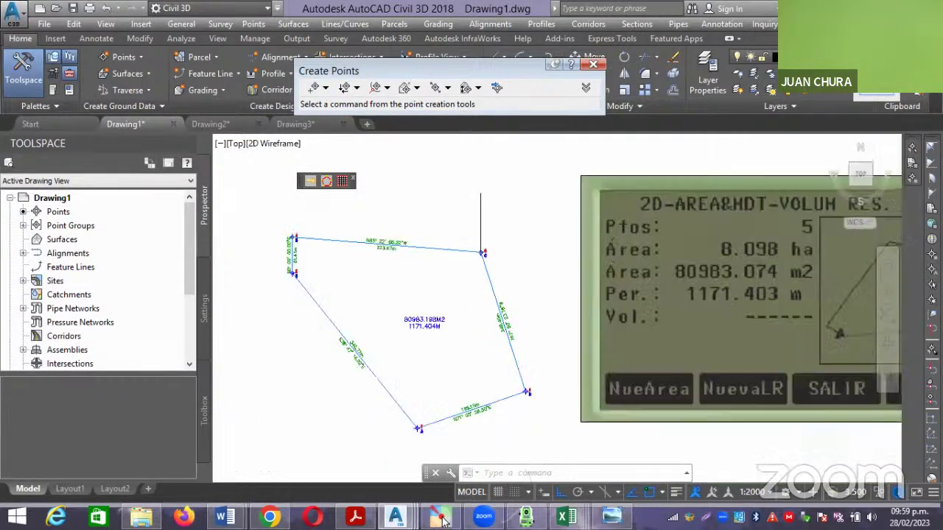
pyautogui.scroll(5, 514, 359)
pyautogui.scroll(2, 514, 358)
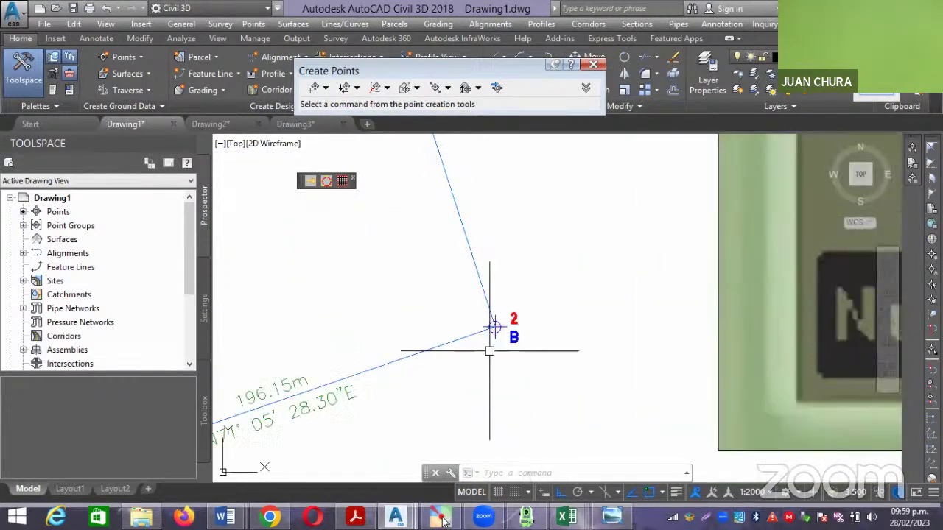
pyautogui.scroll(-2, 489, 352)
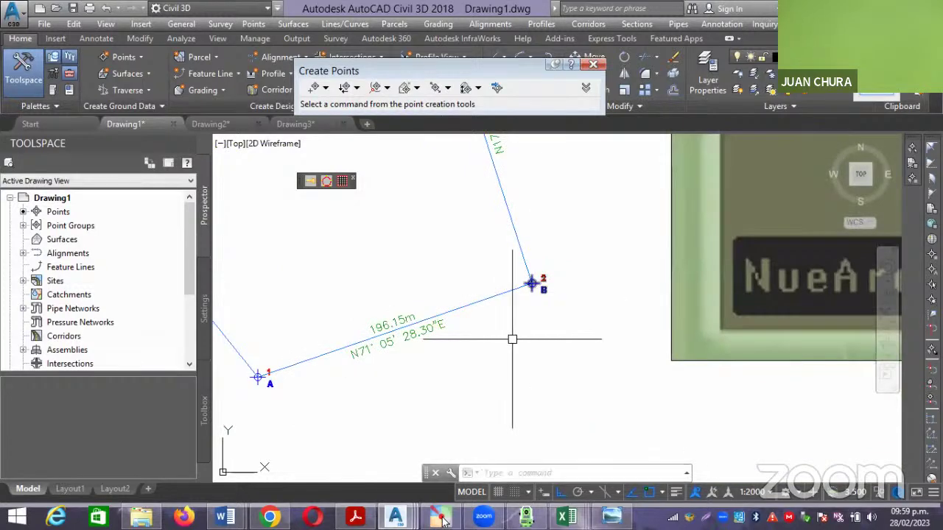
pyautogui.scroll(5, 529, 309)
pyautogui.write('pl')
pyautogui.press('Return')
pyautogui.click(528, 311)
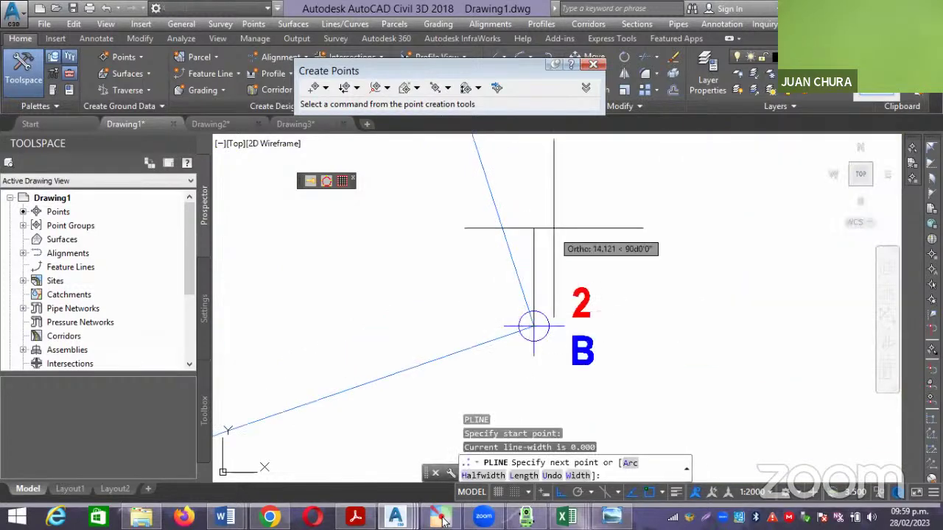
pyautogui.press('Escape')
pyautogui.scroll(-1, 580, 133)
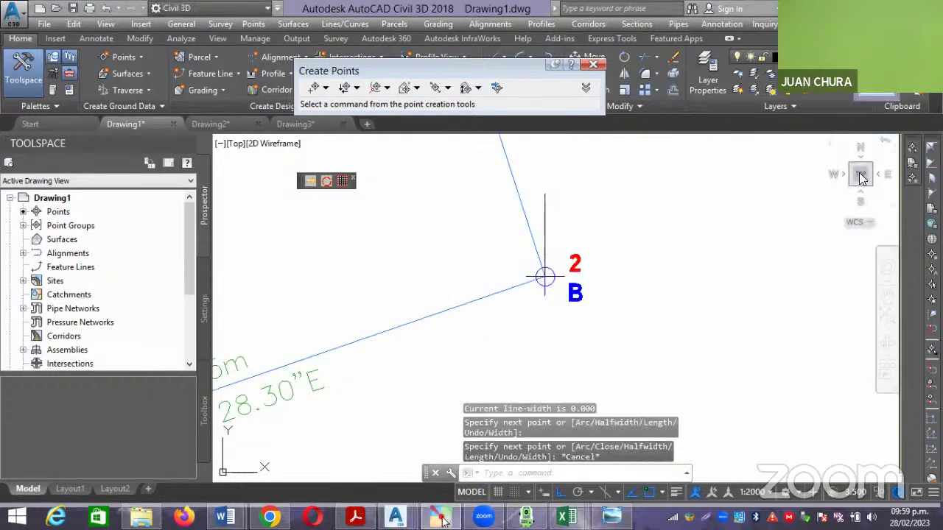
pyautogui.click(875, 94)
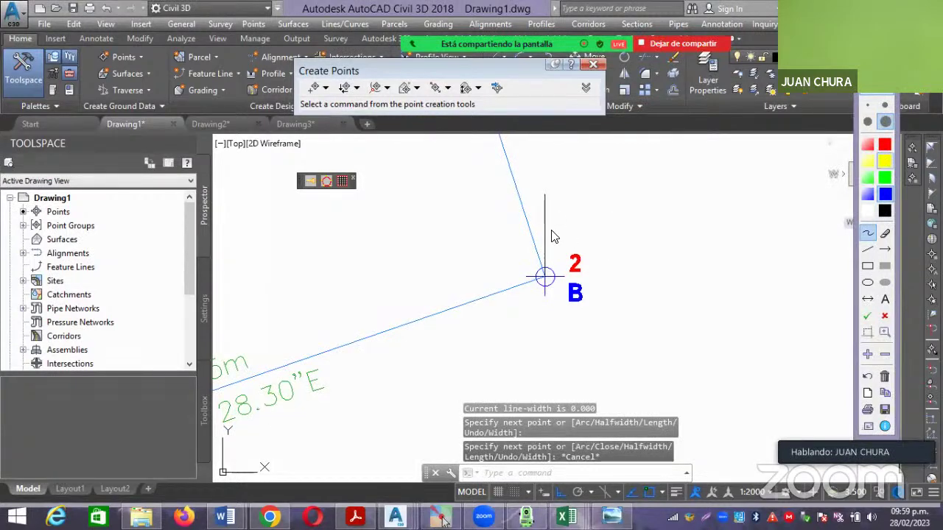
pyautogui.moveTo(552, 230); pyautogui.dragTo(570, 231)
pyautogui.moveTo(634, 283)
pyautogui.mouseDown()
pyautogui.moveTo(609, 342)
pyautogui.moveTo(556, 362)
pyautogui.moveTo(508, 363)
pyautogui.moveTo(455, 312)
pyautogui.mouseUp()
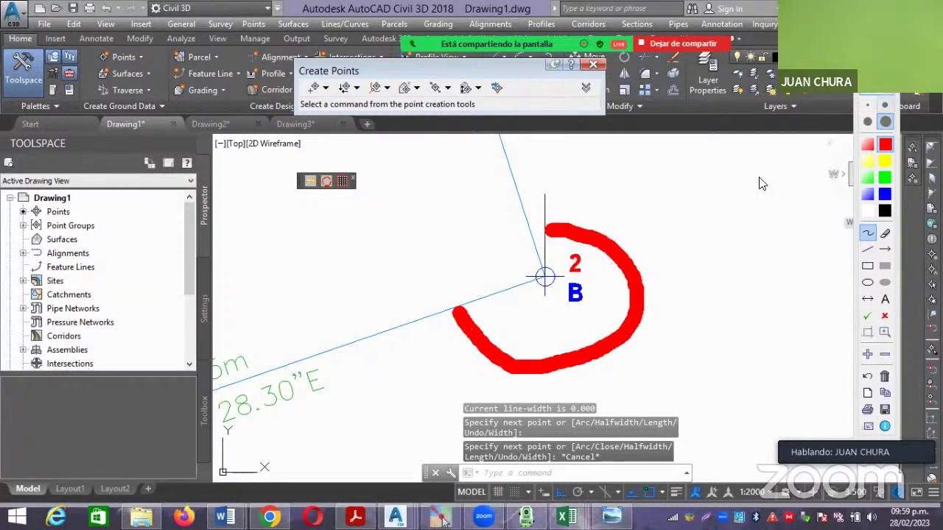
pyautogui.click(877, 99)
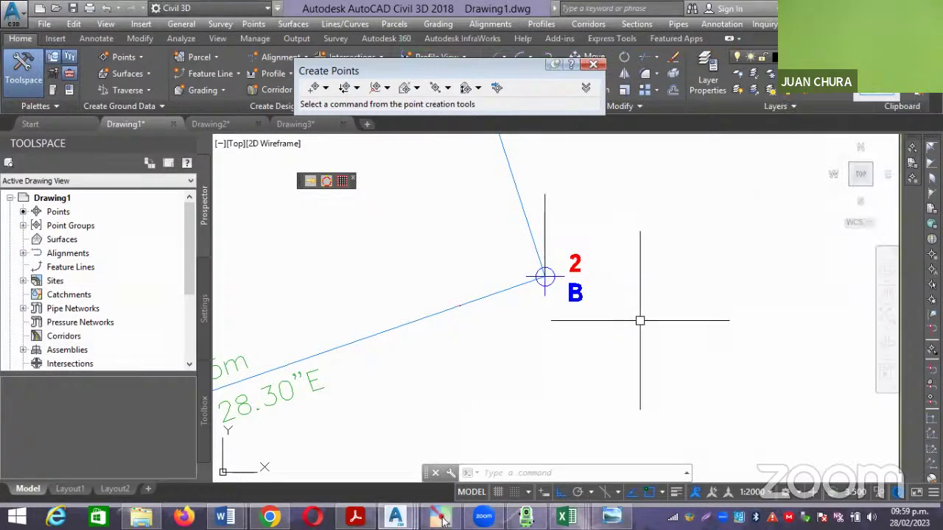
# Pan and zoom in on vertex 3 (C), check its Cogo Point tooltip, and enter PL.
pyautogui.moveTo(639, 320); pyautogui.dragTo(685, 279, button='middle')
pyautogui.scroll(-2, 684, 279)
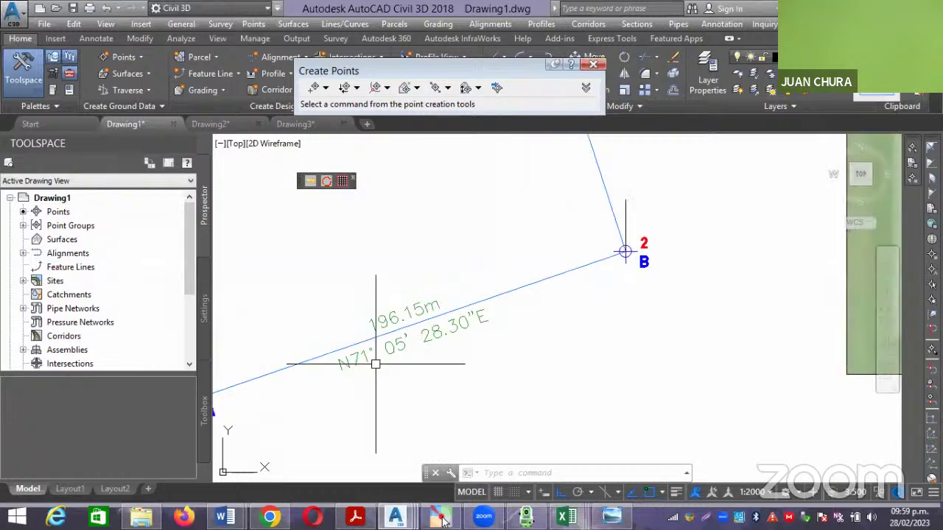
pyautogui.scroll(2, 366, 368)
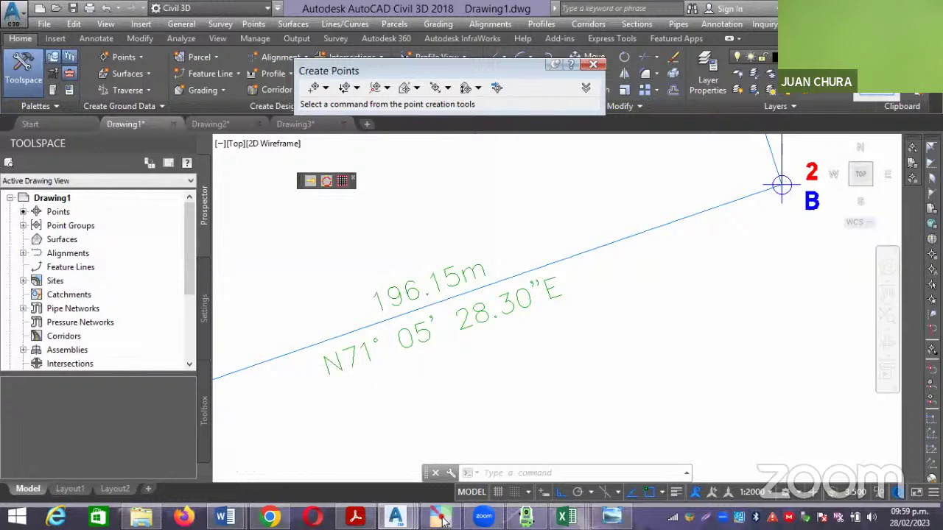
pyautogui.scroll(-2, 381, 366)
pyautogui.moveTo(589, 316); pyautogui.dragTo(590, 310, button='middle')
pyautogui.scroll(-3, 590, 310)
pyautogui.scroll(3, 553, 213)
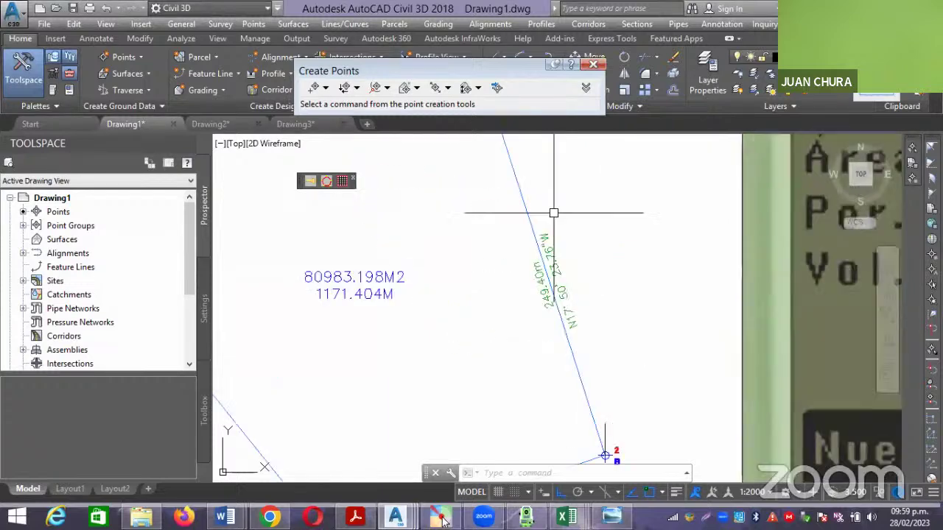
pyautogui.moveTo(553, 212)
pyautogui.mouseDown(button='middle')
pyautogui.moveTo(504, 276)
pyautogui.moveTo(582, 327)
pyautogui.mouseUp(button='middle')
pyautogui.scroll(4, 326, 277)
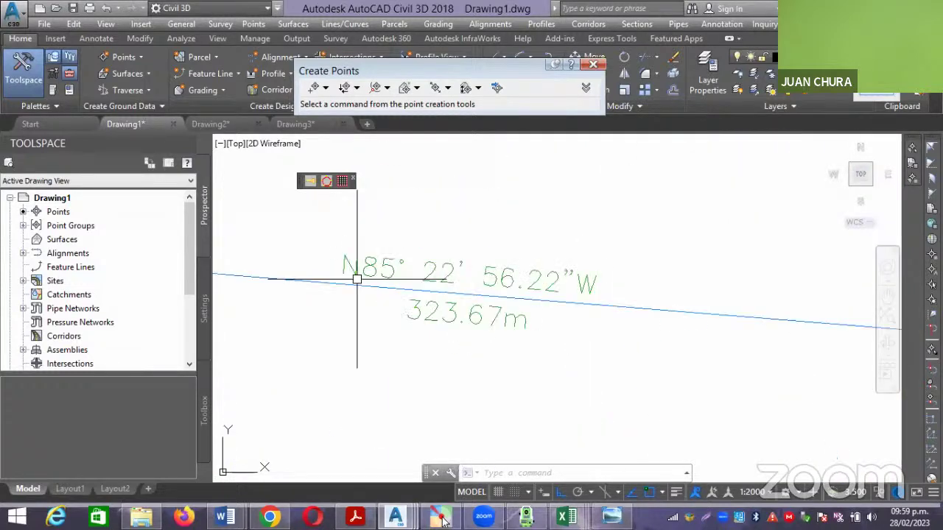
pyautogui.scroll(2, 356, 279)
pyautogui.scroll(-5, 562, 316)
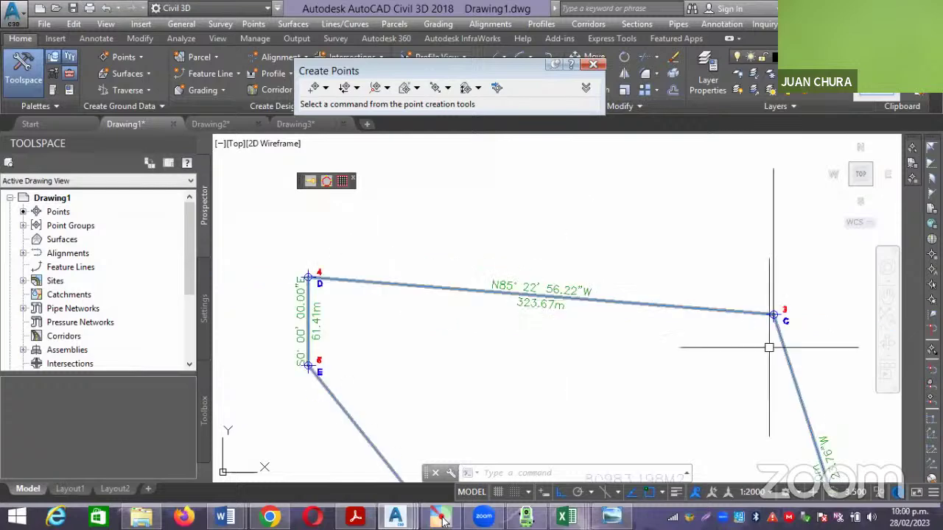
pyautogui.scroll(2, 772, 315)
pyautogui.moveTo(778, 317)
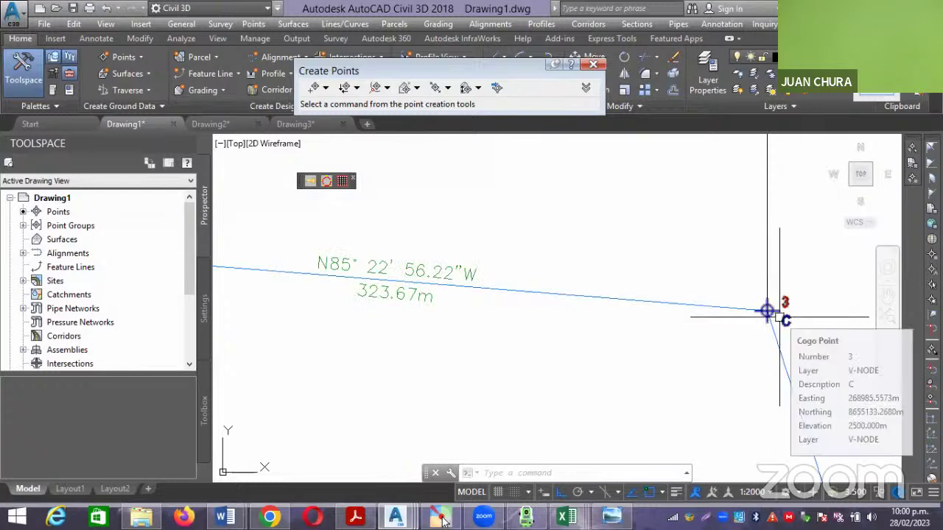
pyautogui.scroll(2, 748, 322)
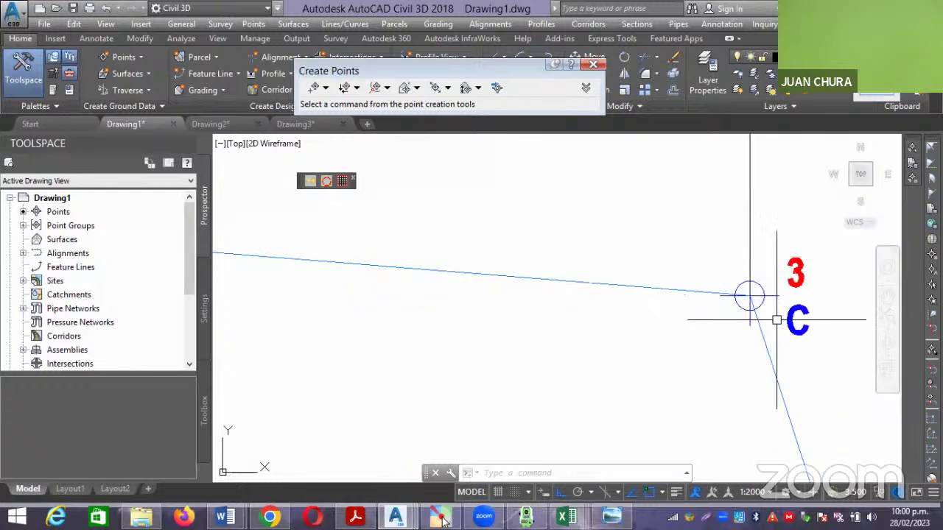
pyautogui.write('PL')
# Draw a single horizontal polyline segment west from vertex 3.
pyautogui.press('Return')
pyautogui.scroll(2, 749, 296)
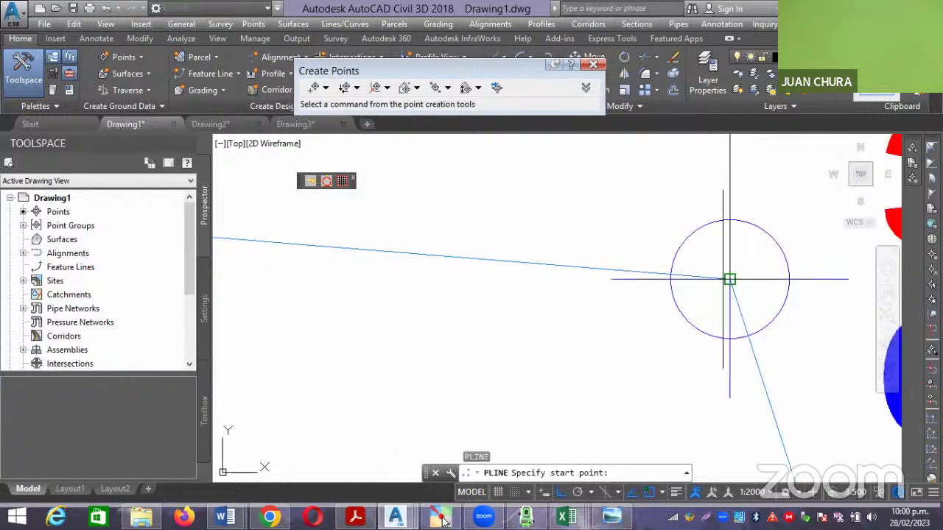
pyautogui.click(729, 279)
pyautogui.scroll(-2, 729, 279)
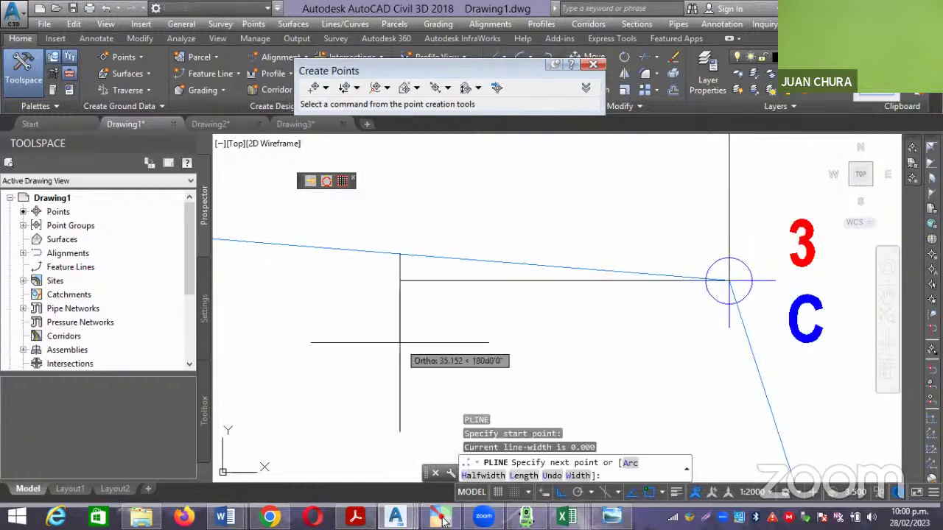
pyautogui.press('Escape')
# Make both vertex 3 reference lines red with 0.30 lineweight and turn on lineweight display.
pyautogui.click(473, 280)
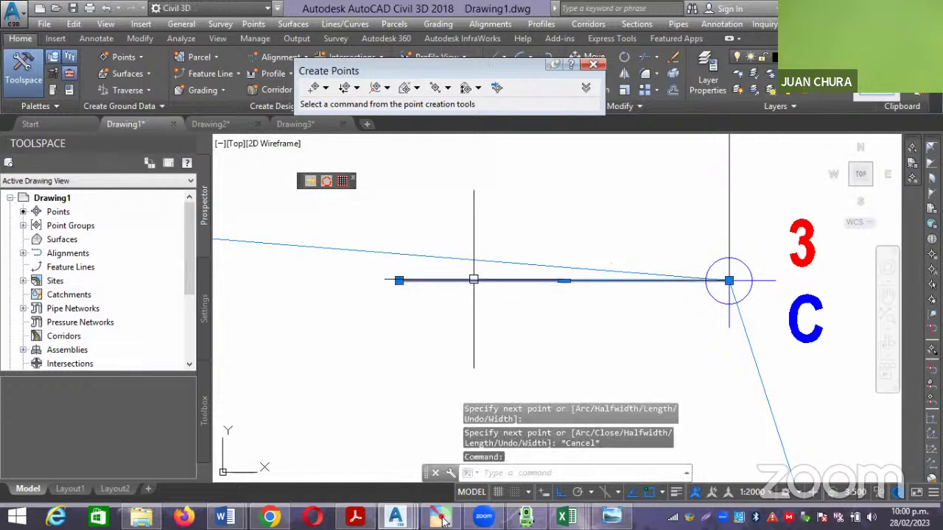
pyautogui.click(729, 206)
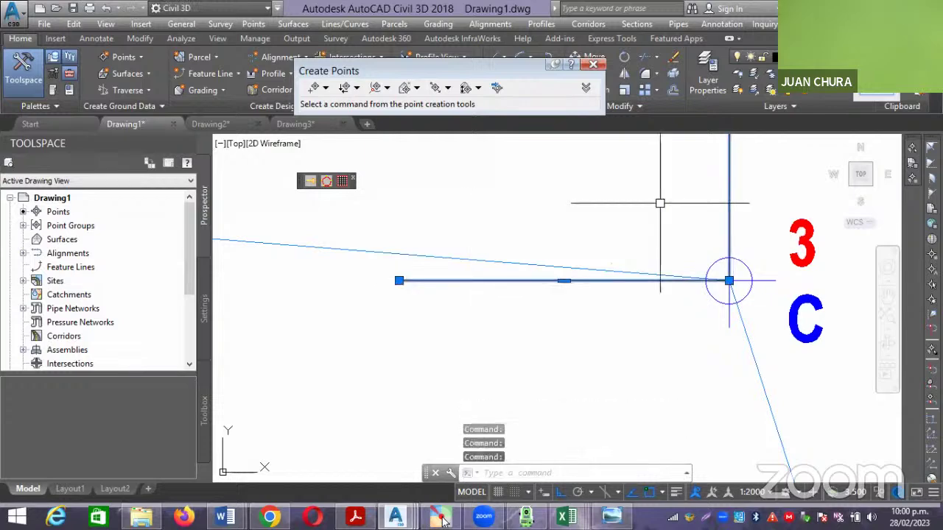
pyautogui.write('MO')
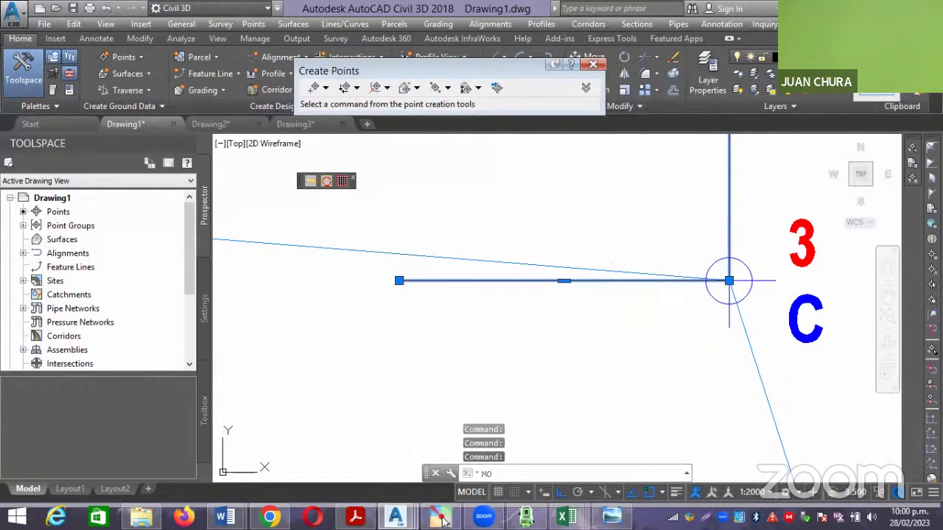
pyautogui.press('Return')
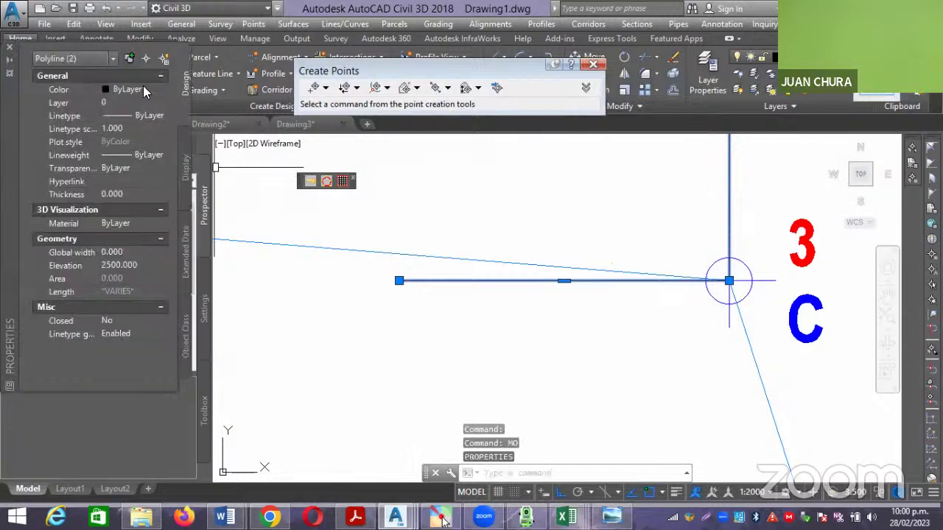
pyautogui.click(128, 126)
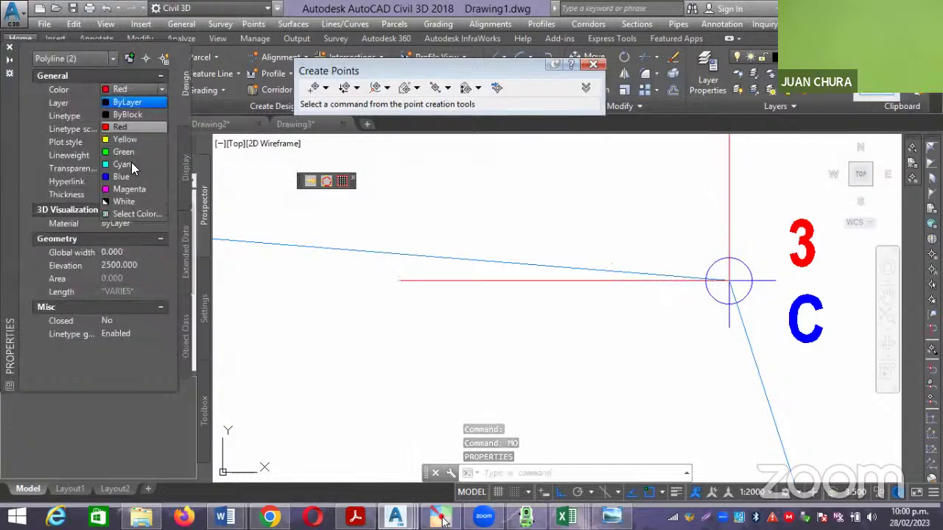
pyautogui.click(139, 155)
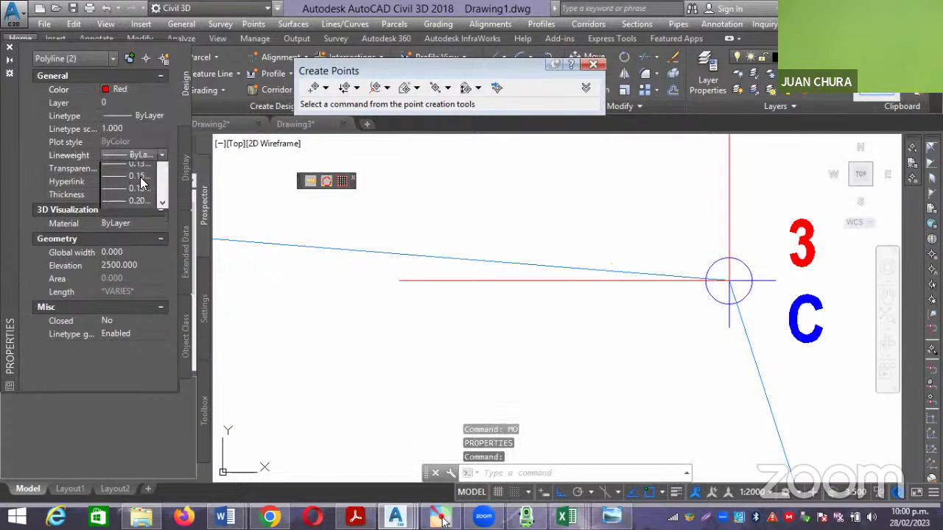
pyautogui.click(137, 243)
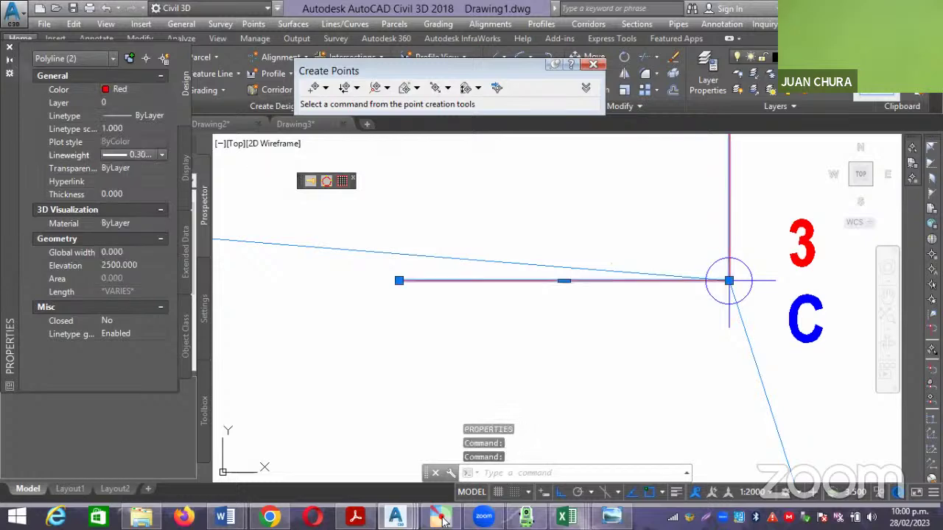
pyautogui.click(676, 492)
pyautogui.press('Escape')
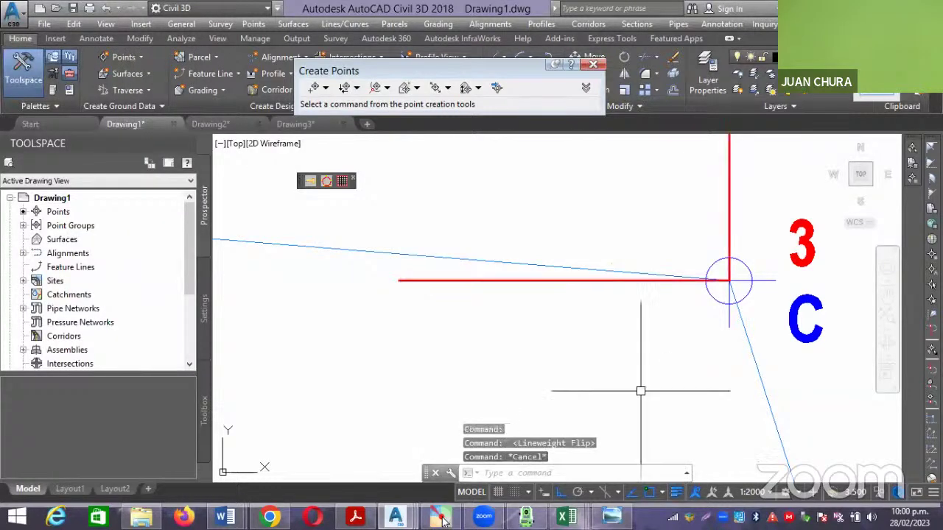
pyautogui.scroll(-3, 640, 391)
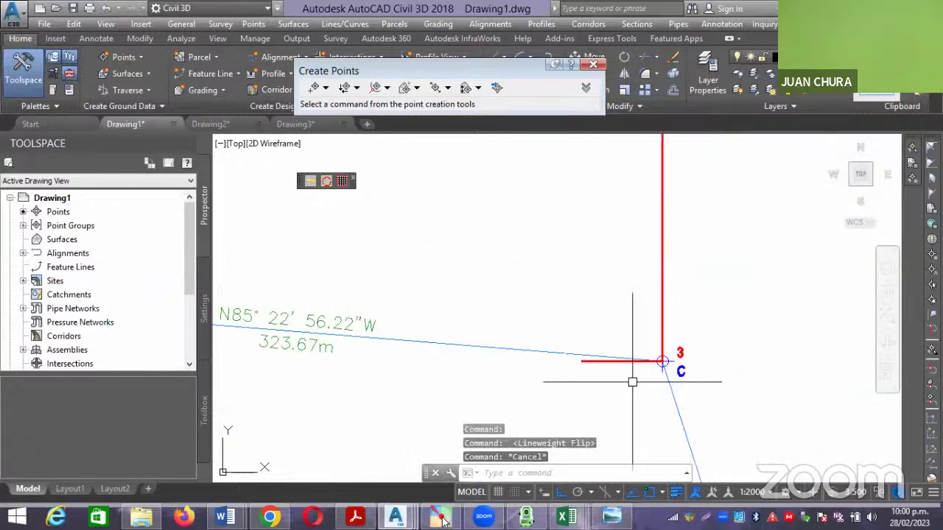
pyautogui.moveTo(632, 382); pyautogui.dragTo(694, 344, button='middle')
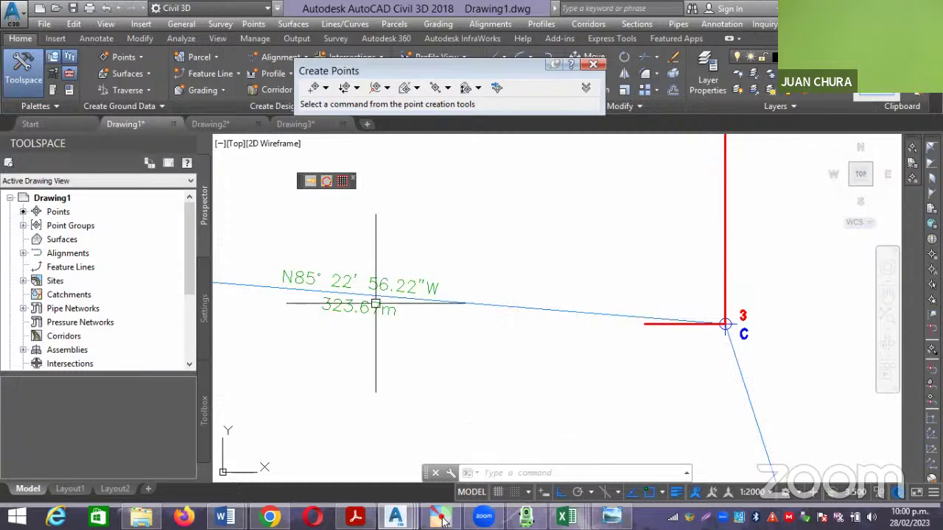
pyautogui.scroll(2, 671, 325)
pyautogui.moveTo(671, 325); pyautogui.dragTo(634, 311, button='middle')
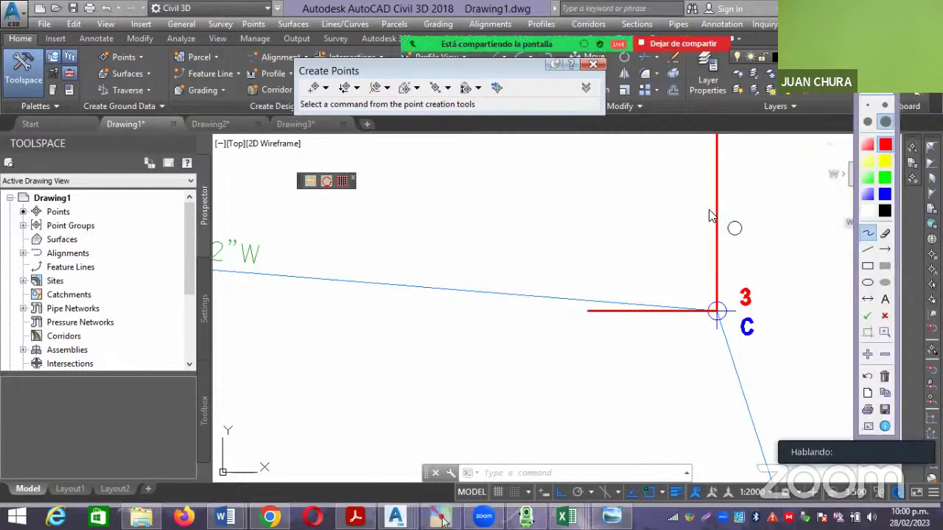
pyautogui.moveTo(713, 210); pyautogui.dragTo(641, 301)
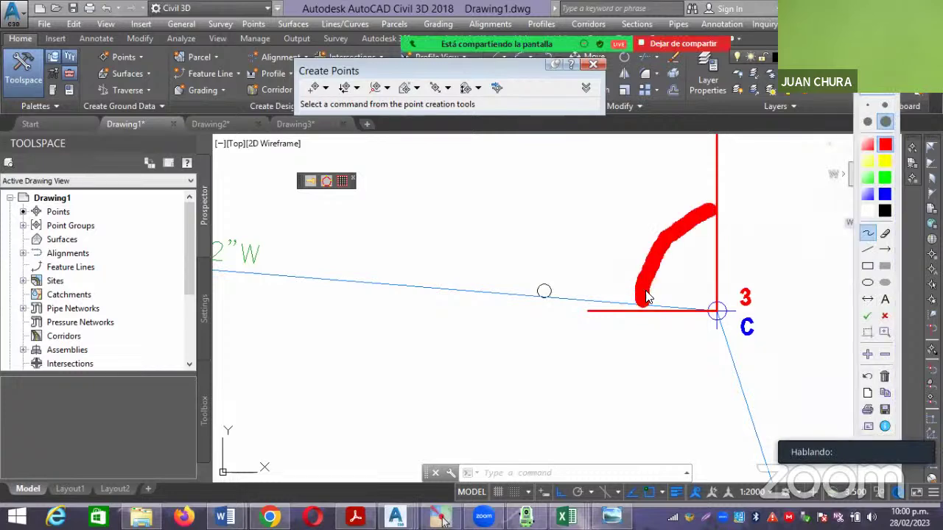
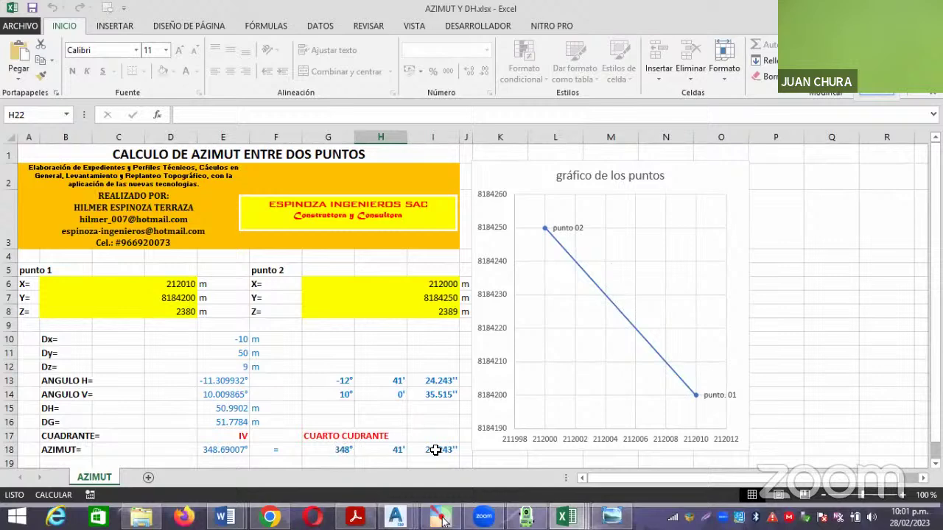
# Bring the simulator forward, then switch to the PRACTICA 2 DISTANCIA ENTRE PUNTOS Y AZIMUT Word guide.
pyautogui.click(526, 517)
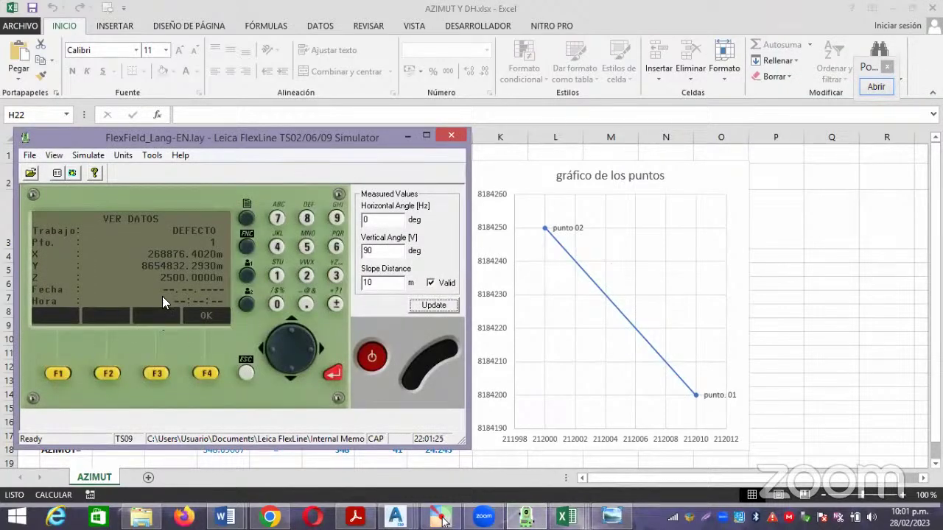
pyautogui.moveTo(224, 517)
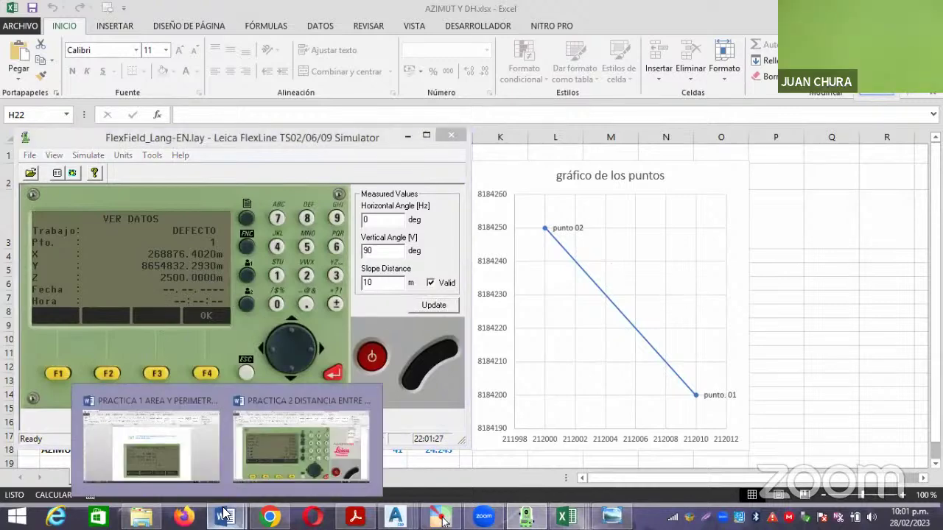
pyautogui.click(278, 435)
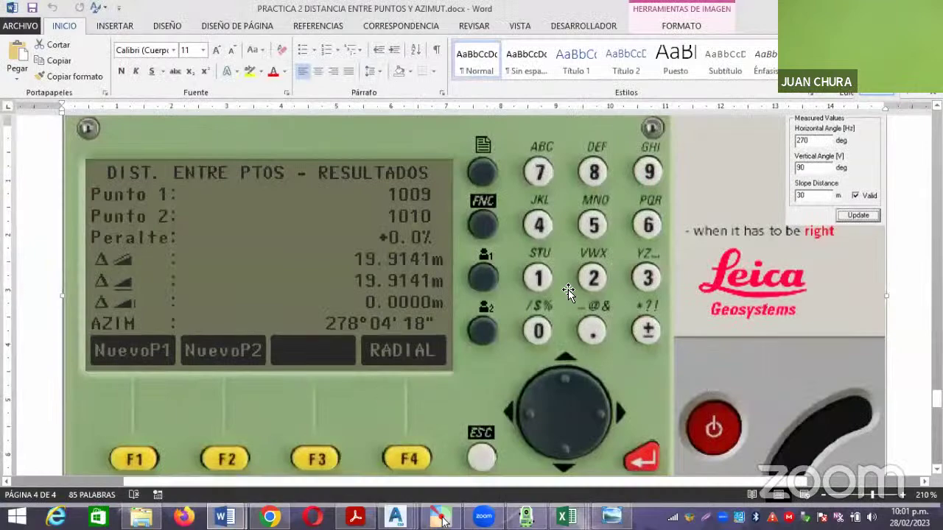
# Scroll back up through the guide's distance and azimuth calculation steps.
pyautogui.scroll(2, 548, 295)
pyautogui.scroll(4, 508, 302)
pyautogui.scroll(3, 501, 309)
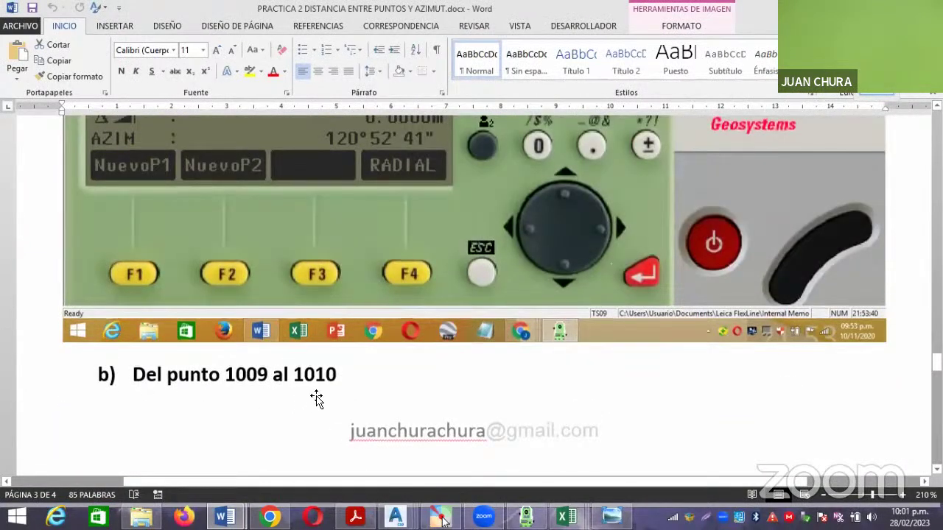
pyautogui.scroll(10, 316, 395)
pyautogui.scroll(5, 329, 392)
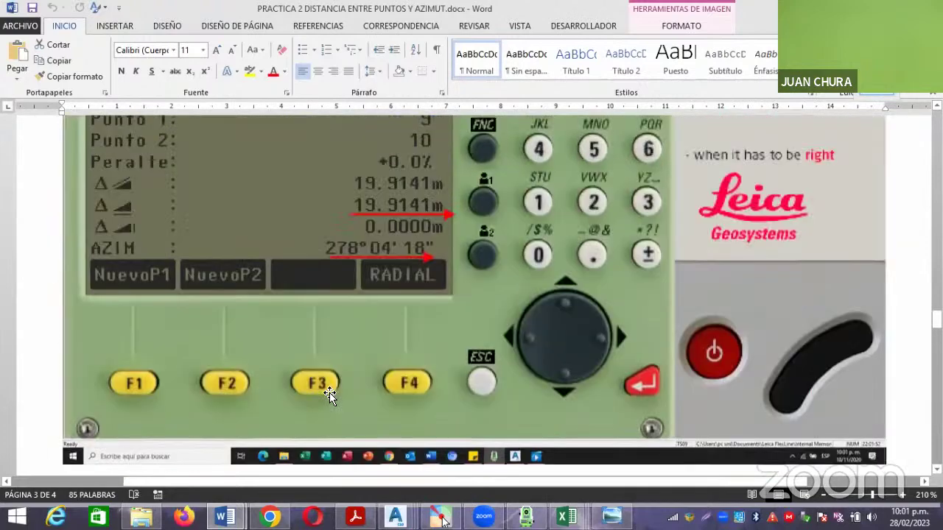
pyautogui.scroll(-2, 346, 393)
pyautogui.scroll(3, 376, 393)
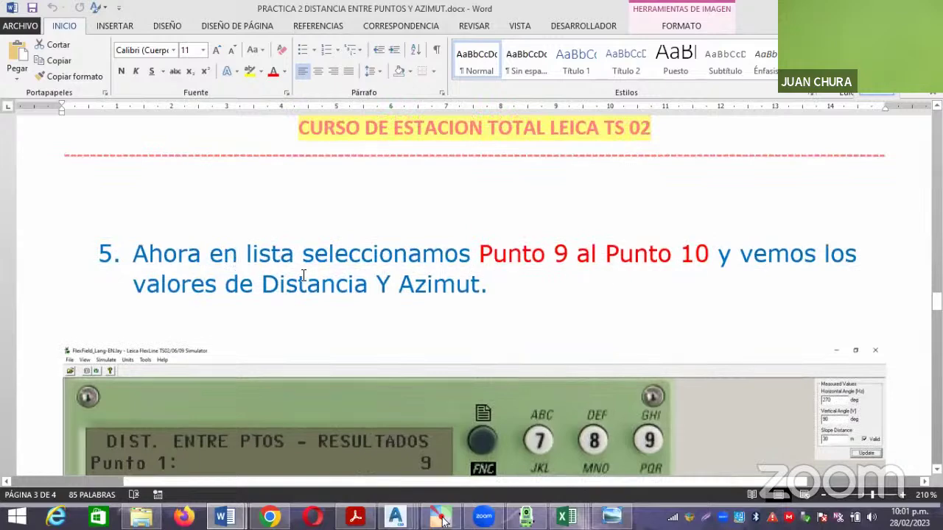
pyautogui.scroll(7, 302, 281)
pyautogui.scroll(8, 303, 285)
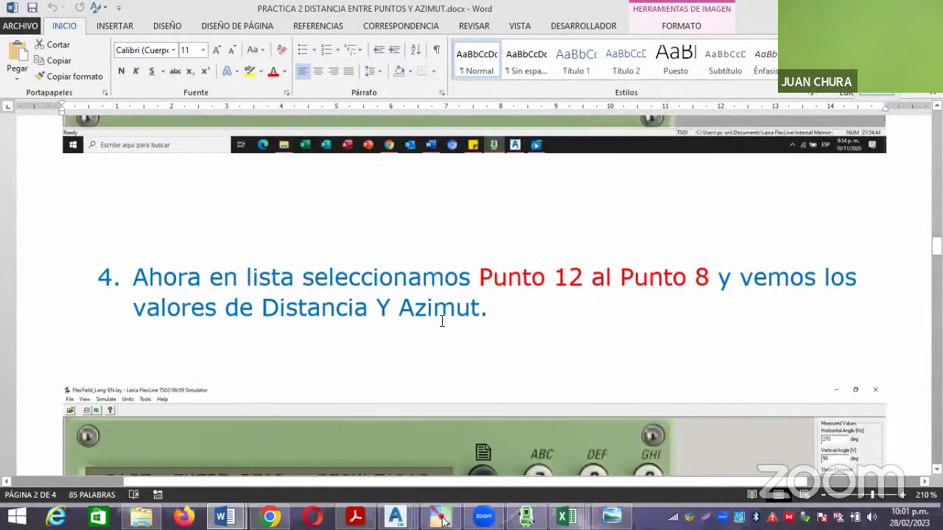
pyautogui.scroll(10, 442, 319)
# Recheck the 278°04'18'' azimuth steps, then return to the AZIMUT Y DH.xlsx workbook with the simulator.
pyautogui.scroll(-8, 439, 324)
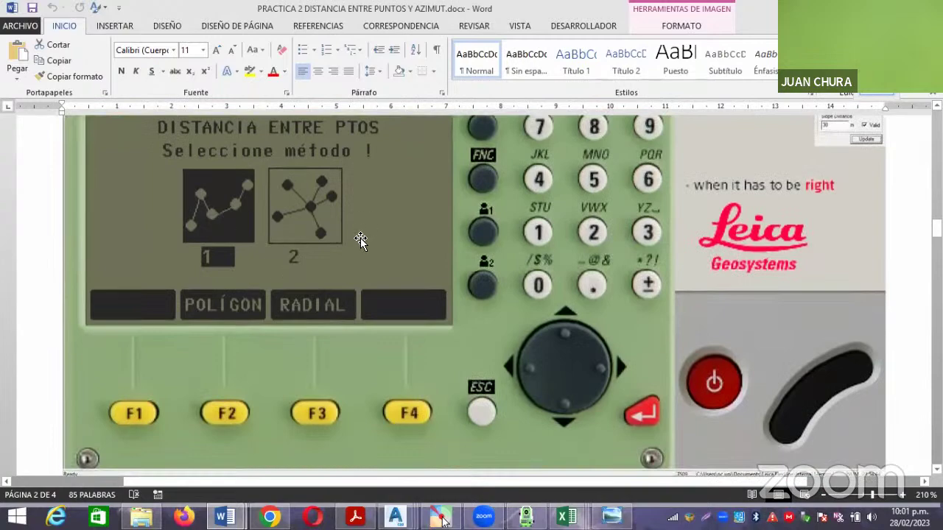
pyautogui.scroll(10, 214, 234)
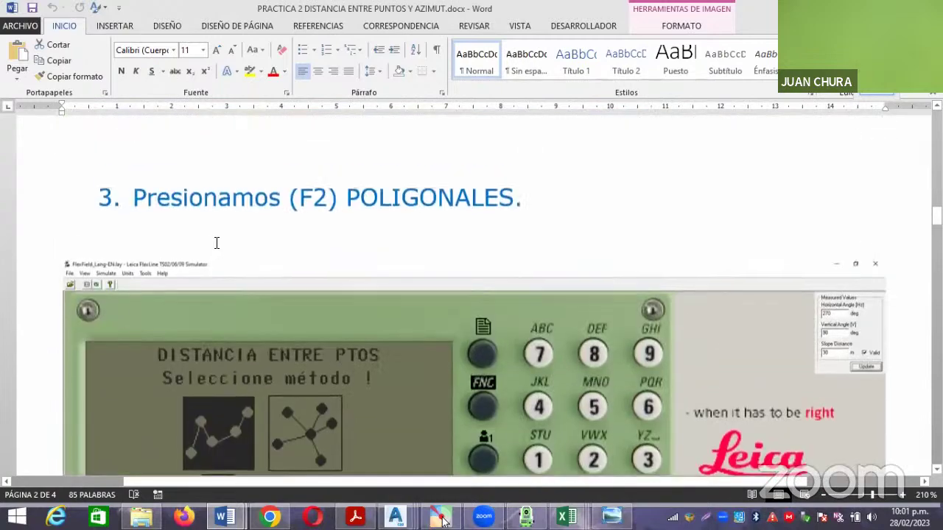
pyautogui.scroll(8, 305, 261)
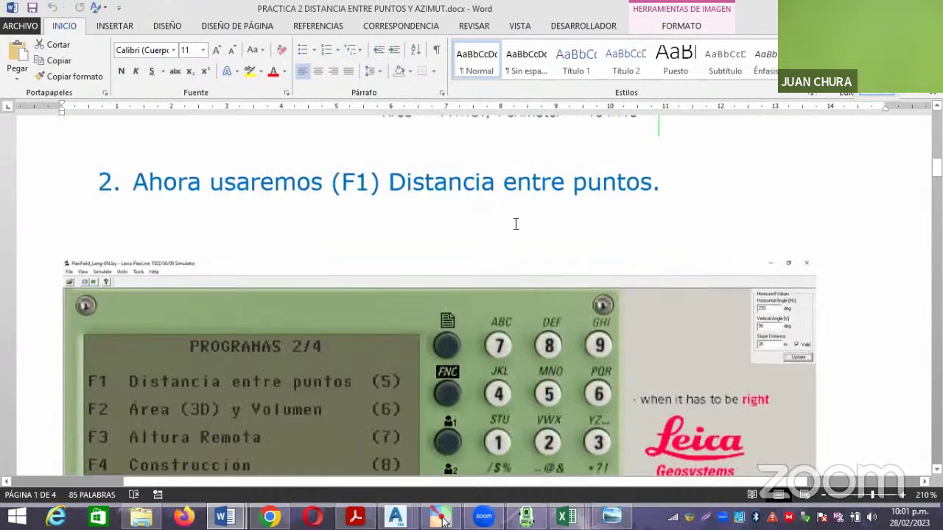
pyautogui.scroll(-3, 305, 265)
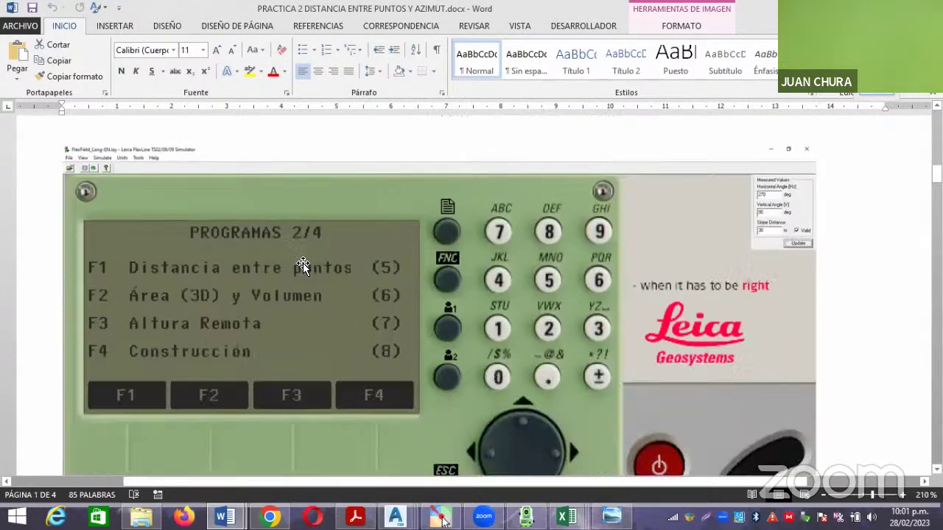
pyautogui.scroll(3, 287, 188)
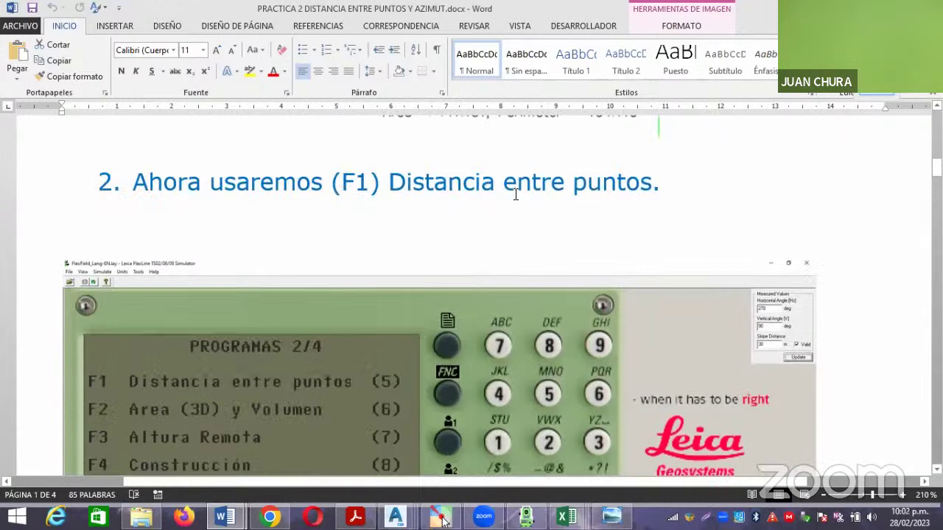
pyautogui.scroll(-3, 258, 263)
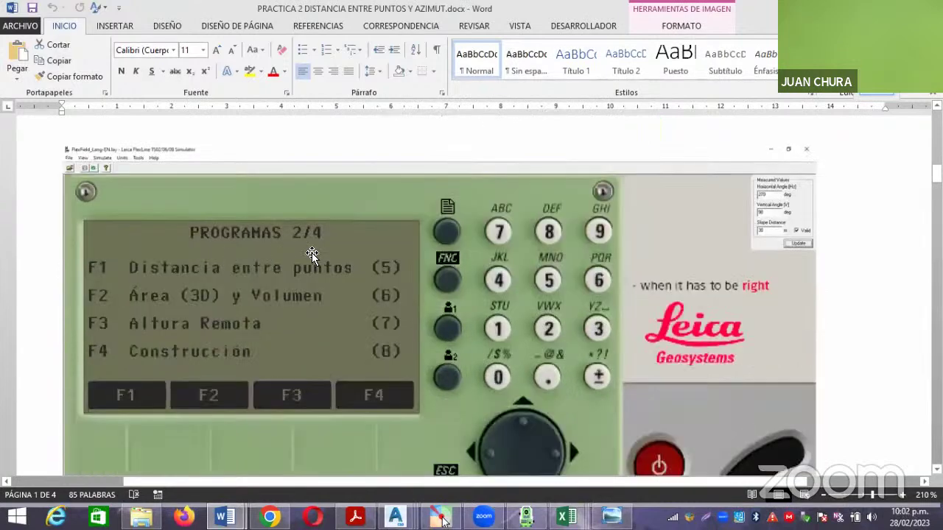
pyautogui.scroll(-12, 661, 163)
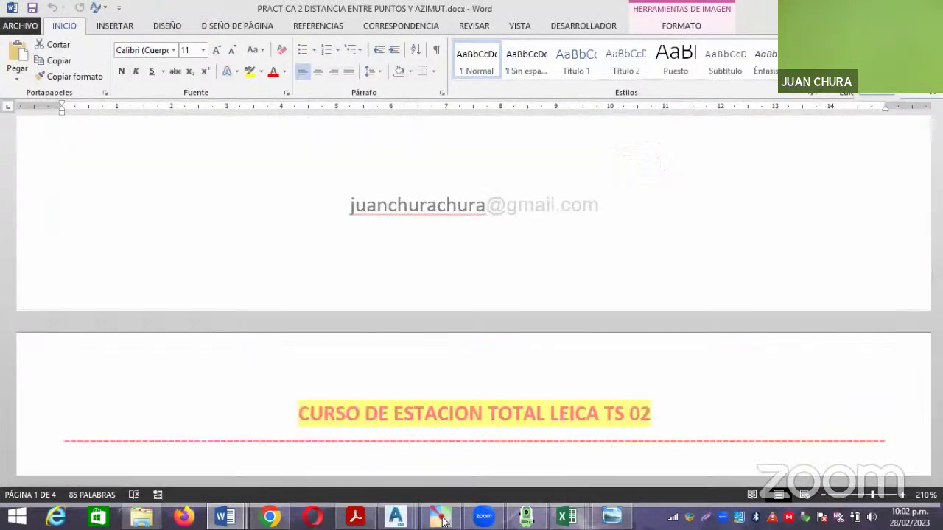
pyautogui.hotkey('alt', 'Tab')
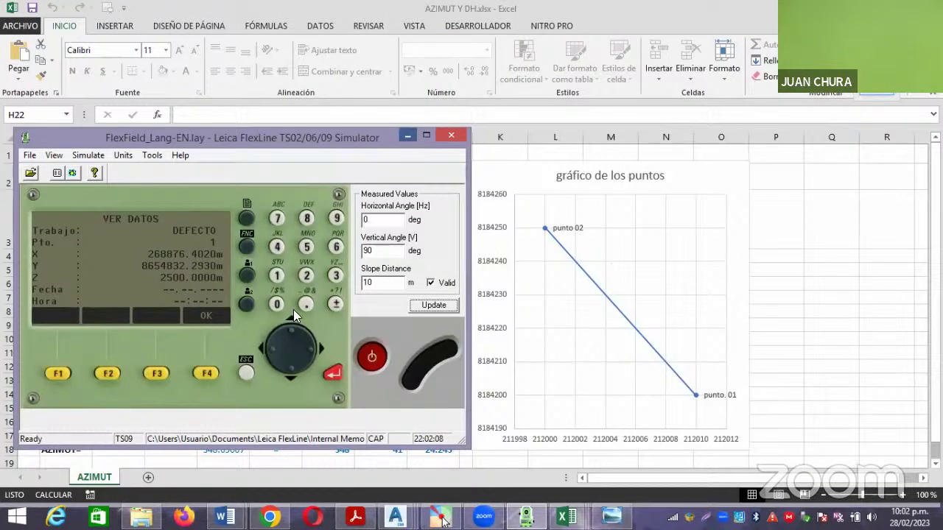
# Minimize the simulator to reveal the azimuth sheet and select cell F11.
pyautogui.click(408, 137)
pyautogui.click(288, 356)
pyautogui.scroll(-2, 288, 358)
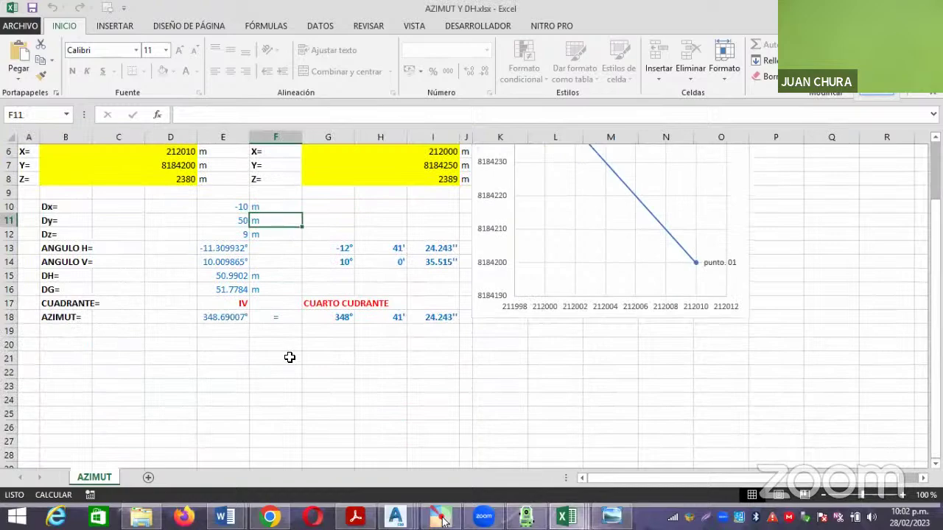
pyautogui.scroll(2, 288, 360)
# Switch to the PLANTILLA DE POLIGONAL CERRADA COORDENADAS workbook and select cells H21, M19 and F5.
pyautogui.click(441, 519)
pyautogui.moveTo(565, 515)
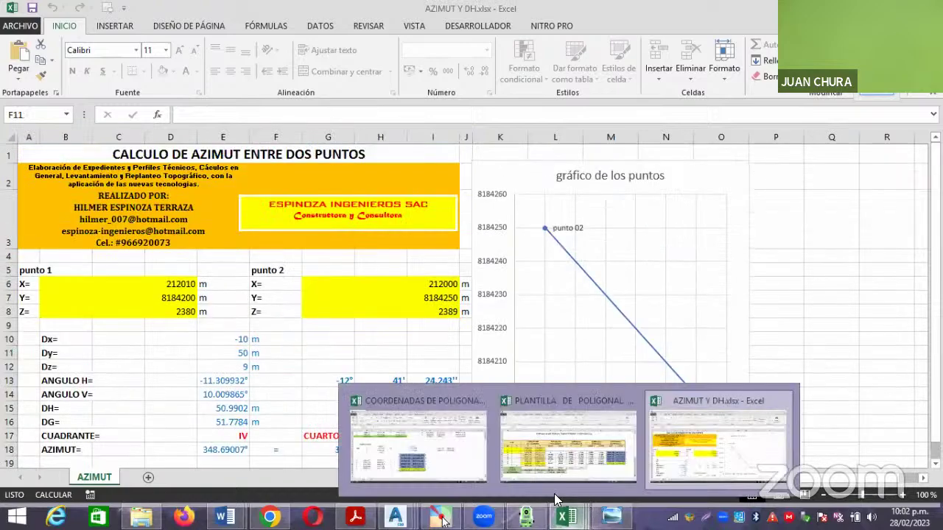
pyautogui.click(539, 446)
pyautogui.click(502, 433)
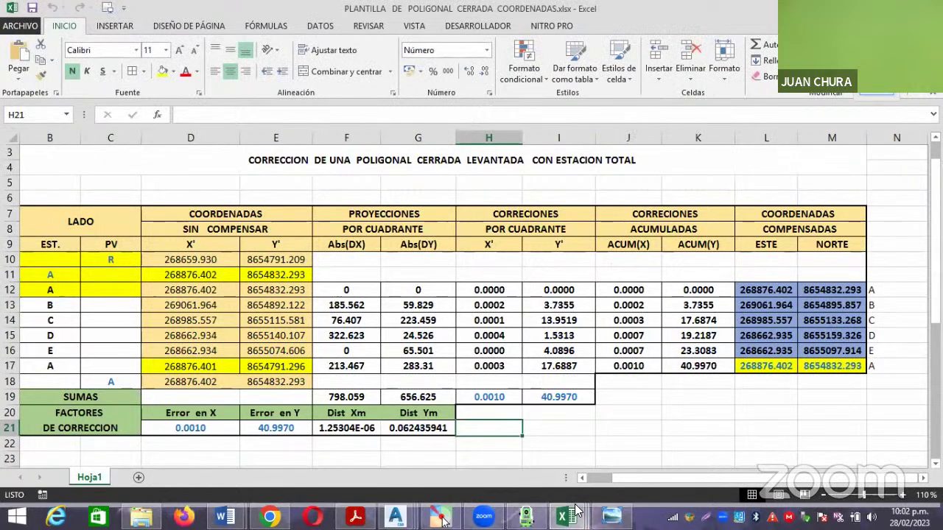
pyautogui.click(839, 397)
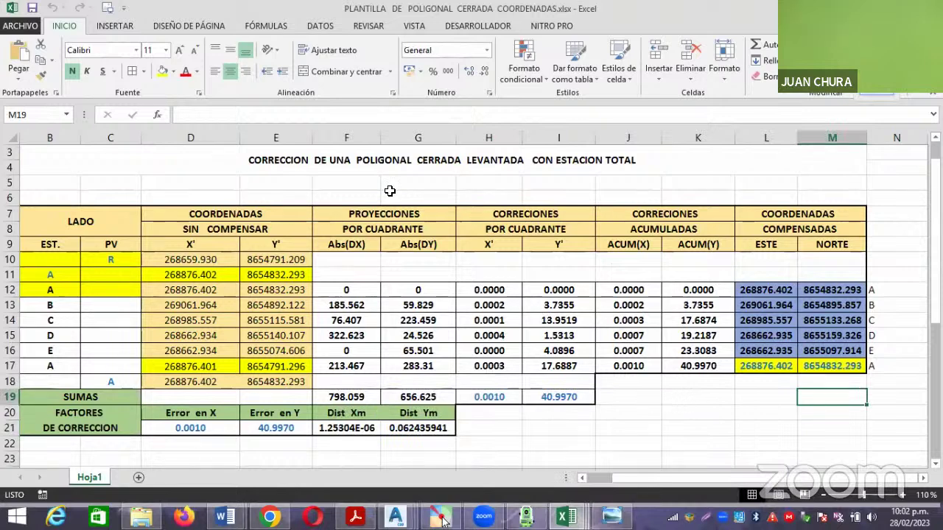
pyautogui.click(369, 181)
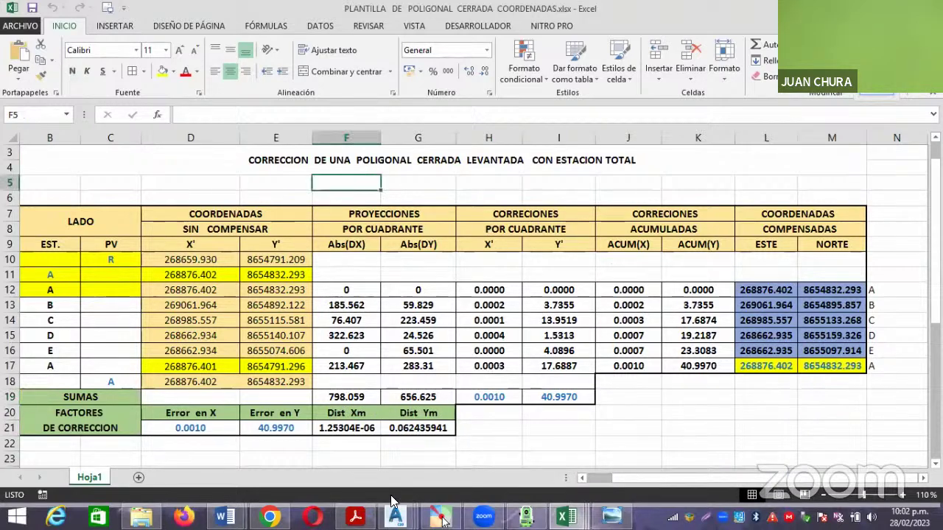
# Switch to PRACTICA 1 AREA Y PERIMETRO and scroll up to the points 1001–1012 coordinate tables.
pyautogui.moveTo(224, 517)
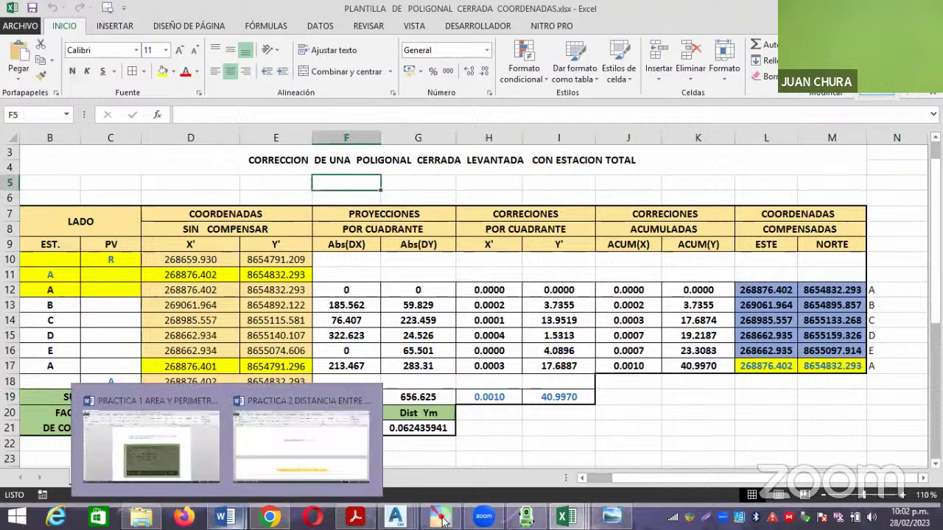
pyautogui.click(214, 436)
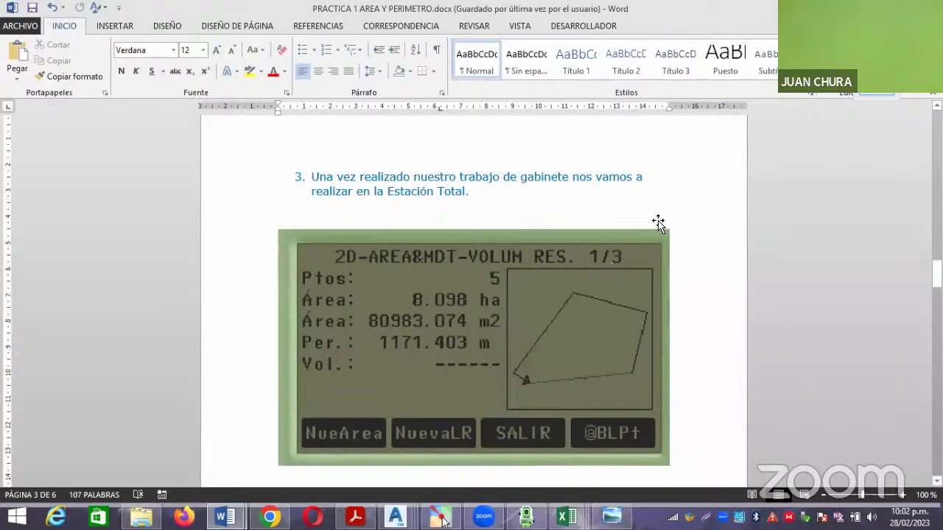
pyautogui.scroll(6, 669, 233)
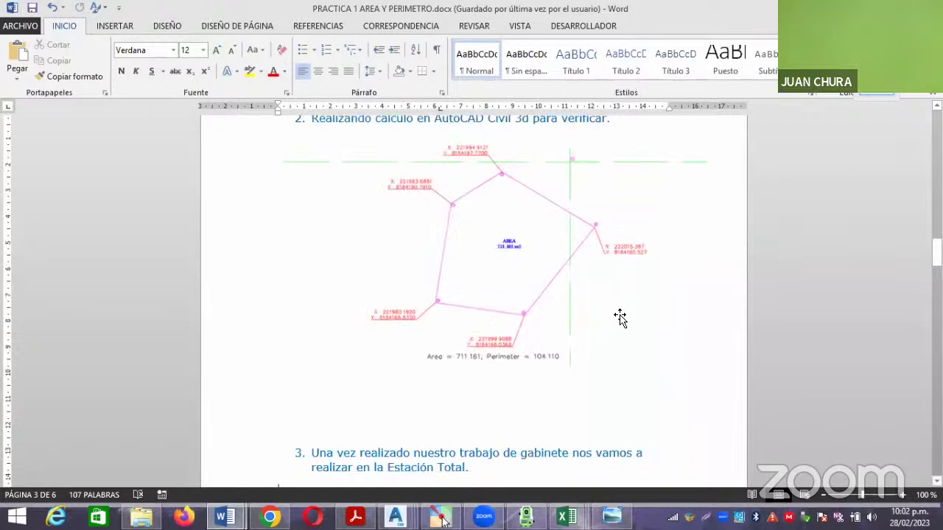
pyautogui.scroll(6, 621, 313)
pyautogui.scroll(4, 624, 314)
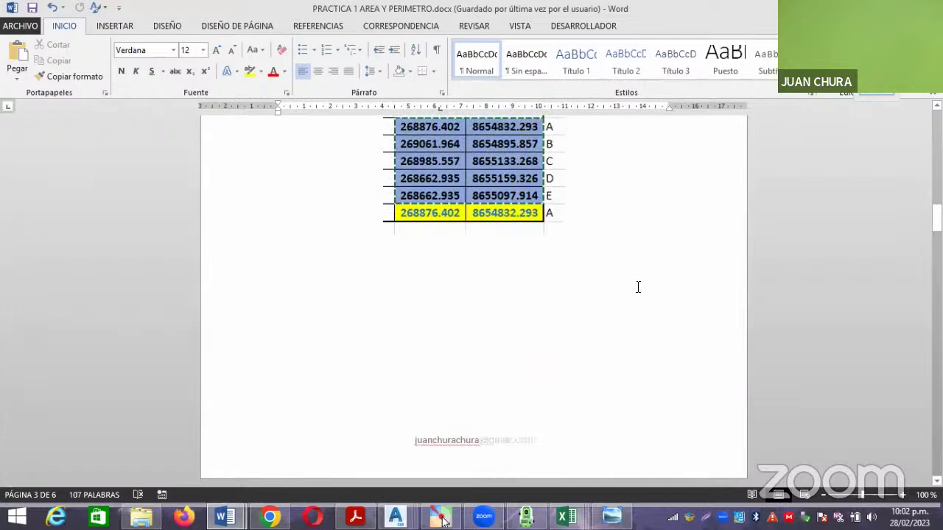
pyautogui.scroll(5, 638, 287)
pyautogui.scroll(1, 753, 369)
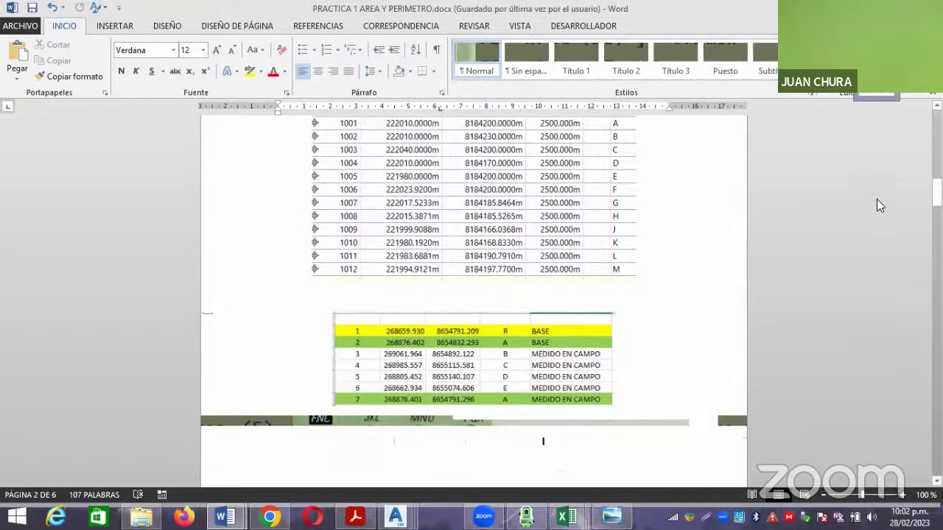
# Annotate a phone number over the shared document, then close Zoom's annotation tools to clear it.
pyautogui.click(189, 282)
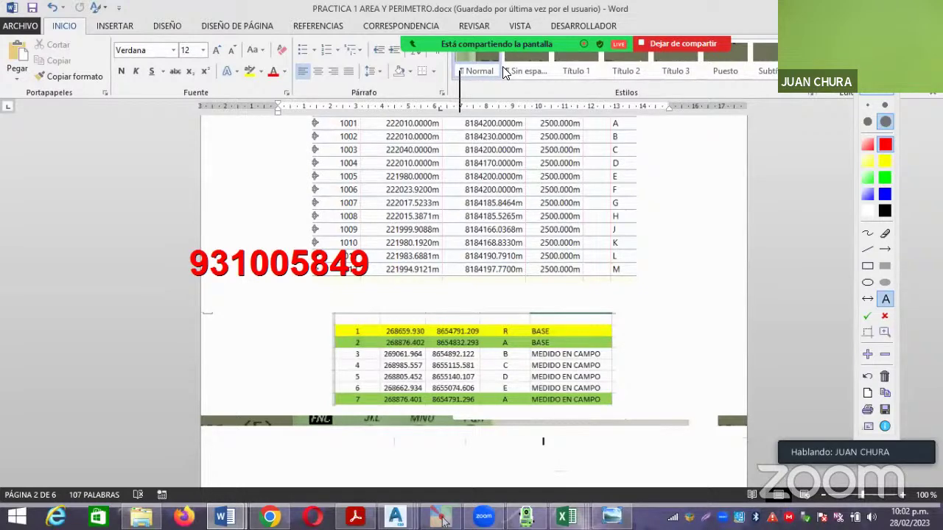
pyautogui.click(881, 94)
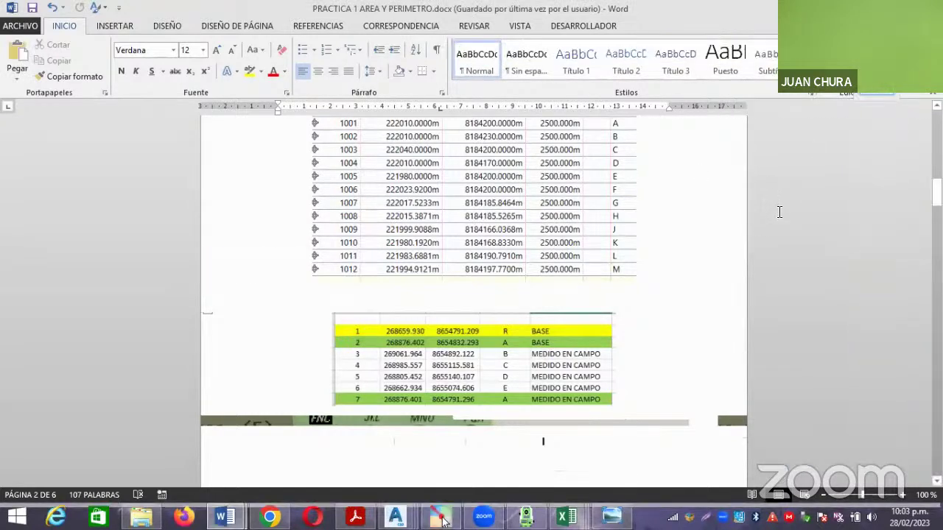
# Scroll the Word guide to the AutoCAD Civil 3D check showing Area 711.161 and Perimeter 104.110.
pyautogui.scroll(-2, 724, 221)
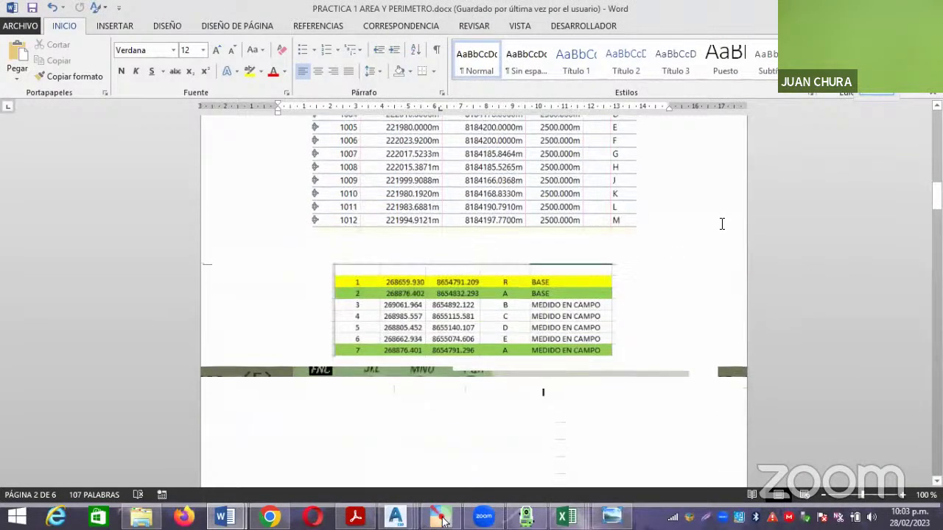
pyautogui.scroll(-15, 509, 247)
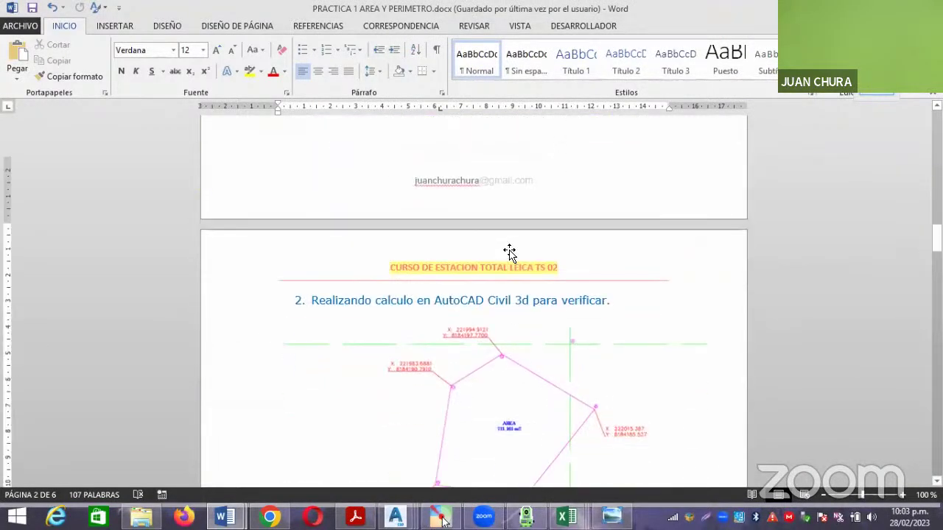
pyautogui.scroll(-3, 464, 264)
pyautogui.scroll(4, 346, 324)
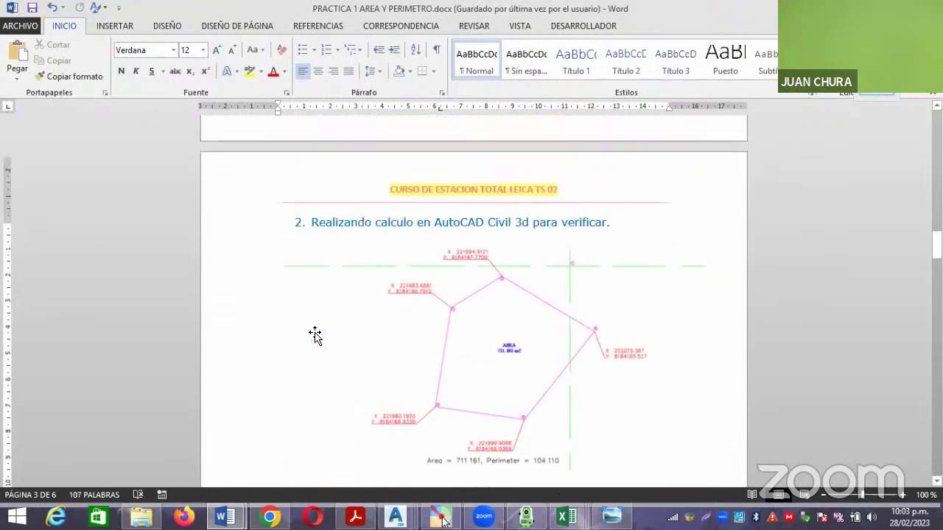